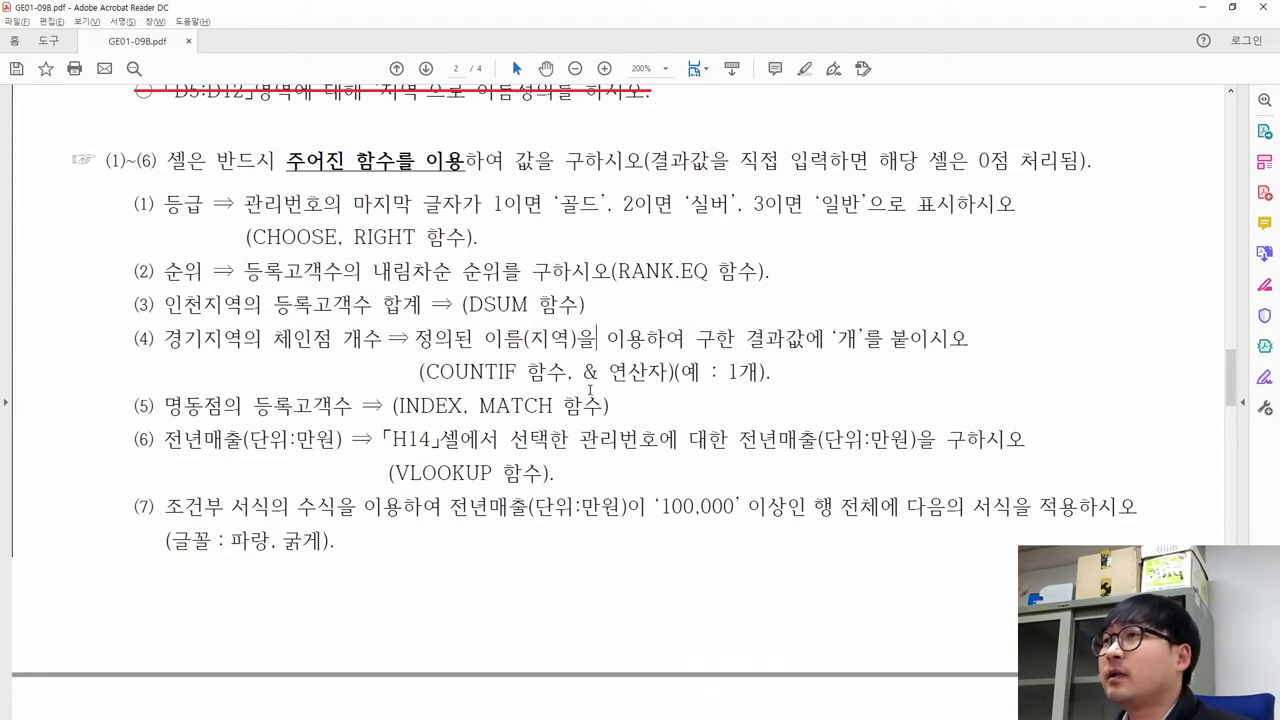
Review the PDF's instructions for items (1) to (6), covering the required functions and the rule against entering results directly
drag(115, 160, 504, 160)
drag(252, 237, 465, 240)
drag(618, 271, 708, 272)
drag(462, 304, 512, 305)
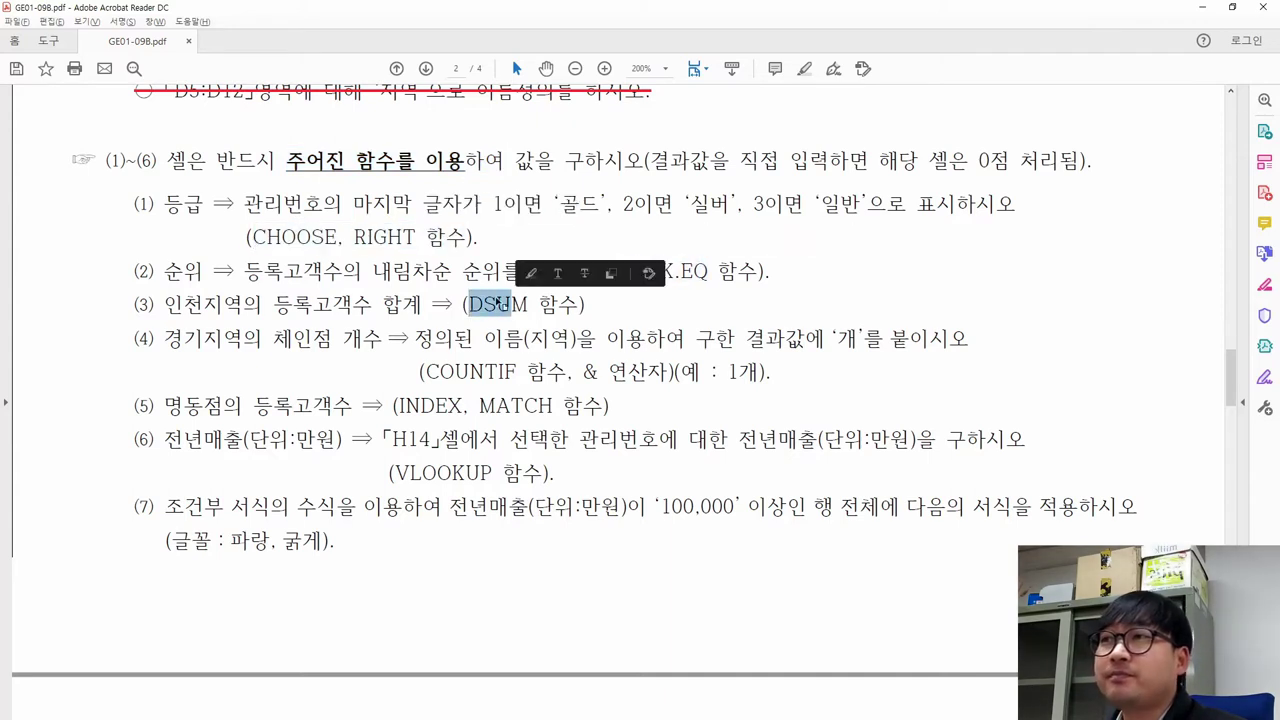
drag(514, 162, 1010, 160)
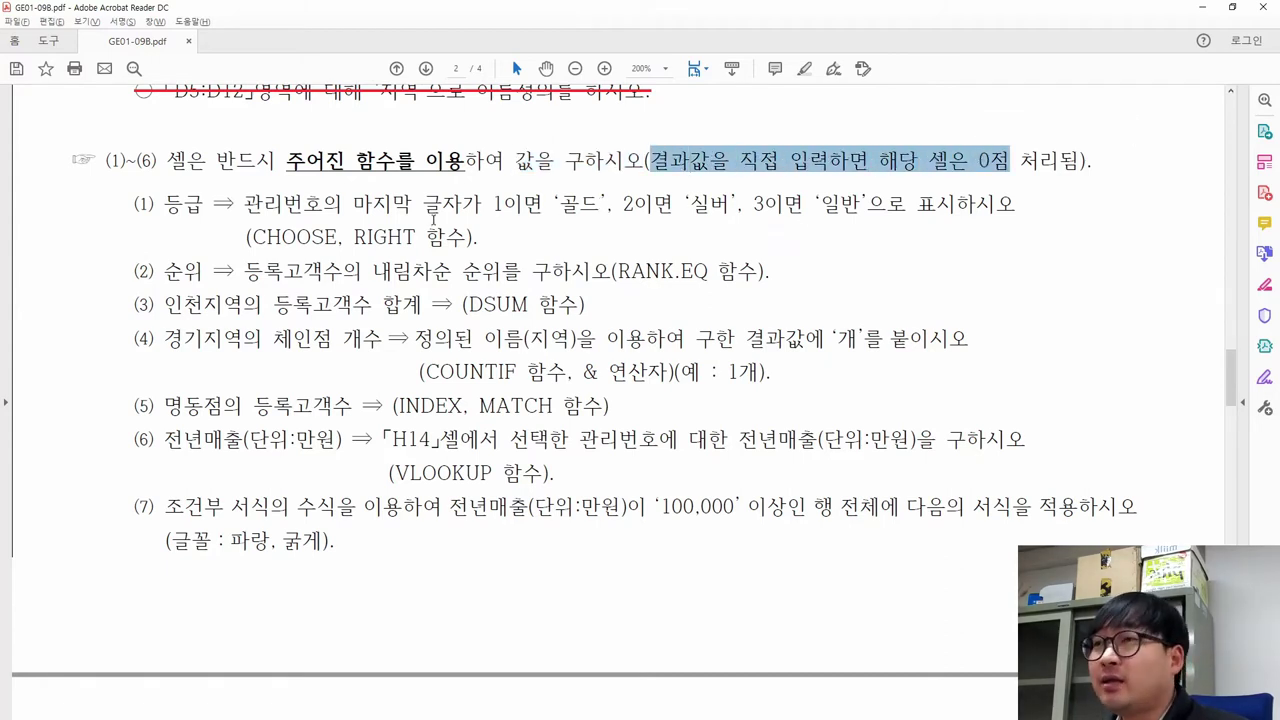
Locate the 등급 column in the PDF's sample table and in the Excel worksheet, and return to the PDF instructions
click(183, 204)
scroll(379, 262, up, 3)
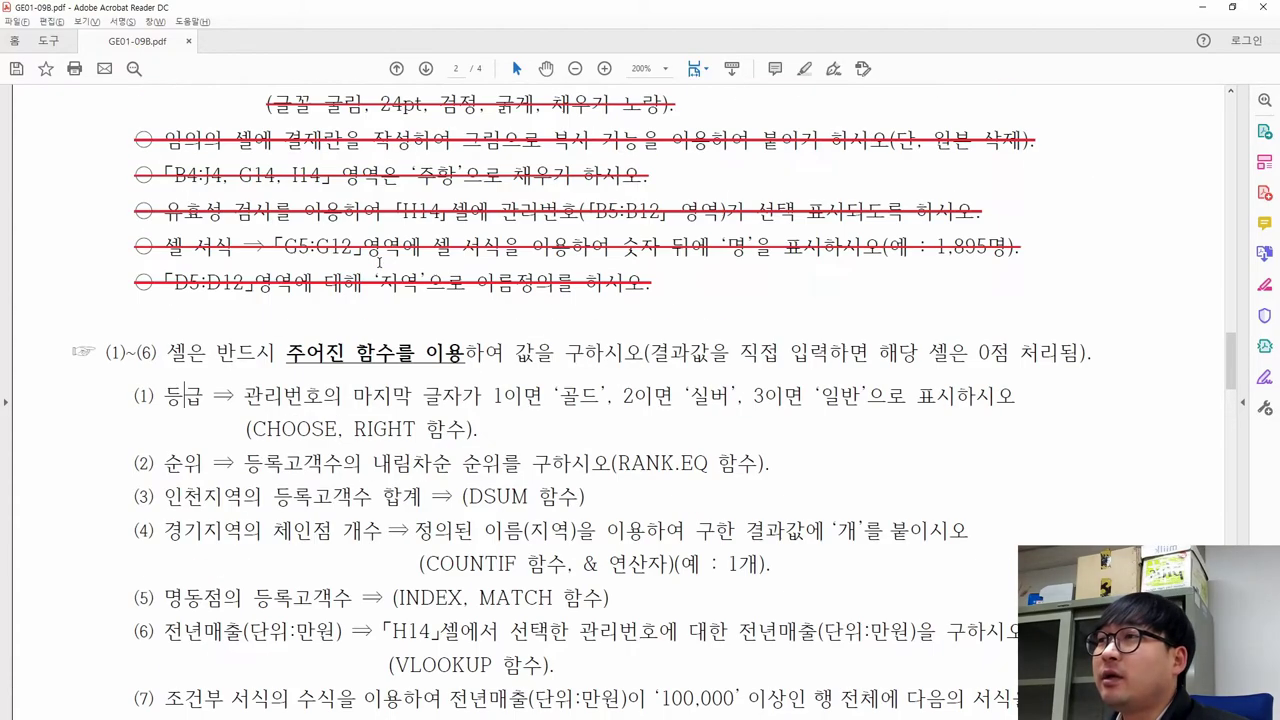
scroll(379, 262, up, 10)
drag(917, 256, 966, 485)
key(alt+Tab)
drag(827, 324, 842, 525)
click(830, 330)
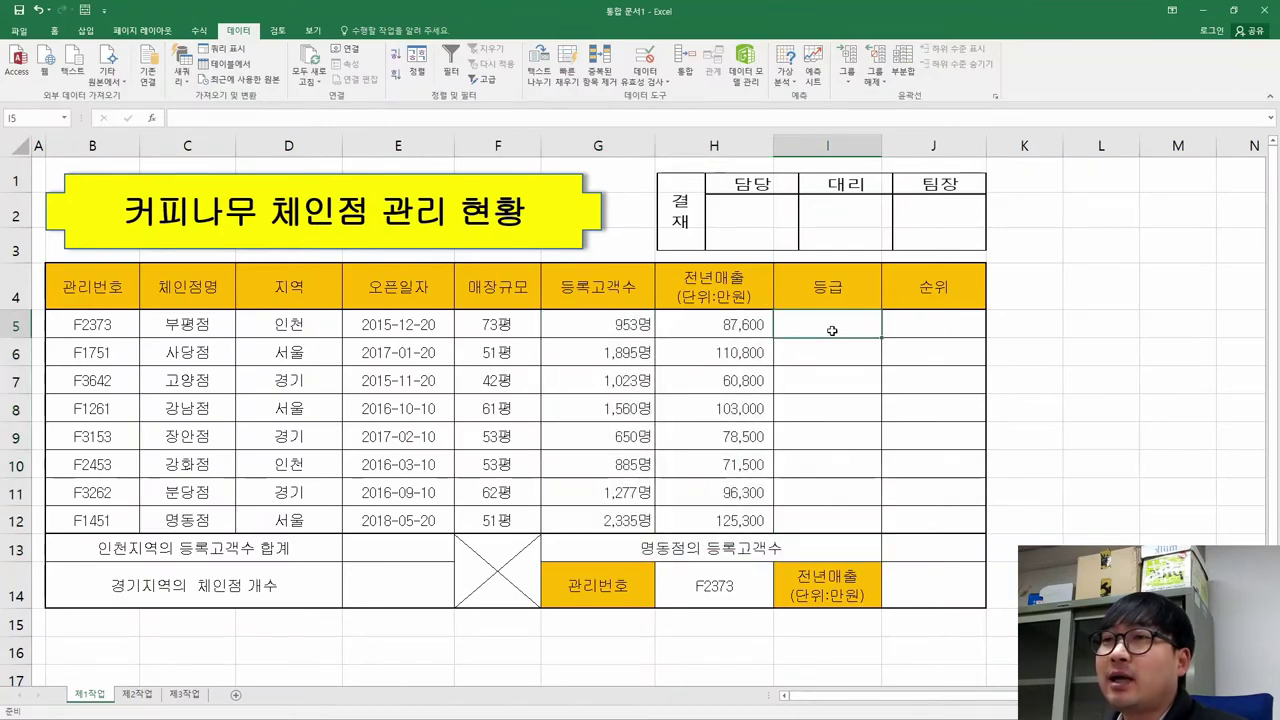
key(alt+Tab)
scroll(601, 347, down, 10)
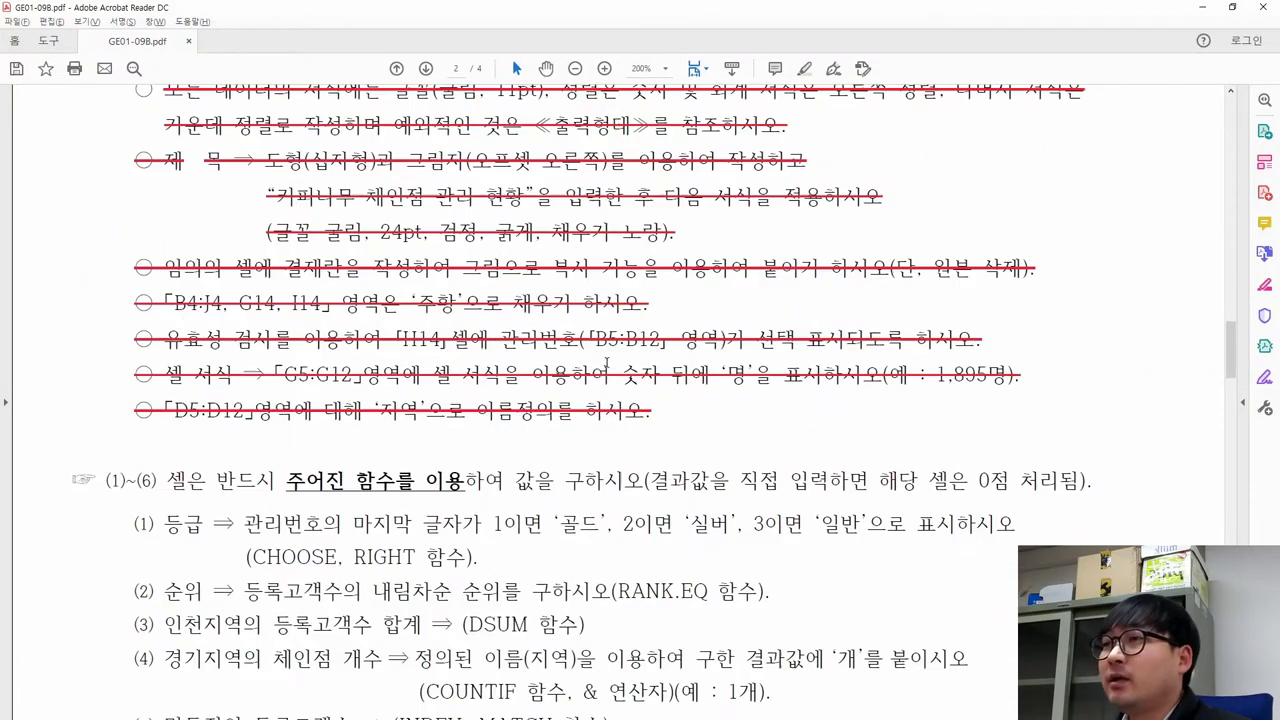
Read the 등급 conditions of item (1) in the PDF and compare them with the 관리번호 column in Excel
drag(246, 300, 598, 304)
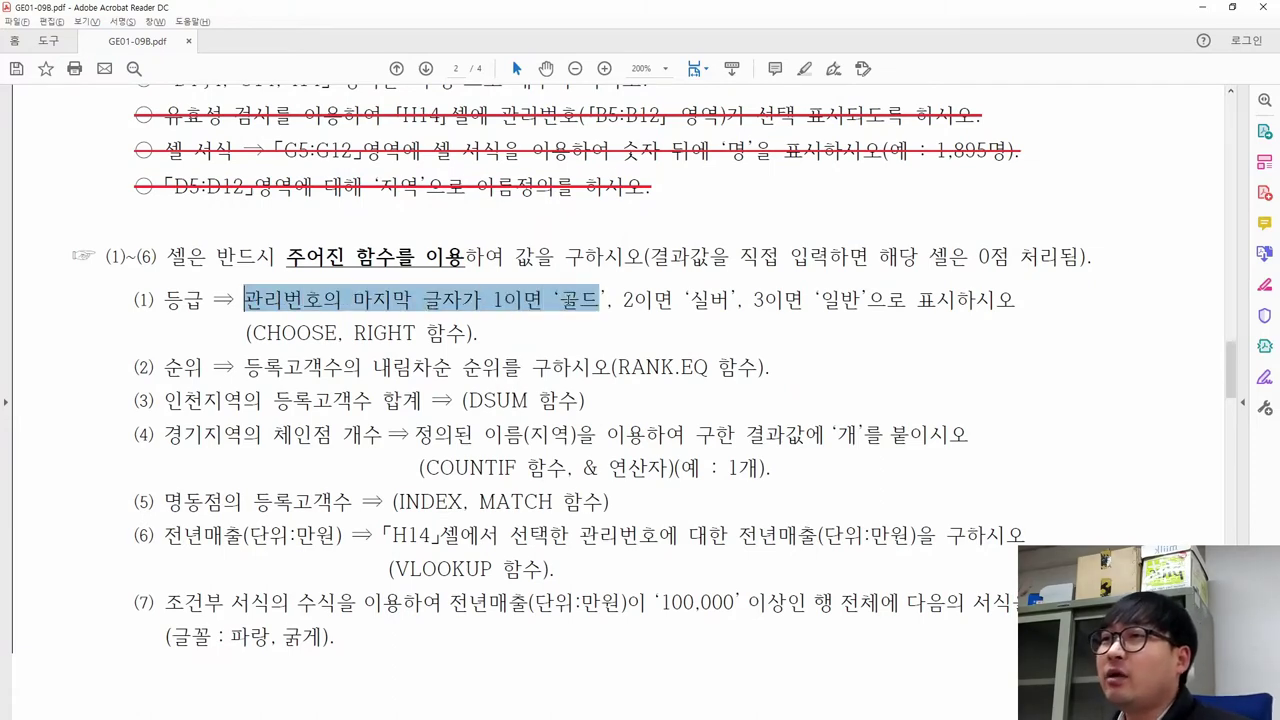
key(alt+Tab)
click(92, 324)
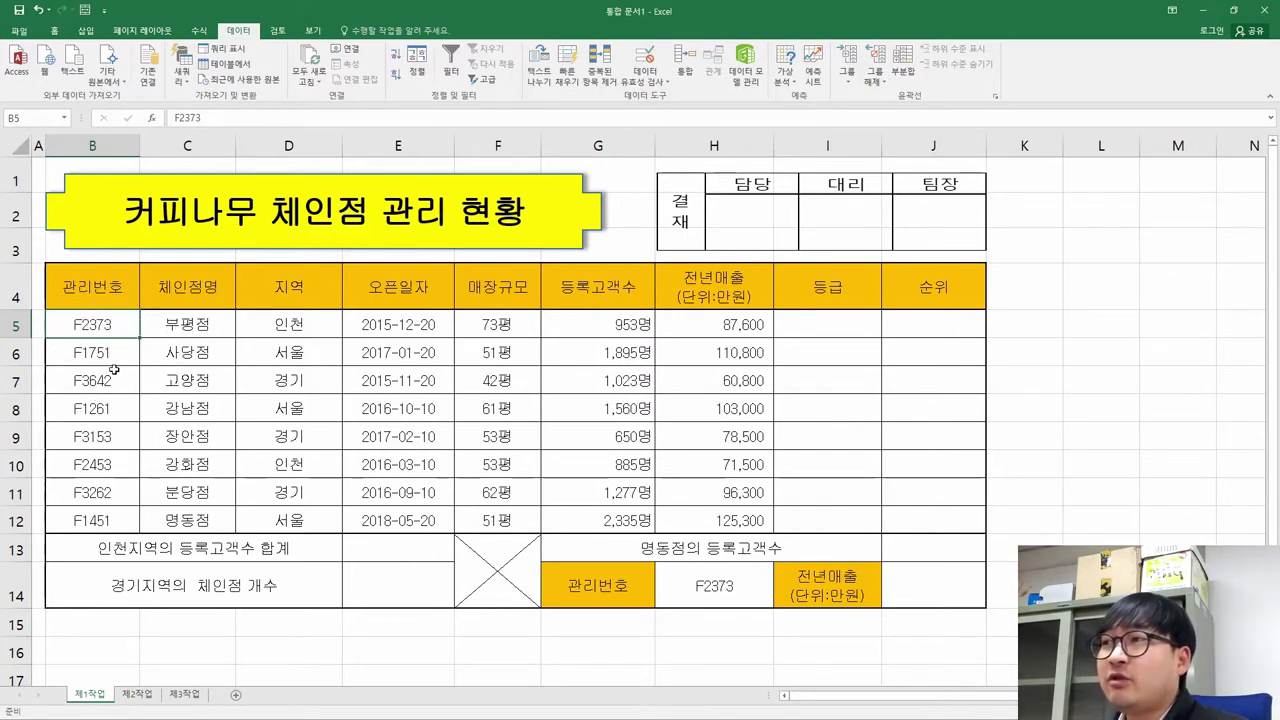
key(alt+Tab)
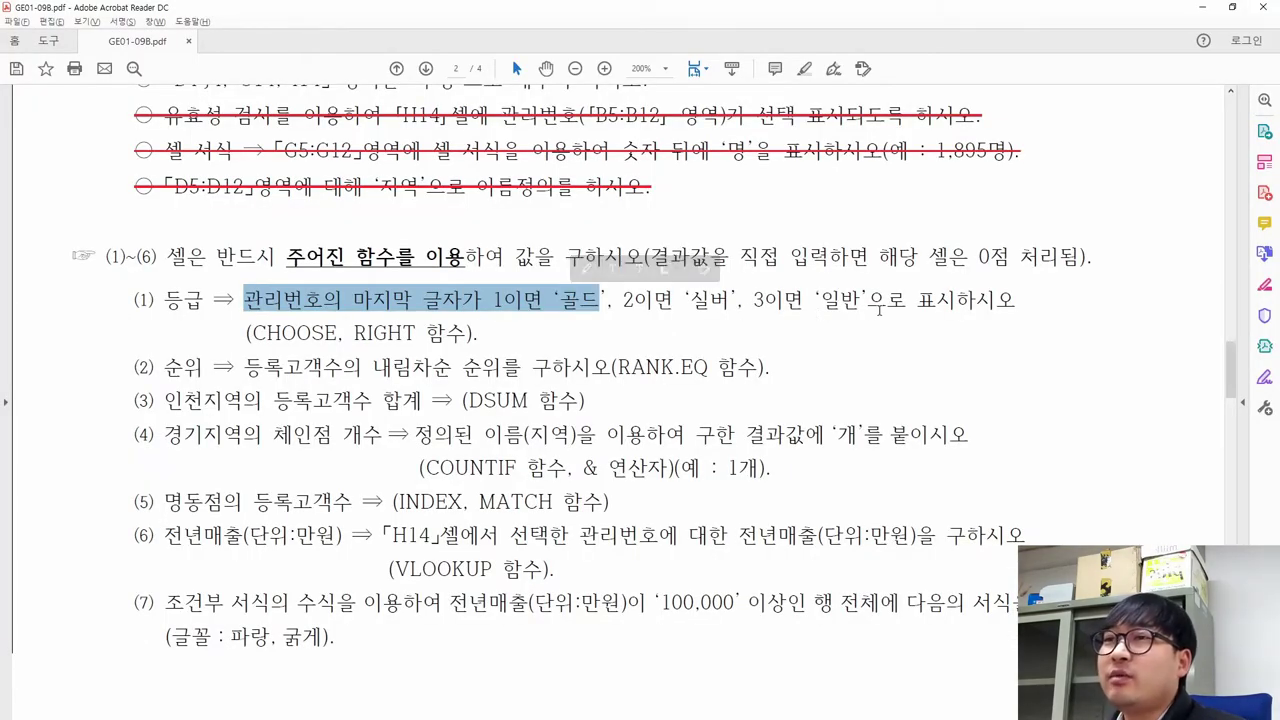
drag(917, 300, 957, 300)
key(alt+Tab)
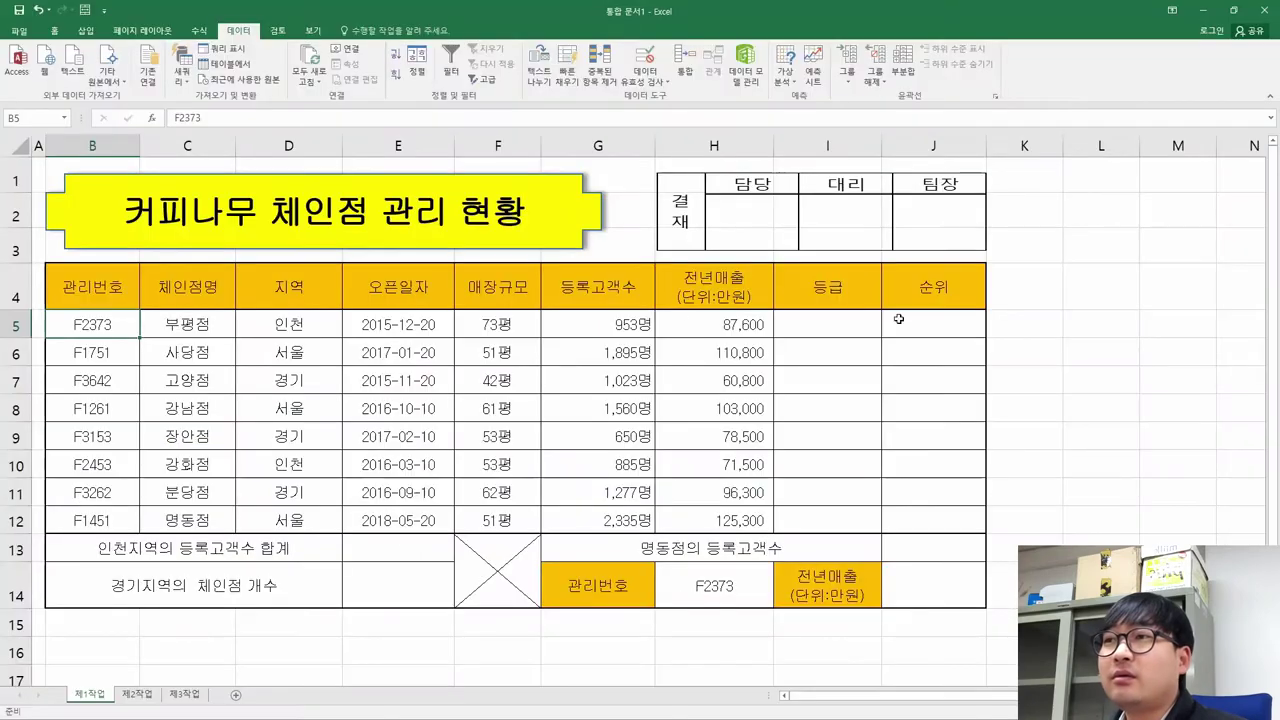
key(alt+Tab)
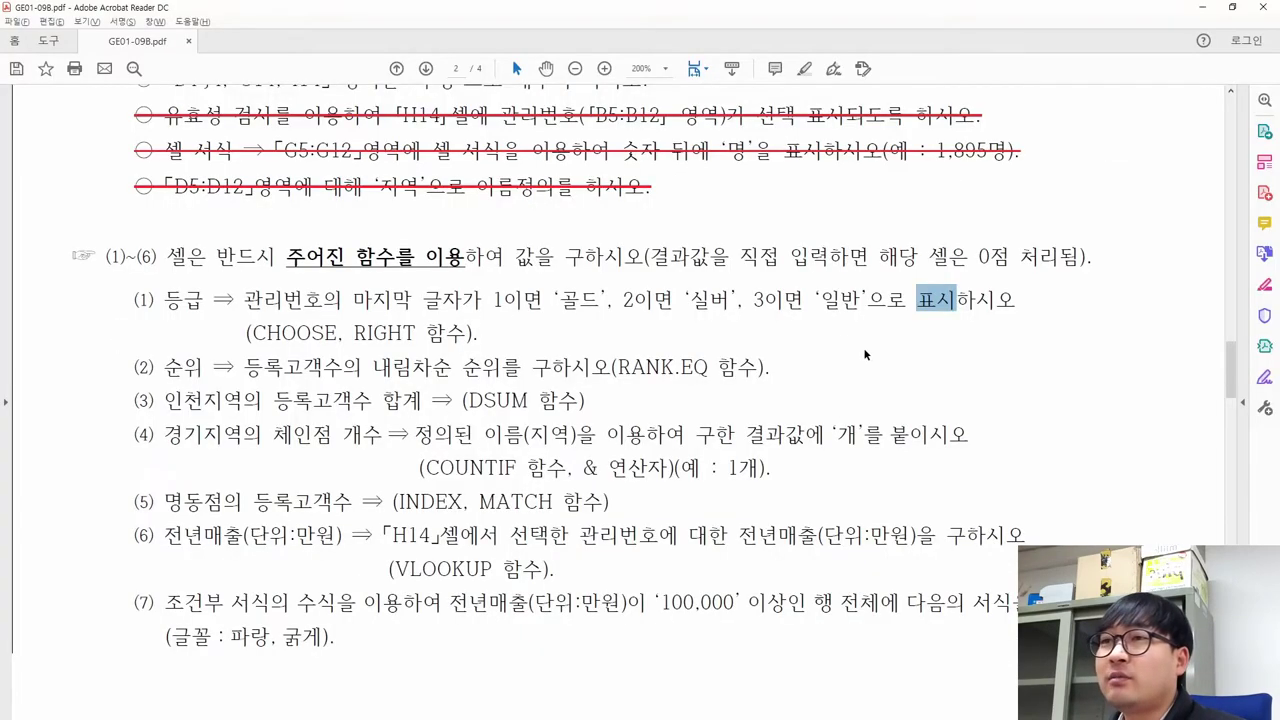
key(alt+Tab)
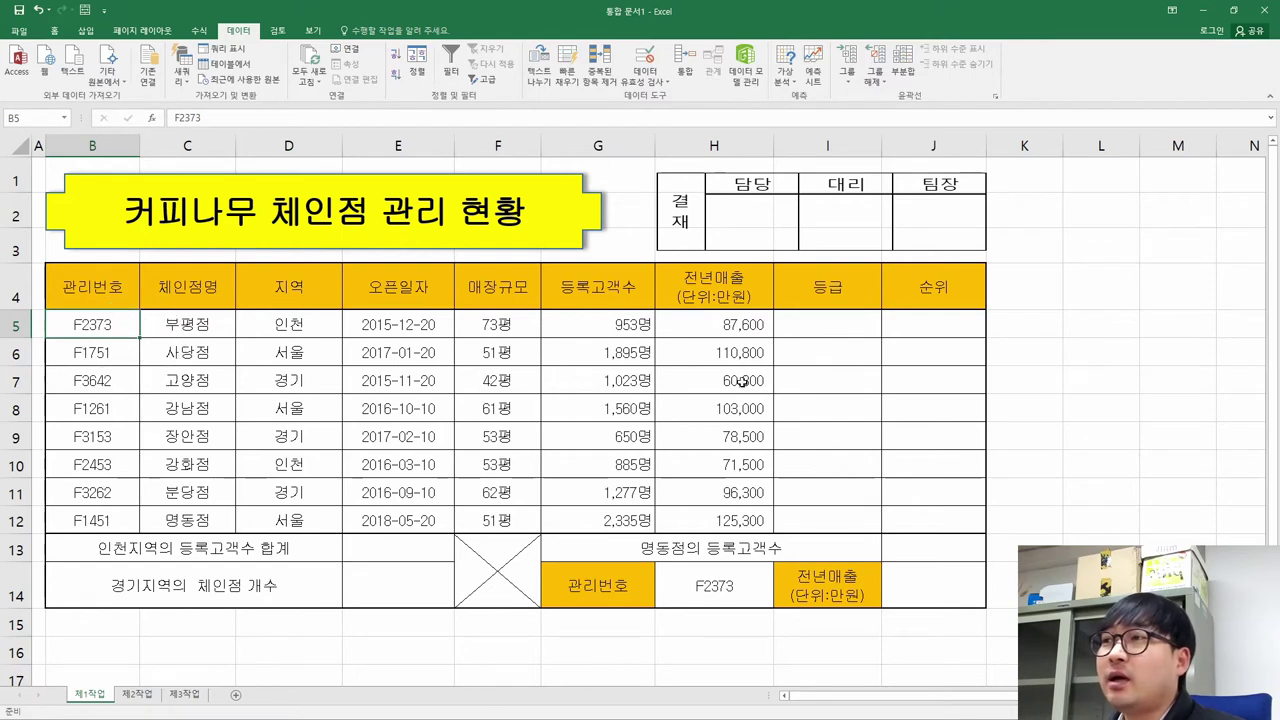
Check the first 등급 cell in Excel and the functions the PDF requires for item (1)
click(812, 351)
click(813, 351)
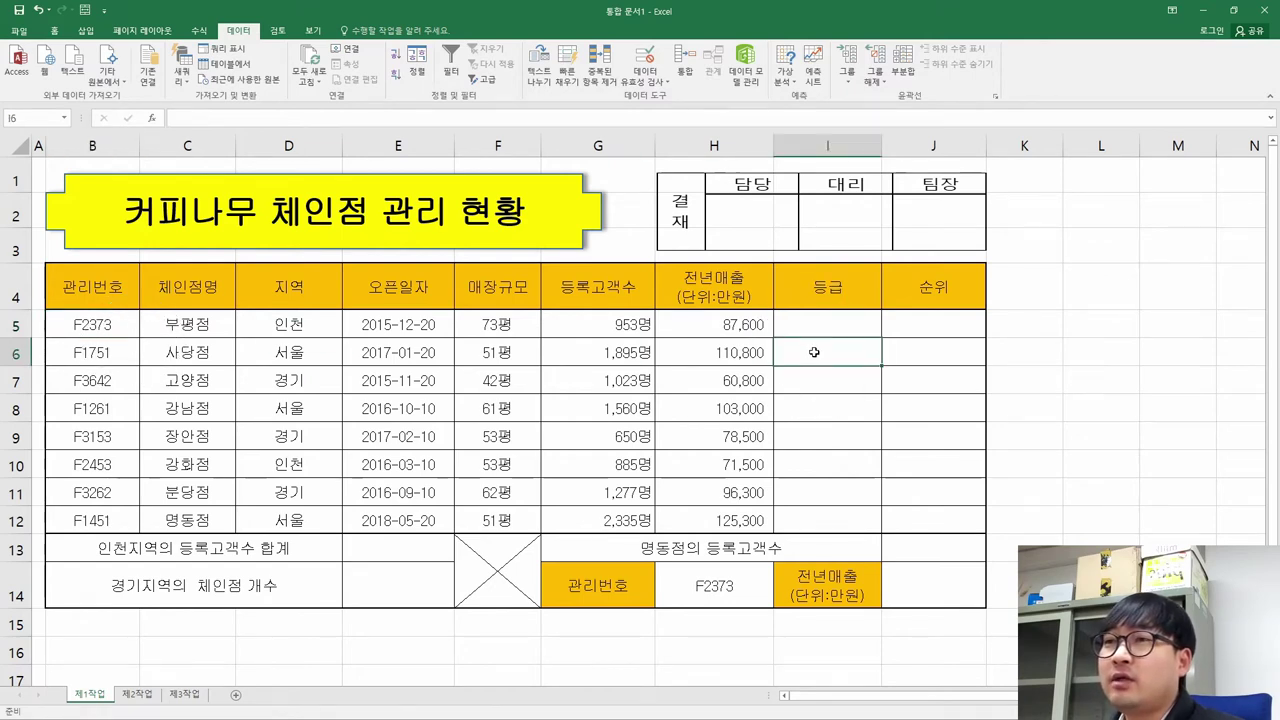
click(826, 324)
key(alt+Tab)
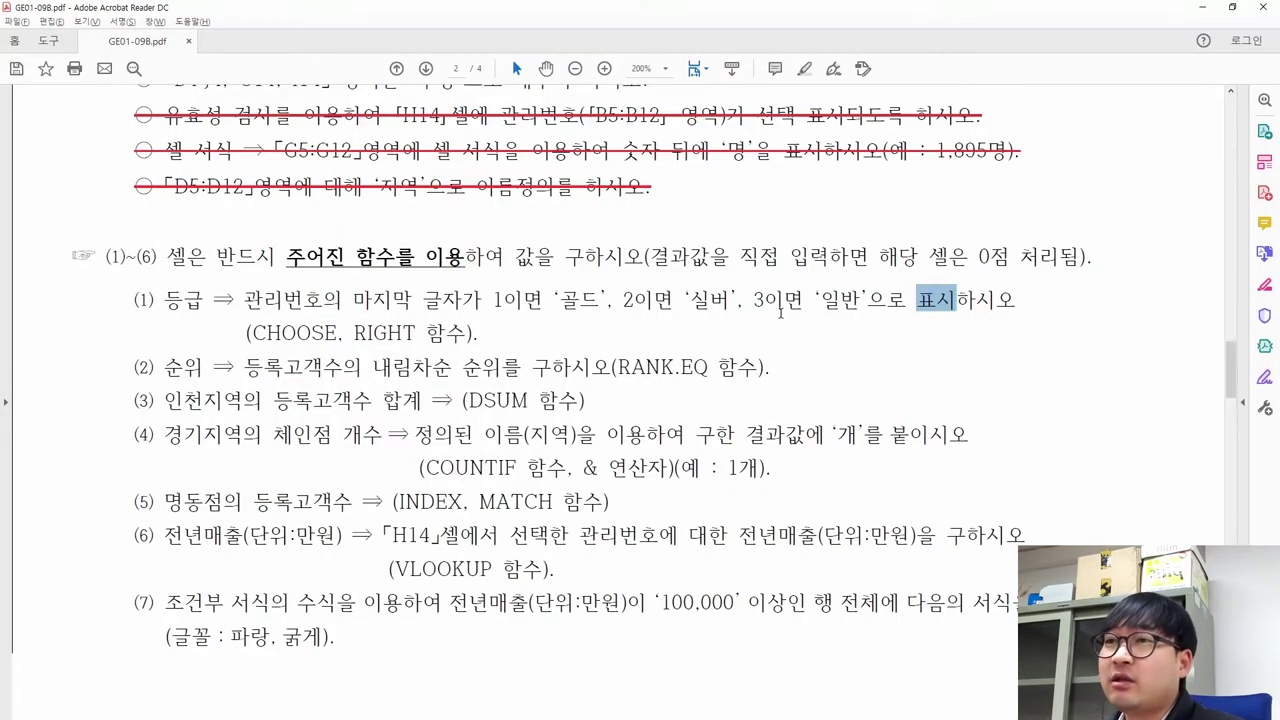
drag(252, 333, 415, 333)
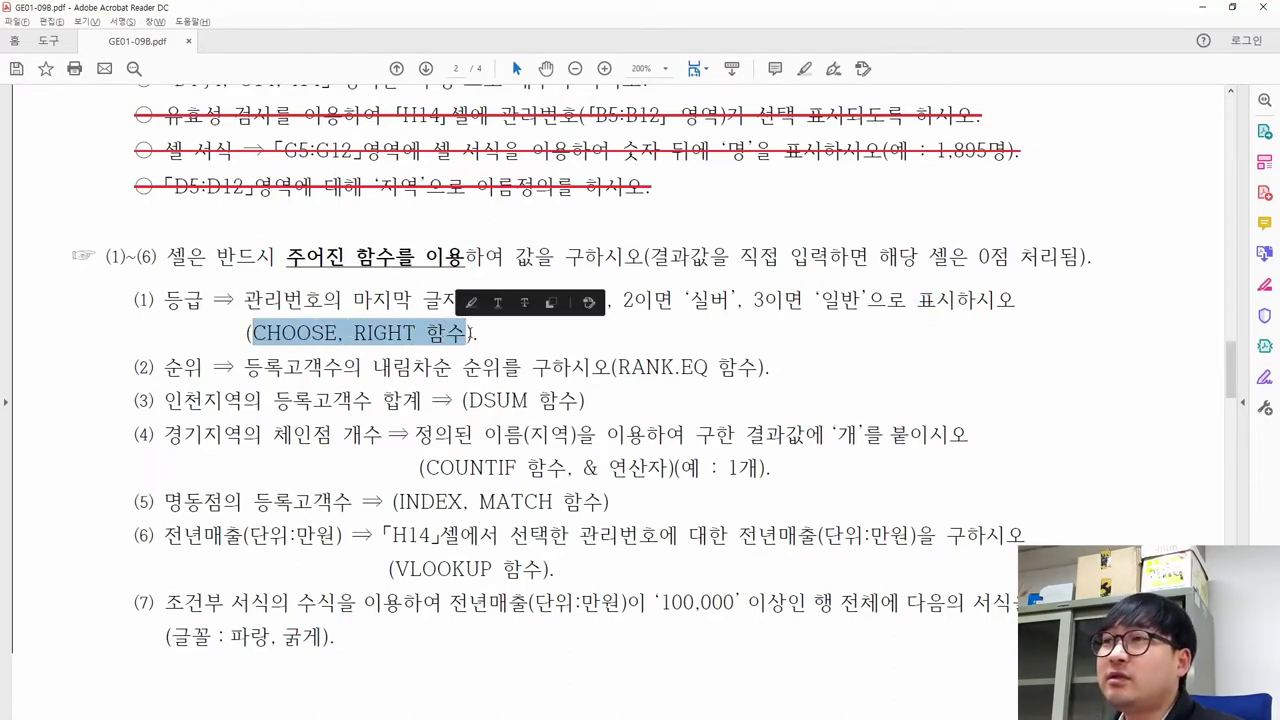
click(268, 337)
key(alt+Tab)
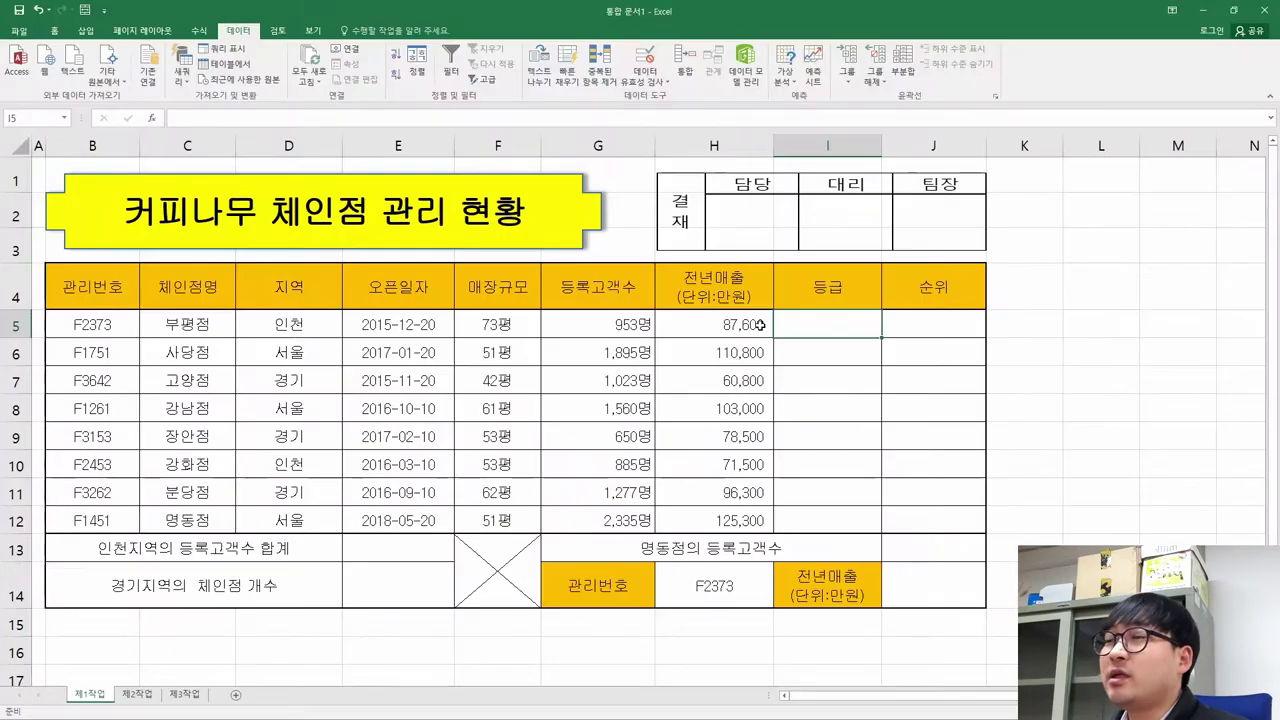
Start a CHOOSE formula in cell K5 and open its function arguments dialog
click(1055, 325)
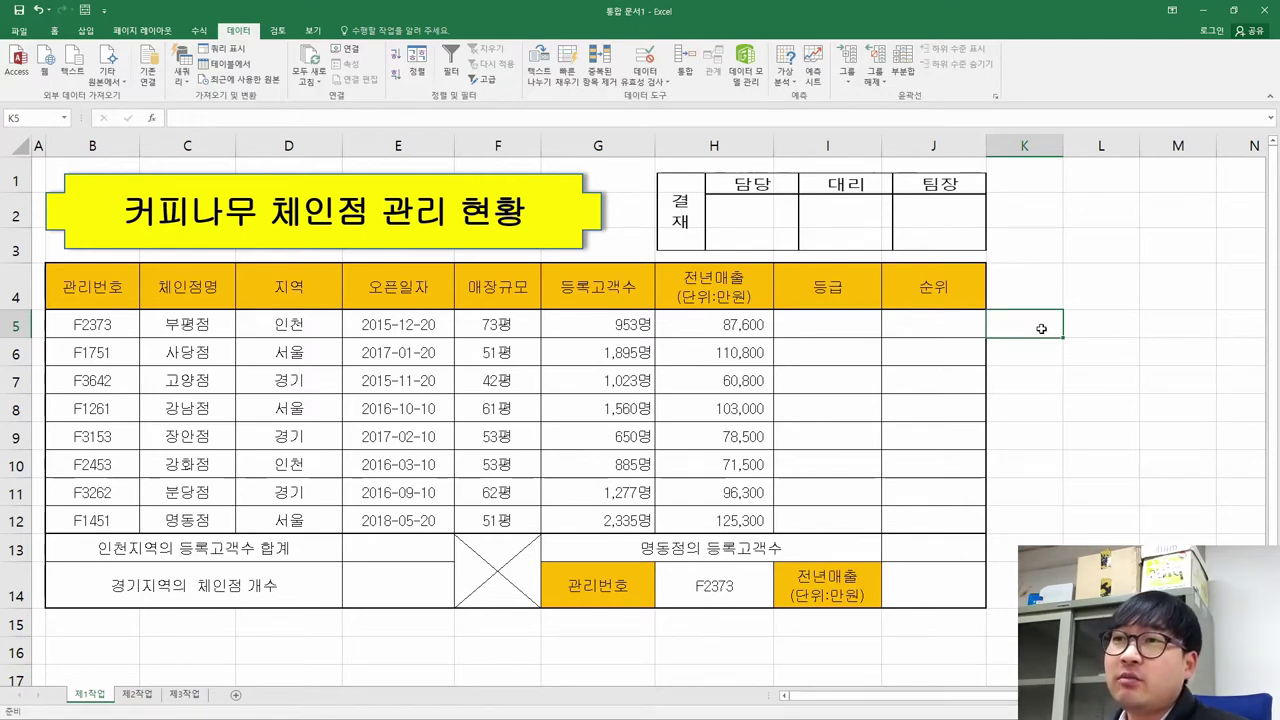
key(alt+h)
text(=)
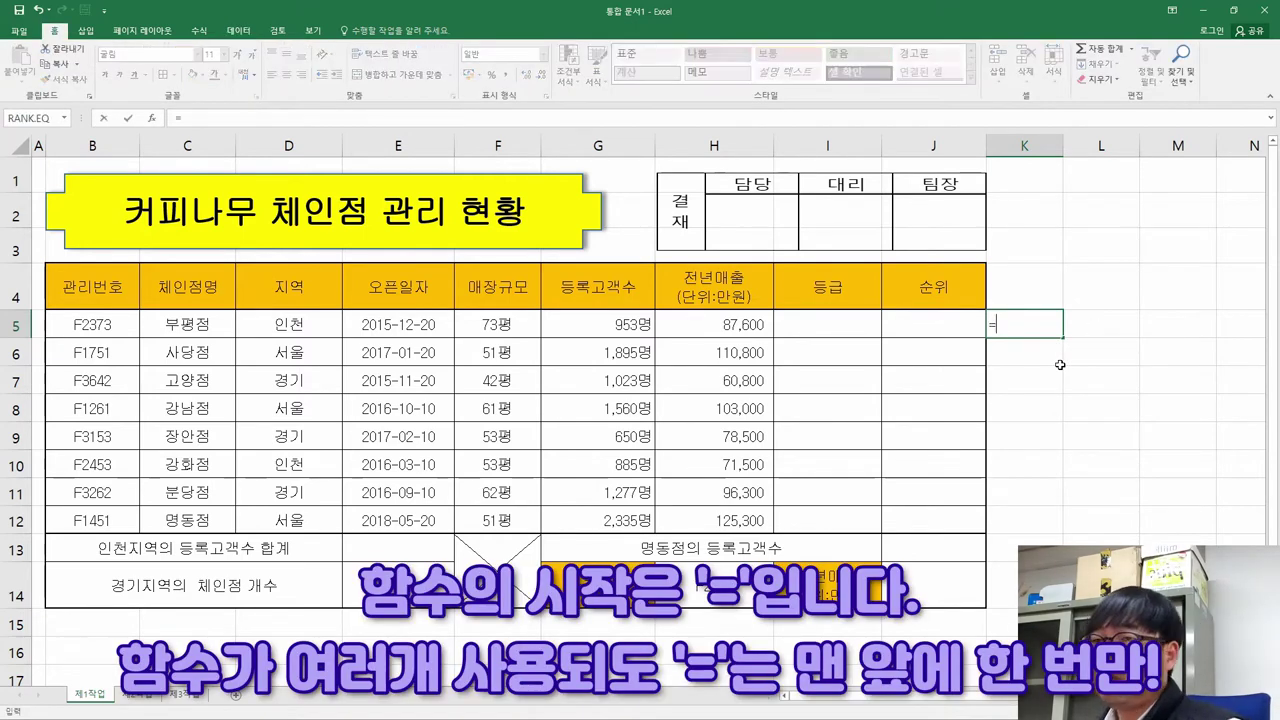
text(c)
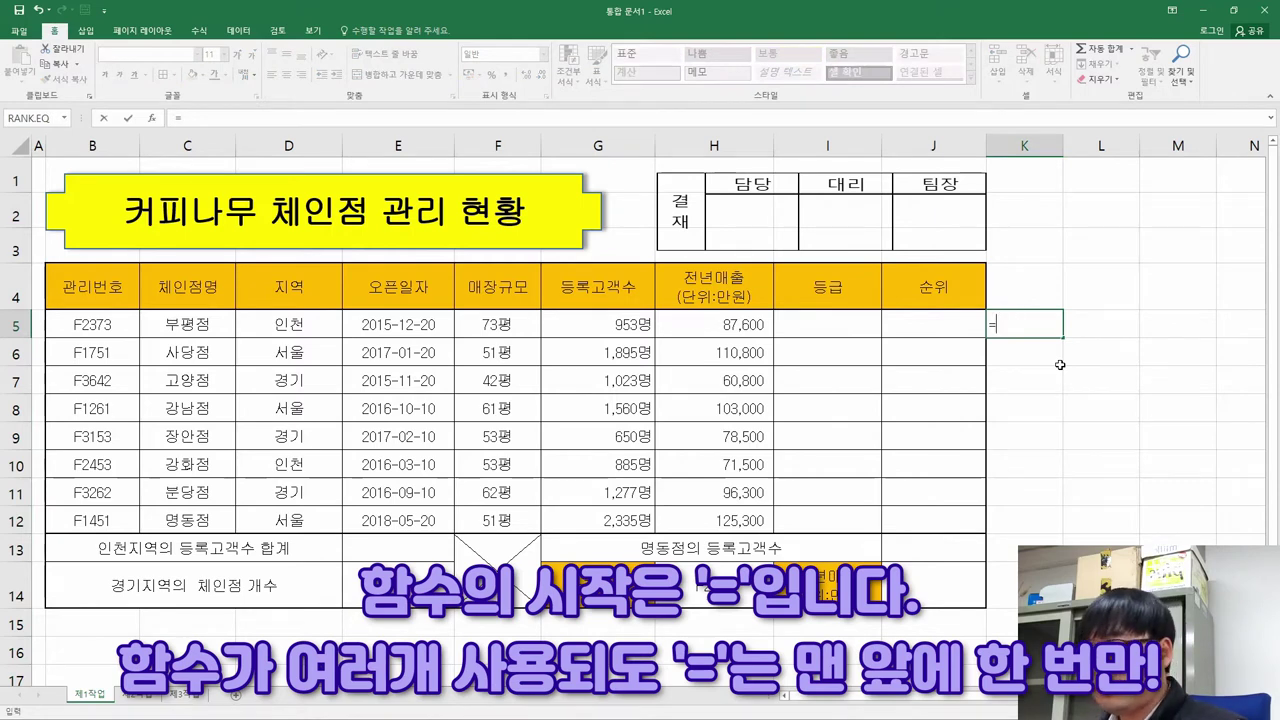
text(ho)
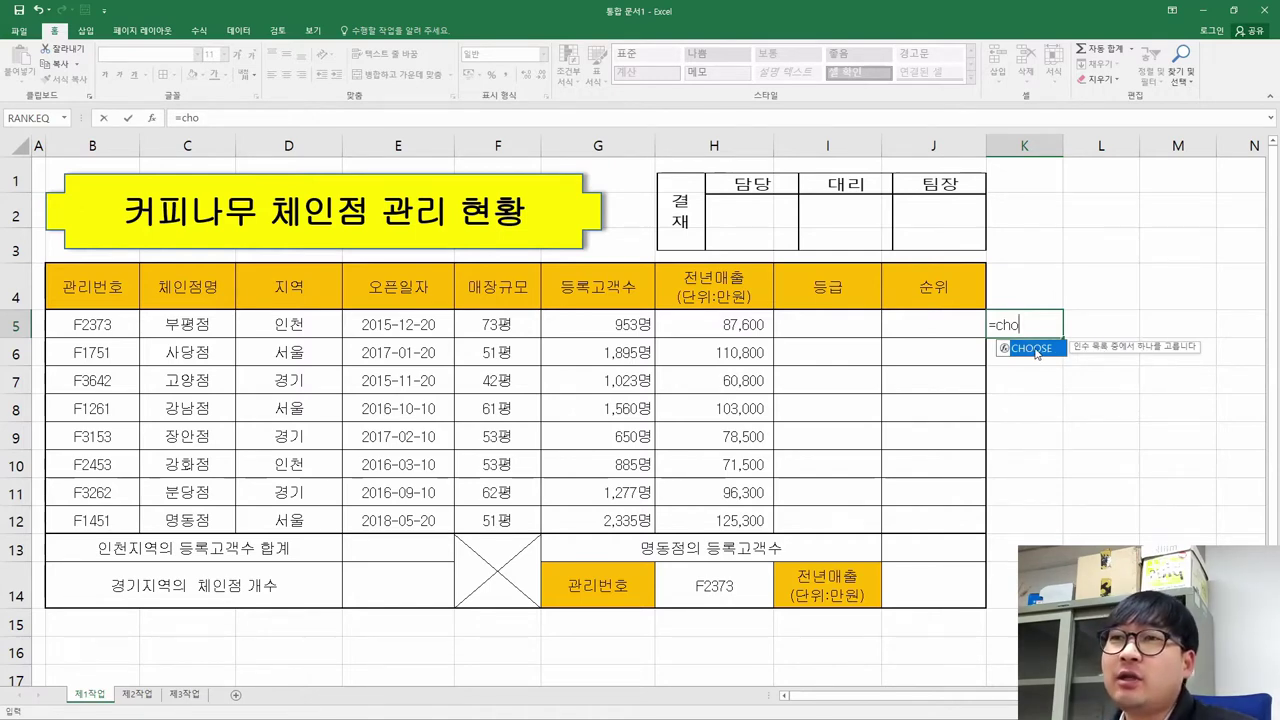
double_click(1036, 350)
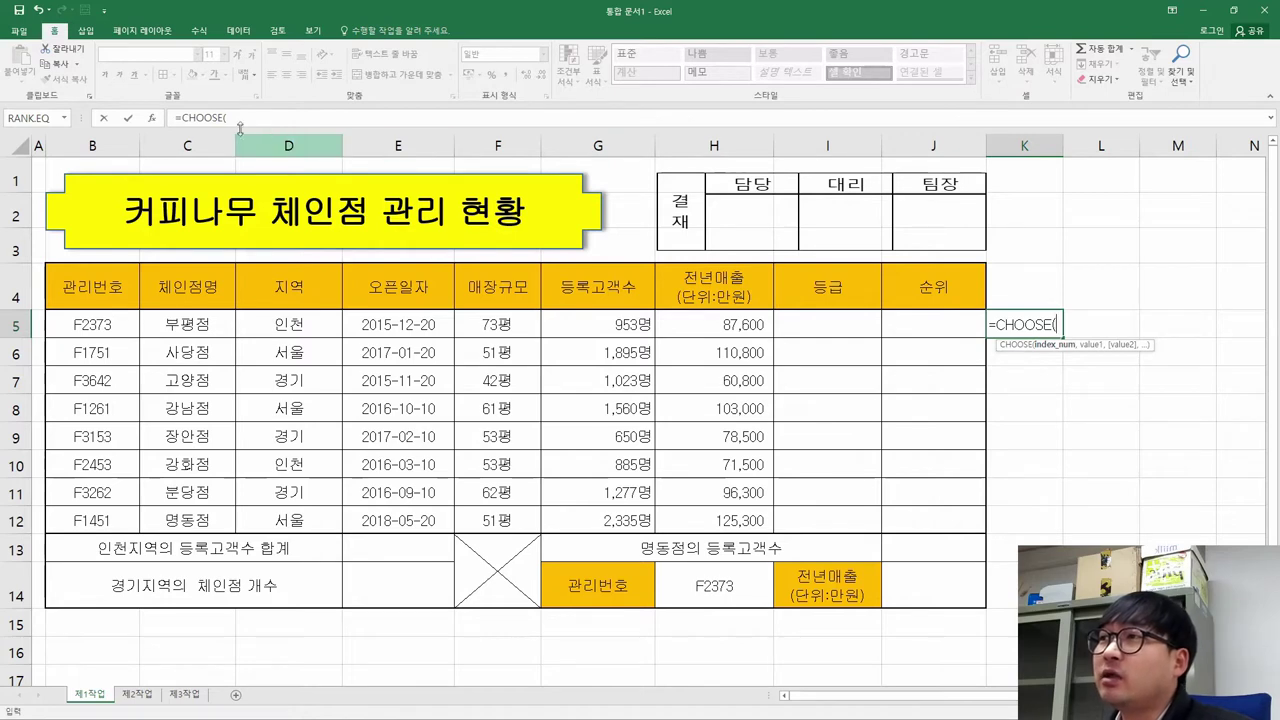
click(152, 118)
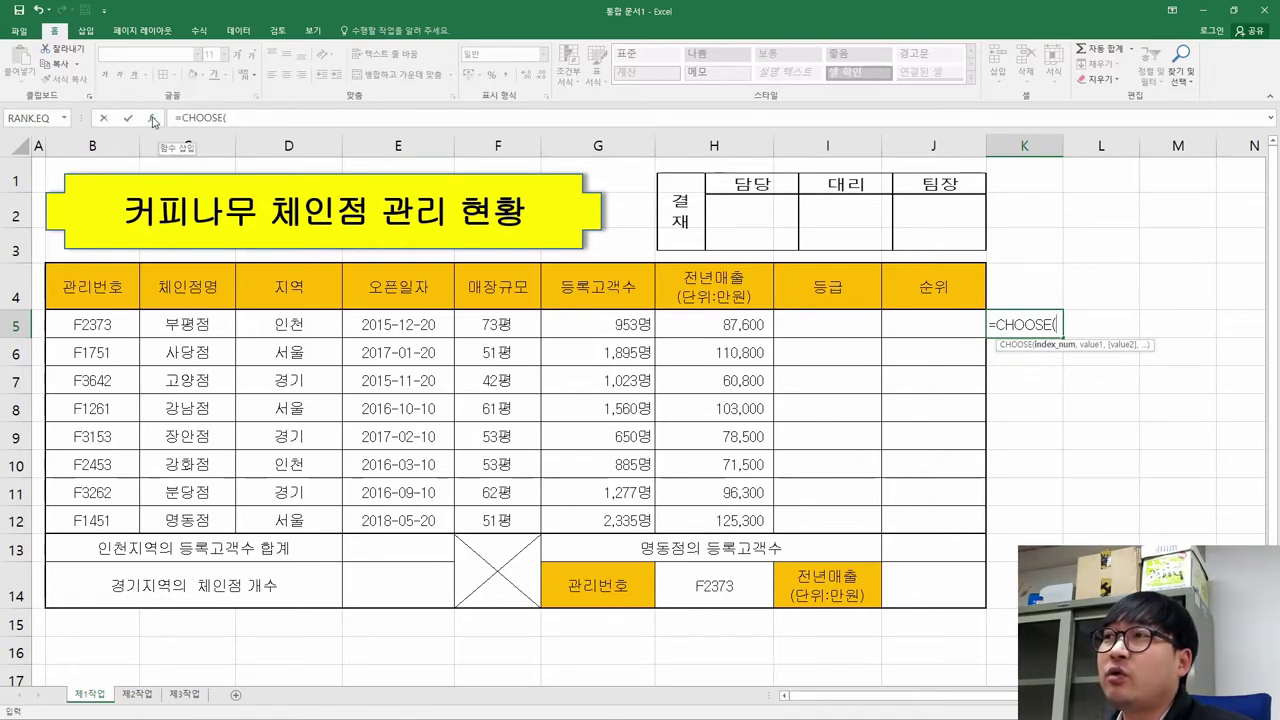
drag(648, 286, 594, 240)
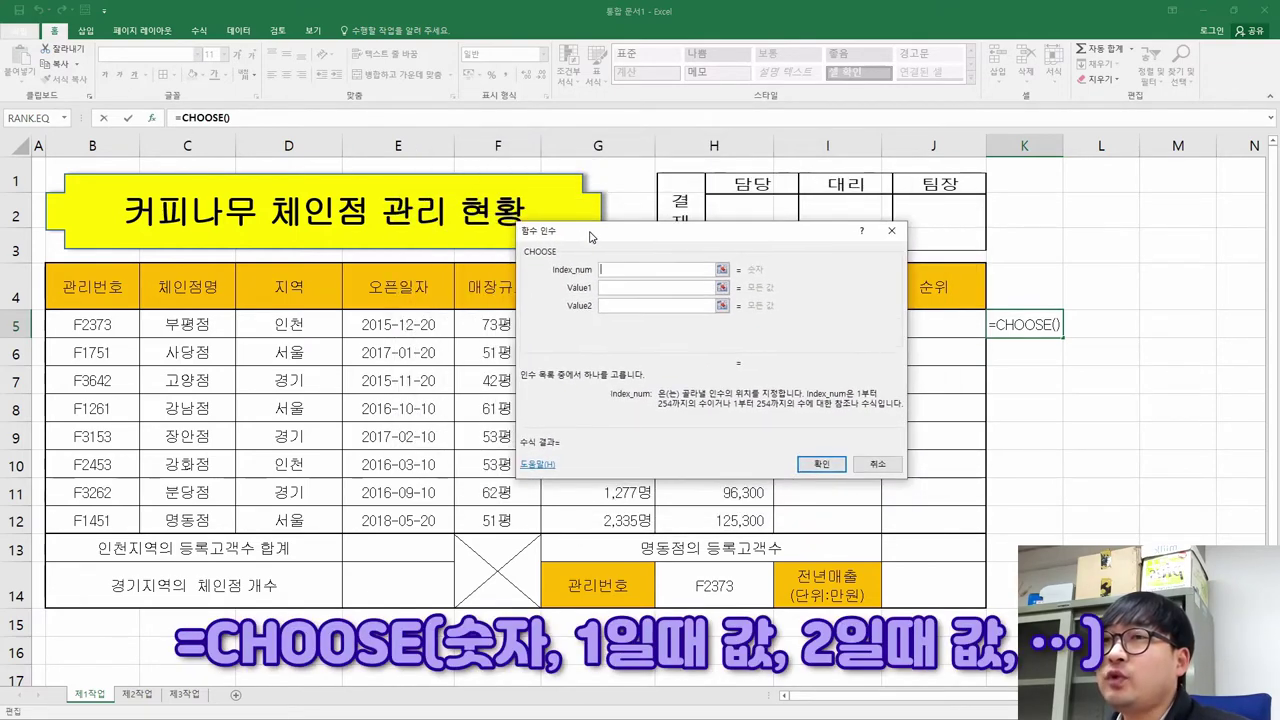
Examine the CHOOSE function's Index_num and Value arguments and their descriptions
click(631, 288)
click(627, 305)
click(627, 323)
click(632, 341)
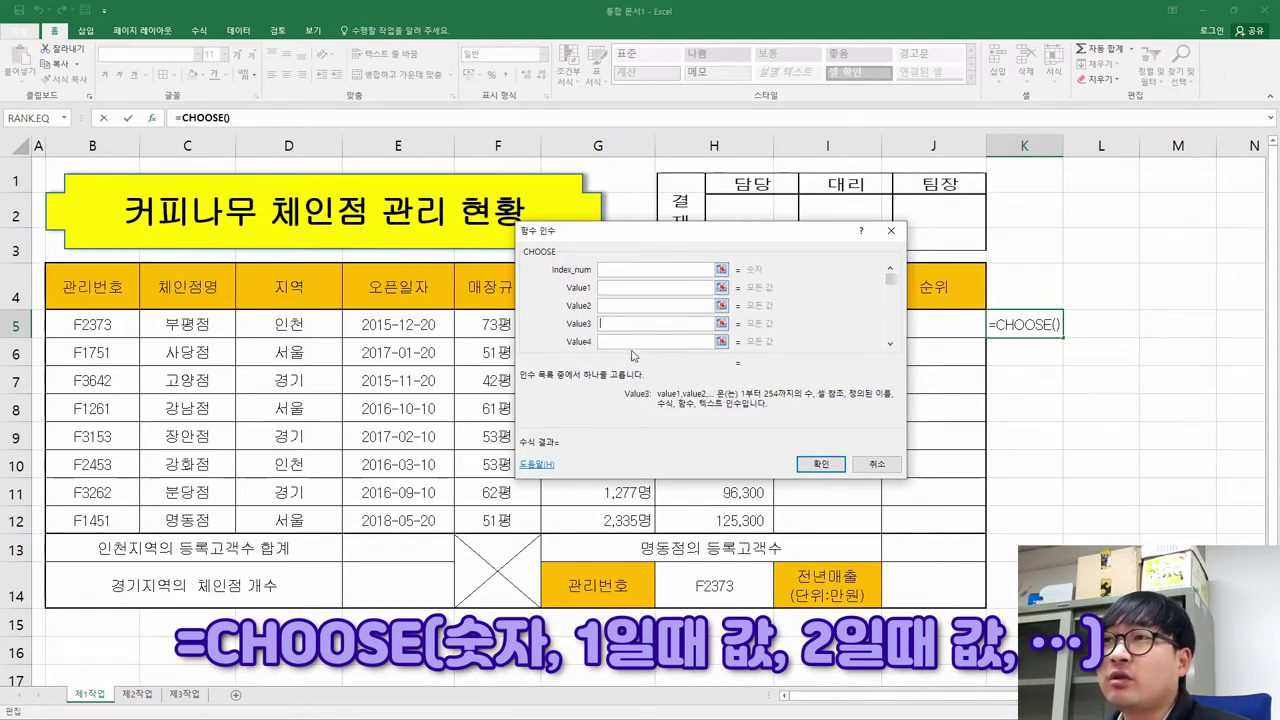
click(622, 269)
click(621, 288)
click(624, 305)
click(624, 322)
click(632, 269)
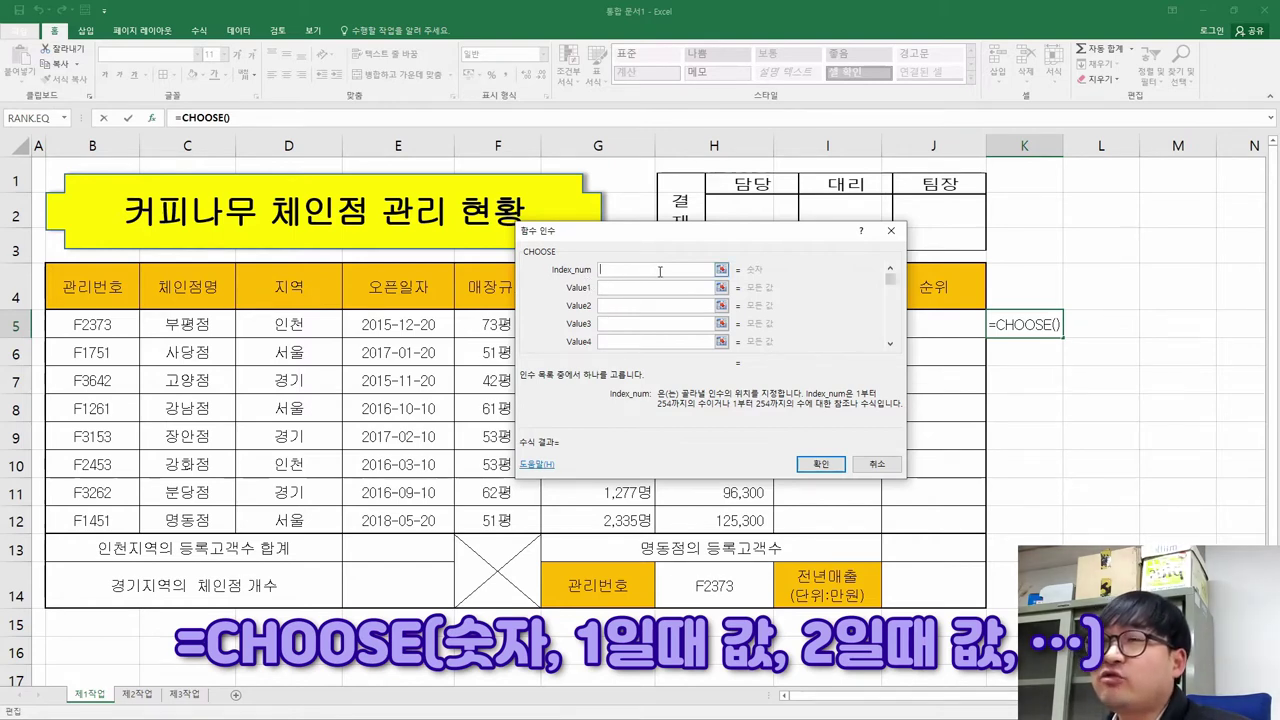
click(619, 290)
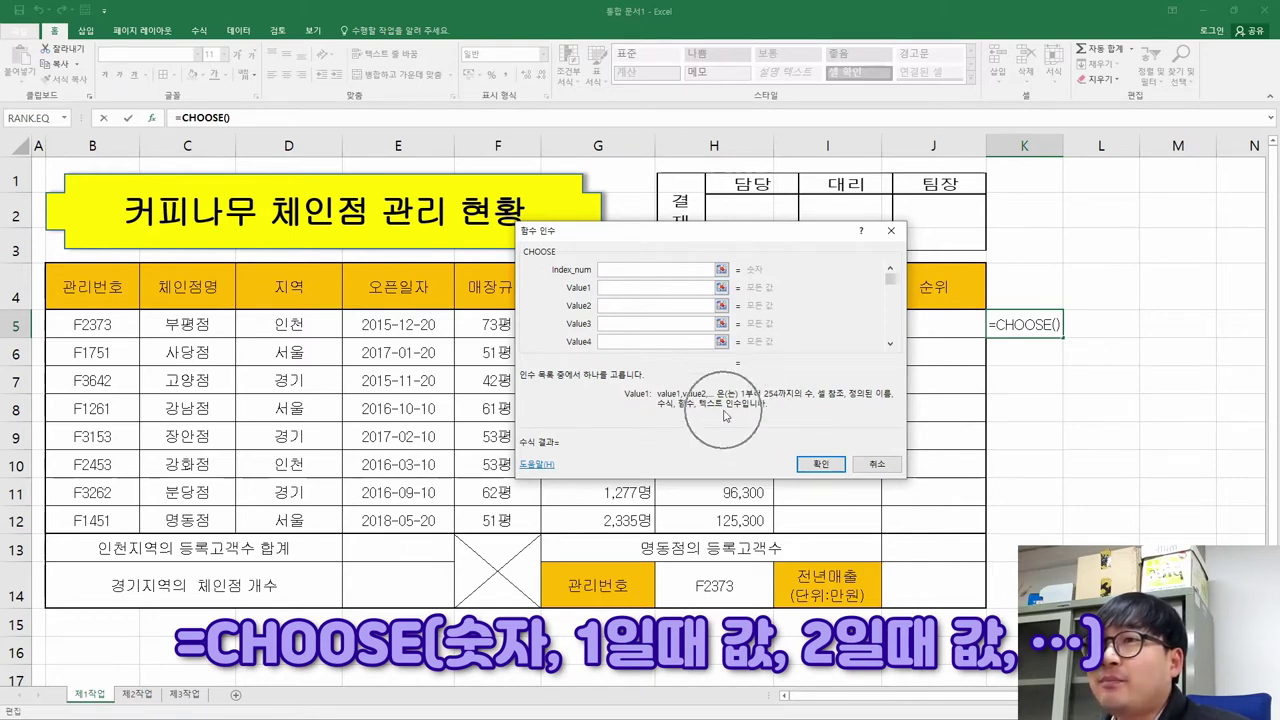
click(622, 306)
click(613, 323)
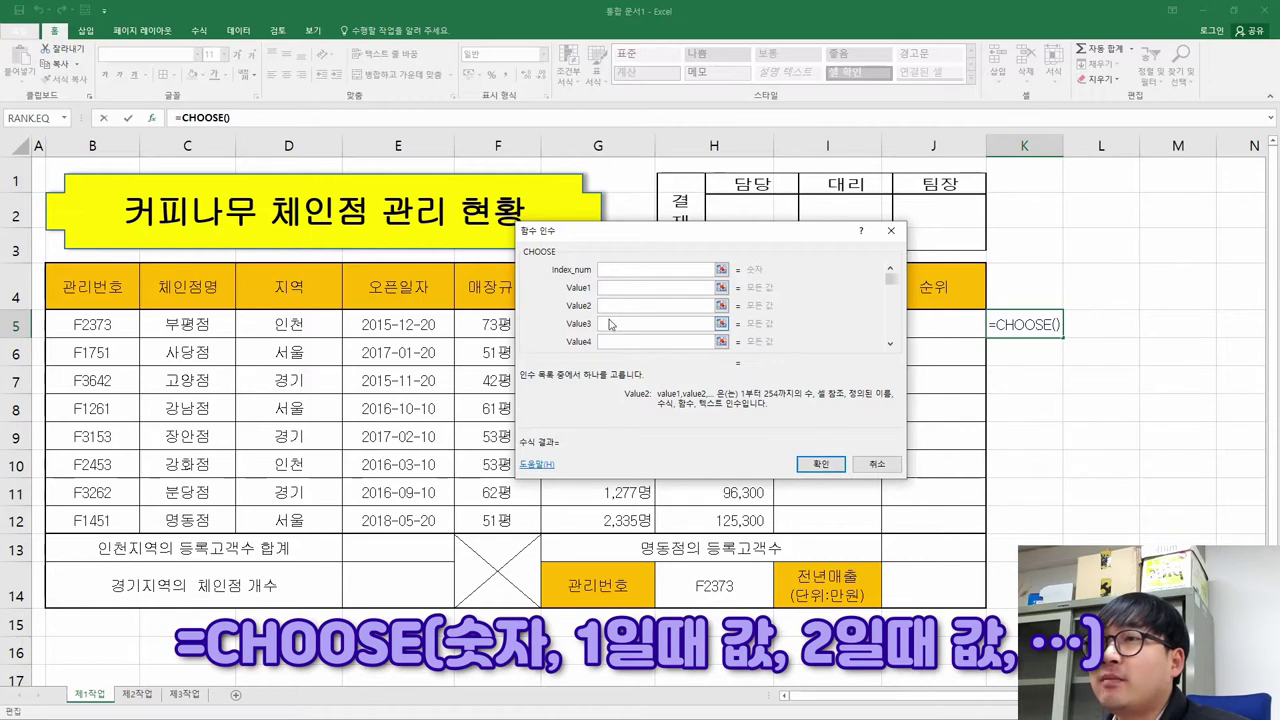
Set the CHOOSE Index_num to 1, Value1 to 골드, Value2 to 실버 and Value3 to 일반
click(622, 270)
text(1)
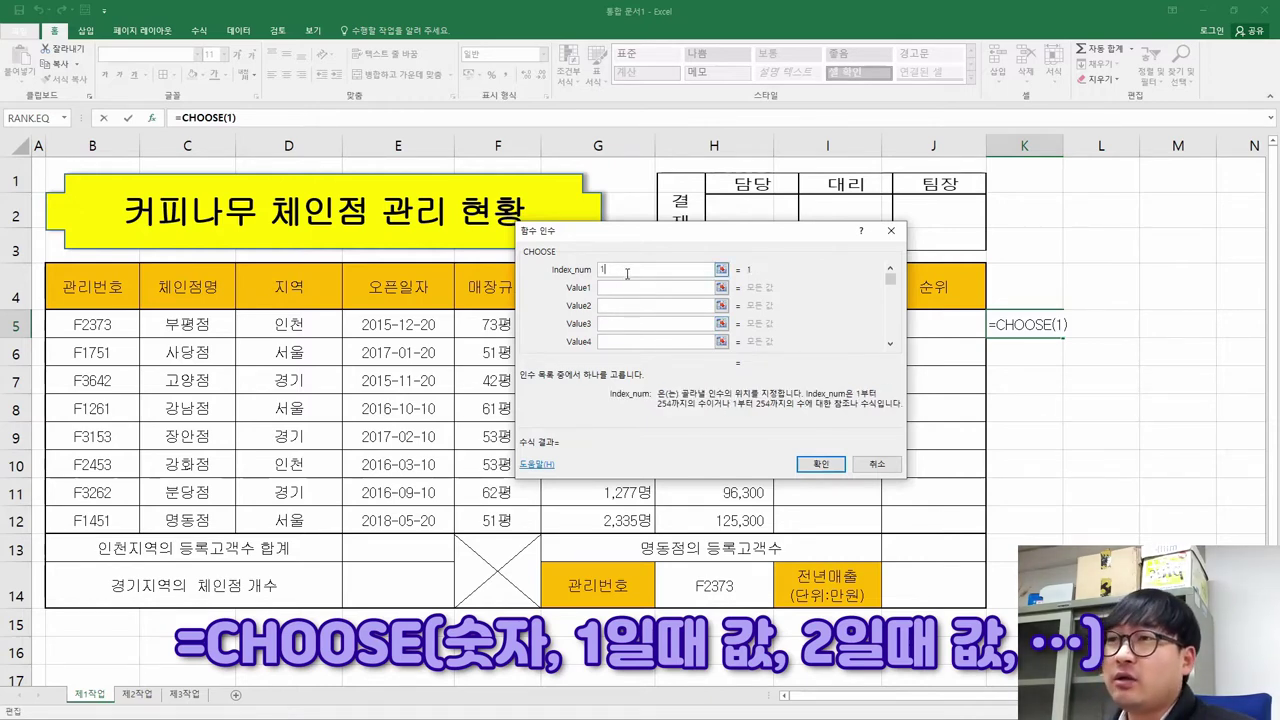
click(633, 287)
text(골드)
key(Tab)
text(실버)
key(Tab)
text(일반)
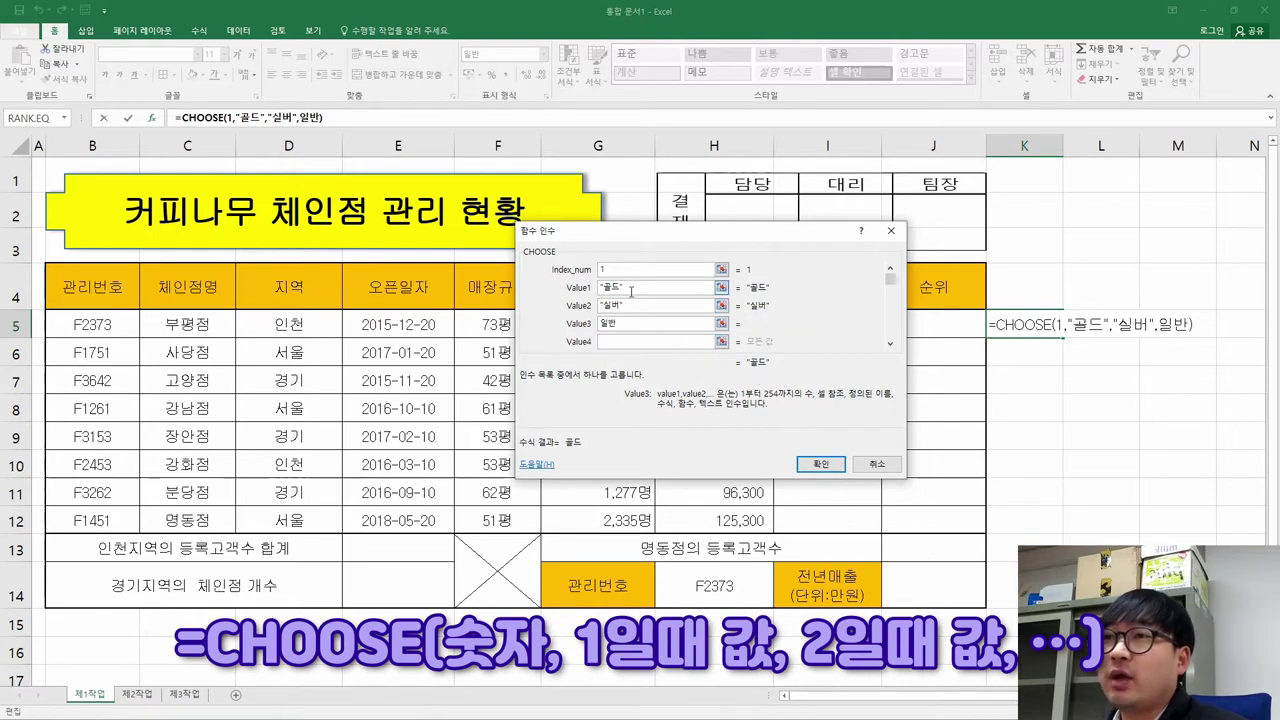
Test the CHOOSE formula with Index_num 2 and 3, checking the matching value for each
click(605, 270)
key(BackSpace)
text(2)
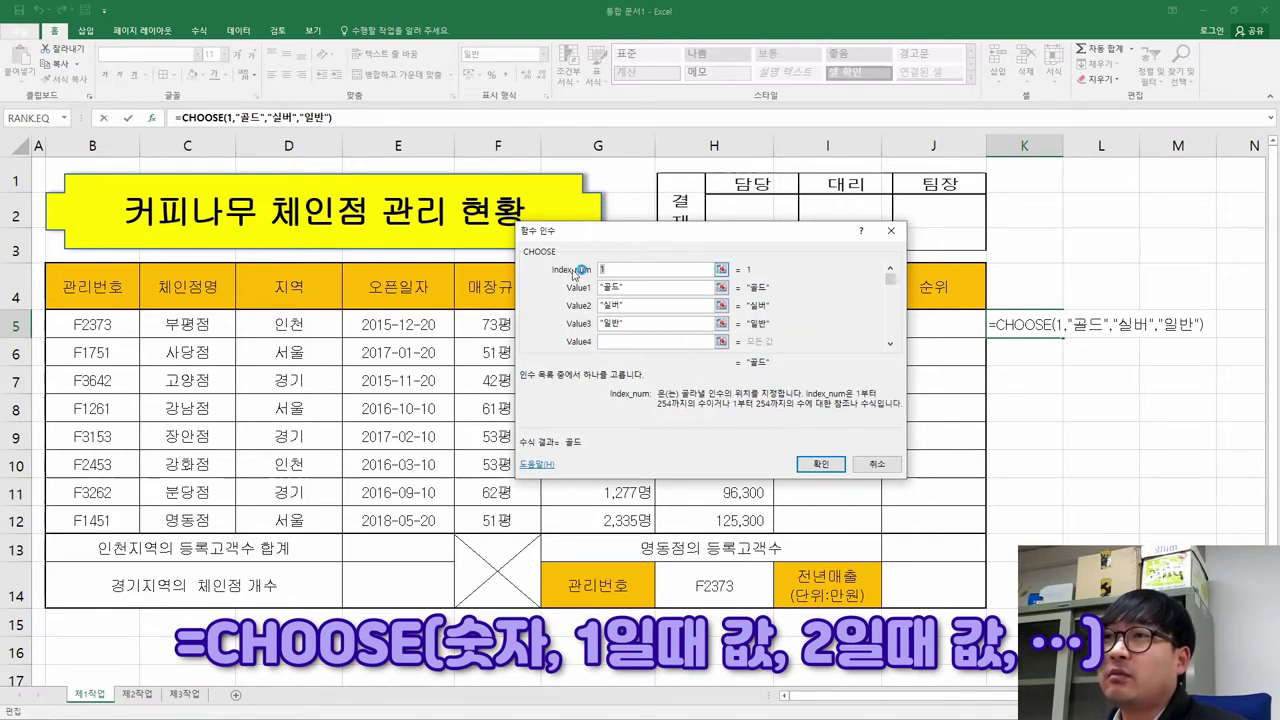
click(640, 305)
key(shift+Tab)
key(shift+Tab)
text(3)
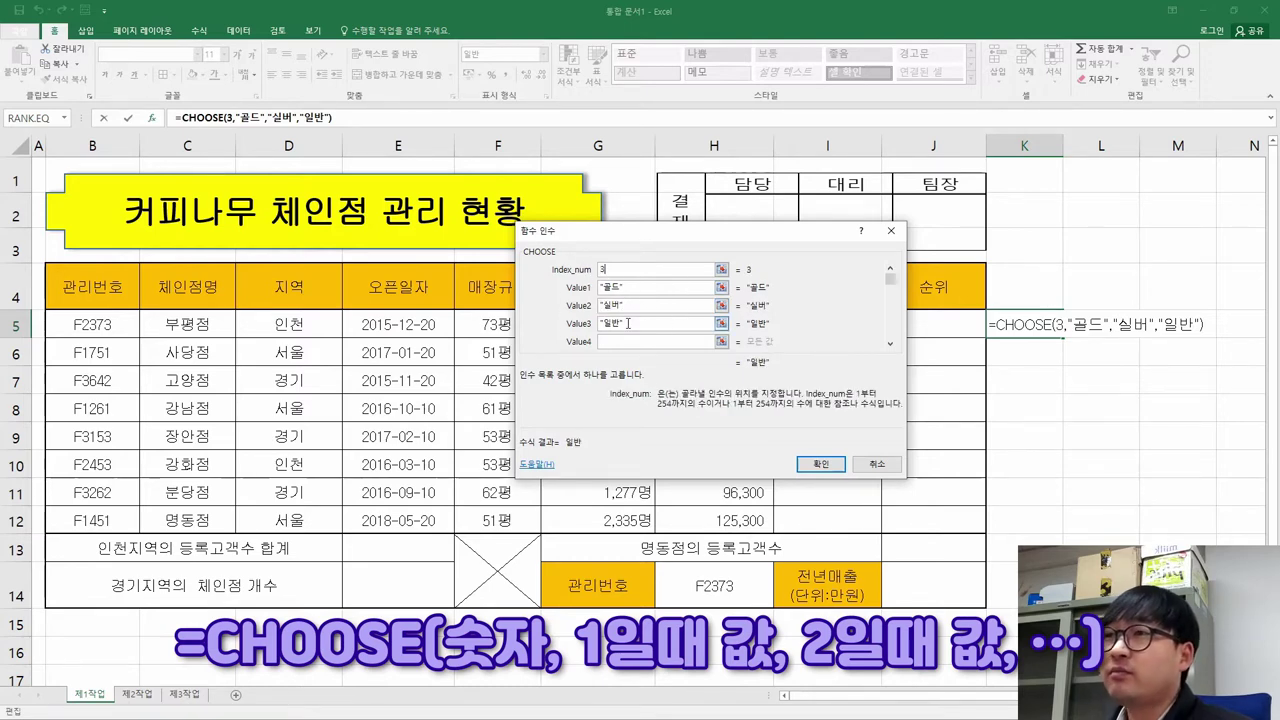
click(628, 323)
click(759, 378)
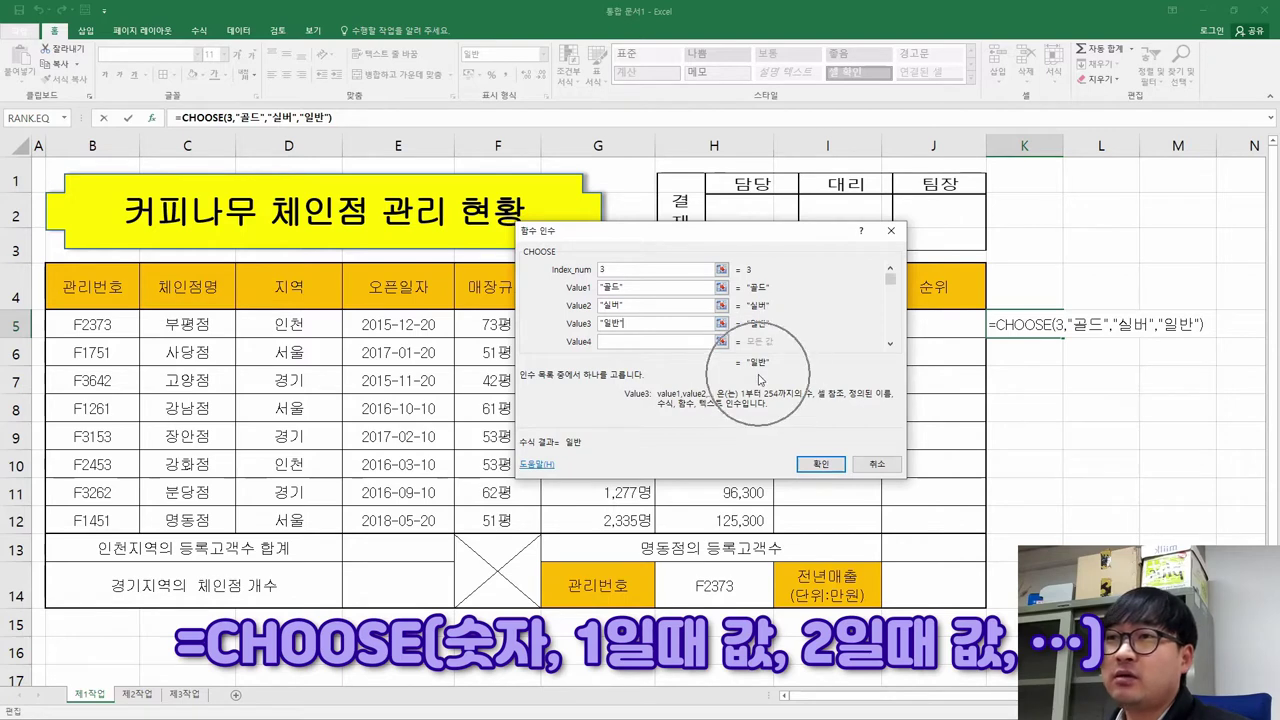
Set the CHOOSE Index_num to 4 and compare the index argument with the 관리번호 values
click(606, 272)
text(4)
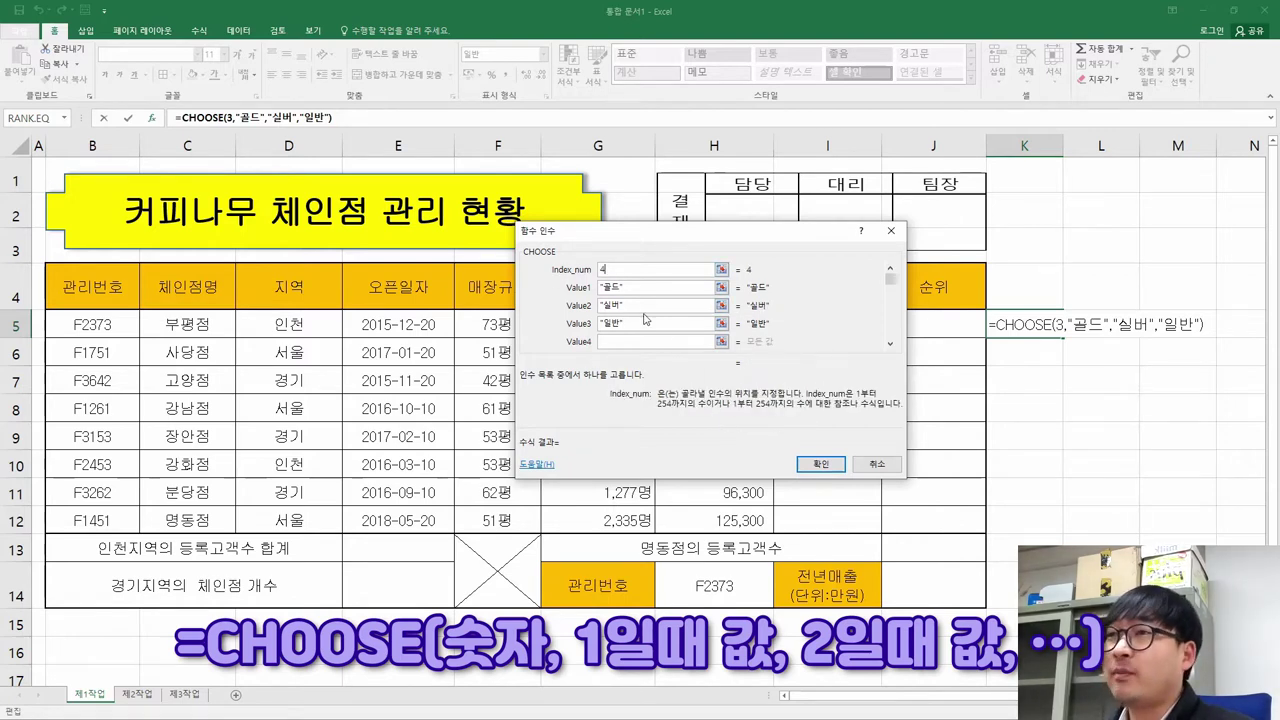
click(618, 345)
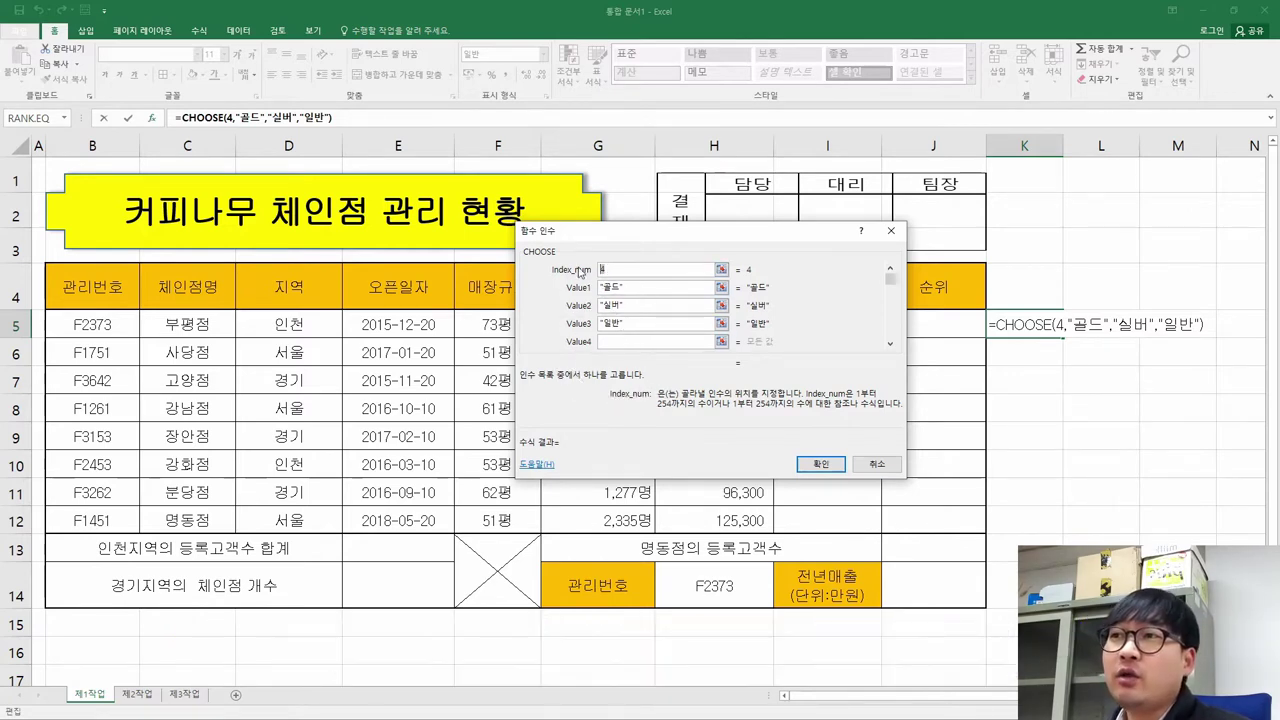
click(603, 271)
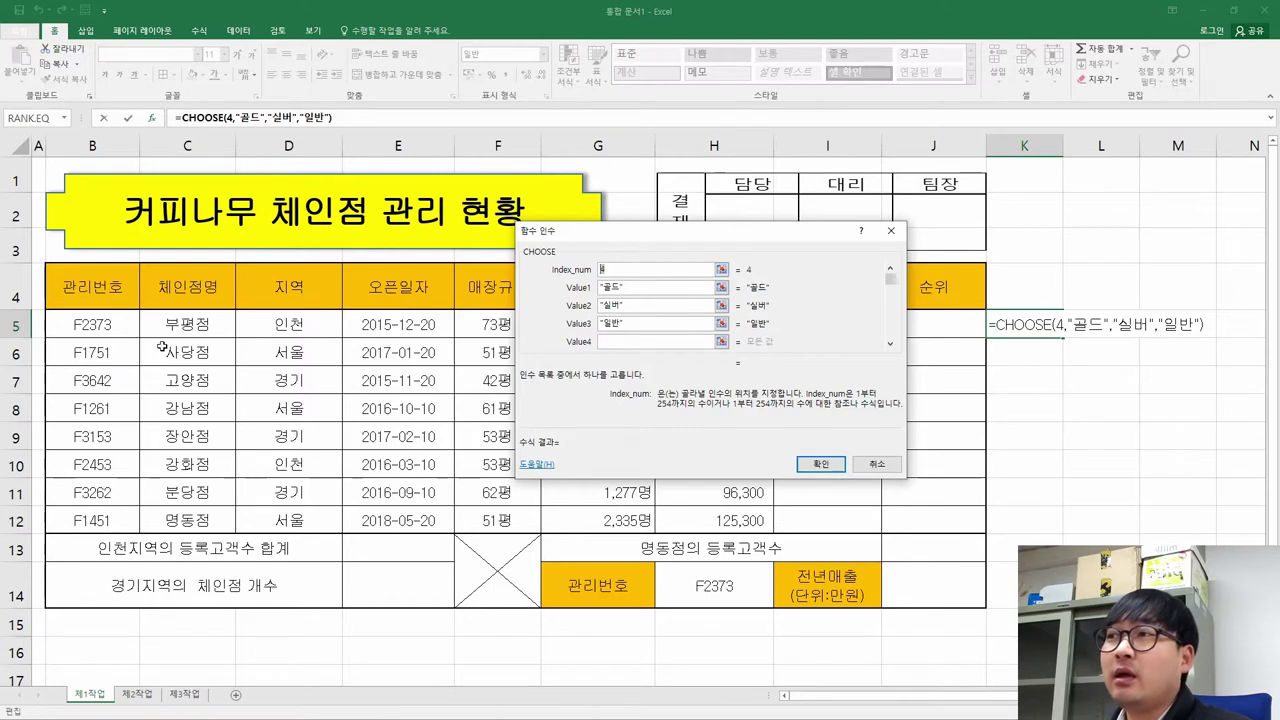
click(106, 327)
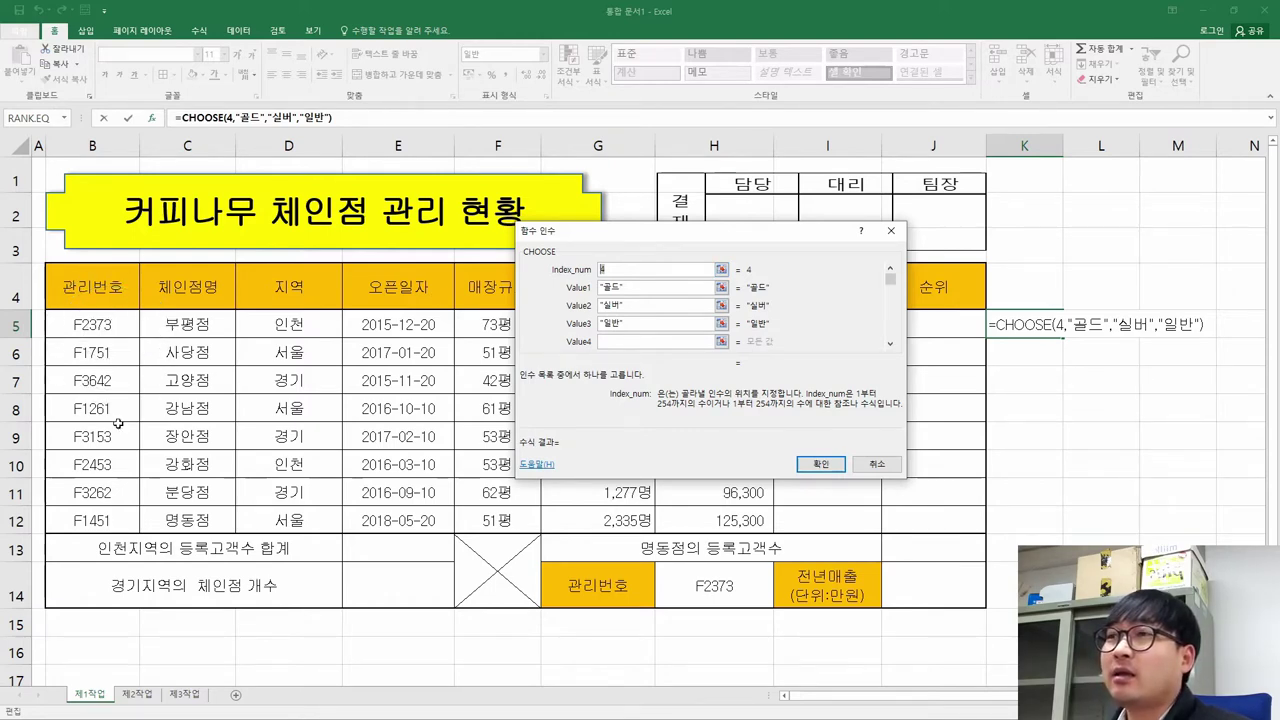
Switch to the exam PDF, check the RIGHT function named in item (1), and return to the Excel sheet
key(alt+Tab)
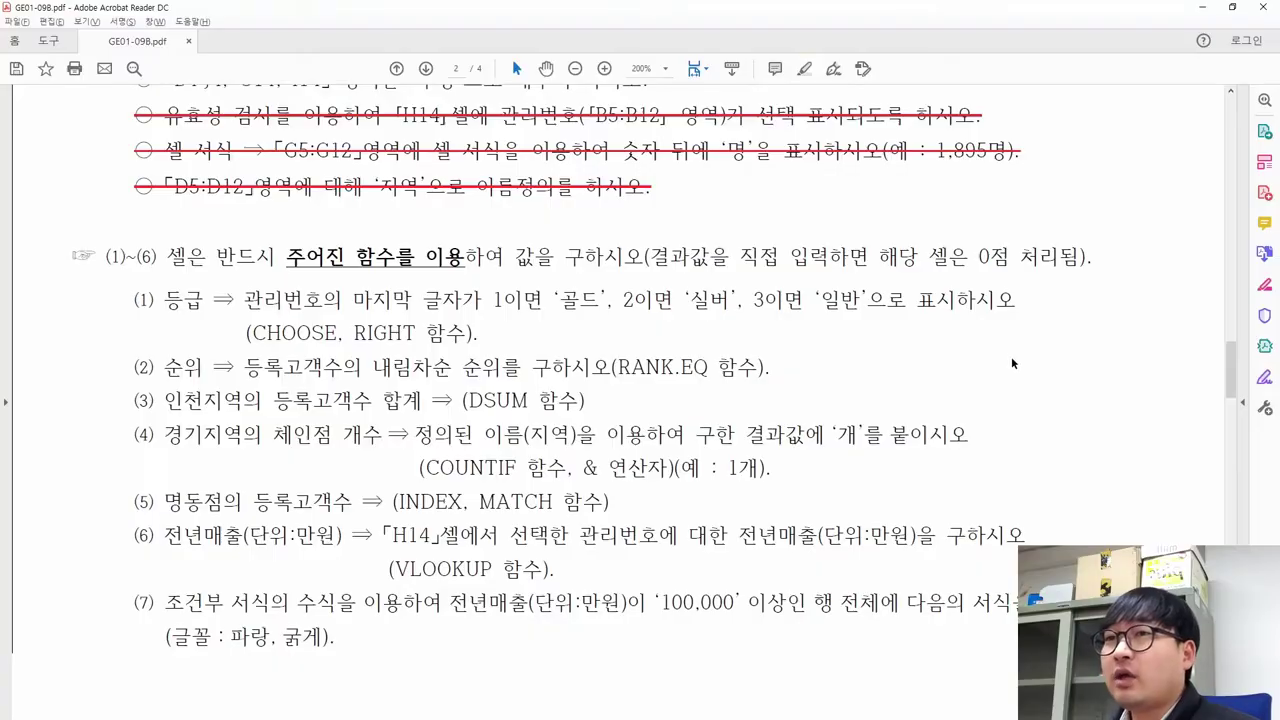
drag(354, 333, 416, 337)
key(alt+Tab)
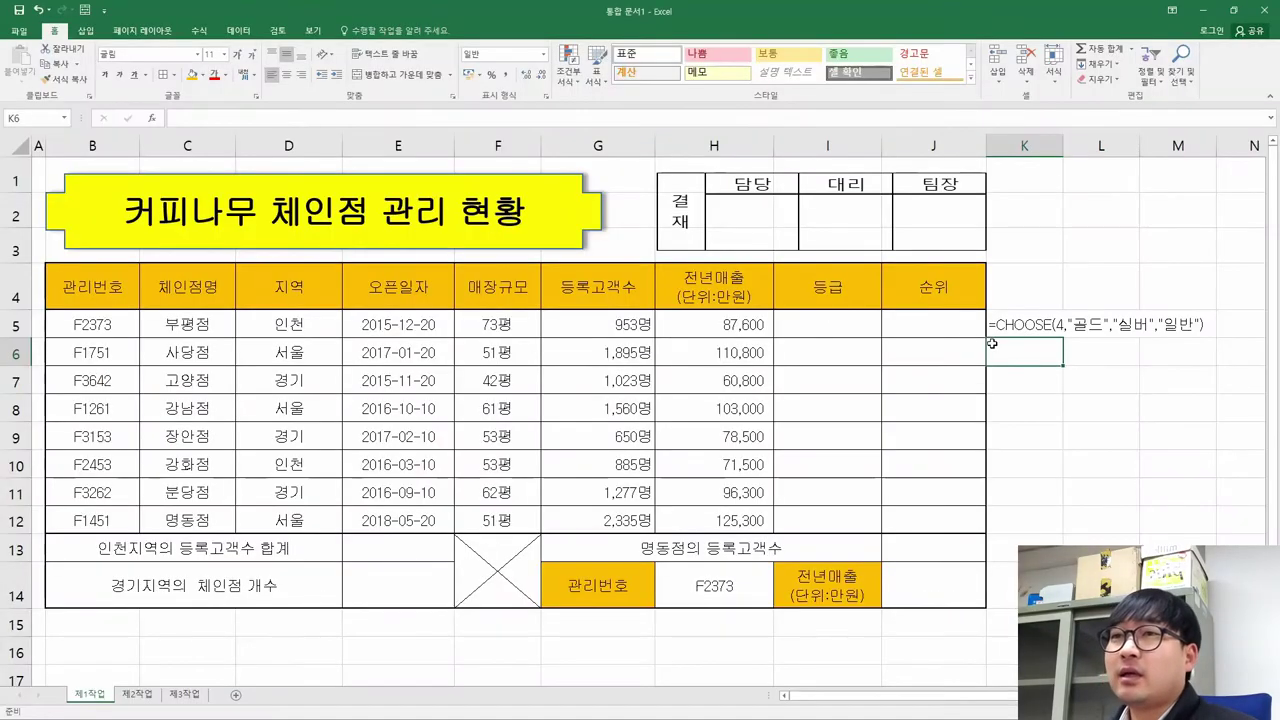
Start a RIGHT formula in cell K6 and open its function arguments
text(=가)
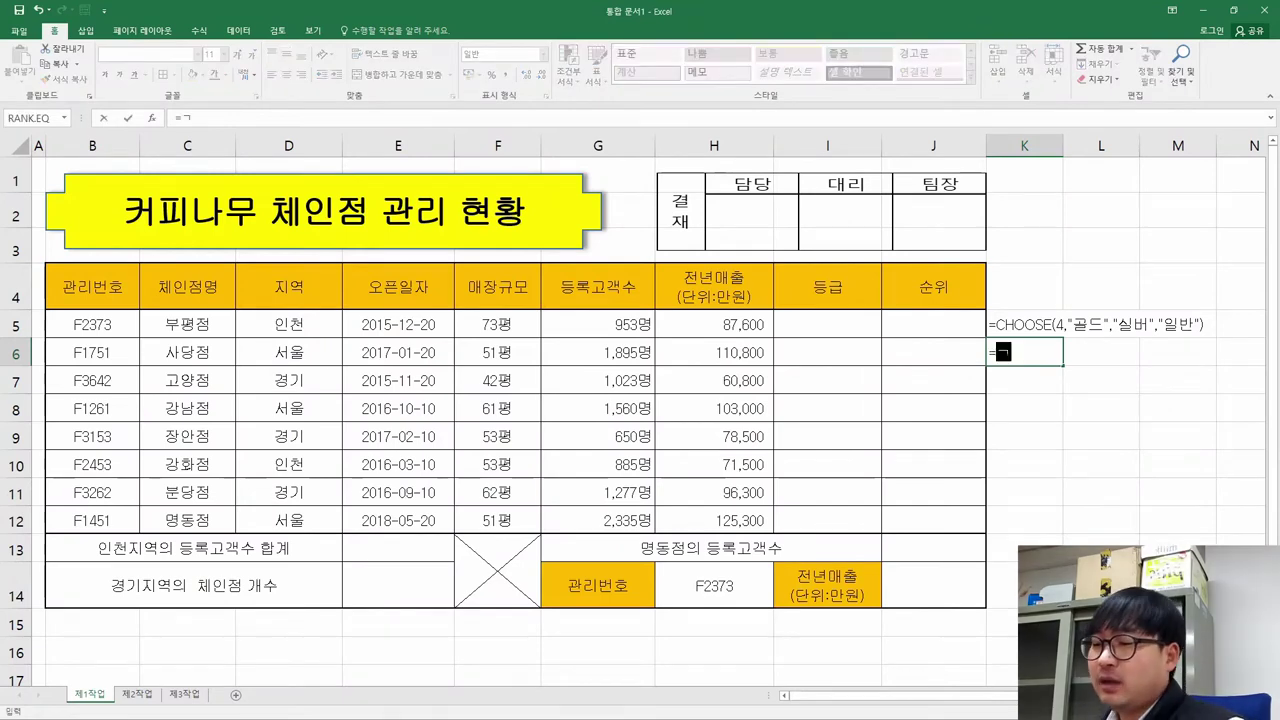
key(BackSpace)
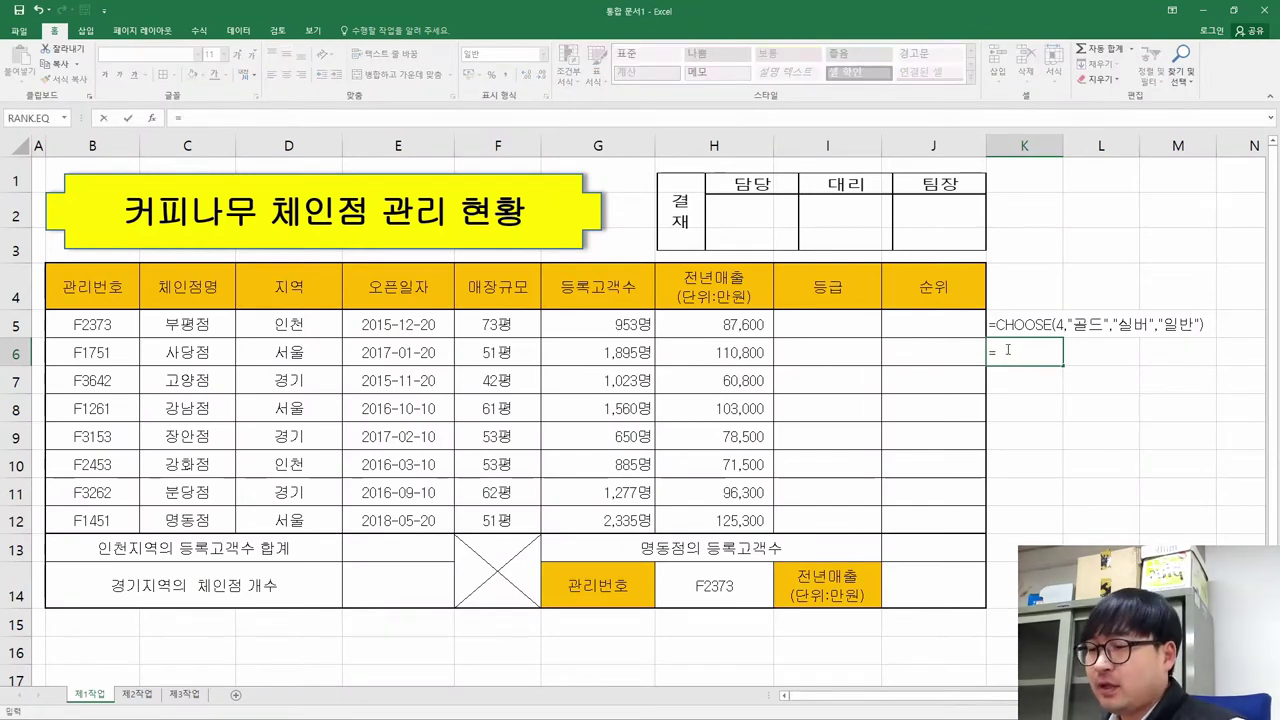
text(ri)
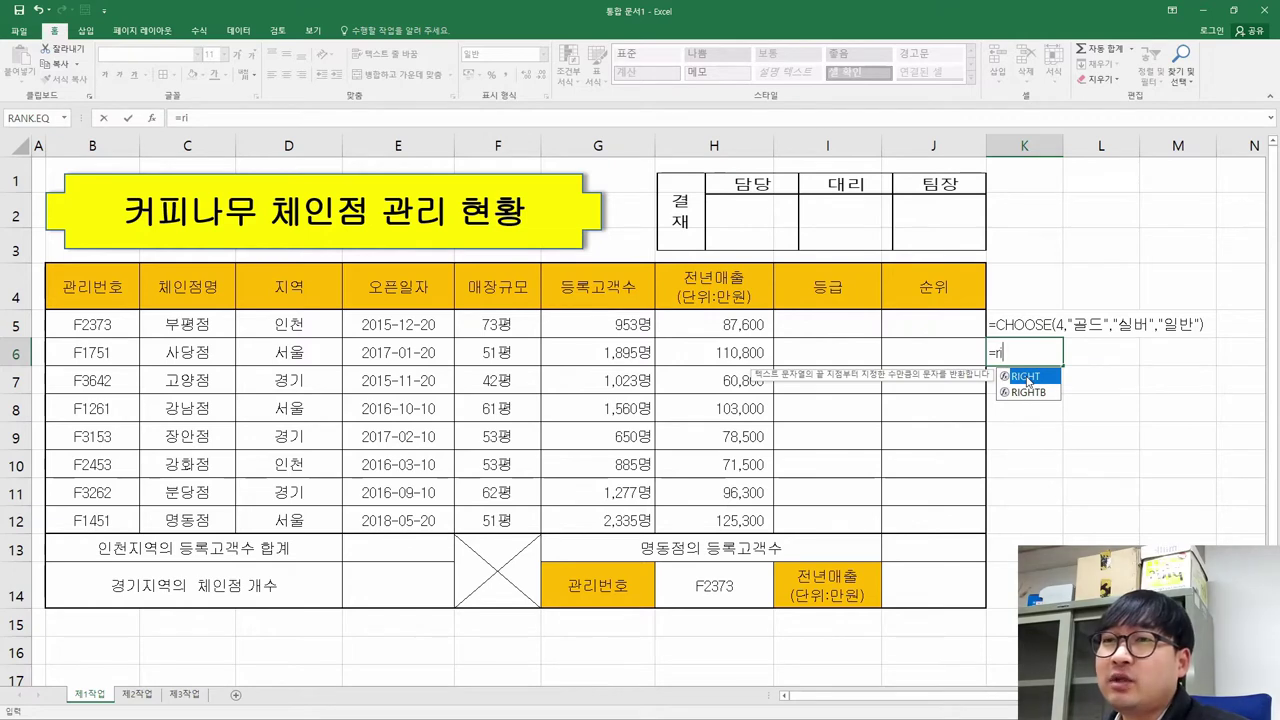
double_click(1026, 377)
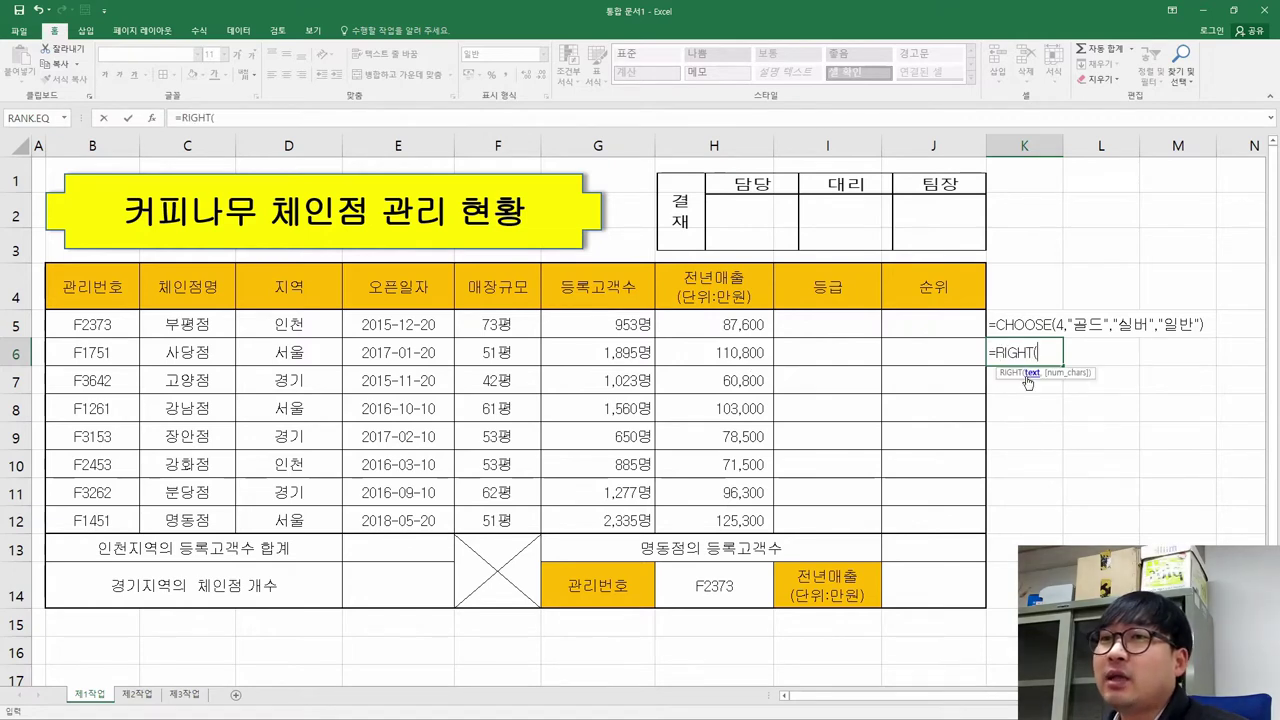
click(151, 118)
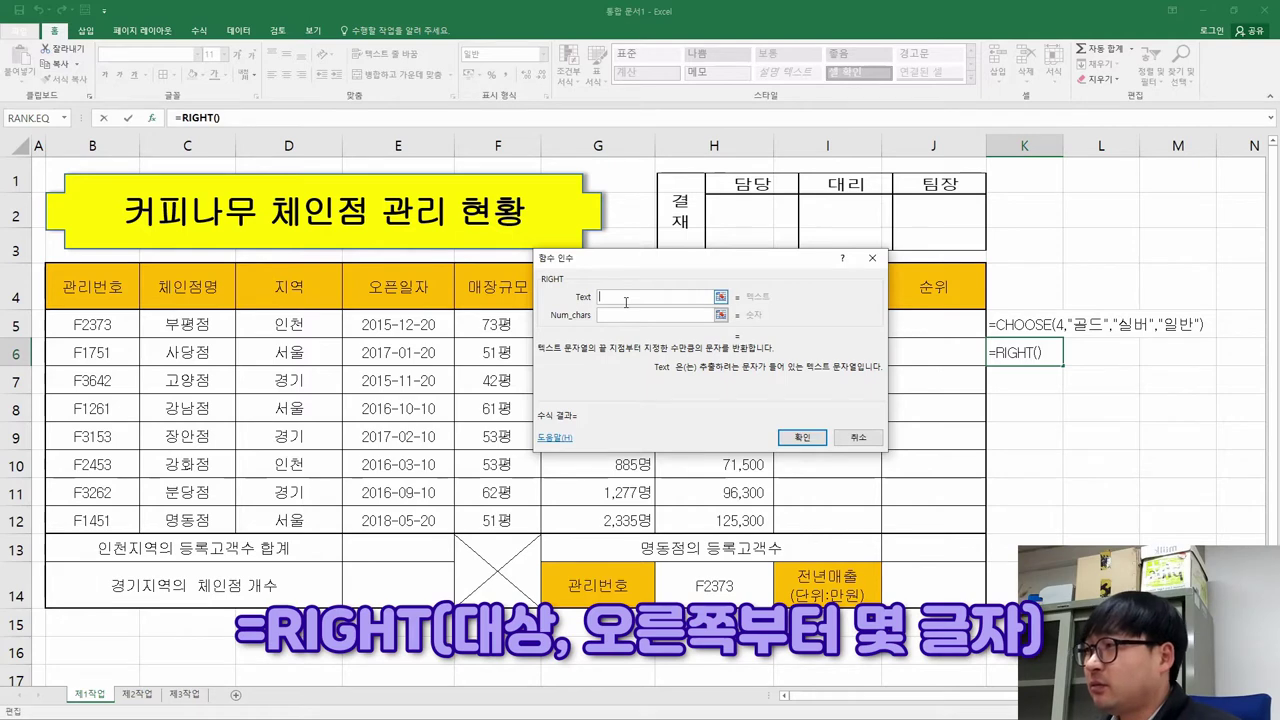
Test RIGHT on the sample text "가나다라마" with Num_chars set to 1, 2 and 3
text(가나다라마)
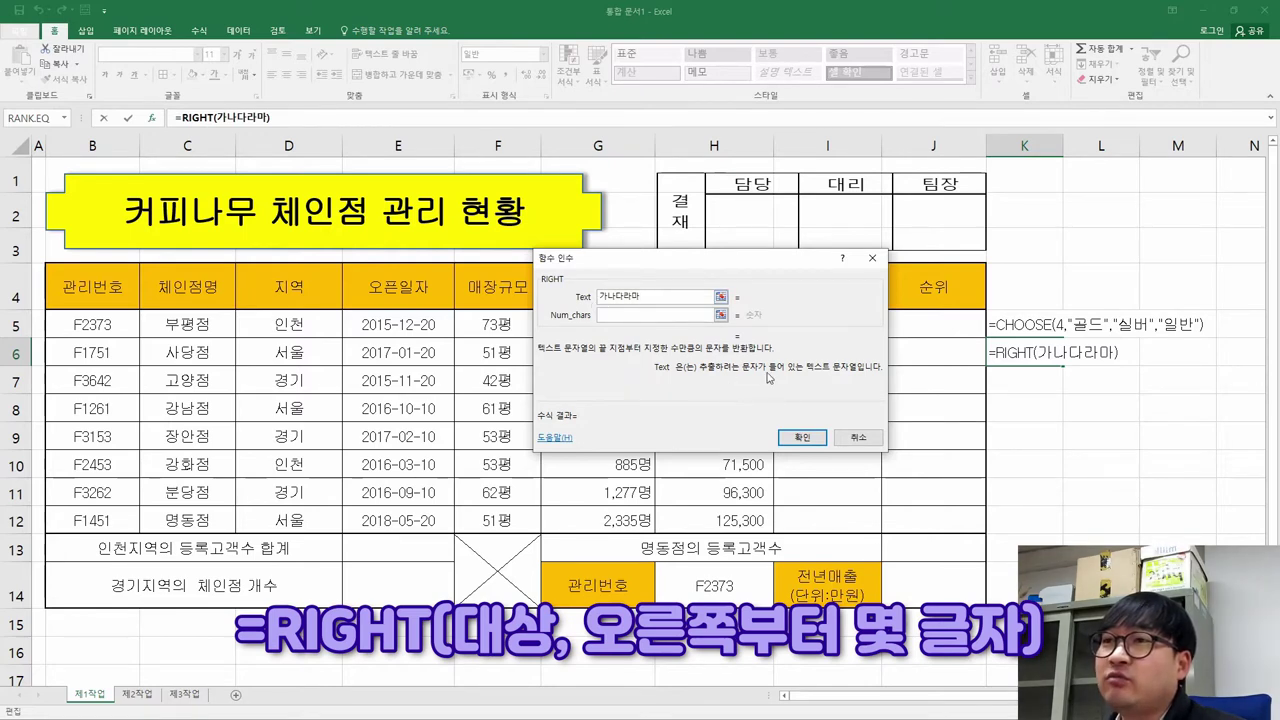
click(627, 314)
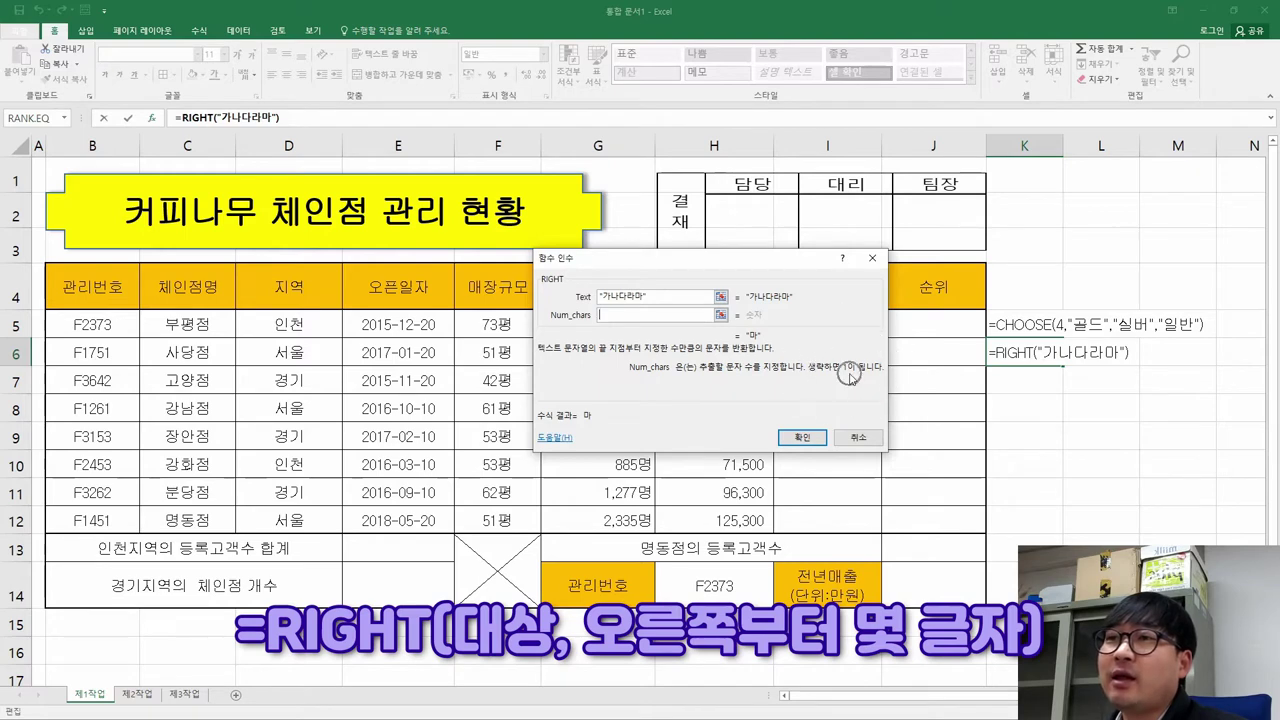
text(1)
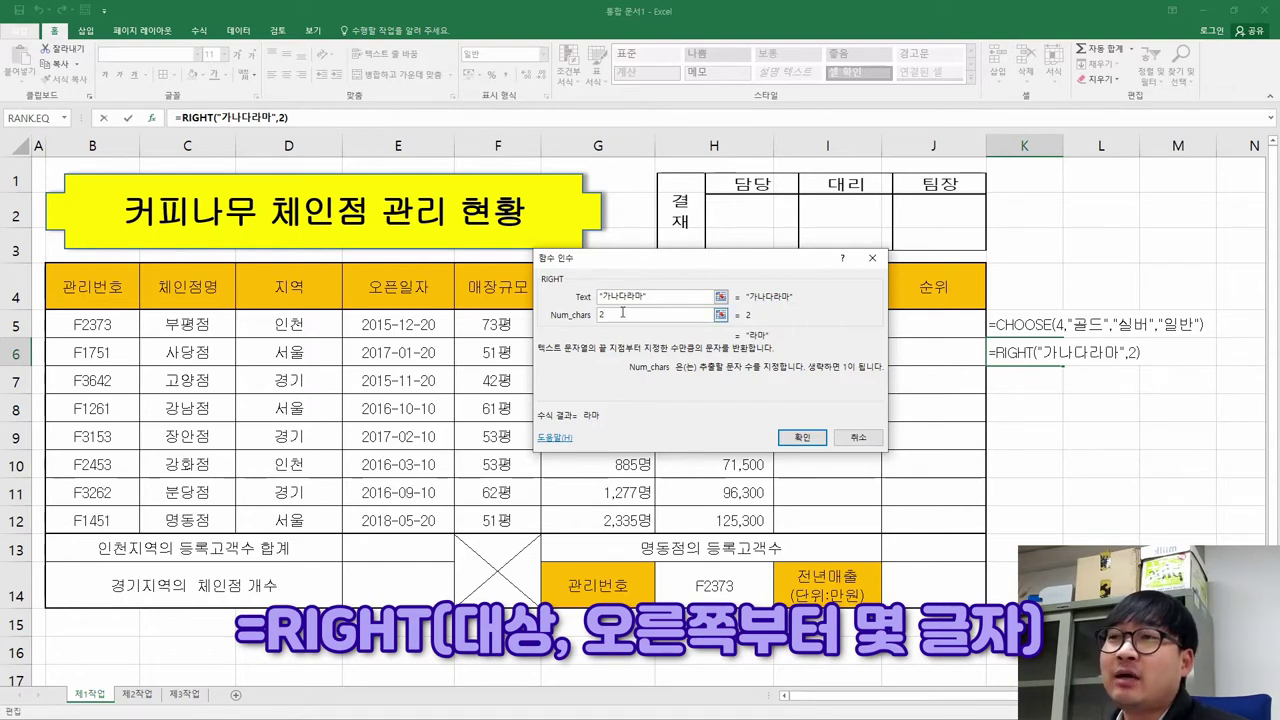
text(3)
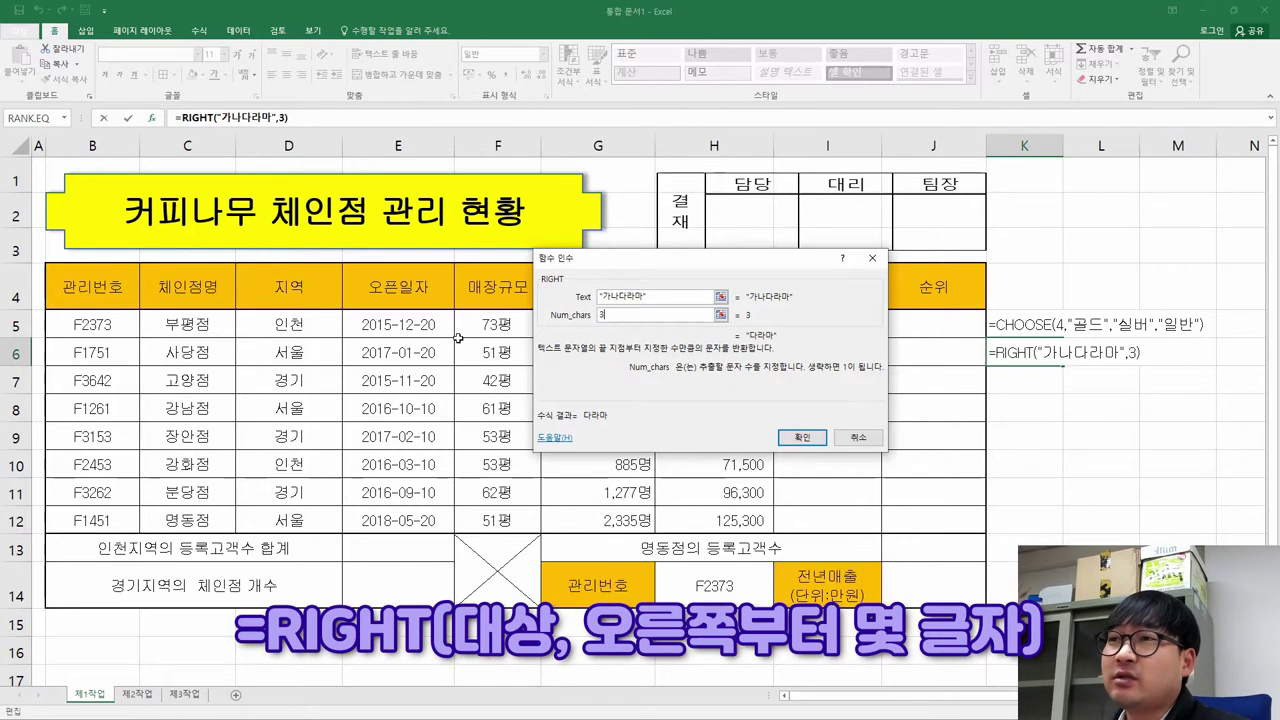
Replace the RIGHT function's sample text with cell B5 and set Num_chars to 1
drag(662, 298, 599, 297)
key(BackSpace)
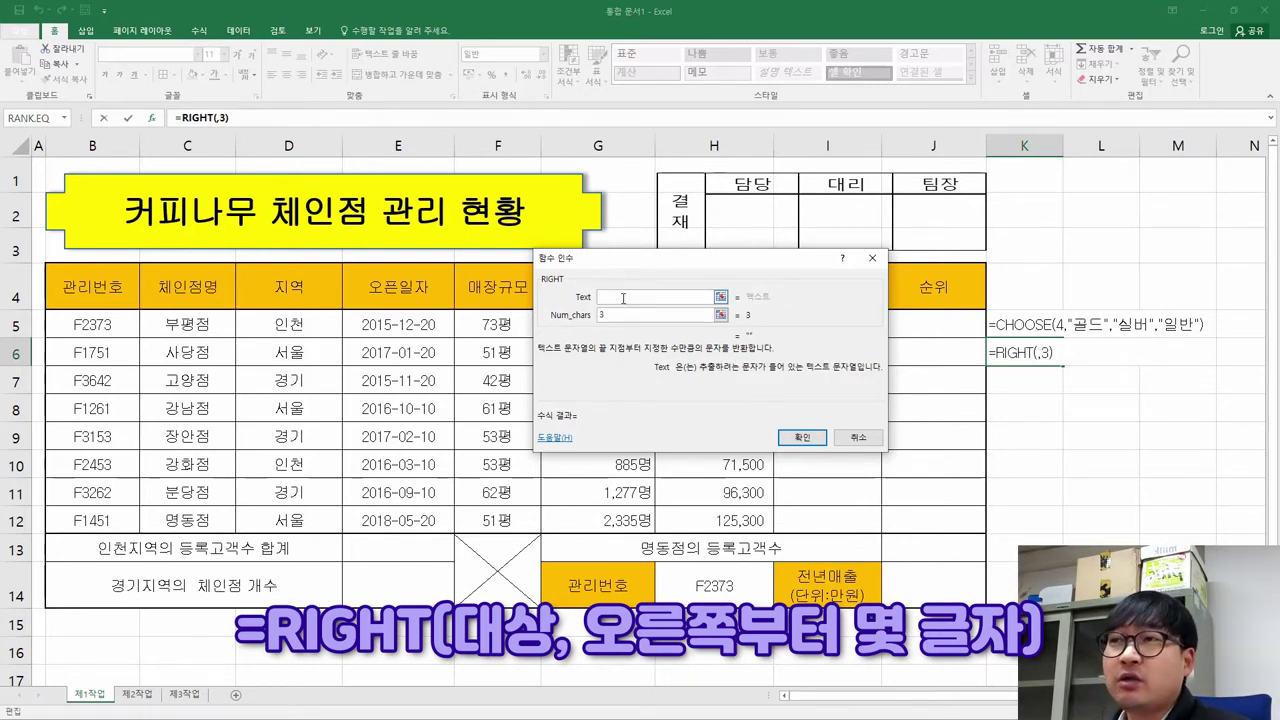
click(99, 325)
click(624, 315)
key(BackSpace)
text(1)
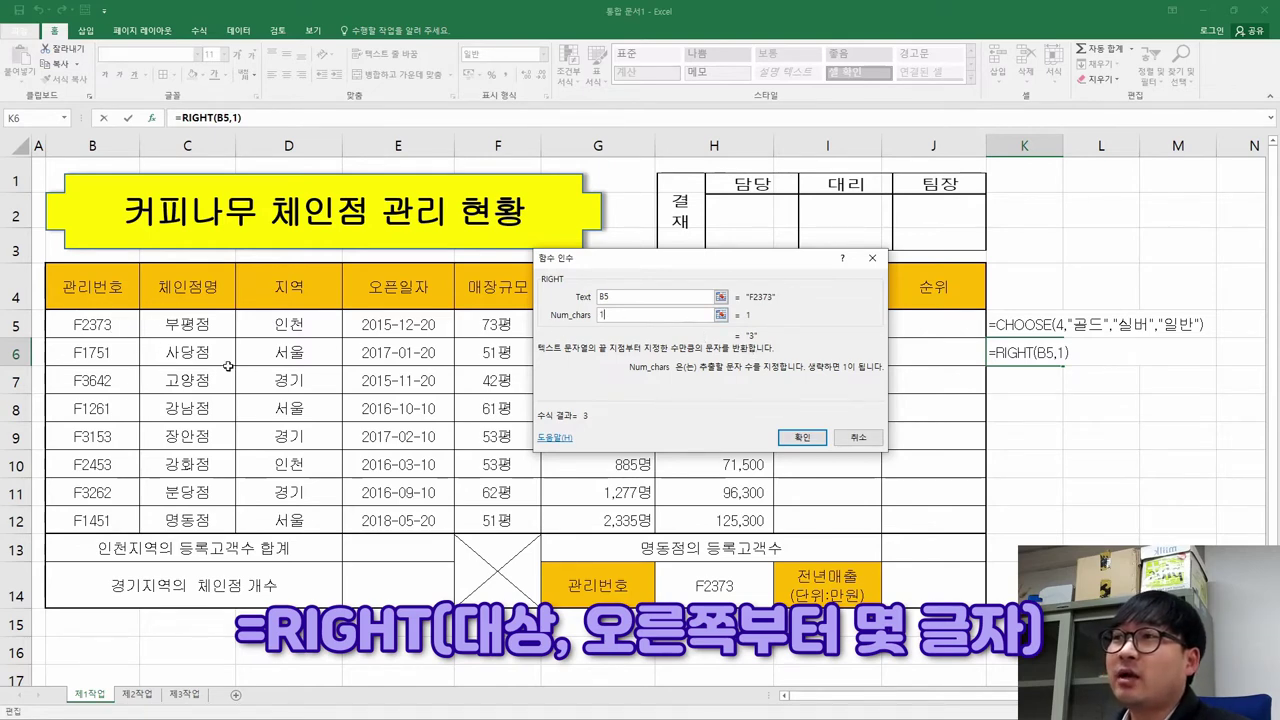
Test the RIGHT formula on B5 with Num_chars 2, and set it back to 1
key(BackSpace)
text(2)
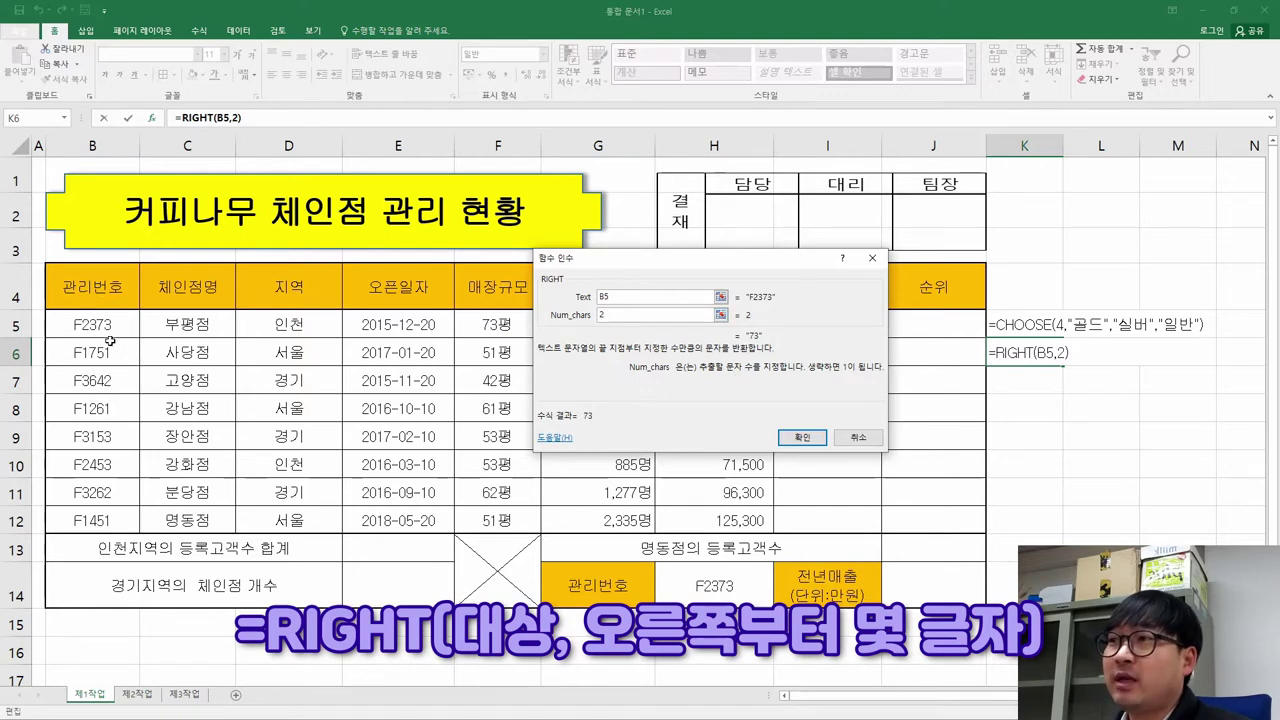
key(BackSpace)
text(1)
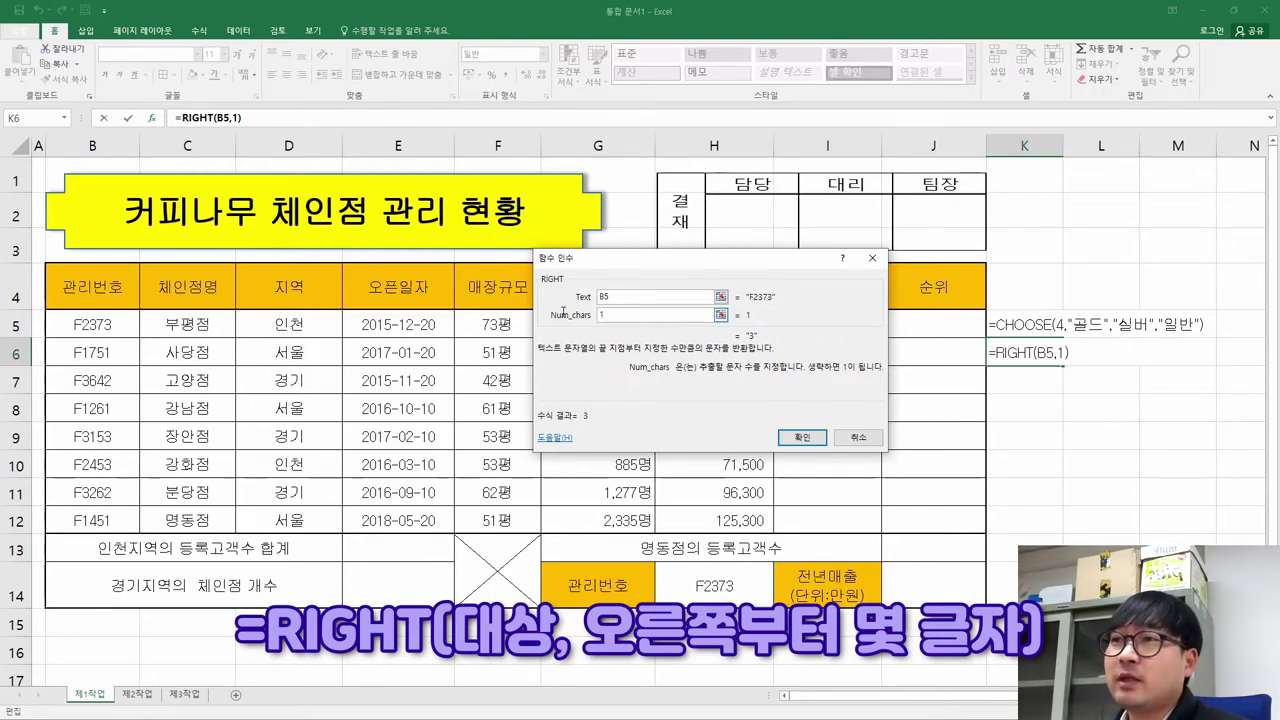
Clear the optional Num_chars argument, confirm the formula, and keep =RIGHT(B5) as displayed text in K6
click(831, 379)
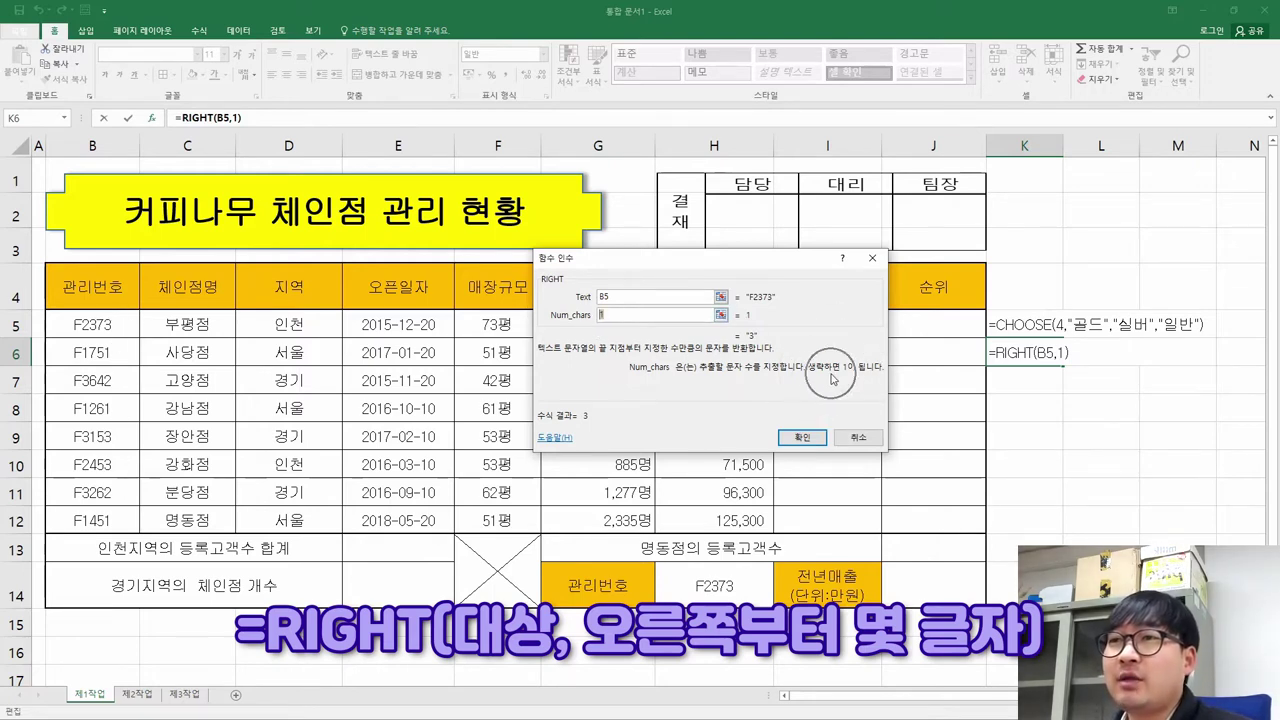
key(BackSpace)
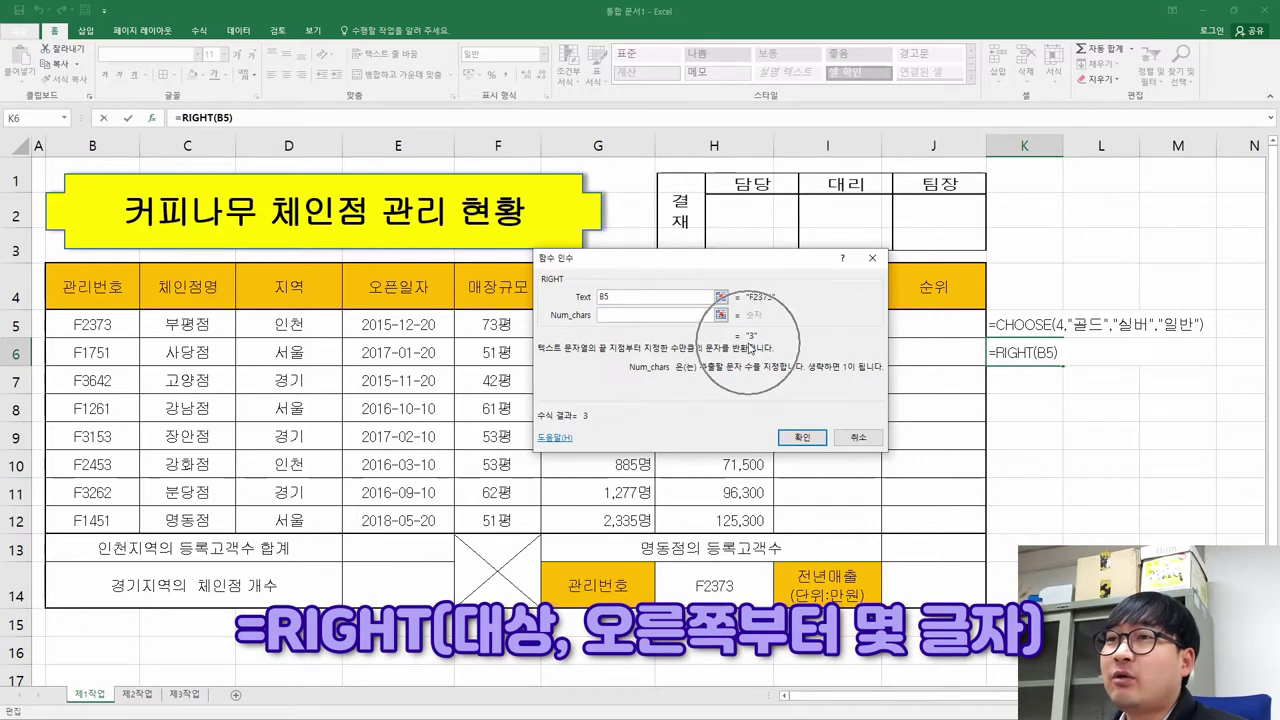
click(802, 437)
double_click(1030, 358)
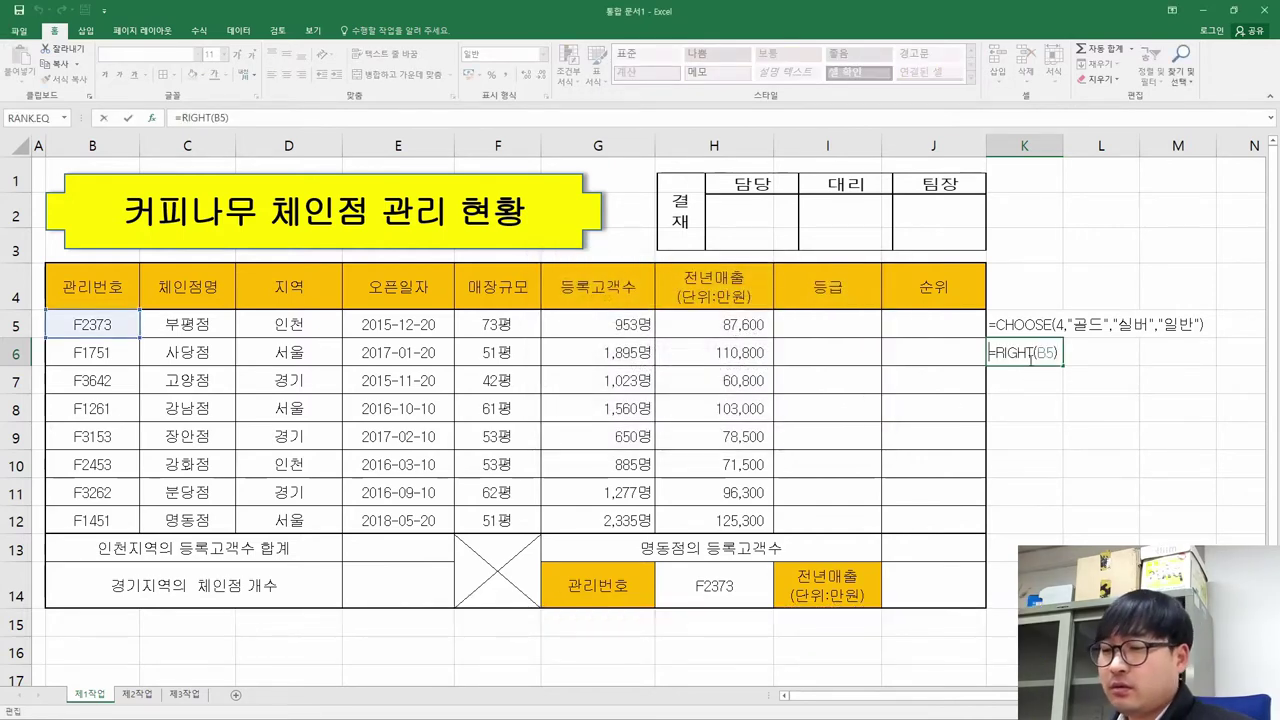
key(Return)
Start a CHOOSE formula in the first 등급 cell, I5, and open its arguments with the dialog moved clear of that cell
click(821, 330)
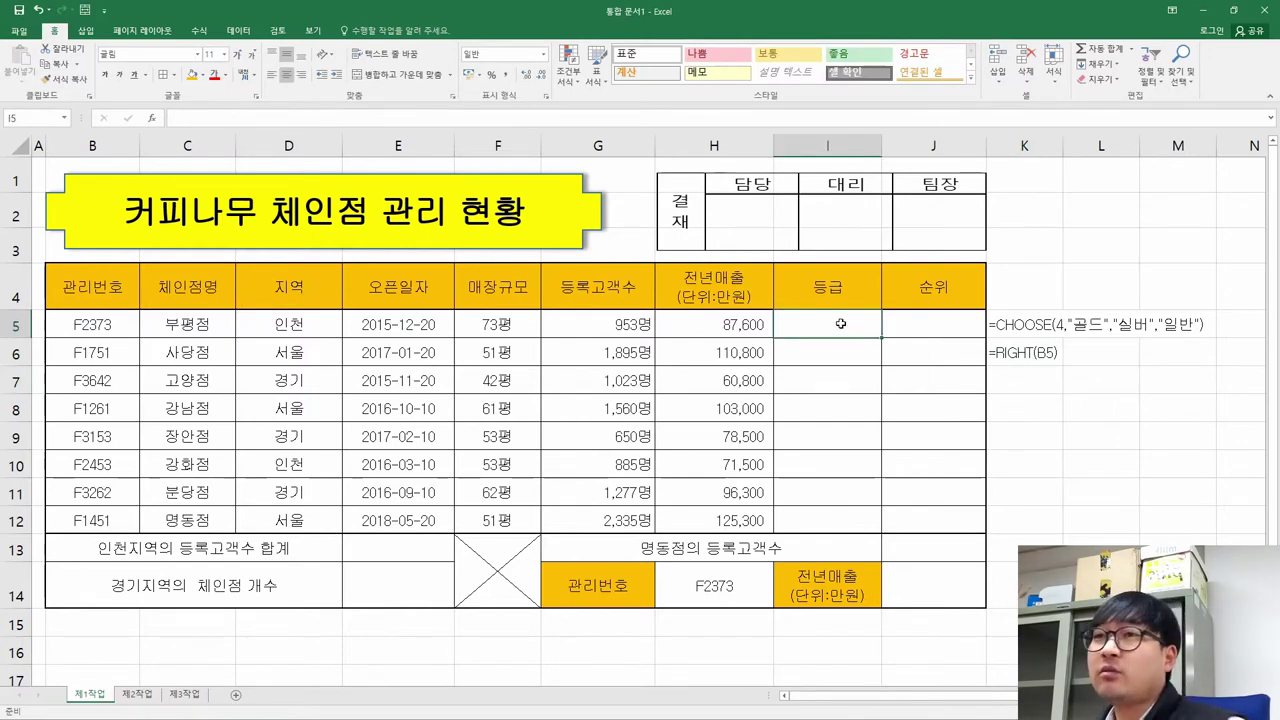
text(=)
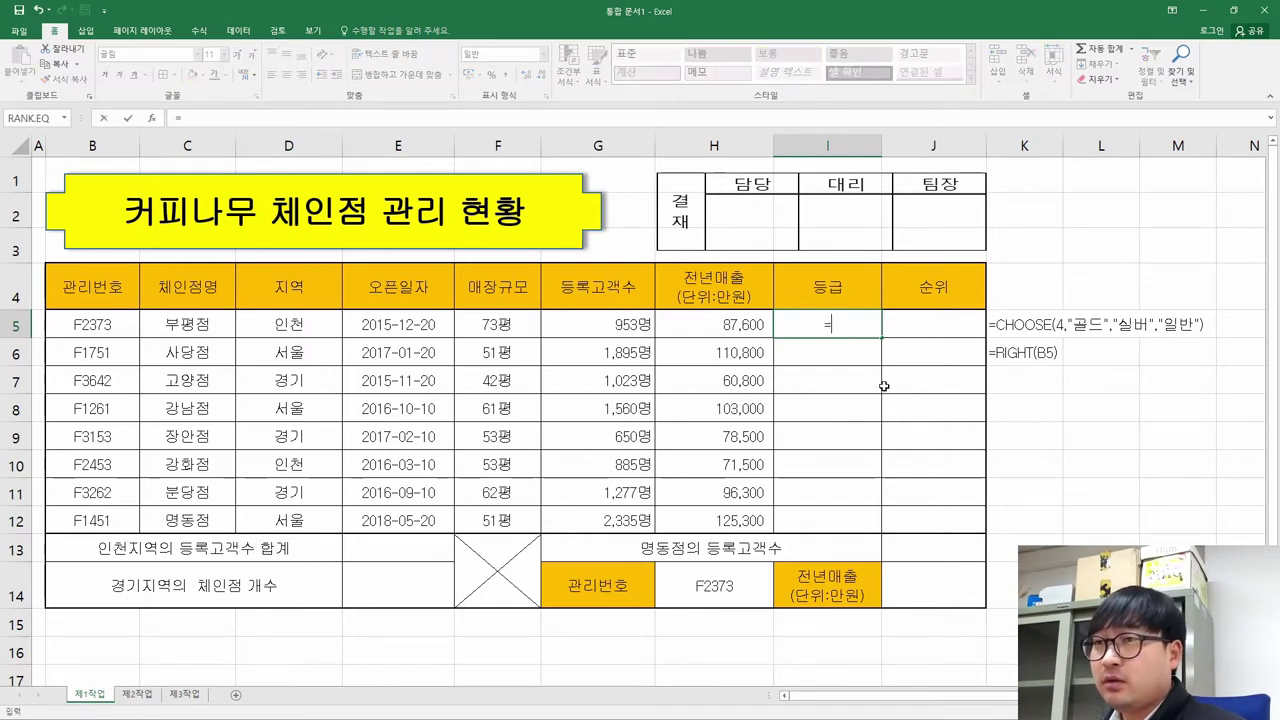
text(cho)
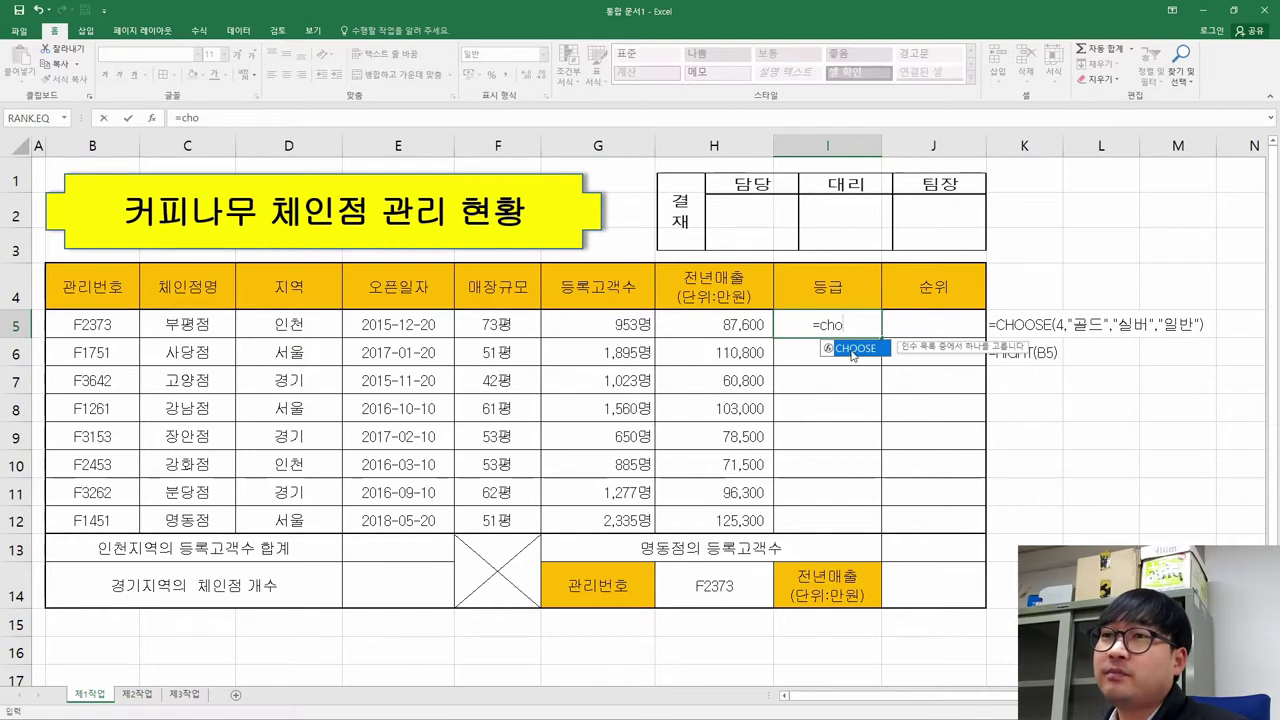
double_click(855, 349)
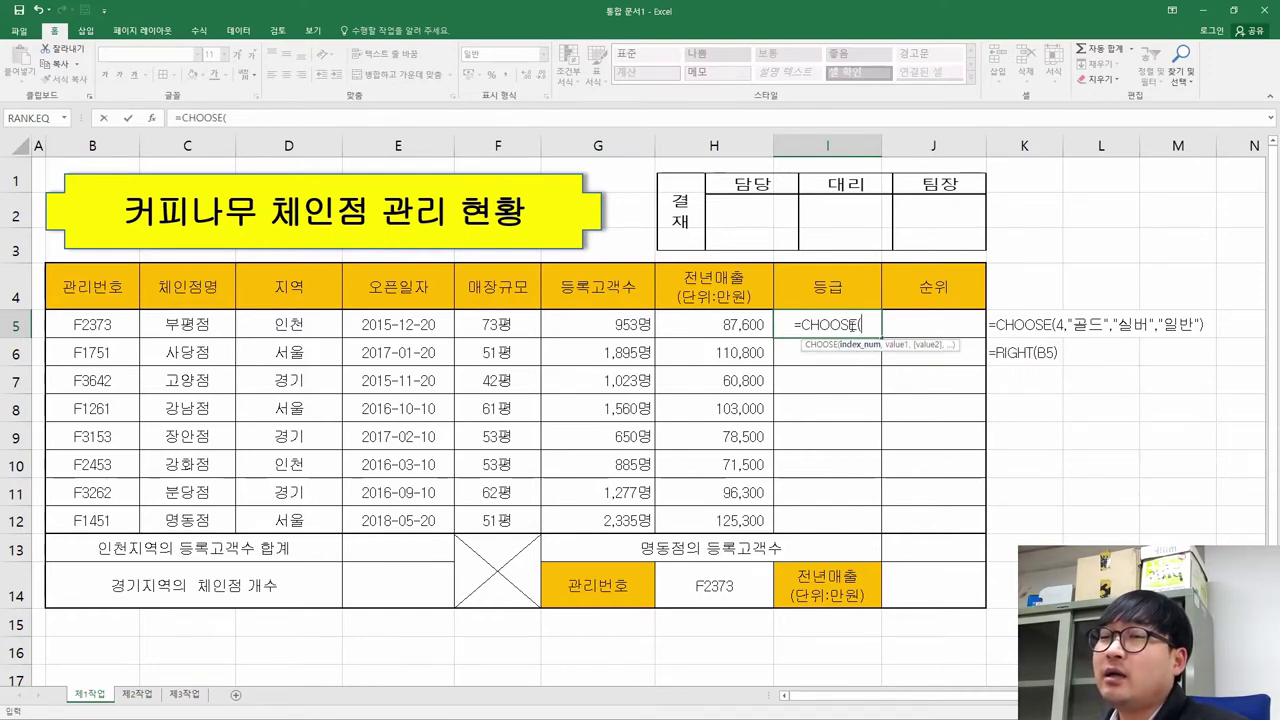
click(152, 118)
drag(694, 237, 530, 263)
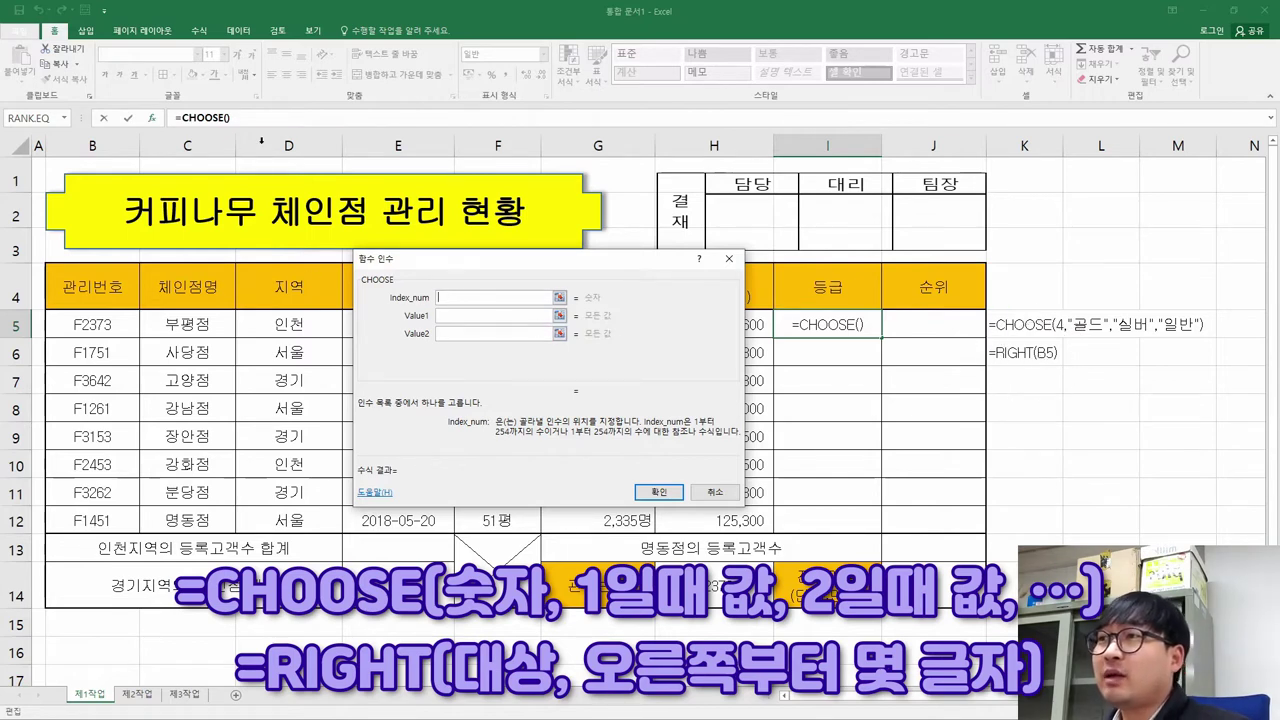
Set the CHOOSE Index_num to right(B5), taking the last character of the first 관리번호
text(ㄱ)
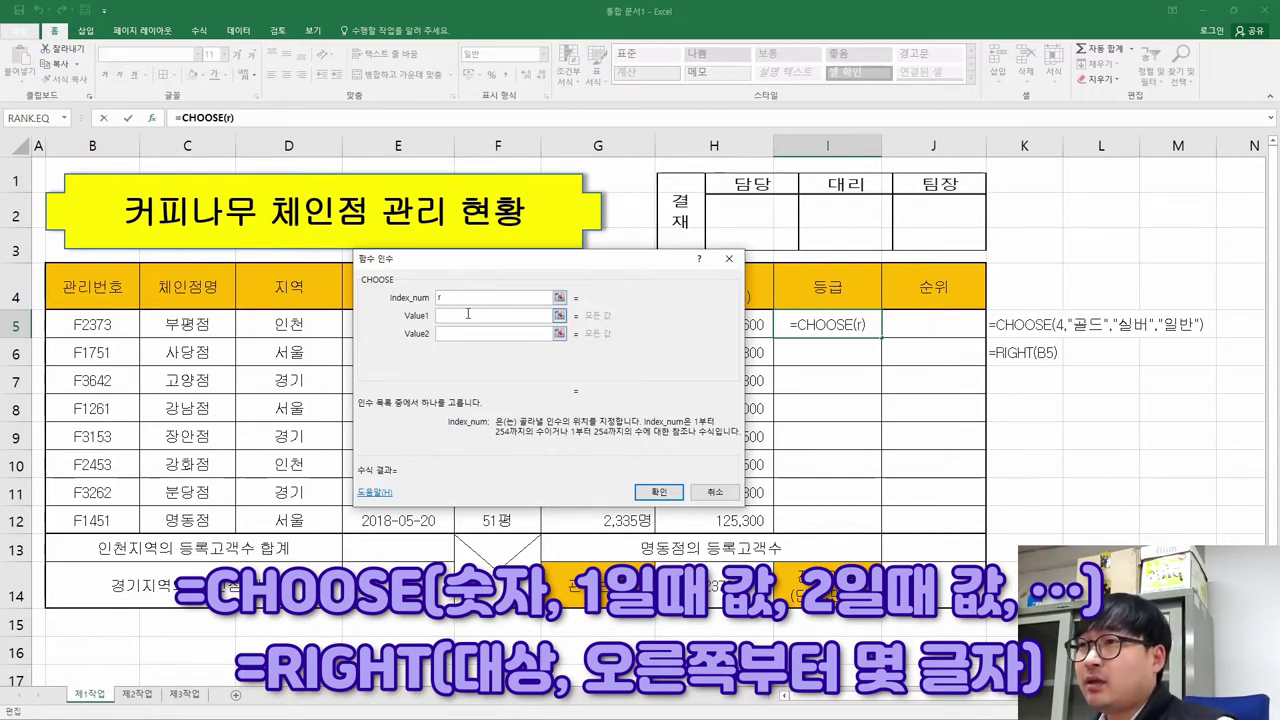
text(ight)
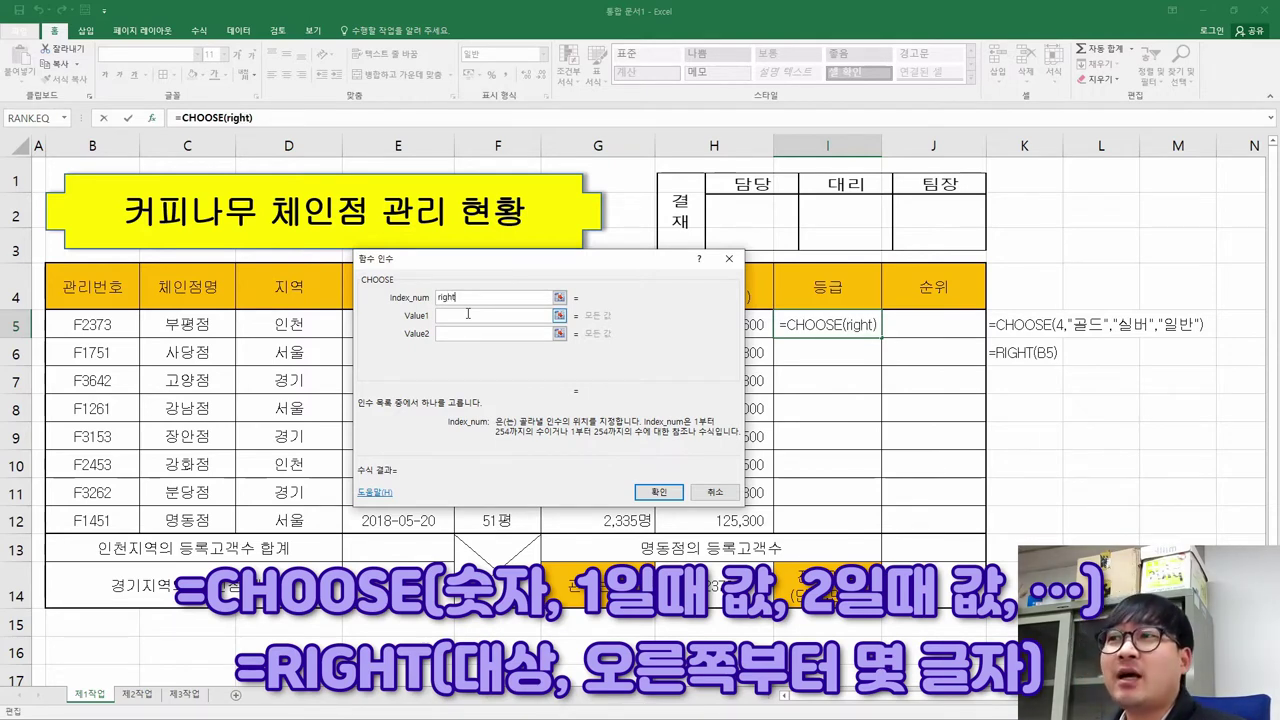
text(()
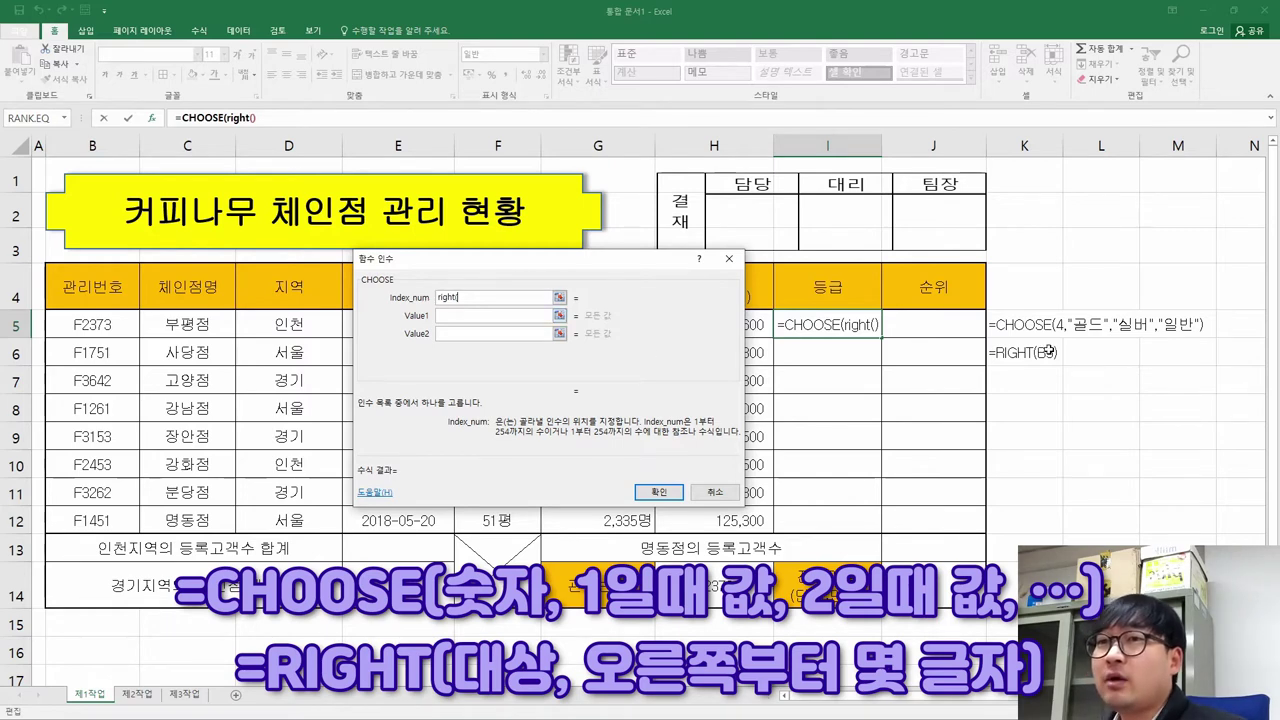
click(92, 325)
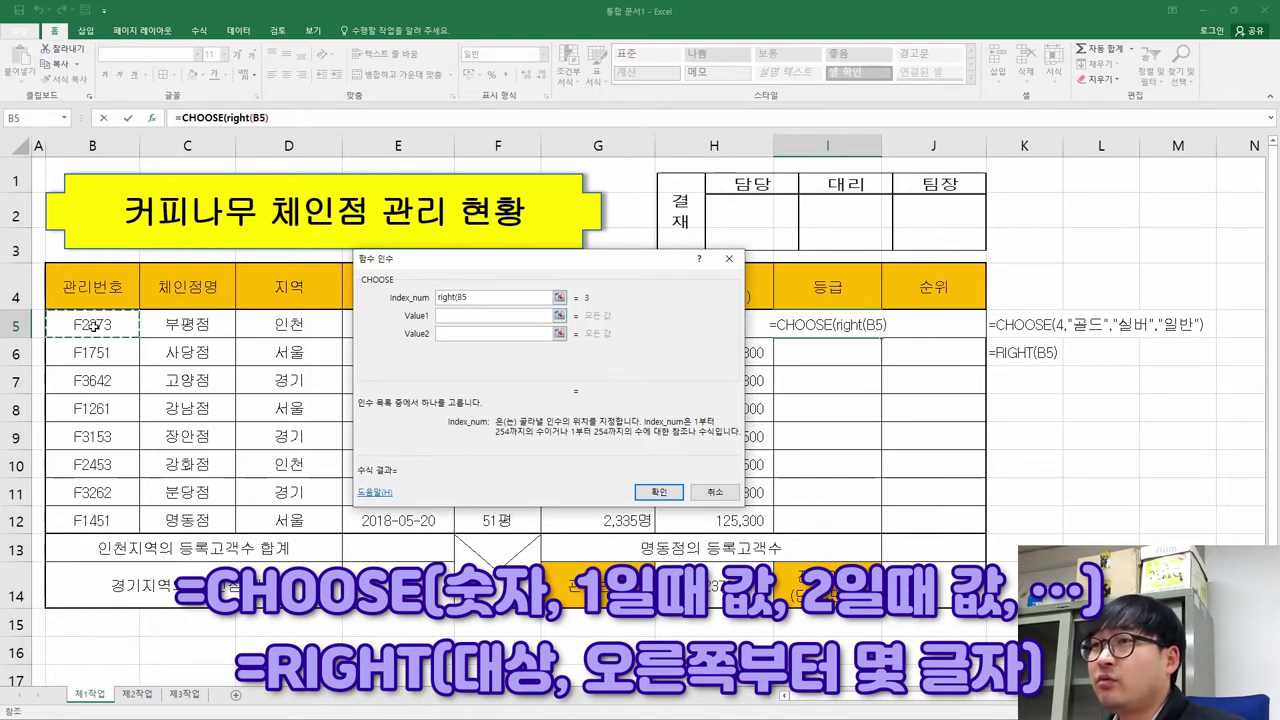
key(ctrl)
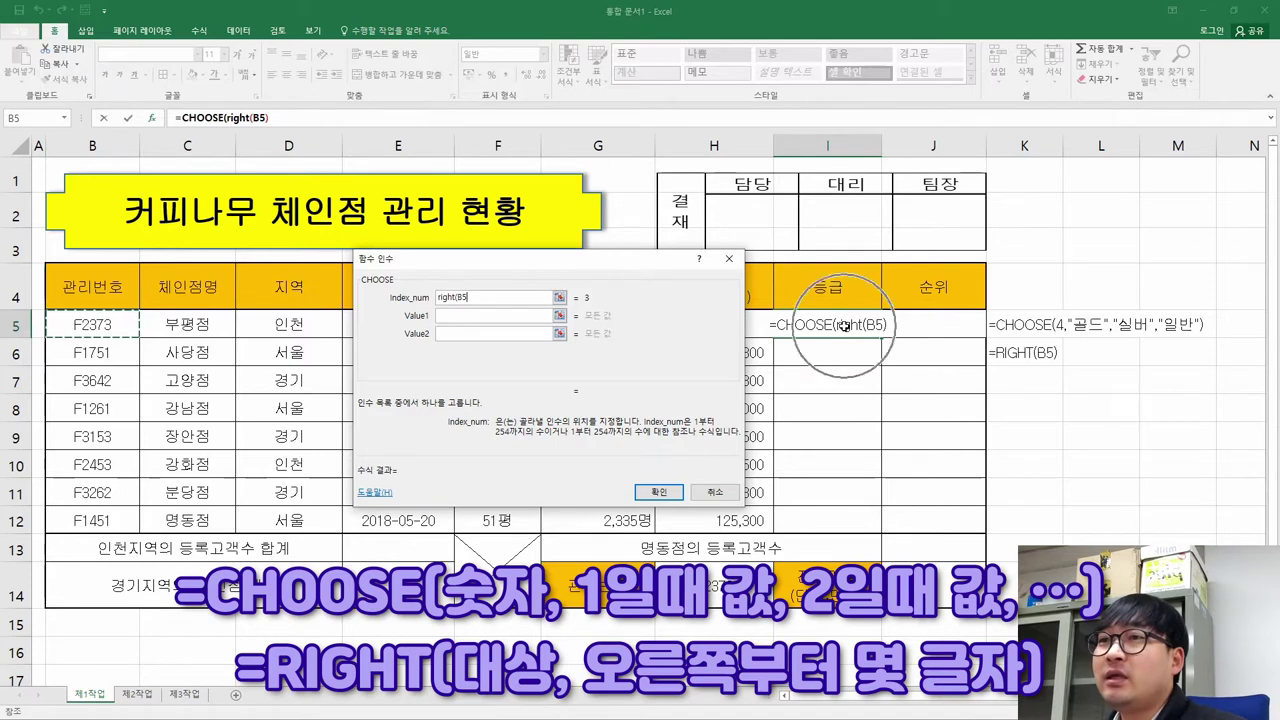
key(ctrl)
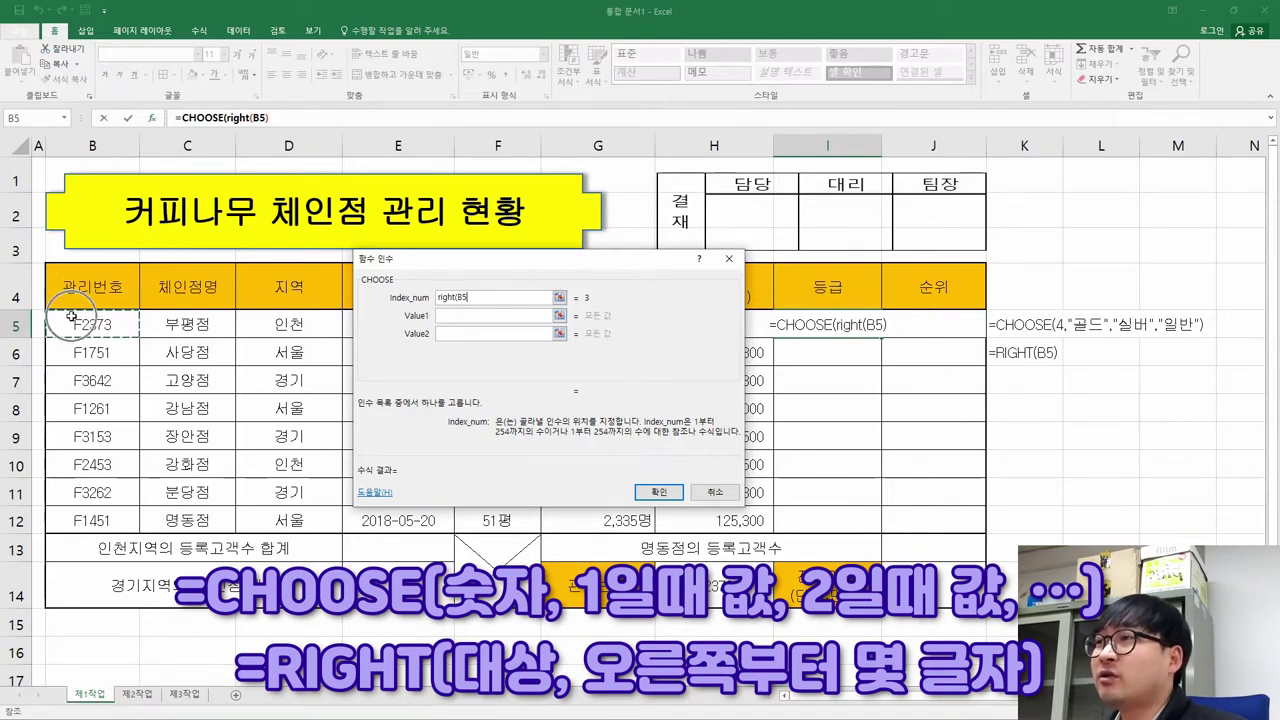
key(ctrl)
key(ctrl)
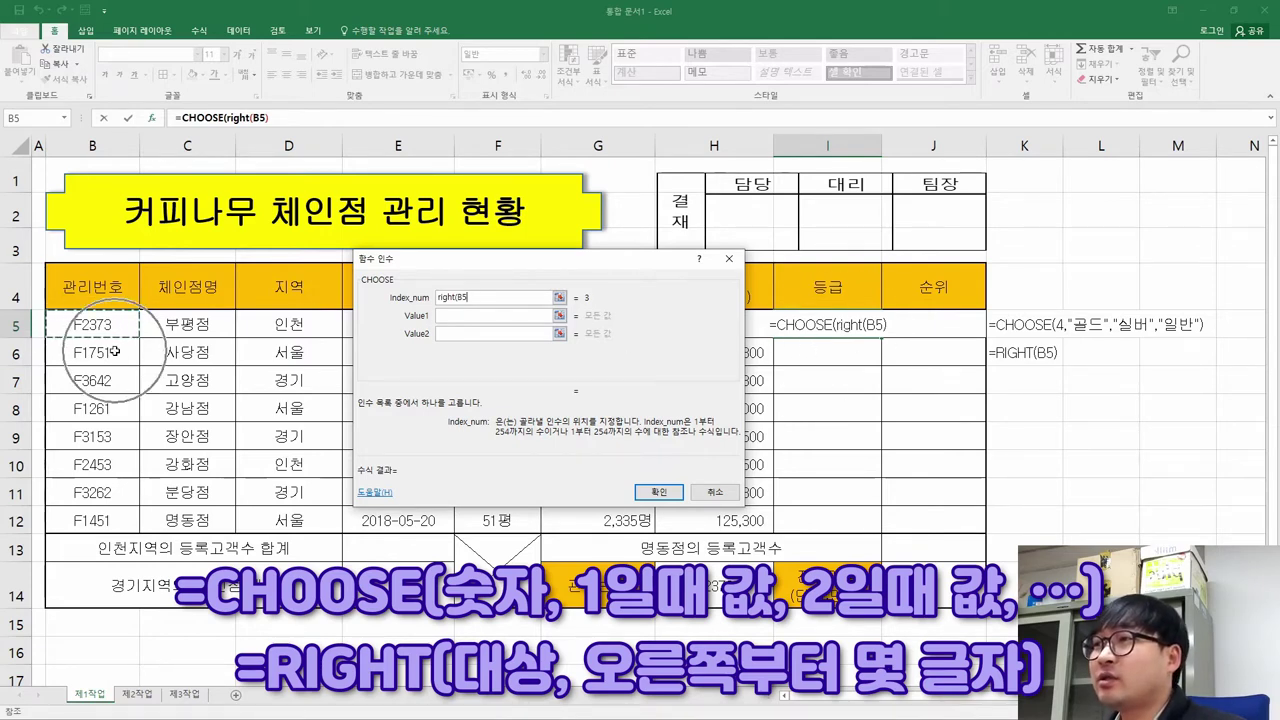
click(482, 298)
text())
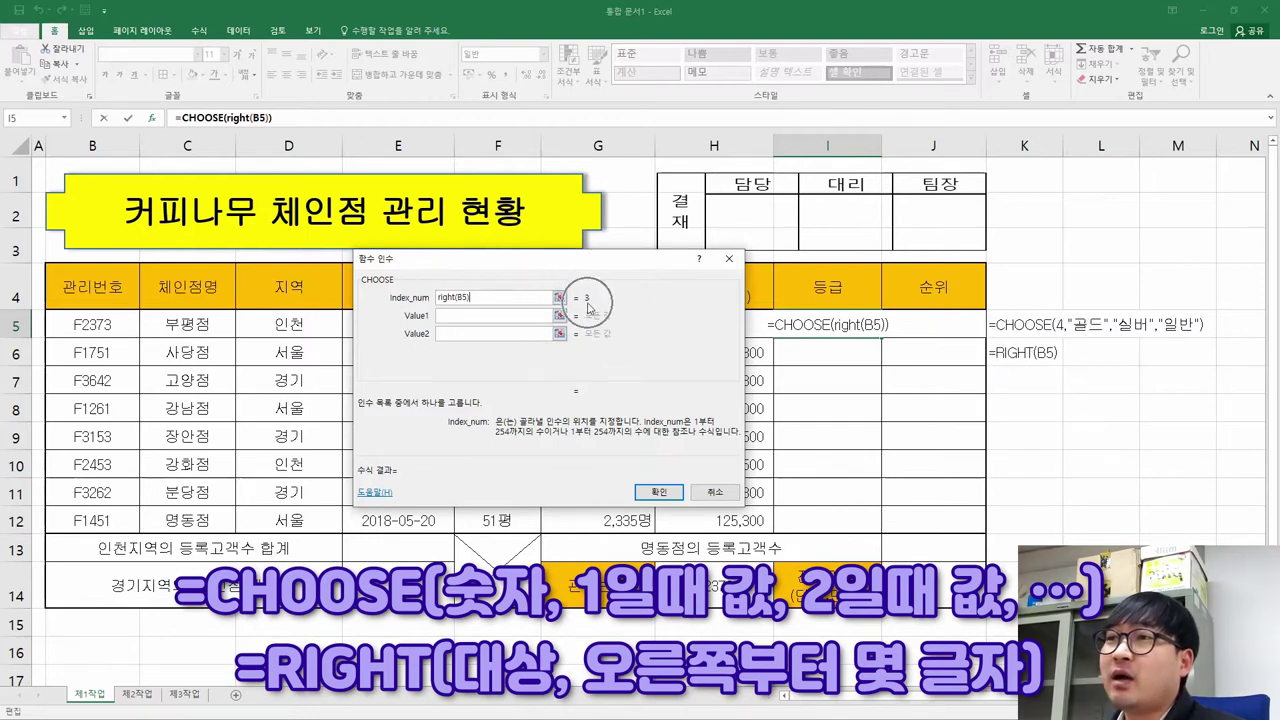
With Value1 ready for entry, check the grade labels for 1, 2 and 3 in item (1) of the exam PDF and return to Excel
click(456, 315)
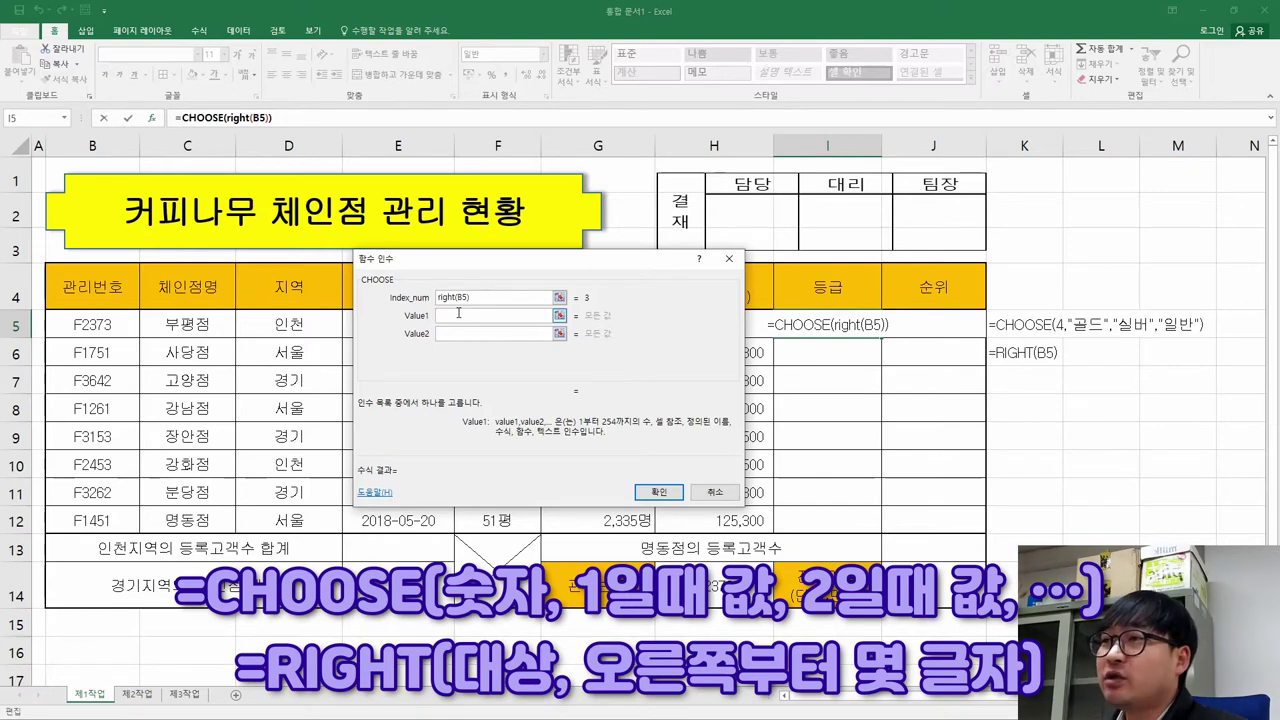
key(alt+Tab)
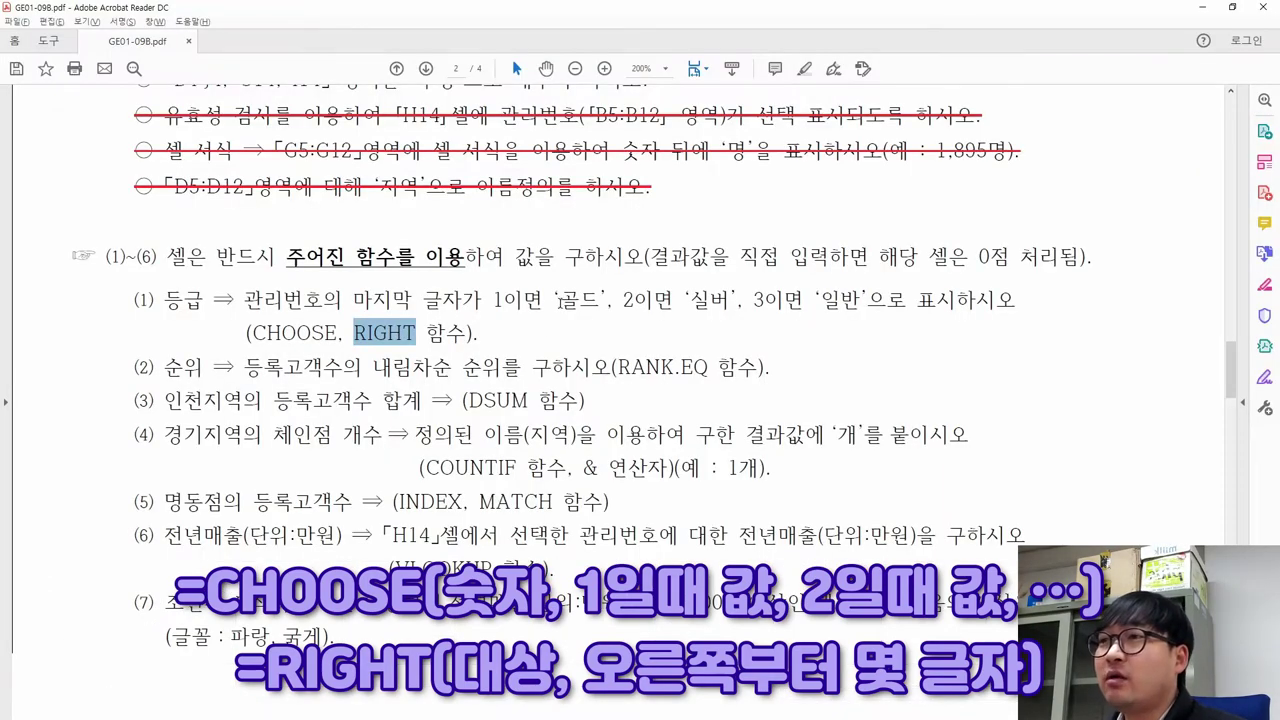
drag(558, 300, 600, 300)
drag(692, 300, 735, 300)
drag(843, 300, 866, 310)
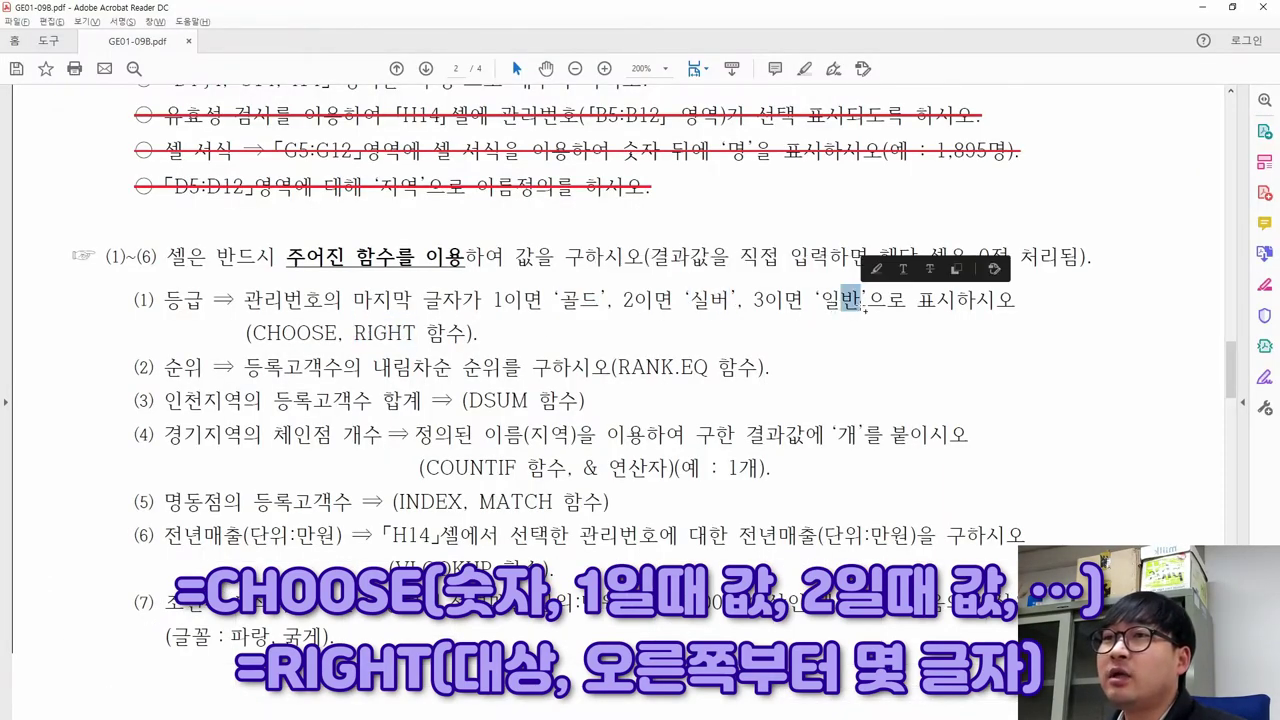
key(alt+Tab)
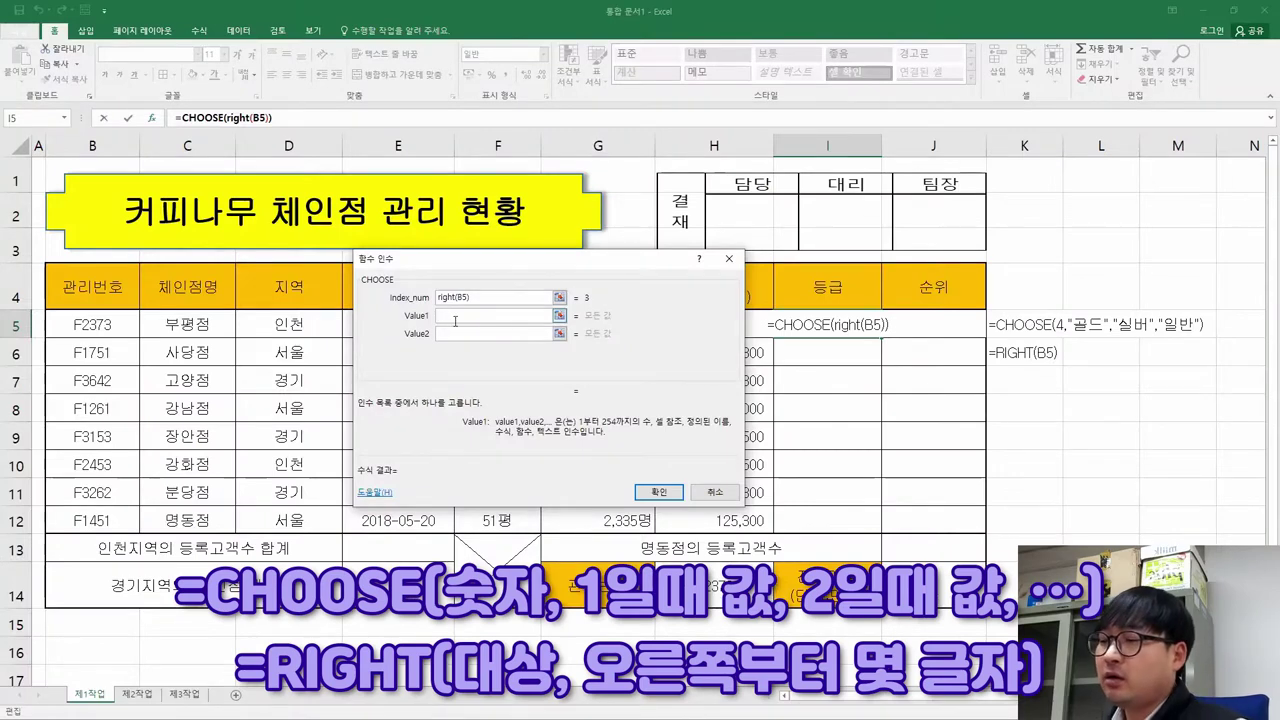
Set the CHOOSE values to 골드, 실버 and 일반 for Value1 to Value3 and confirm the 등급 formula in I5
text(골드)
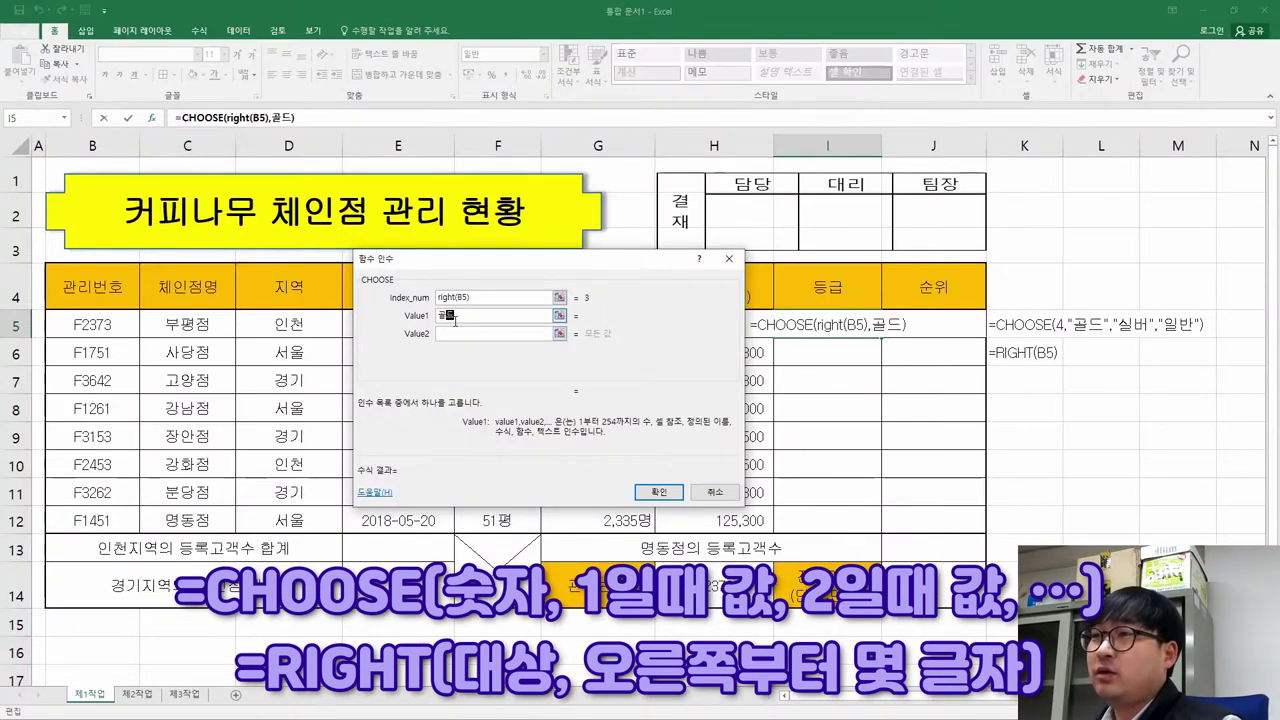
click(478, 332)
text(실버)
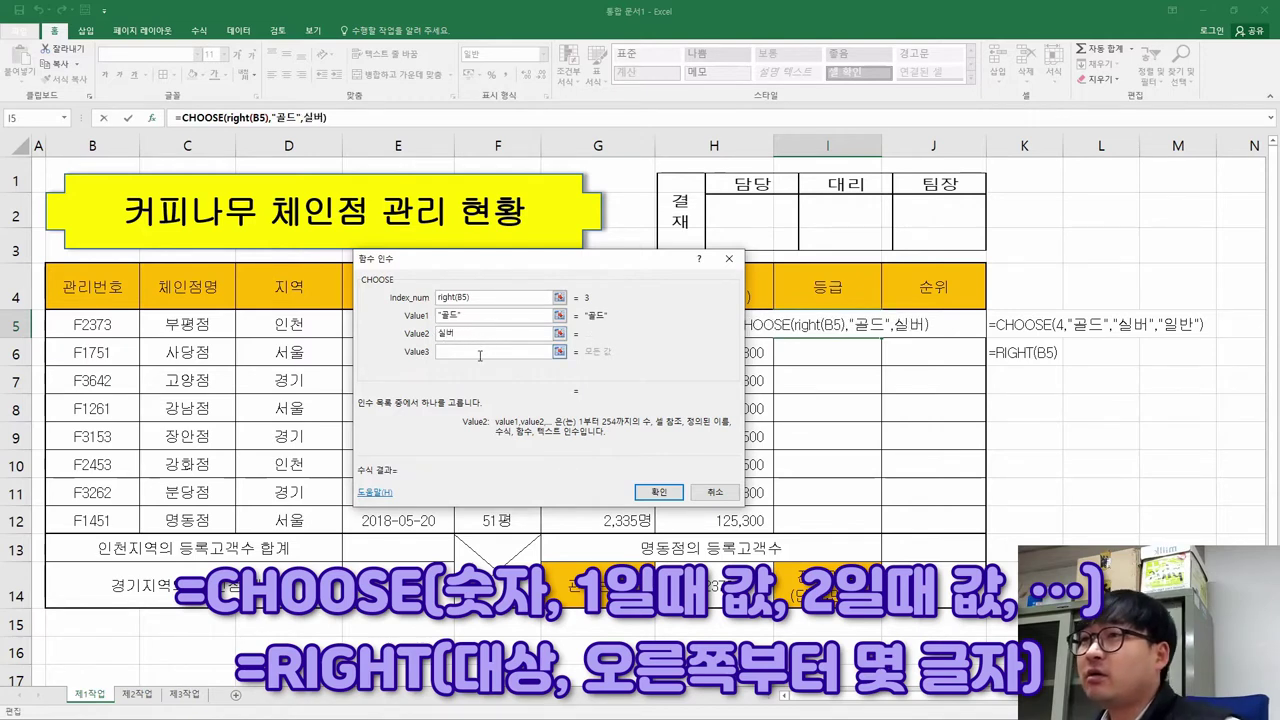
click(479, 352)
text(일반)
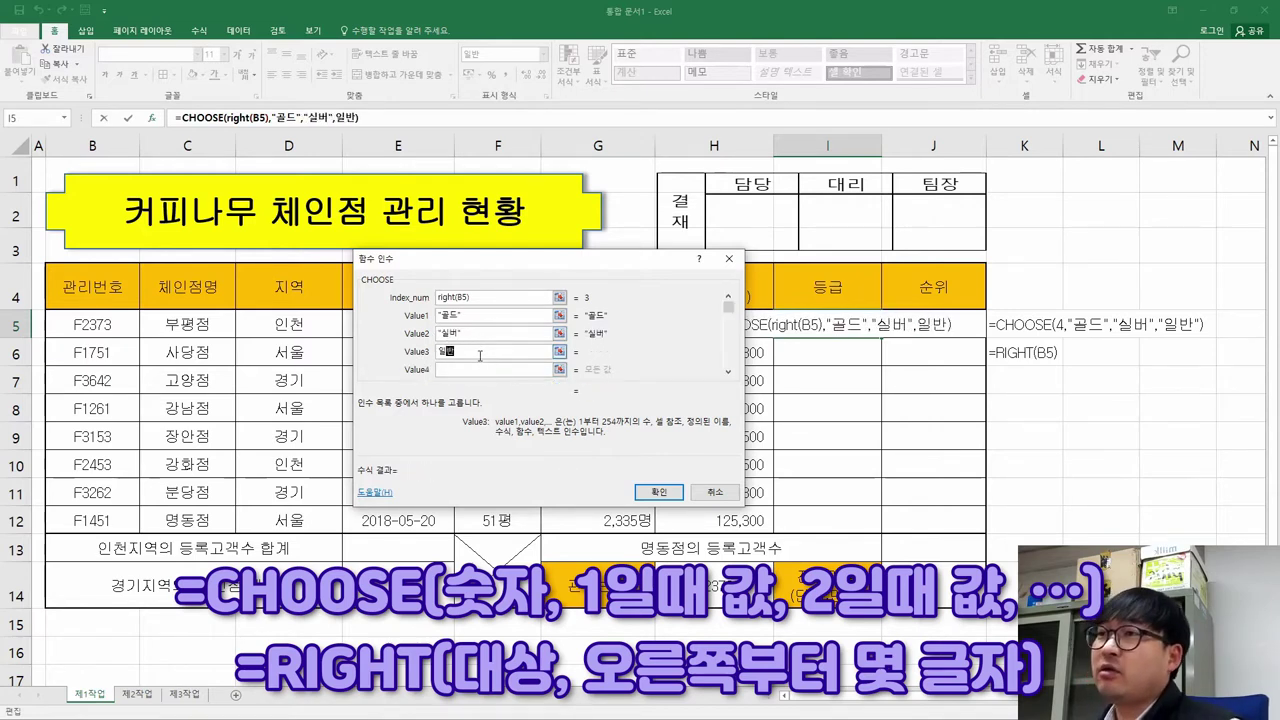
click(487, 372)
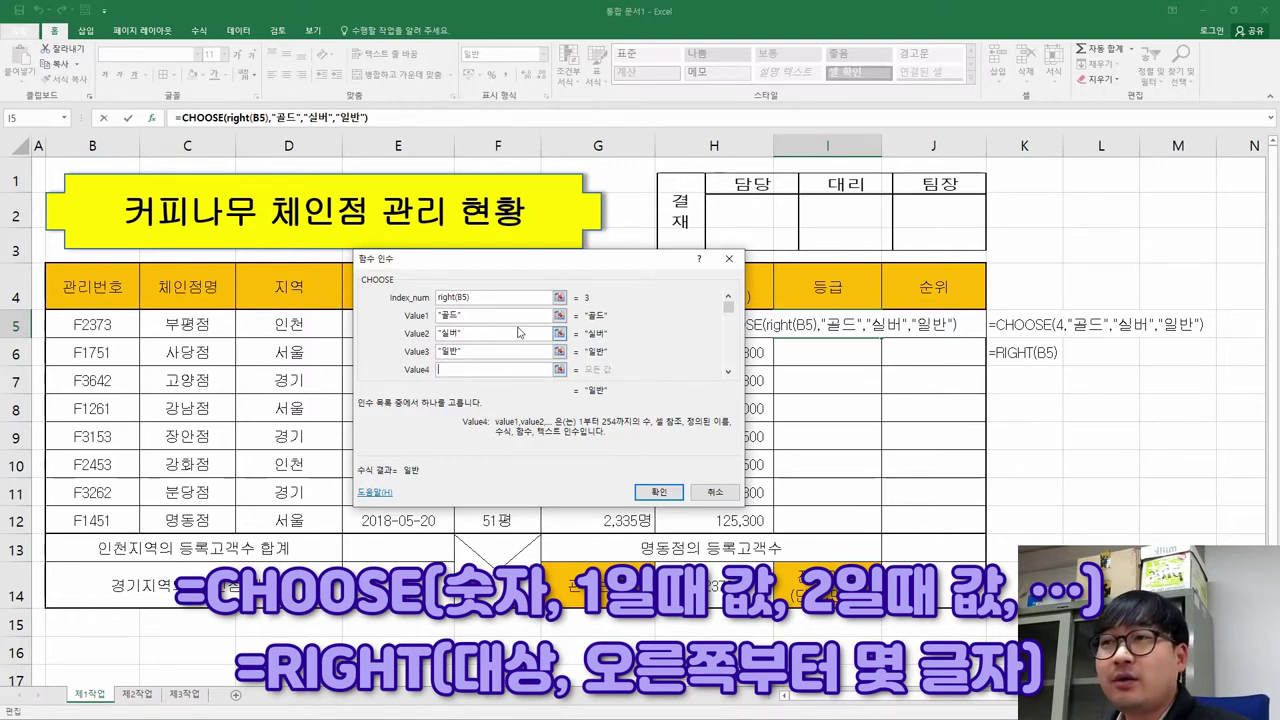
click(655, 492)
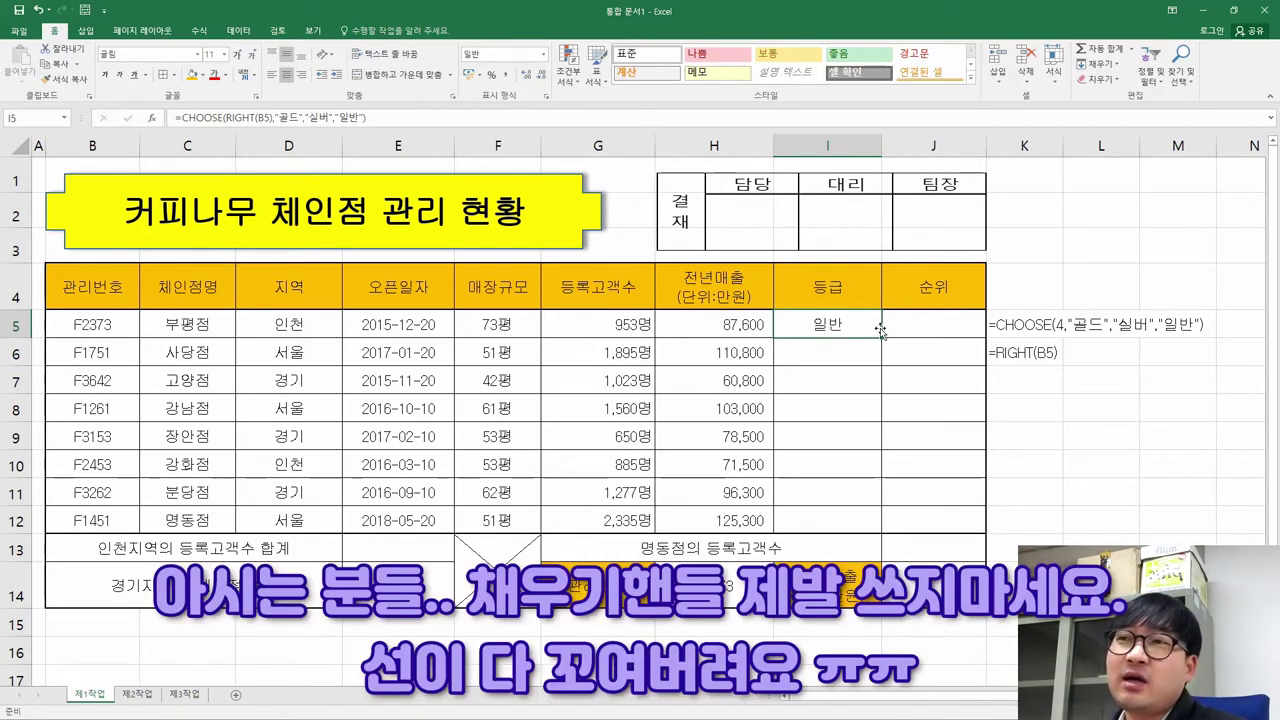
Try autofilling the I5 grade formula down to I12, inspect the 등급 column's borders, and undo the fill
drag(884, 338, 889, 533)
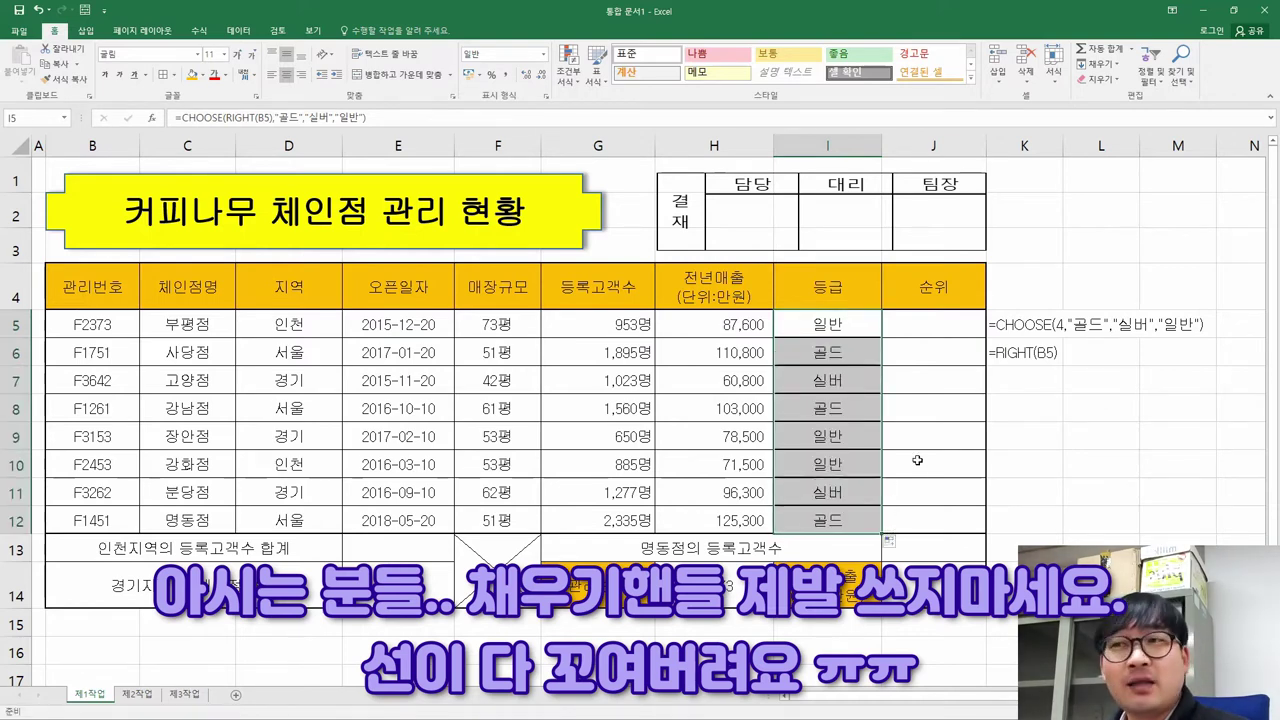
click(928, 402)
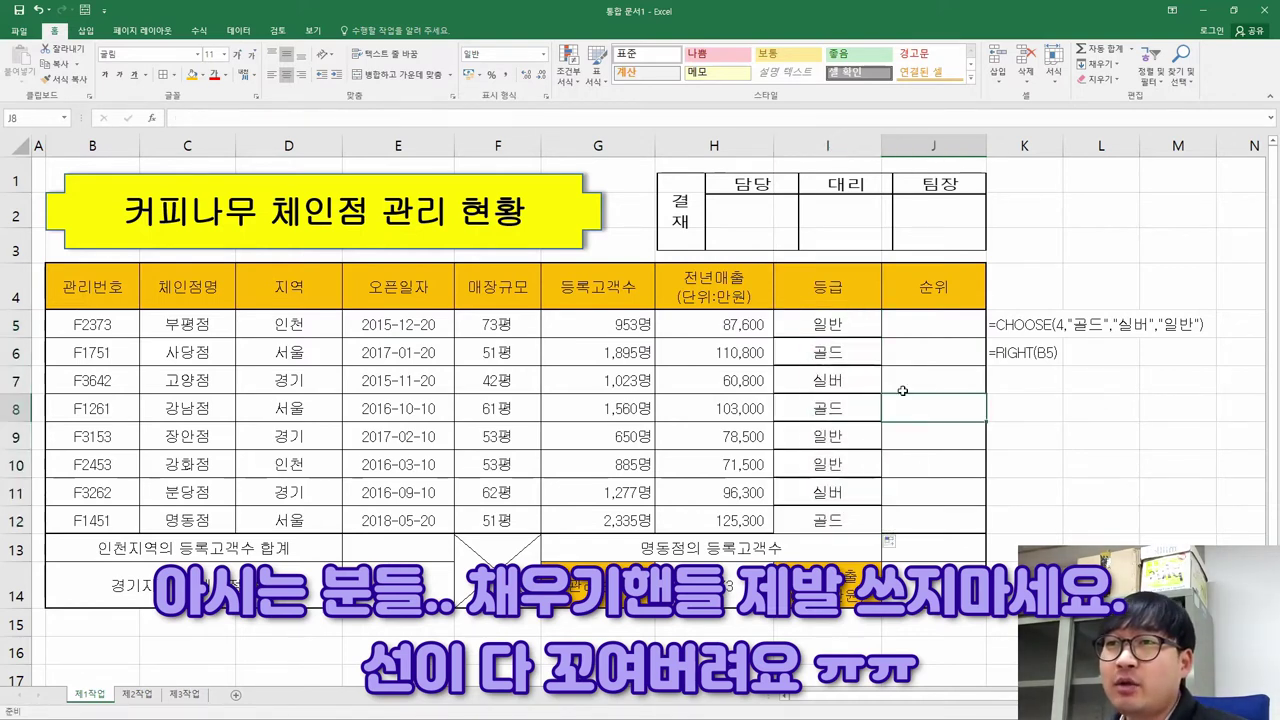
key(Left)
key(Left)
key(Left)
drag(820, 335, 826, 515)
click(818, 470)
key(Left)
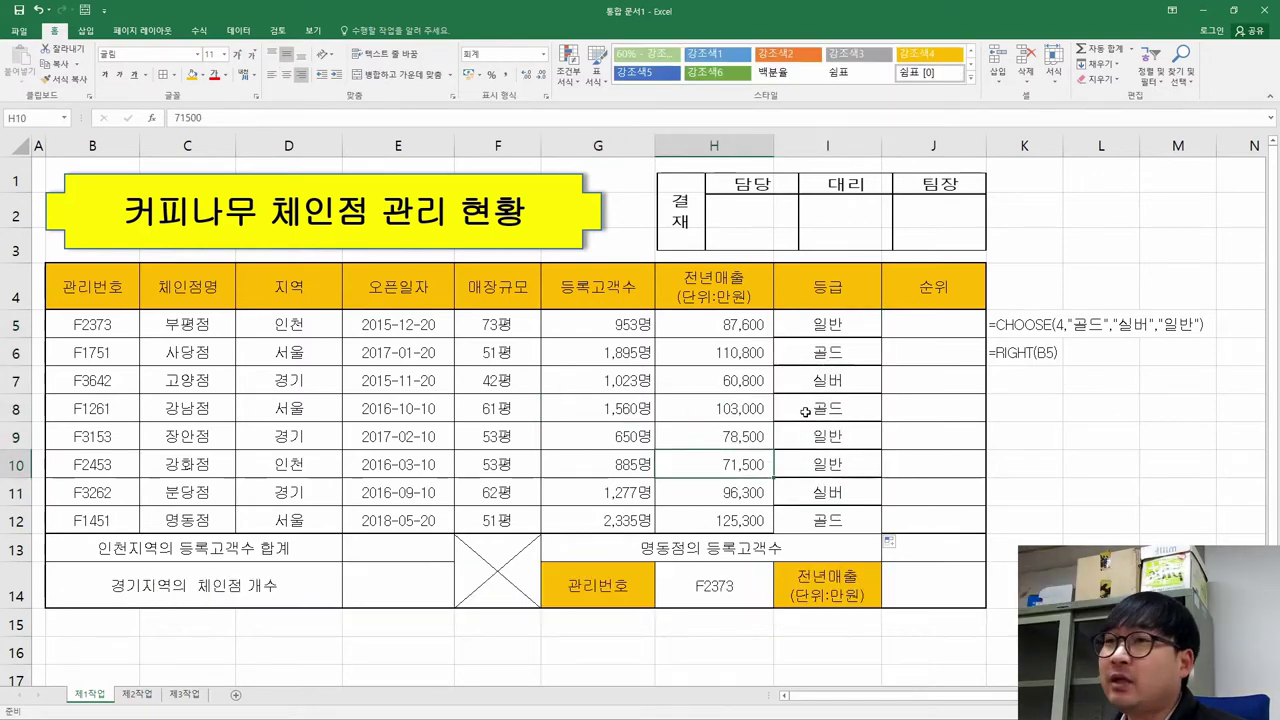
key(ctrl+z)
click(913, 360)
click(846, 329)
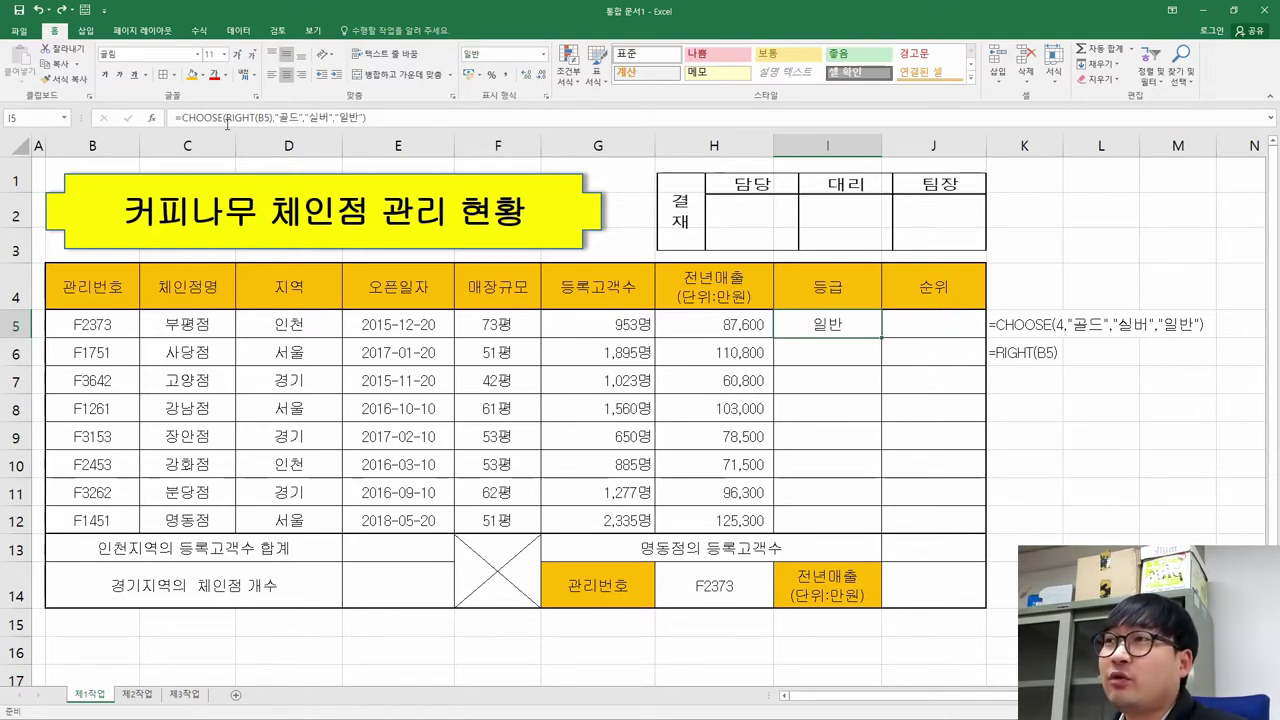
Copy the grade formula from I5 and paste only the formula into I6:I12
right_click(818, 326)
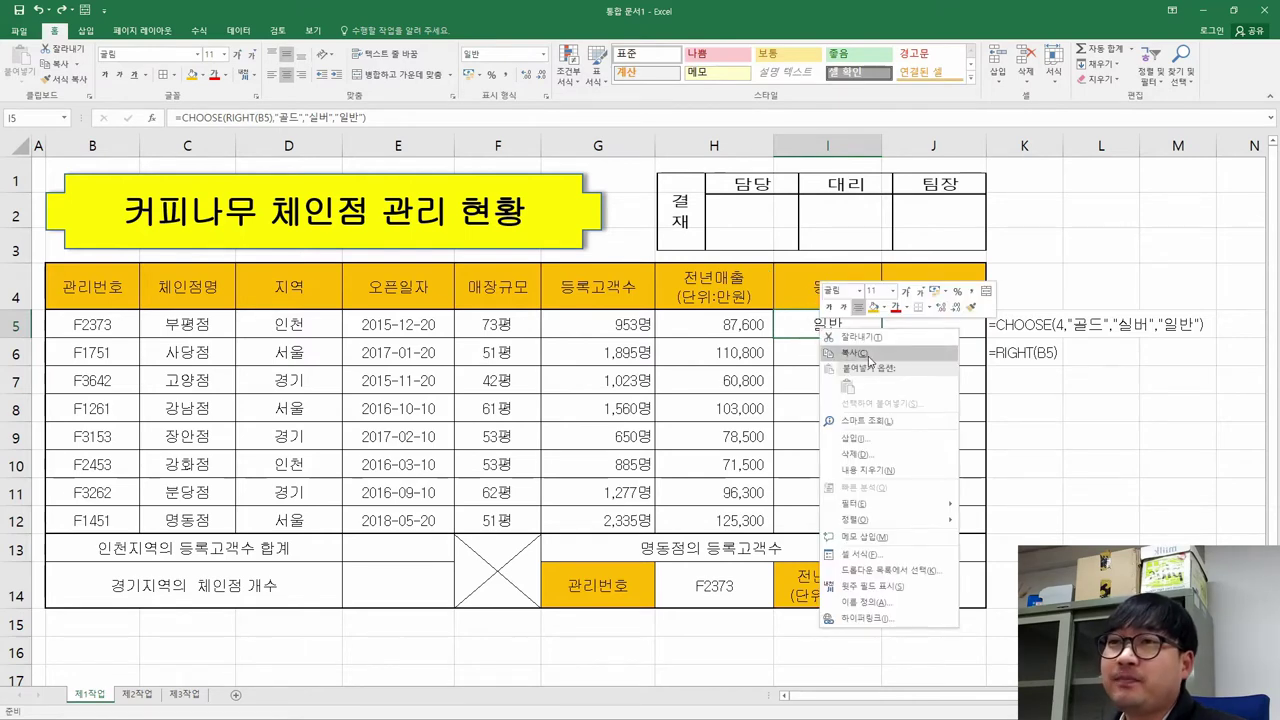
click(867, 356)
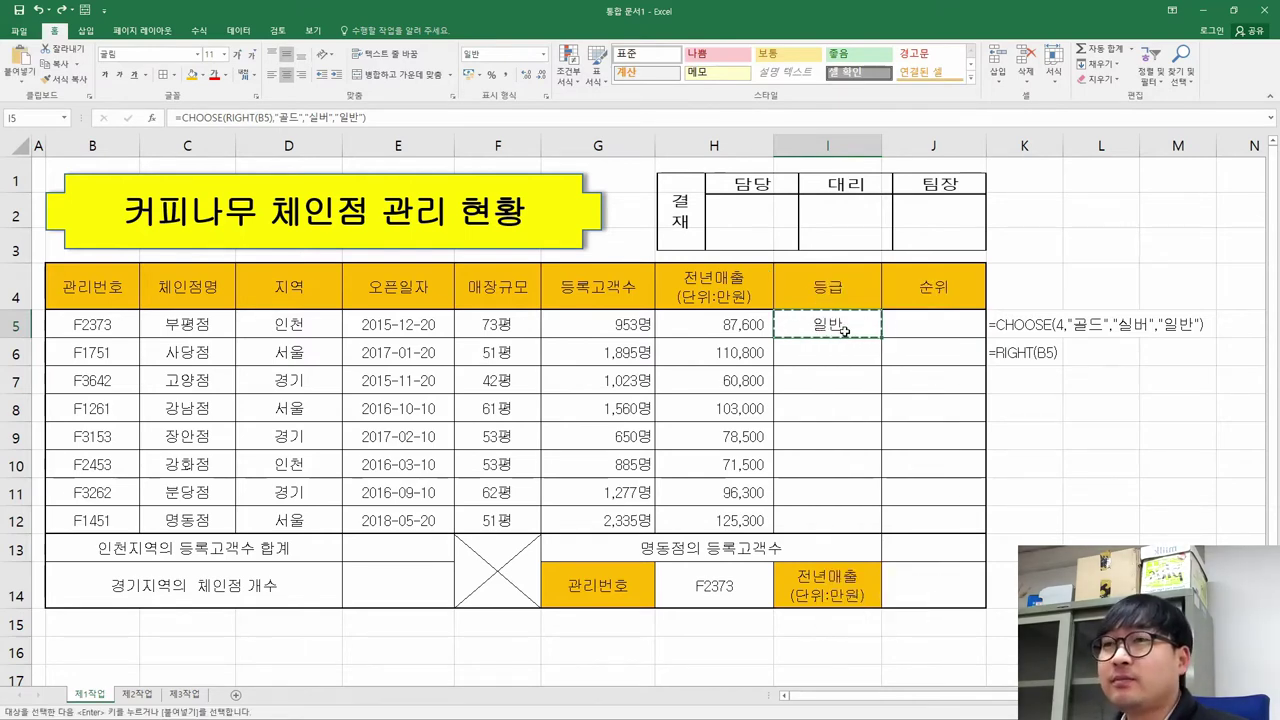
drag(838, 356, 830, 519)
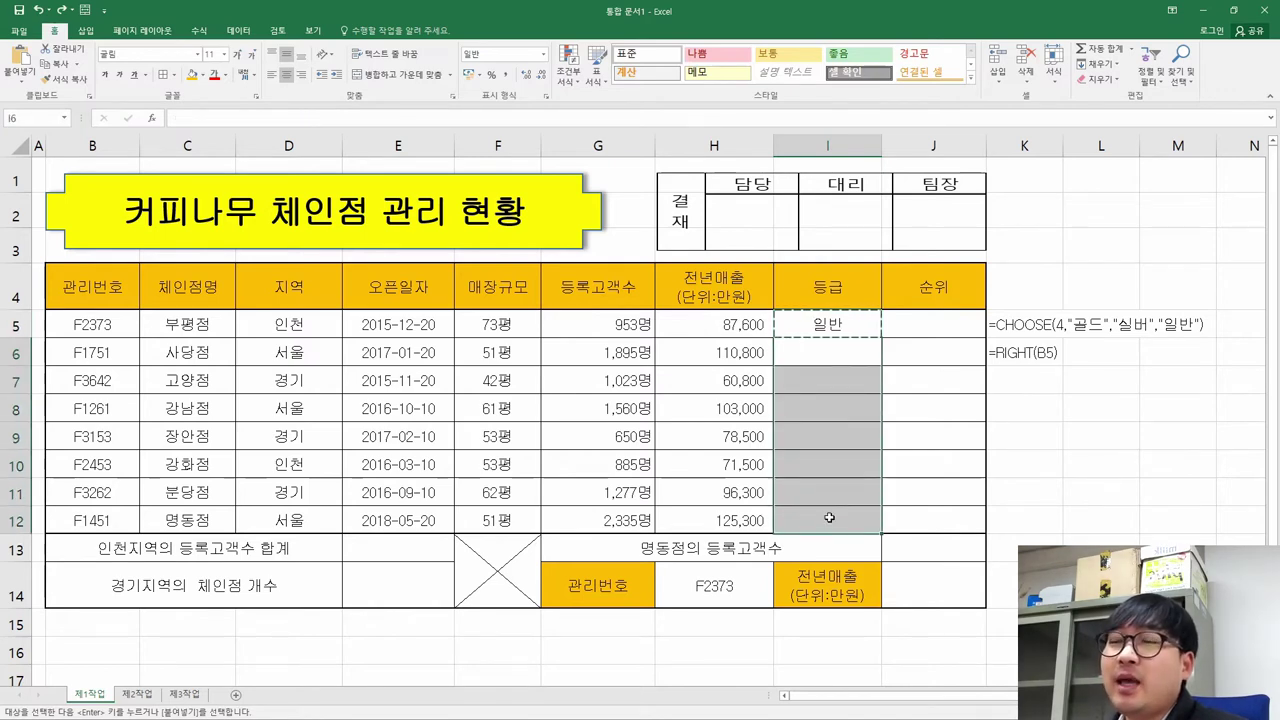
right_click(836, 358)
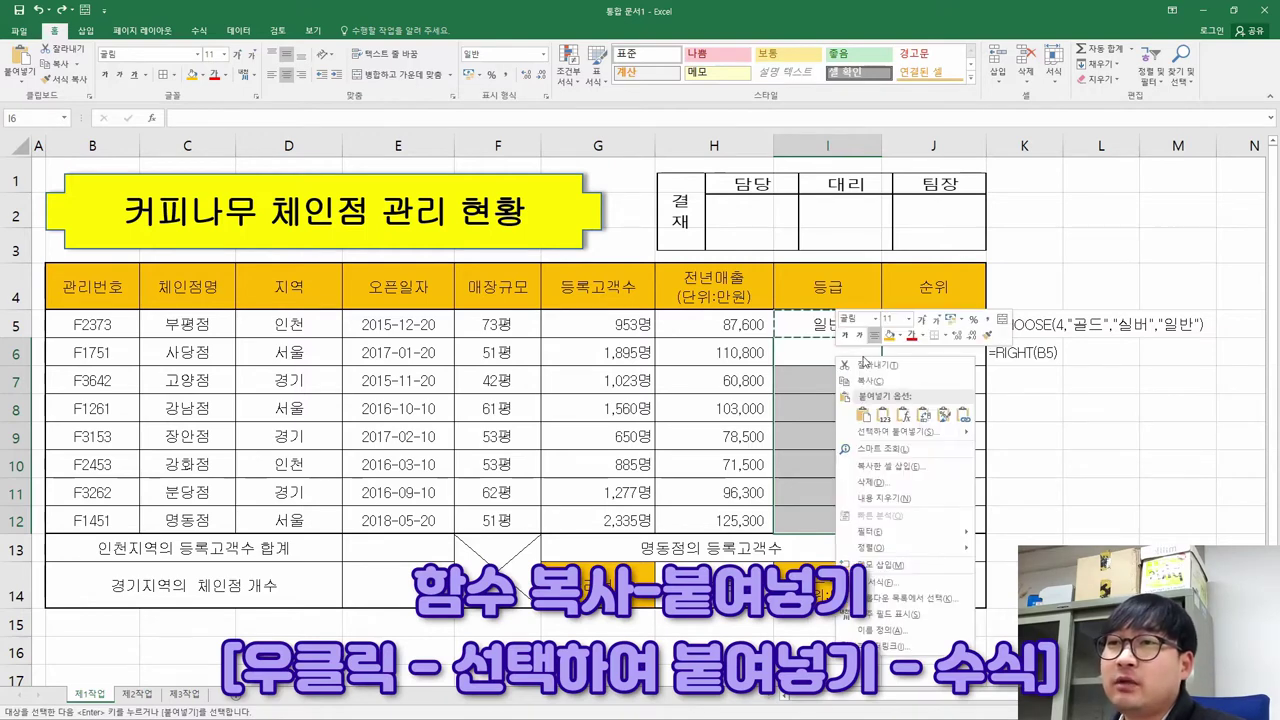
click(906, 420)
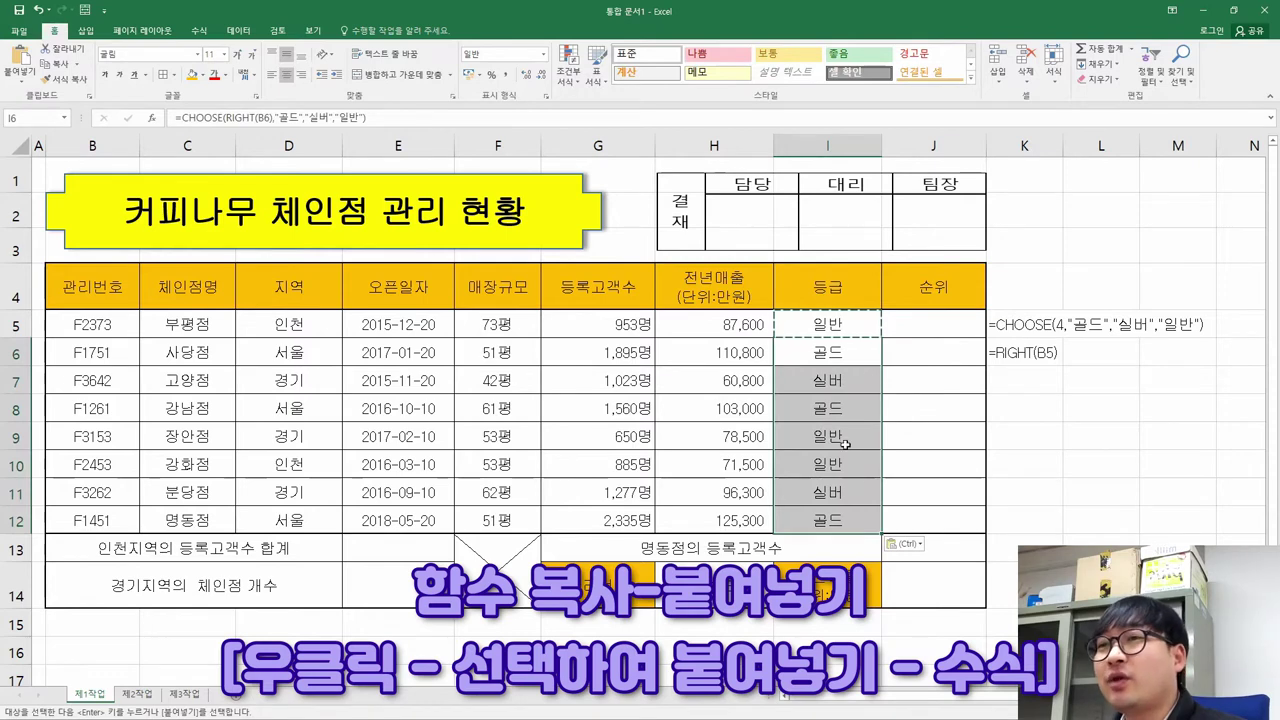
Review the paste options, the filled 등급 column and the CHOOSE and RIGHT reference texts in K5 and K6
key(Up)
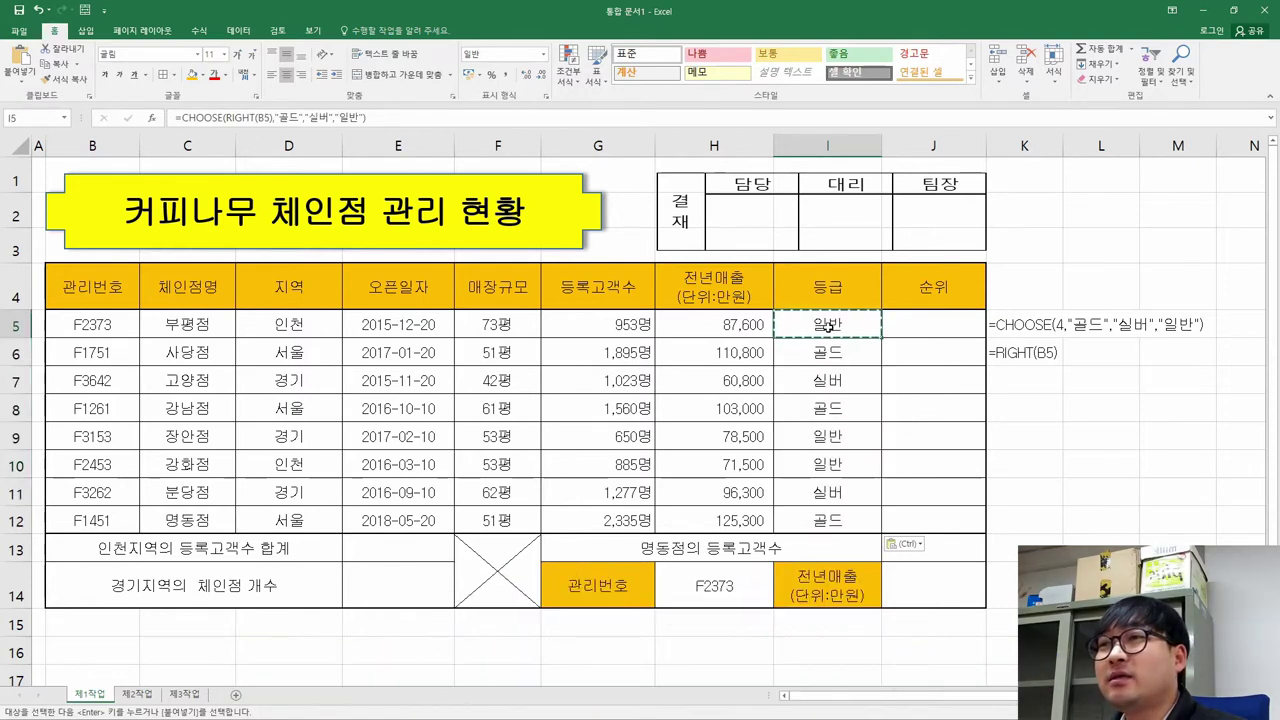
key(ctrl)
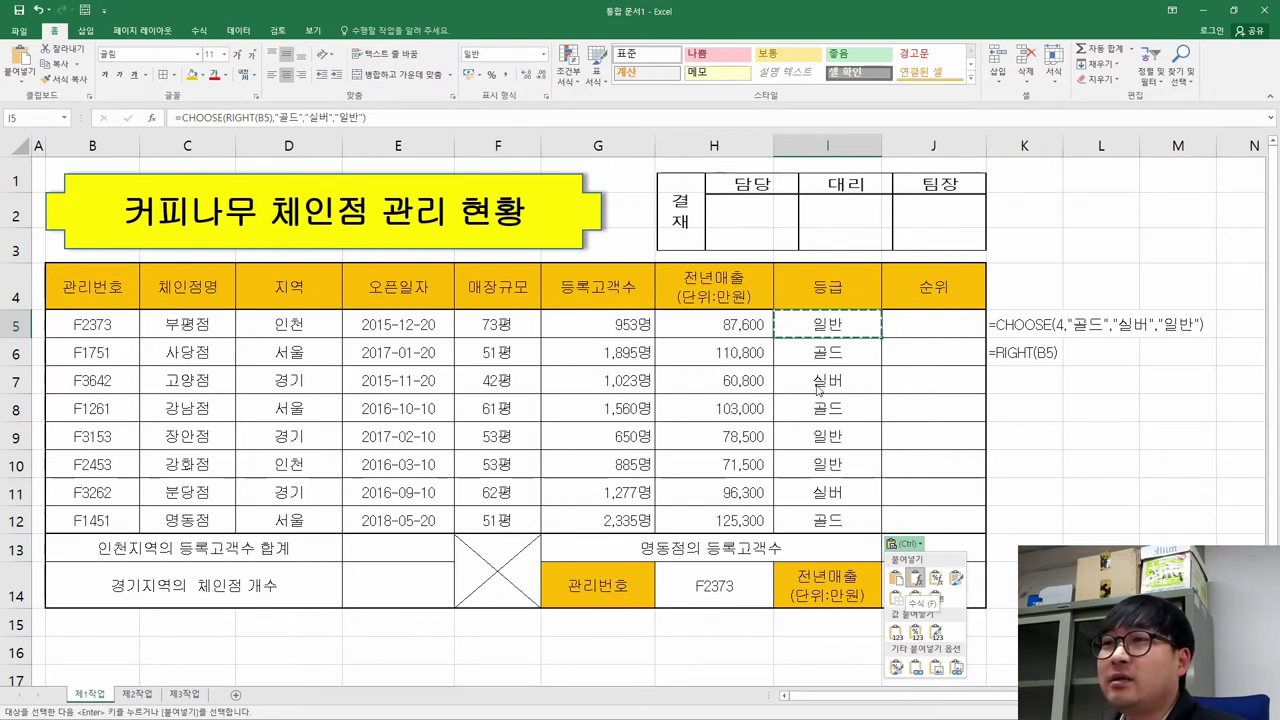
key(ctrl)
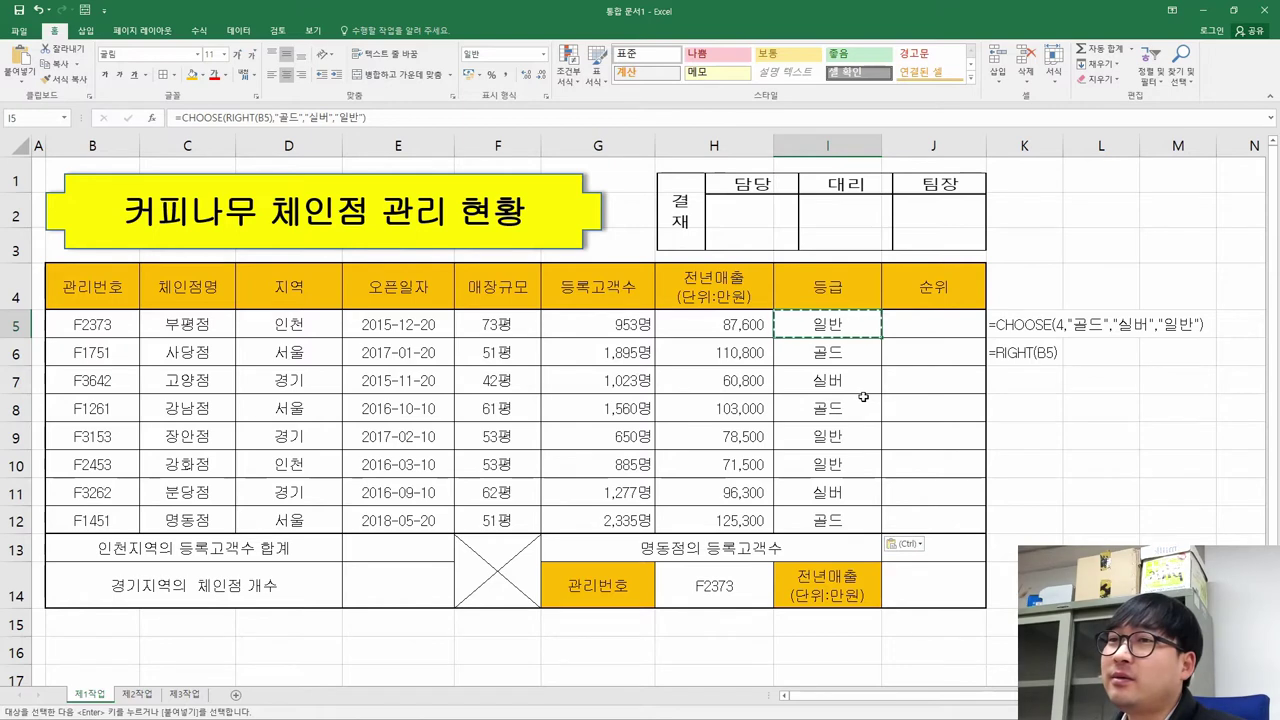
drag(881, 338, 880, 520)
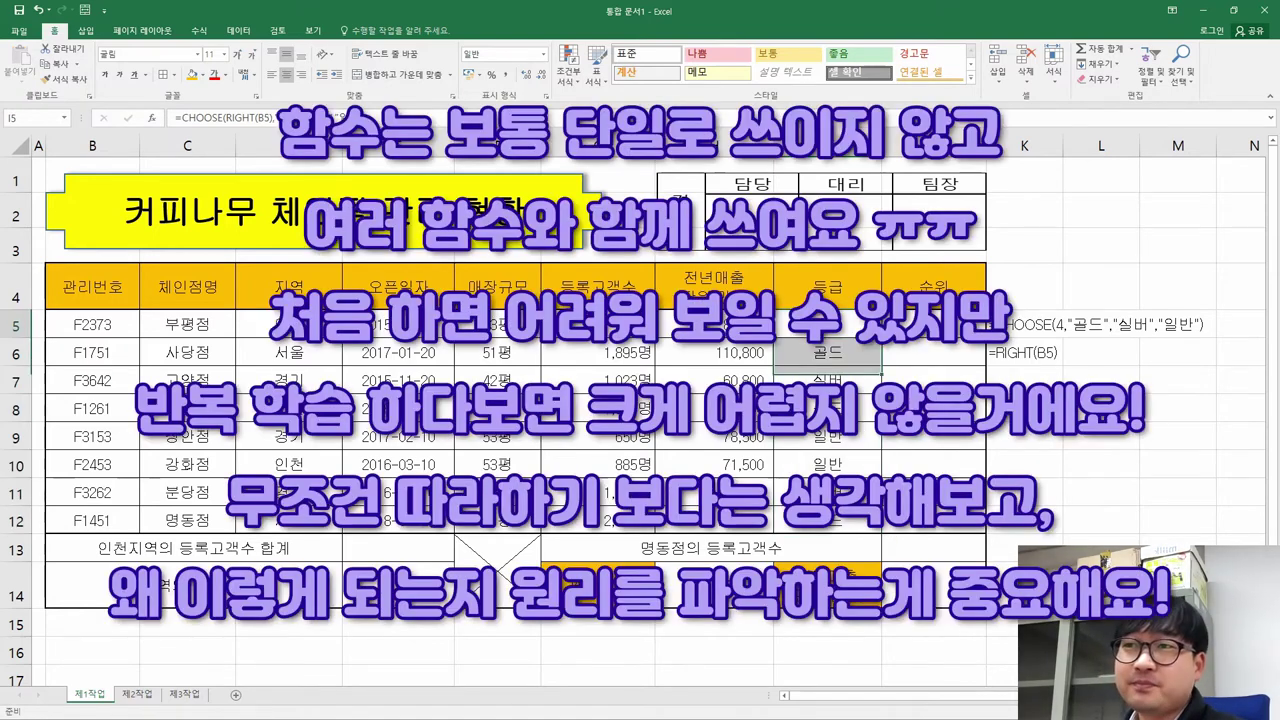
click(945, 451)
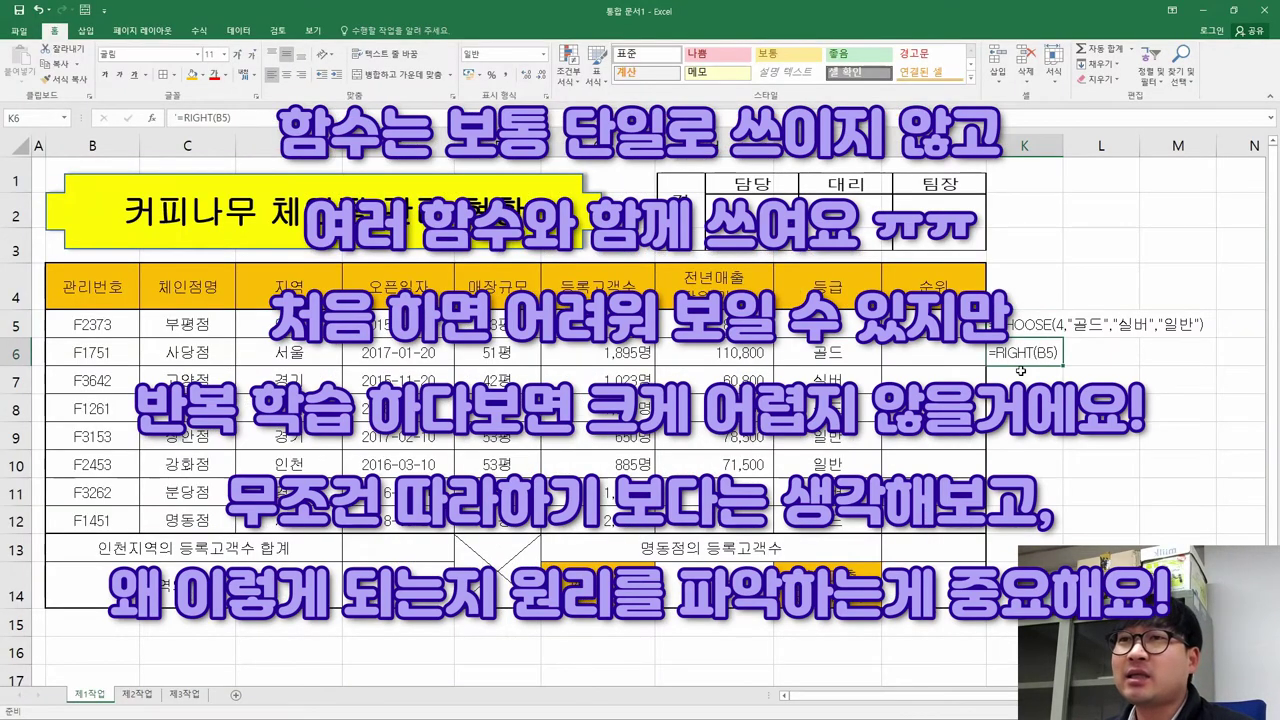
click(1020, 328)
click(1050, 354)
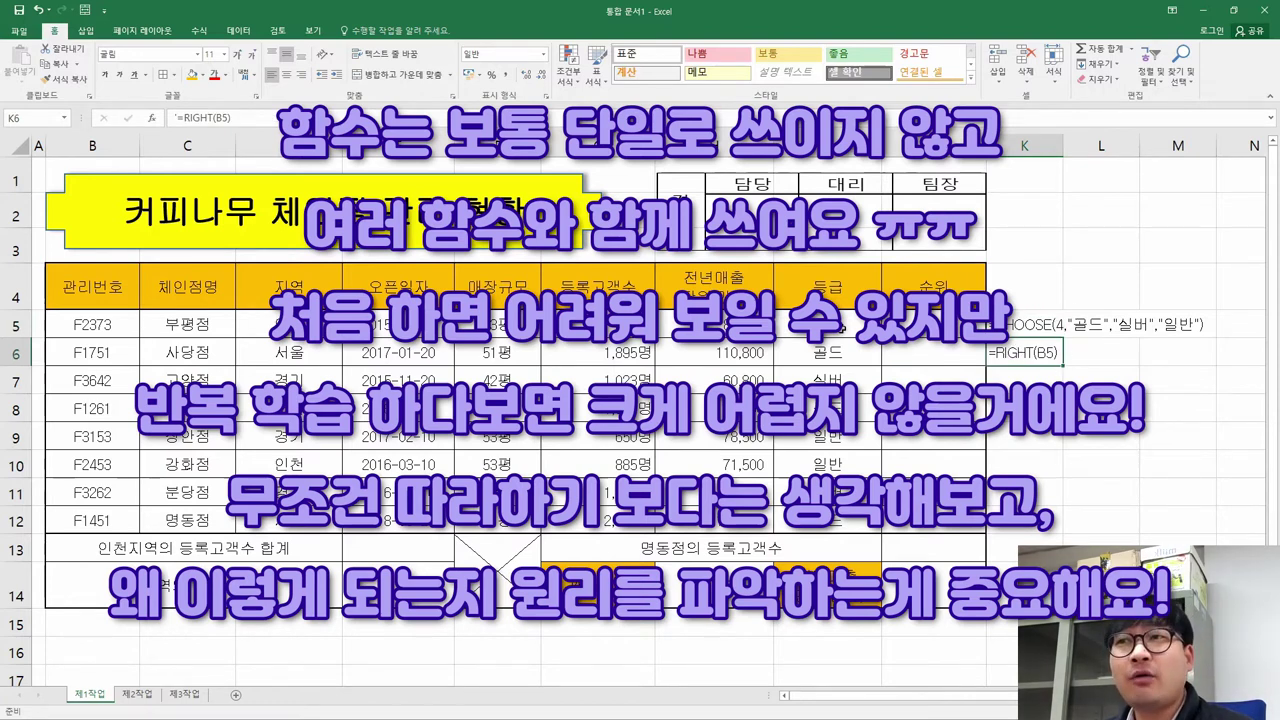
drag(827, 324, 827, 492)
drag(847, 373, 848, 328)
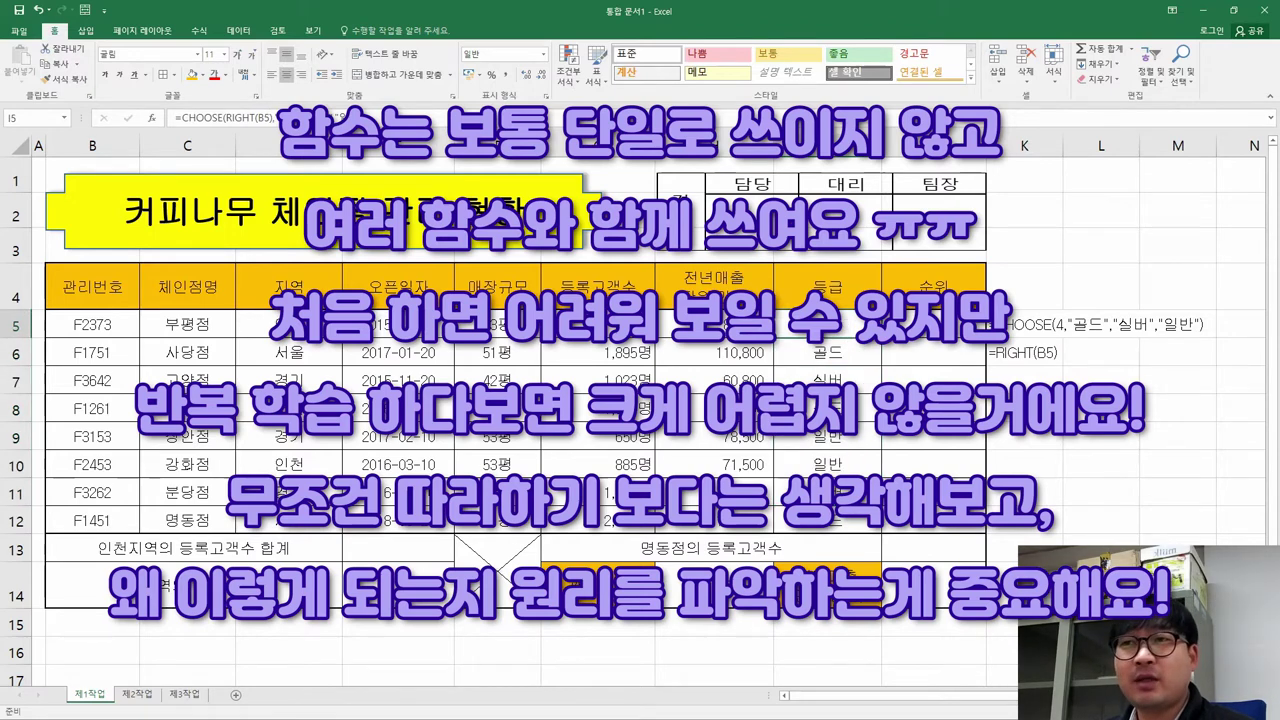
Switch to the exam PDF in Acrobat Reader and strike through item (1) 등급, including its CHOOSE, RIGHT line
key(alt+Tab)
click(303, 367)
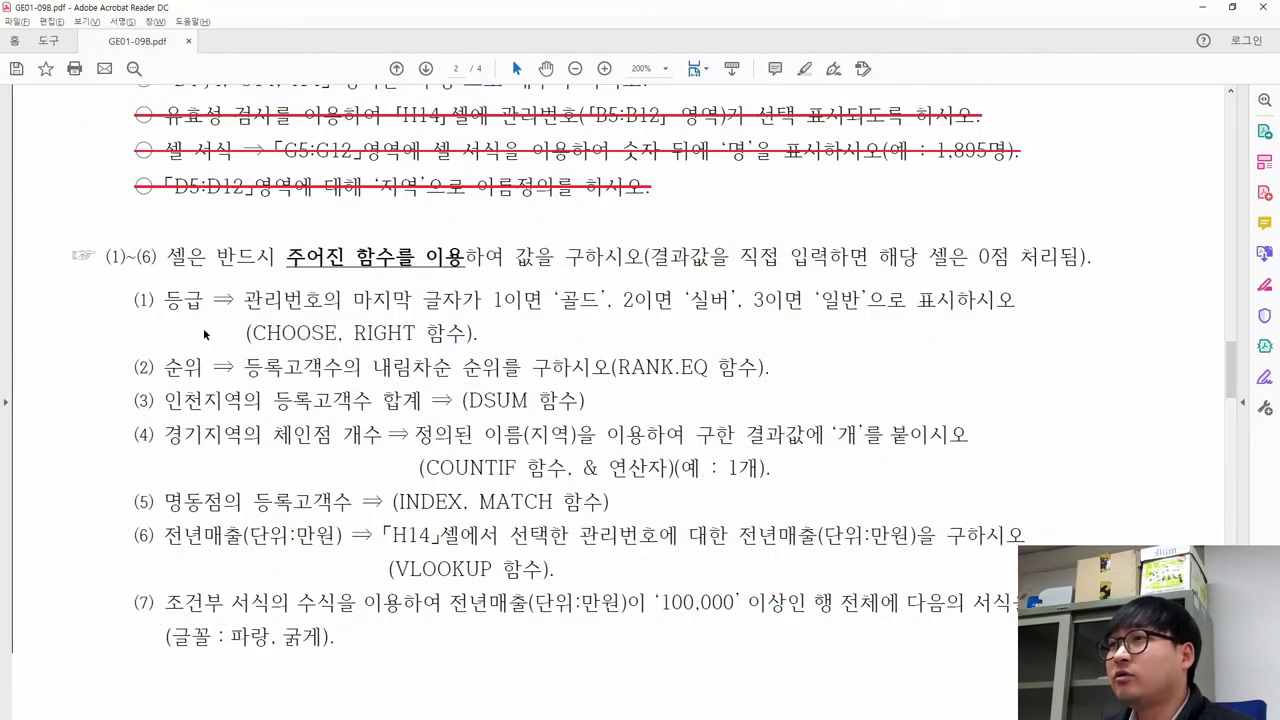
mouse_move(131, 299)
mouse_down()
mouse_move(494, 300)
mouse_move(352, 333)
mouse_move(134, 299)
mouse_up()
click(473, 334)
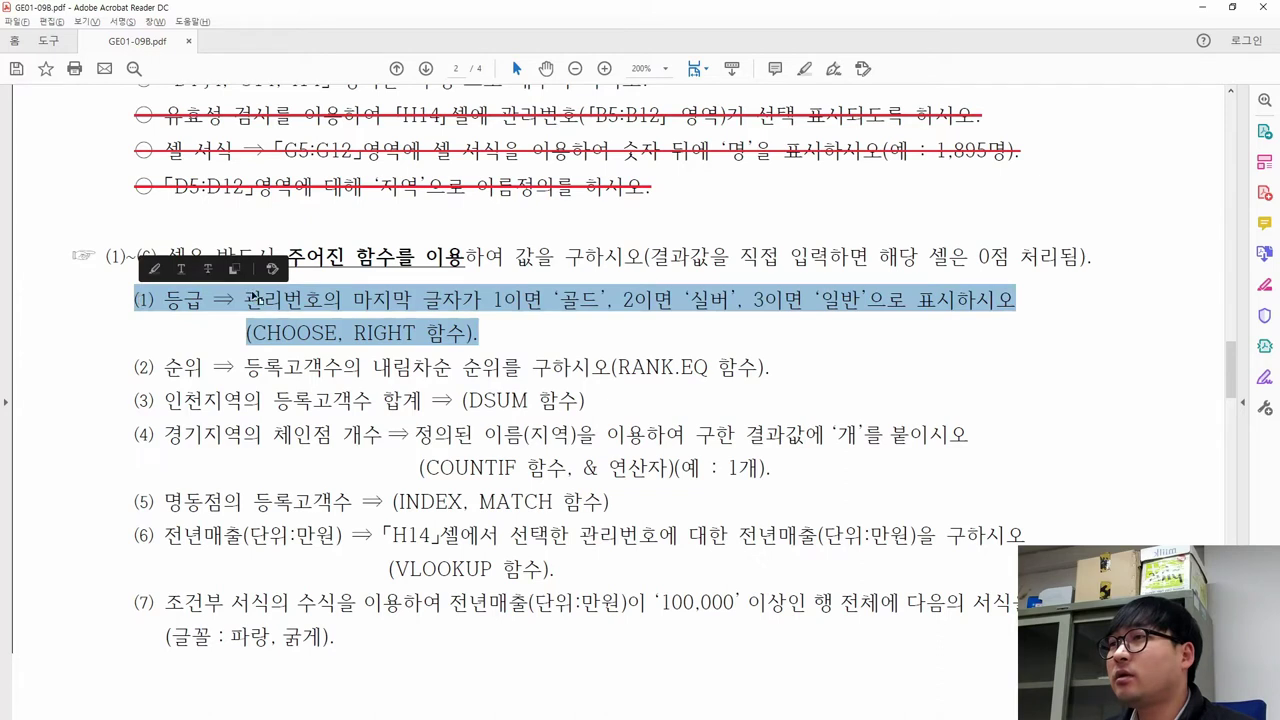
click(204, 269)
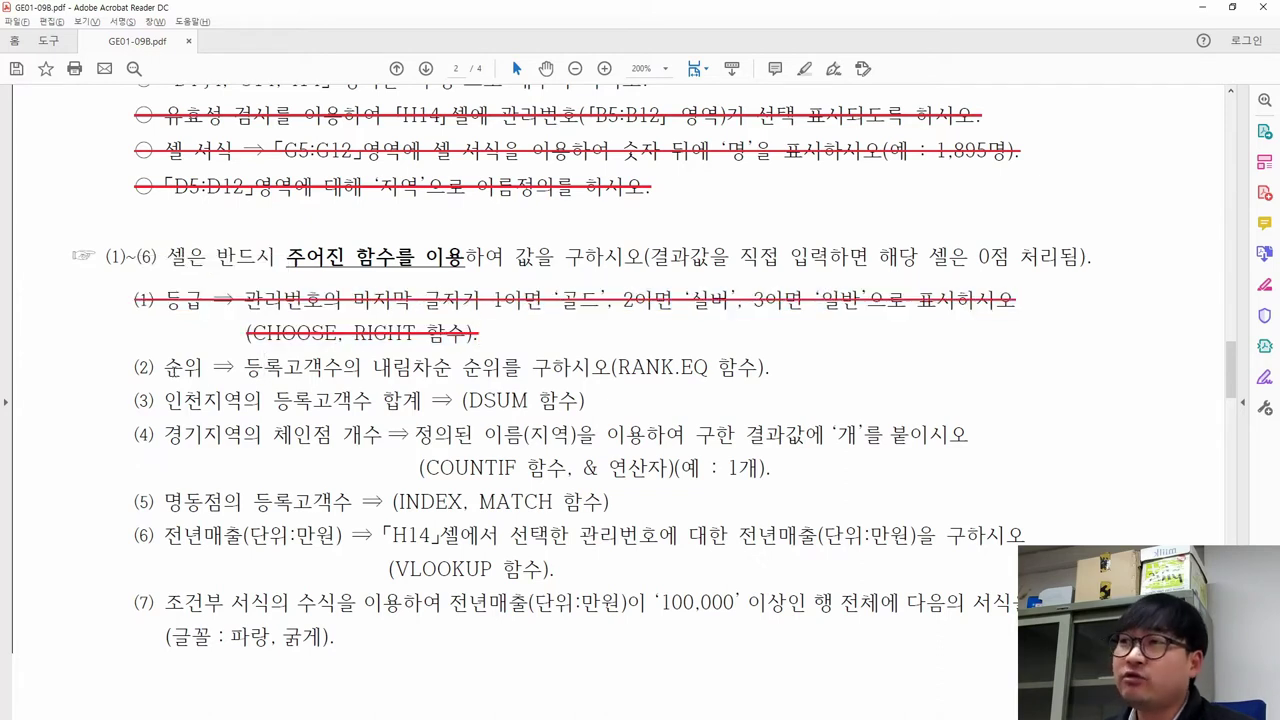
Read item (2) 순위 in the exam PDF, comparing it with the worksheet and the earlier instructions
double_click(183, 367)
key(alt+Tab)
key(alt+Tab)
scroll(698, 400, up, 3)
scroll(698, 400, up, 8)
mouse_move(1002, 264)
mouse_down()
mouse_move(1081, 448)
mouse_move(1080, 478)
mouse_up()
scroll(766, 395, down, 12)
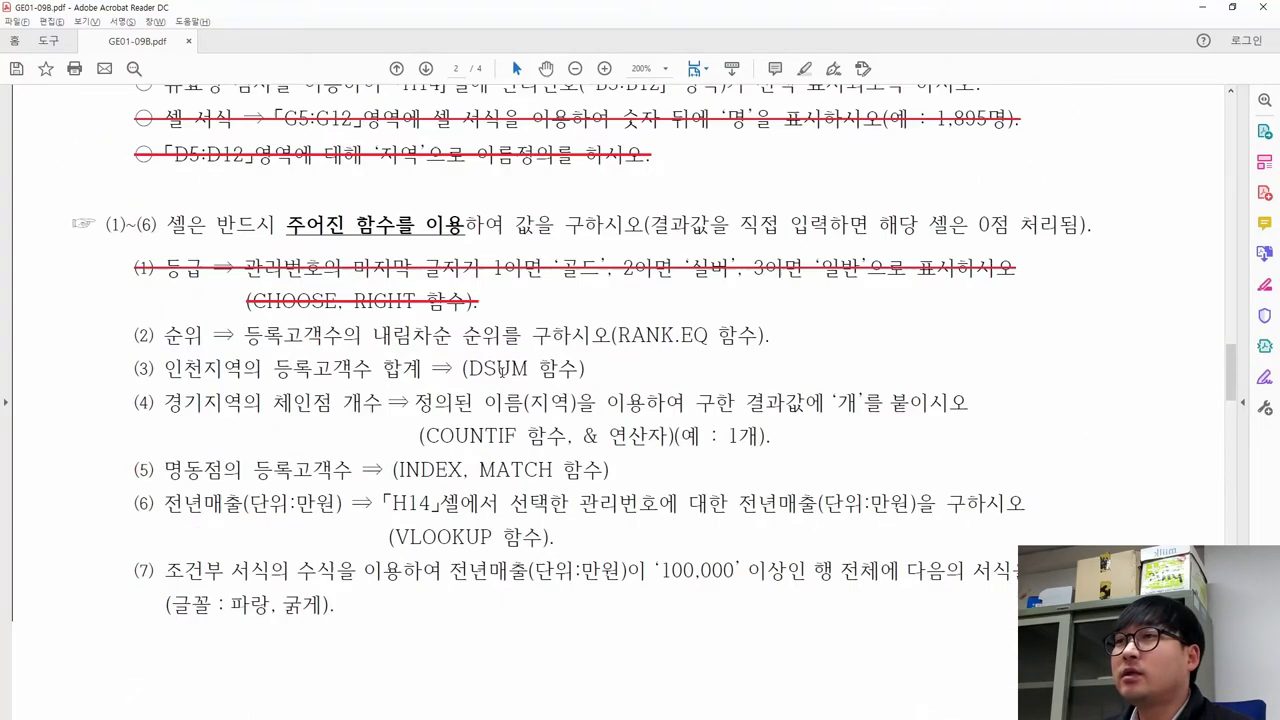
drag(161, 300, 601, 307)
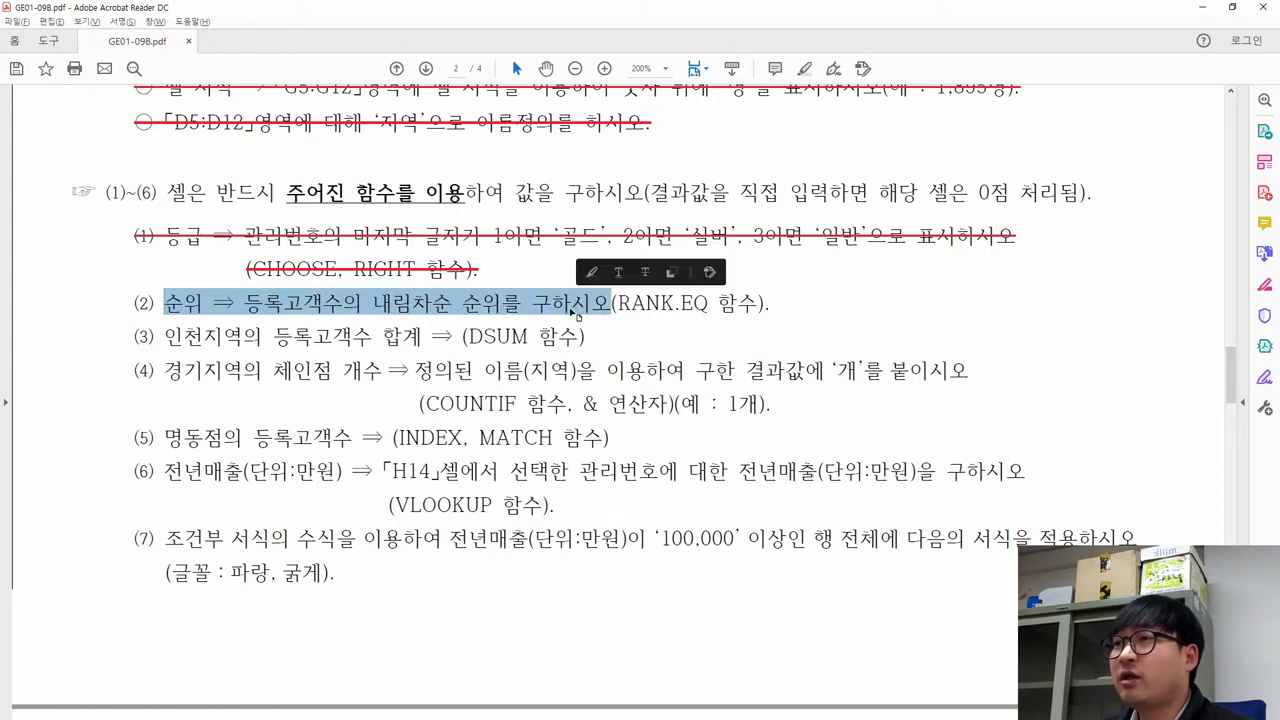
Return to Excel, locate the empty 순위 cells, and delete the CHOOSE and RIGHT reference texts in K5:K6
key(alt+Tab)
drag(958, 330, 966, 512)
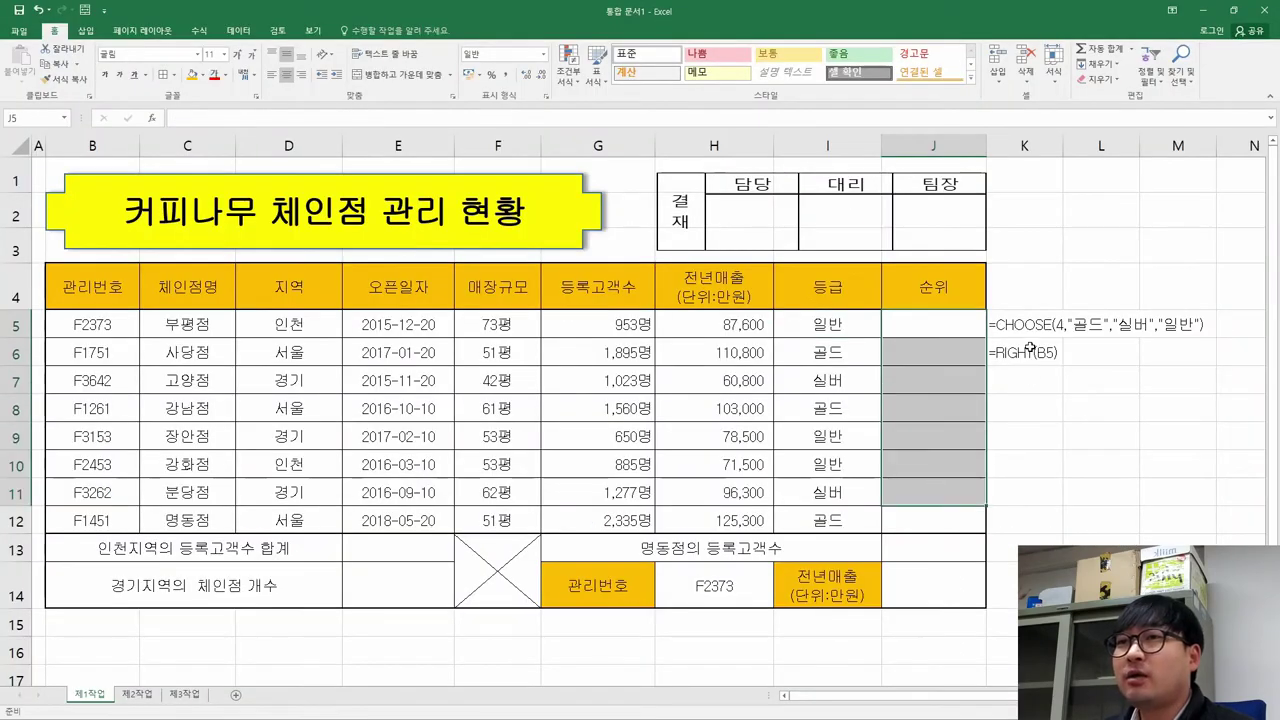
drag(1029, 324, 1034, 352)
key(Delete)
Check the source column, sort order and required function in PDF item (2) against the 순위 and 등록고객수 columns
drag(934, 328, 936, 520)
key(alt+Tab)
drag(245, 303, 345, 303)
key(alt+Tab)
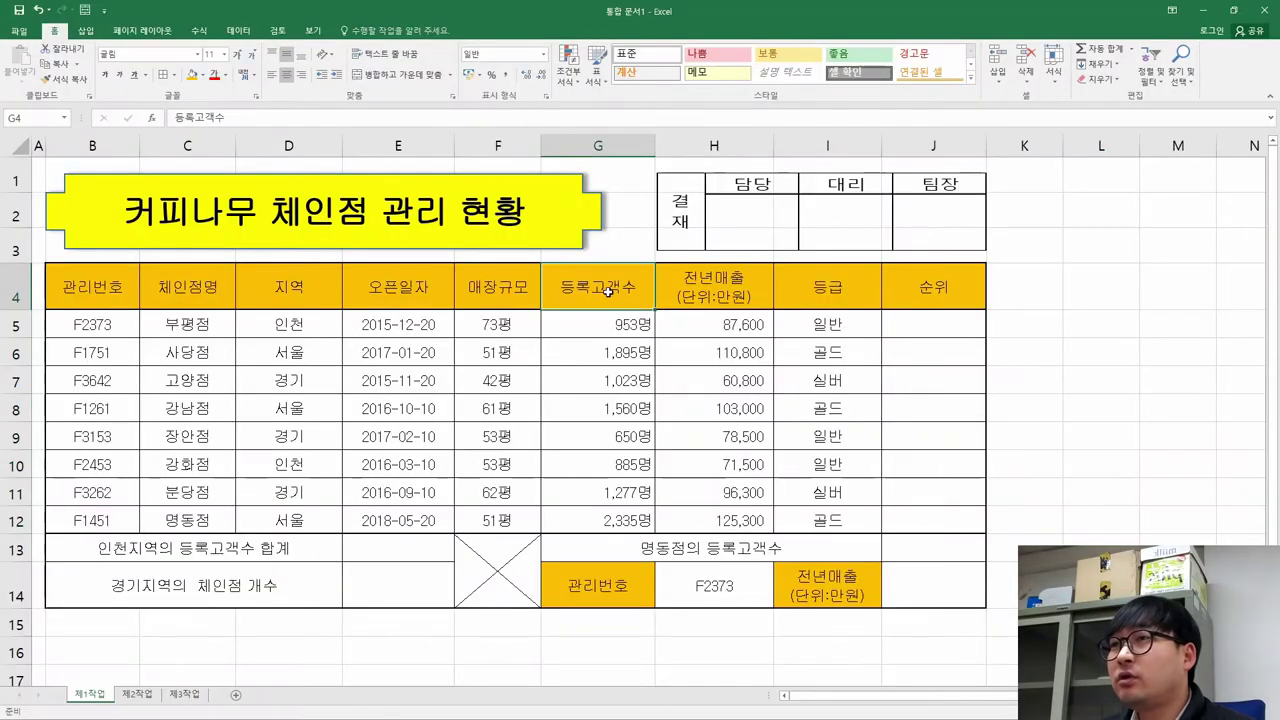
drag(616, 318, 616, 520)
key(alt+Tab)
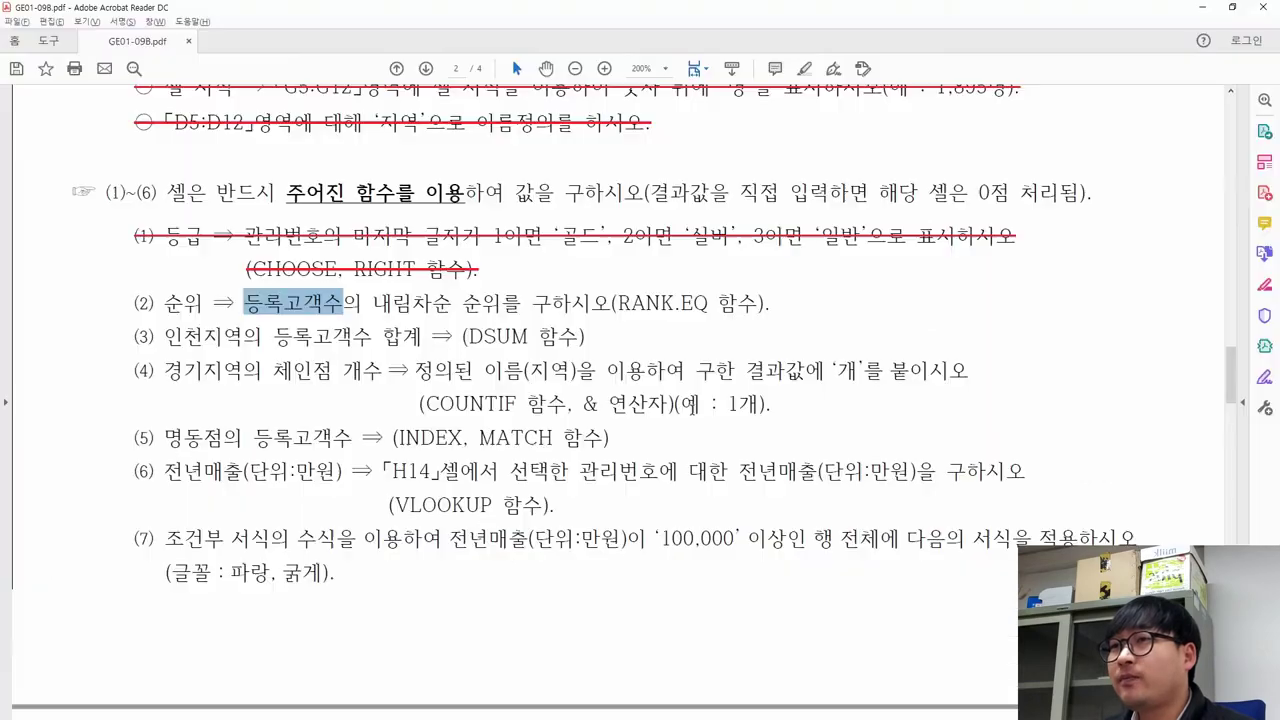
drag(373, 303, 521, 303)
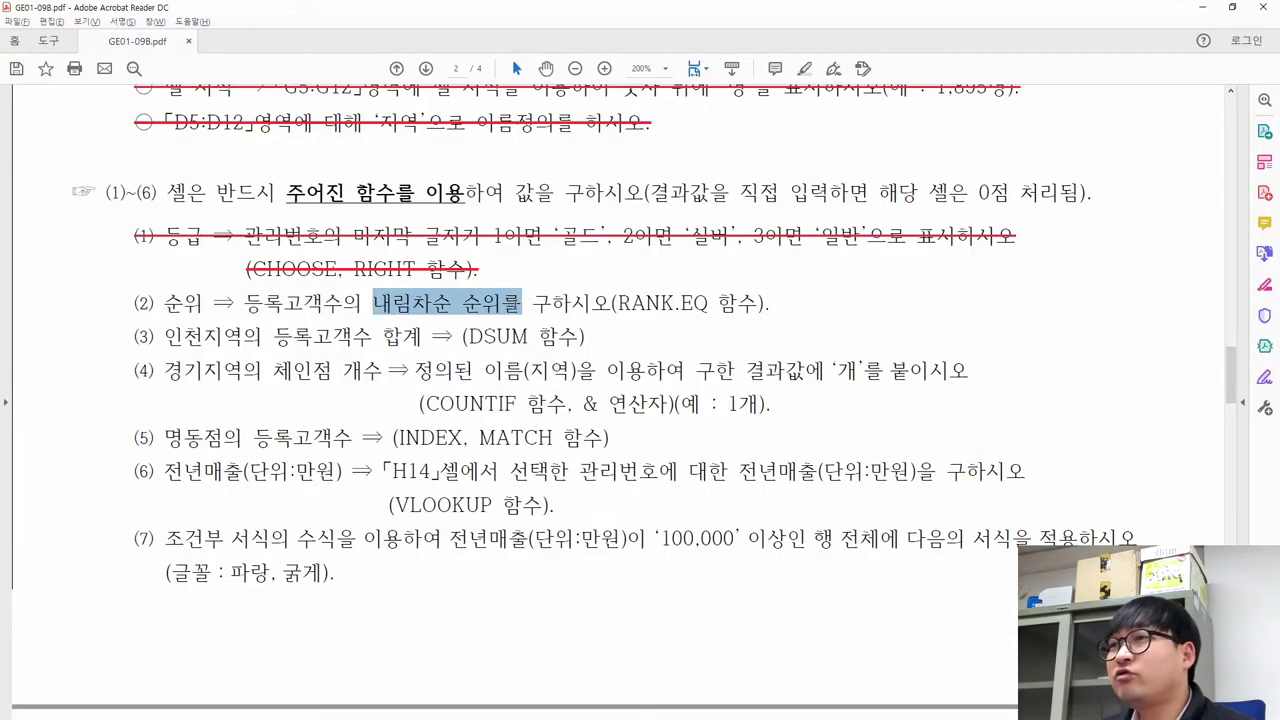
drag(617, 303, 708, 303)
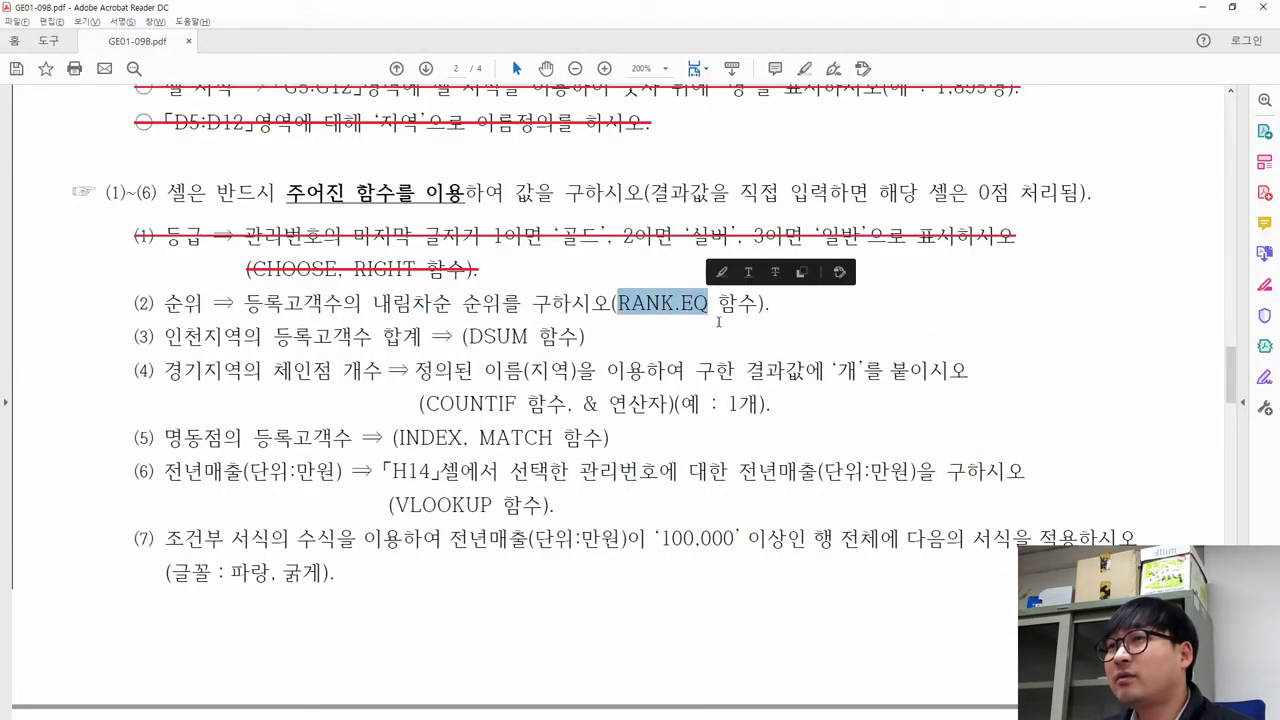
Switch to Excel, start a RANK.EQ formula in the first 순위 cell J5, and open its function arguments clear of the 등록고객수 column
key(alt+Tab)
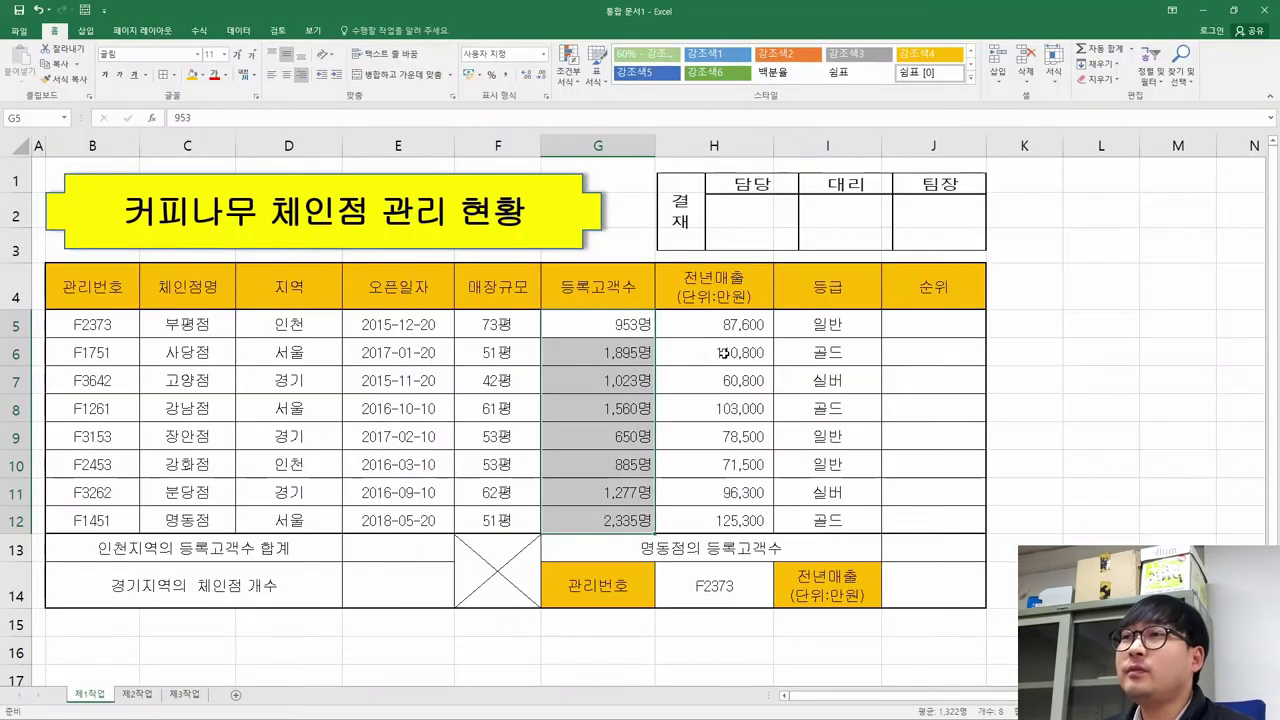
click(940, 326)
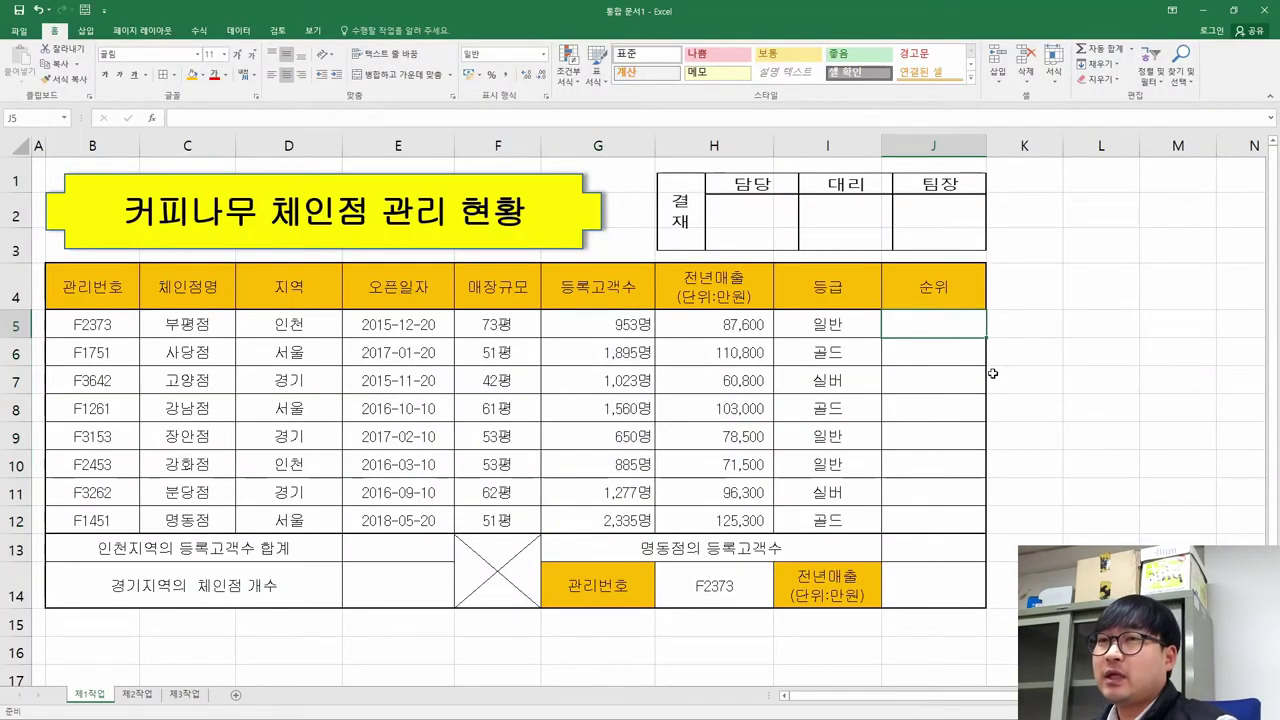
text(=r)
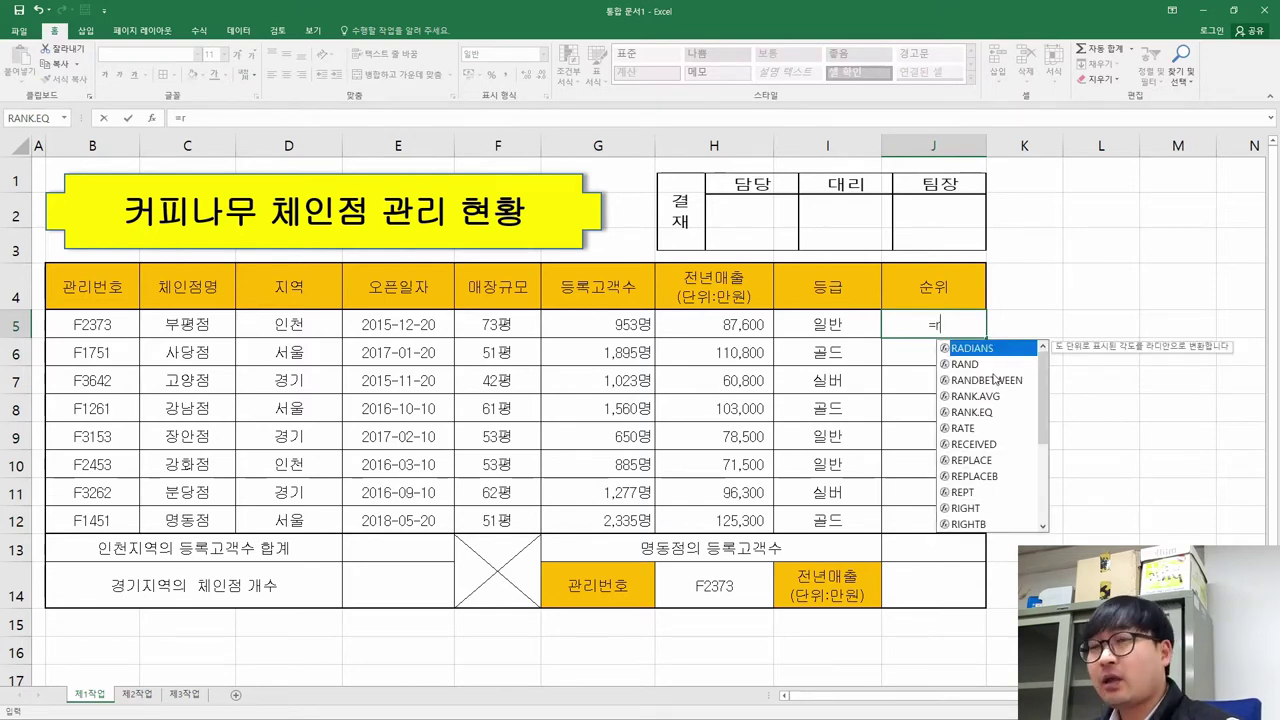
text(an)
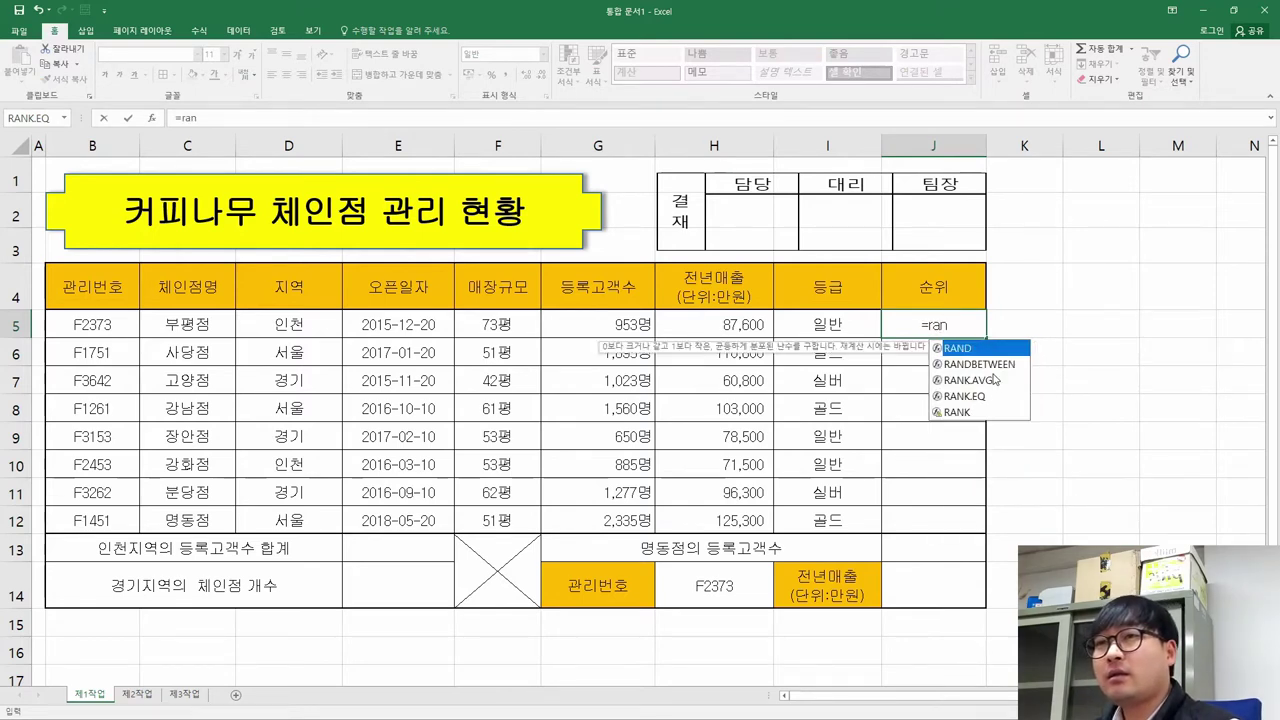
text(k)
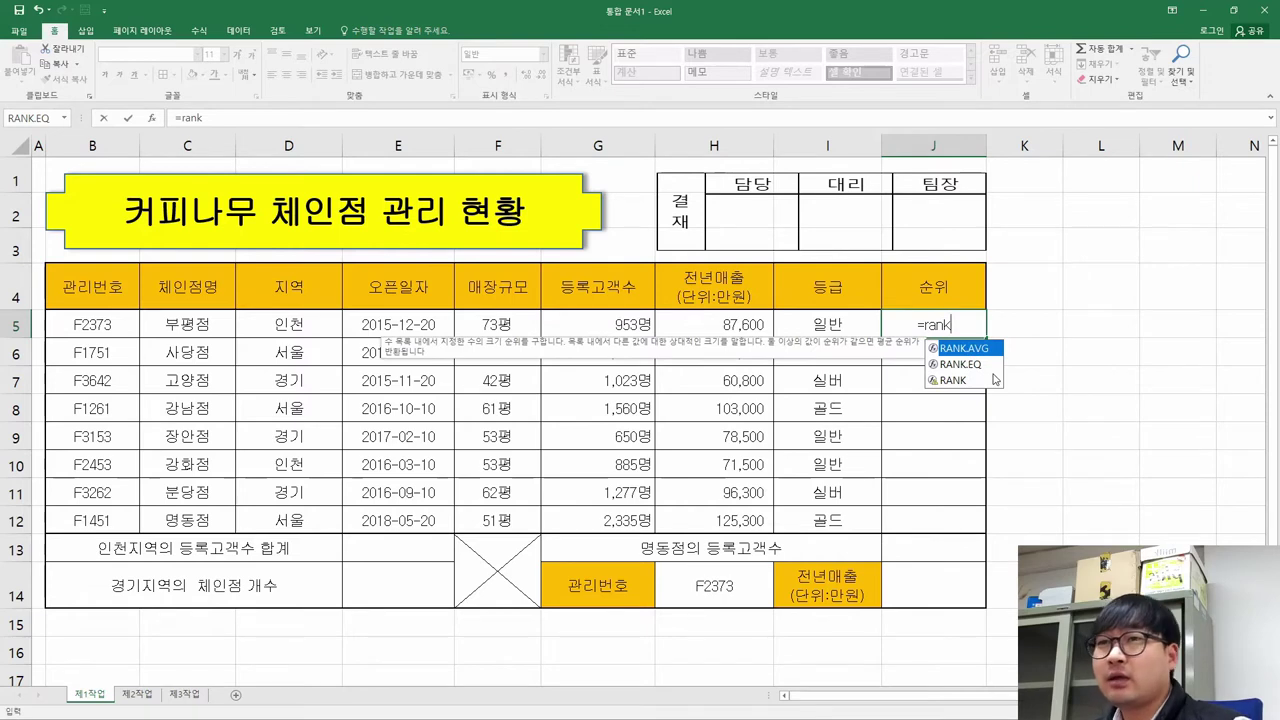
click(958, 365)
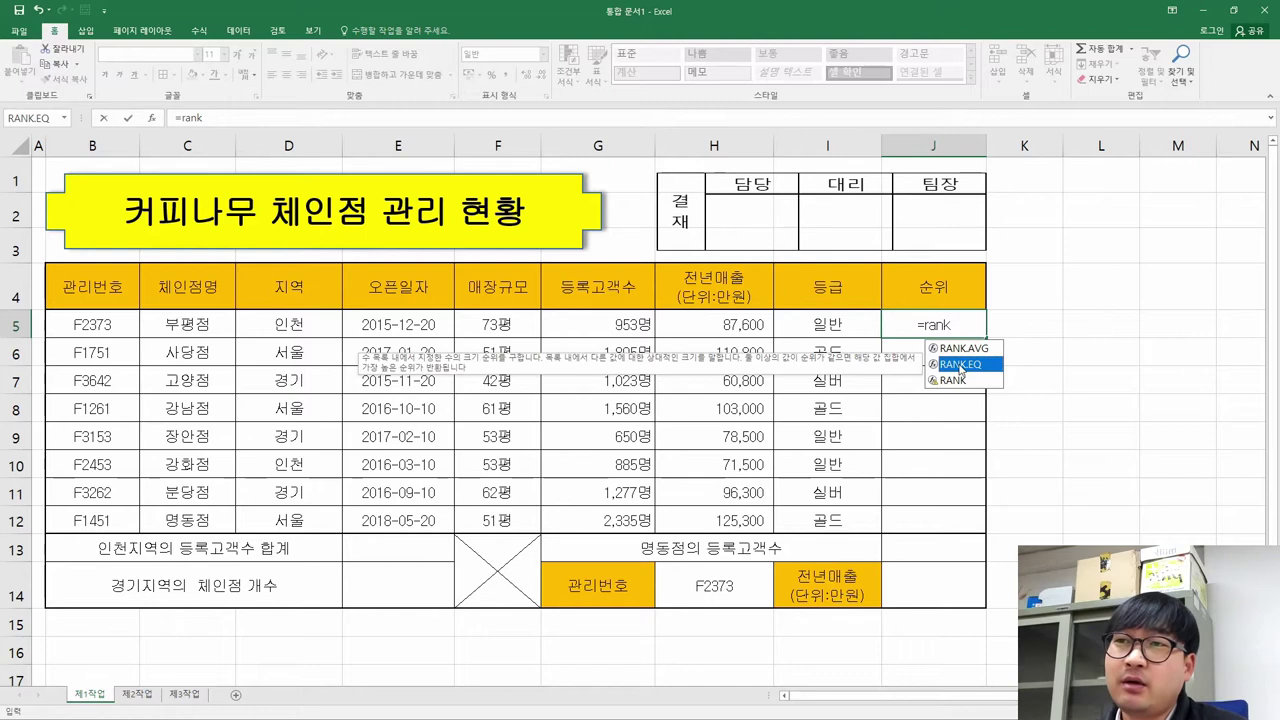
double_click(960, 365)
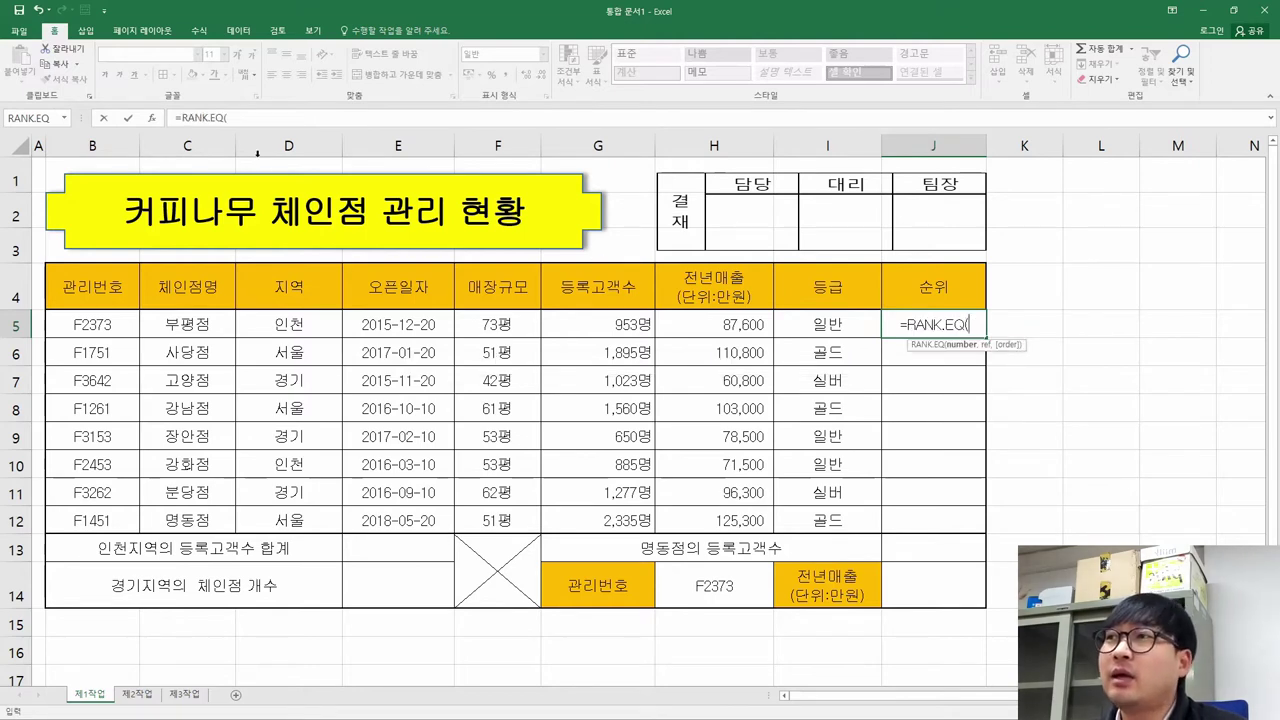
click(152, 119)
drag(575, 293, 912, 373)
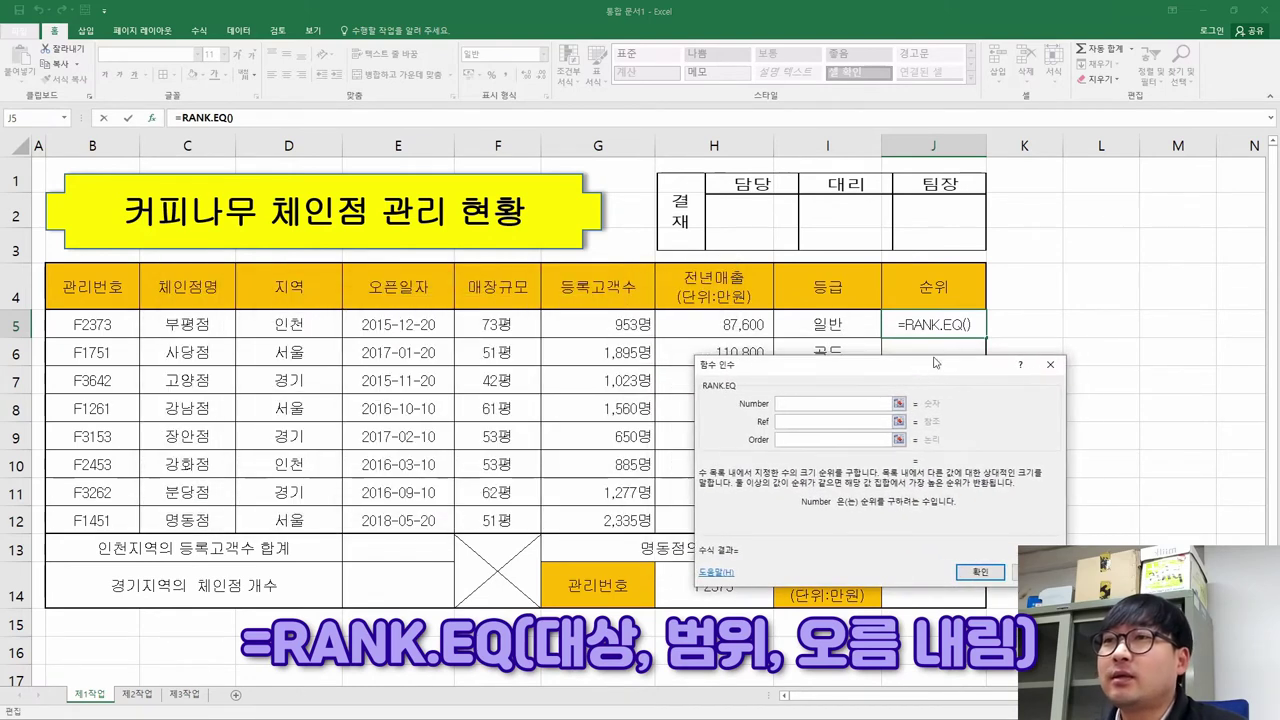
Set the RANK.EQ arguments to Number G5 and Ref G5:G12
key(Tab)
key(Tab)
click(784, 403)
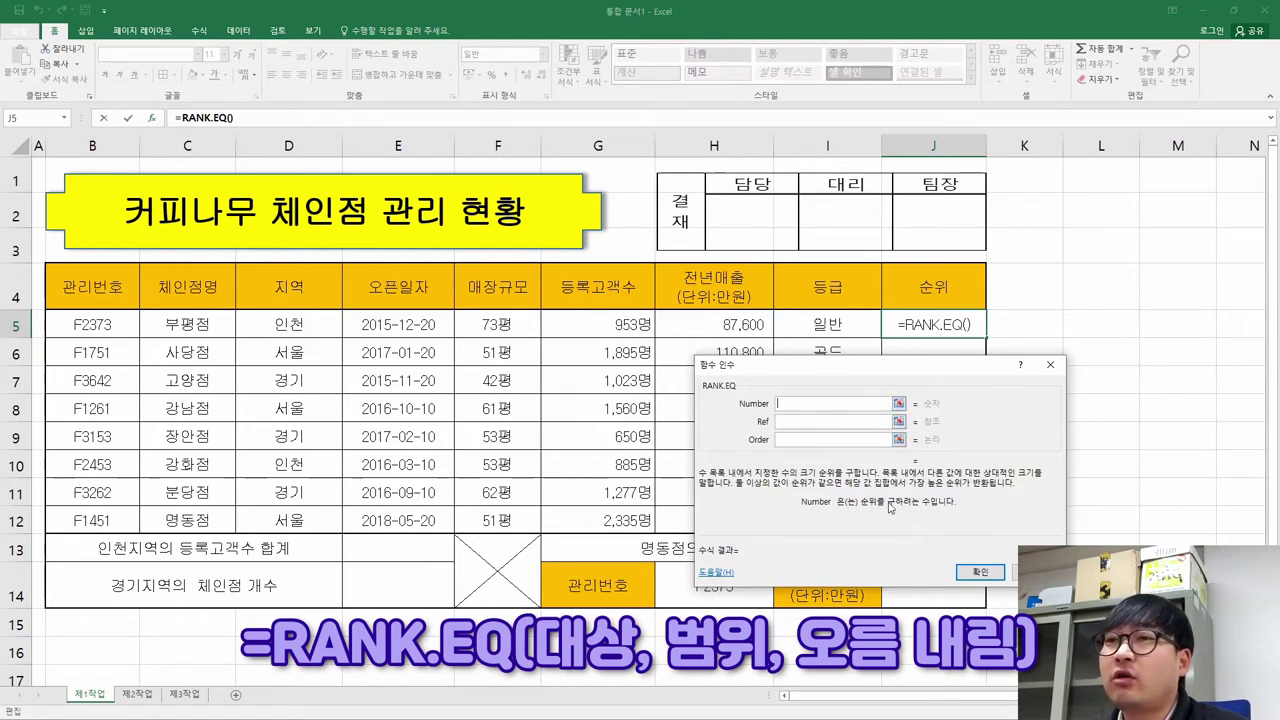
click(605, 324)
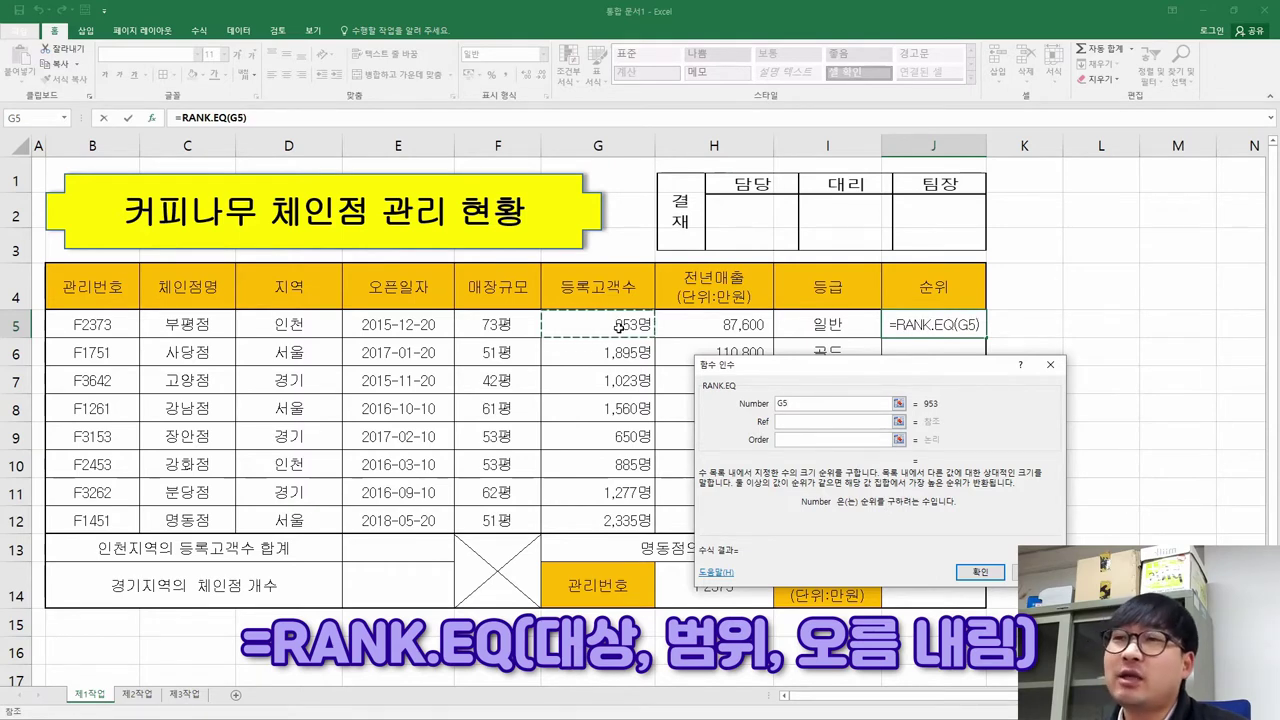
click(790, 420)
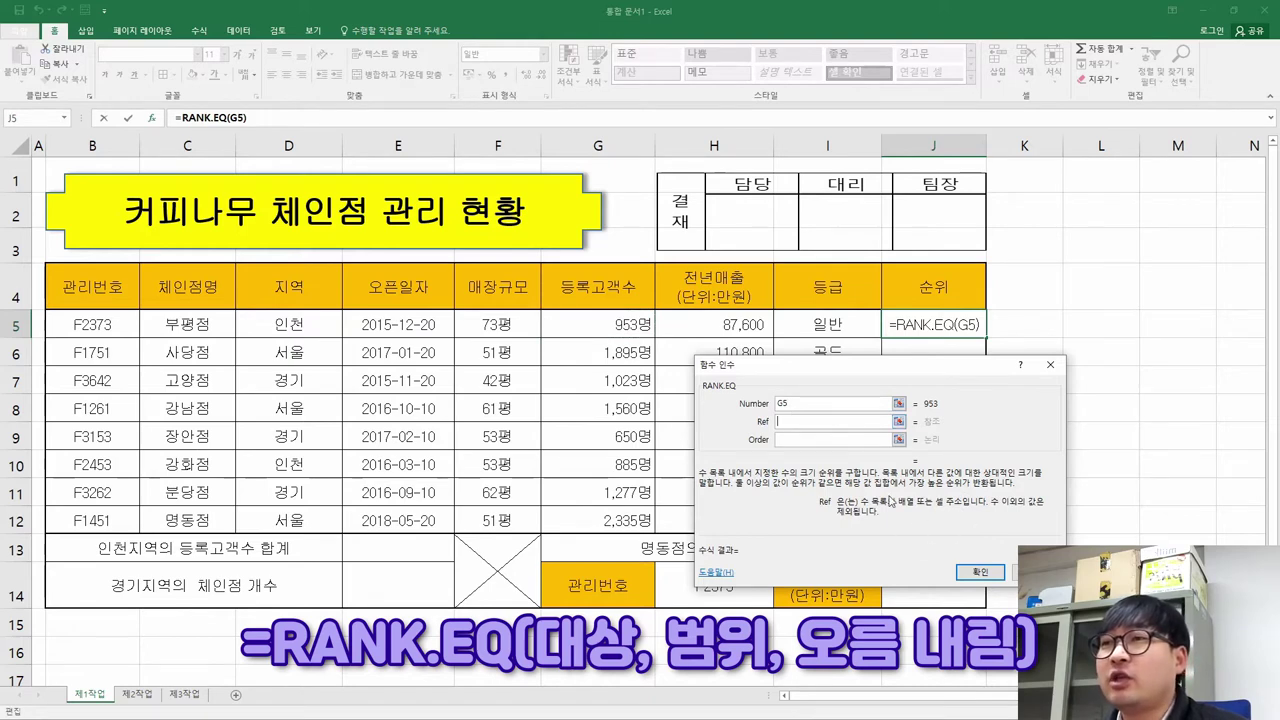
drag(600, 331, 640, 518)
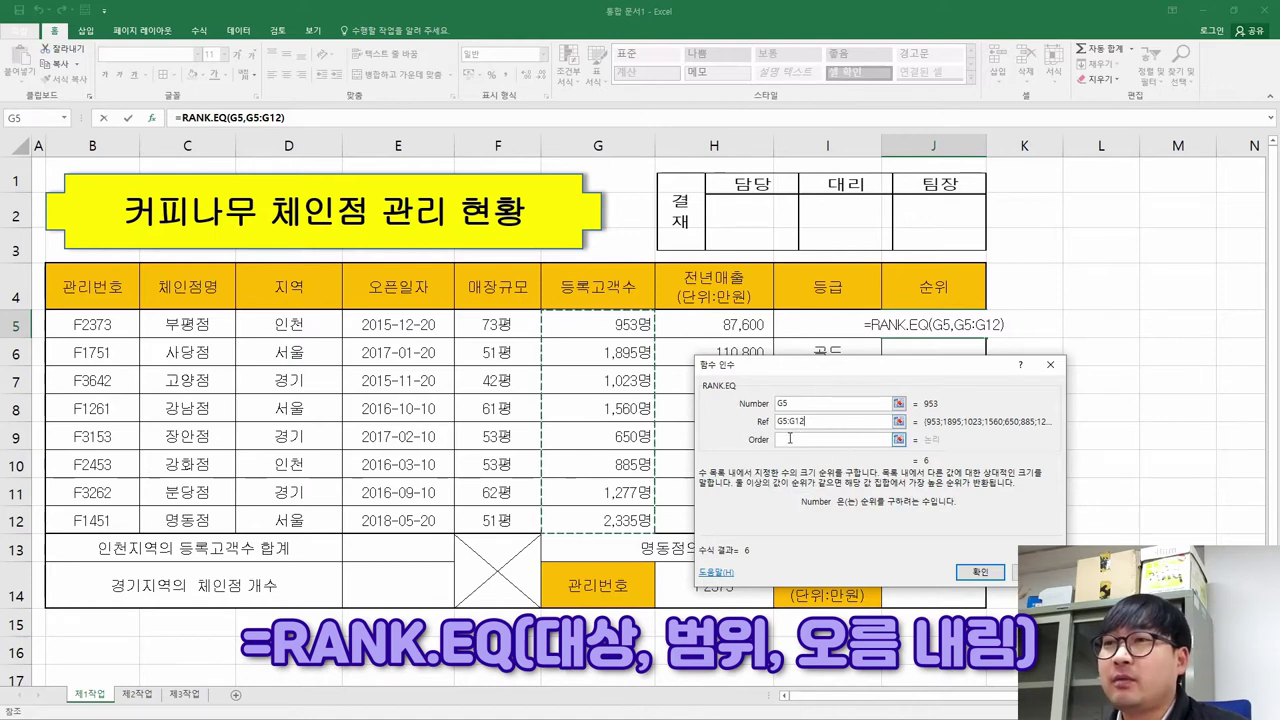
Check the sort order required by PDF item (2), and complete the J5 formula in Excel with Order left empty
click(789, 438)
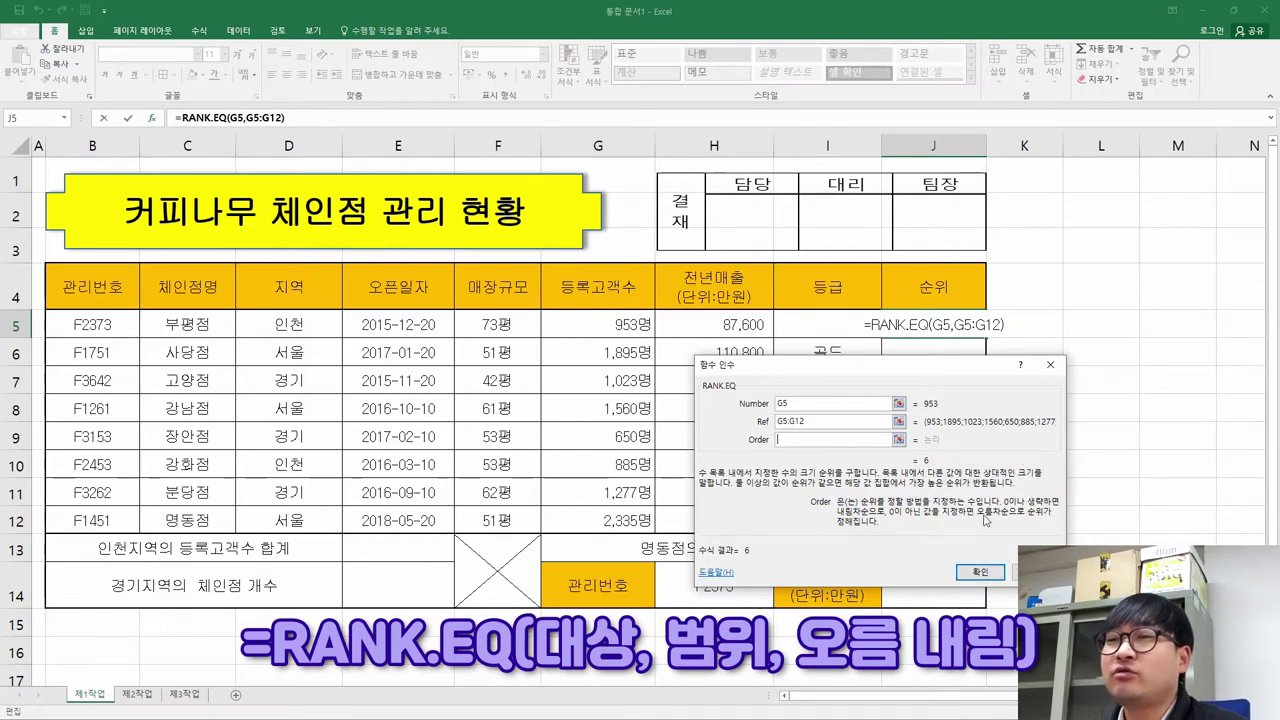
key(alt+Tab)
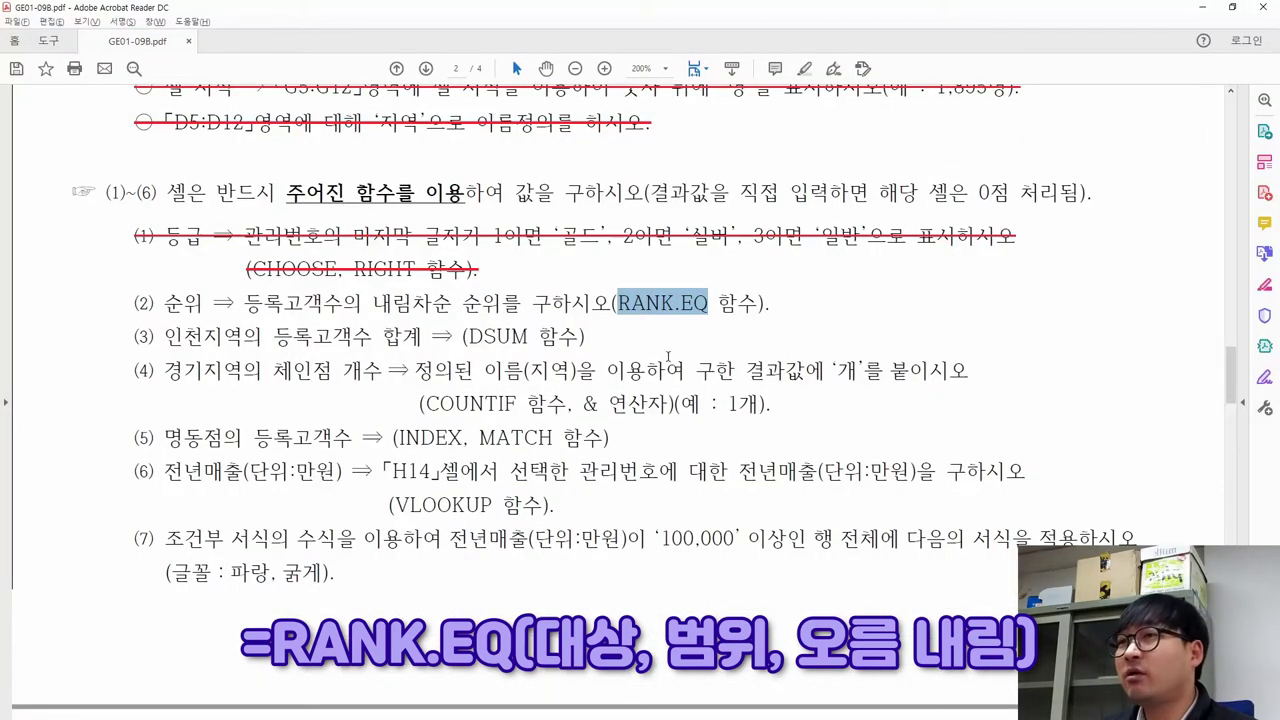
drag(373, 303, 452, 303)
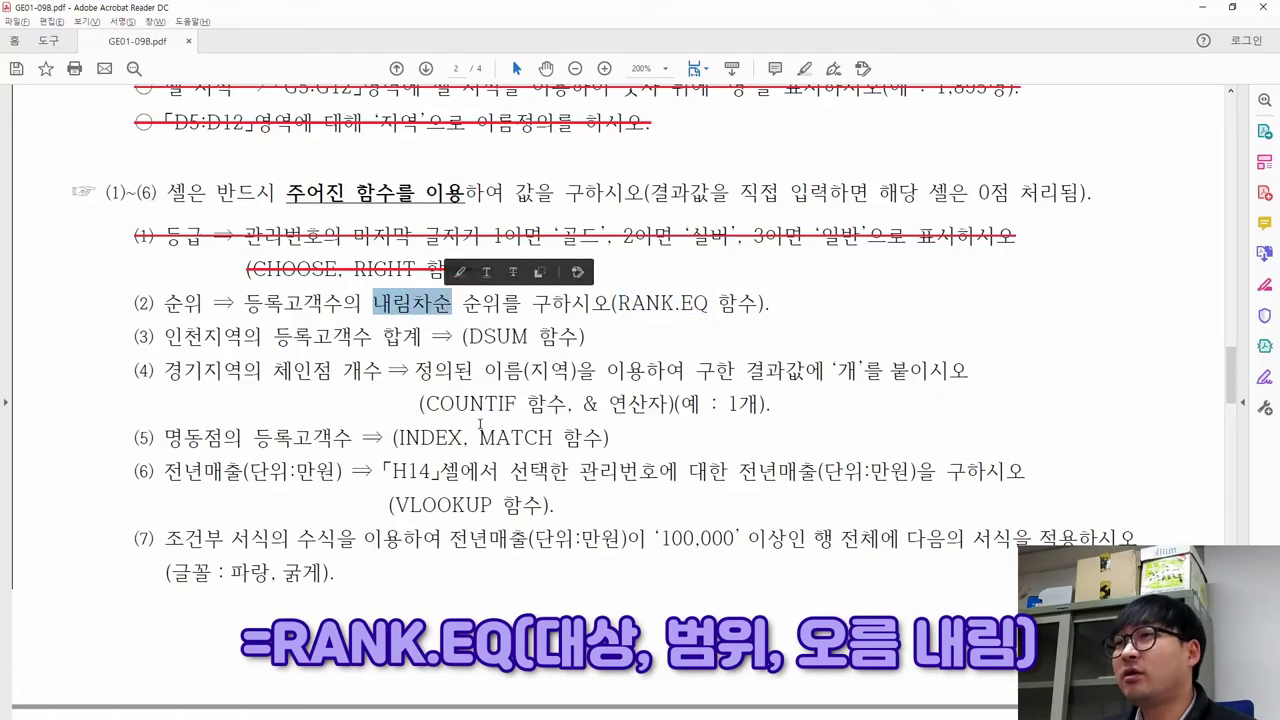
key(alt+Tab)
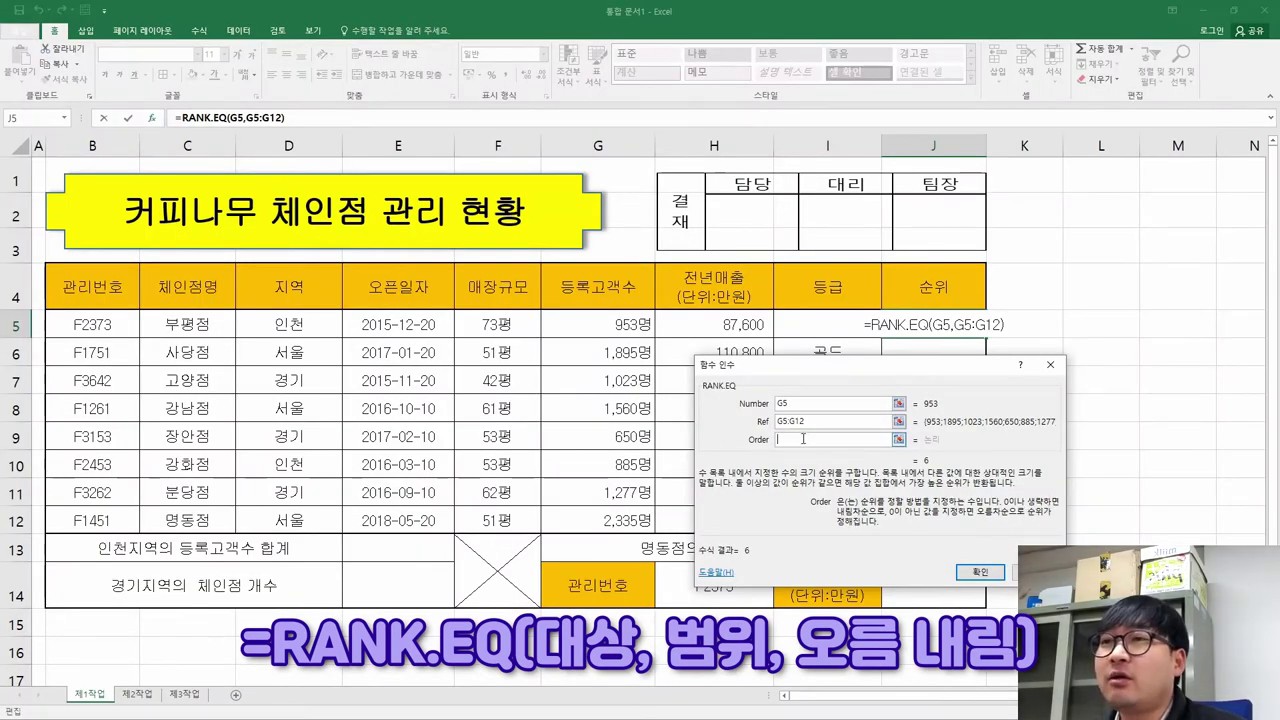
click(980, 572)
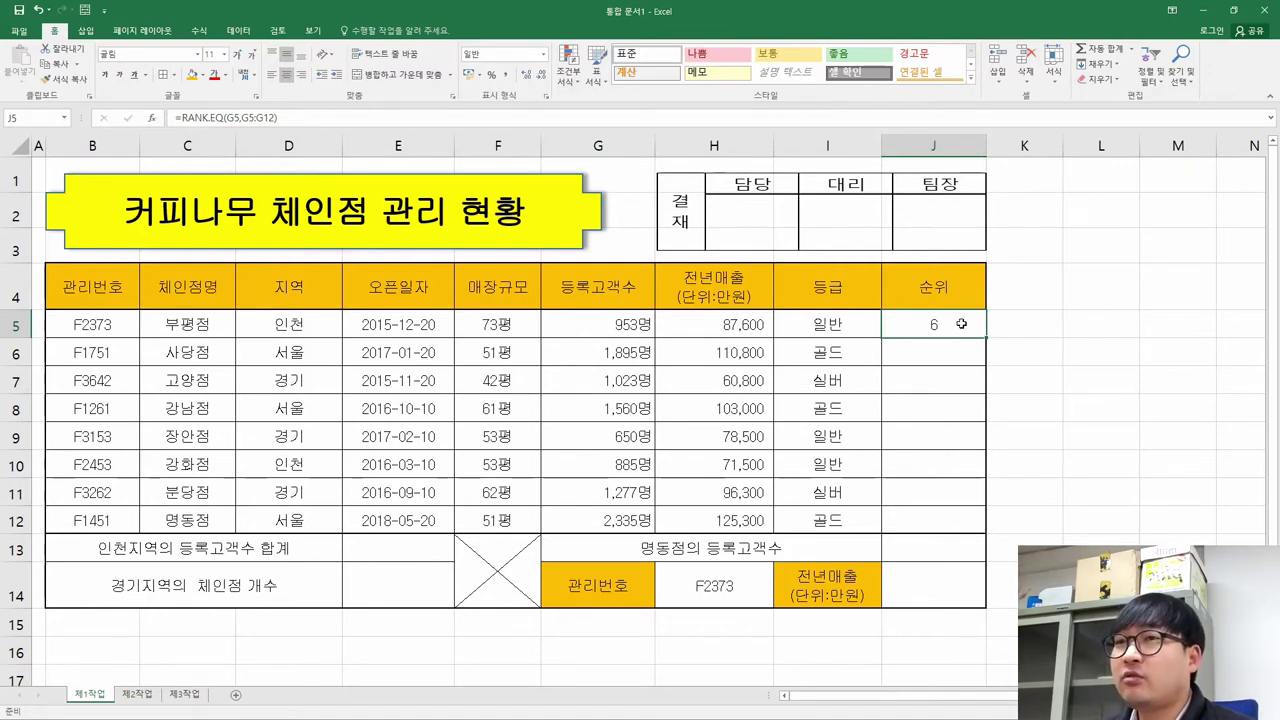
Copy the J5 rank formula into J6:J12, pasting formulas only
key(ctrl+c)
drag(946, 352, 940, 520)
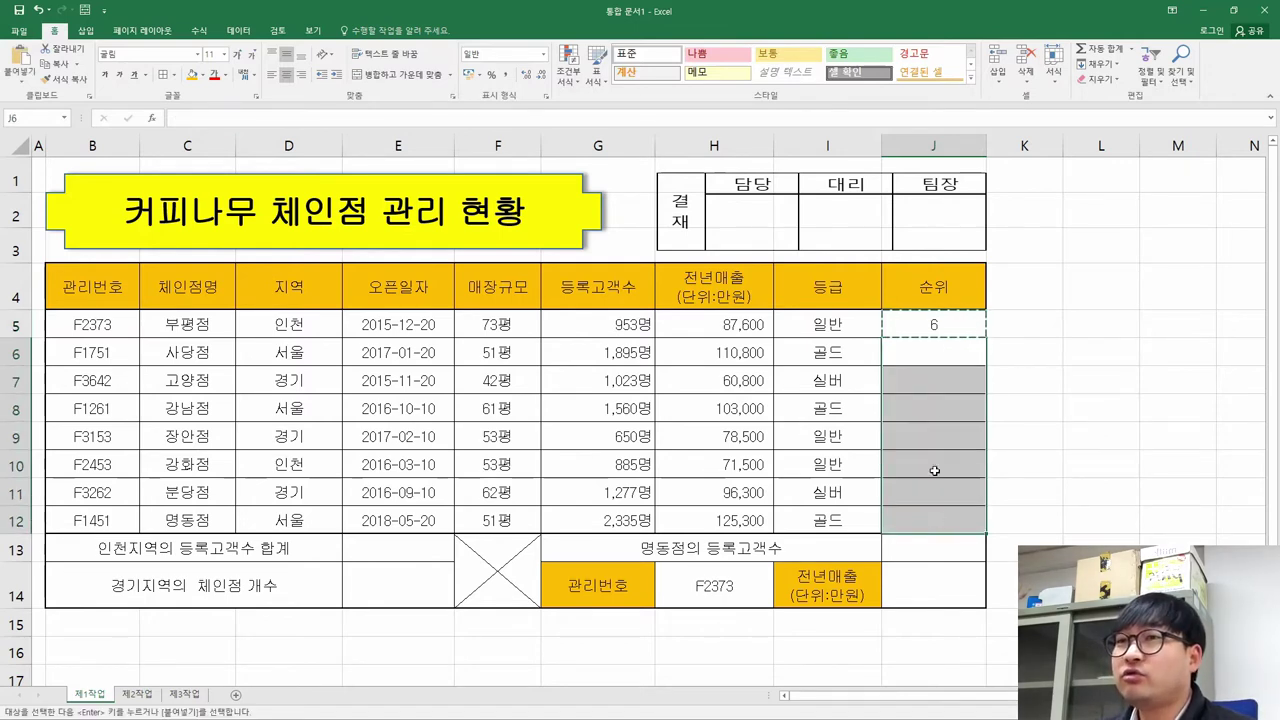
right_click(937, 380)
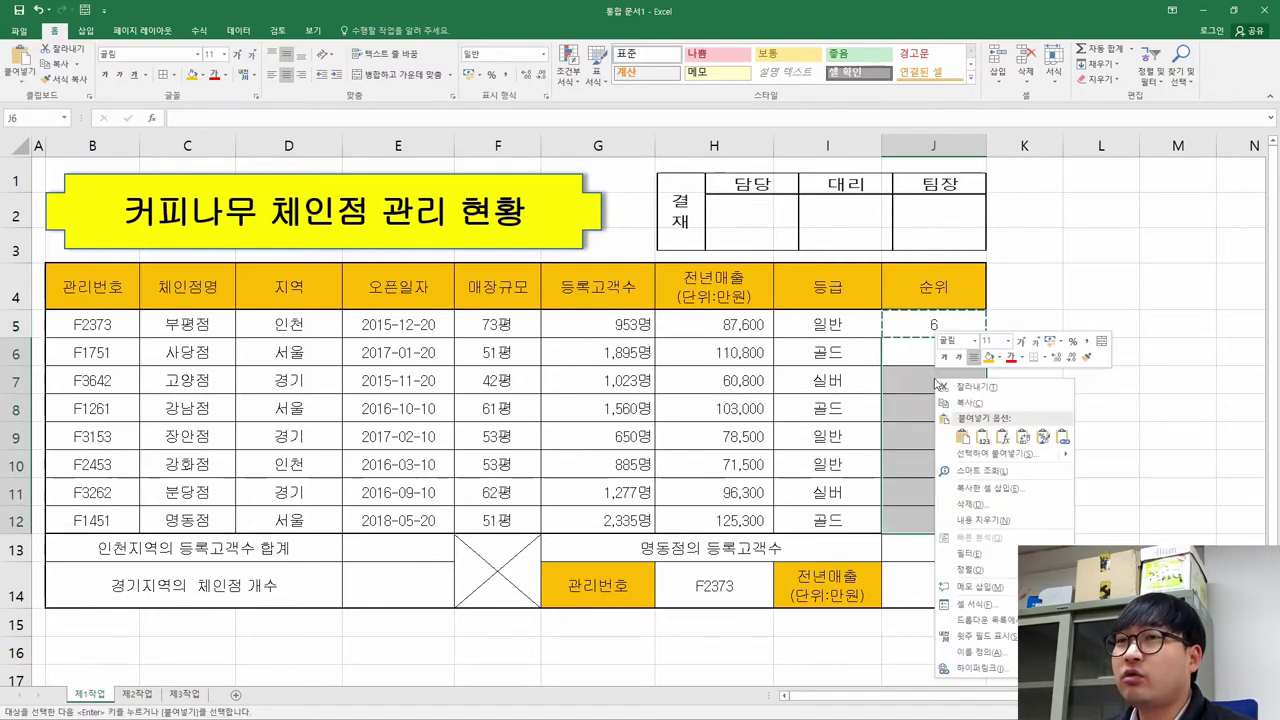
click(1004, 437)
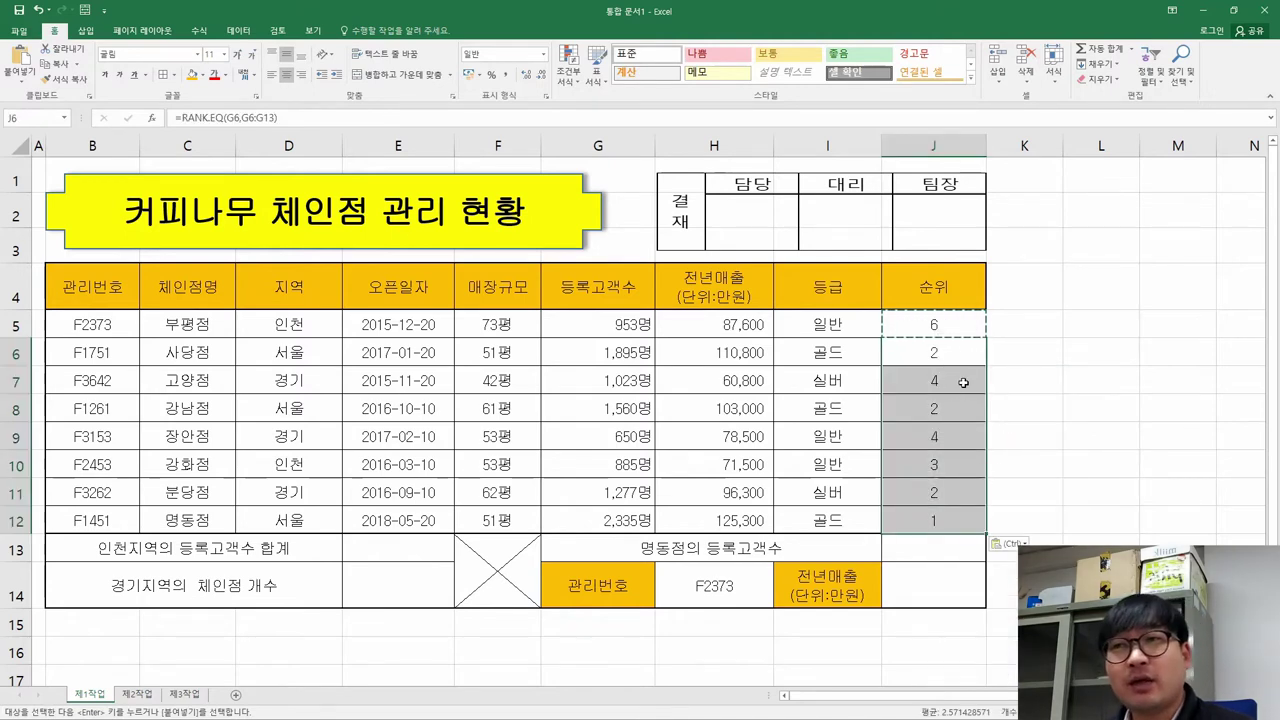
key(Up)
key(Escape)
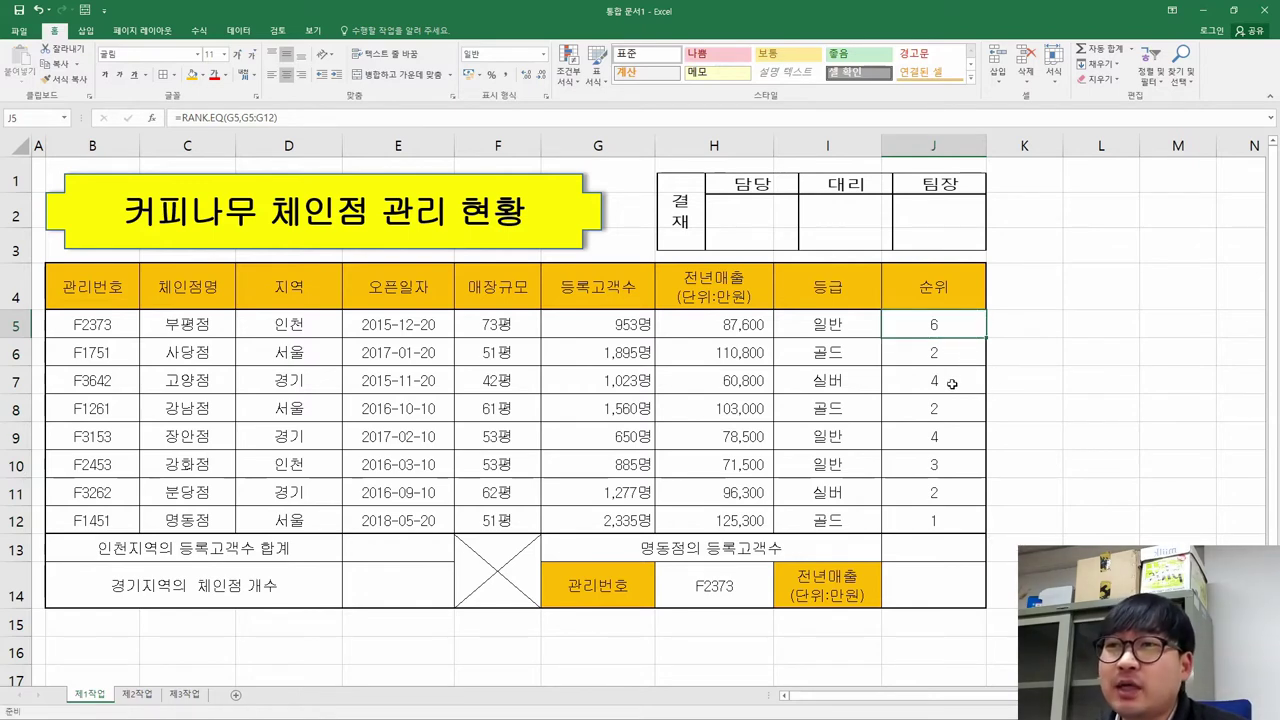
Examine the pasted 순위 results for repeated ranks and compare them with the 등록고객수 values in rows 7 and 9
click(953, 438)
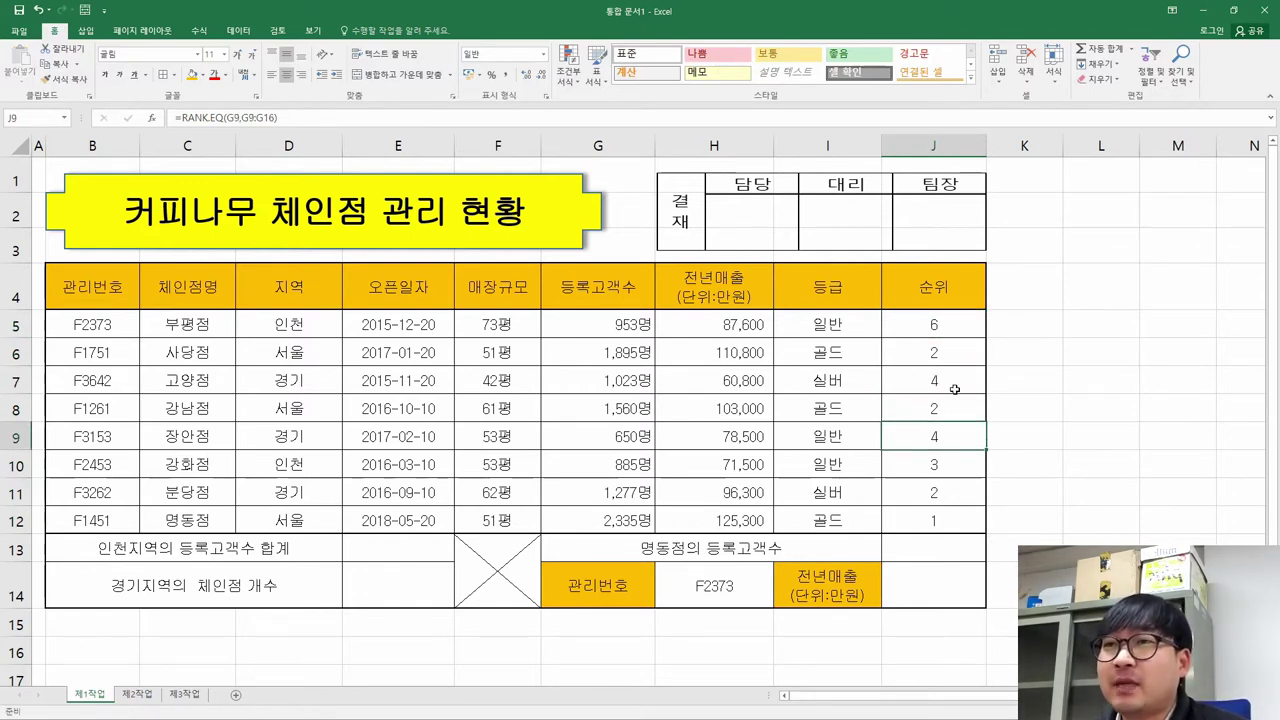
click(938, 360)
click(943, 417)
click(947, 486)
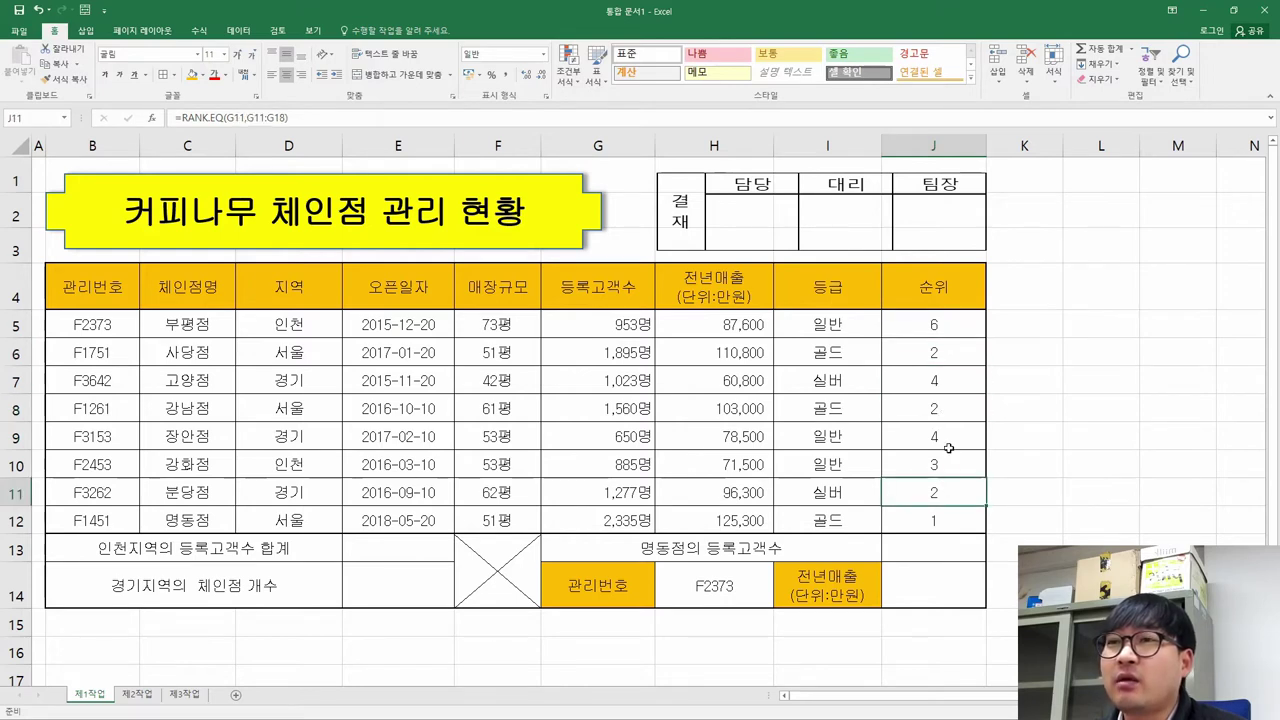
click(950, 381)
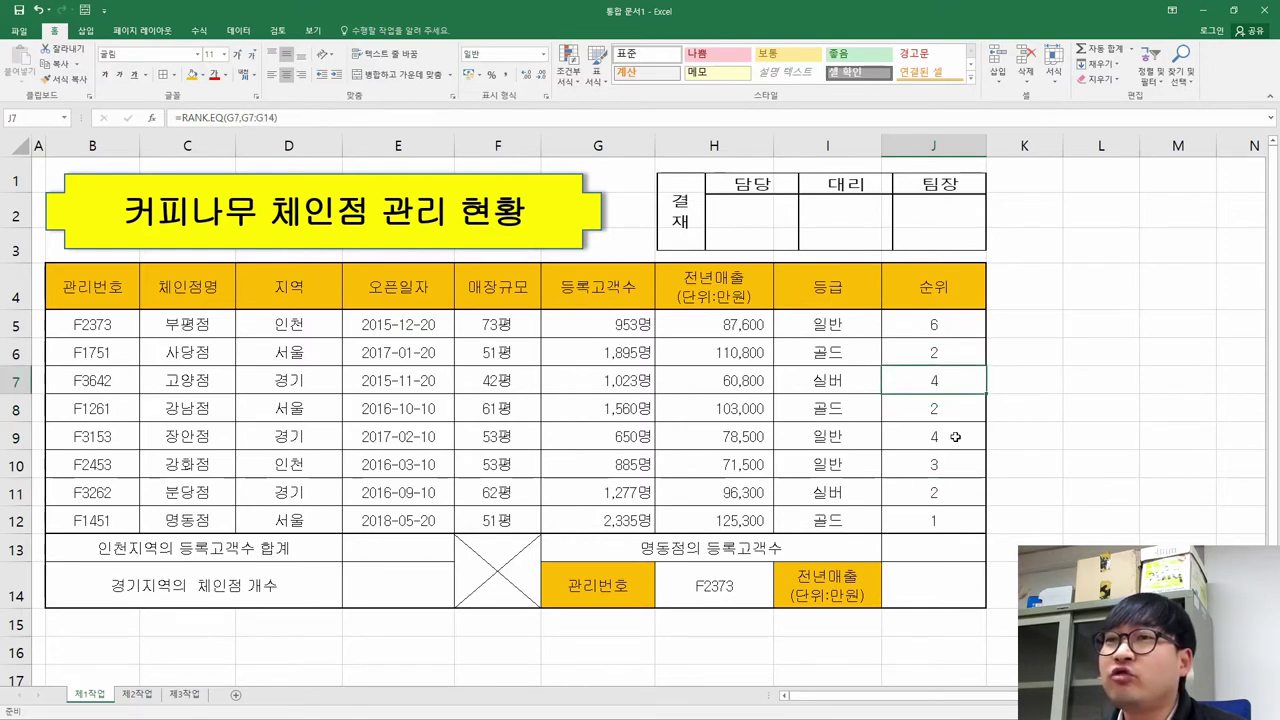
shift+click(955, 437)
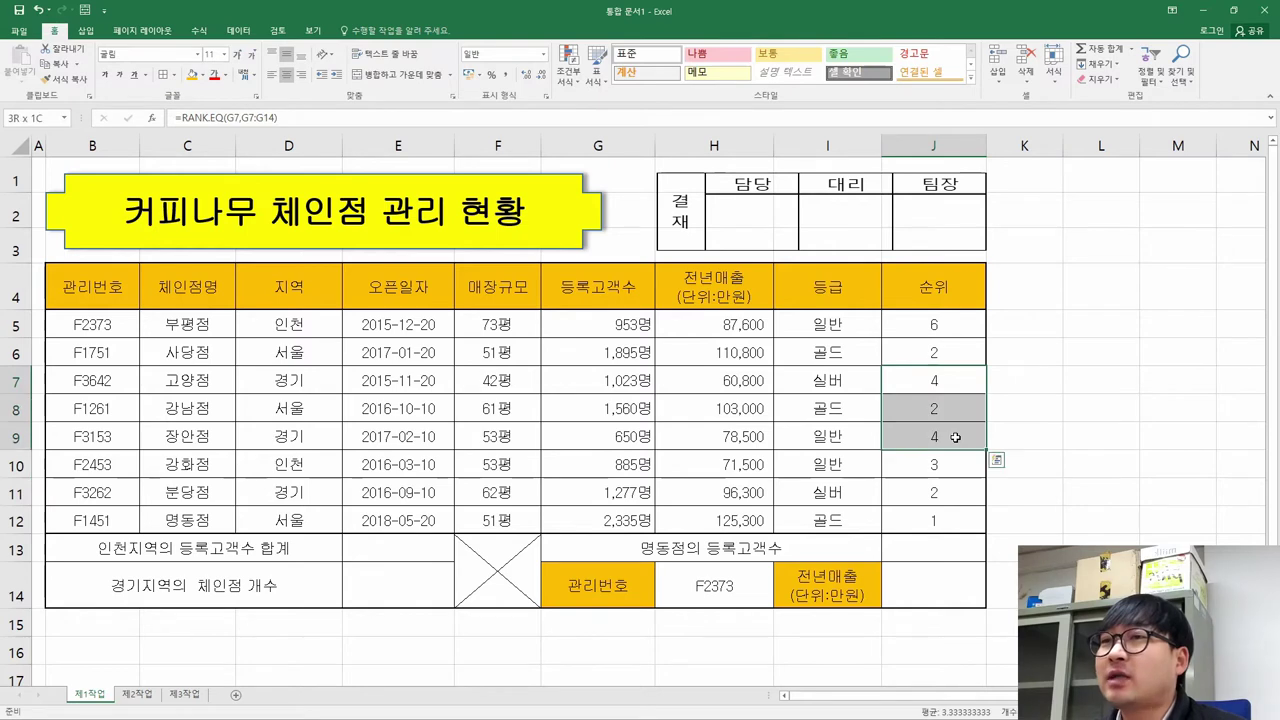
click(640, 381)
click(632, 436)
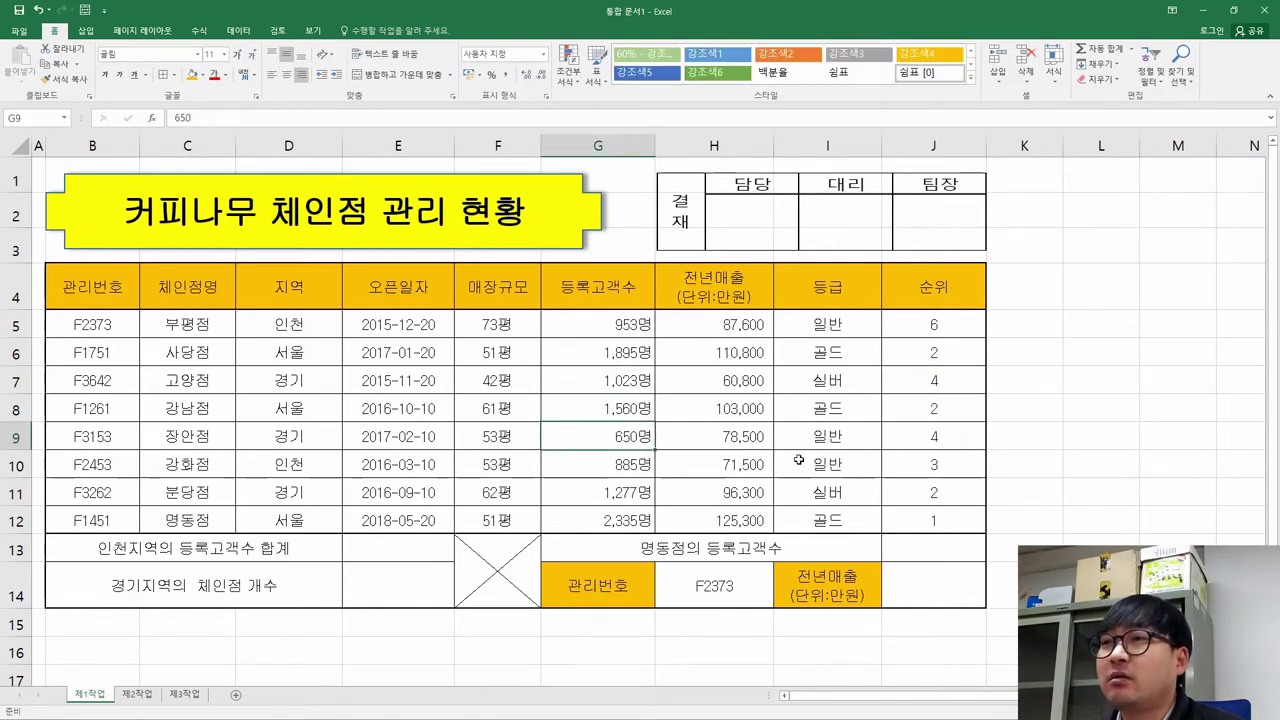
click(930, 408)
click(933, 352)
click(936, 328)
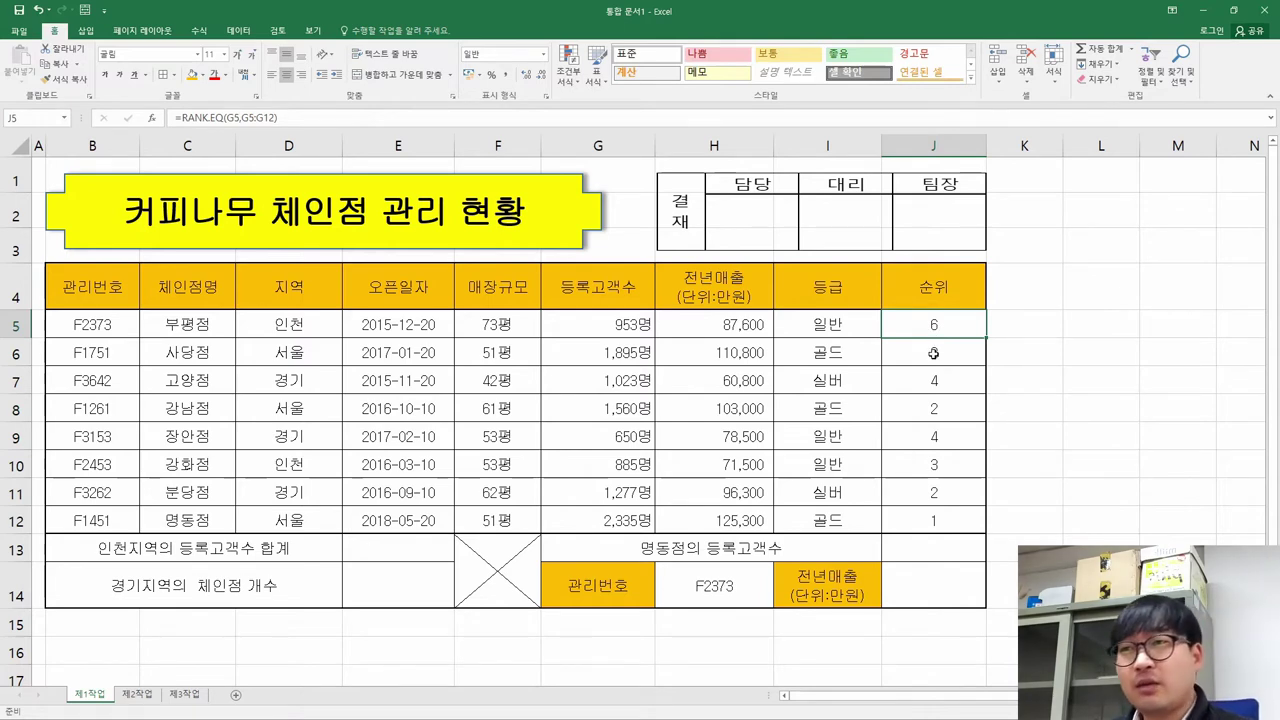
Compare the cell ranges referenced by the RANK.EQ formulas in J5 and J6
double_click(938, 326)
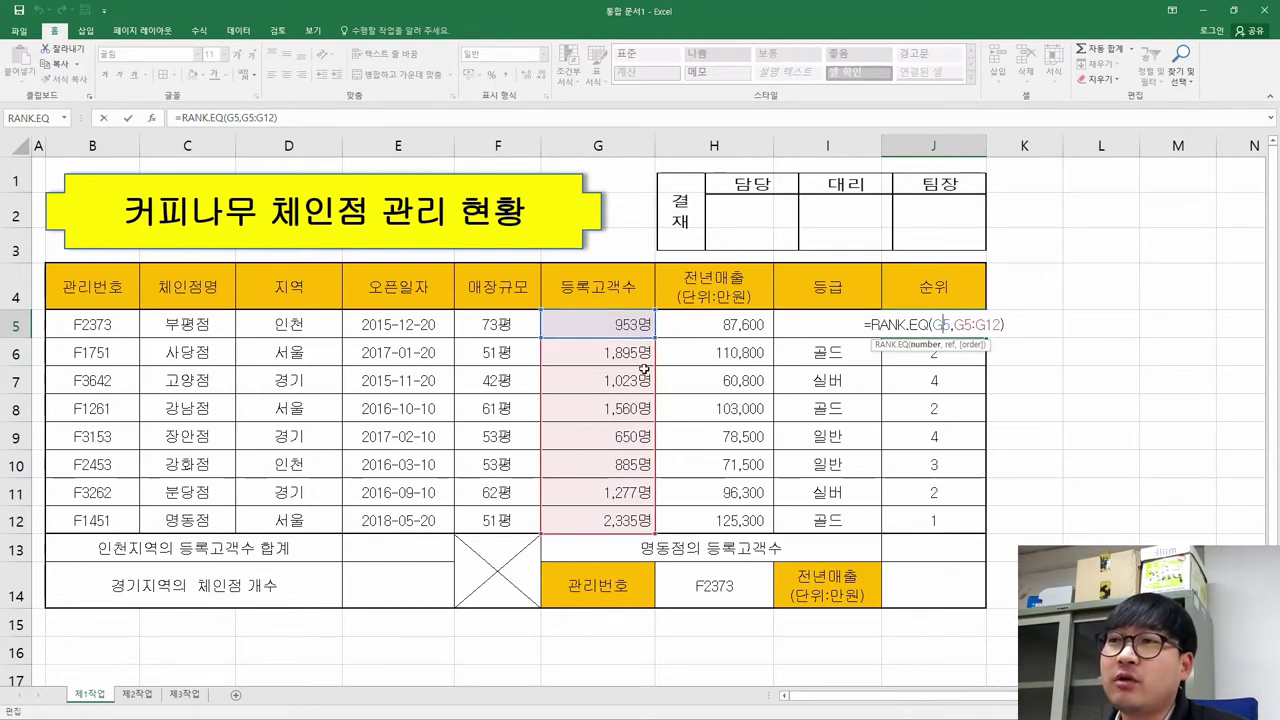
key(ctrl+Return)
double_click(922, 349)
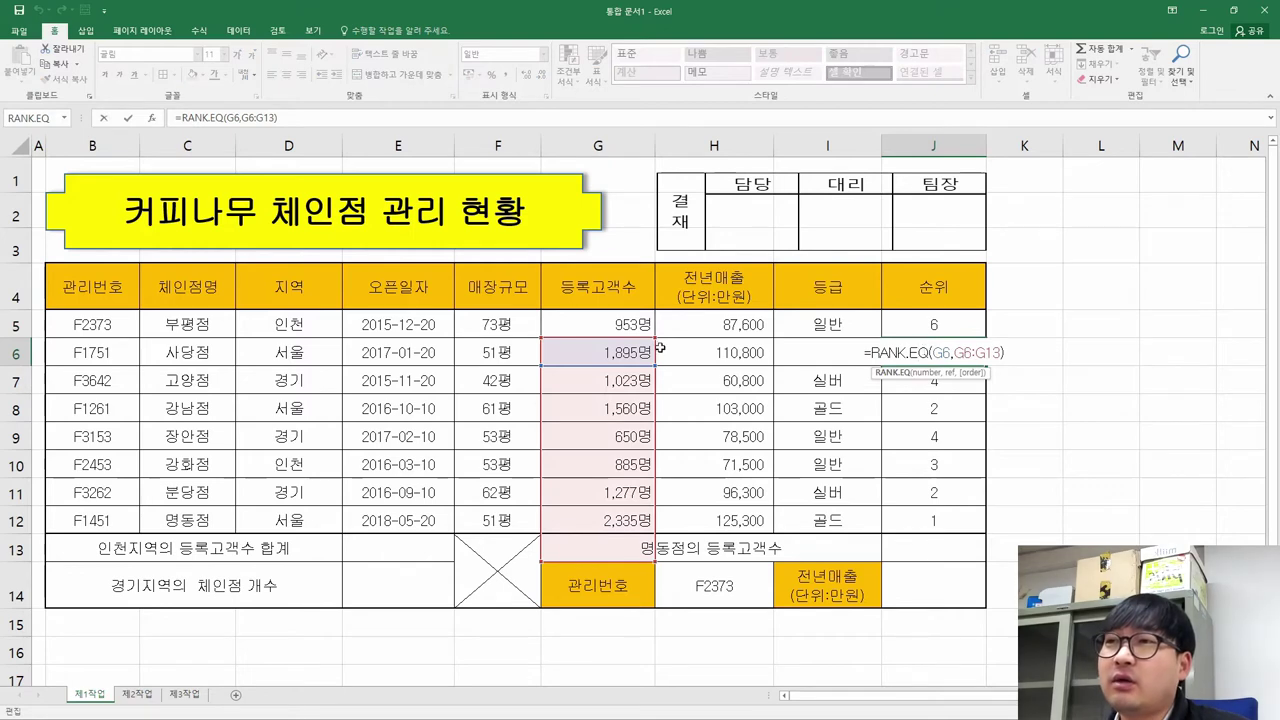
key(ctrl+Return)
Inspect how the 관리번호 reference shifts in the CHOOSE formulas of 등급 cells I5, I6 and I7
click(845, 330)
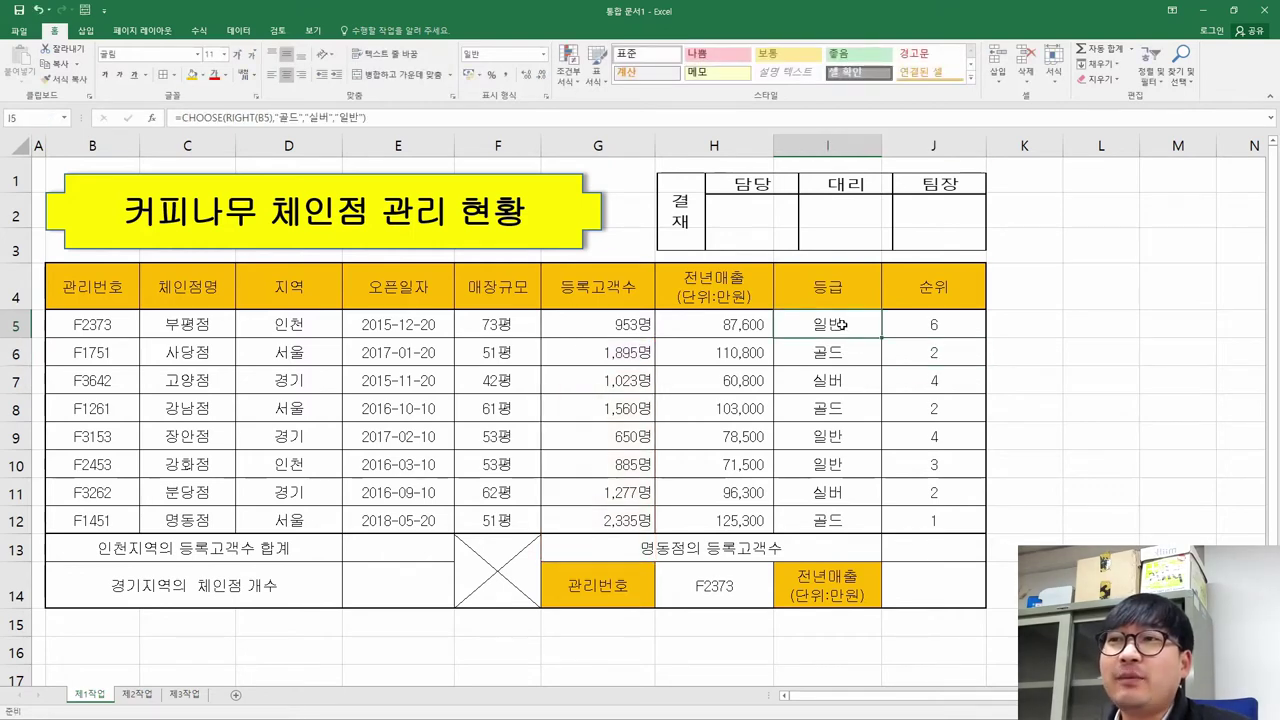
key(ctrl+v)
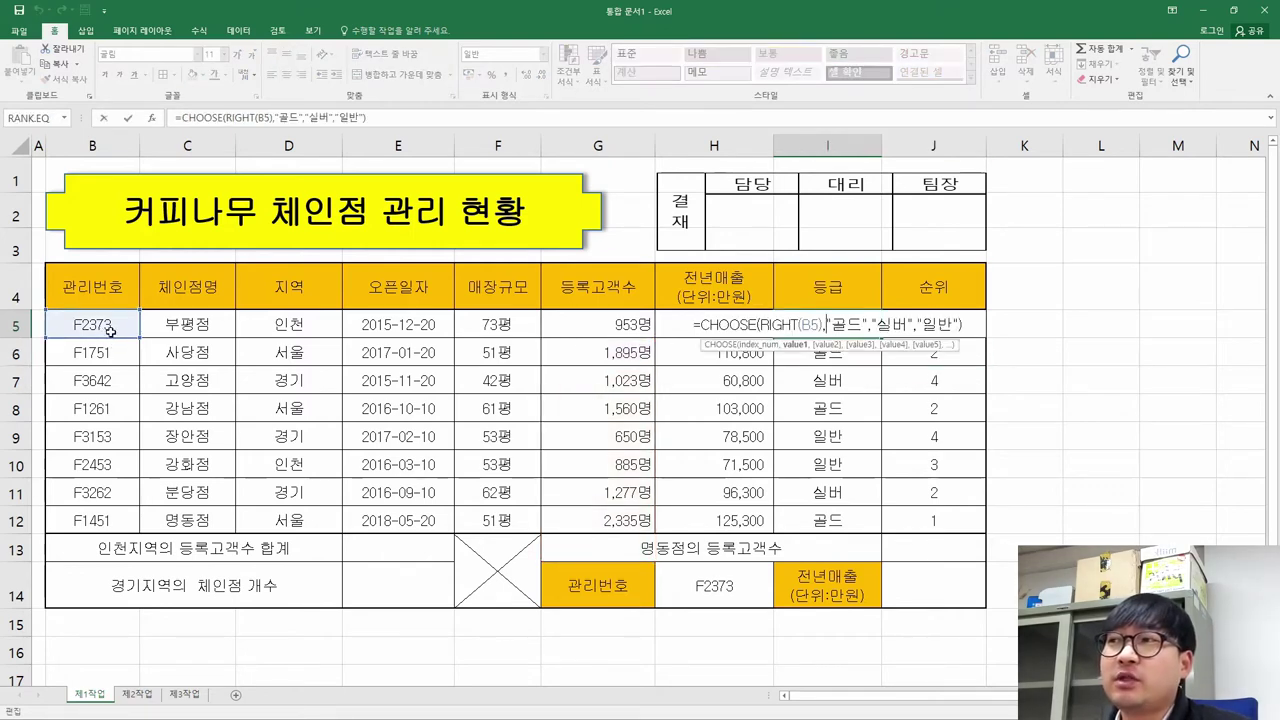
key(Return)
key(ctrl+v)
key(F2)
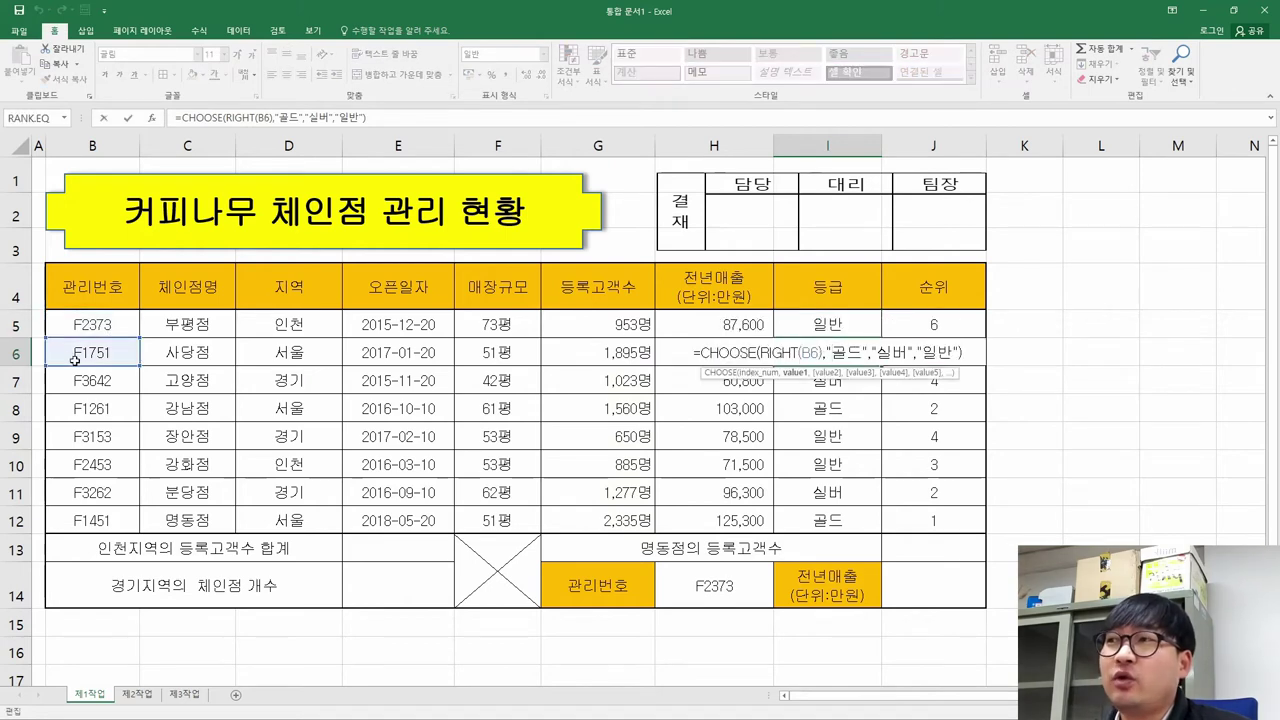
key(ctrl+Return)
double_click(827, 380)
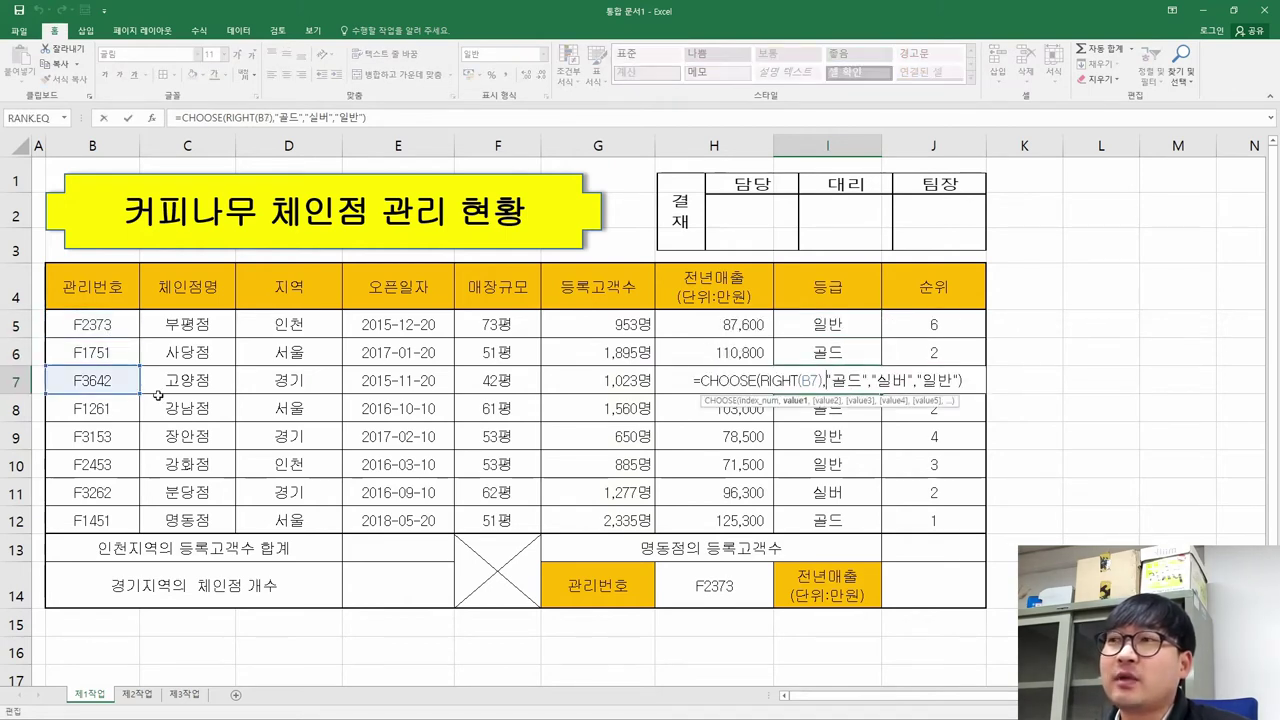
key(ctrl+Return)
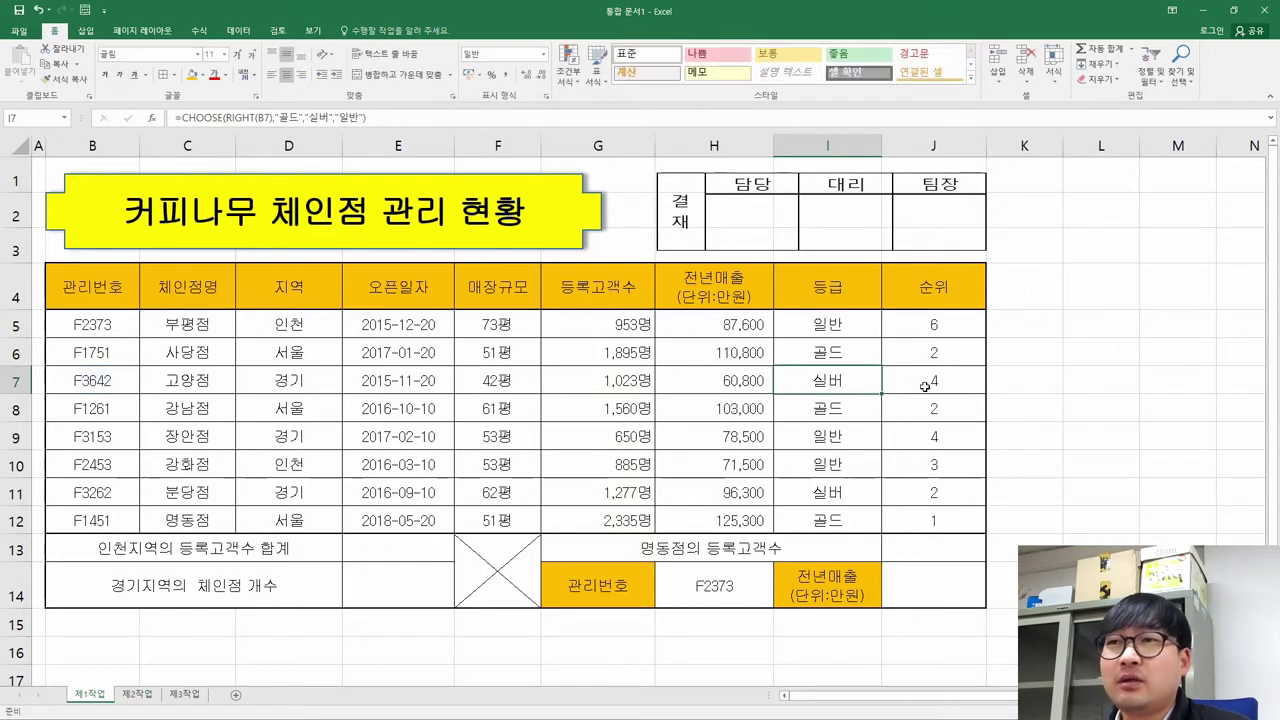
Examine how the 등록고객수 range shifts between the RANK.EQ formulas in J5, J6 and J7
click(950, 334)
double_click(950, 334)
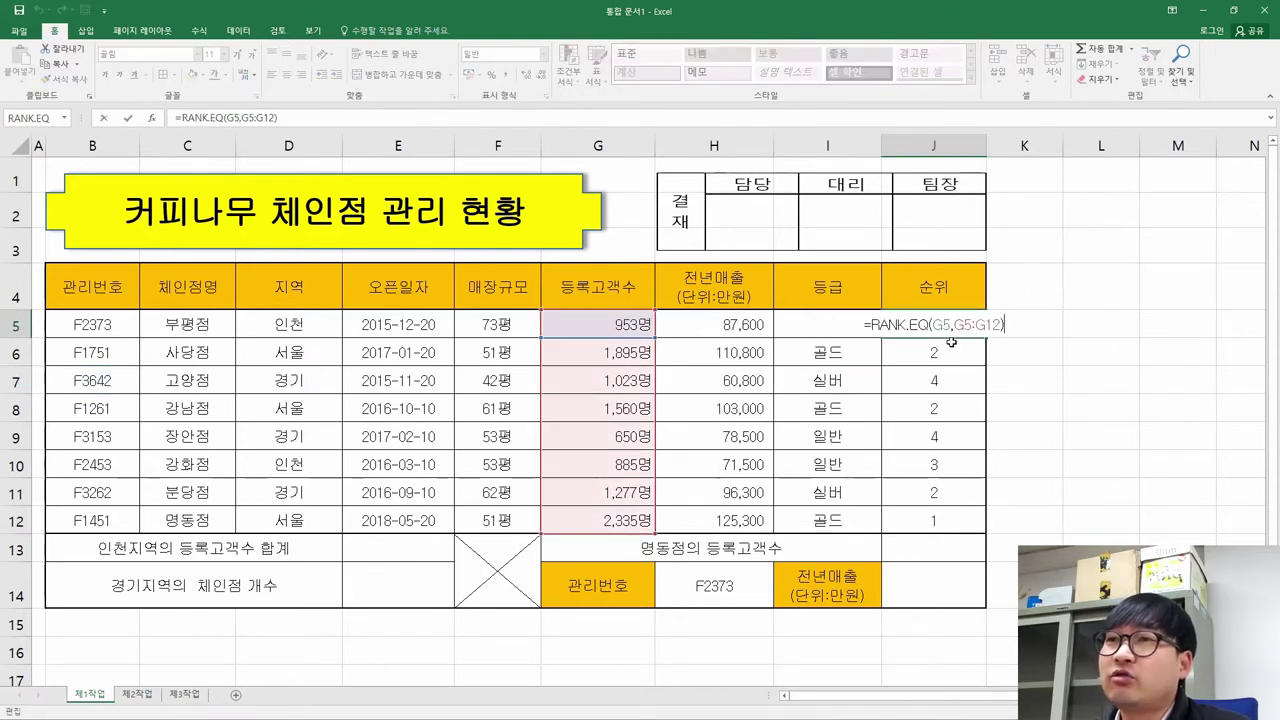
key(ctrl+Return)
double_click(952, 352)
key(ctrl+Return)
double_click(953, 384)
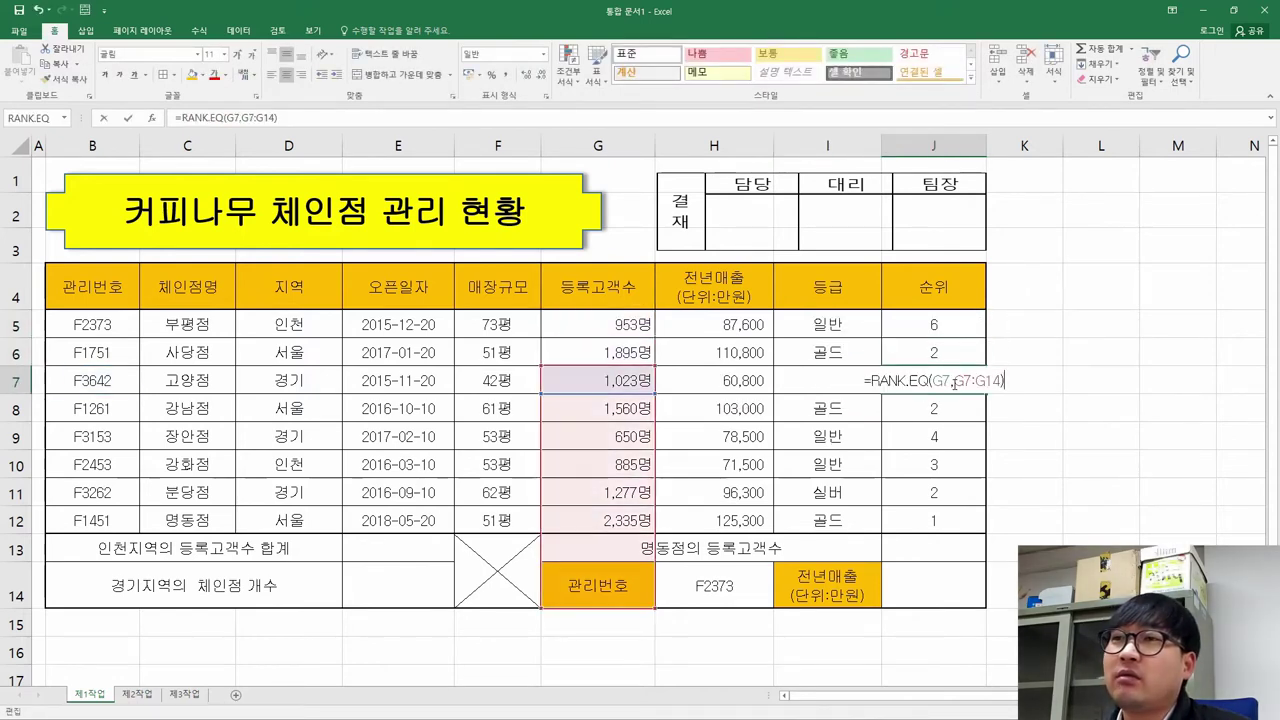
key(ctrl+Return)
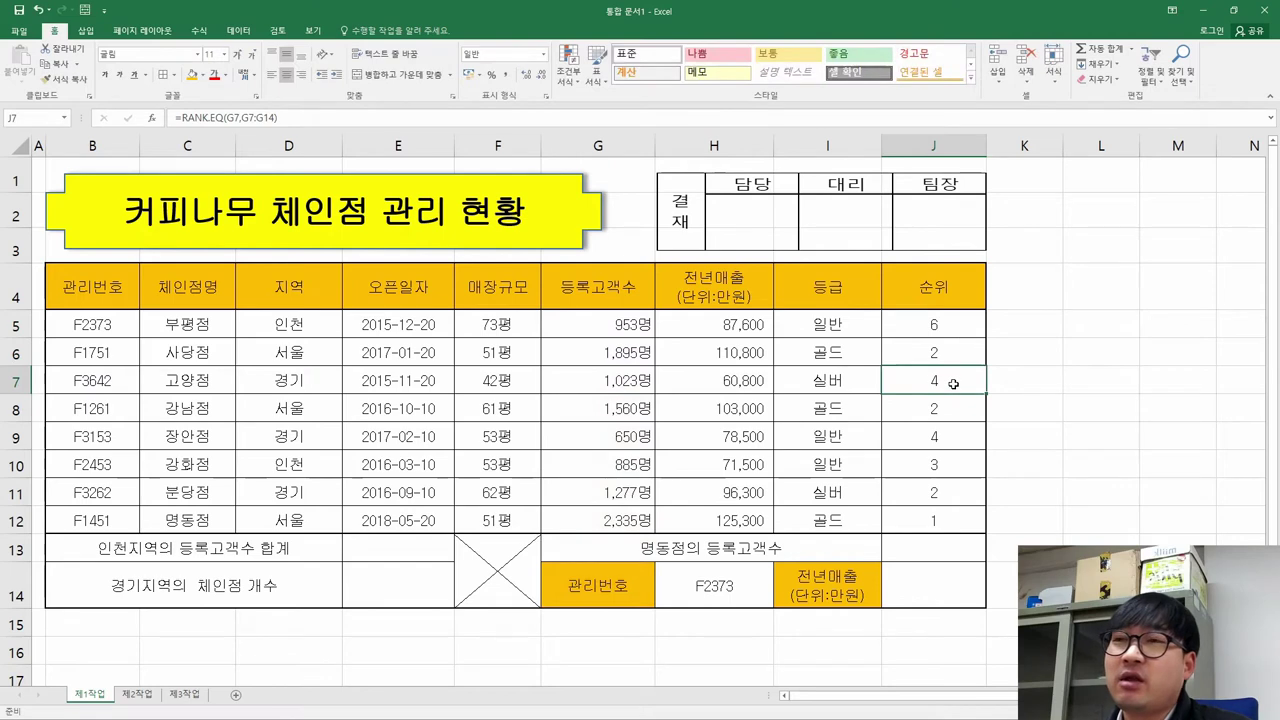
click(945, 328)
double_click(947, 330)
key(ctrl+Return)
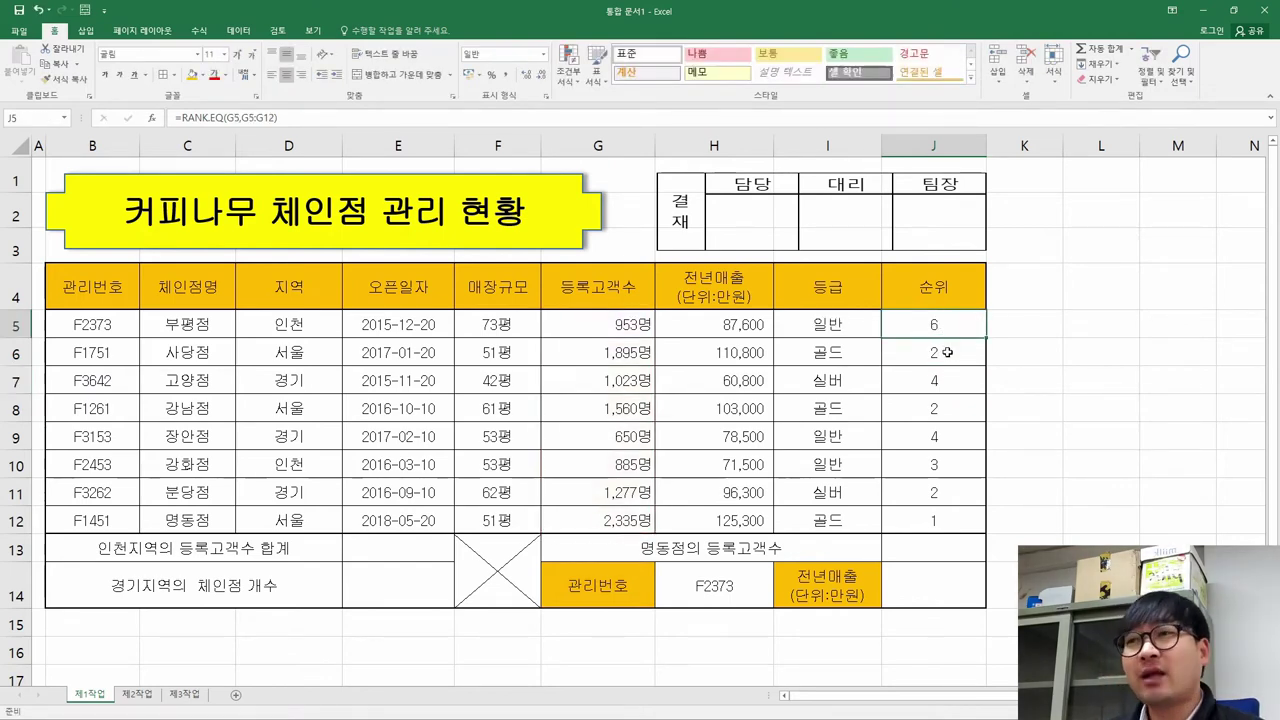
click(946, 352)
double_click(946, 334)
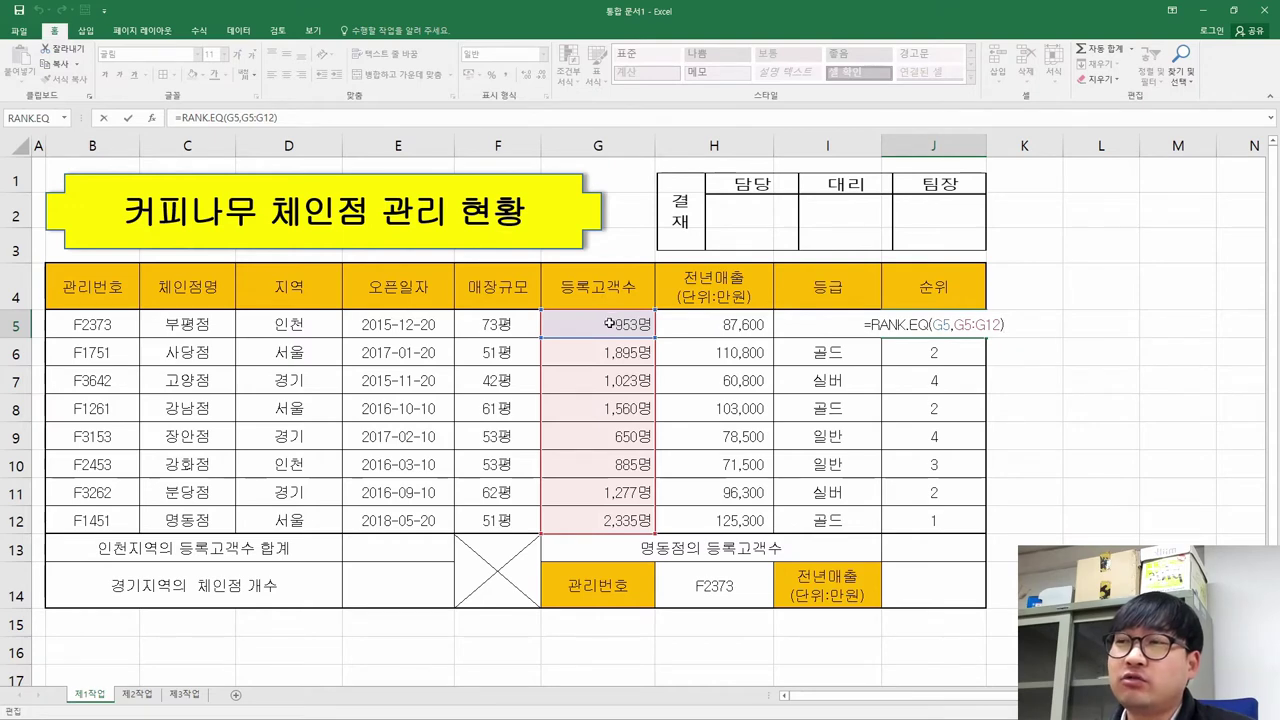
Move the ranking range in the RANK.EQ formulas of J6 and J7 to G5:G12
click(949, 359)
double_click(949, 359)
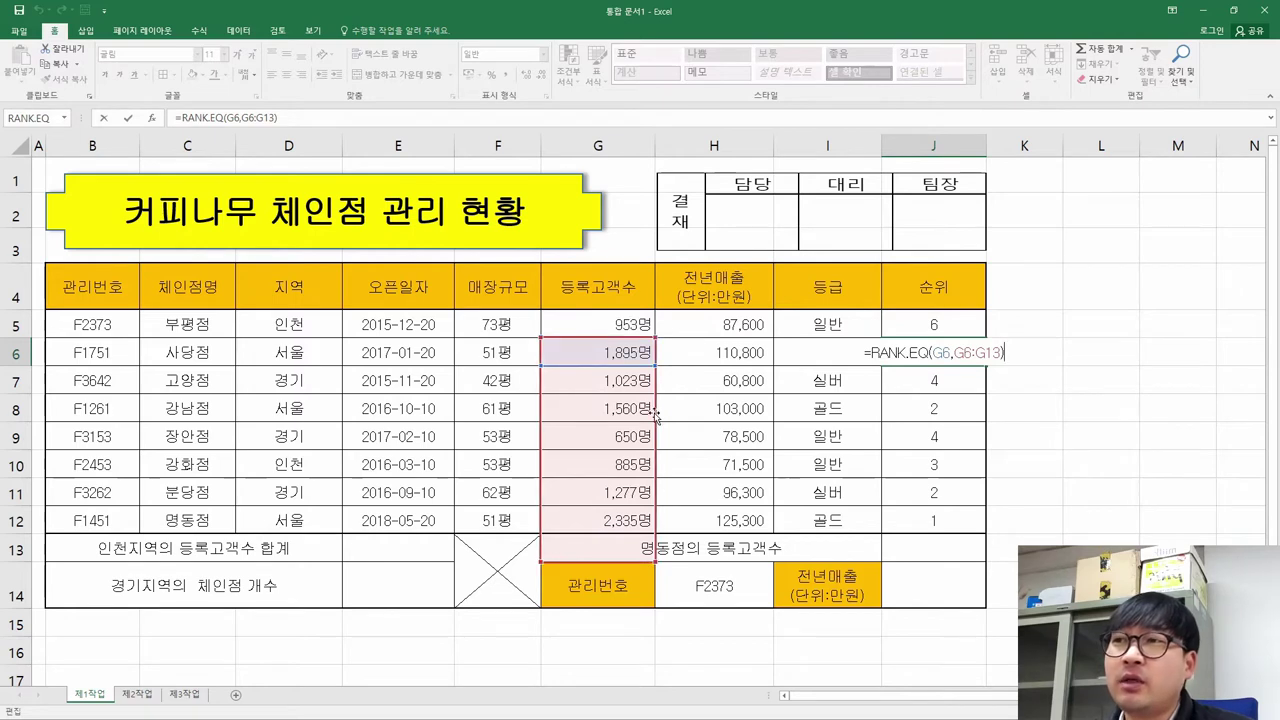
drag(656, 412, 636, 383)
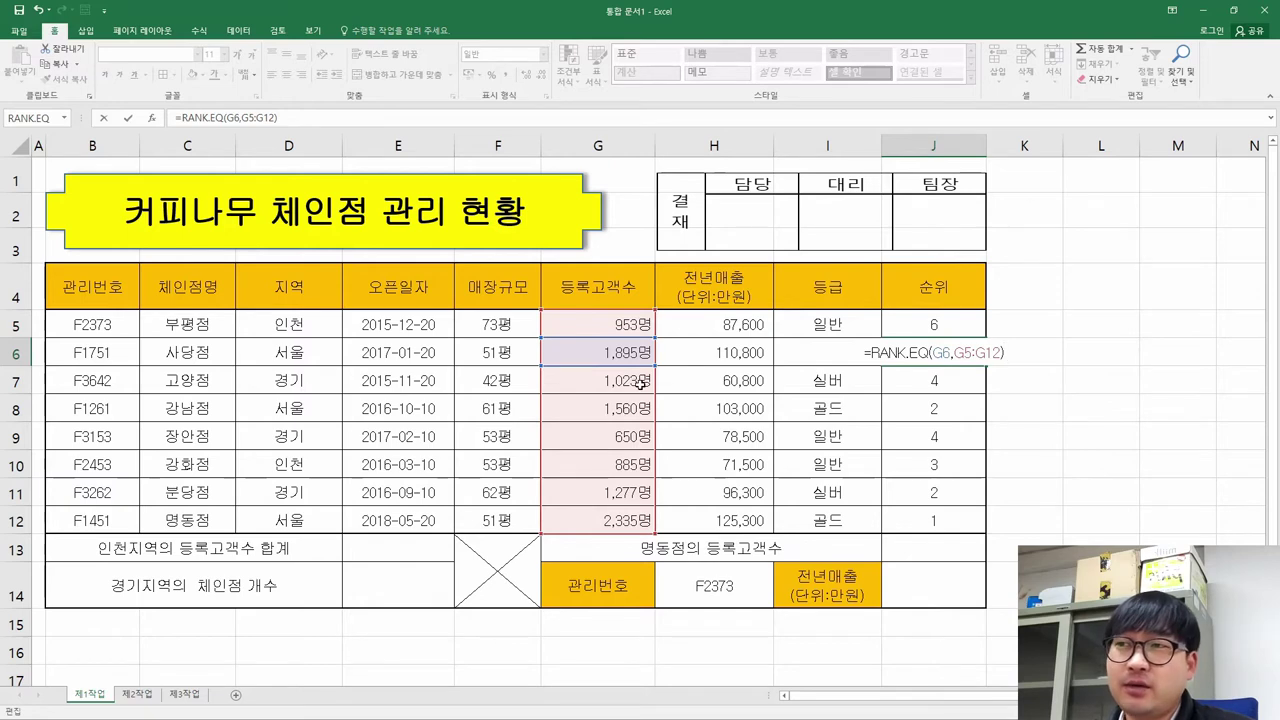
key(Return)
key(F2)
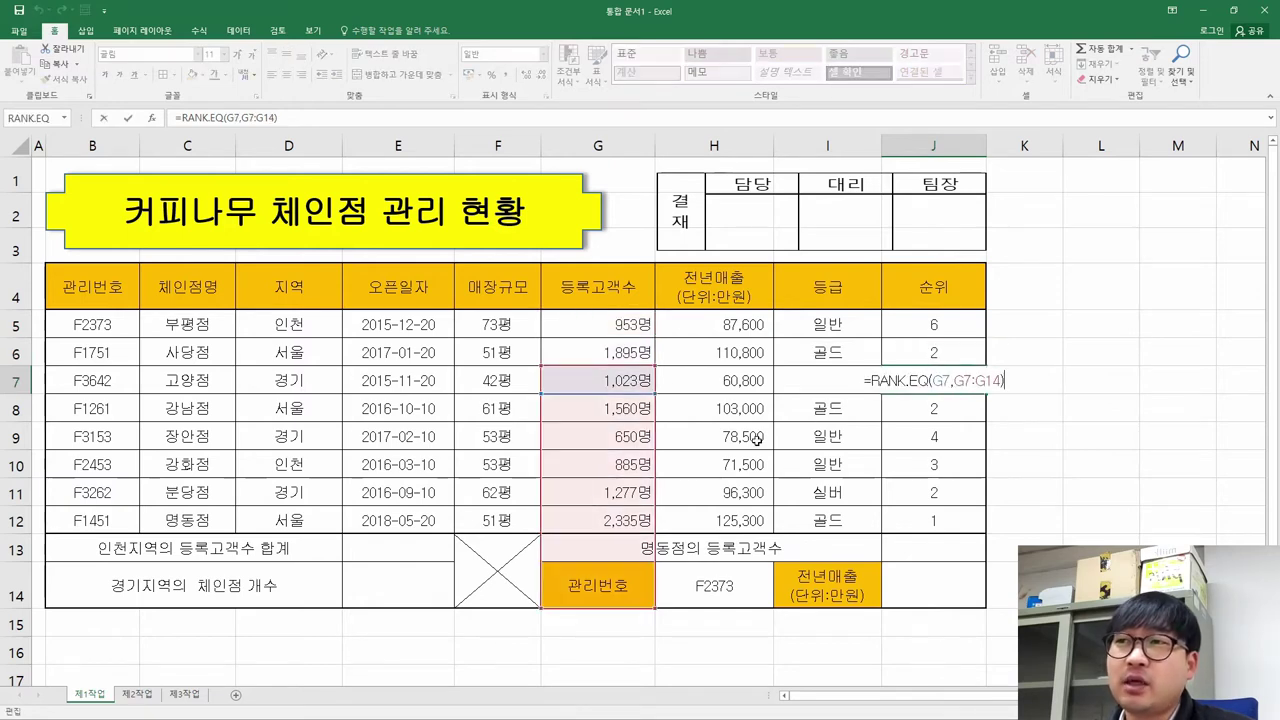
drag(656, 448, 656, 392)
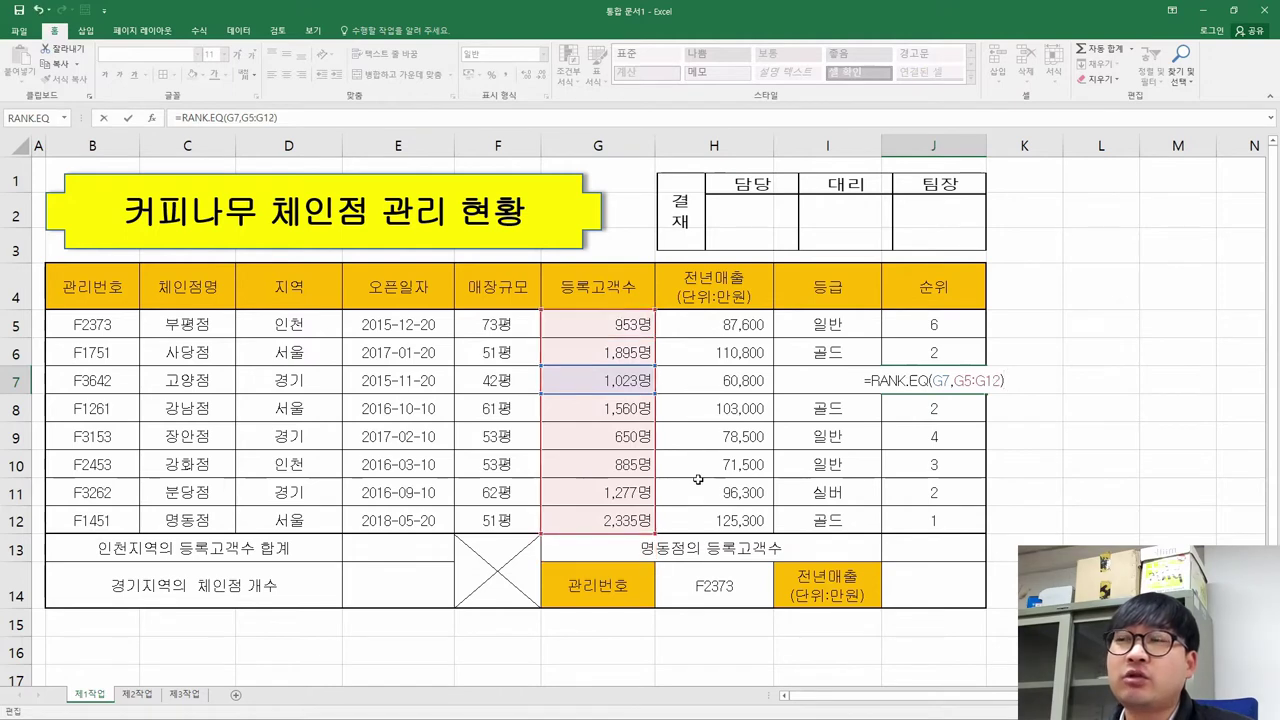
key(Return)
Clear the 순위 formulas in J6:J12, keeping the one in J5
drag(950, 347, 950, 519)
key(Delete)
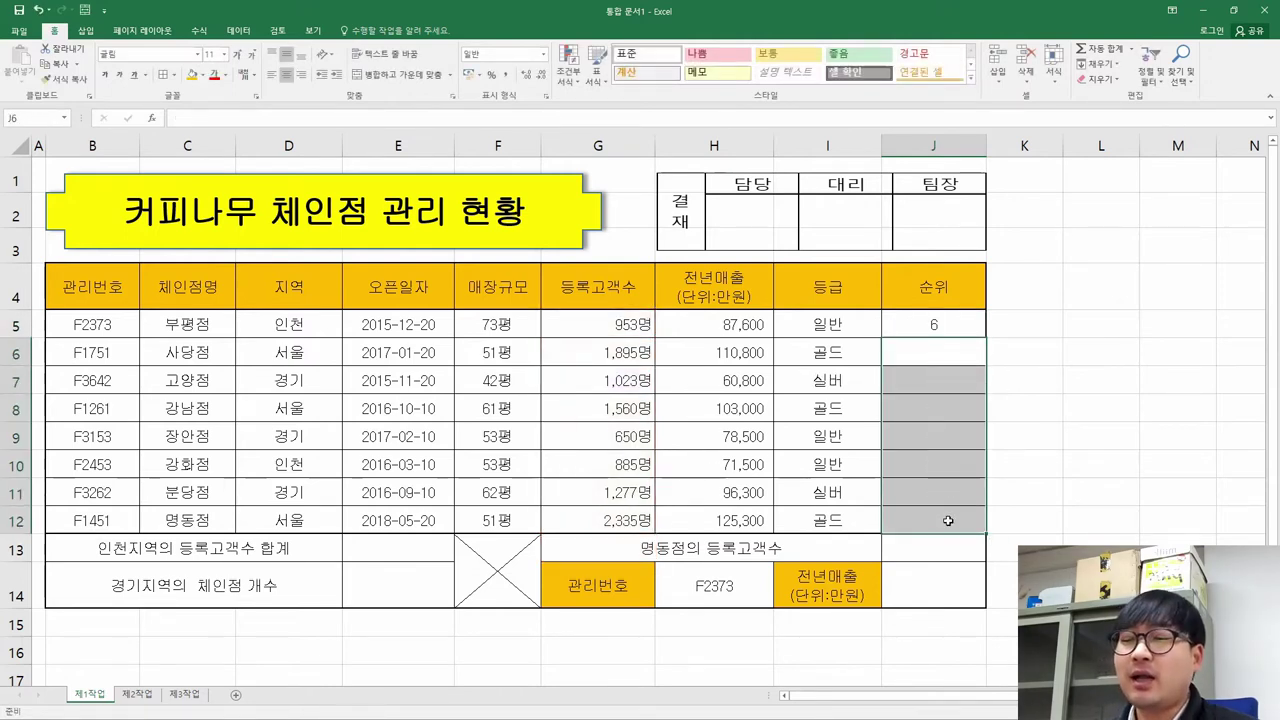
click(954, 368)
Try to make the Ref range of J5's RANK.EQ function absolute as $G$5:$G$12 in its function arguments
click(966, 320)
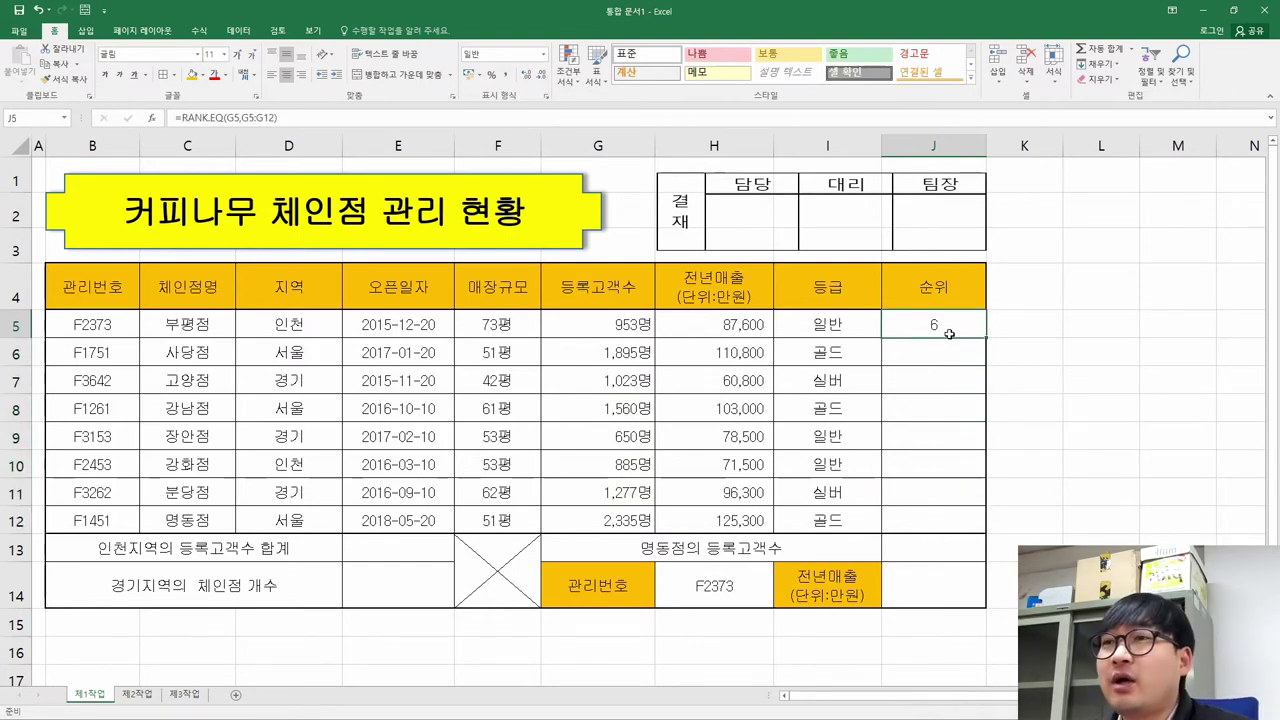
click(150, 118)
mouse_move(843, 370)
mouse_down()
mouse_move(941, 368)
mouse_move(827, 360)
mouse_up()
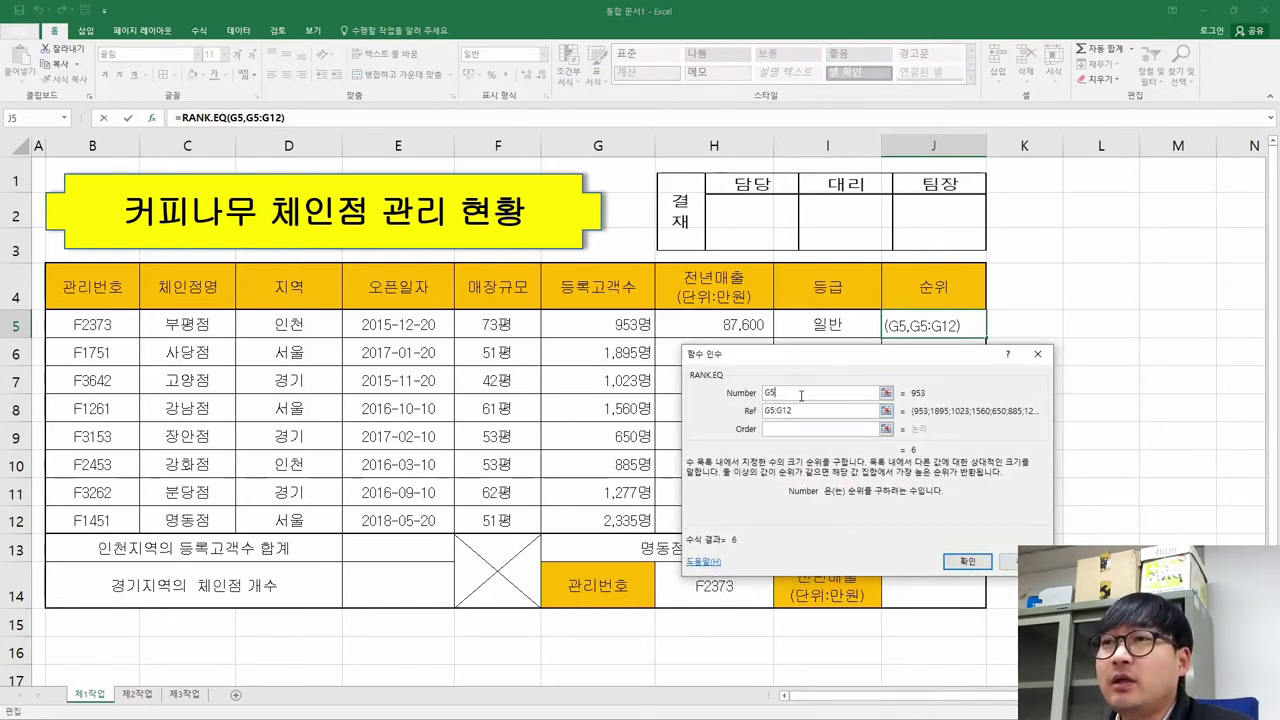
double_click(779, 394)
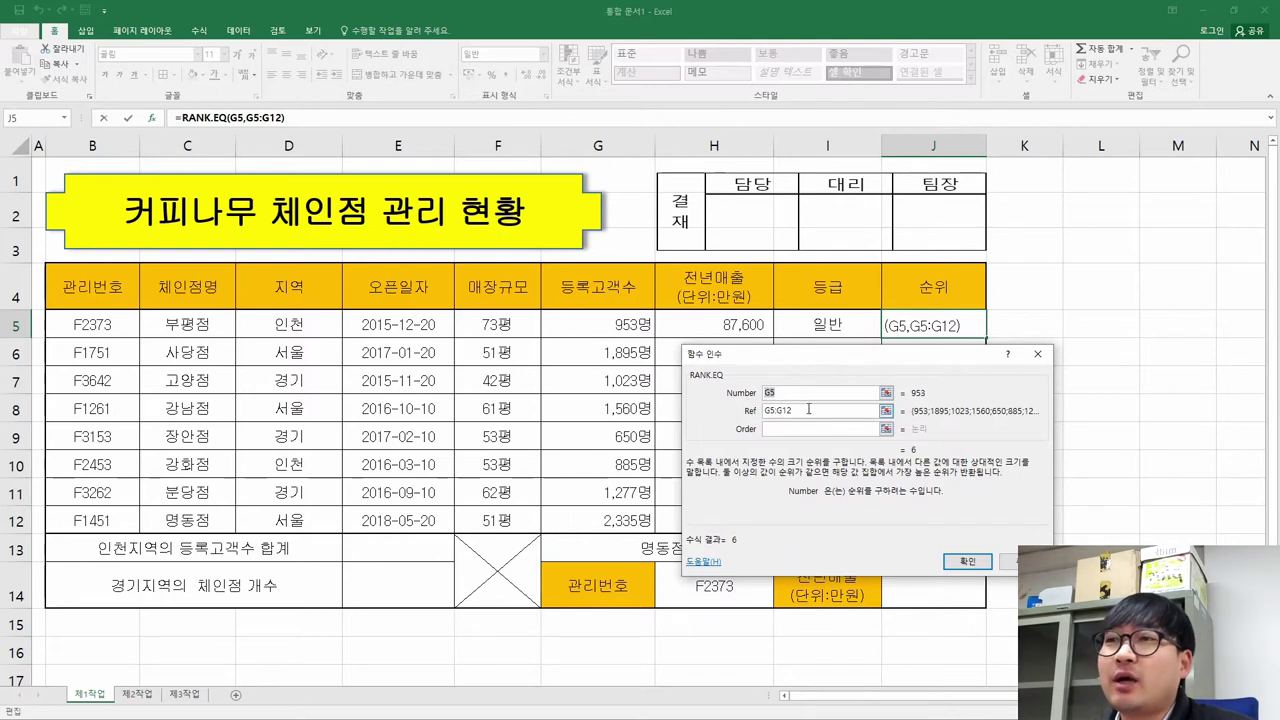
double_click(809, 408)
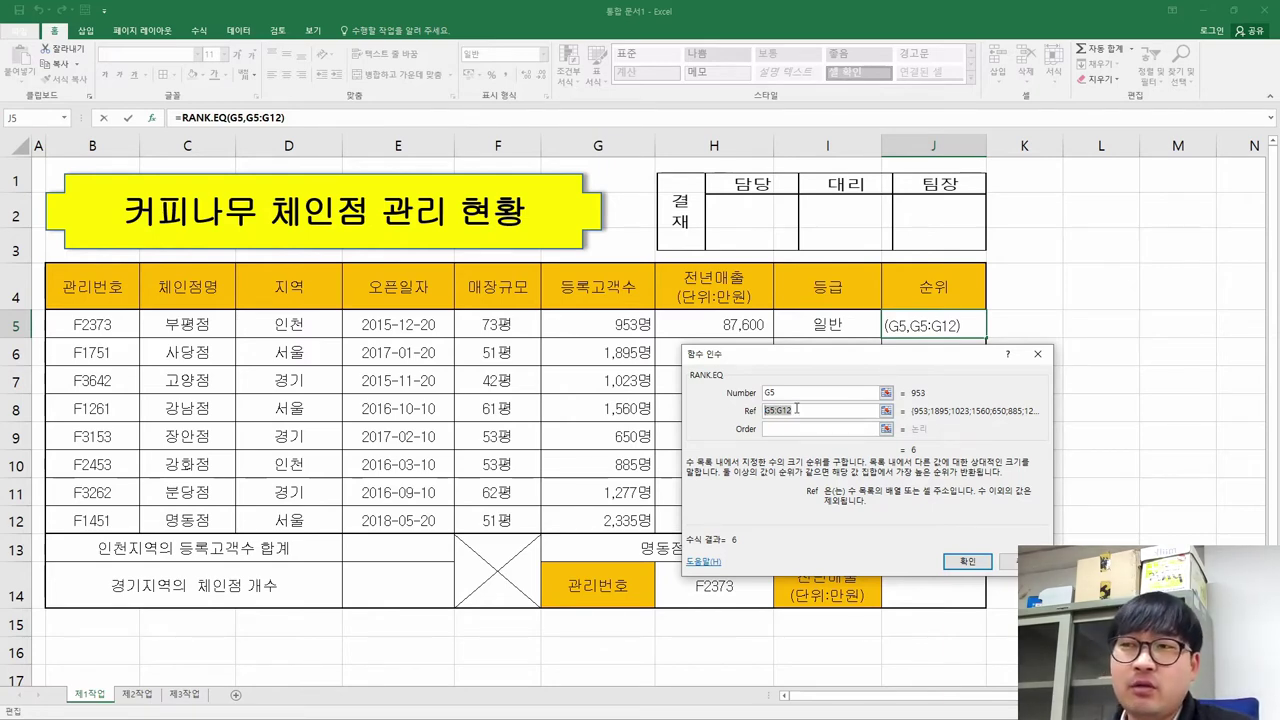
key(F4)
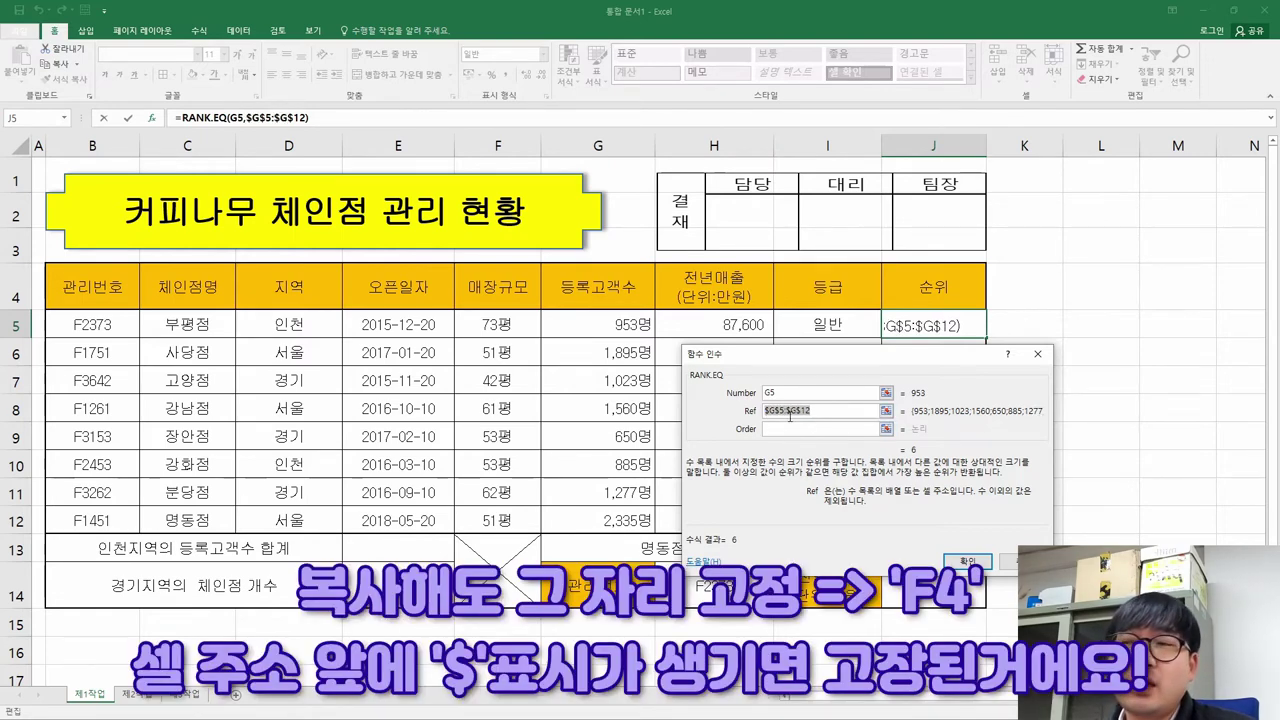
Compare the relative Number reference G5 with the absolute Ref range $G$5:$G$12, and close the function arguments
click(794, 416)
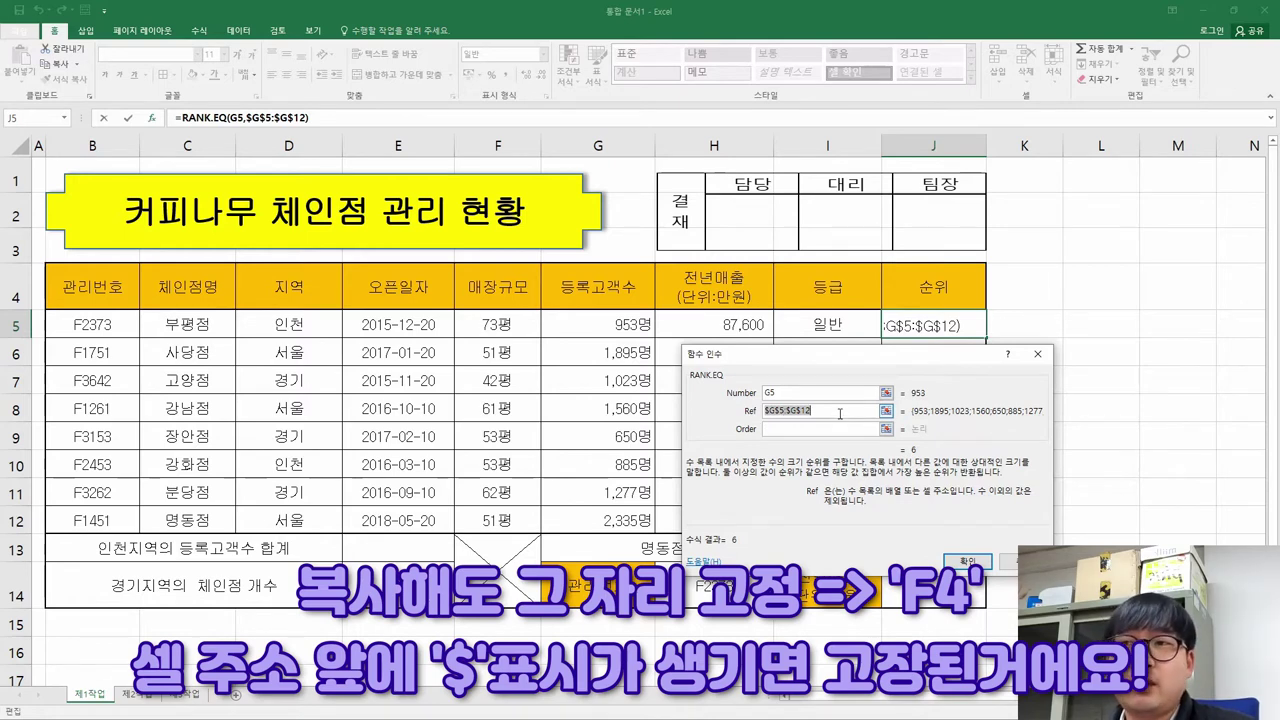
click(840, 413)
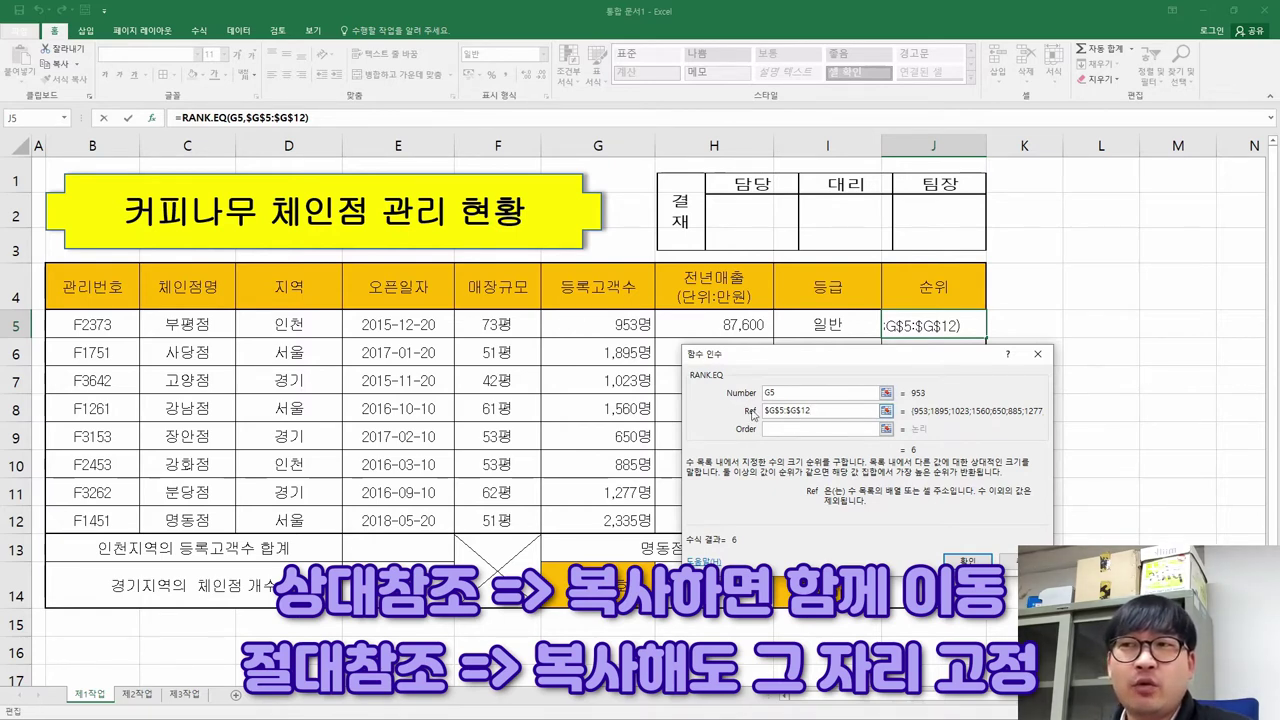
click(786, 393)
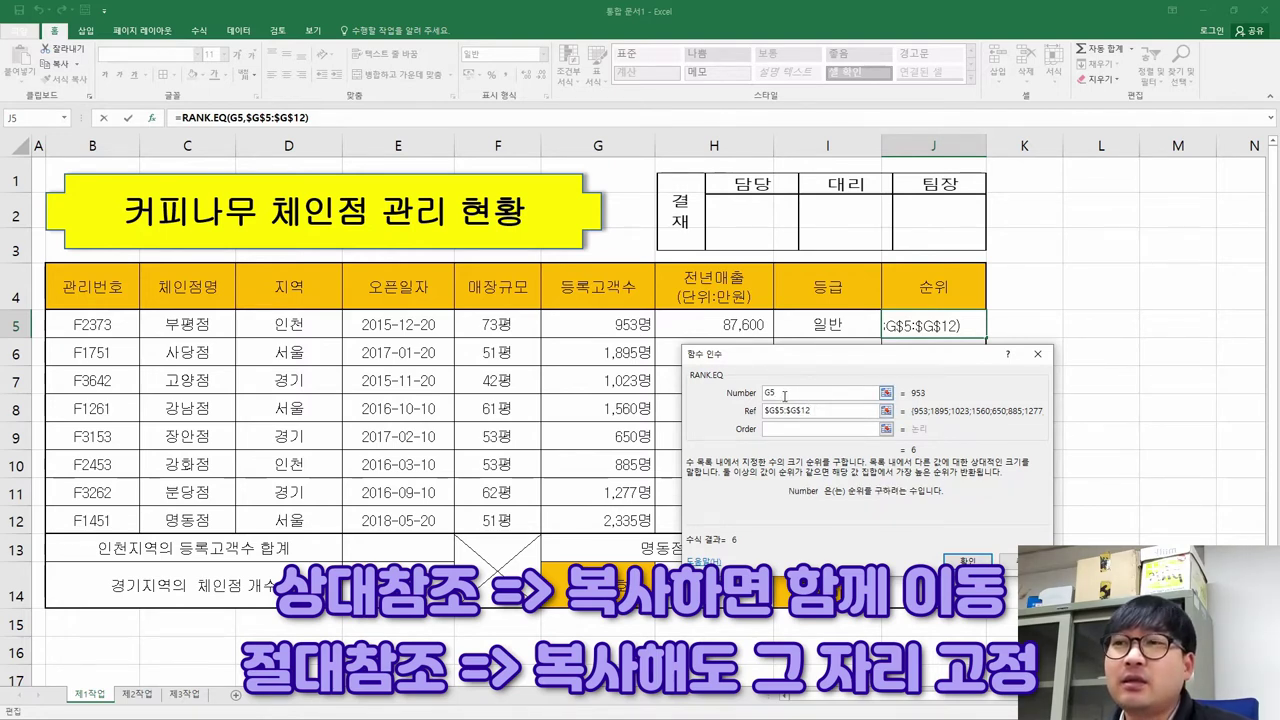
click(797, 411)
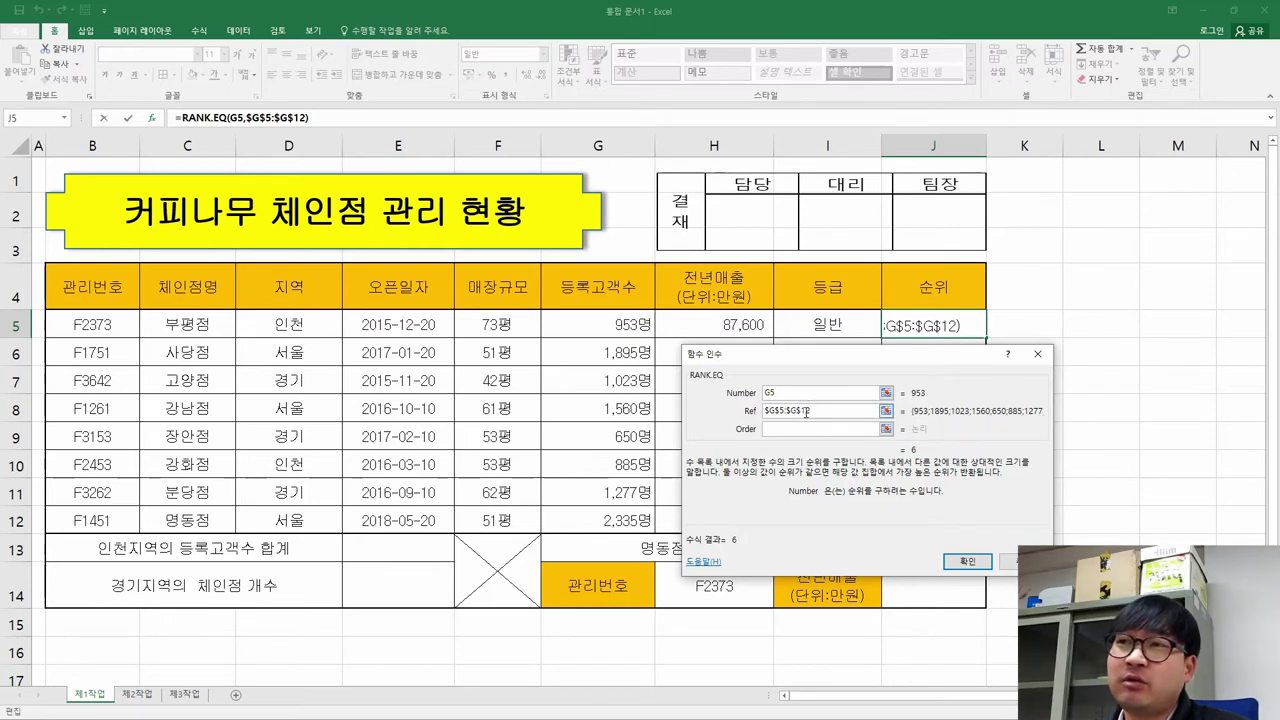
click(790, 391)
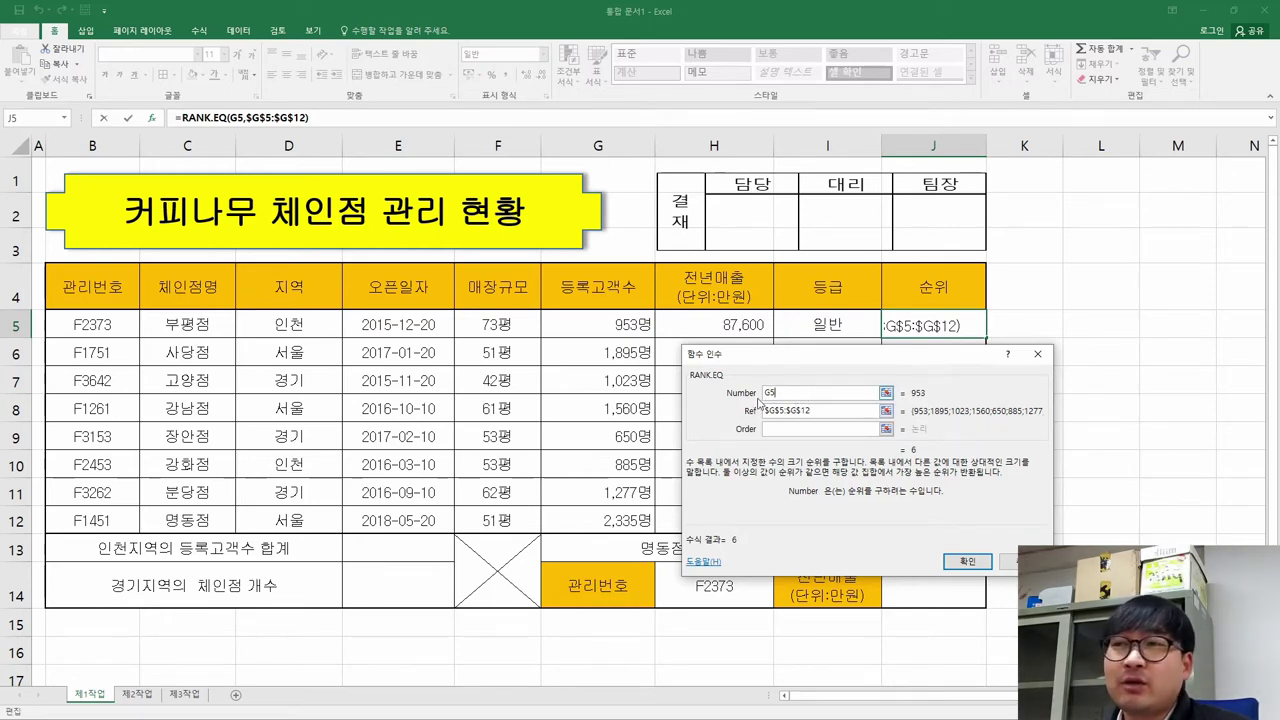
click(797, 411)
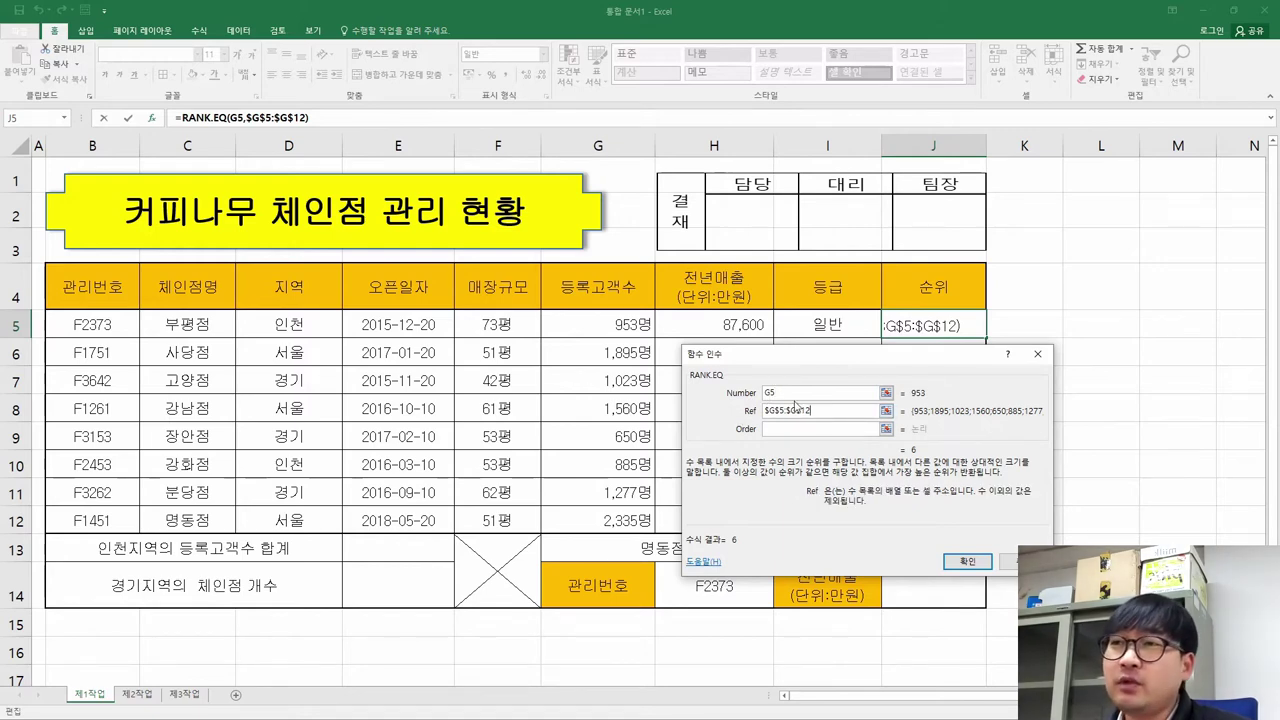
key(Return)
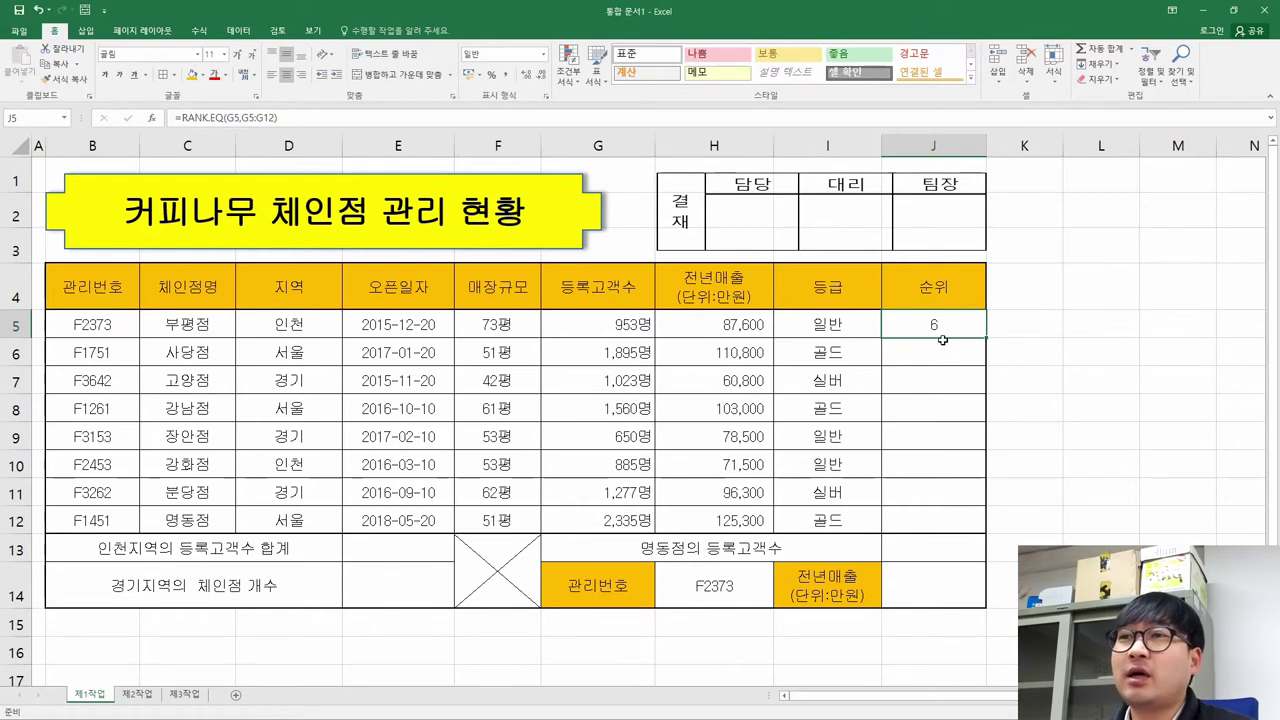
Check the range in J5's rank formula and copy the formula into J6:J12
double_click(940, 330)
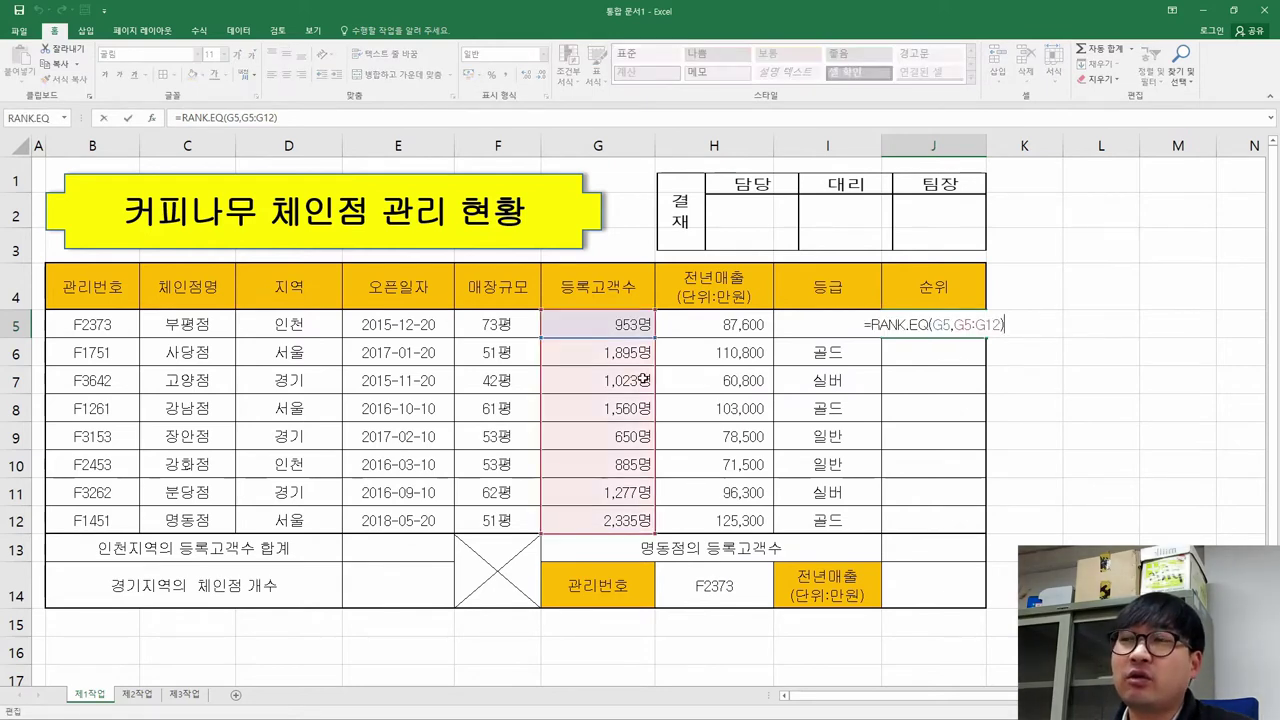
key(Escape)
key(ctrl+c)
drag(940, 352, 945, 520)
right_click(931, 481)
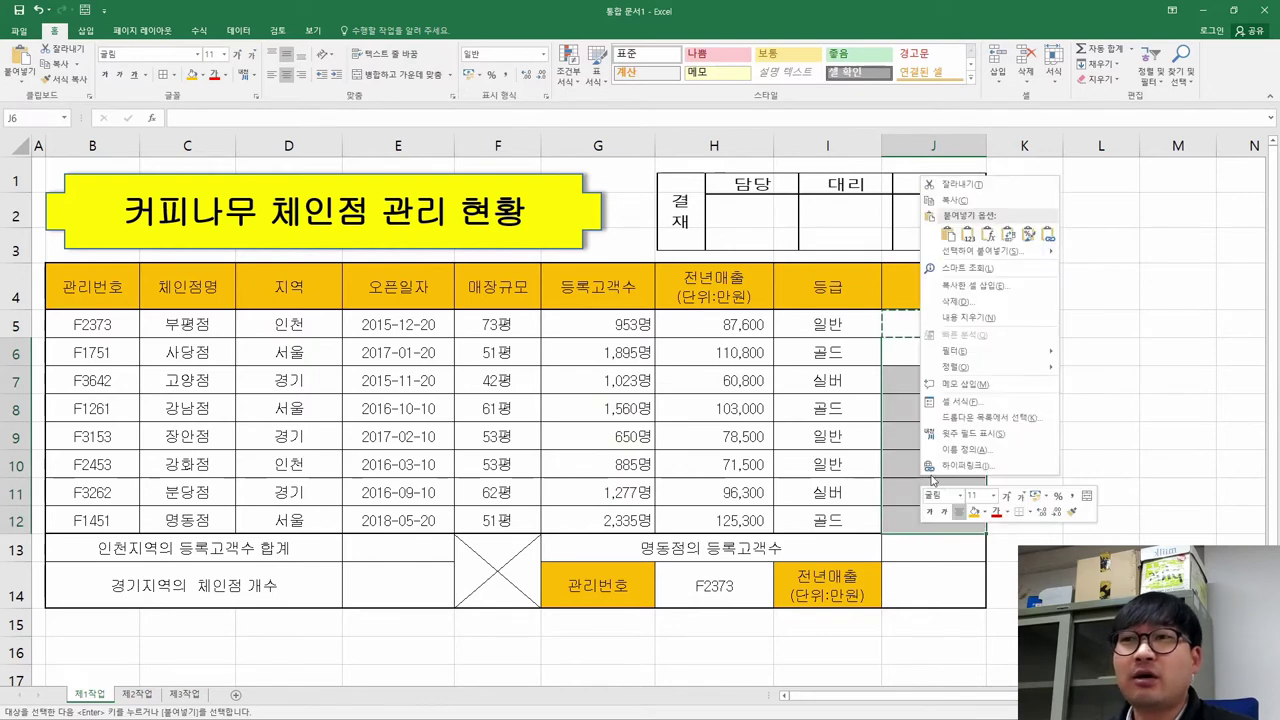
click(947, 233)
click(945, 408)
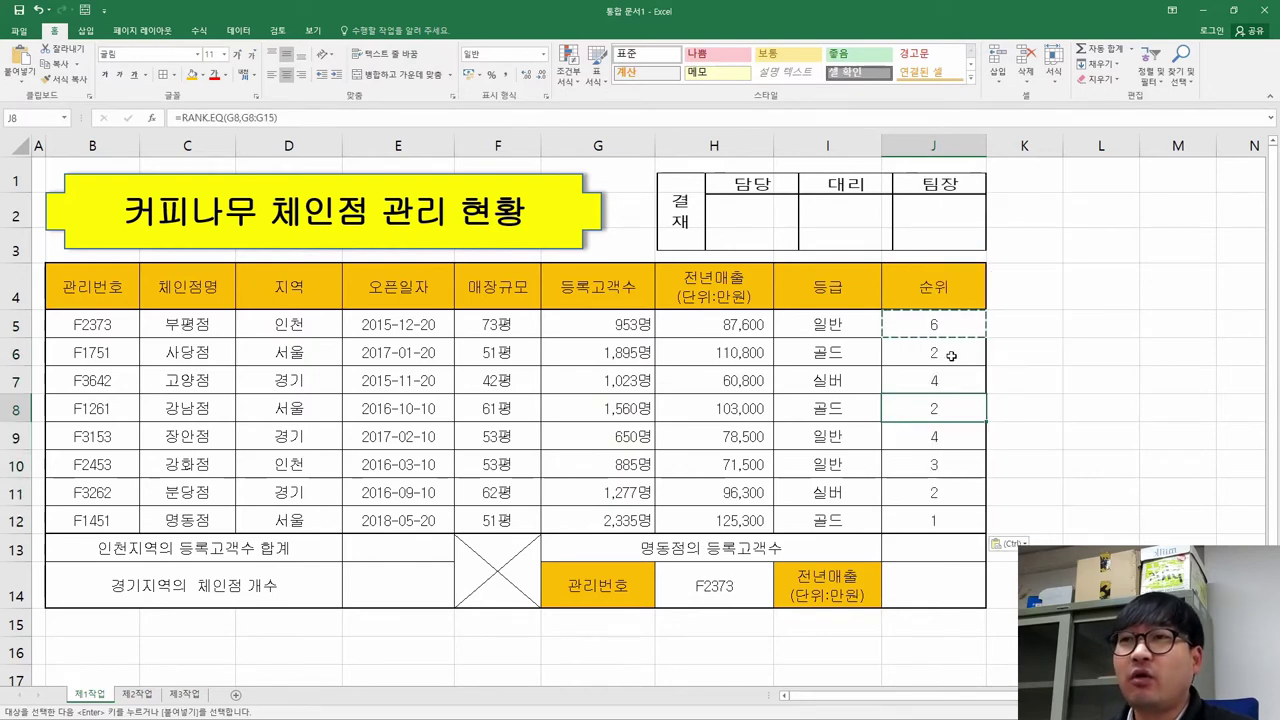
Correct the ranking range to G5:G12 individually in the RANK.EQ formulas of J6, J7 and J8
double_click(951, 356)
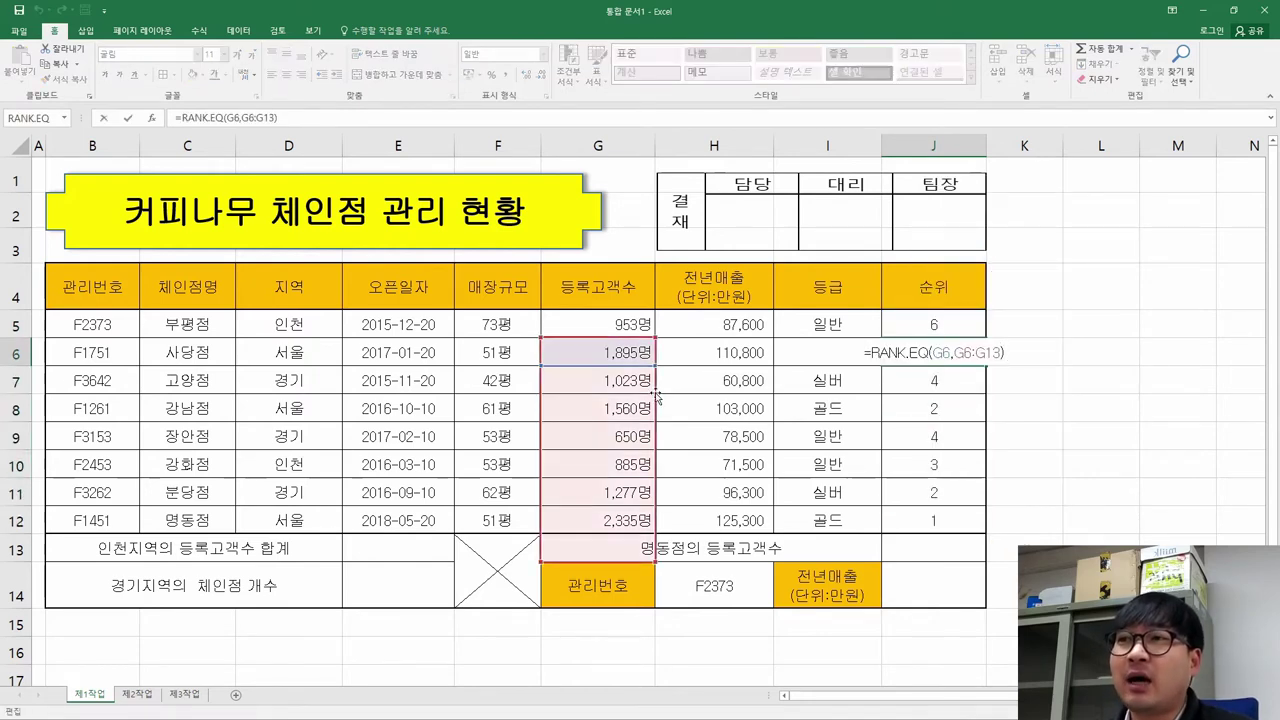
drag(658, 398, 655, 366)
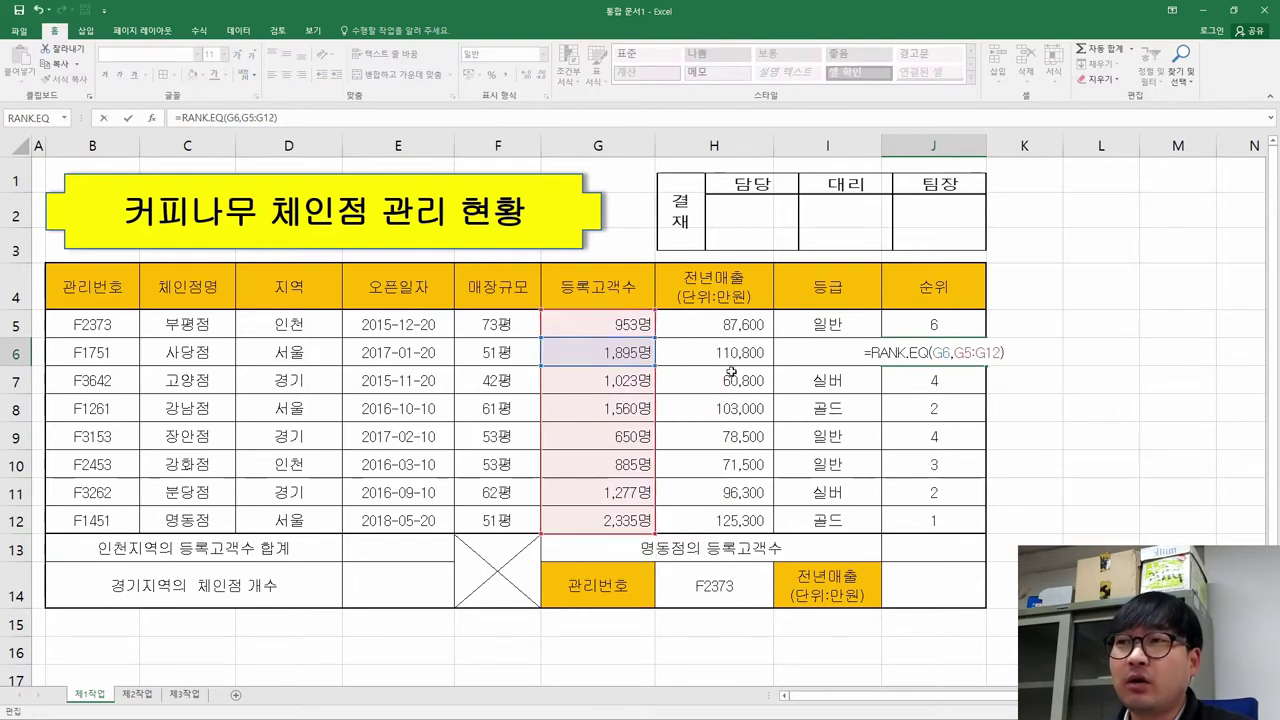
key(Return)
double_click(912, 385)
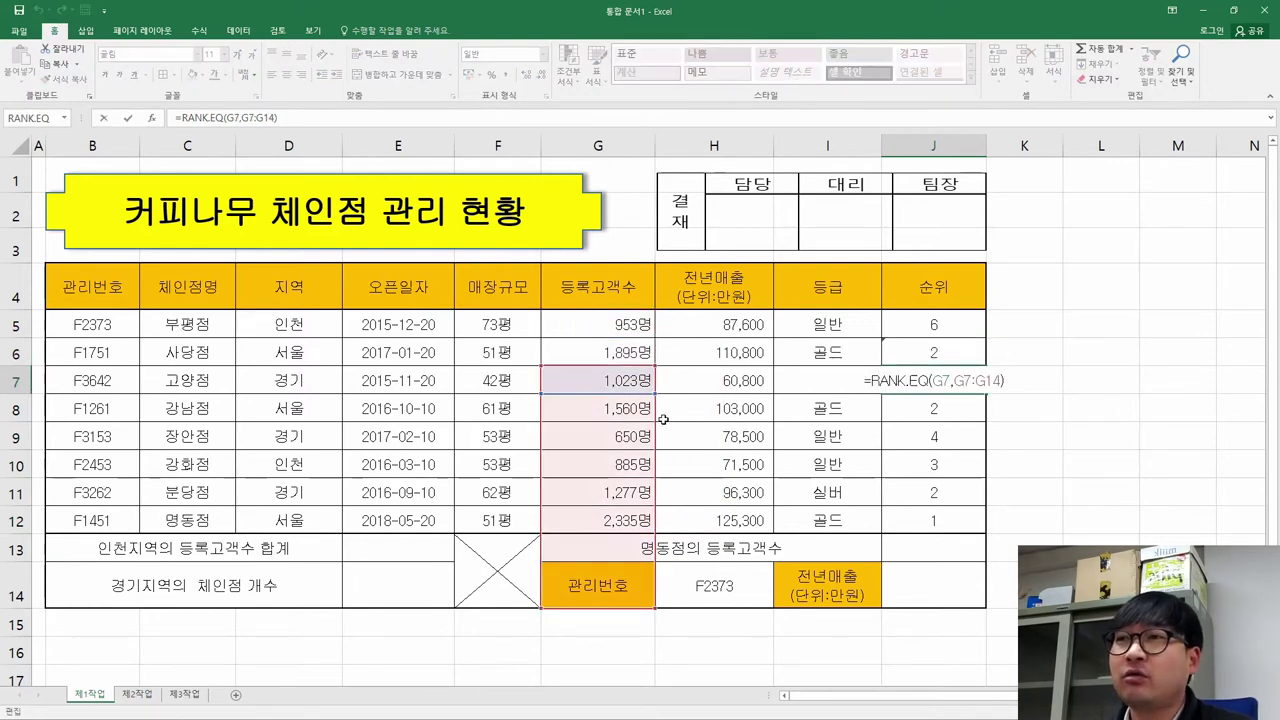
drag(658, 421, 655, 365)
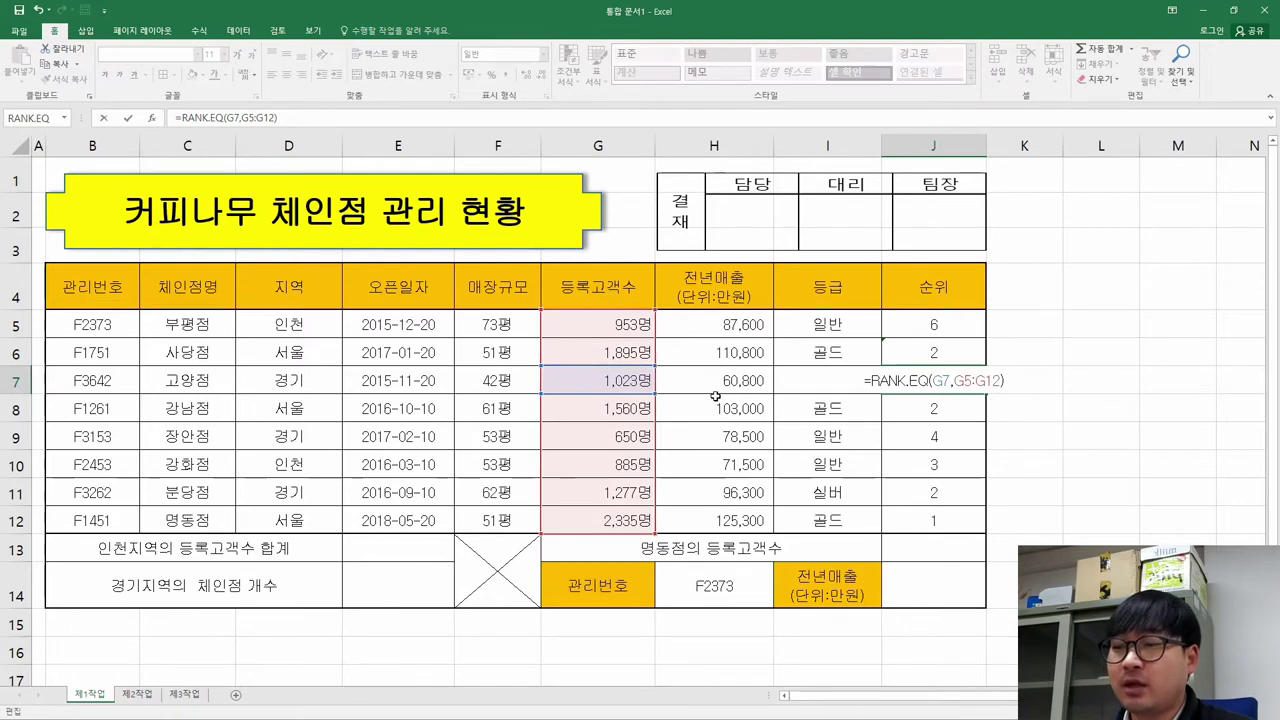
key(Return)
double_click(934, 417)
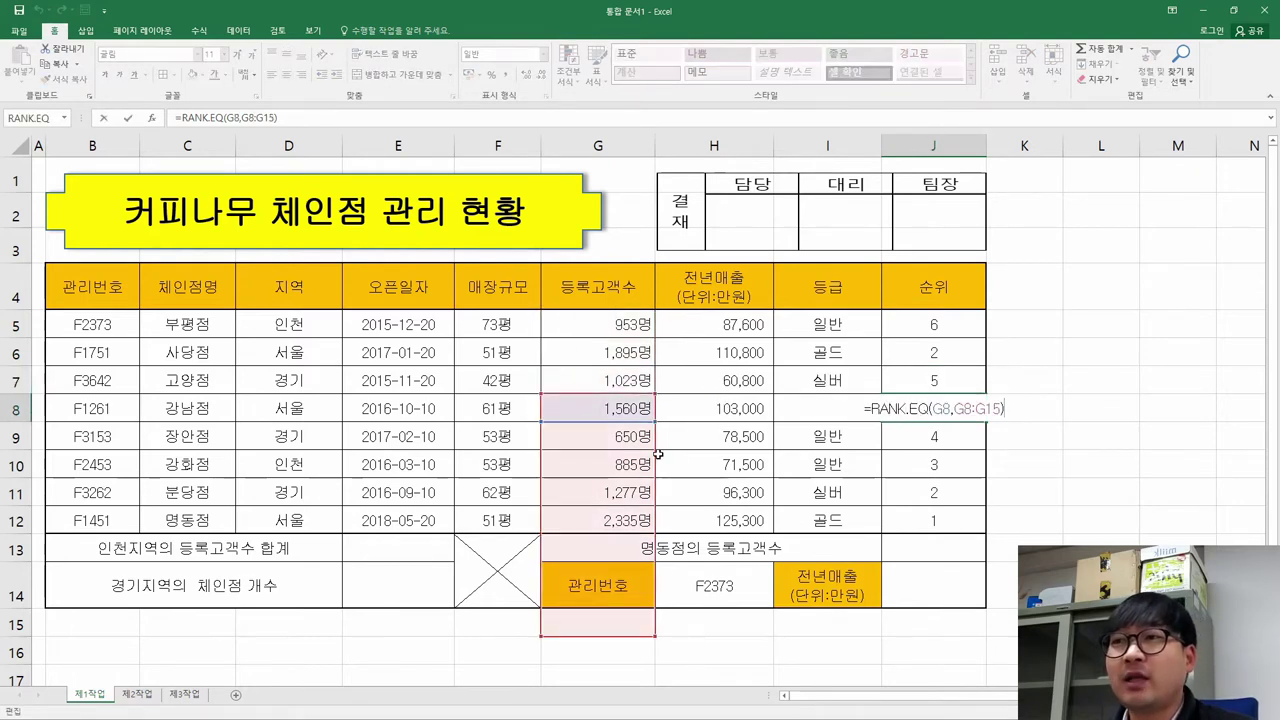
drag(655, 461, 655, 378)
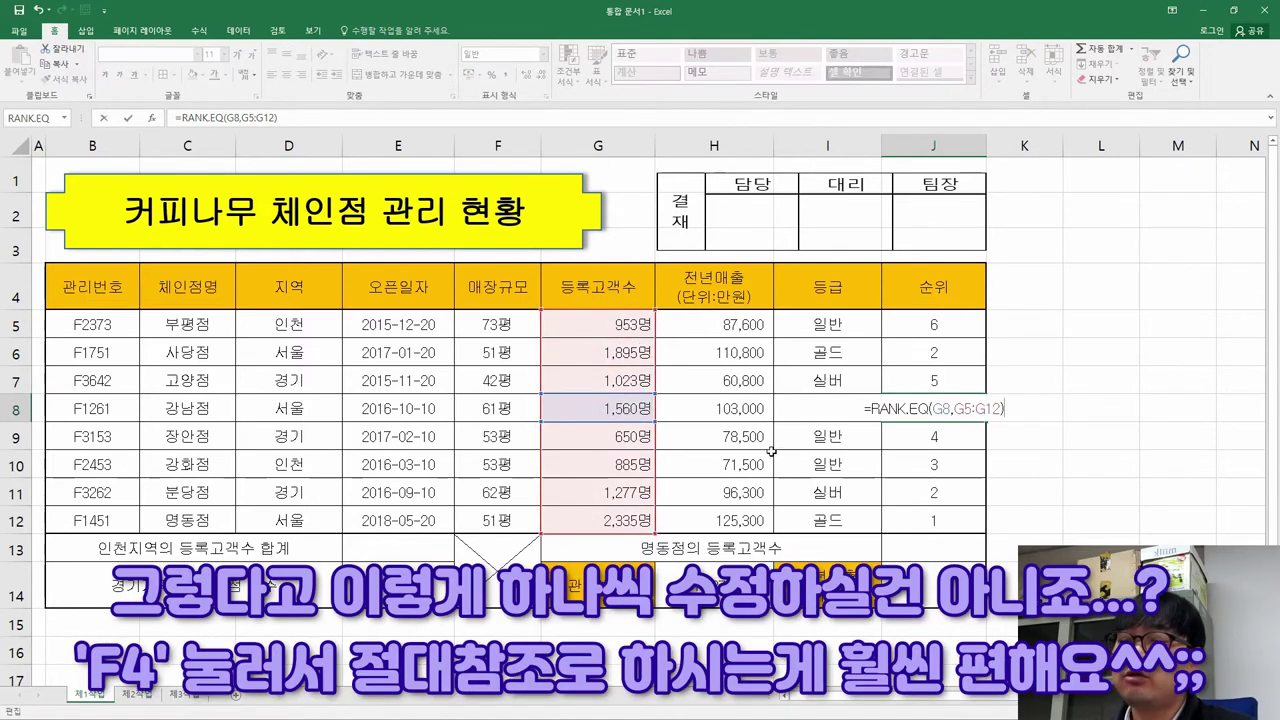
key(Return)
Delete the copied and individually corrected rank formulas from J6:J12
click(958, 332)
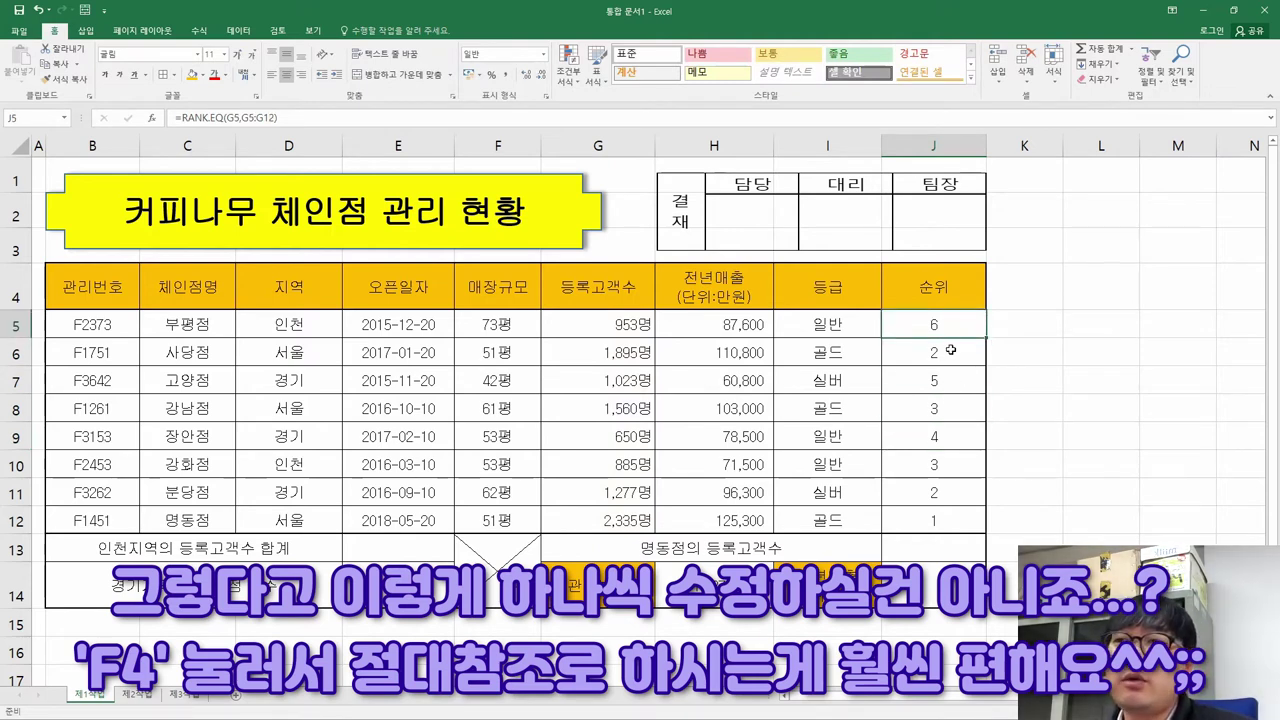
drag(953, 350, 966, 521)
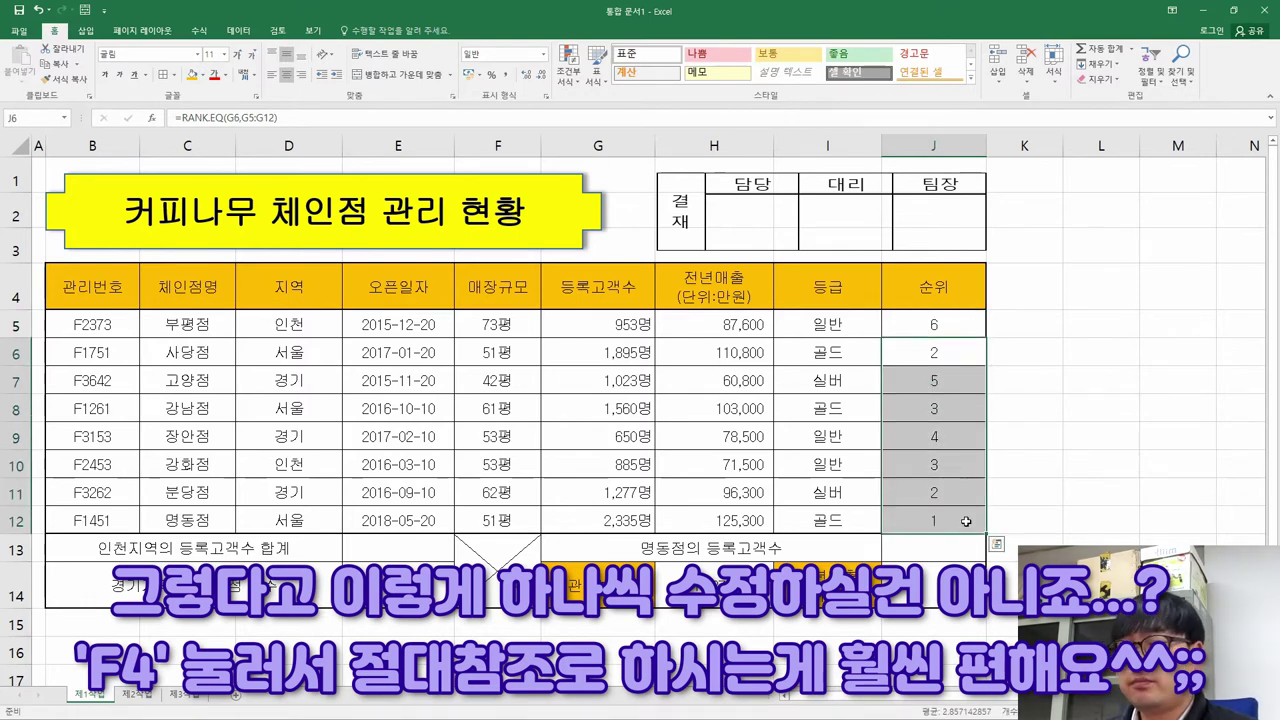
key(Delete)
Make the ranking range in J5's RANK.EQ formula absolute as $G$5:$G$12
double_click(954, 324)
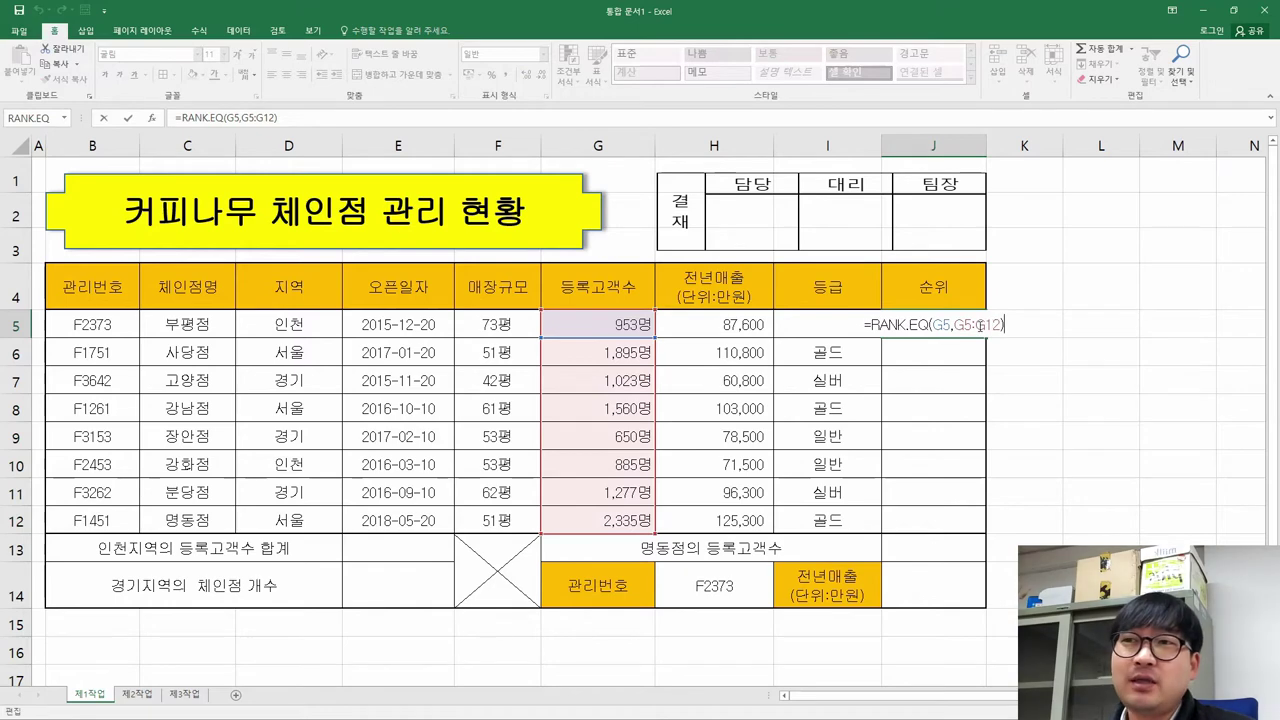
click(975, 325)
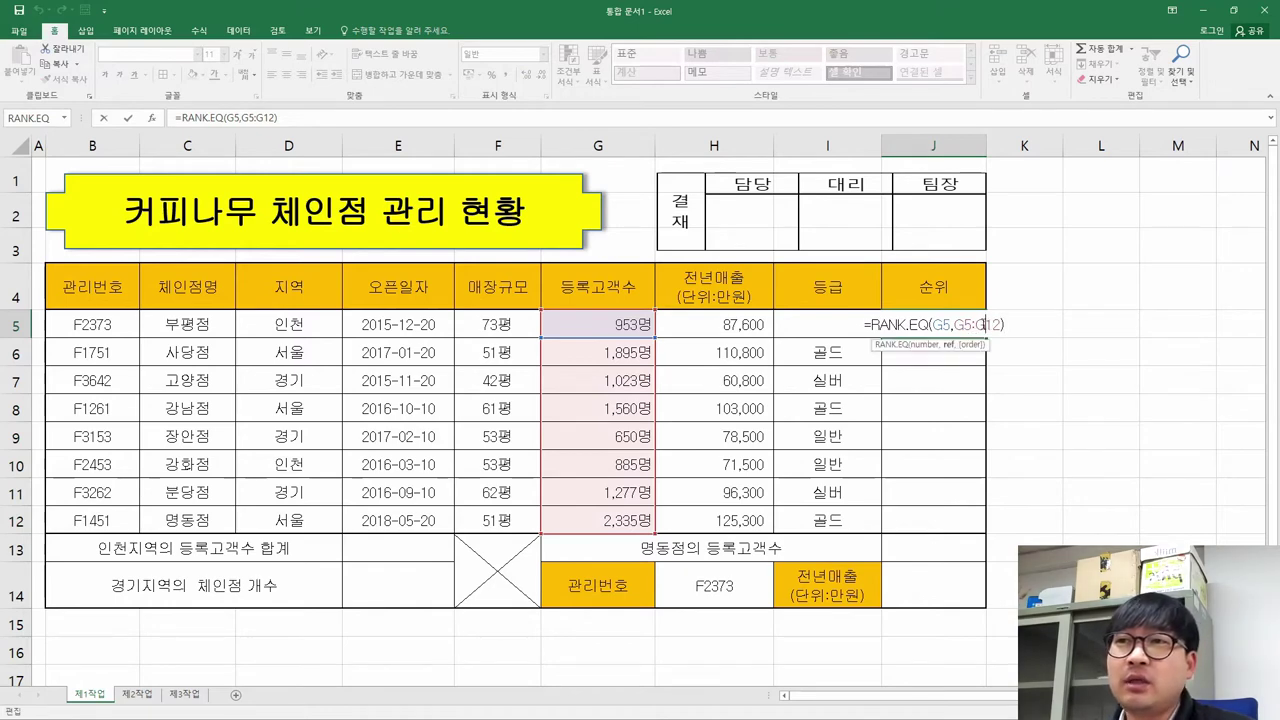
key(F4)
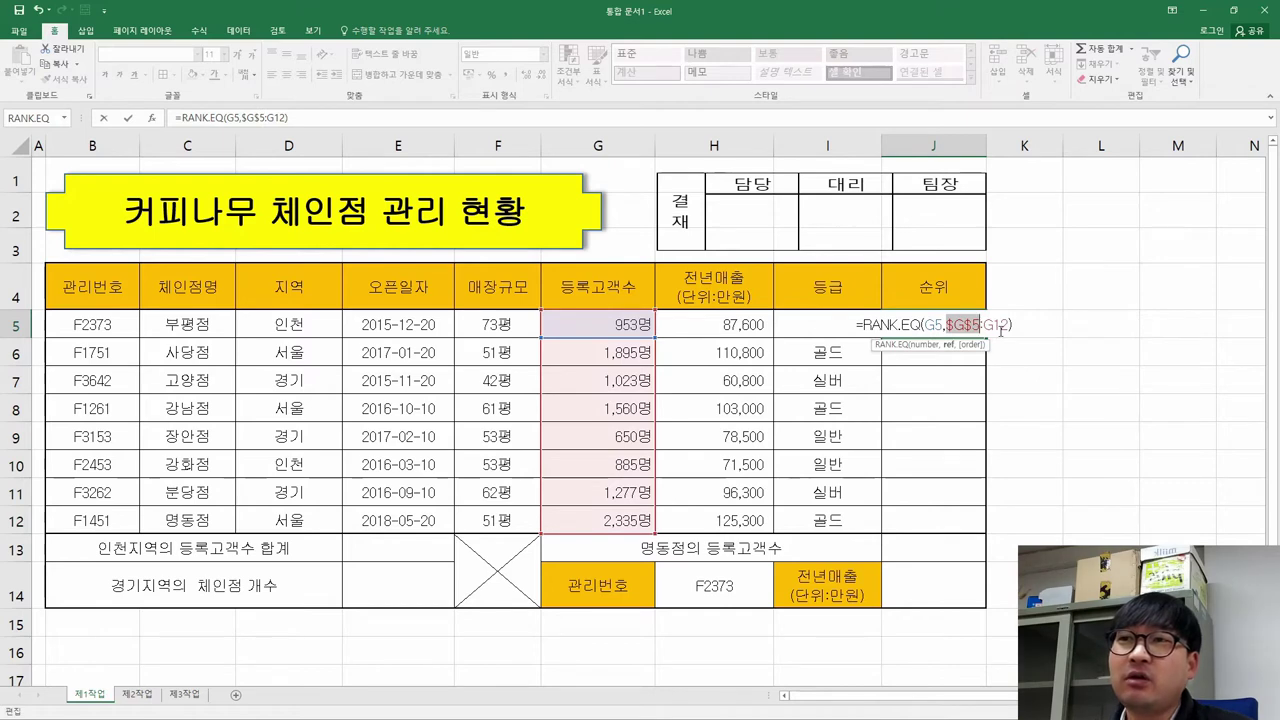
click(1000, 329)
key(F4)
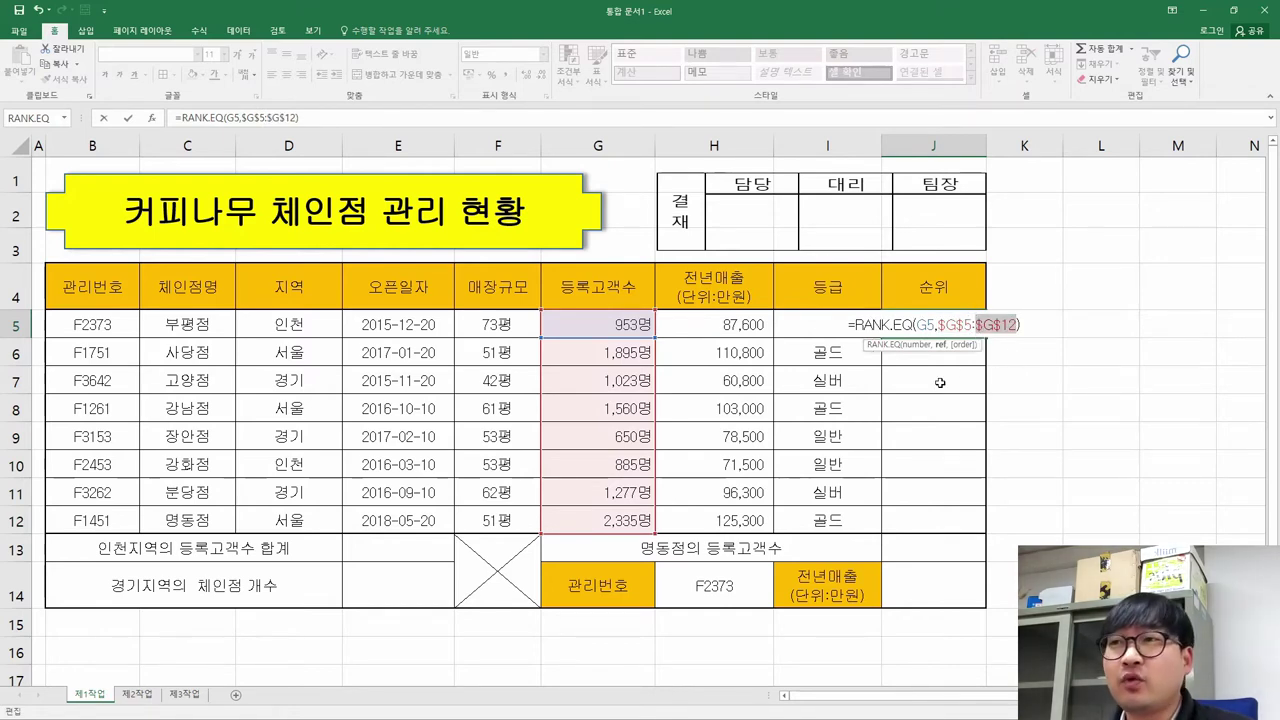
key(Return)
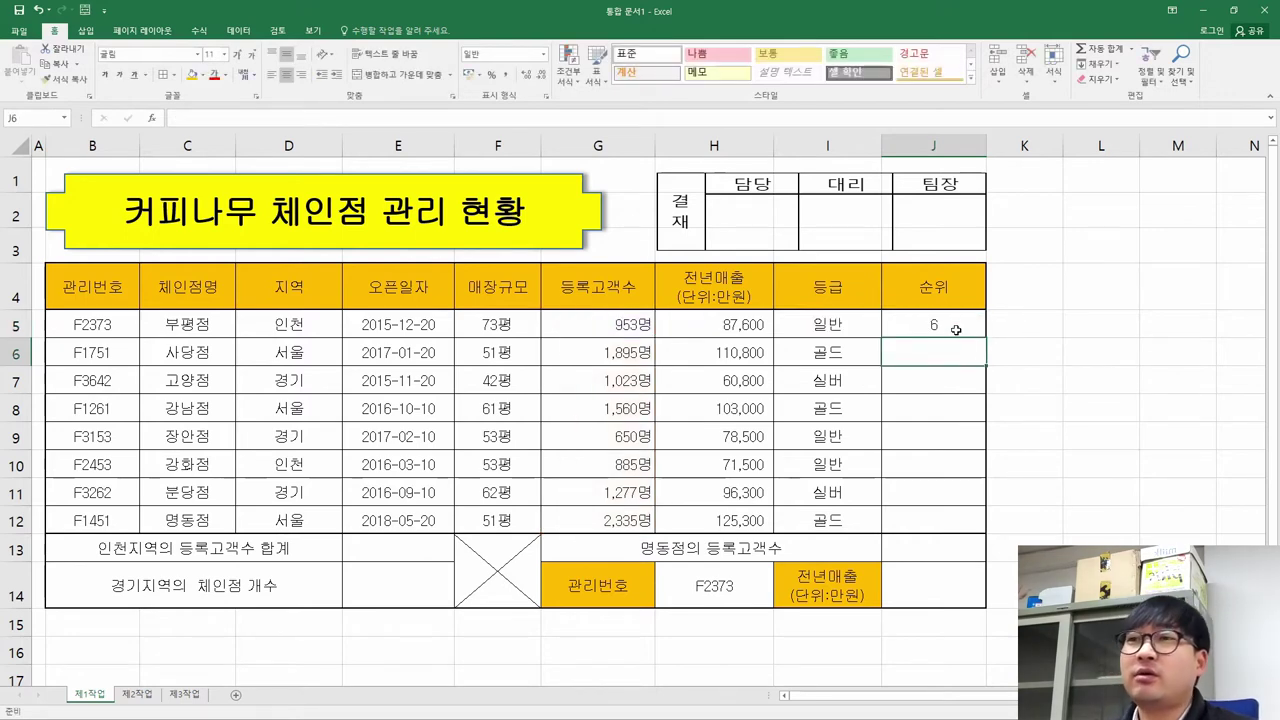
click(953, 327)
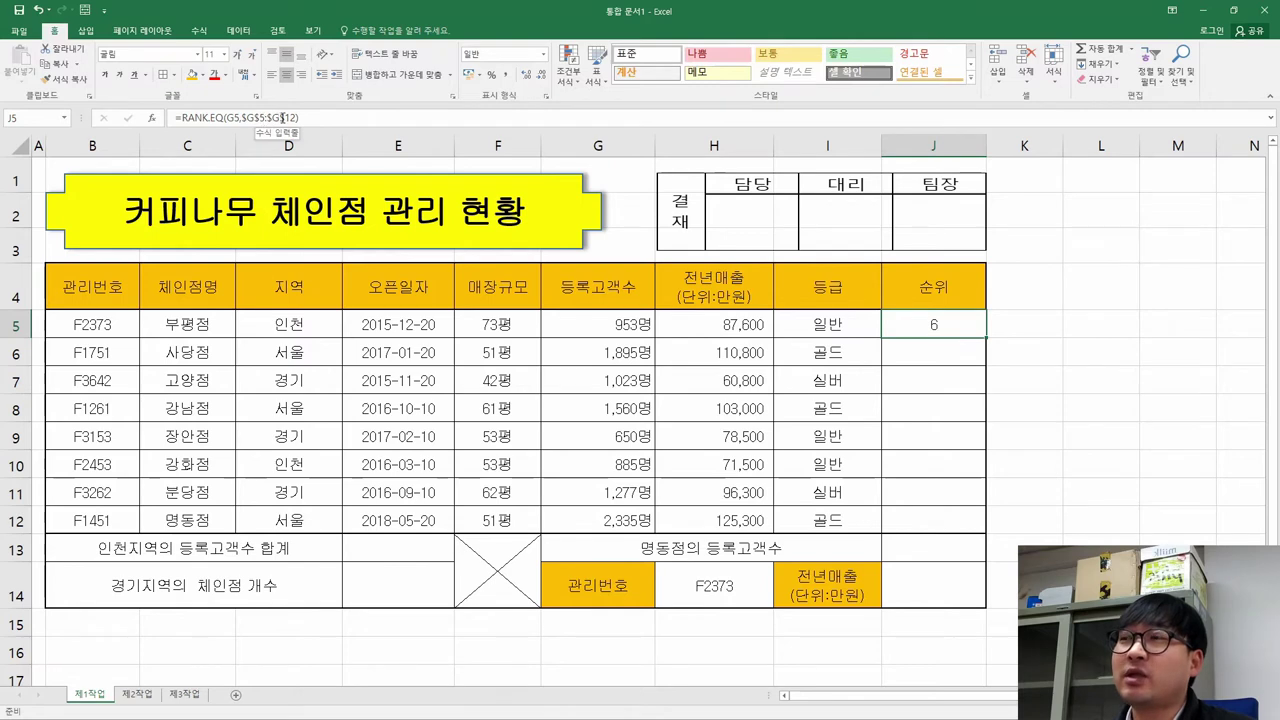
double_click(962, 326)
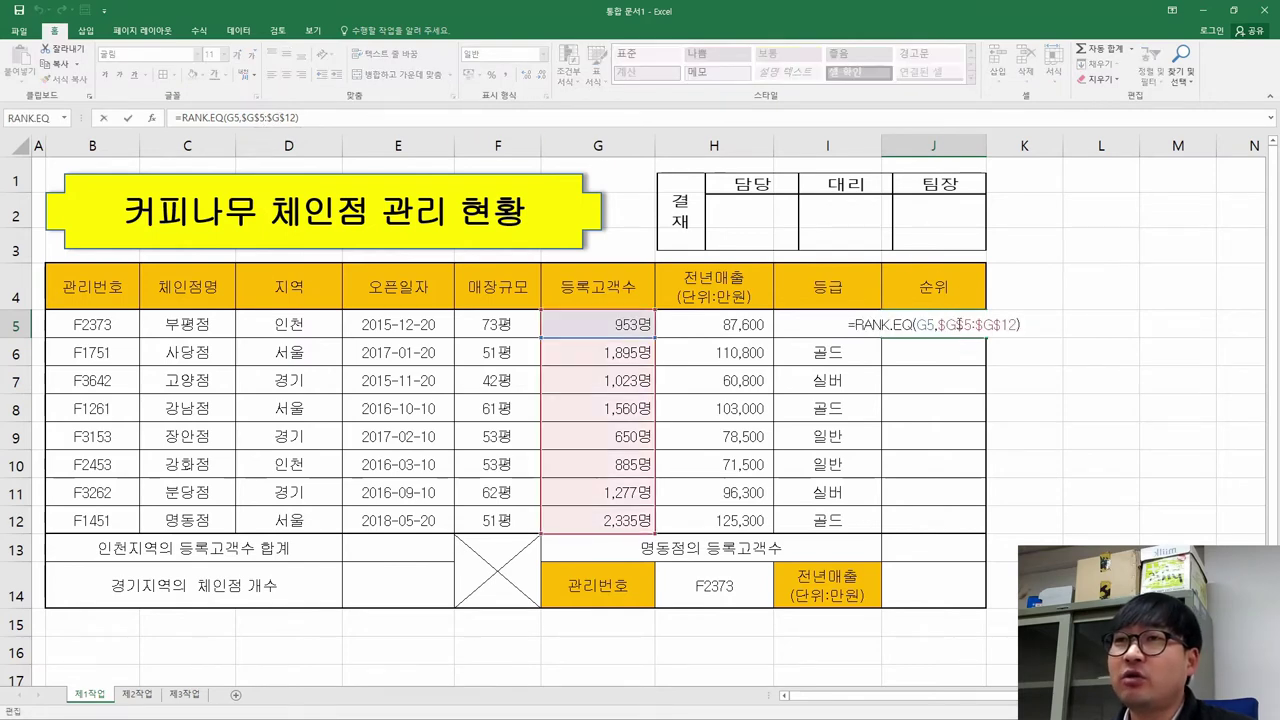
click(955, 324)
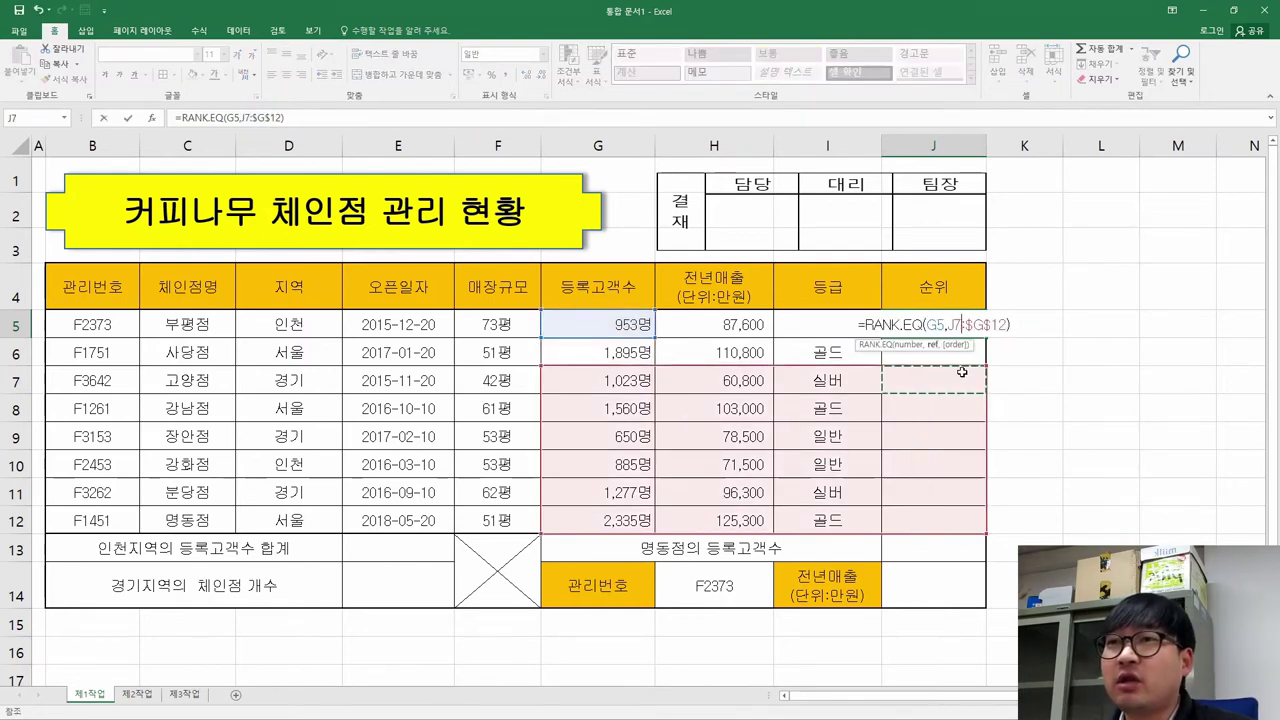
key(Escape)
Cycle the starting reference of the range in J5's formula through its mixed and relative forms back to $G$5
double_click(940, 325)
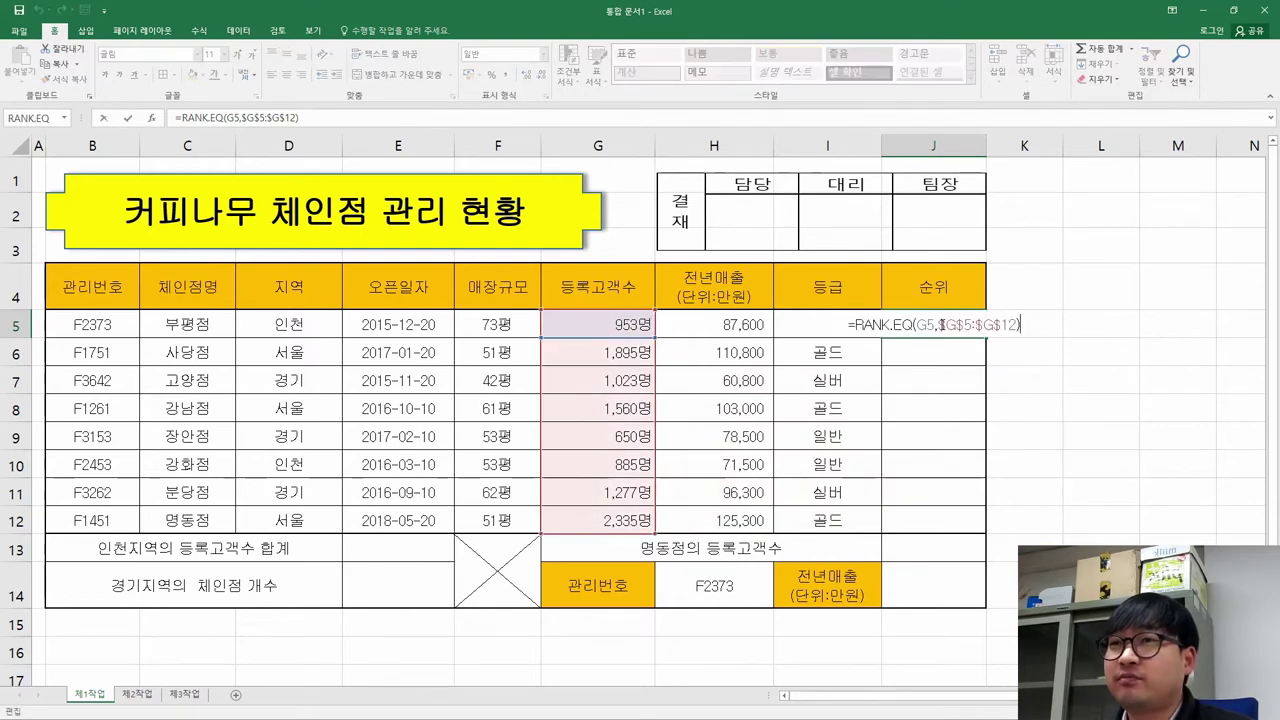
key(F4)
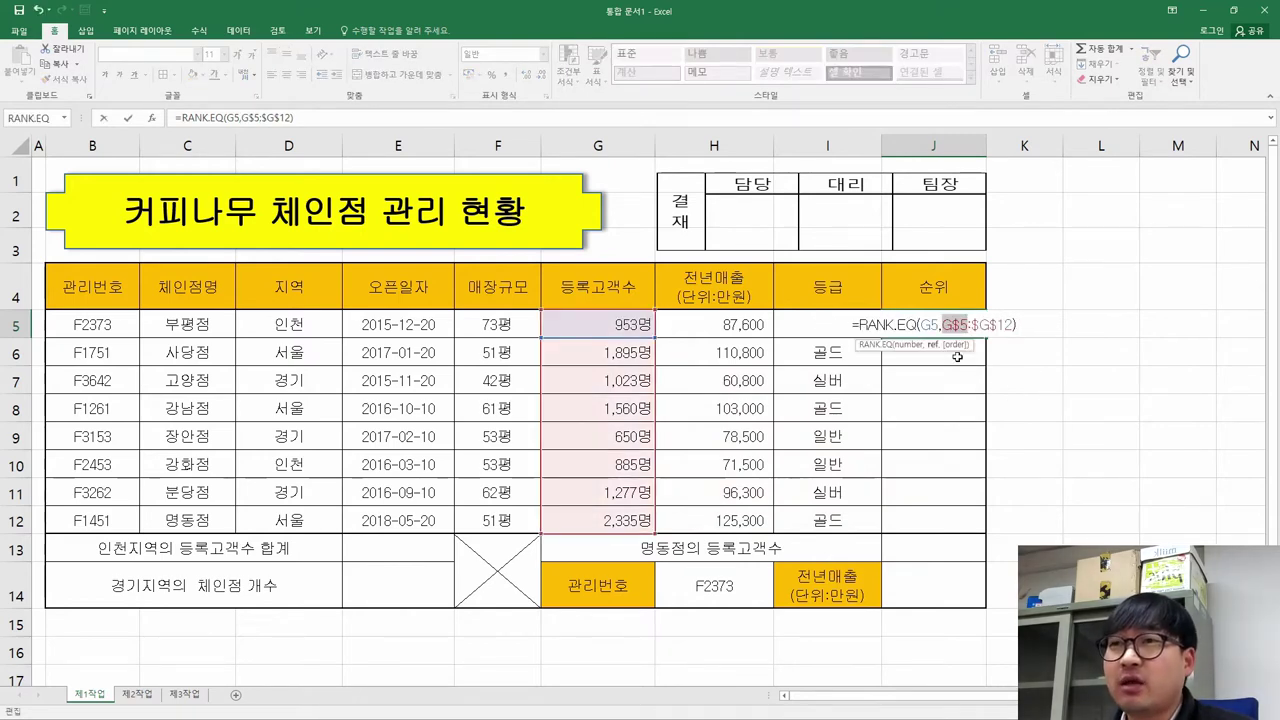
key(F4)
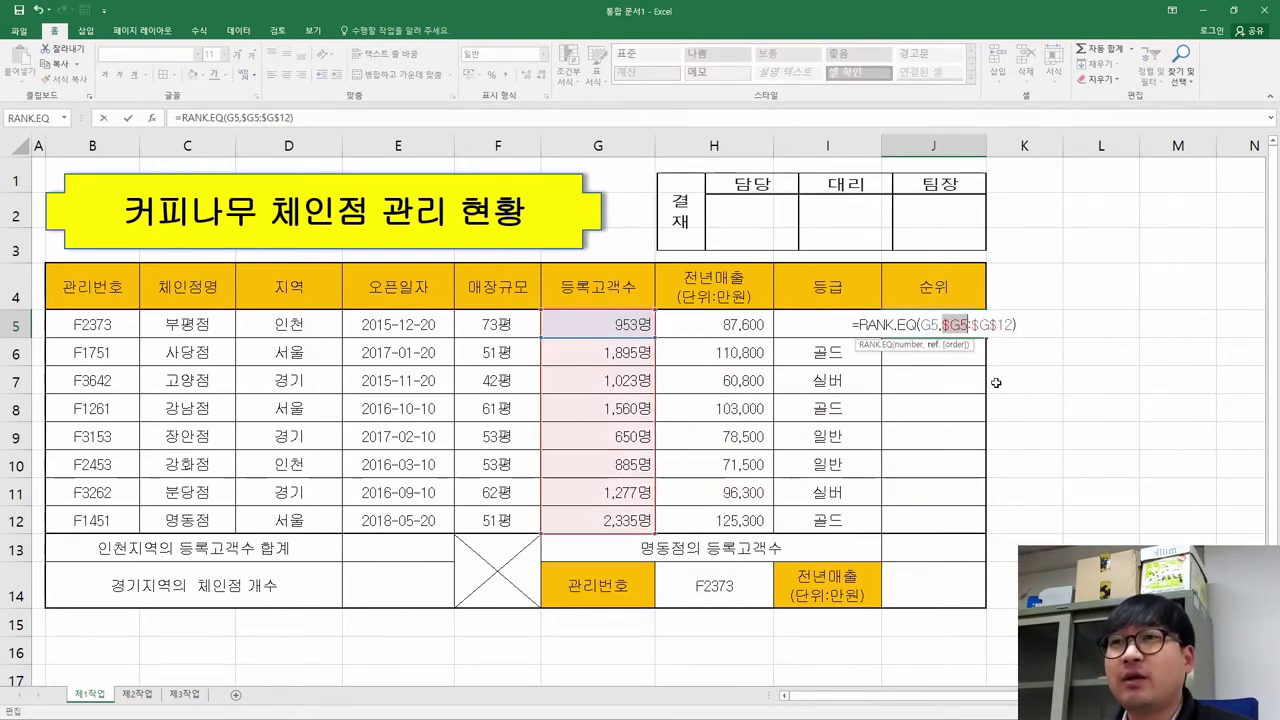
key(F4)
key(F4)
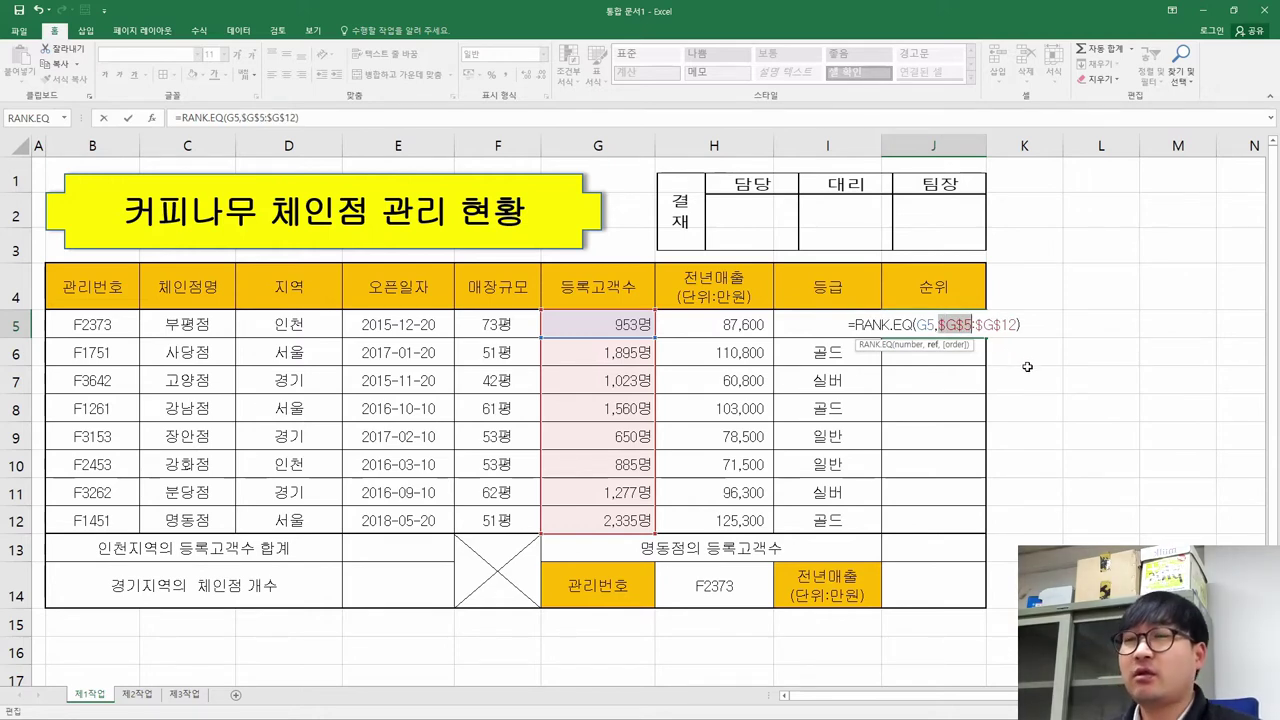
key(Return)
Remove the dollar sign before the G of the range's starting reference in J5 and enter it again by hand
click(955, 330)
key(F2)
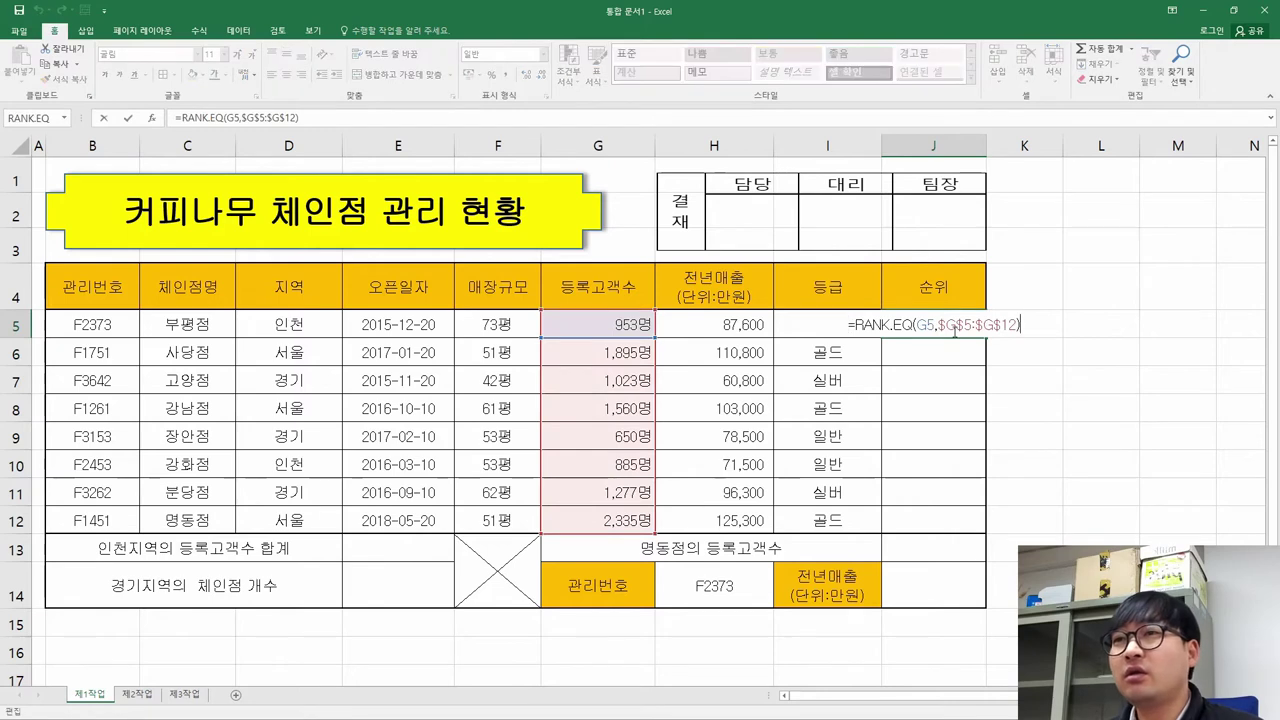
click(955, 324)
key(BackSpace)
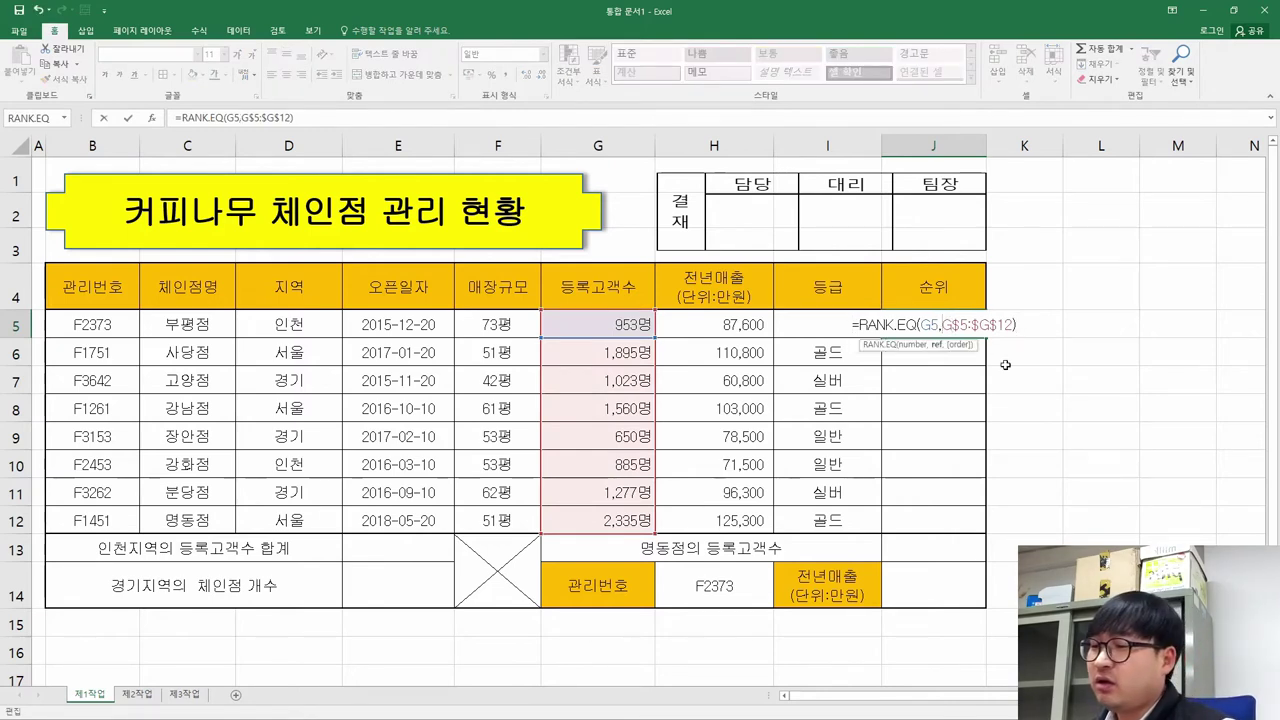
text($)
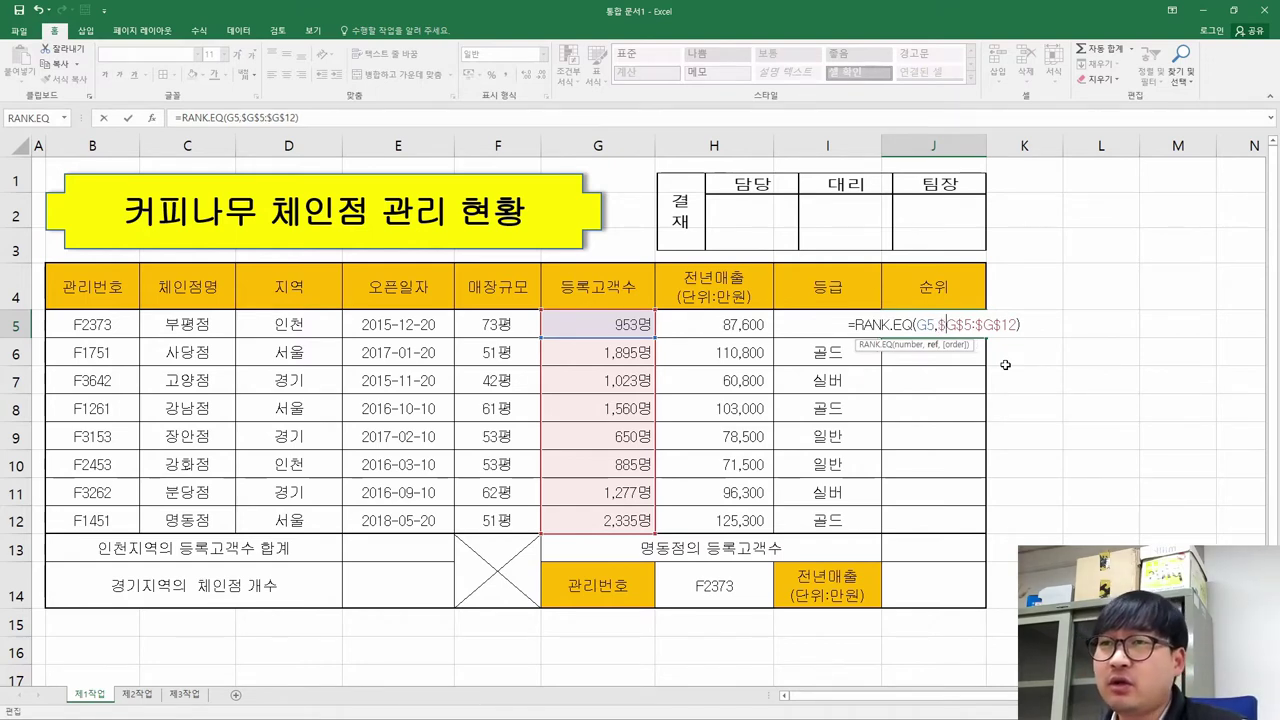
key(Return)
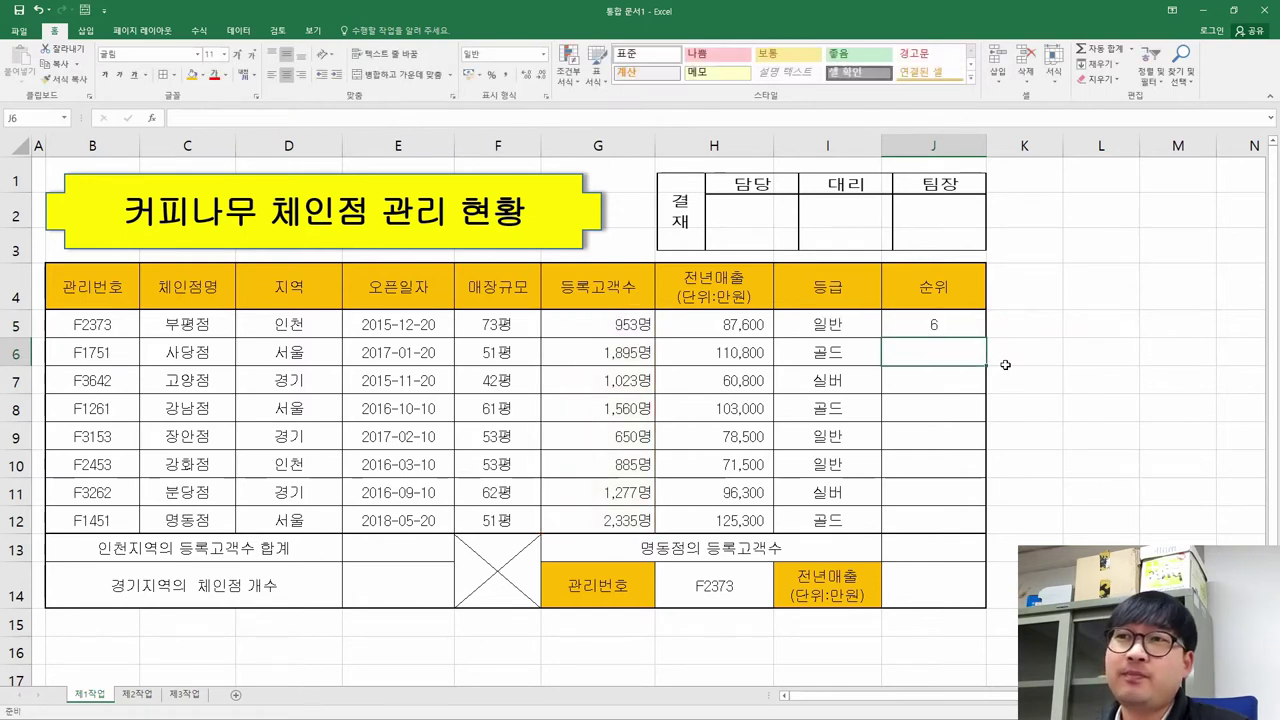
Copy J5's rank formula into J6:J12 with Paste Special
click(930, 325)
key(ctrl+c)
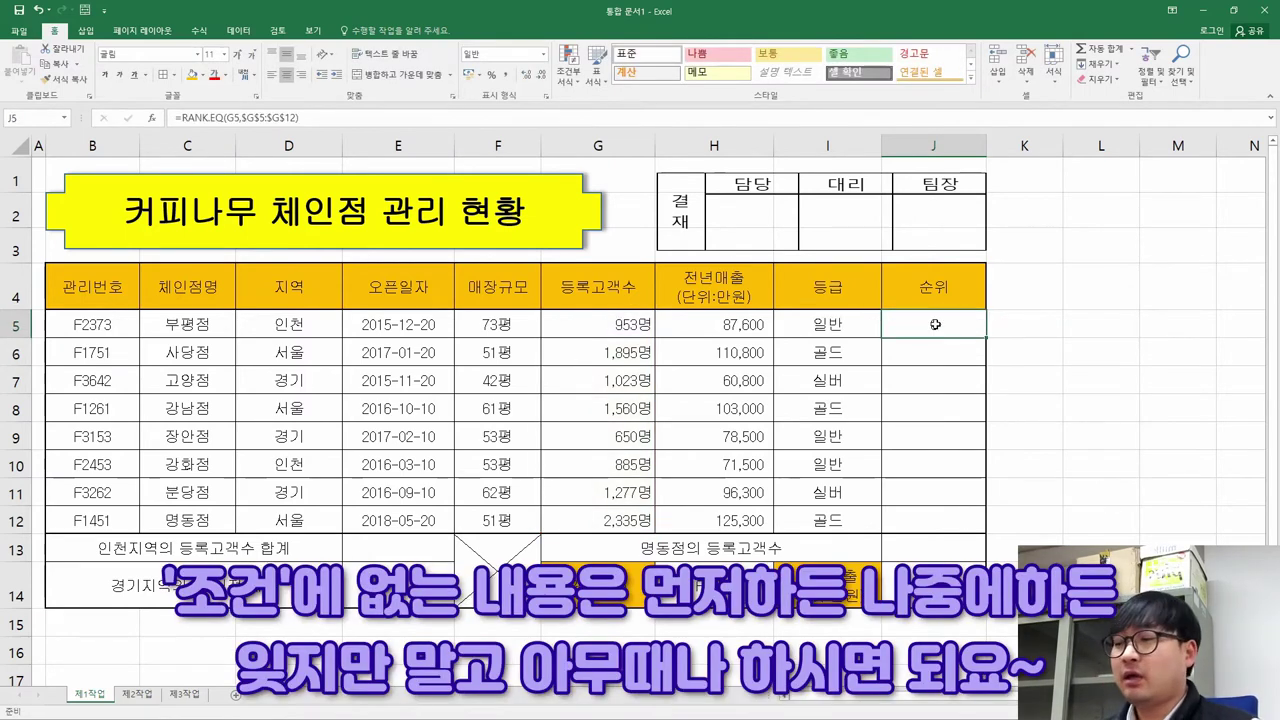
drag(938, 354, 938, 522)
right_click(938, 522)
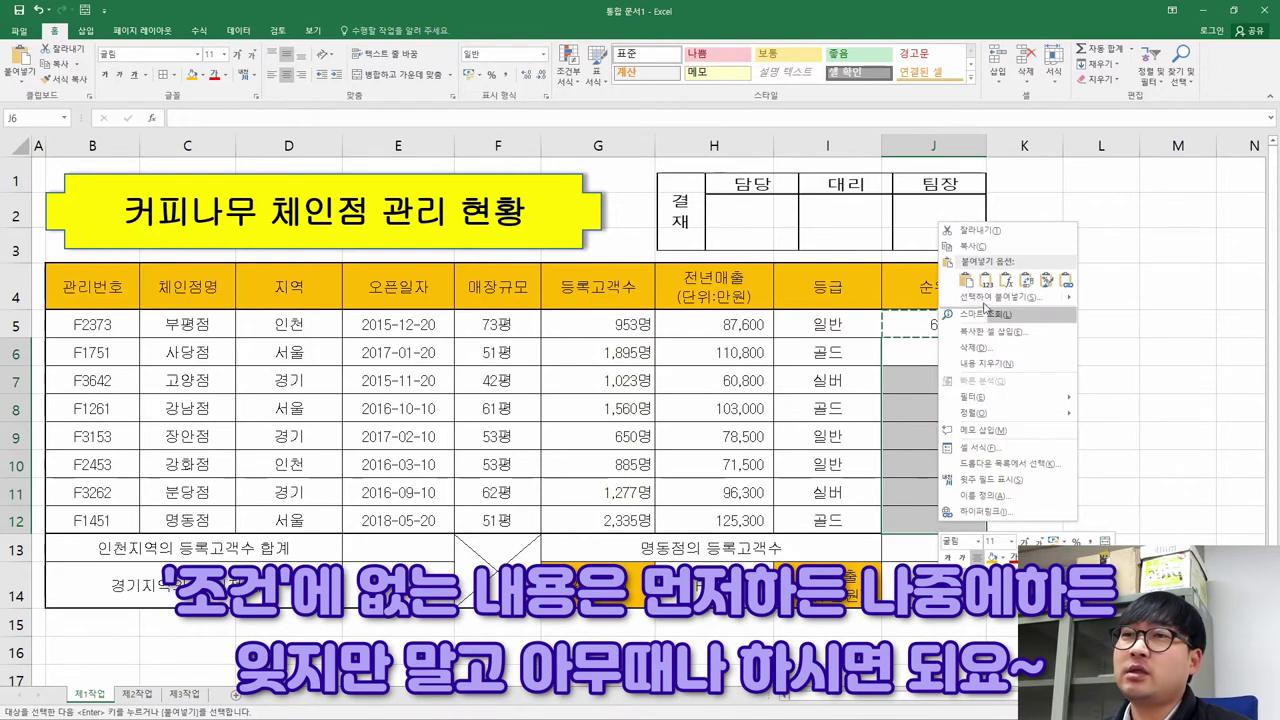
mouse_move(1010, 297)
click(1128, 406)
click(976, 400)
key(Escape)
click(950, 516)
Check the ranking ranges in the copied formulas of J6, J8 and J11
click(962, 354)
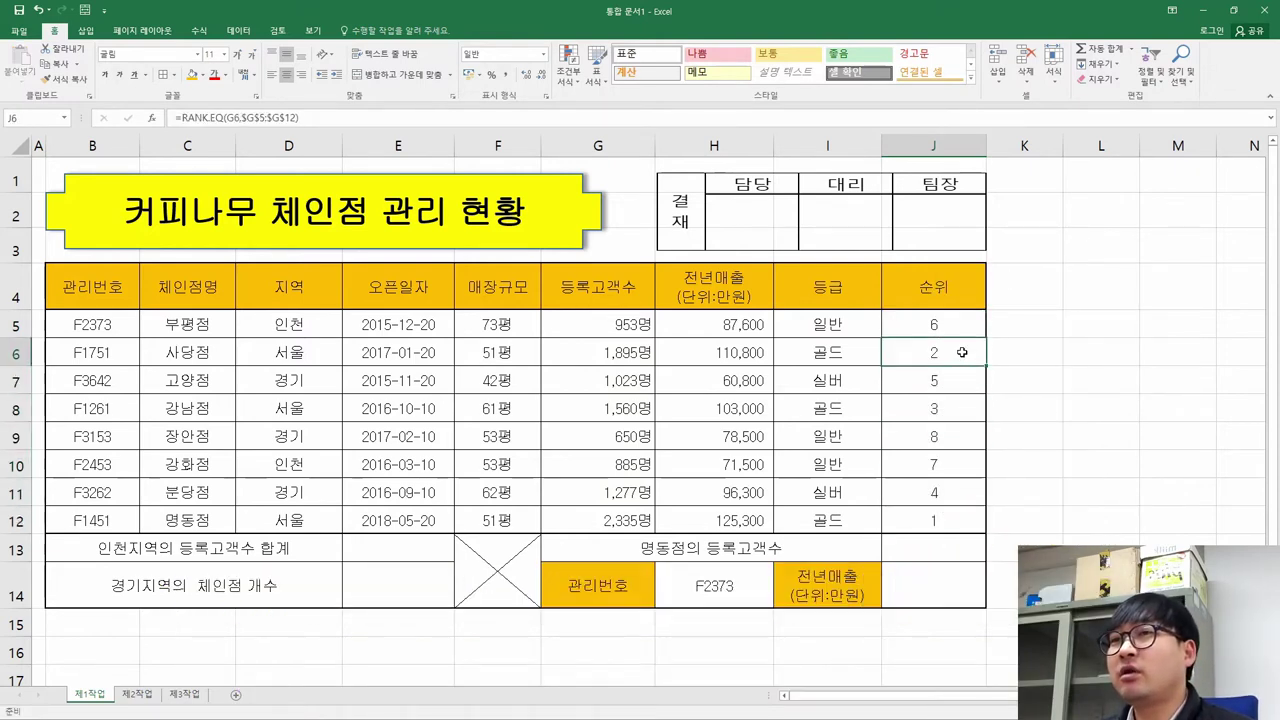
click(966, 408)
click(958, 488)
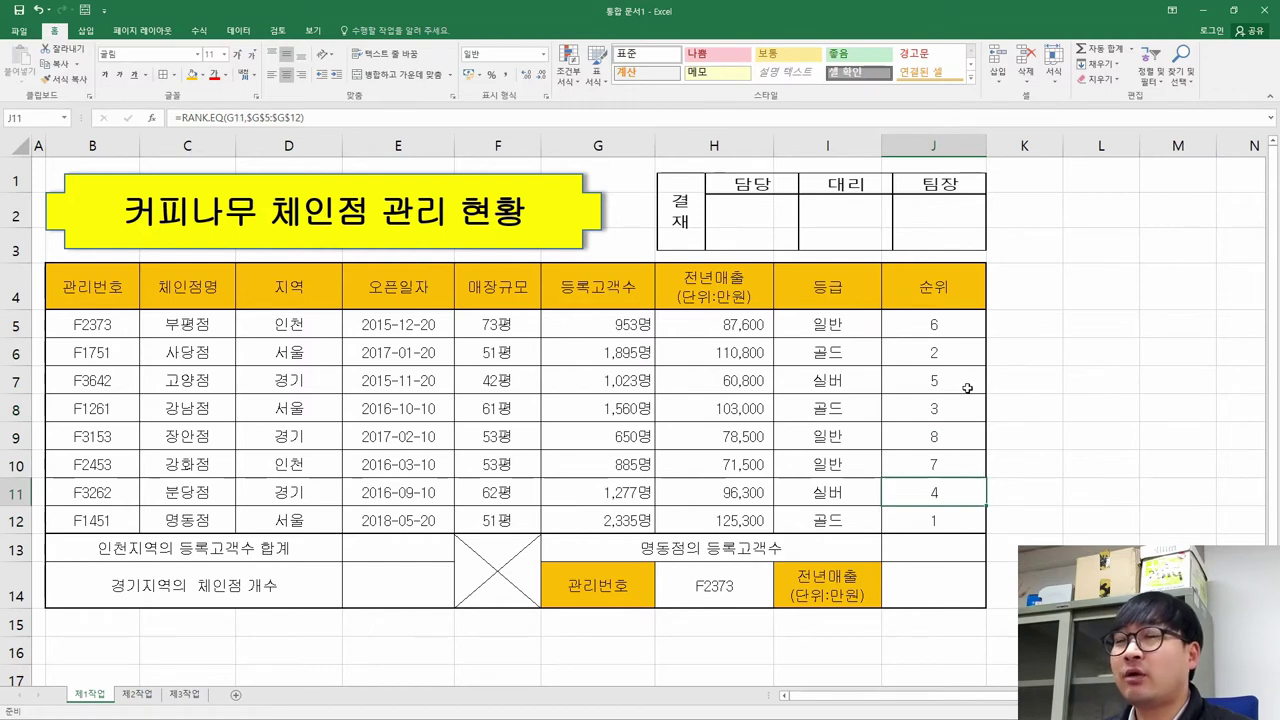
Switch to the exam PDF in Acrobat Reader and strike through item (2) on the RANK.EQ 순위
key(alt+Tab)
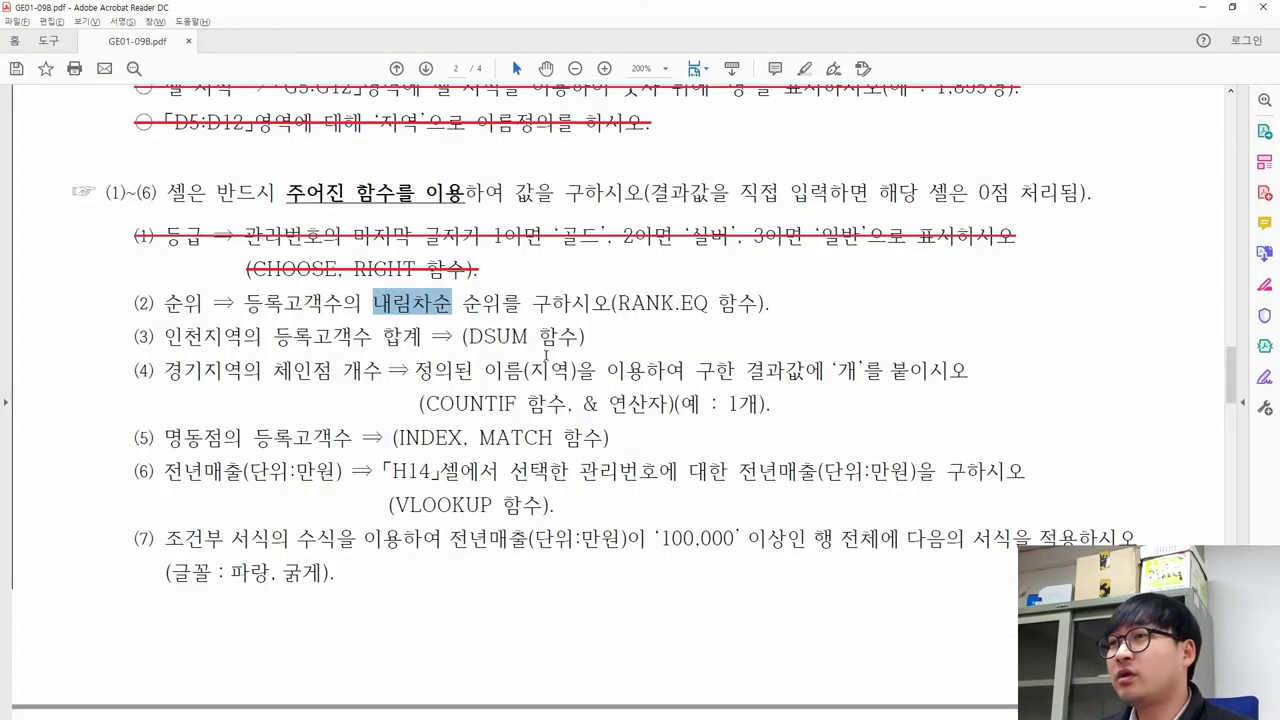
drag(770, 300, 246, 268)
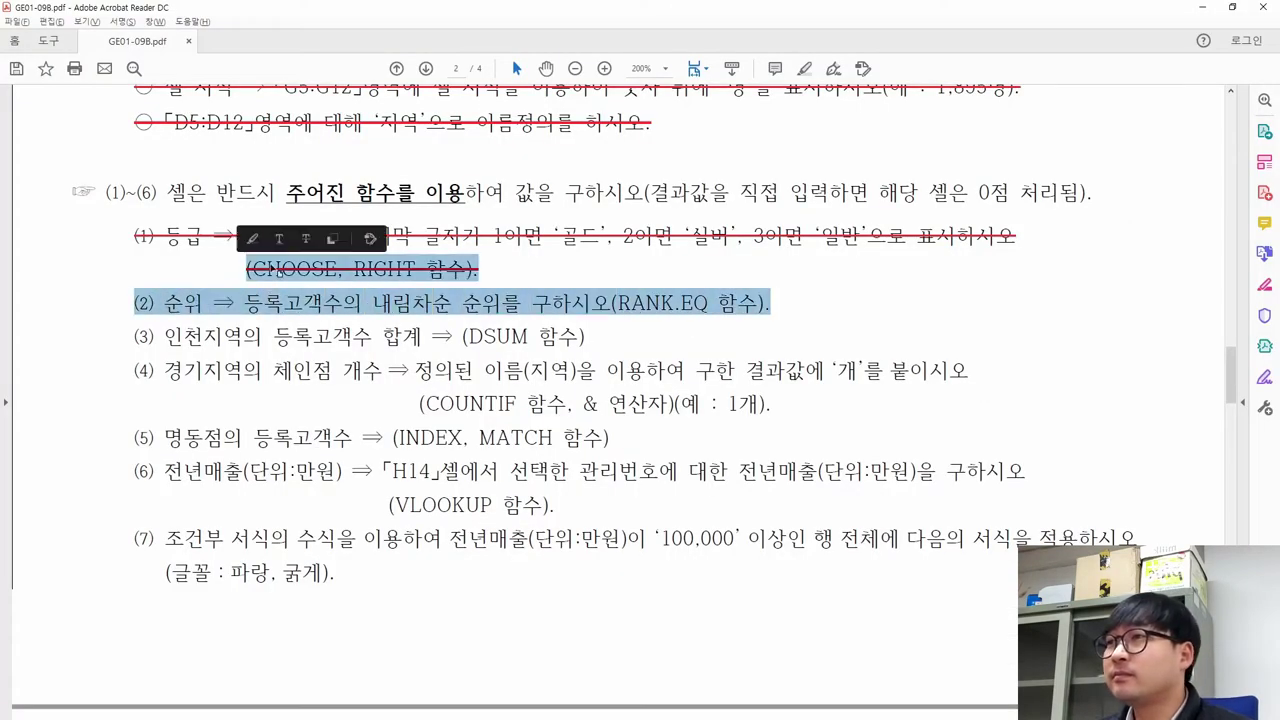
click(313, 241)
Read item (3) on the DSUM total, then return to Excel and locate its answer cell E13 and label
drag(164, 337, 528, 340)
key(alt+Tab)
click(370, 556)
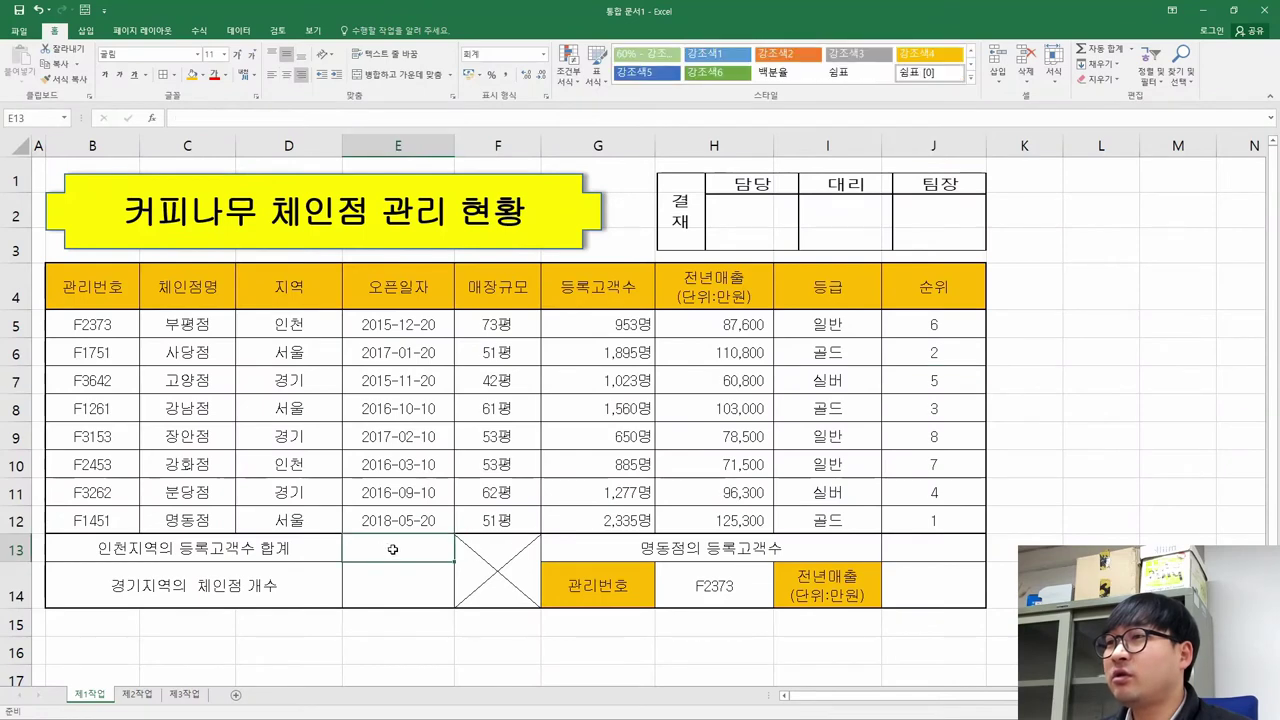
click(243, 548)
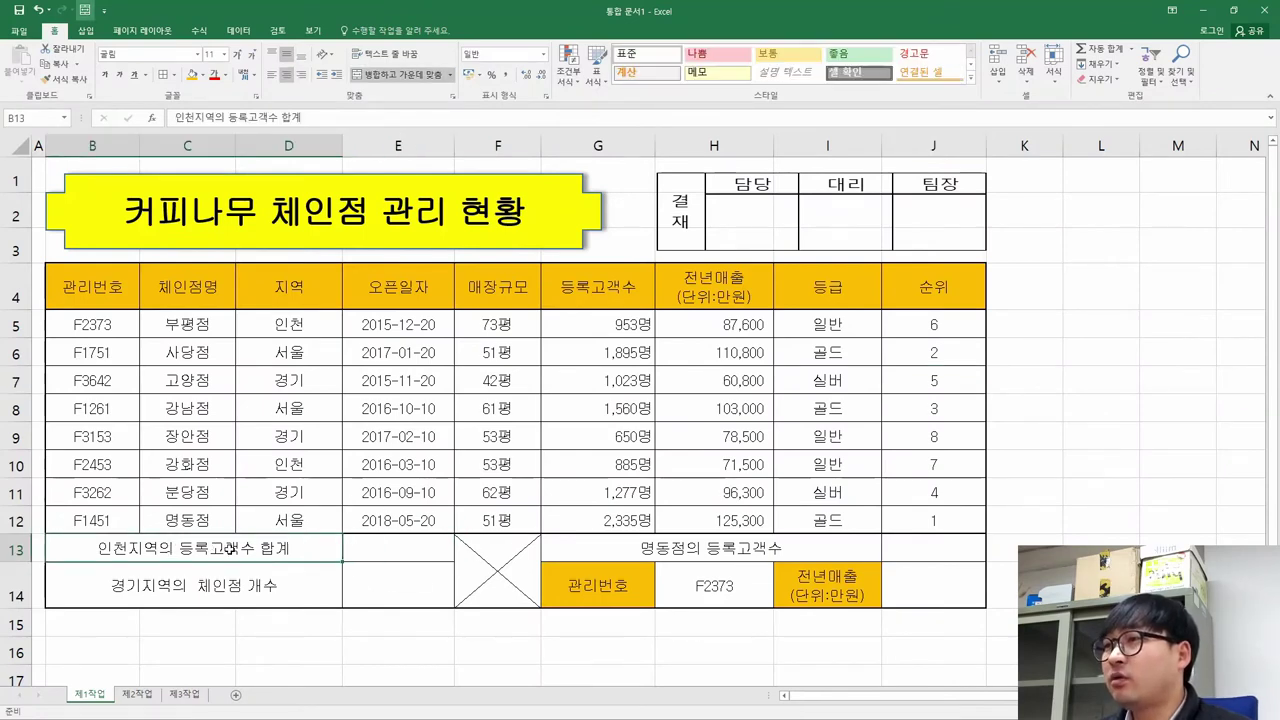
Fill the 인천 cells D5 and D10 in the 지역 column with yellow
click(312, 332)
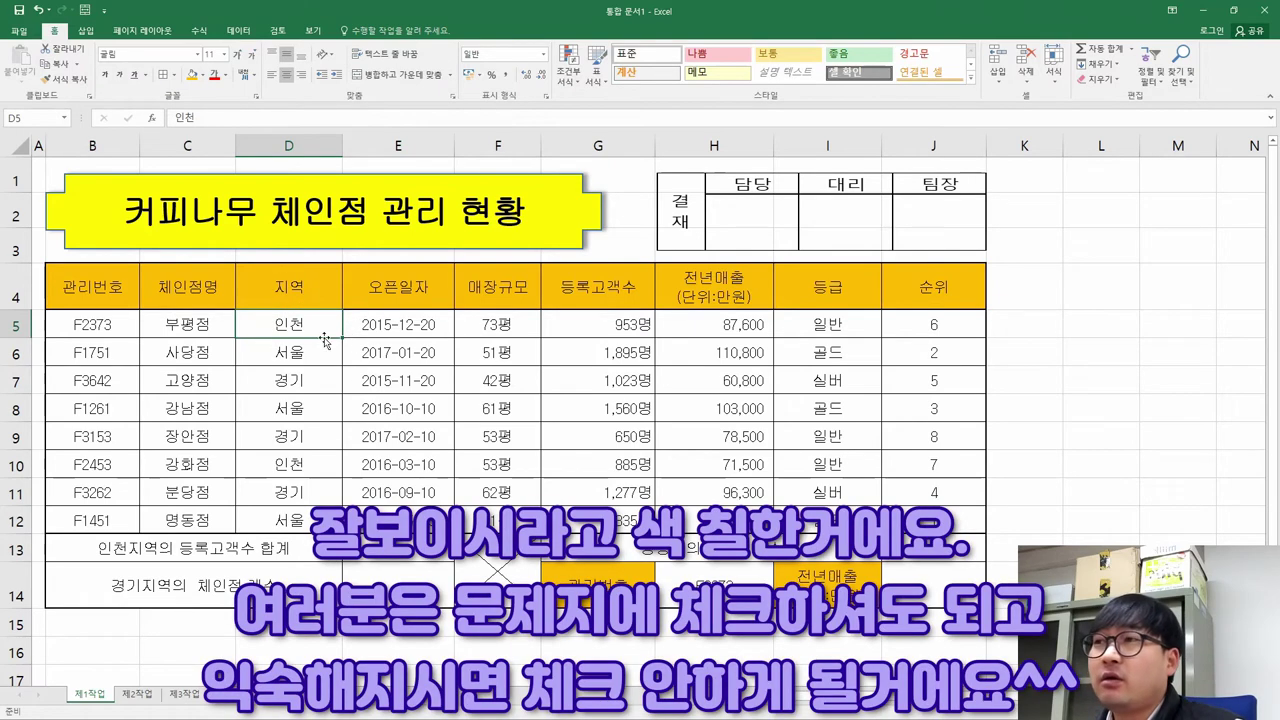
click(204, 75)
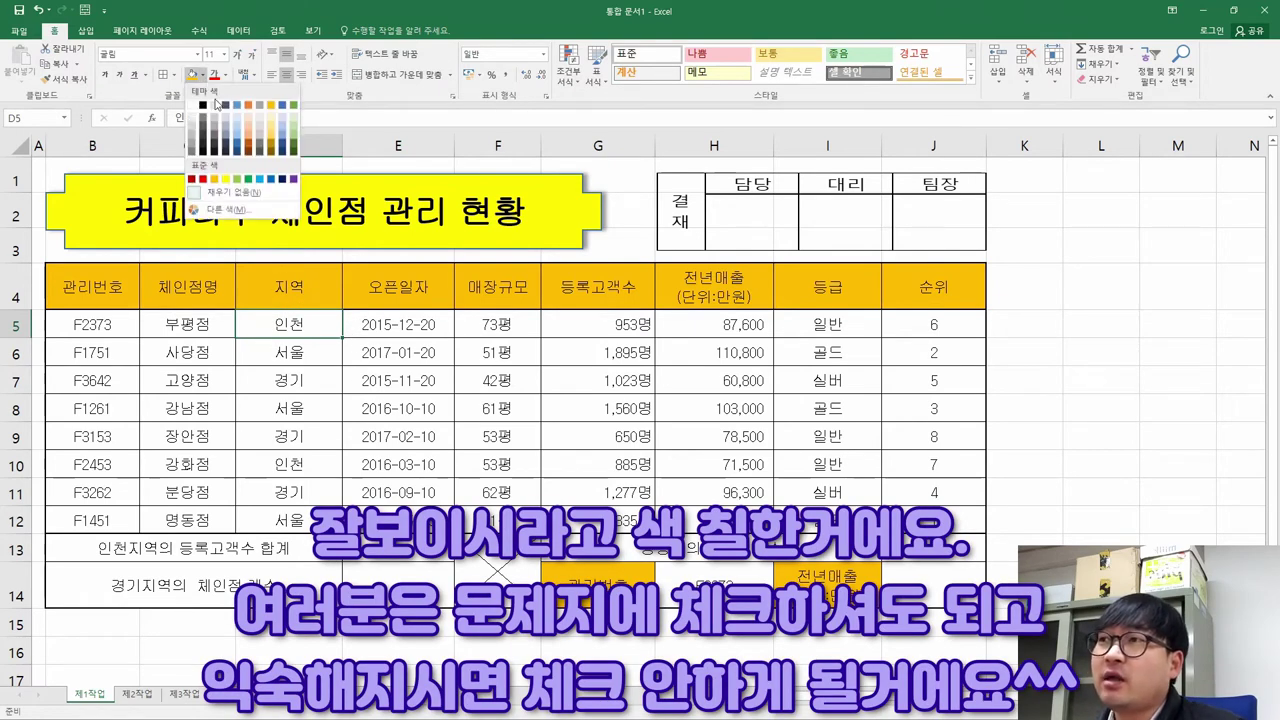
click(224, 179)
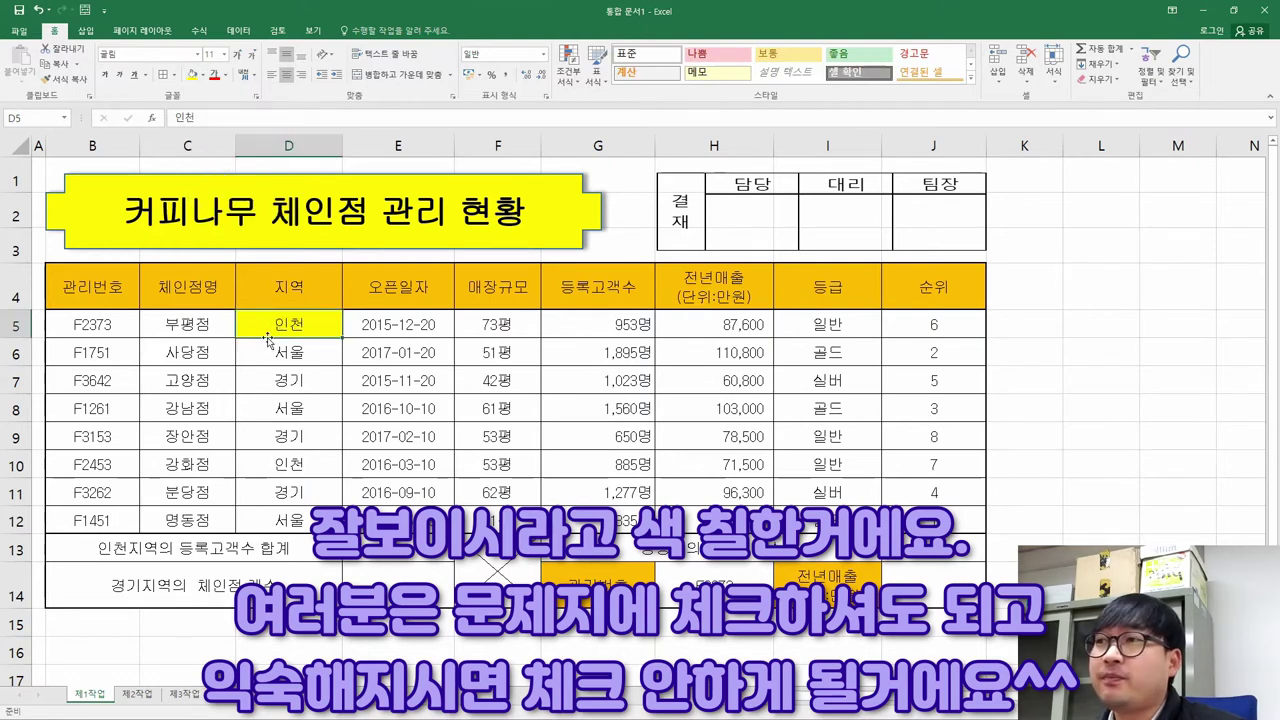
click(290, 464)
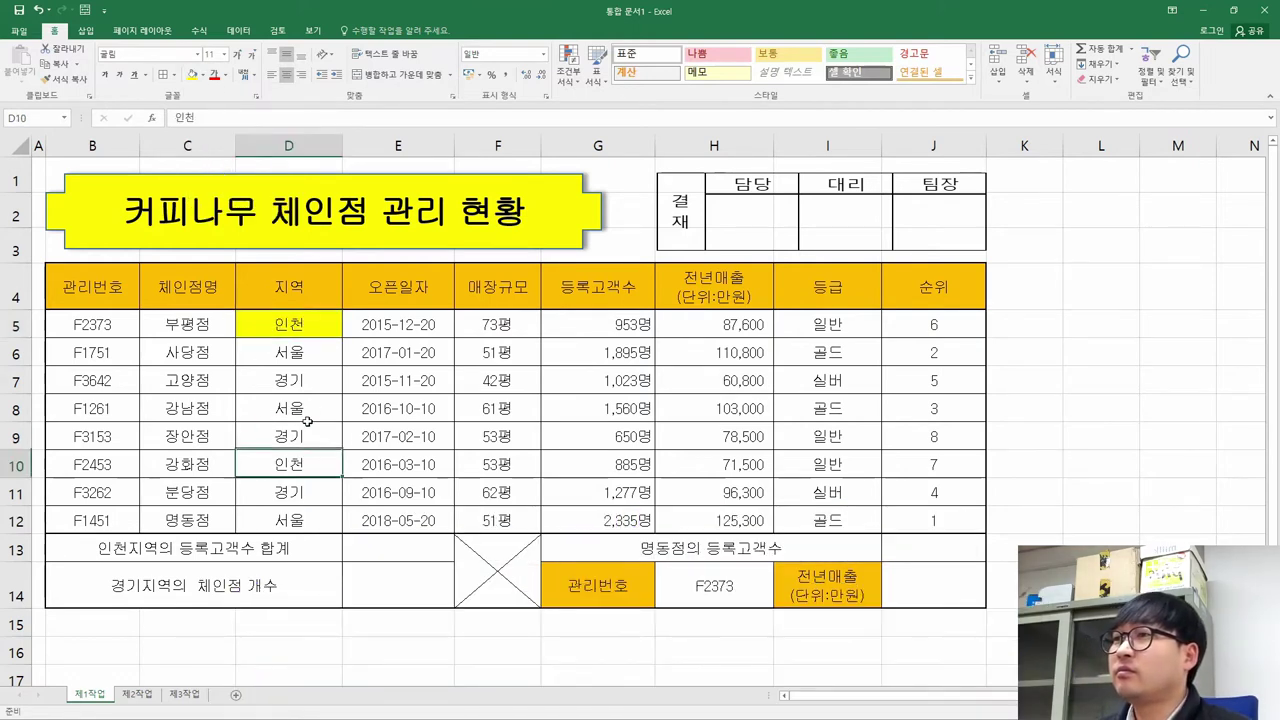
click(191, 76)
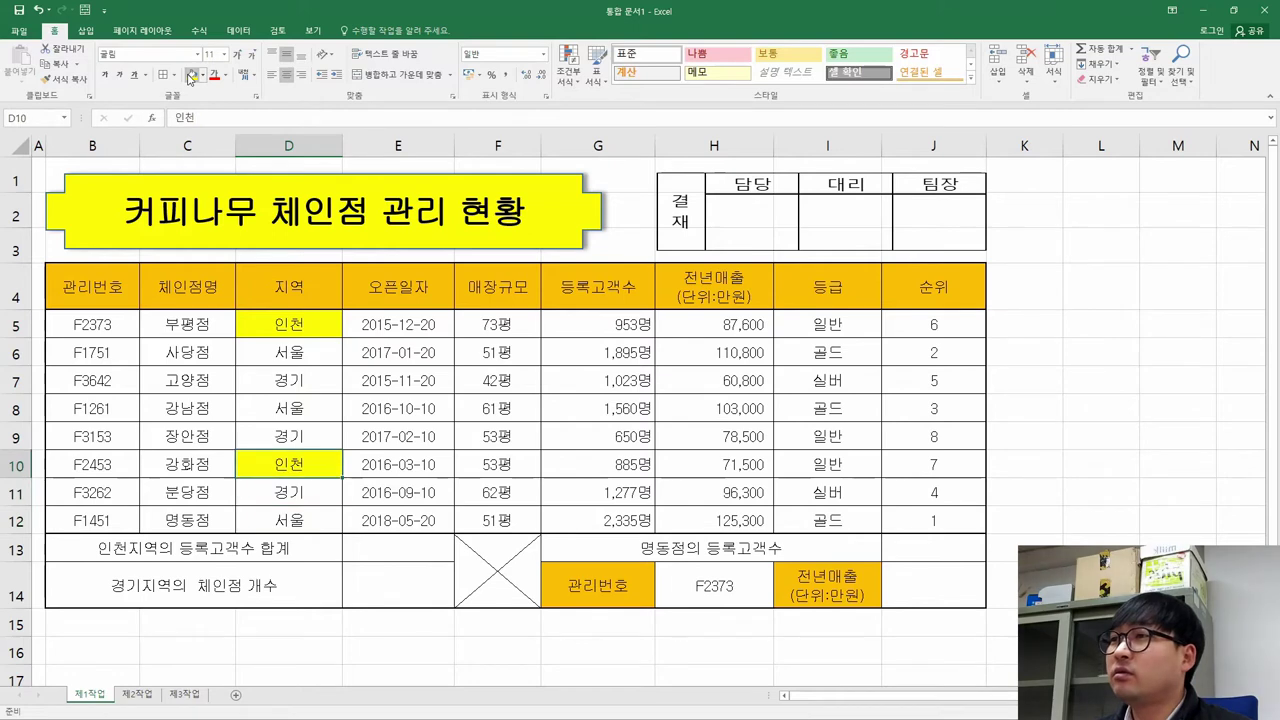
key(Up)
key(Up)
key(Up)
key(Up)
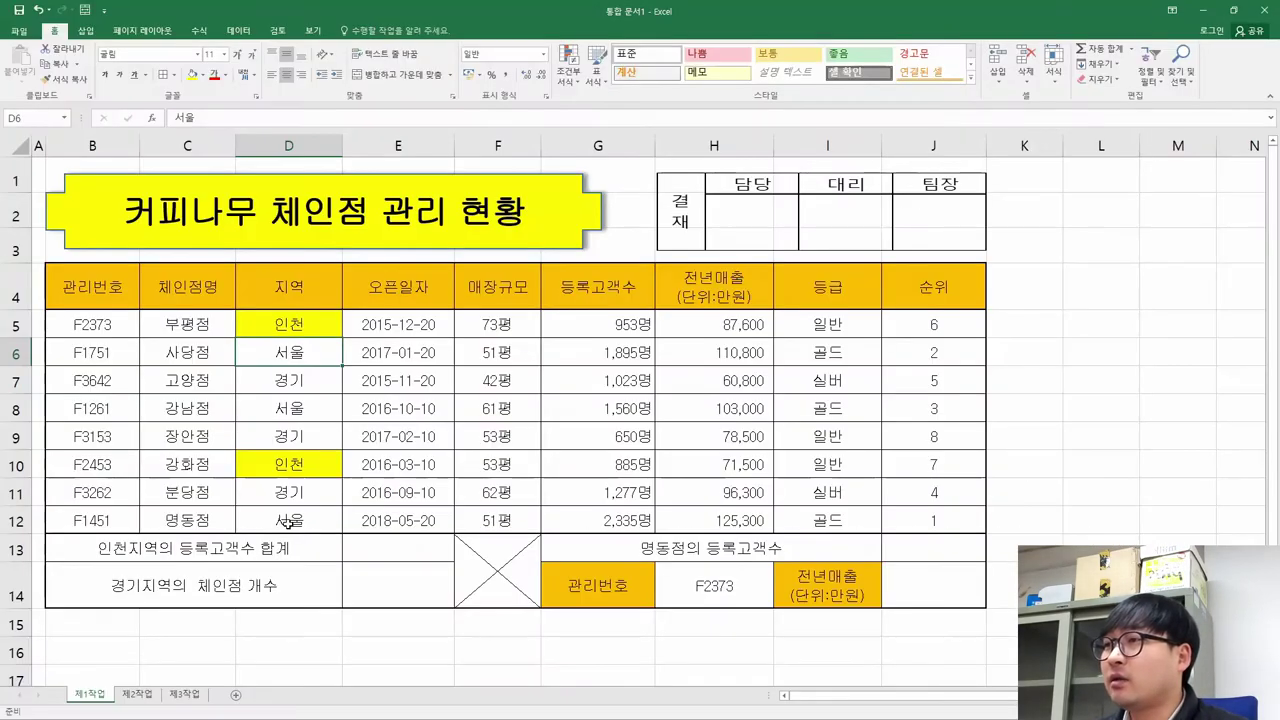
Fill the matching 등록고객수 cells G5 and G10 of the 인천 rows with yellow
click(190, 547)
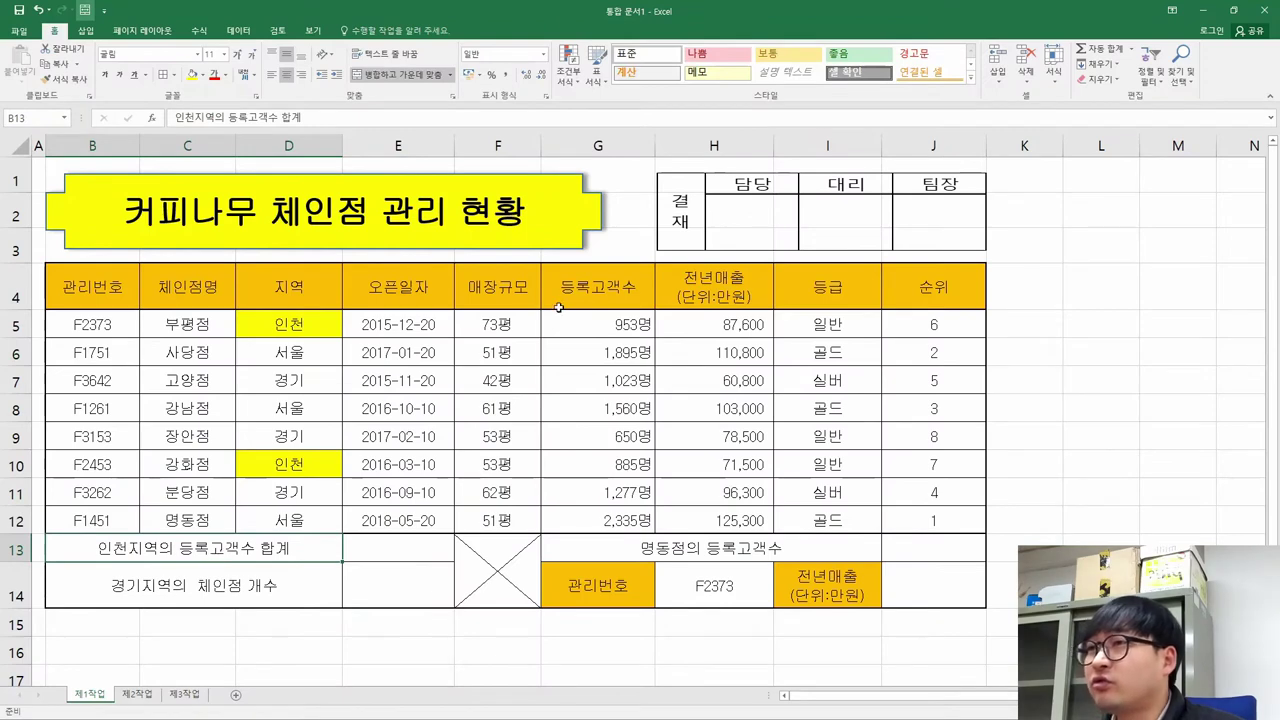
click(612, 315)
click(195, 77)
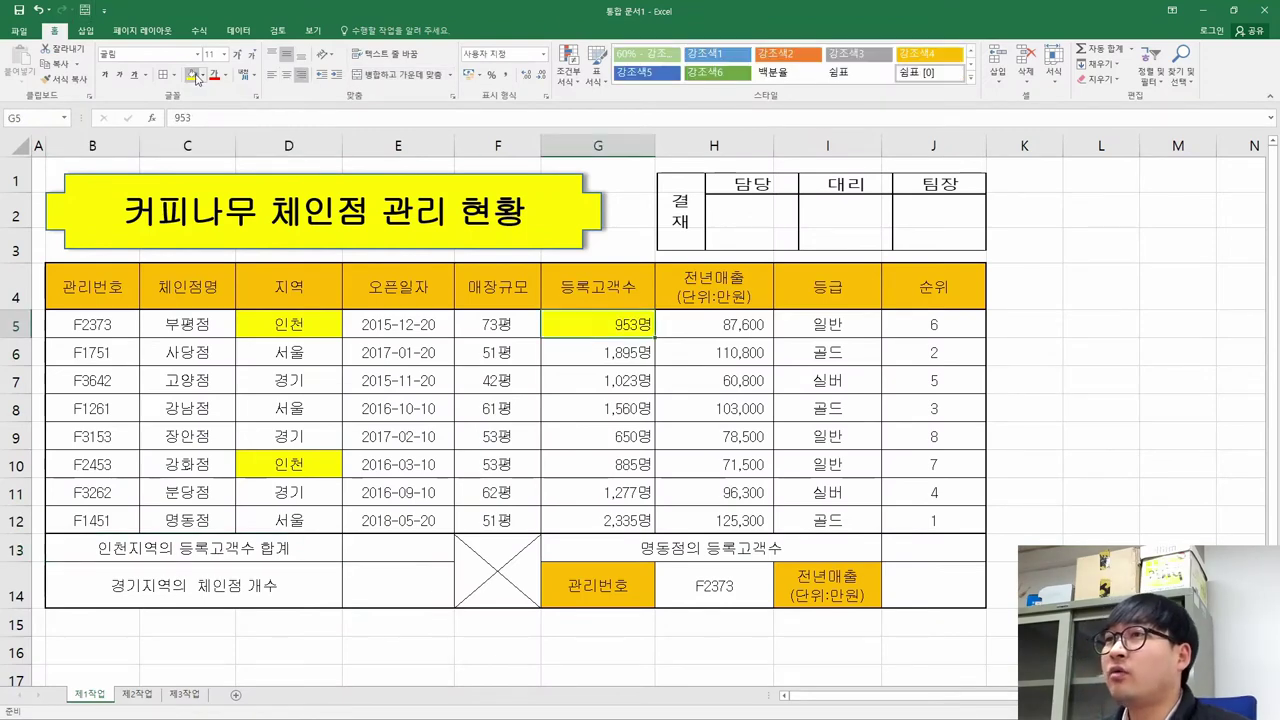
click(610, 464)
click(193, 76)
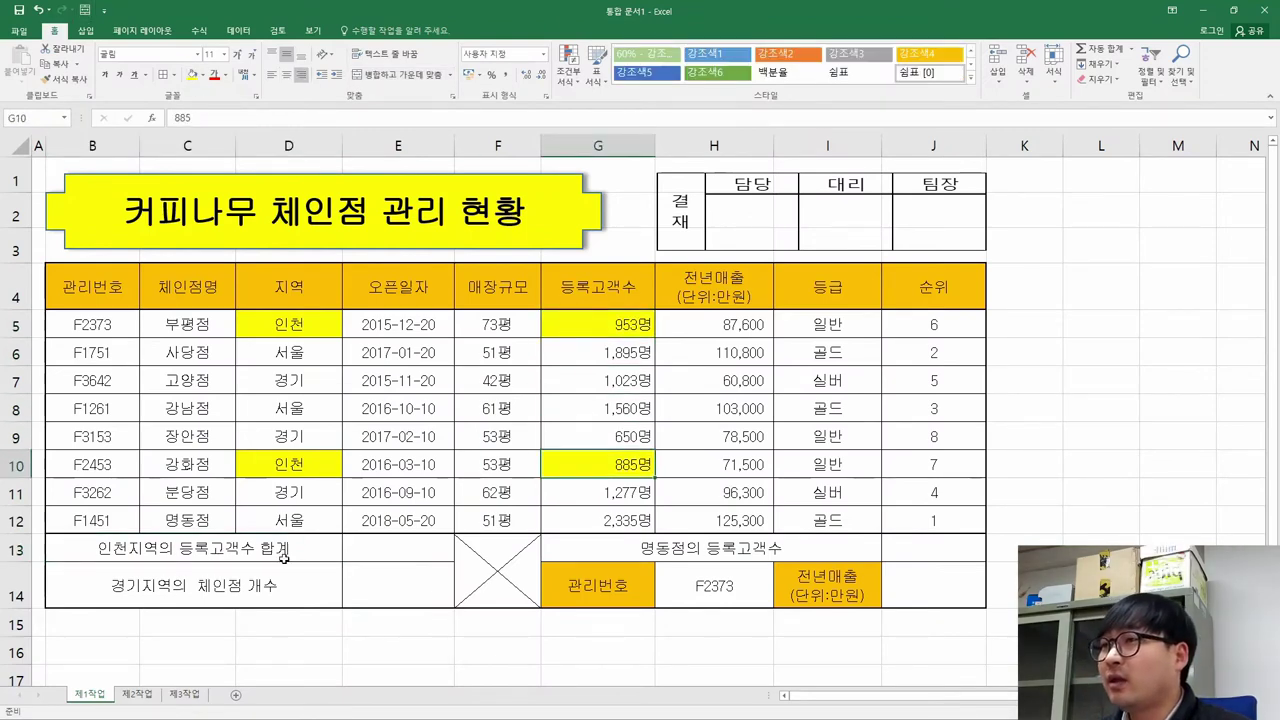
Select E13 for the 인천 total and switch to the exam PDF to check the DSUM function required by item (3)
click(424, 558)
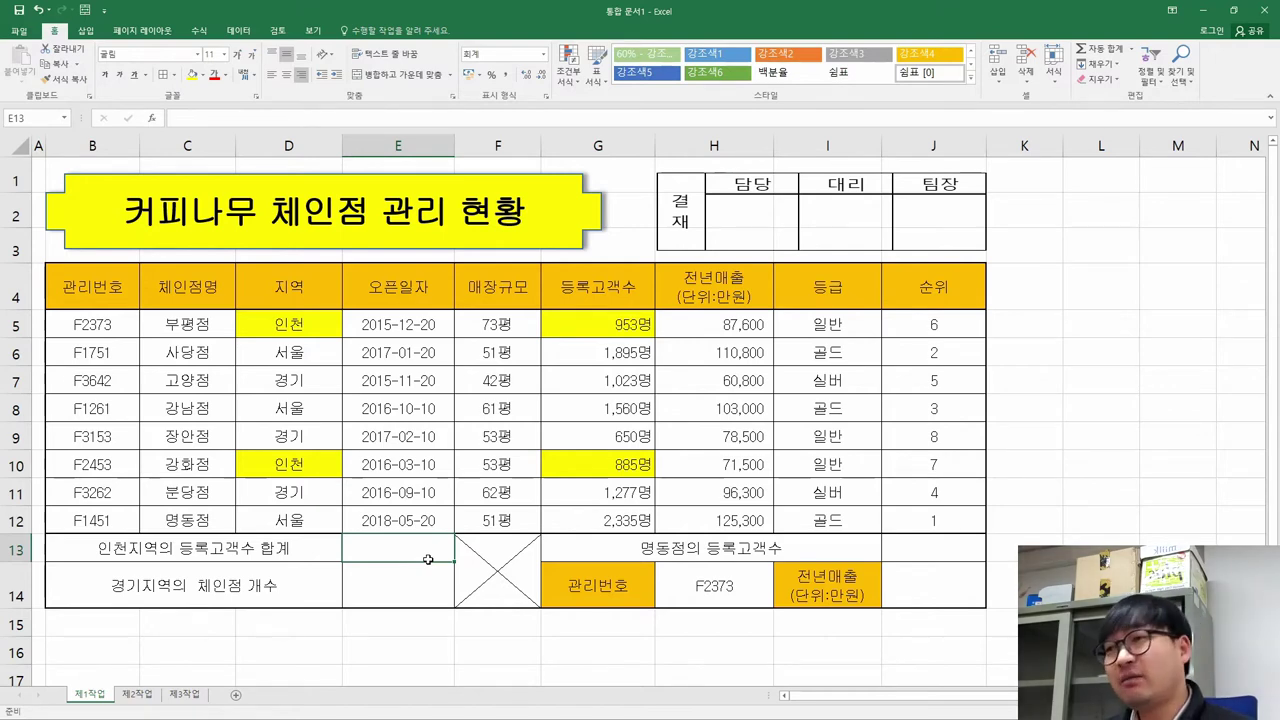
key(alt+Tab)
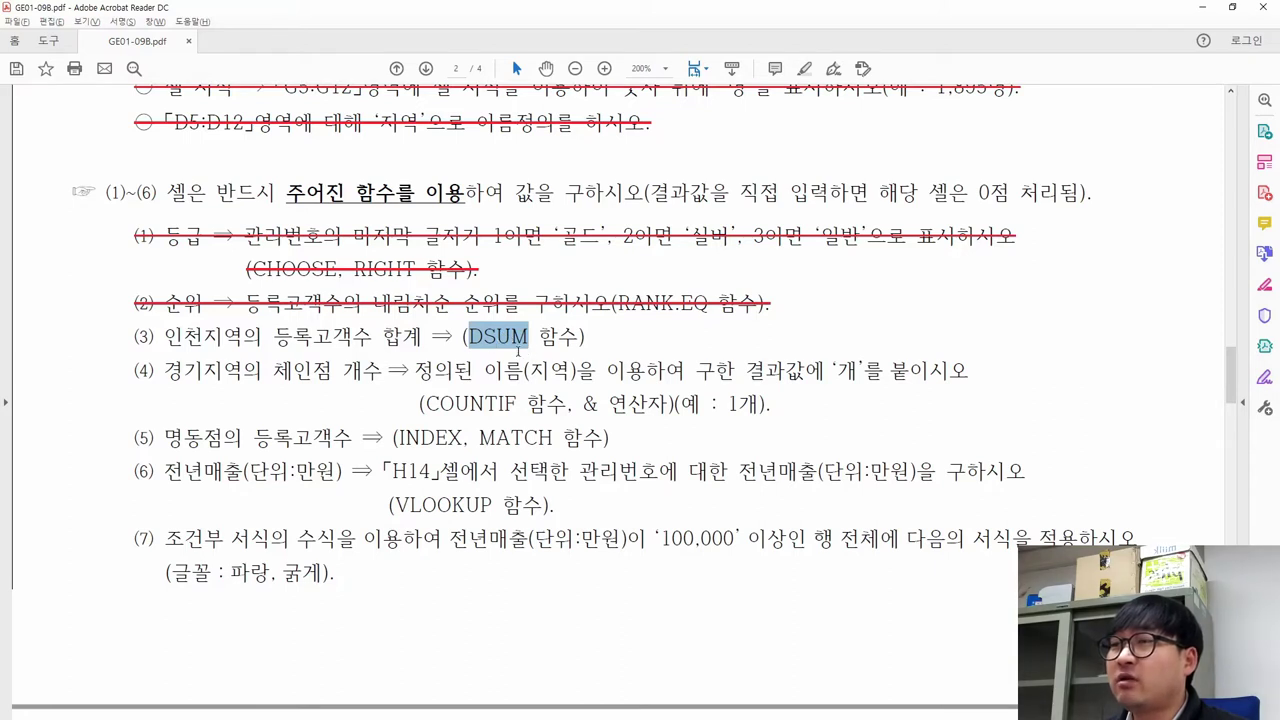
Check the required DSUM function in item (3) of the exam PDF and switch back to Excel
click(484, 336)
drag(484, 336, 468, 336)
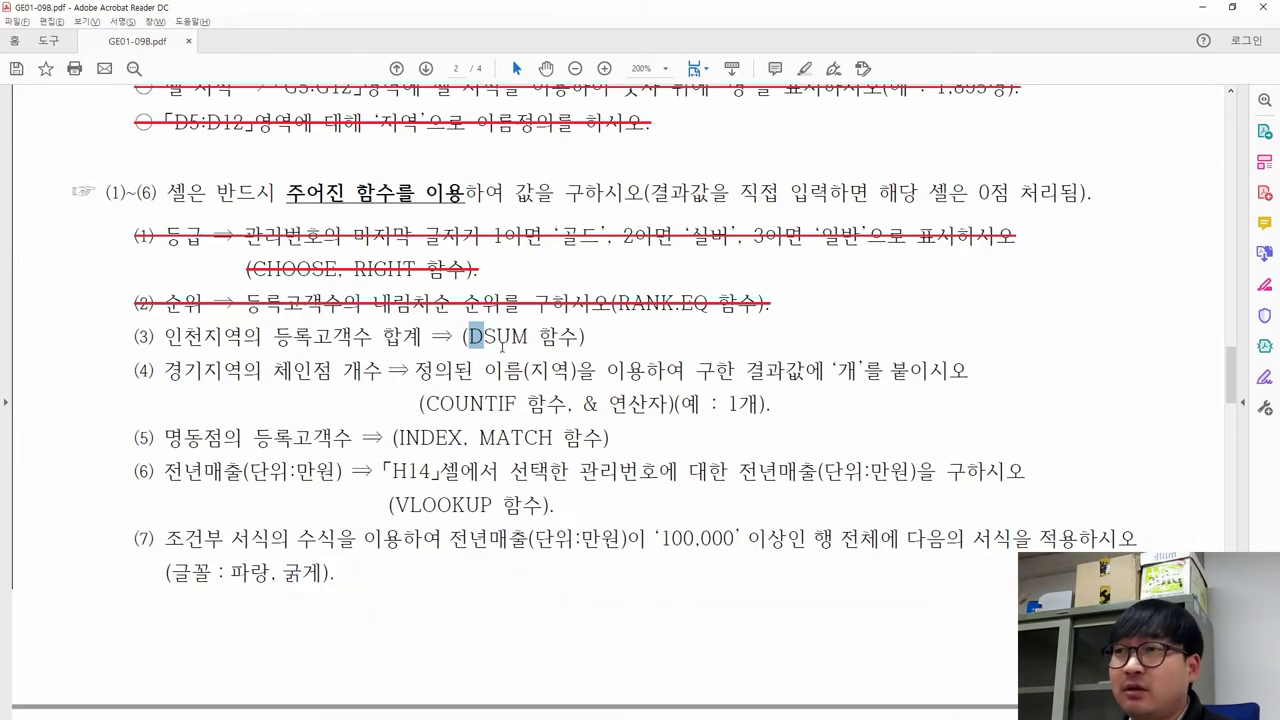
key(alt+Tab)
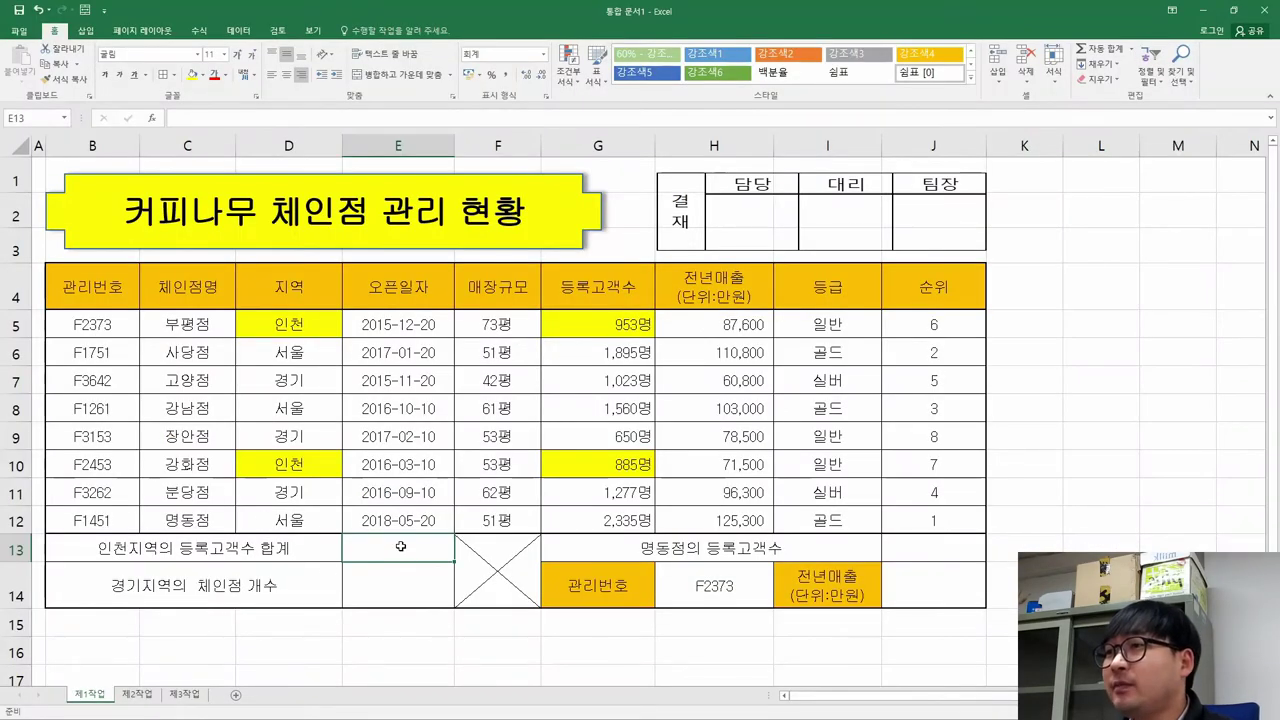
Start a DSUM function in E13 and open its function arguments
text(=)
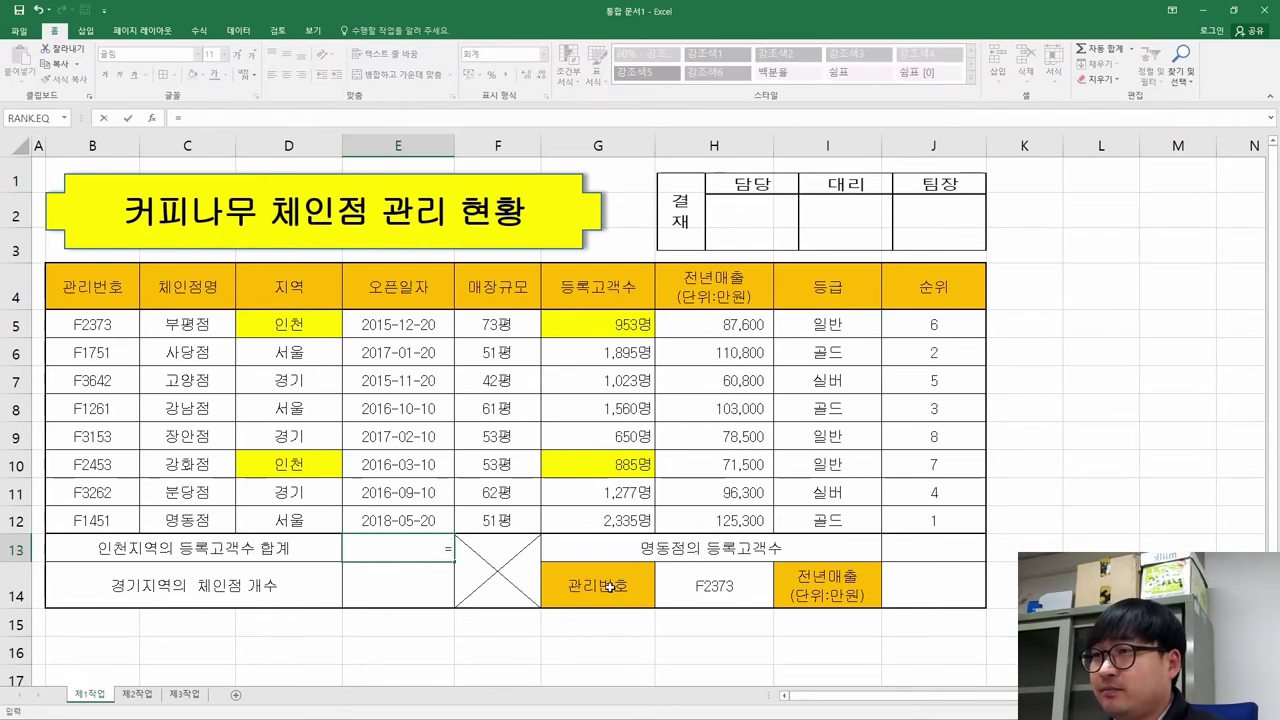
text(ds)
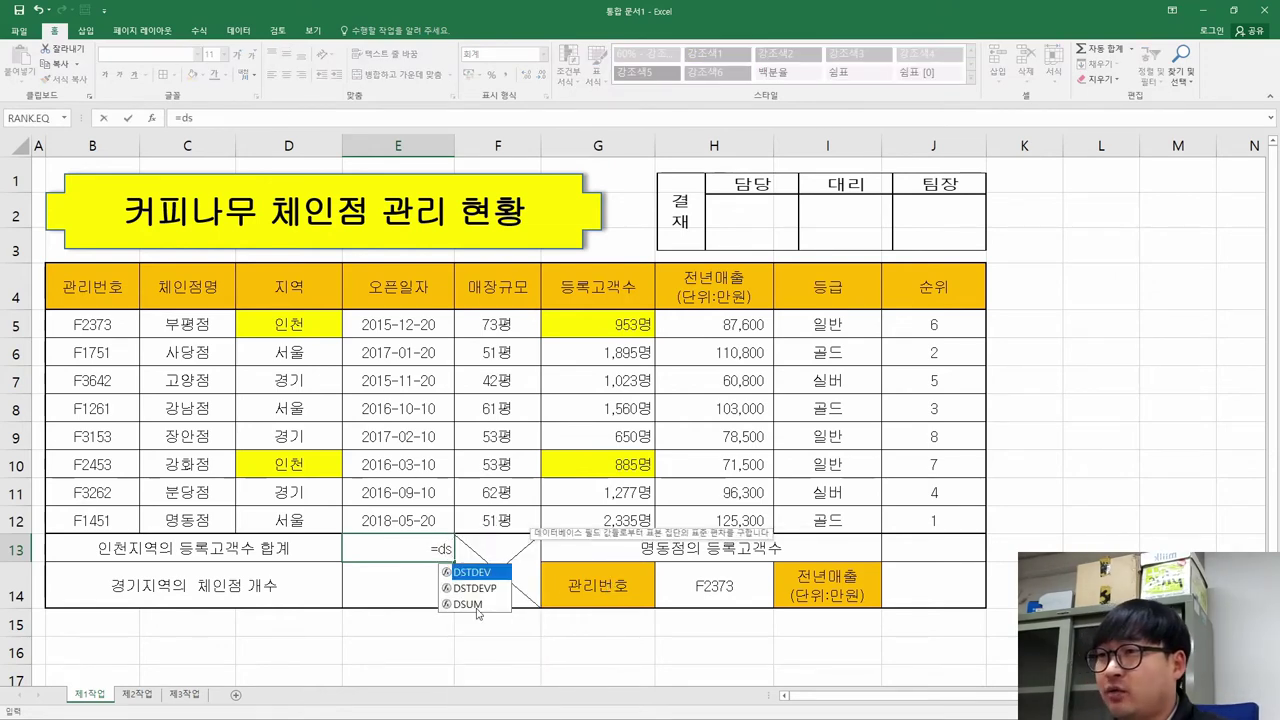
click(477, 605)
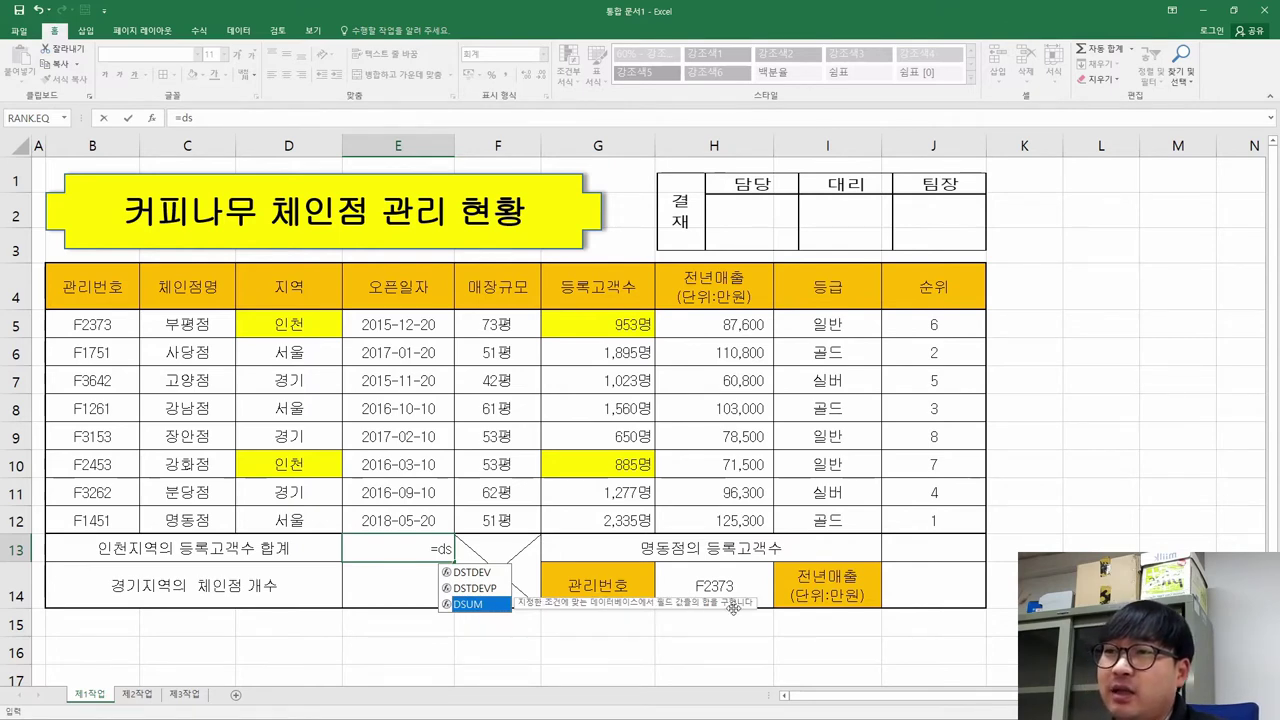
double_click(470, 605)
click(152, 118)
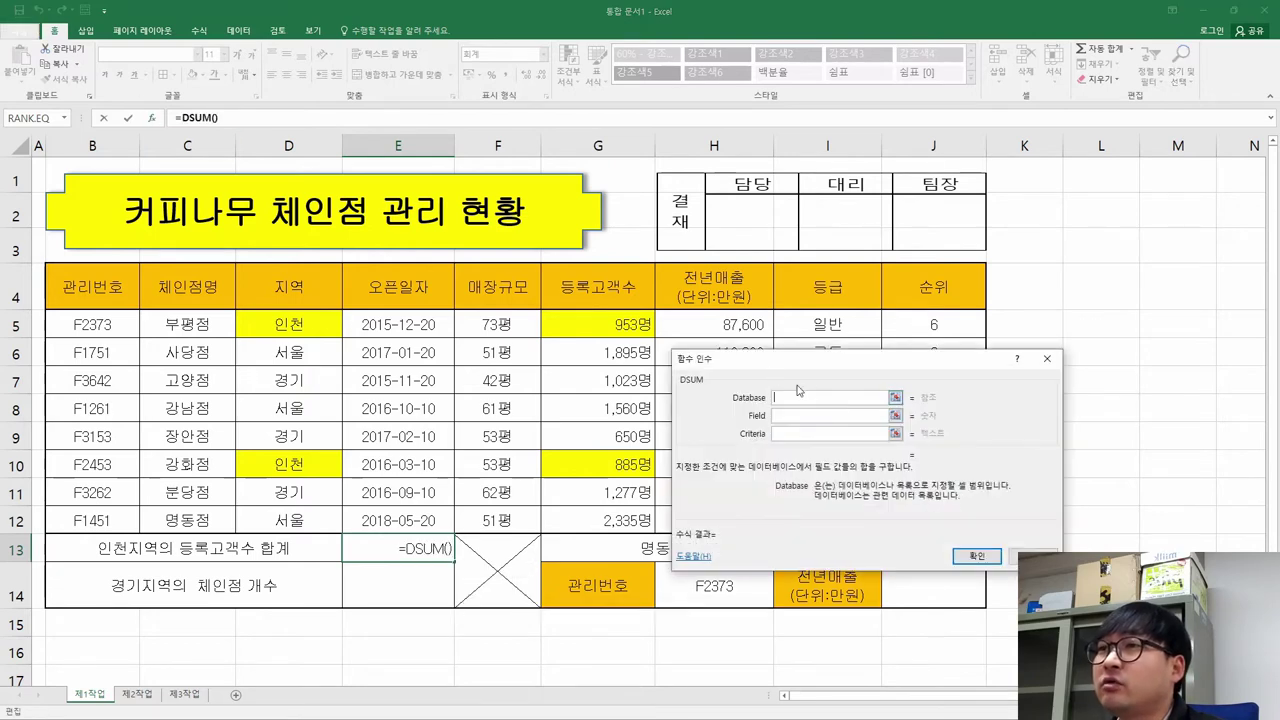
Review DSUM's three arguments with the dialog clear of the data, and set Database to D4:G12
drag(765, 360, 753, 292)
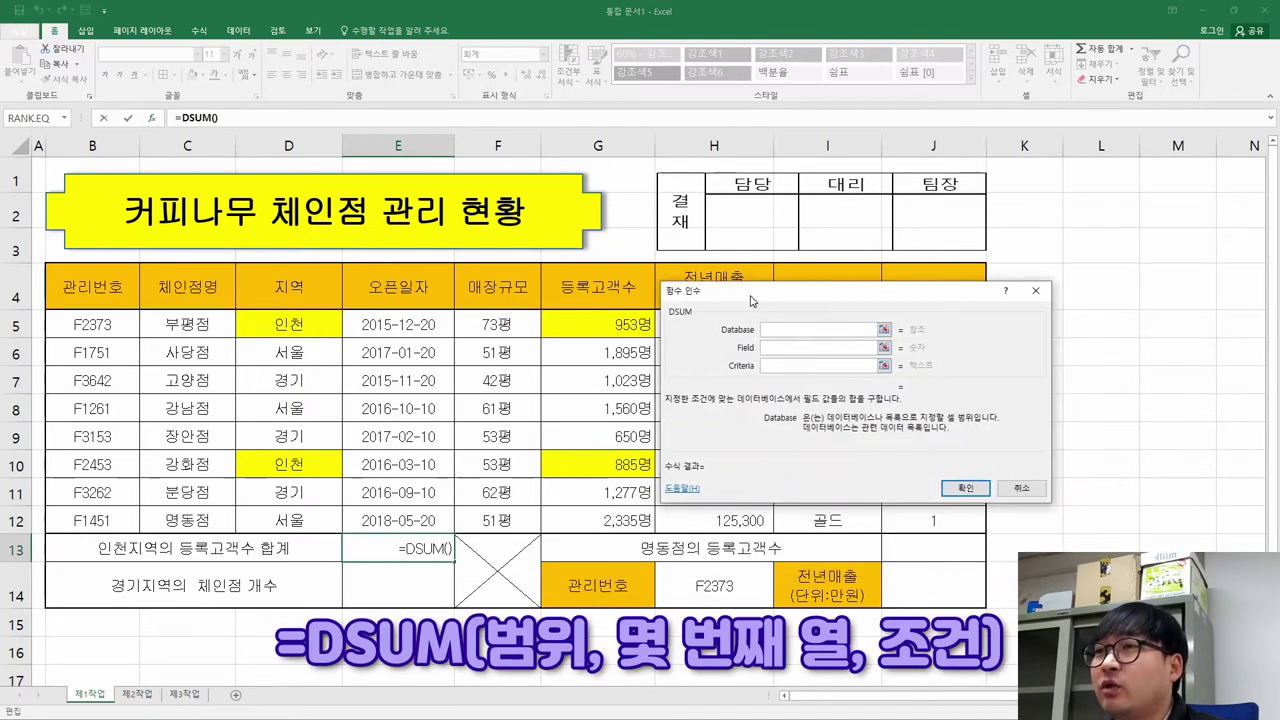
click(783, 347)
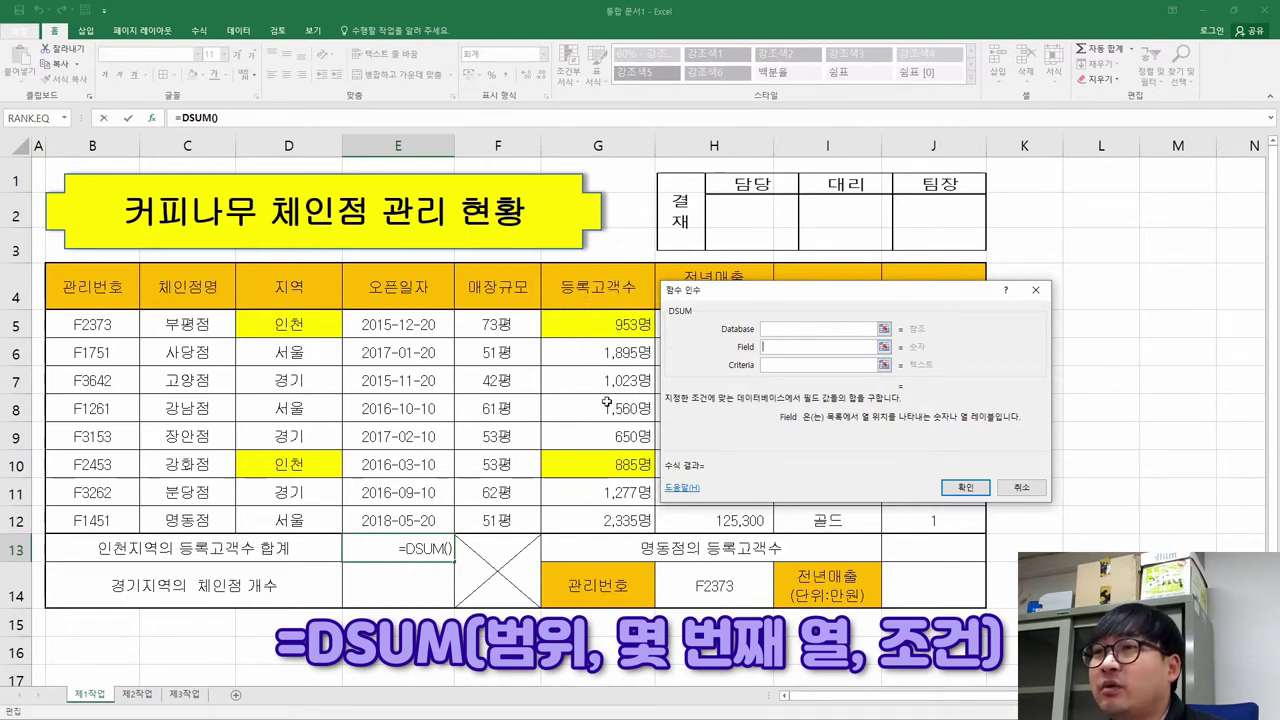
click(795, 365)
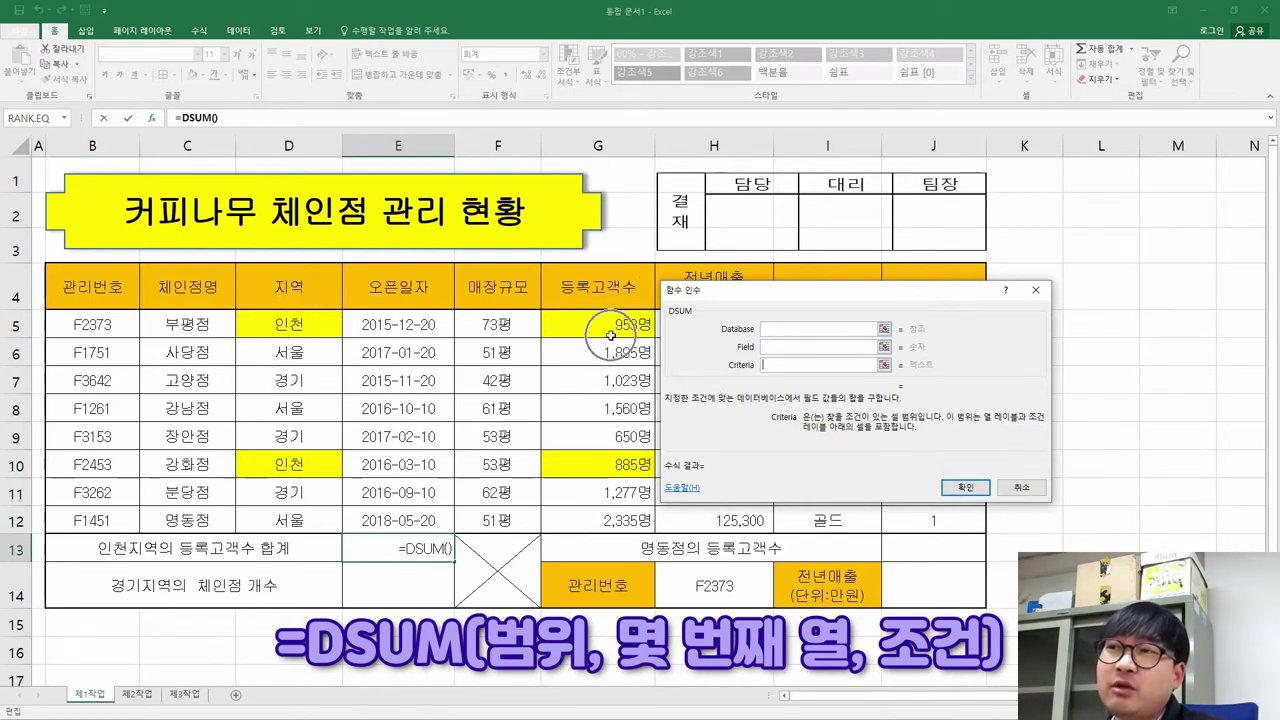
click(787, 329)
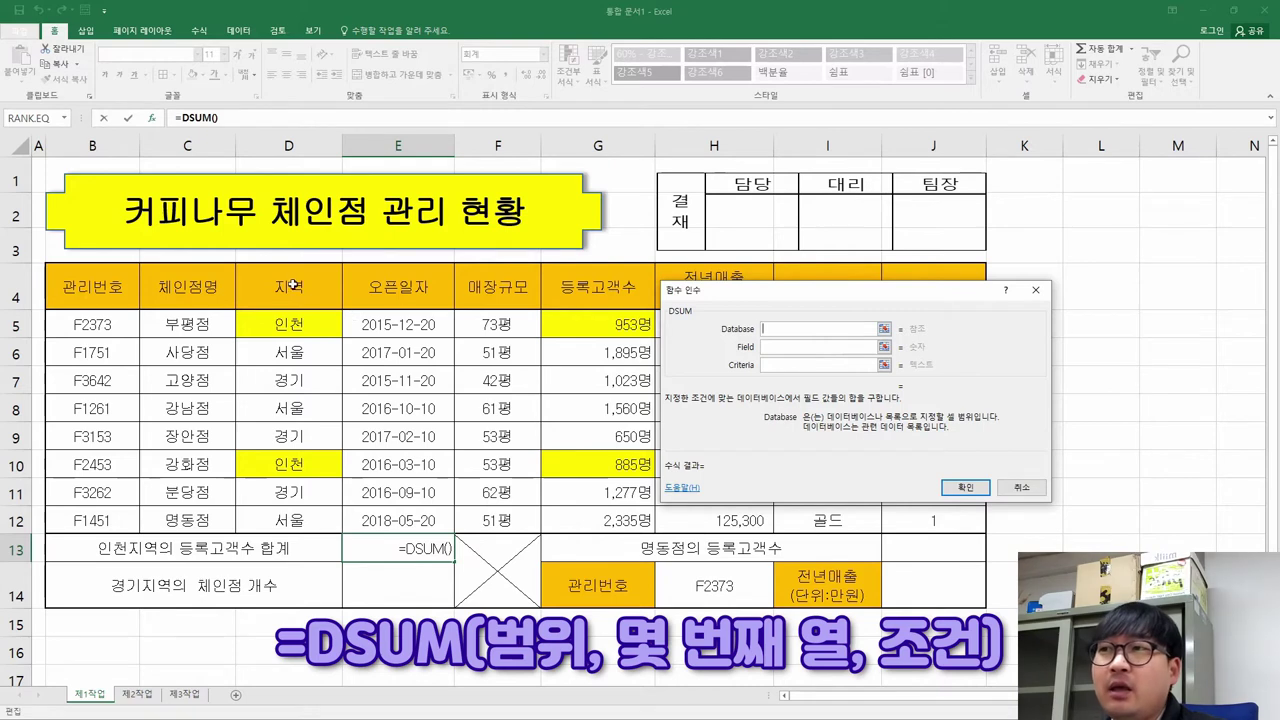
drag(260, 283, 593, 516)
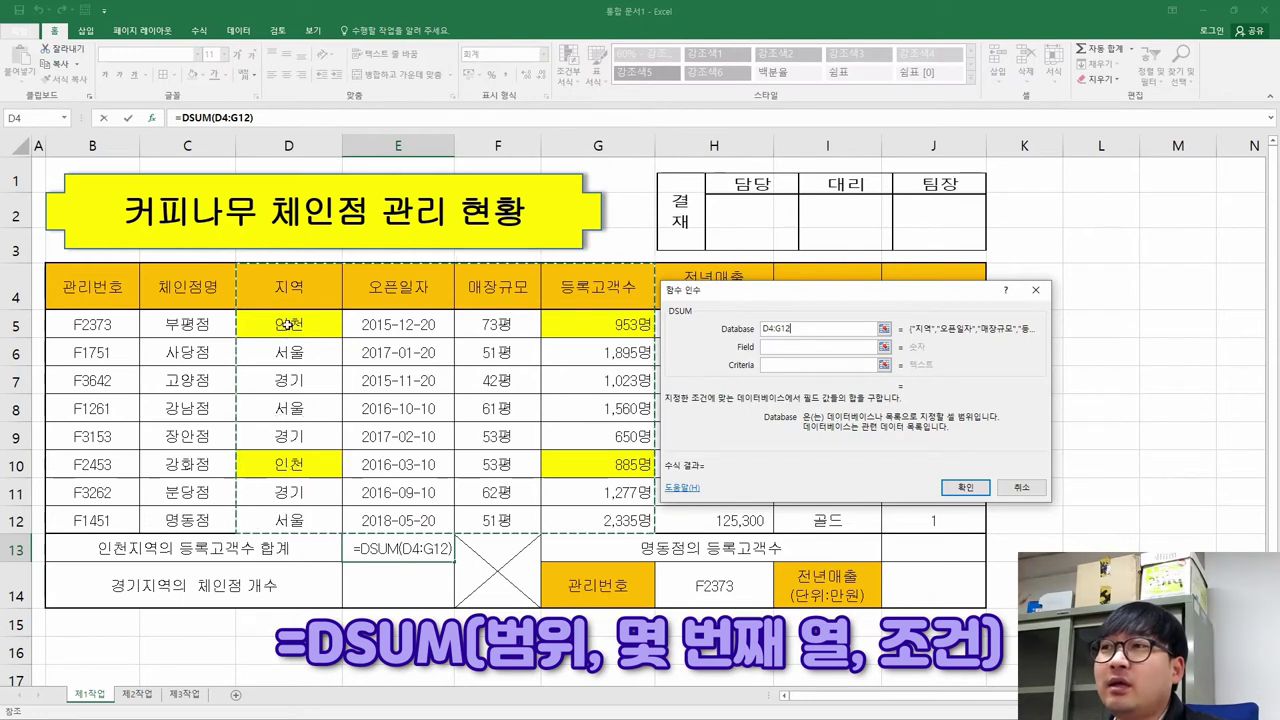
Set DSUM's Field to 4 and its Criteria to D4:D5, and confirm the formula in E13
key(ctrl)
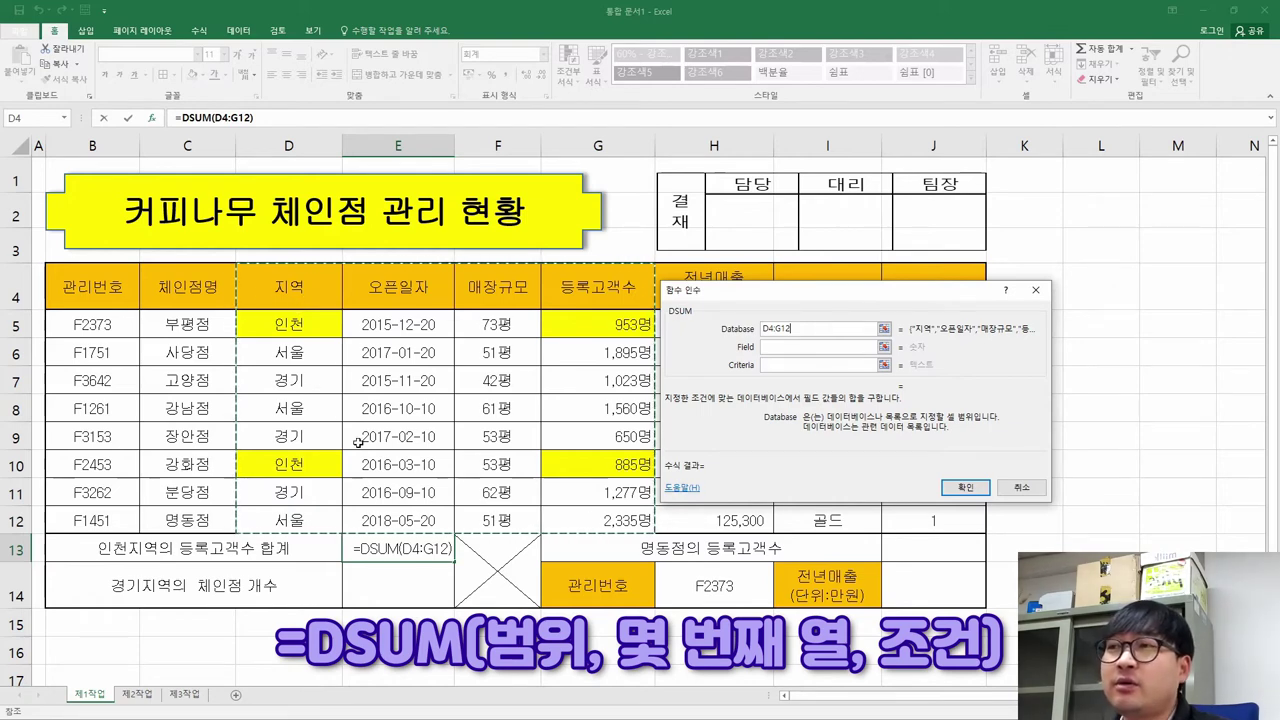
click(783, 348)
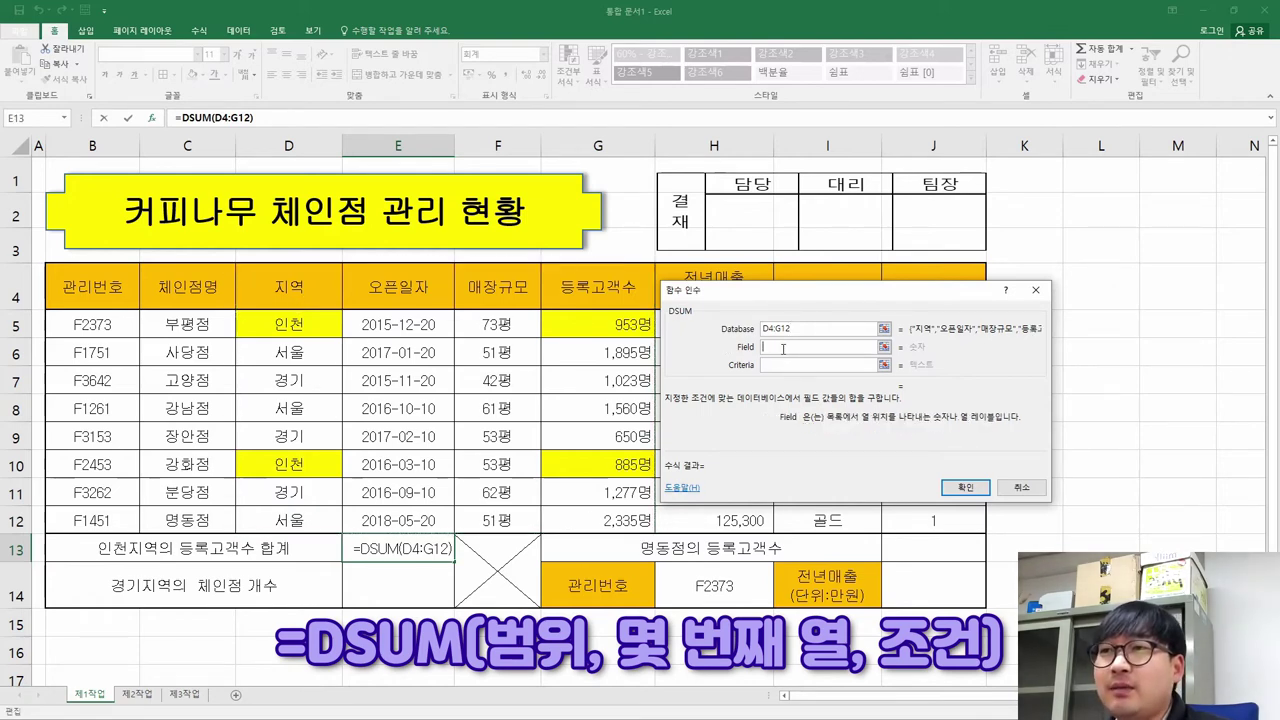
click(783, 348)
click(783, 348)
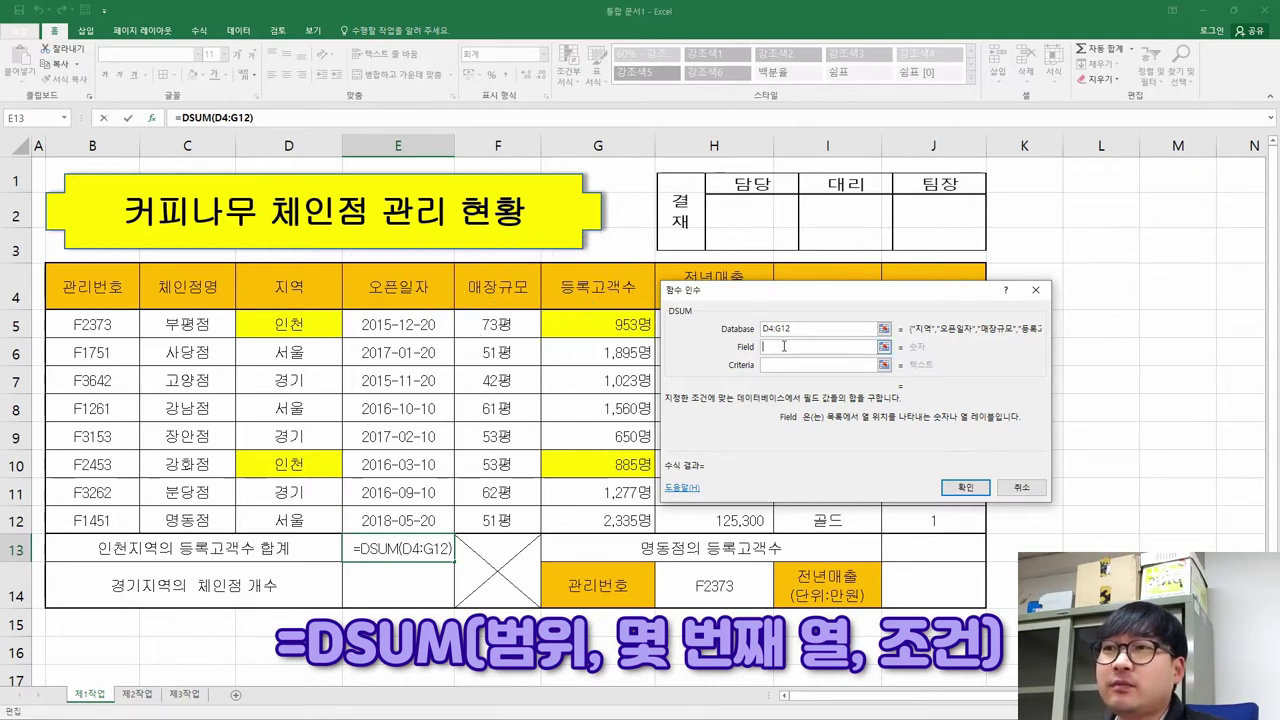
text(4)
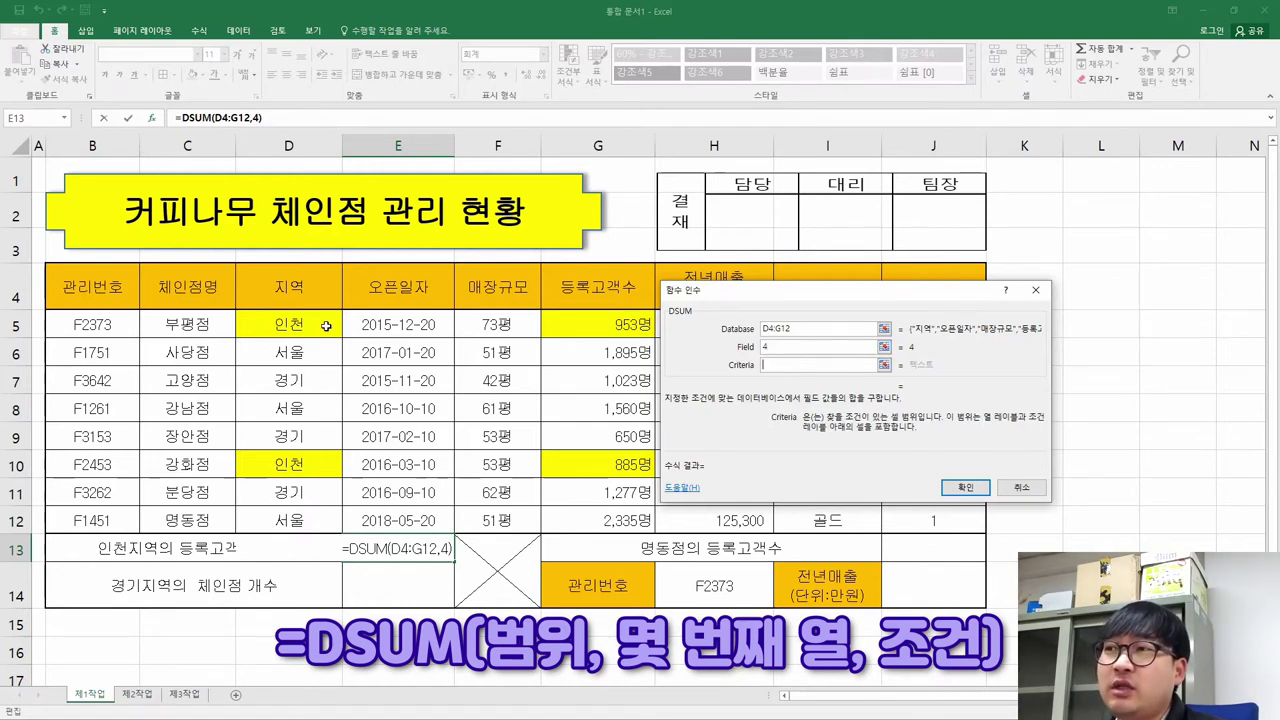
drag(287, 285, 290, 330)
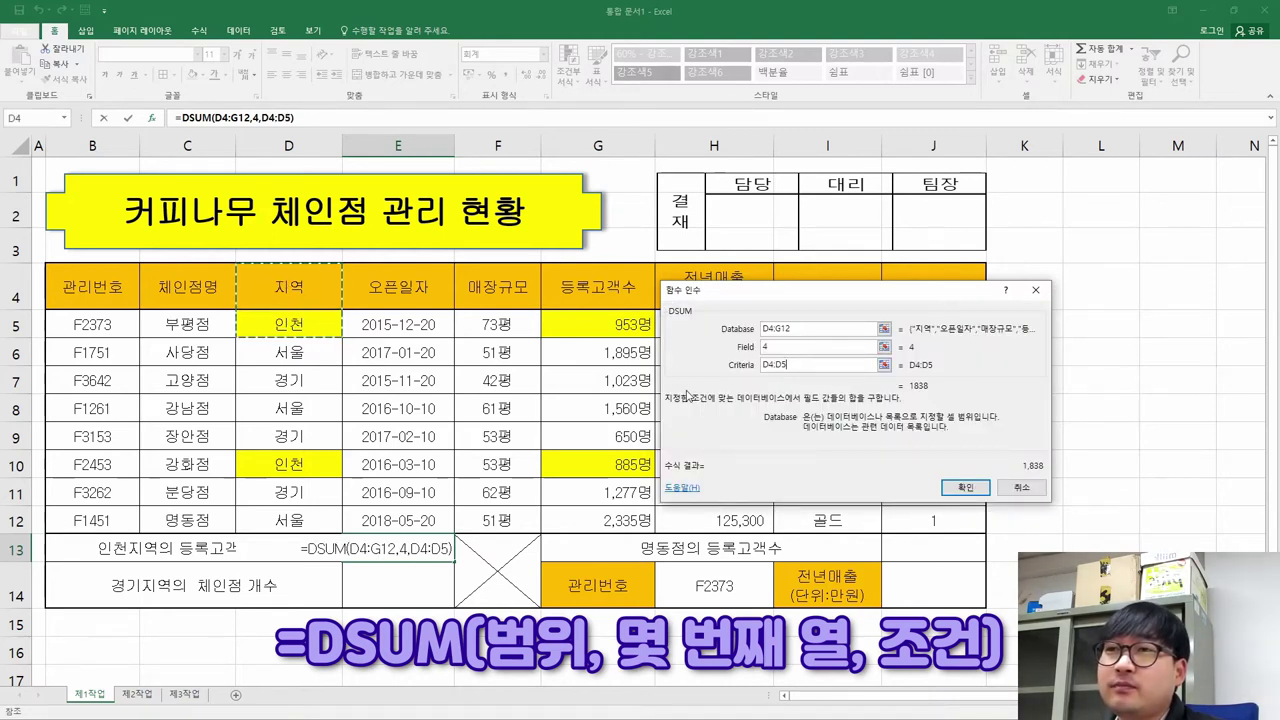
click(918, 398)
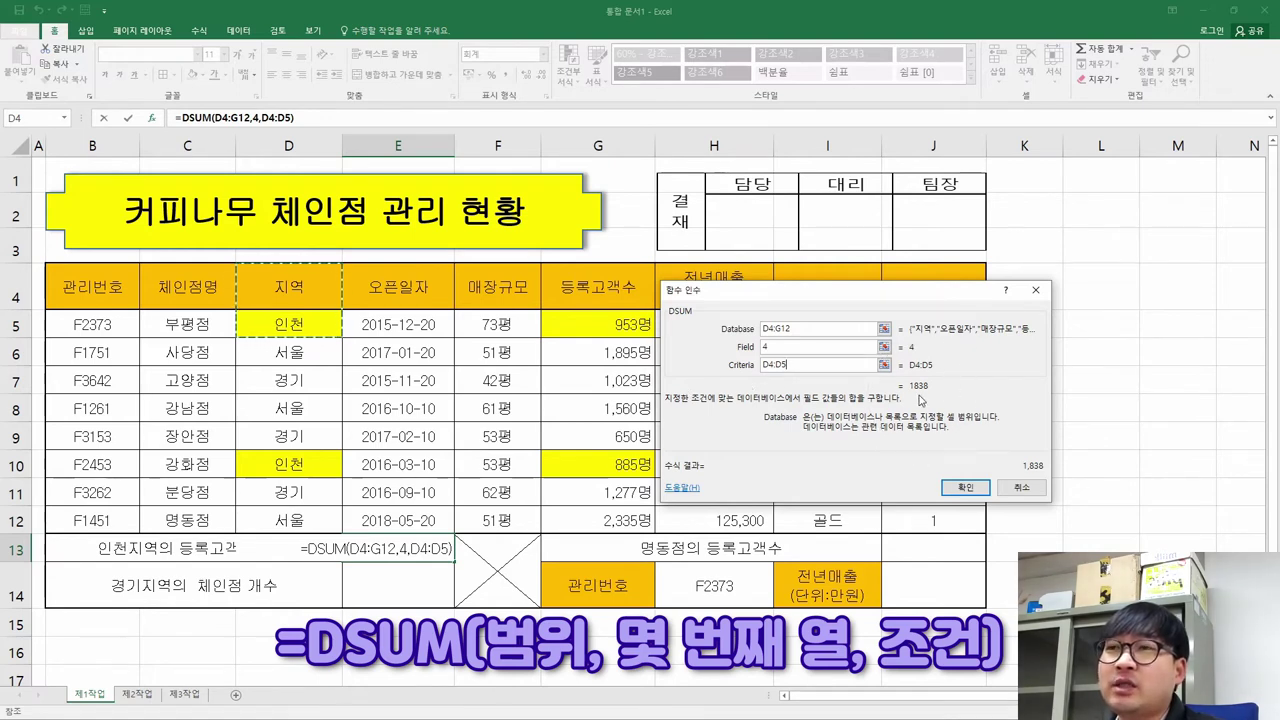
click(965, 487)
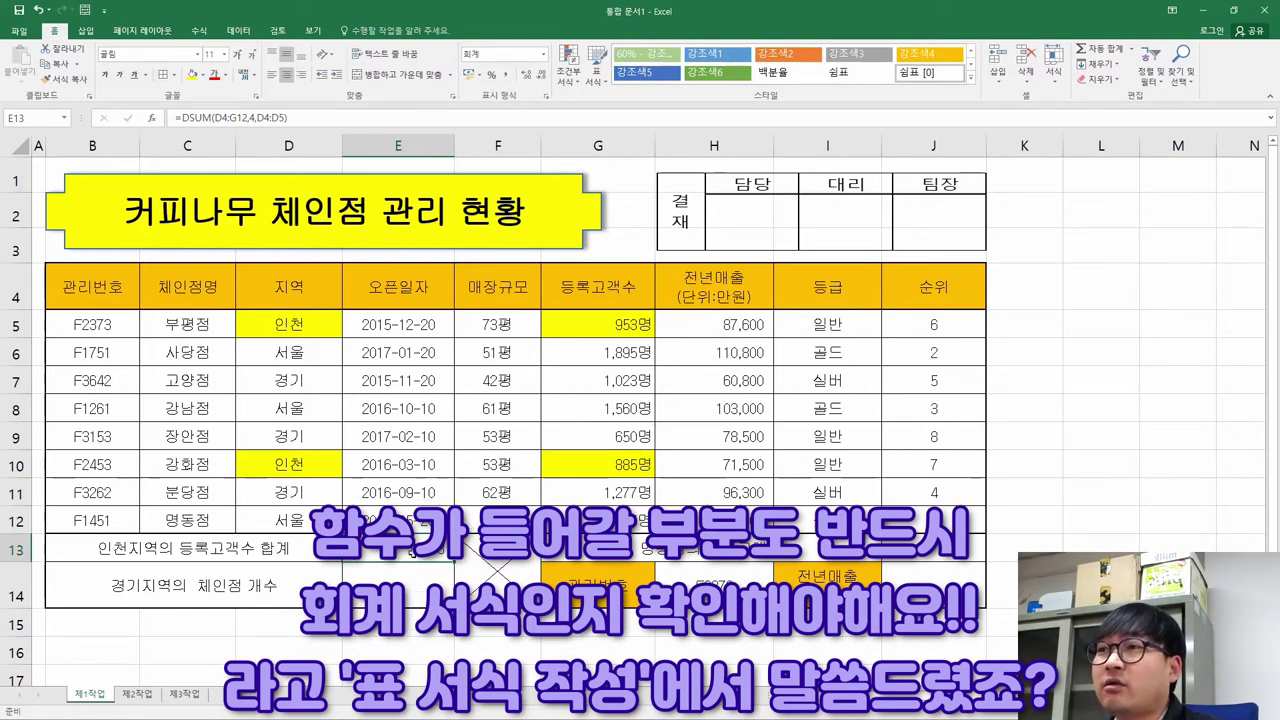
Try the 일반 number format on E13, compare it with E14, and restore the 회계 format
click(543, 54)
click(517, 83)
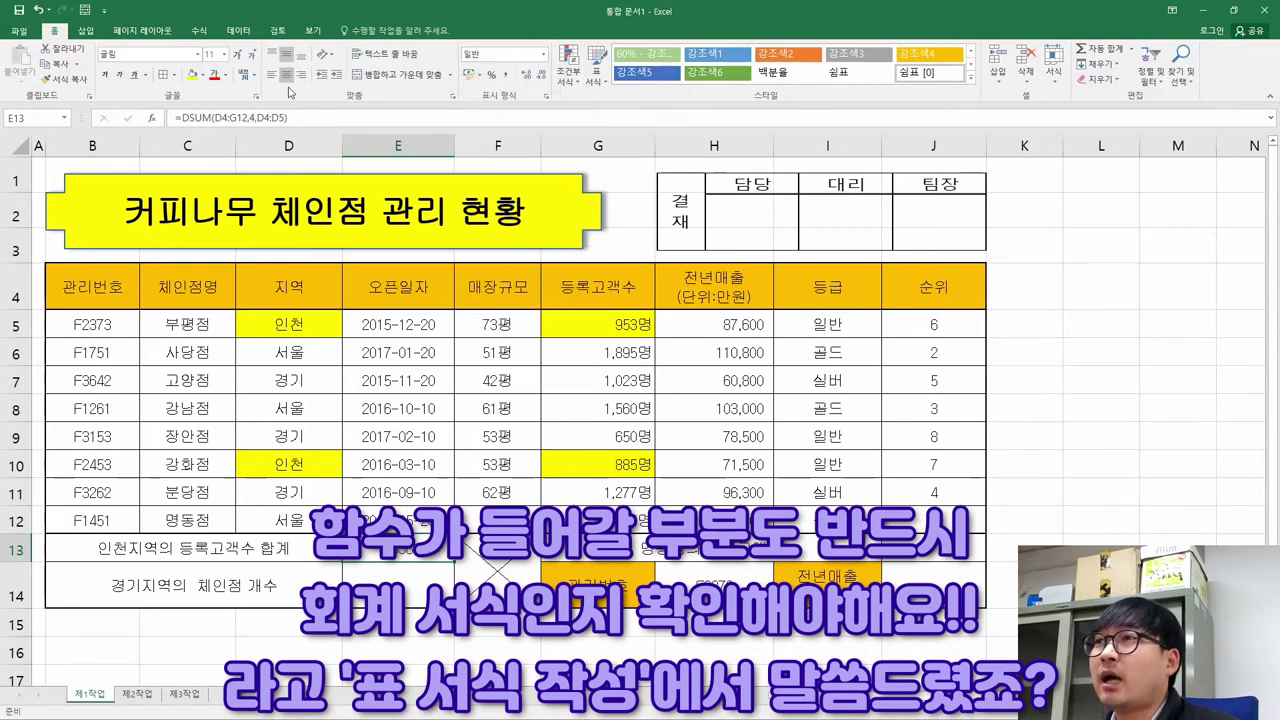
click(430, 576)
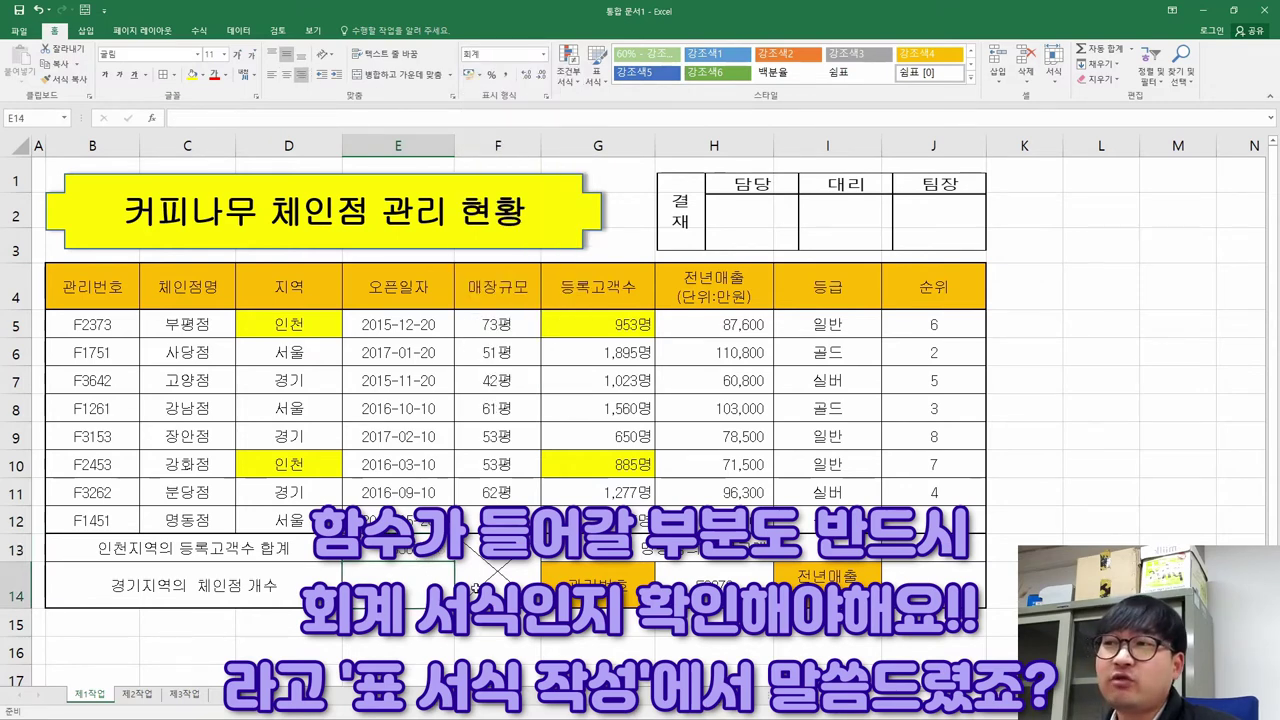
click(404, 551)
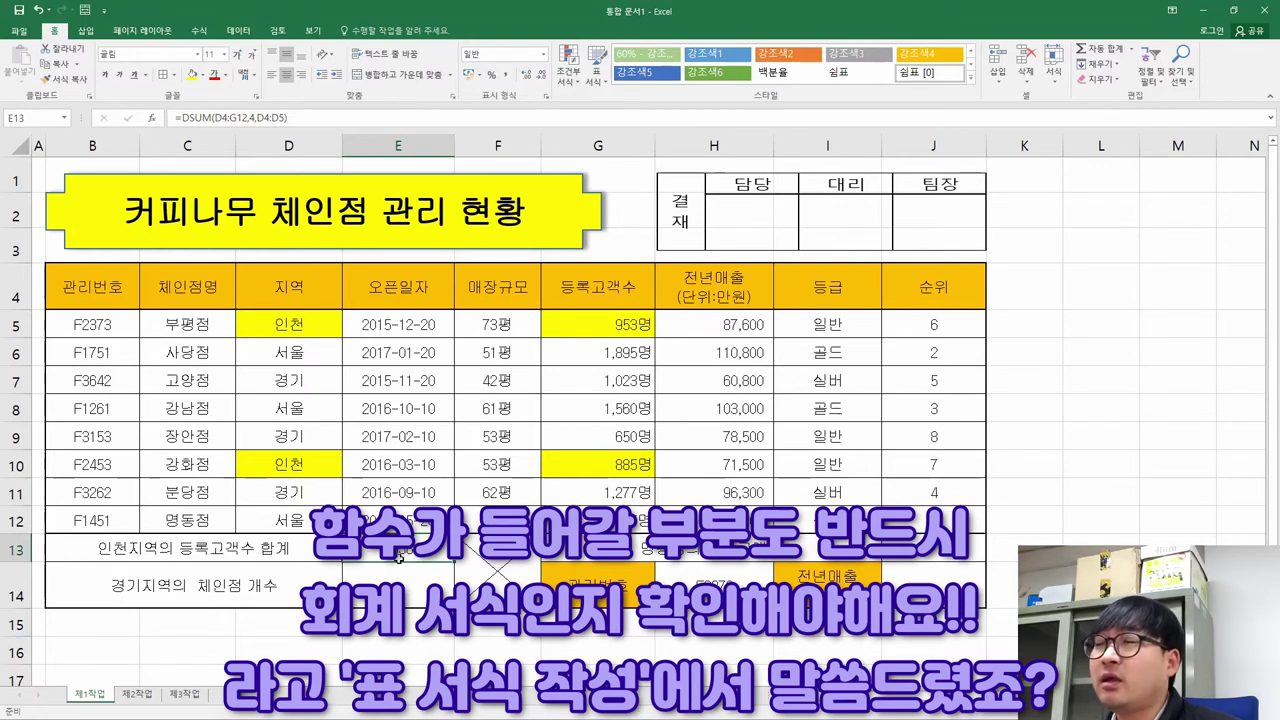
click(510, 78)
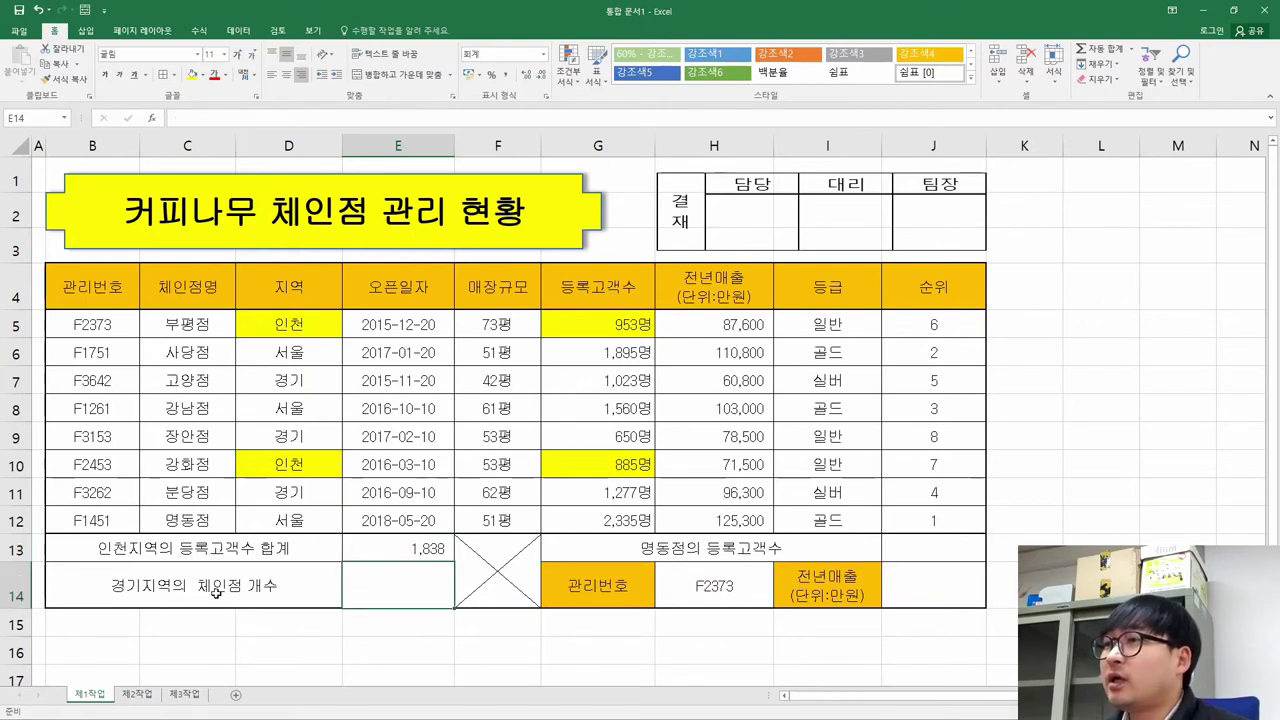
Strike through item (3) in the exam PDF and return to the Excel worksheet
key(alt+Tab)
drag(590, 336, 134, 336)
key(alt+Tab)
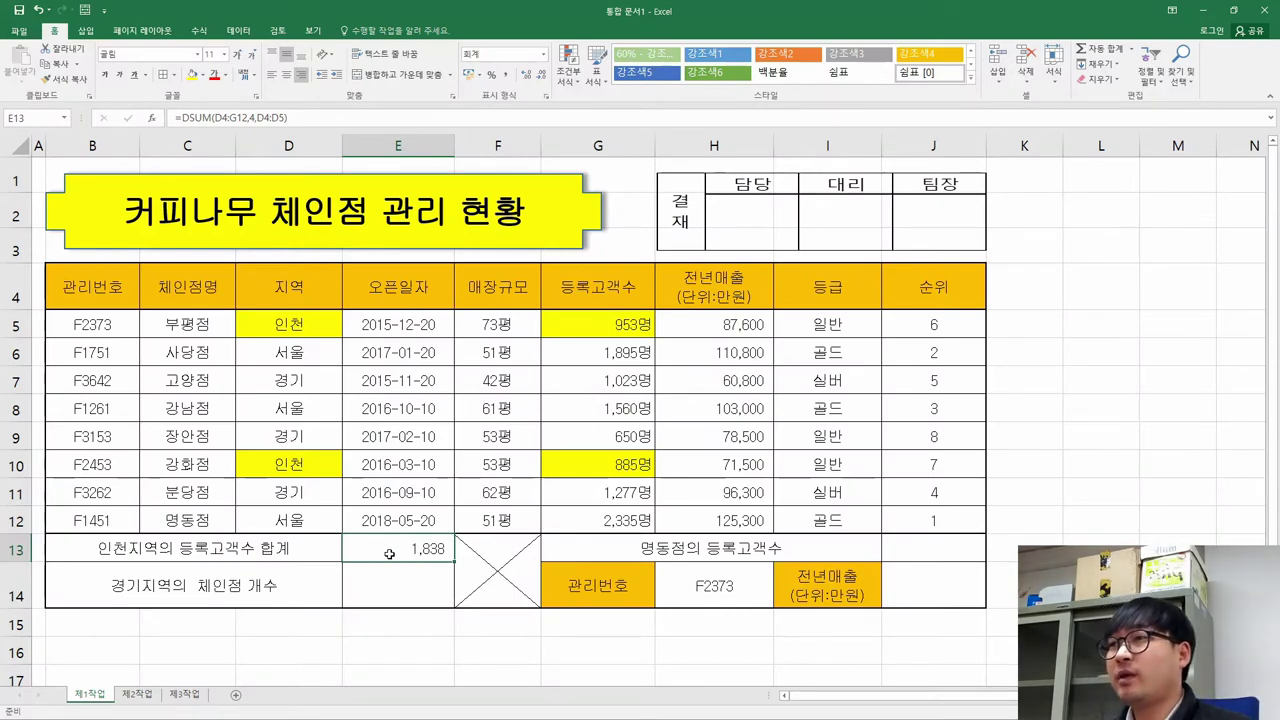
Clear E13 and start a new DSUM function there with its function arguments open
key(Delete)
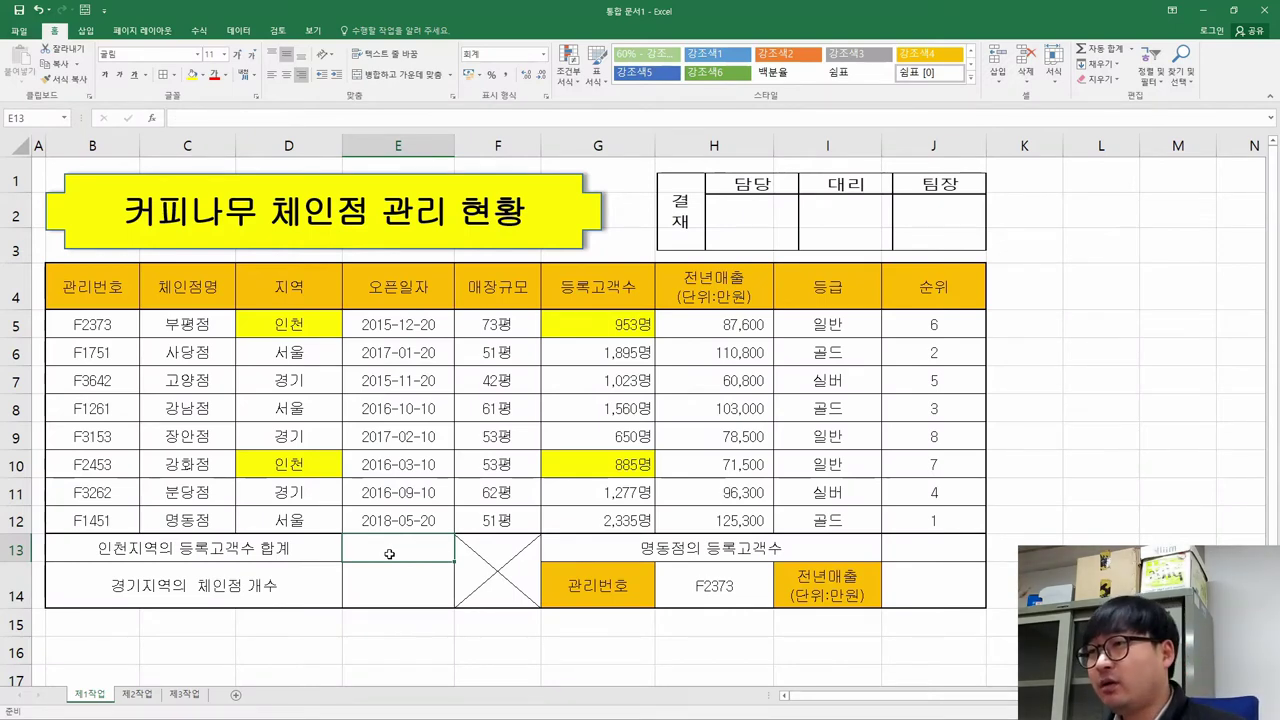
text(=dsum)
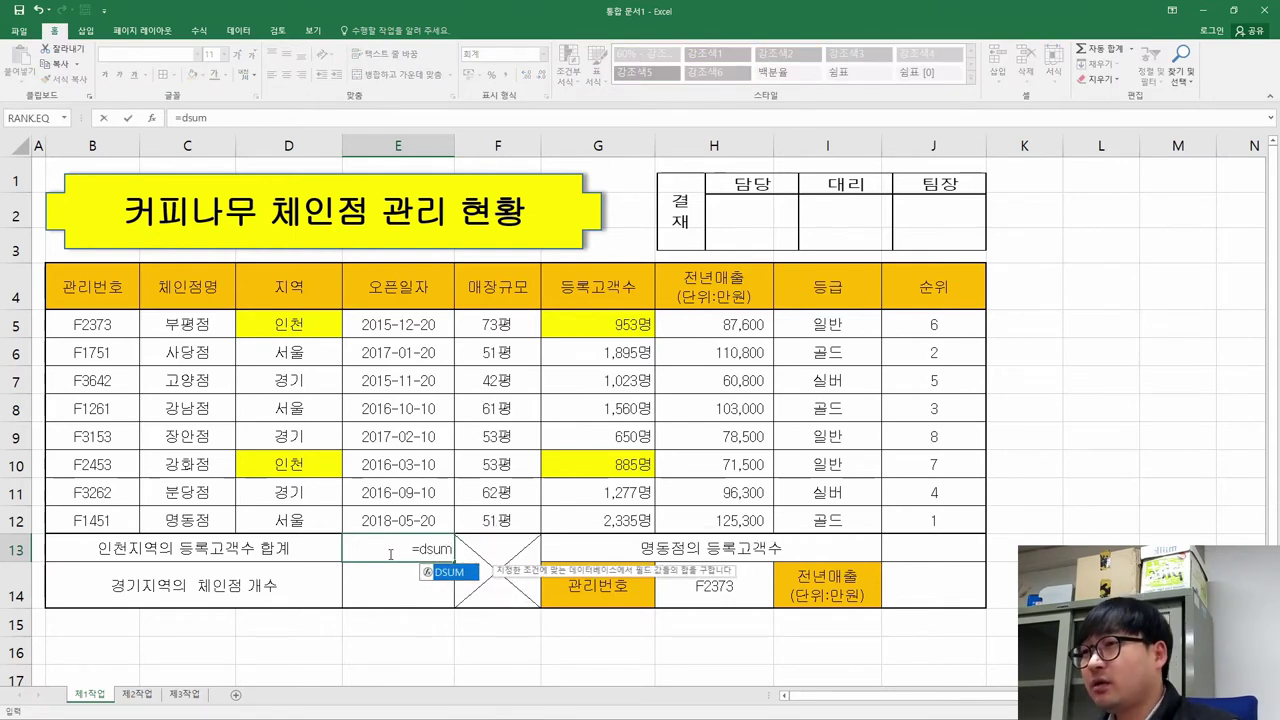
double_click(449, 572)
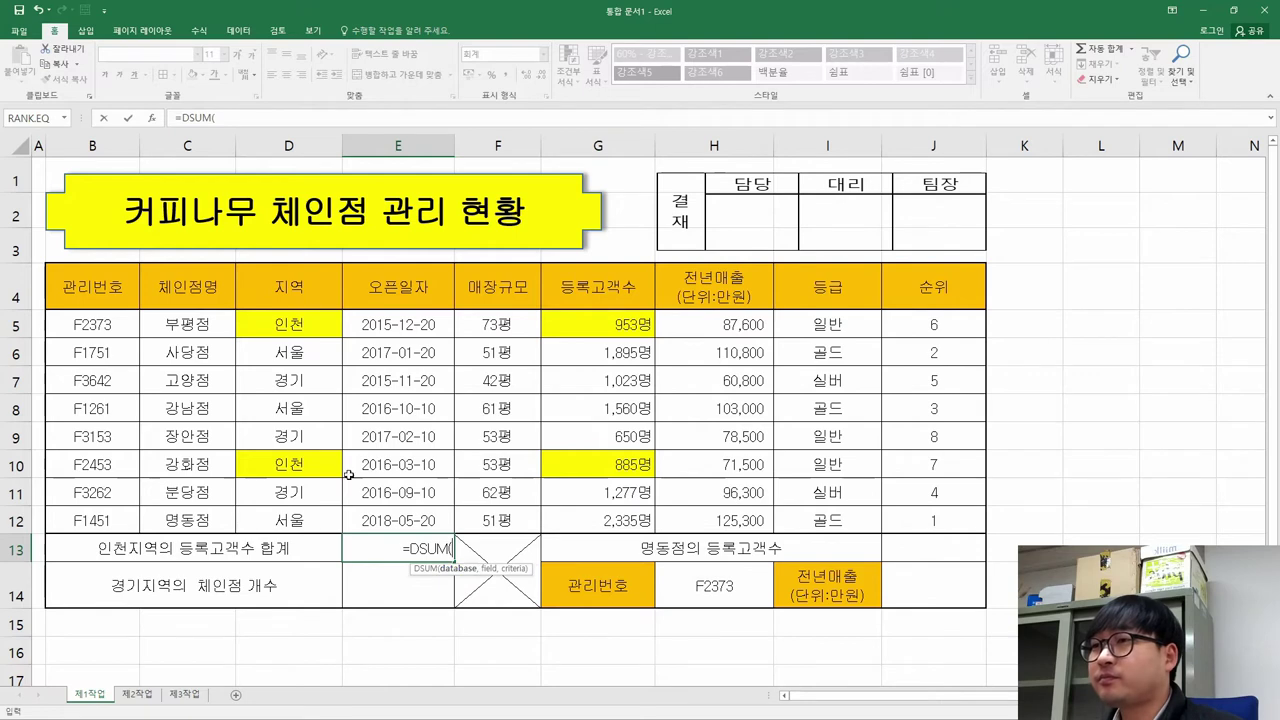
click(153, 118)
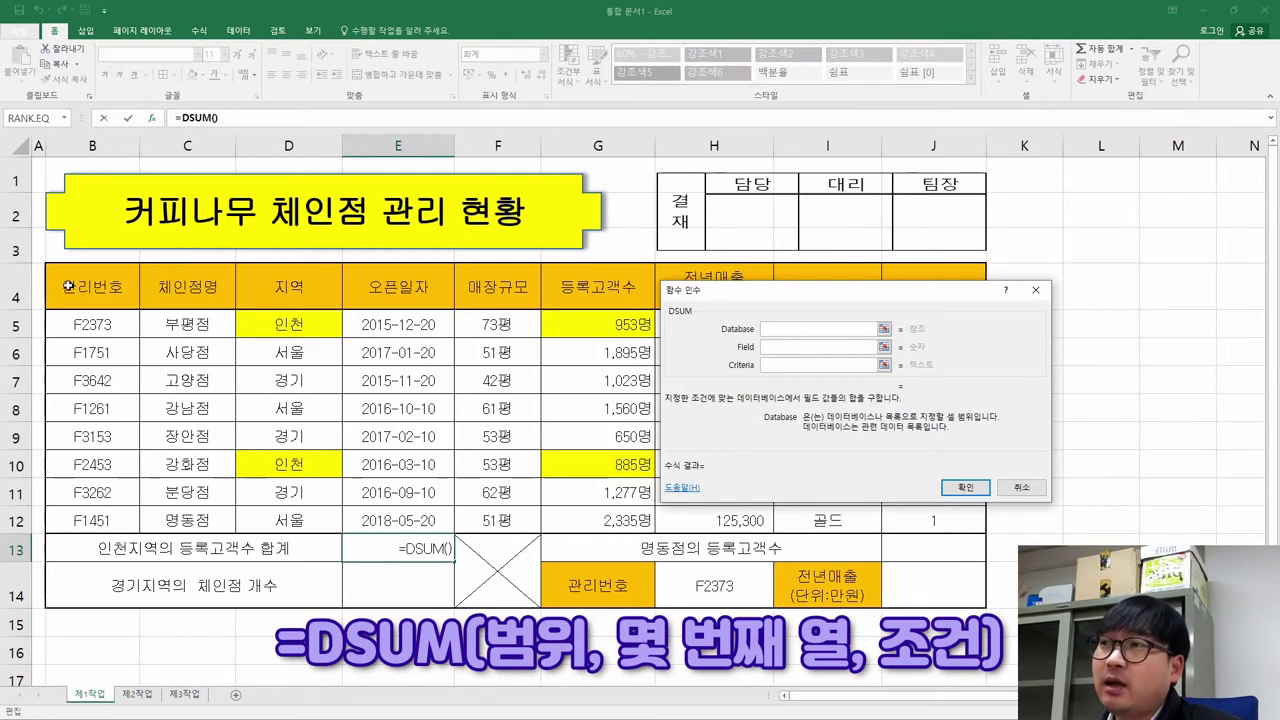
Set DSUM's Database to B4:H12 and its Field to 6 for the 등록고객수 column
drag(68, 286, 740, 518)
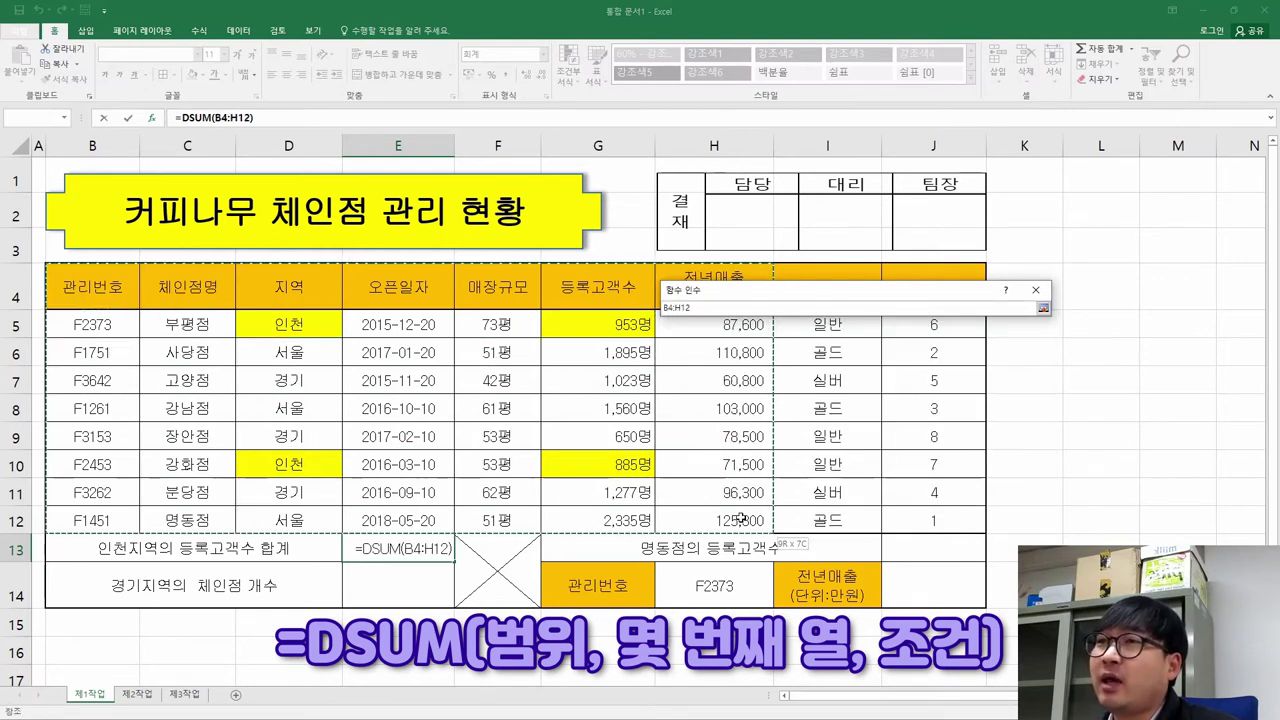
drag(740, 518, 740, 518)
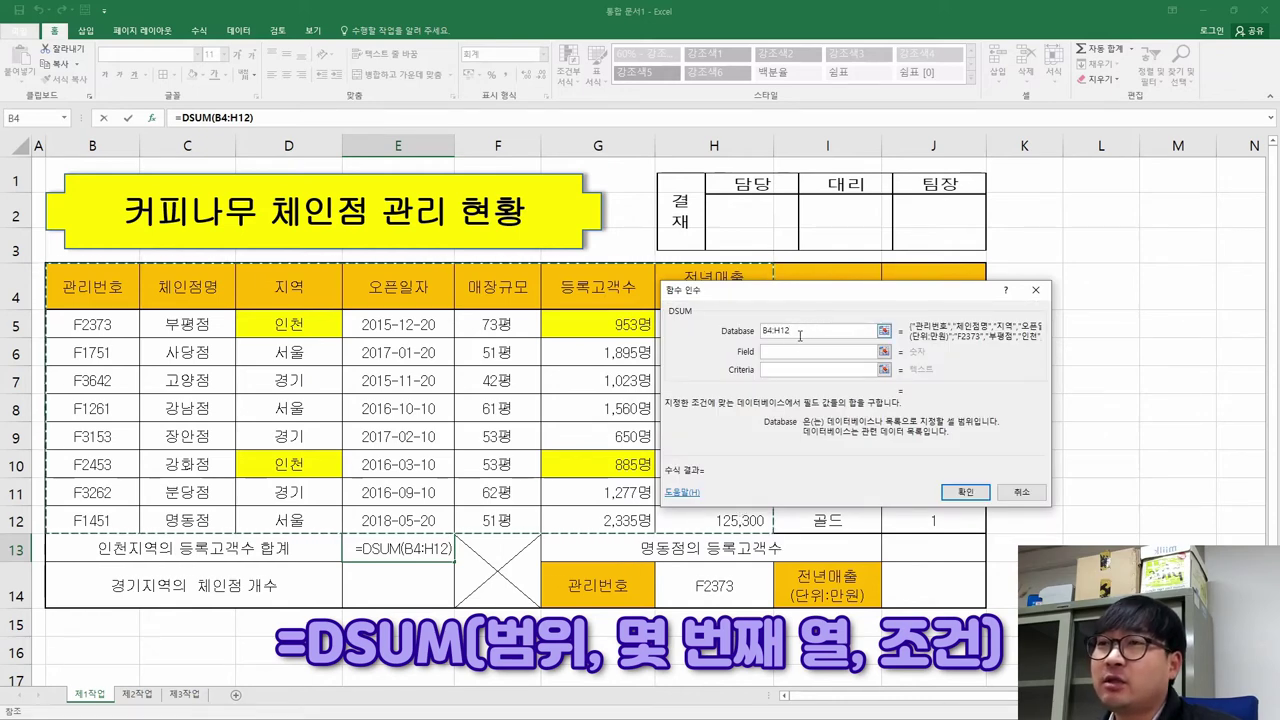
click(768, 352)
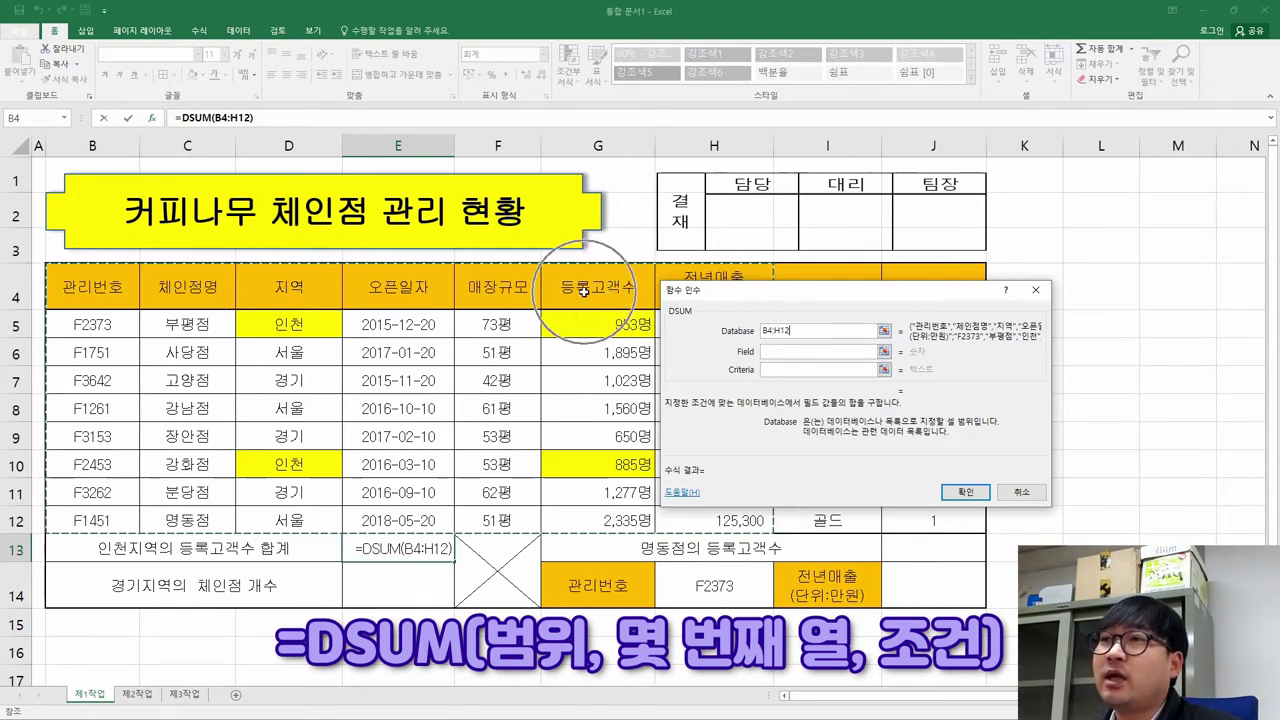
click(787, 351)
text(6)
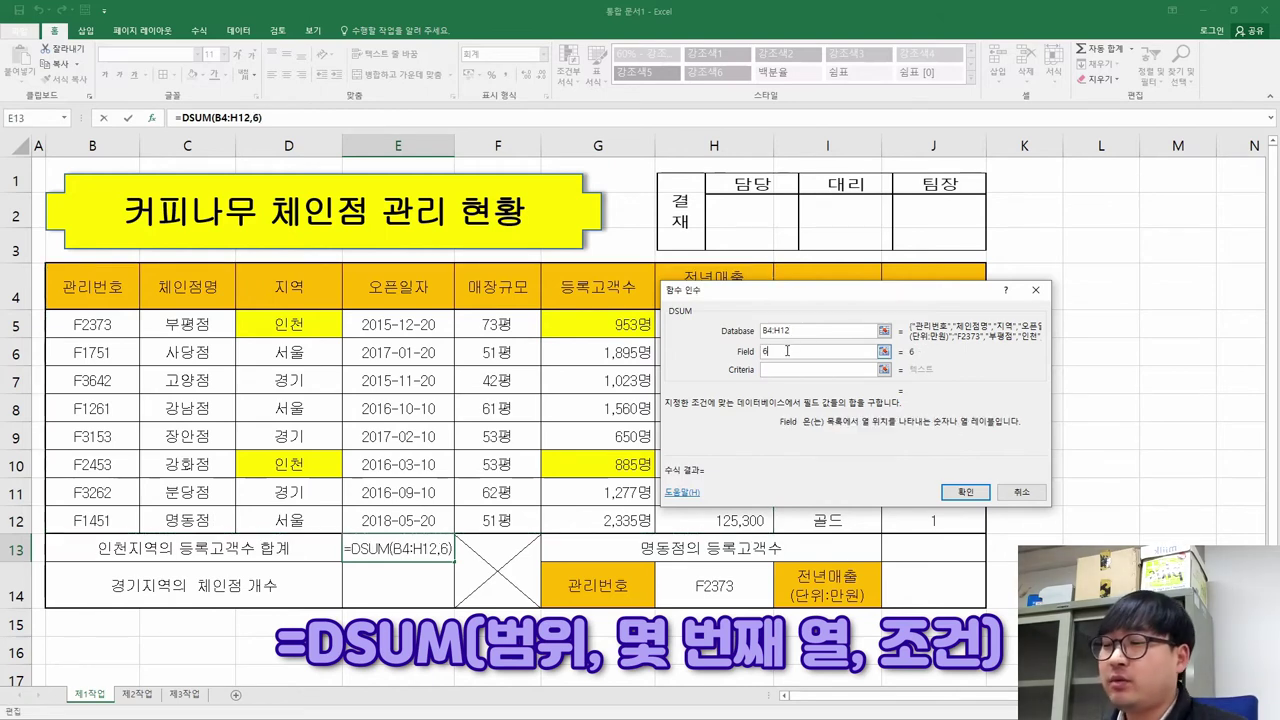
Set DSUM's Criteria to D4:D5, the 지역 header with 인천, and confirm the formula in E13
click(778, 370)
drag(288, 290, 284, 322)
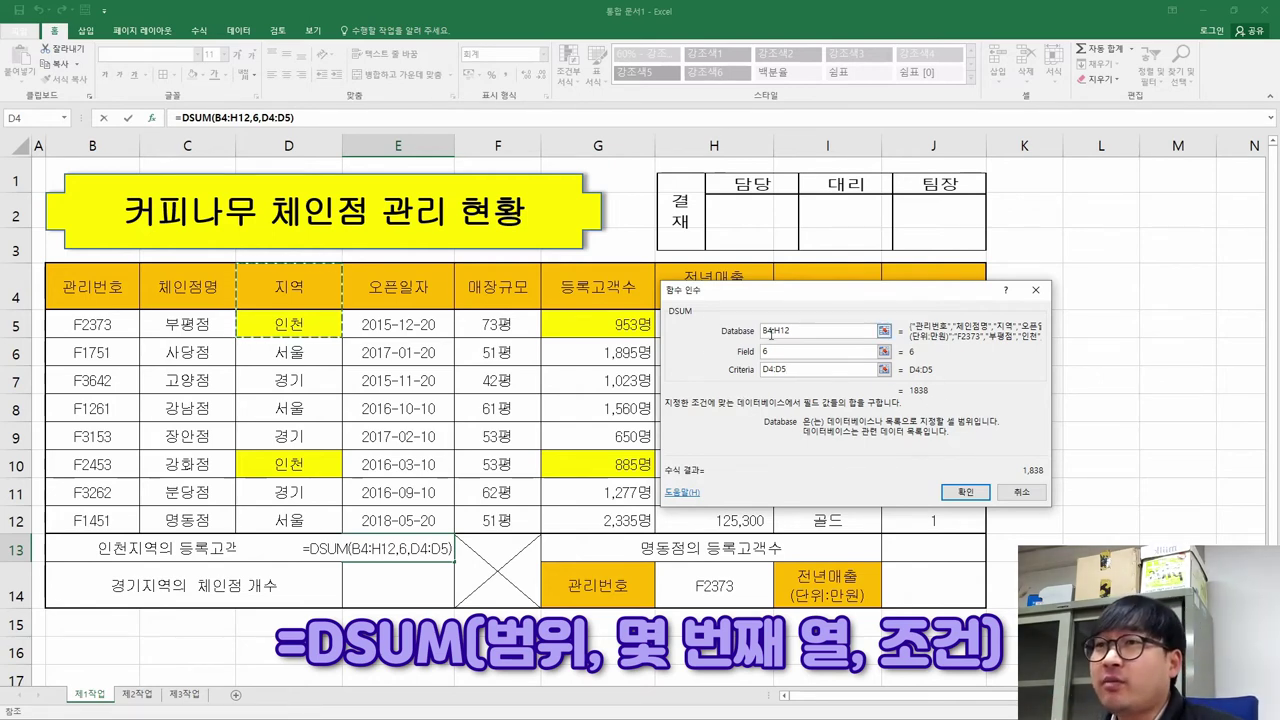
click(770, 331)
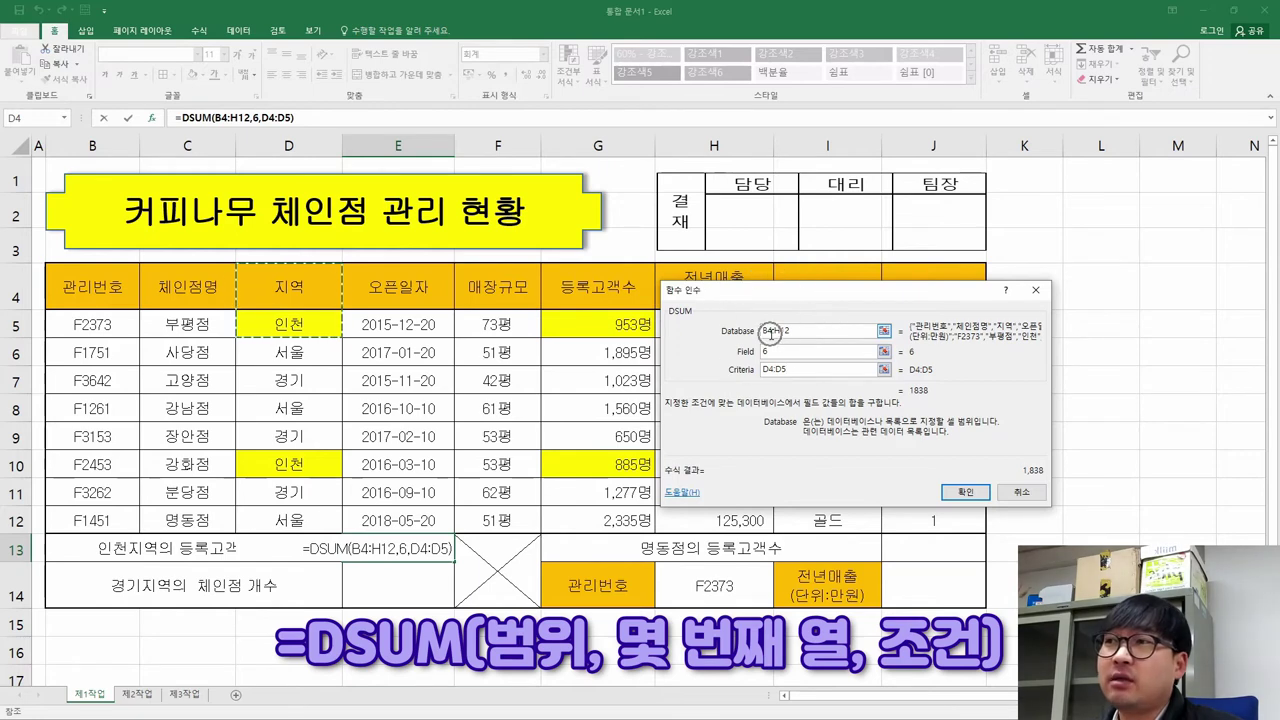
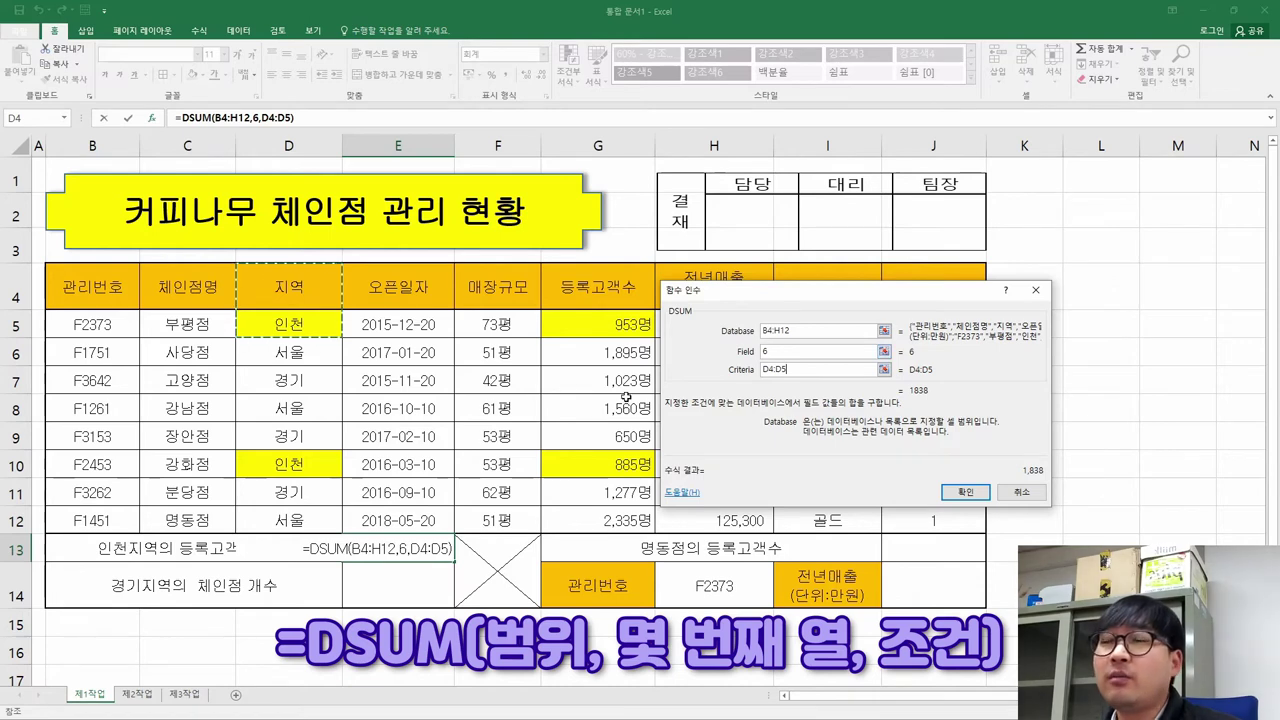
click(961, 488)
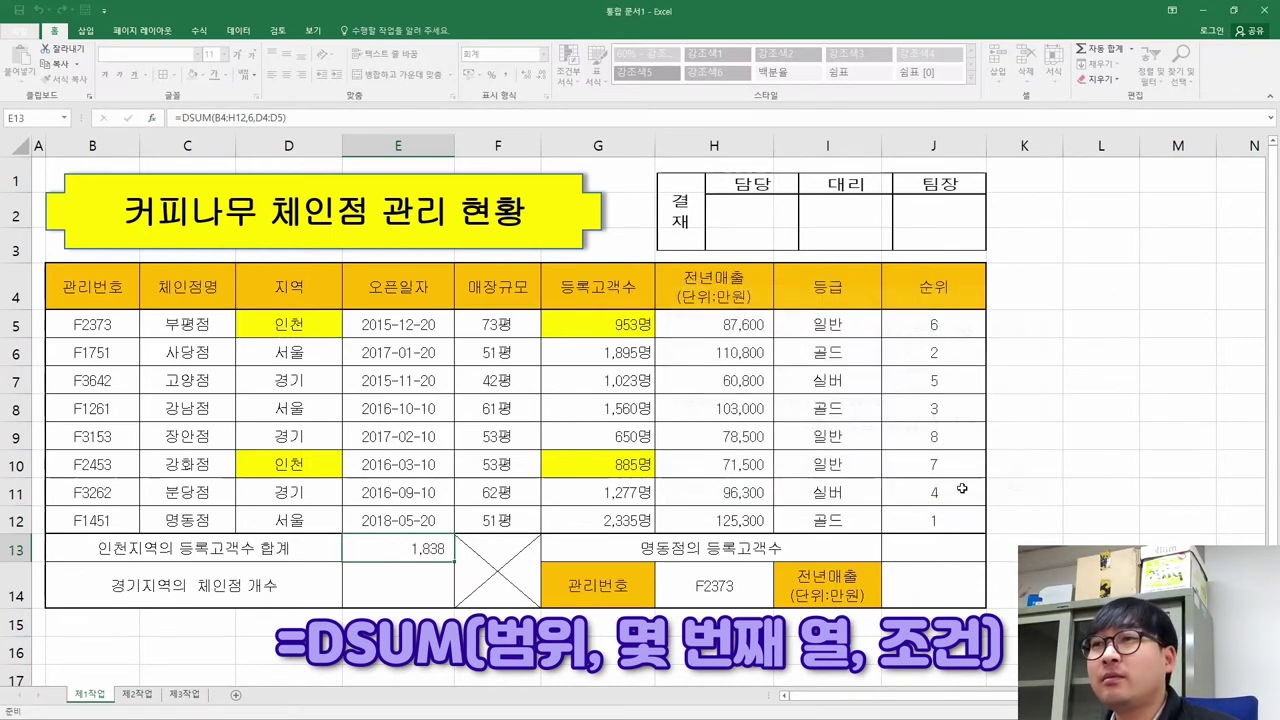
Select E14, switch to the exam PDF in Acrobat Reader and strike through item (3), the 인천 DSUM task
click(437, 591)
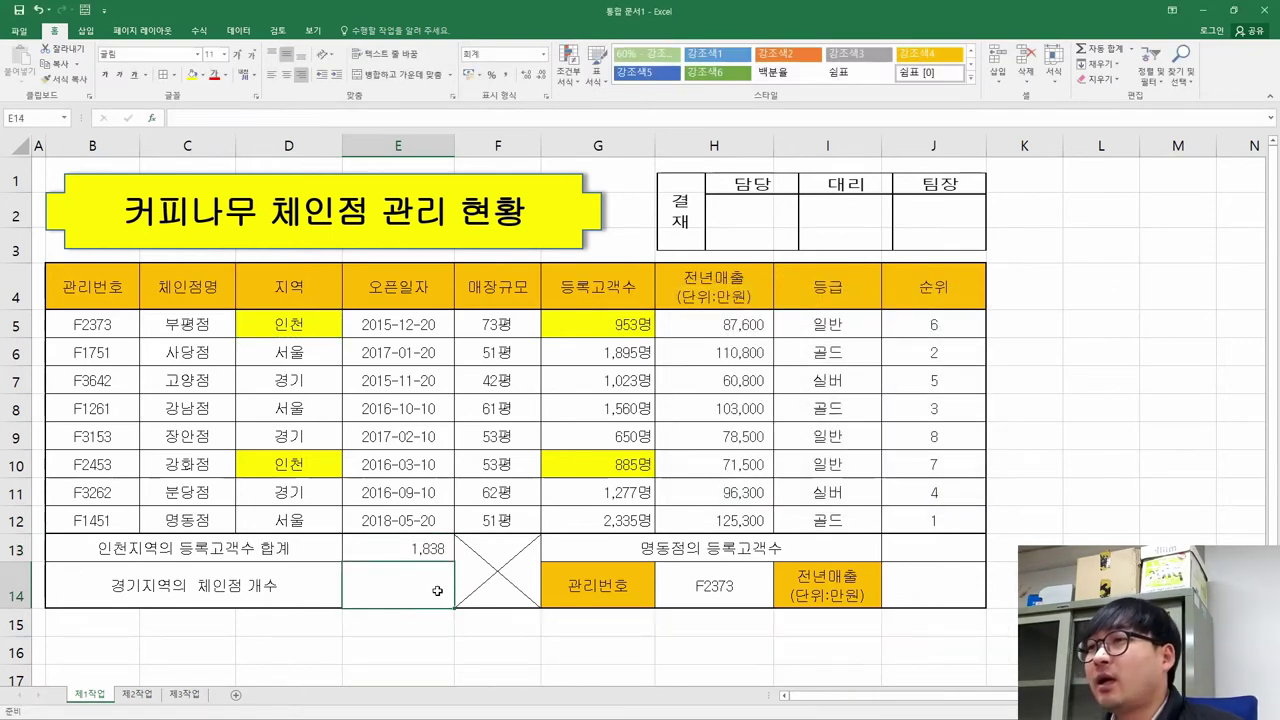
key(alt+Tab)
drag(591, 335, 140, 338)
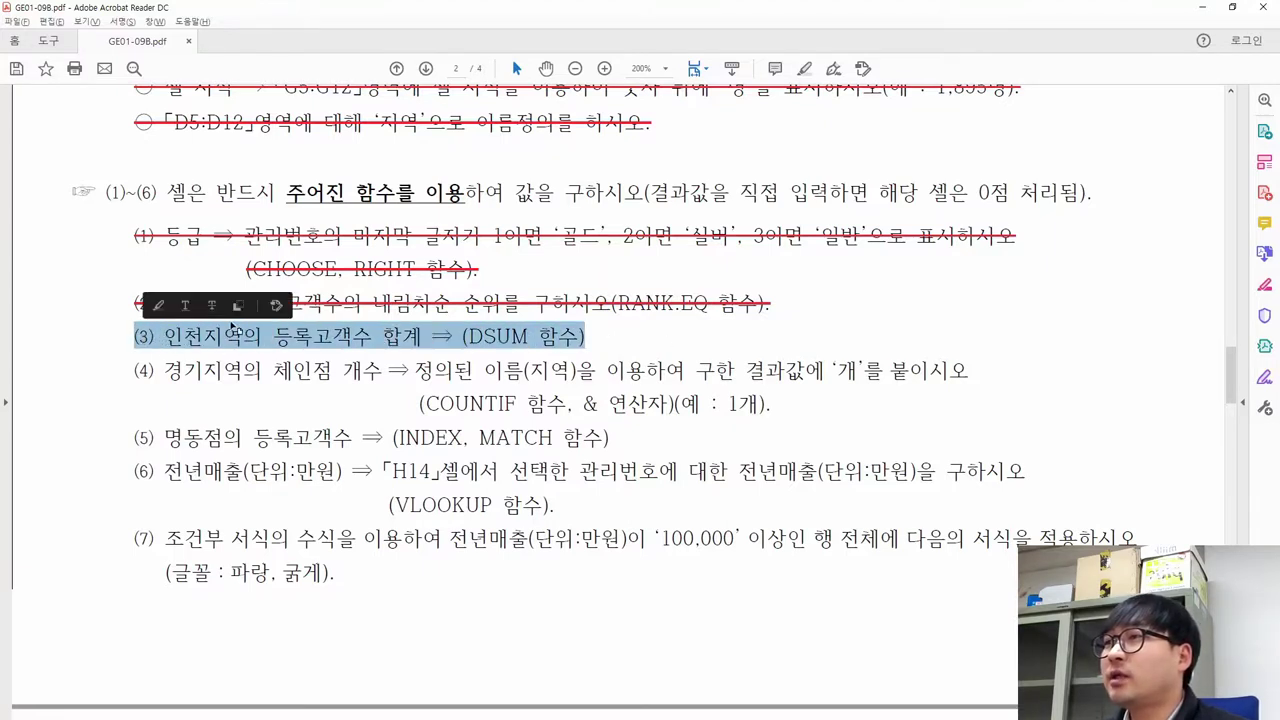
click(211, 306)
Examine item (4) on the 경기지역 체인점 개수, including its defined name and COUNTIF requirements, and return to the Excel worksheet
drag(164, 380, 952, 372)
click(383, 368)
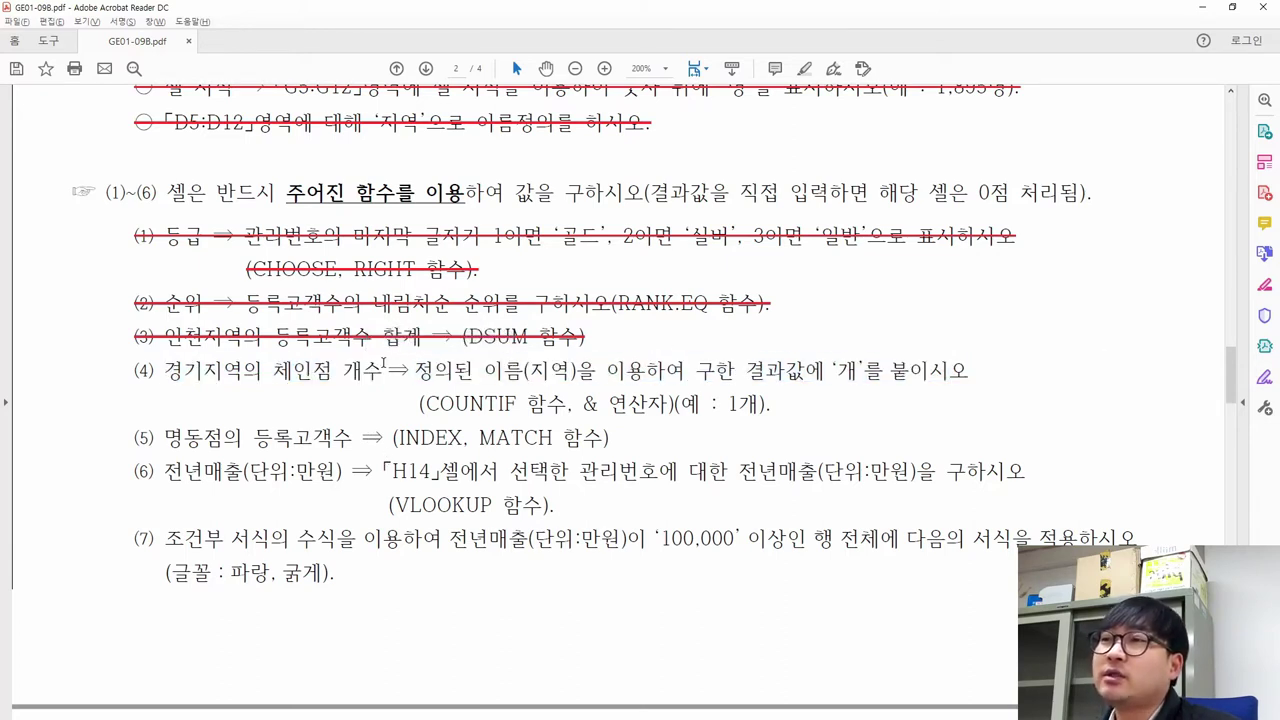
drag(415, 372, 596, 372)
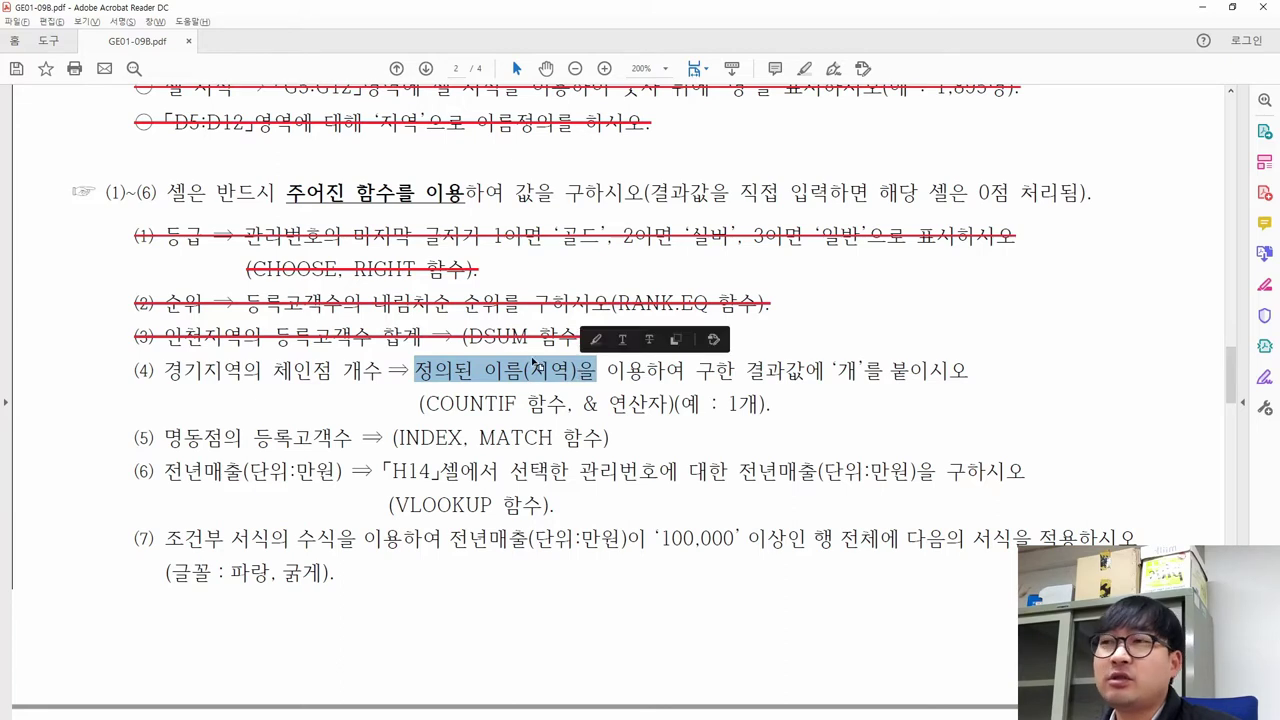
drag(746, 372, 884, 372)
drag(420, 404, 514, 408)
drag(164, 372, 382, 372)
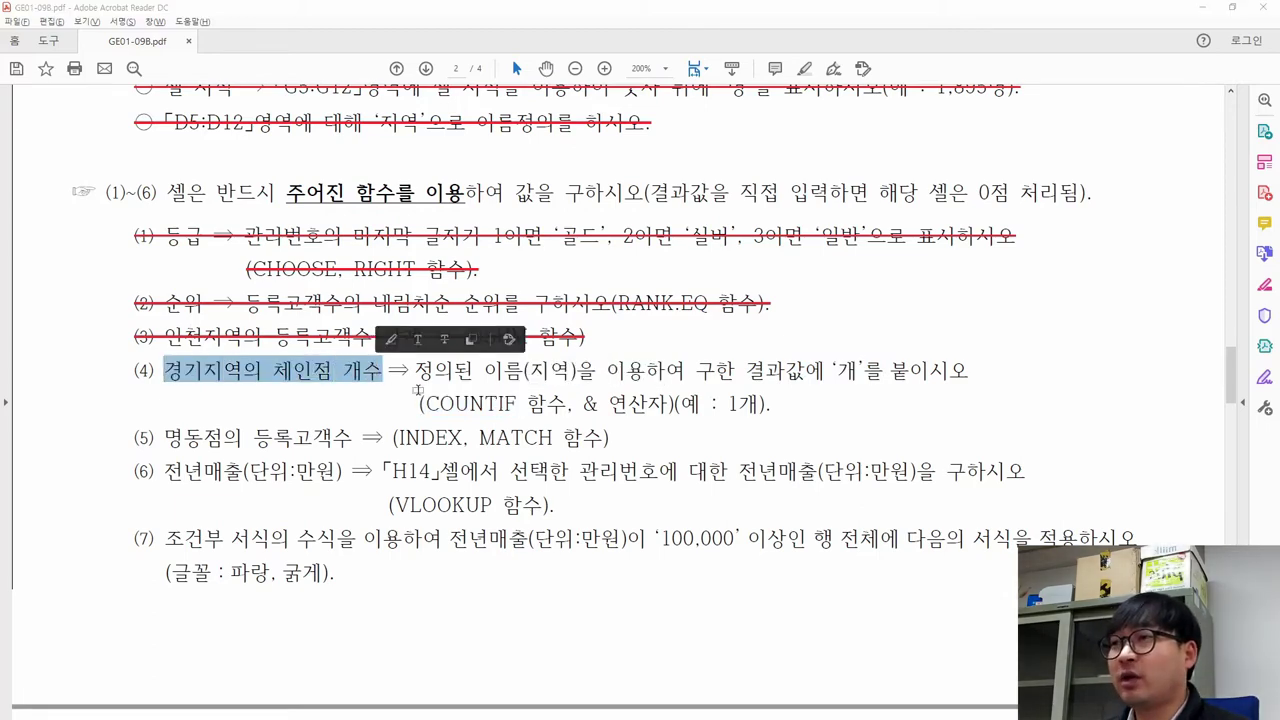
key(alt+Tab)
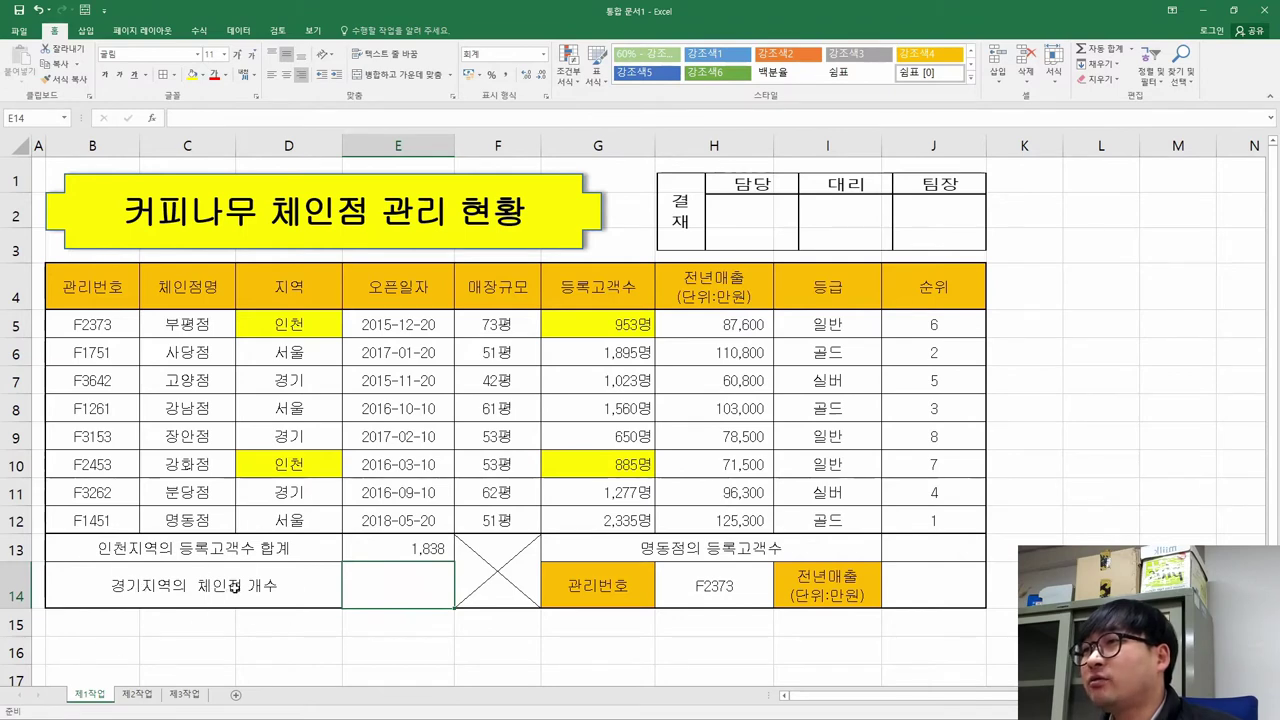
Remove the yellow fill from the 인천 rows by clearing the fill colour of cells D5:G10
drag(290, 324, 600, 464)
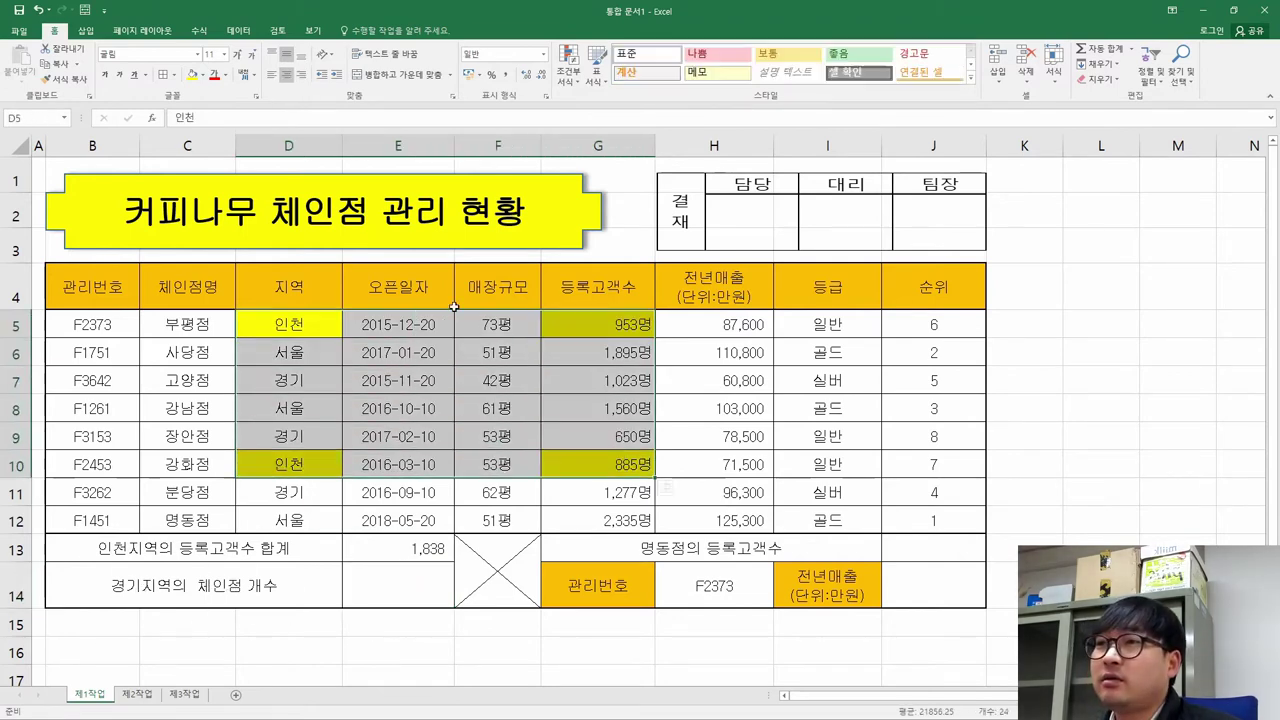
click(200, 75)
click(215, 196)
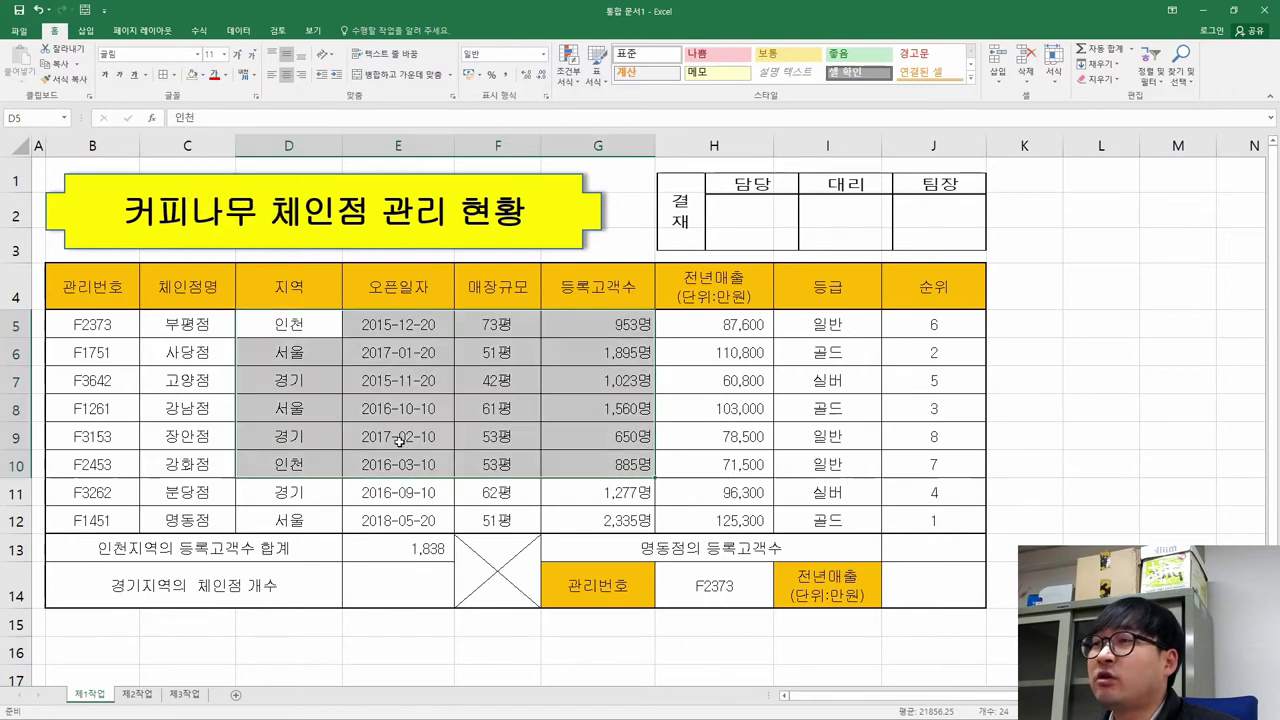
click(395, 598)
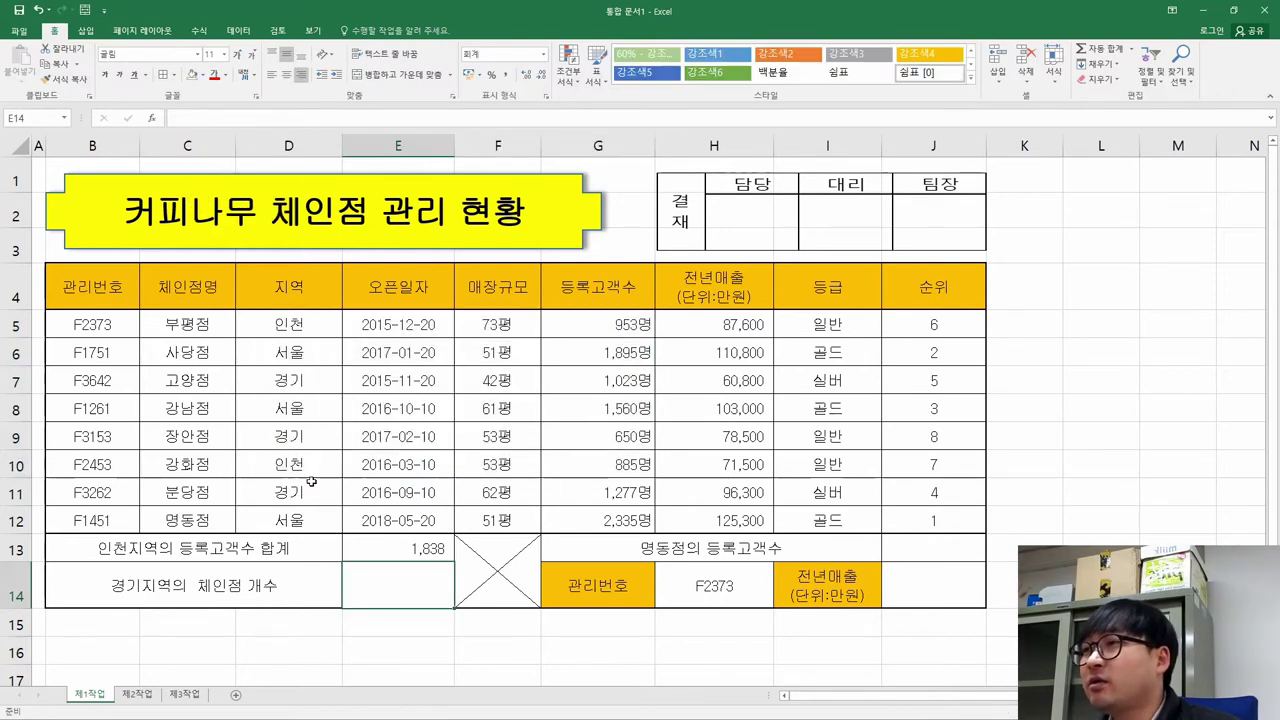
Highlight the three 경기 cells in the 지역 column (D7, D9 and D11) with yellow fill
click(297, 376)
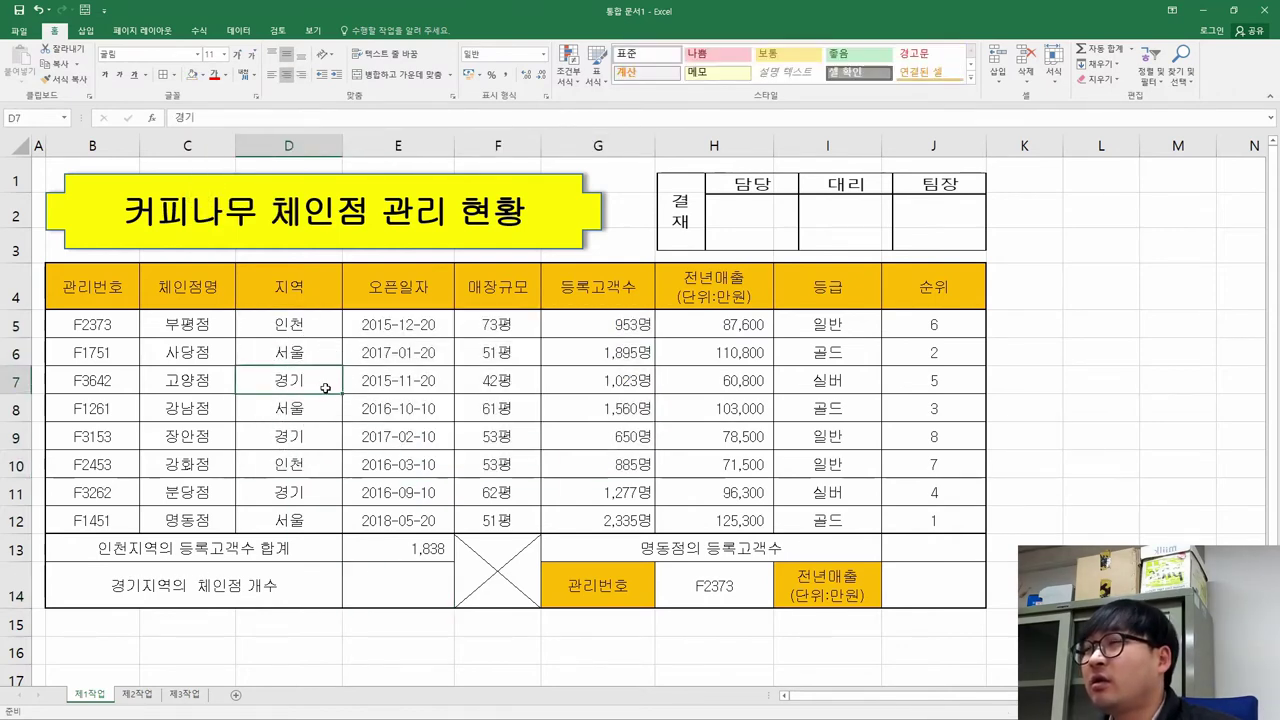
click(202, 76)
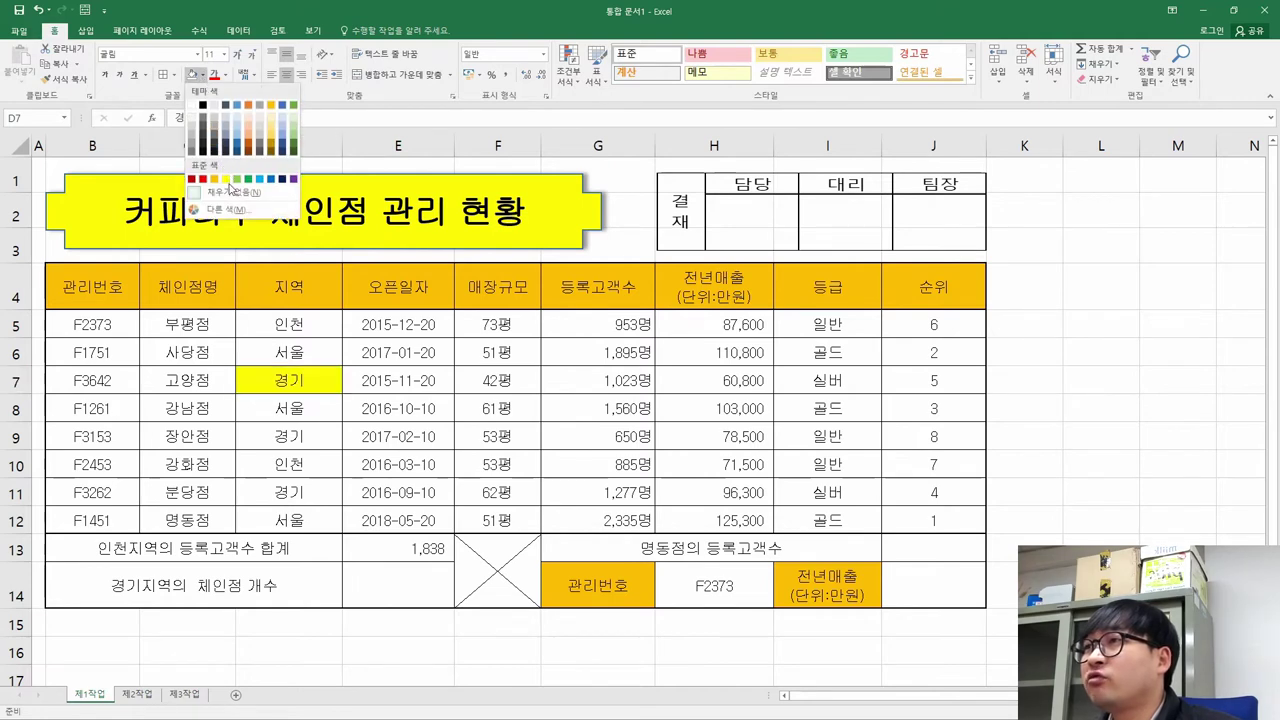
click(225, 180)
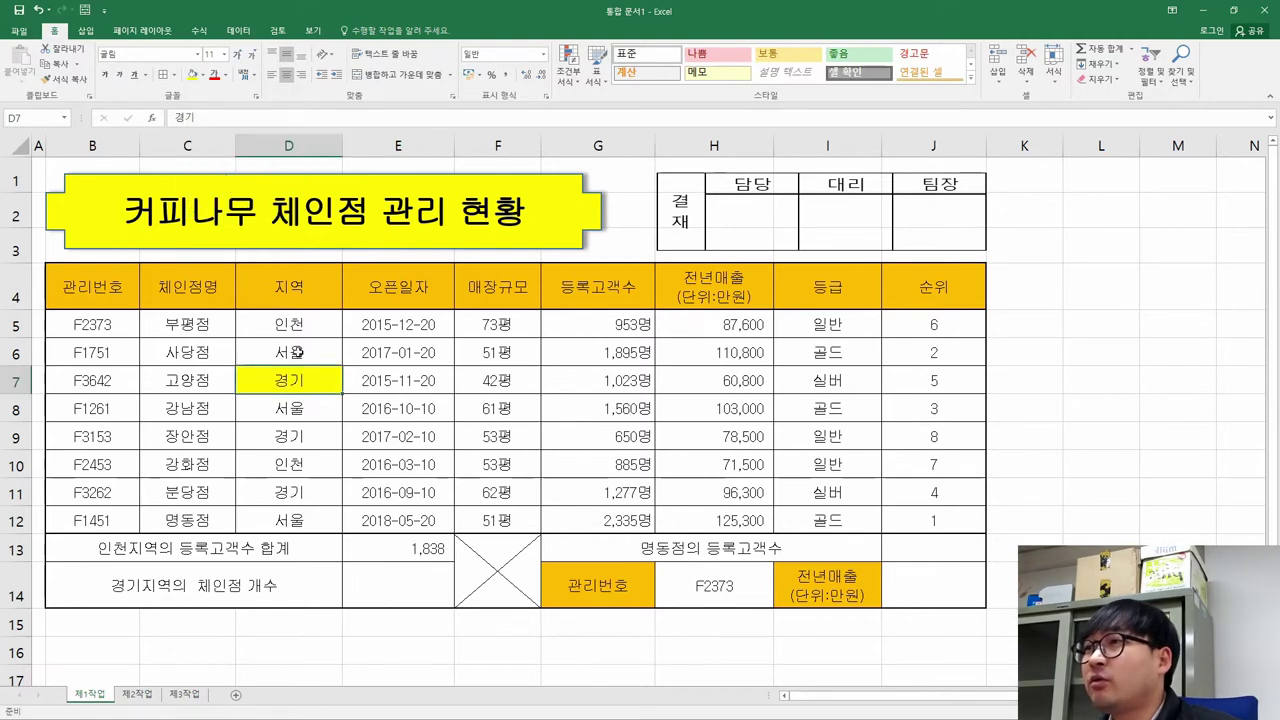
click(300, 437)
click(192, 76)
key(Down)
key(Down)
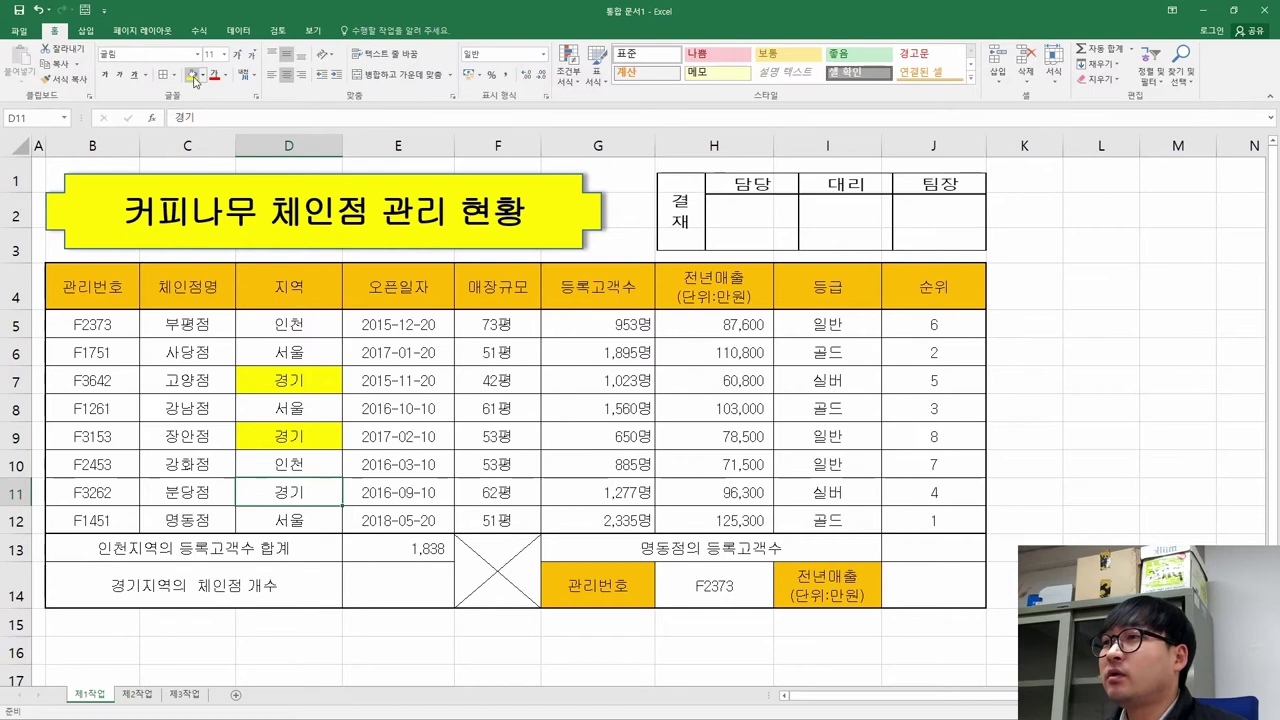
click(192, 76)
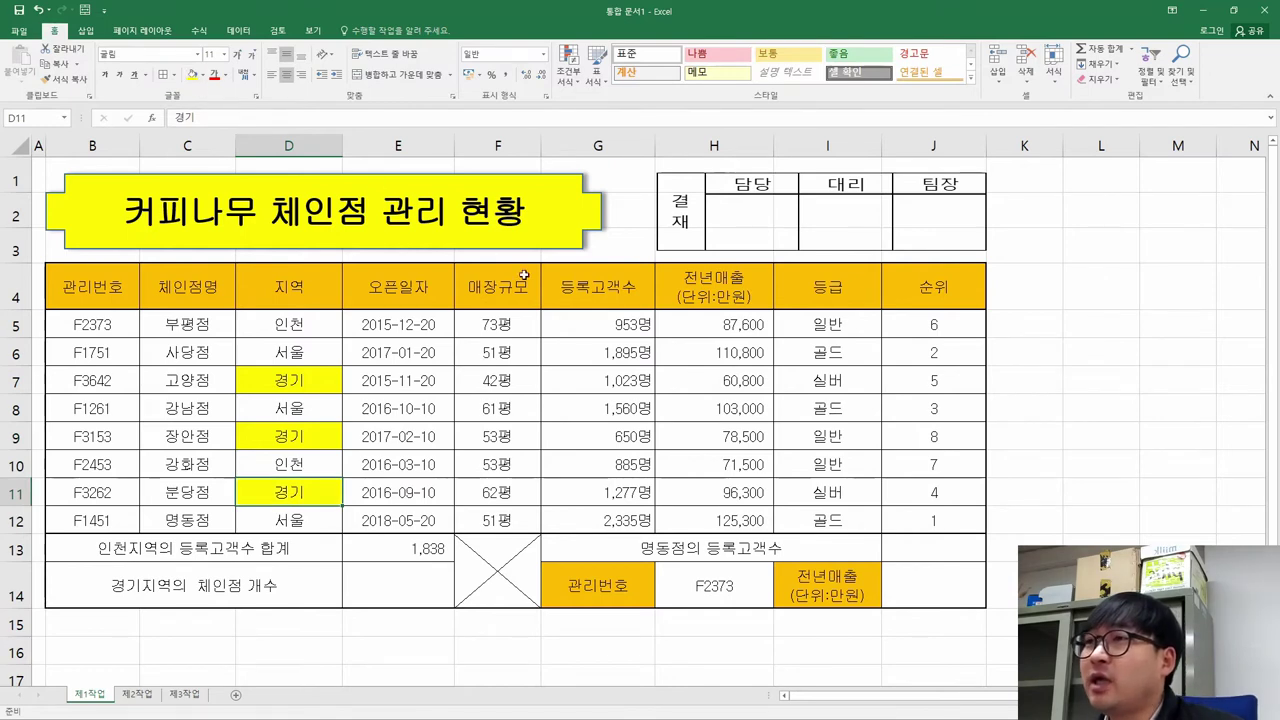
click(482, 404)
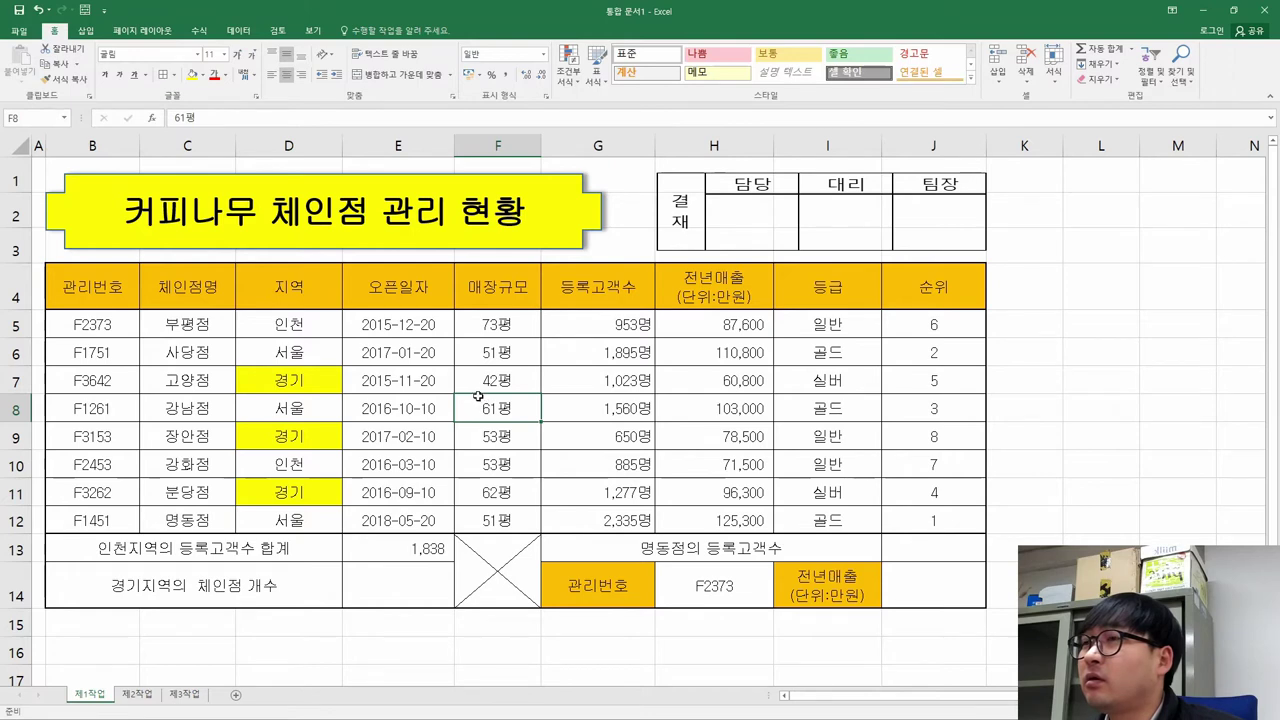
Review the 경기 entries, then check the exam PDF for the function required for the 경기 chain-store count
drag(313, 384, 315, 495)
click(427, 586)
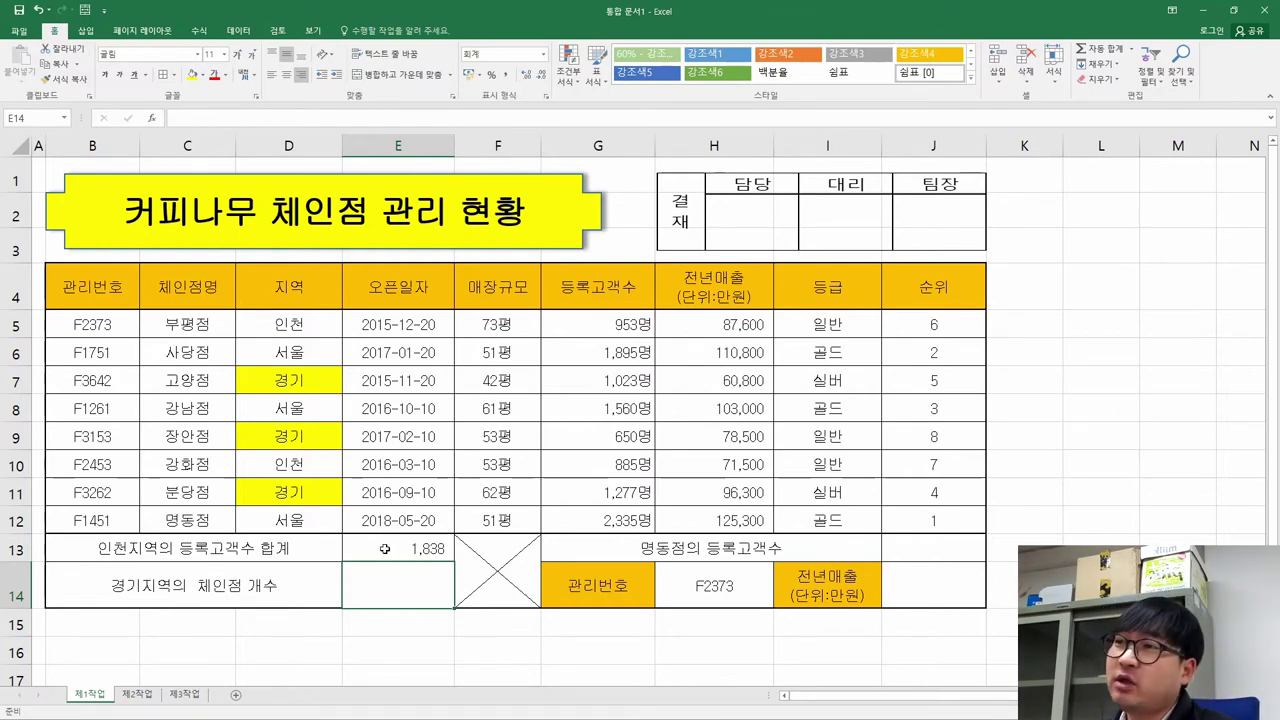
key(alt+Tab)
drag(425, 403, 518, 403)
key(alt+Tab)
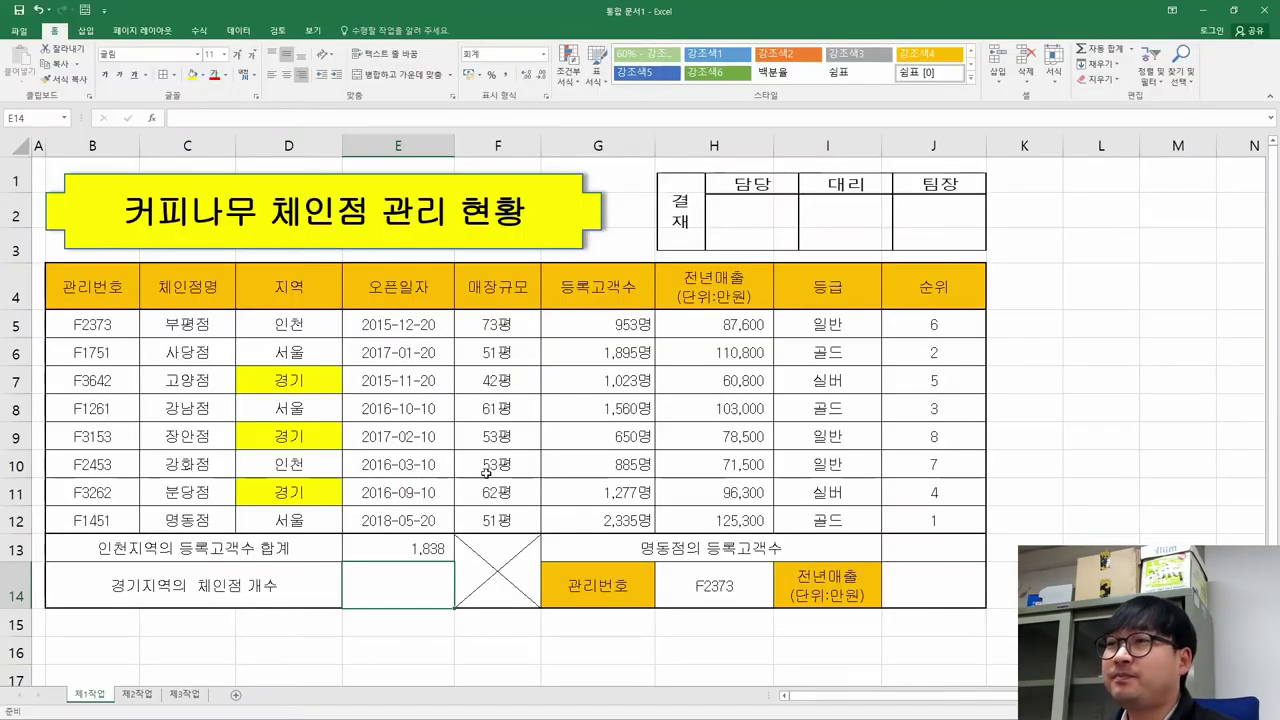
Start a COUNTIF formula in cell E14 and open its function arguments dialog
text(=c)
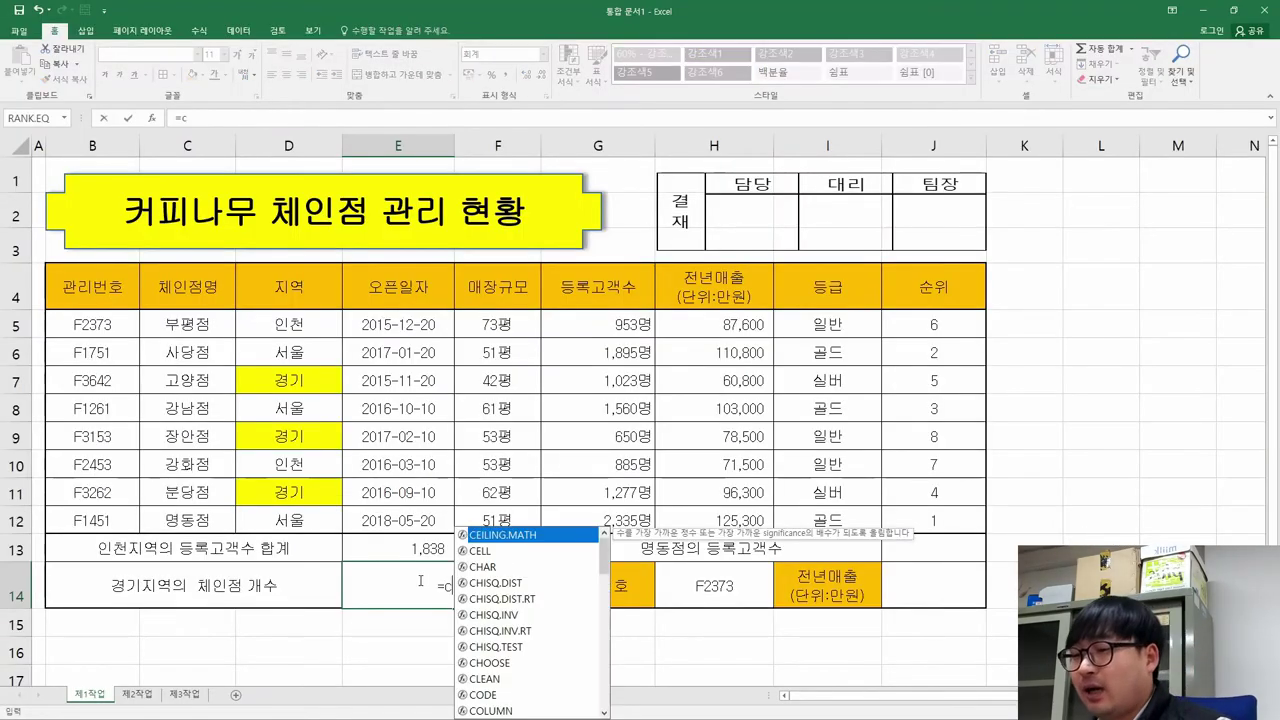
text(oun)
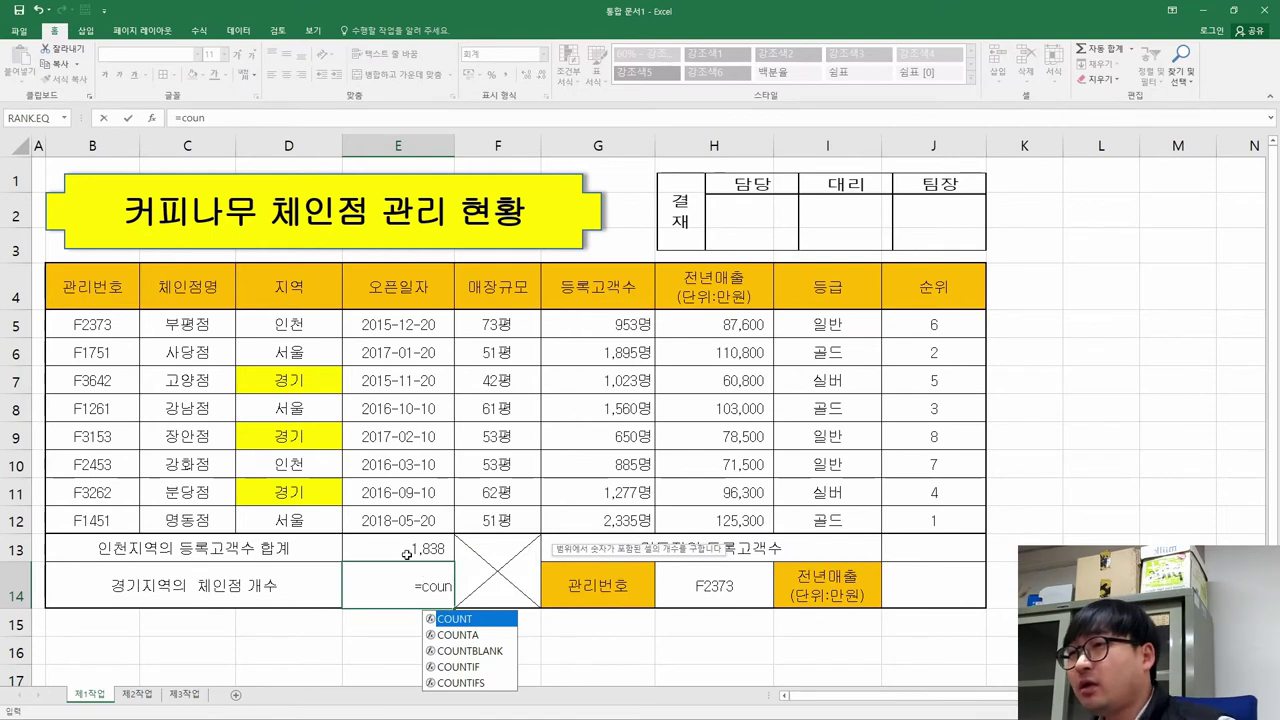
click(475, 666)
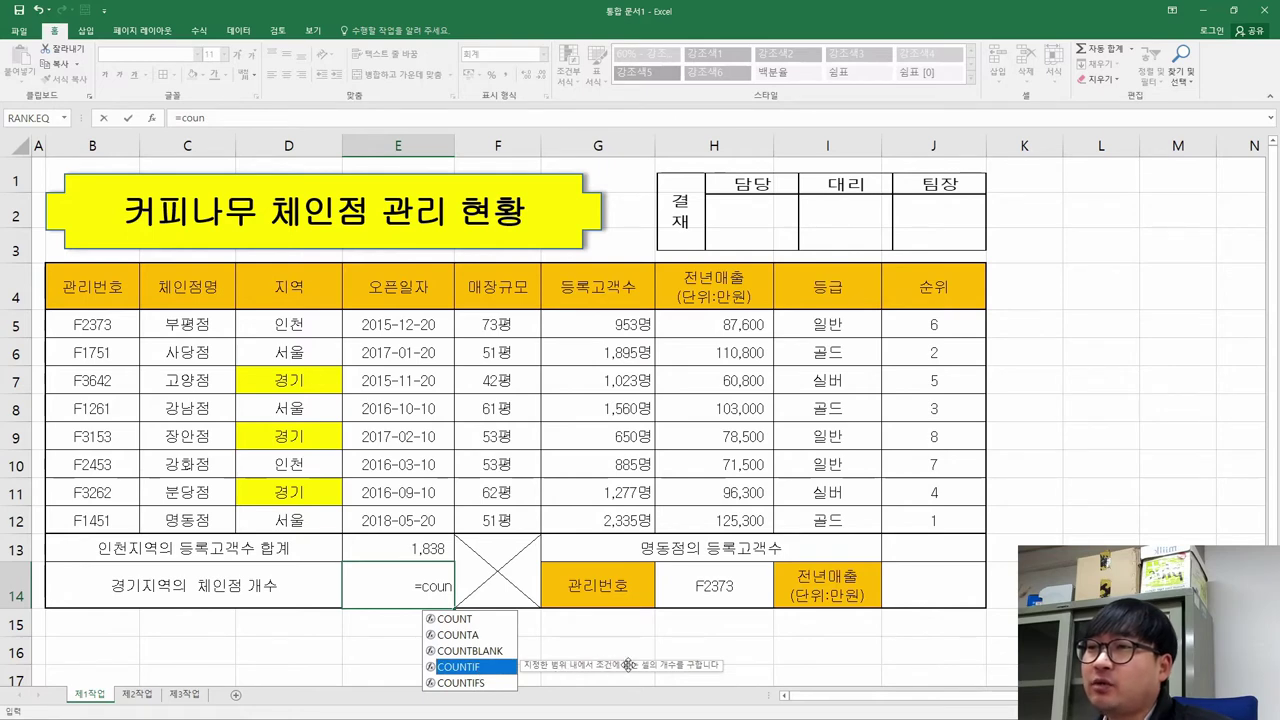
double_click(470, 667)
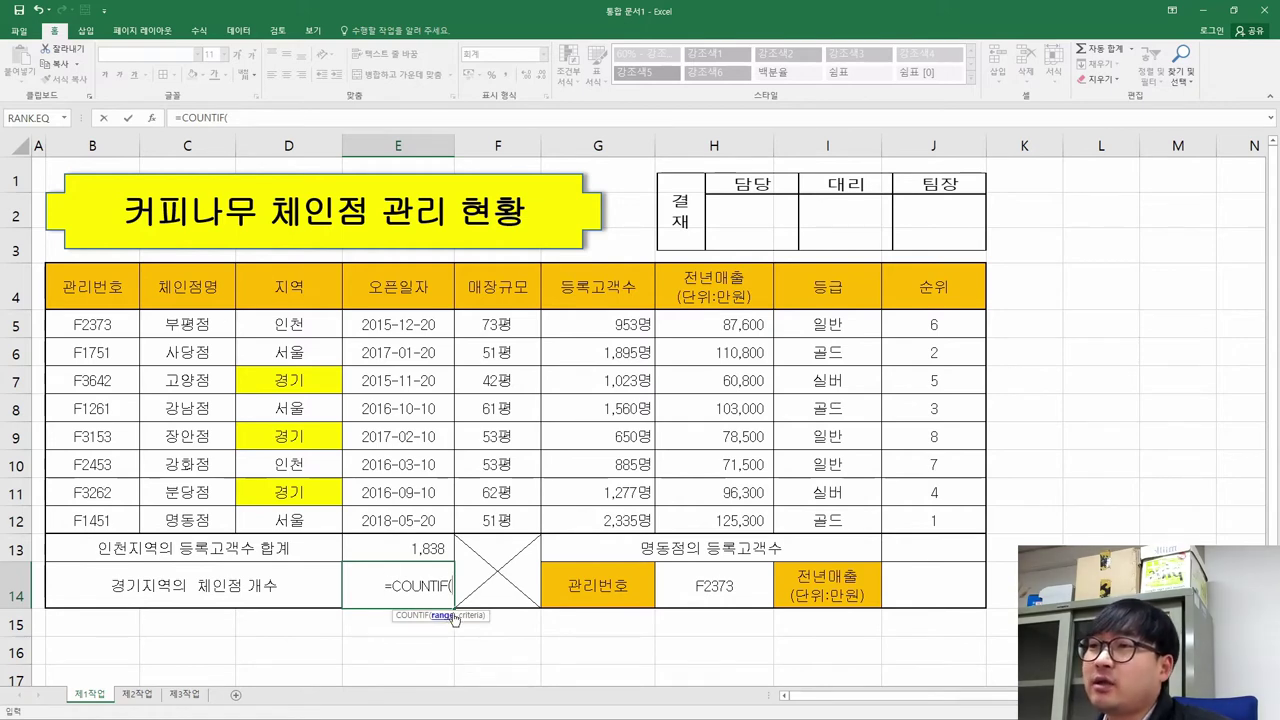
click(152, 118)
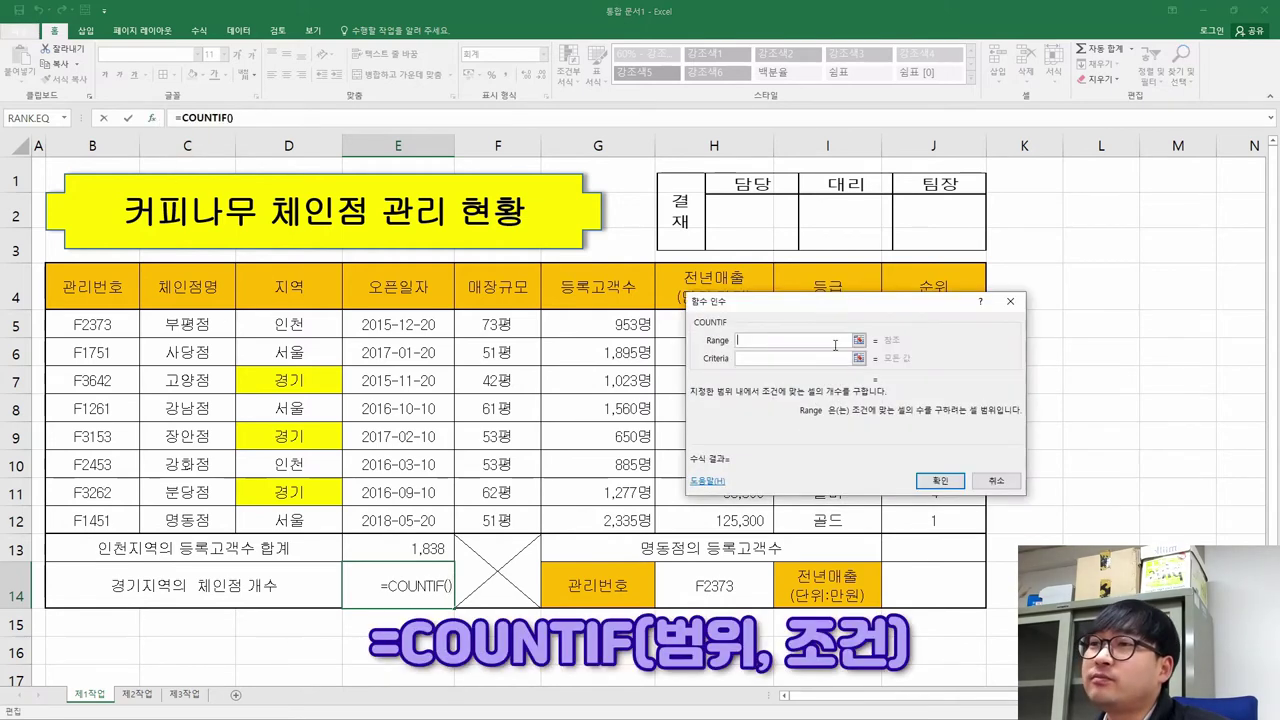
Set the COUNTIF Range to the defined name 지역 by selecting cells D5:D12
drag(858, 303, 546, 337)
click(436, 371)
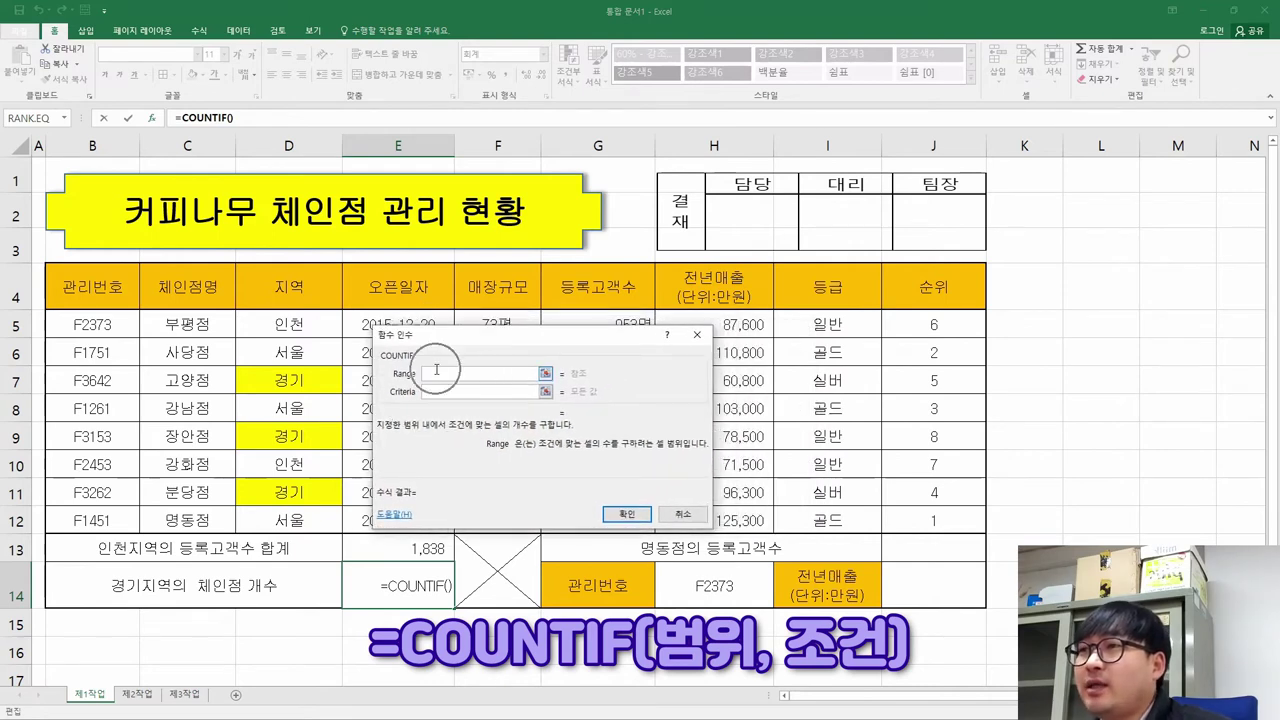
click(436, 371)
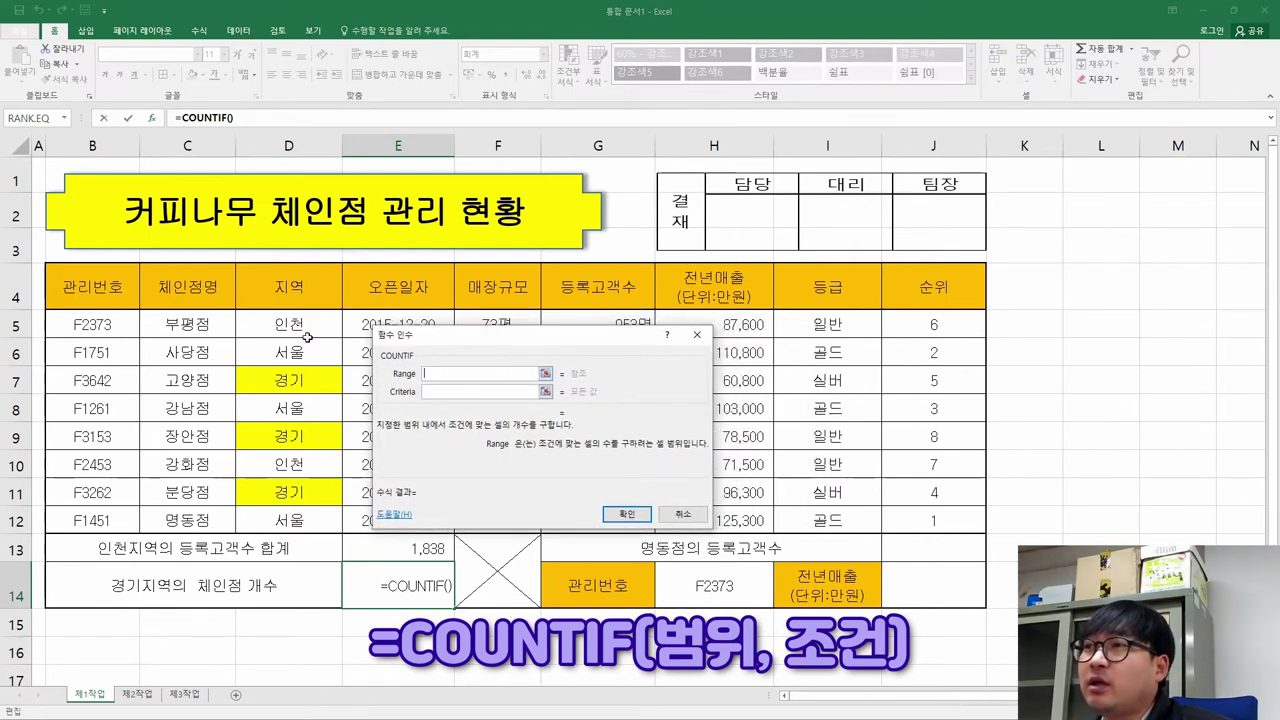
drag(289, 324, 289, 520)
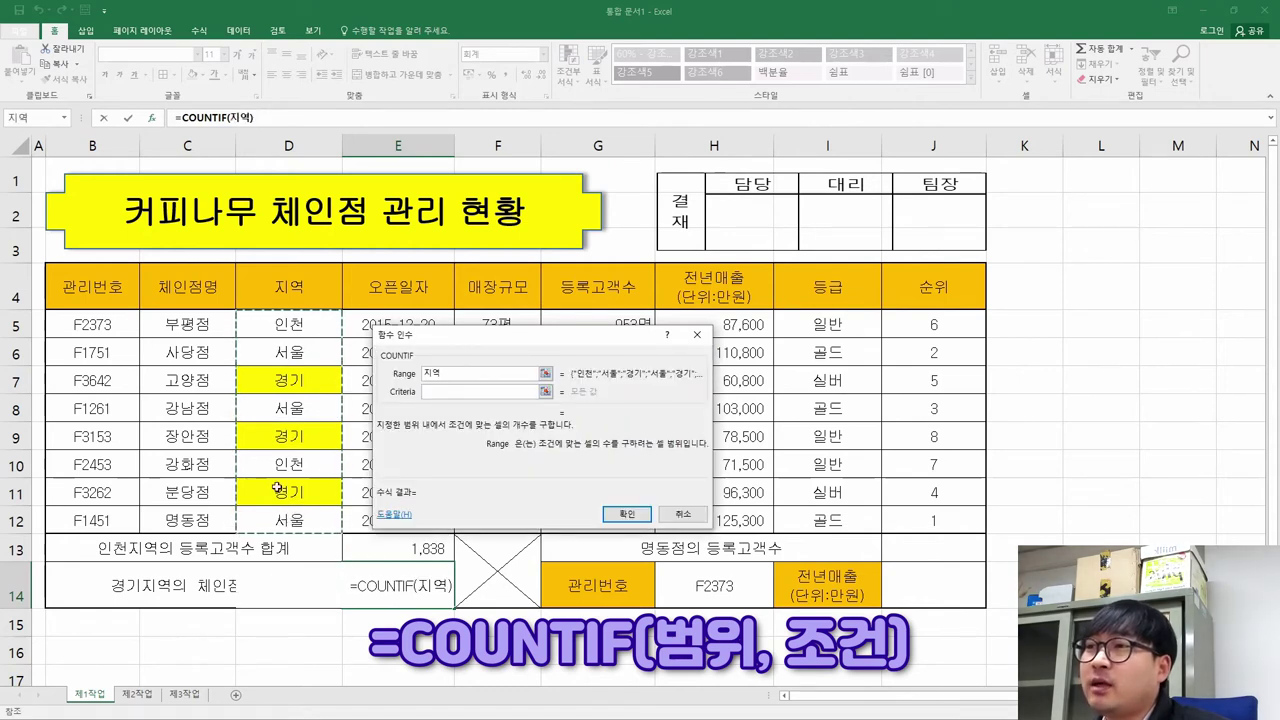
Enter the text "경기" as the COUNTIF Criteria and check the previewed result
click(446, 389)
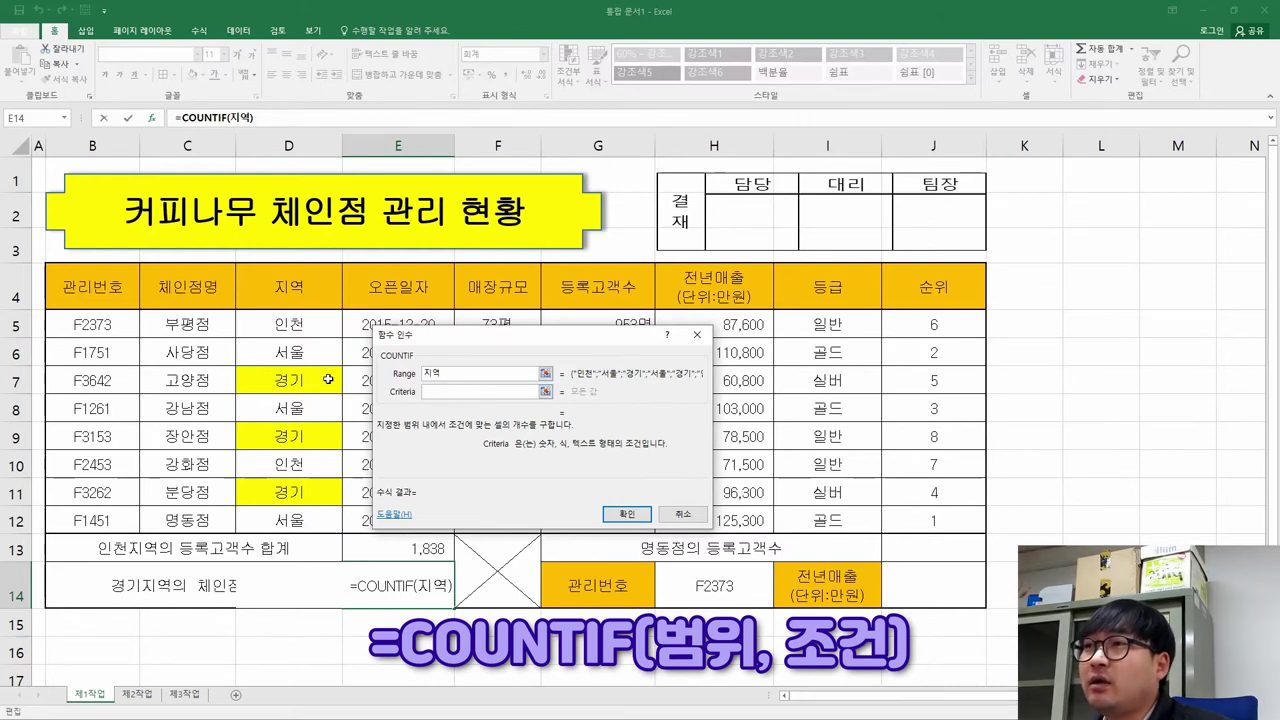
text(경기)
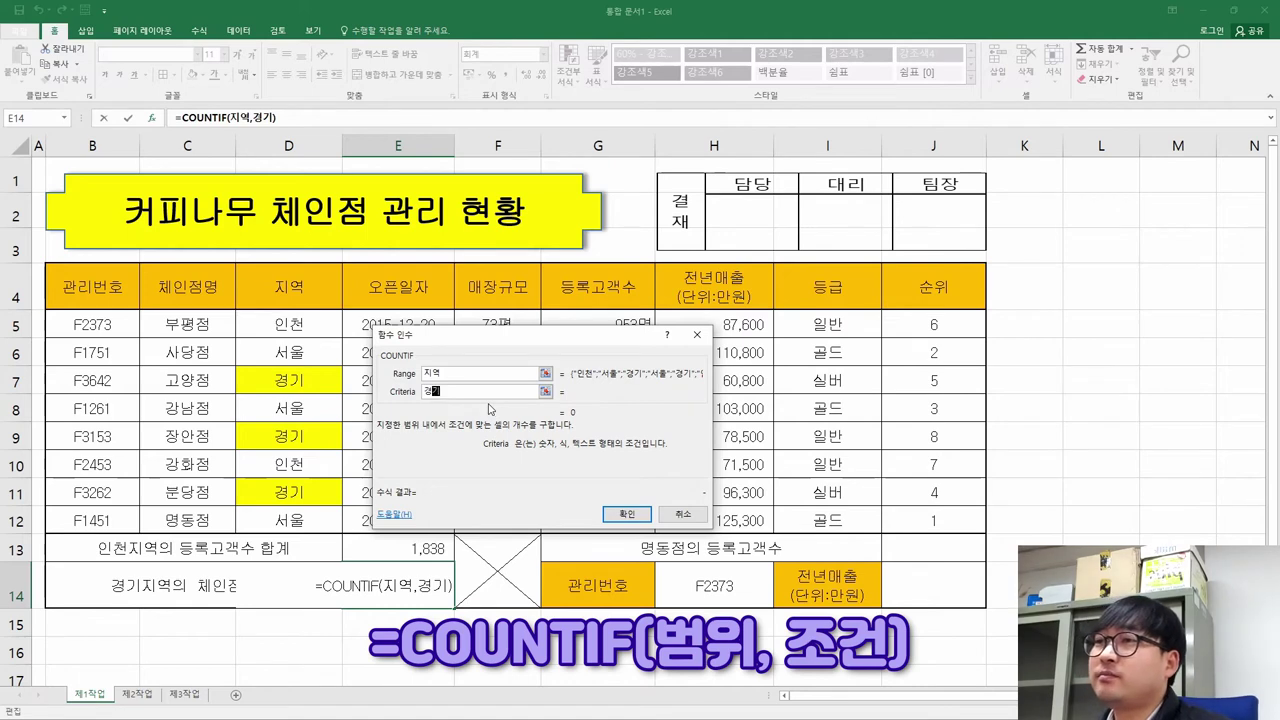
click(487, 373)
click(492, 390)
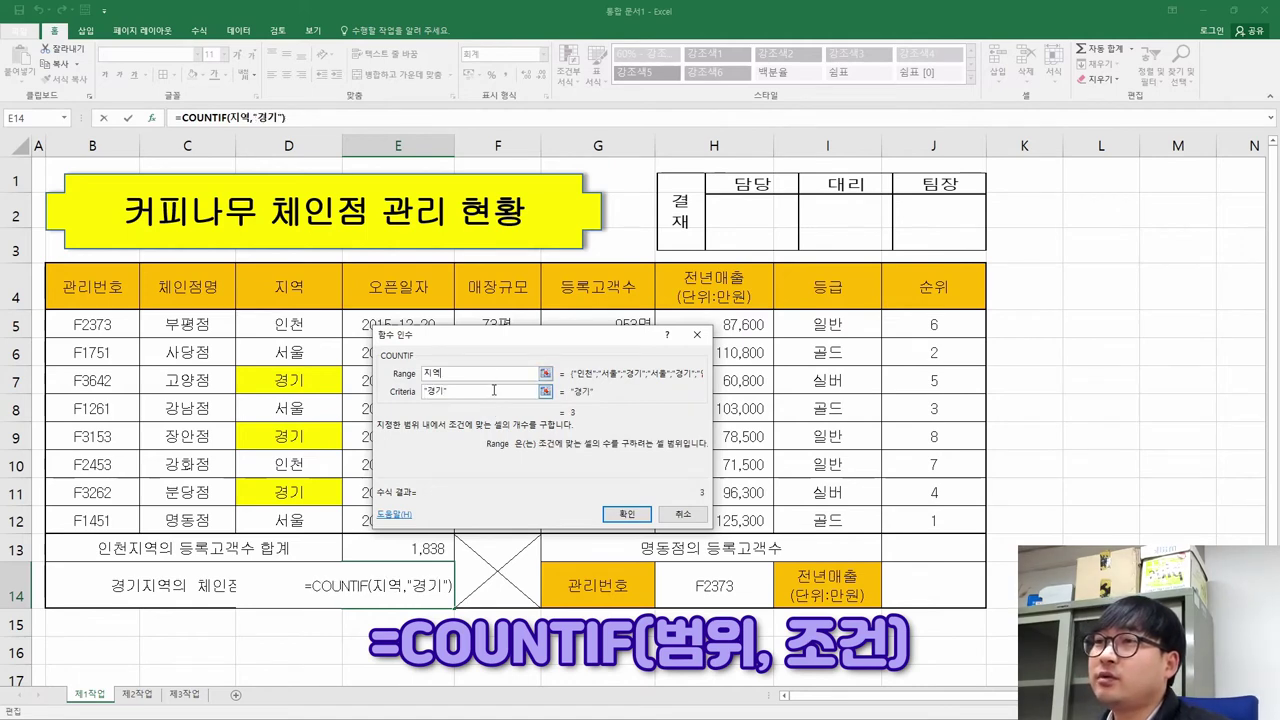
click(576, 420)
click(576, 421)
click(576, 421)
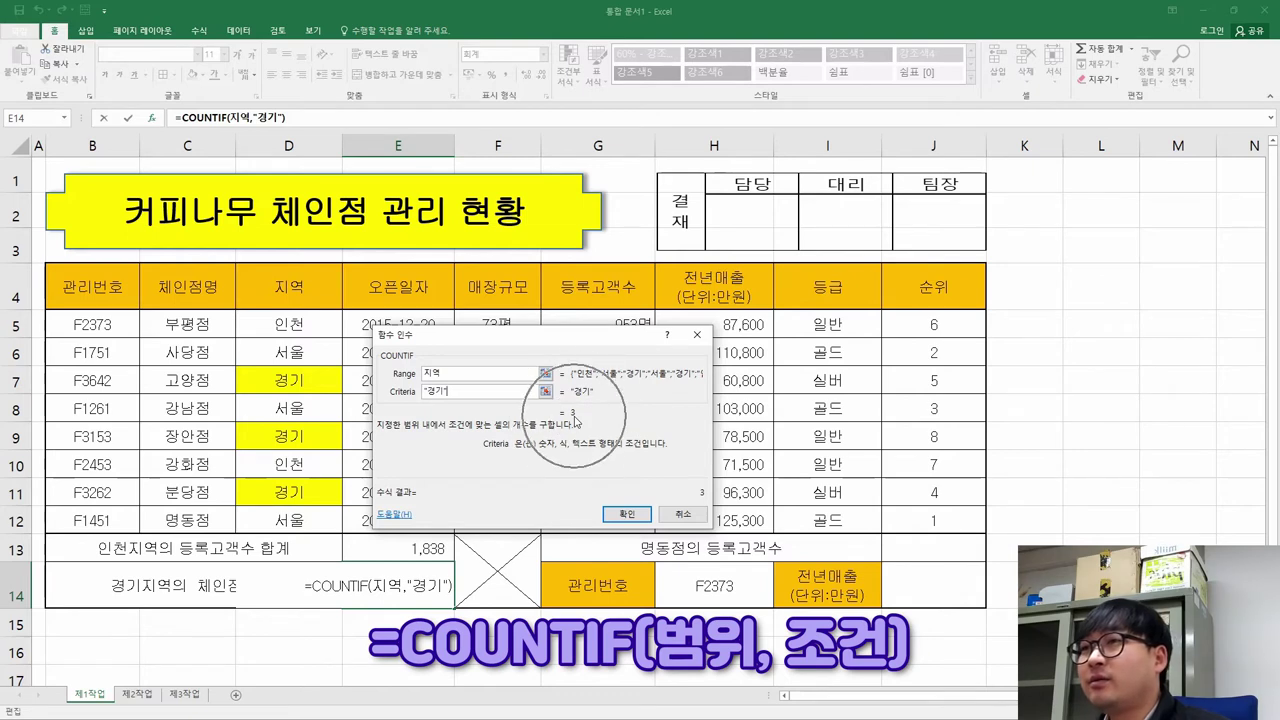
Replace the criterion text with a cell reference, trying D7 and D9 before using D11, and confirm the COUNTIF formula
double_click(463, 391)
key(Delete)
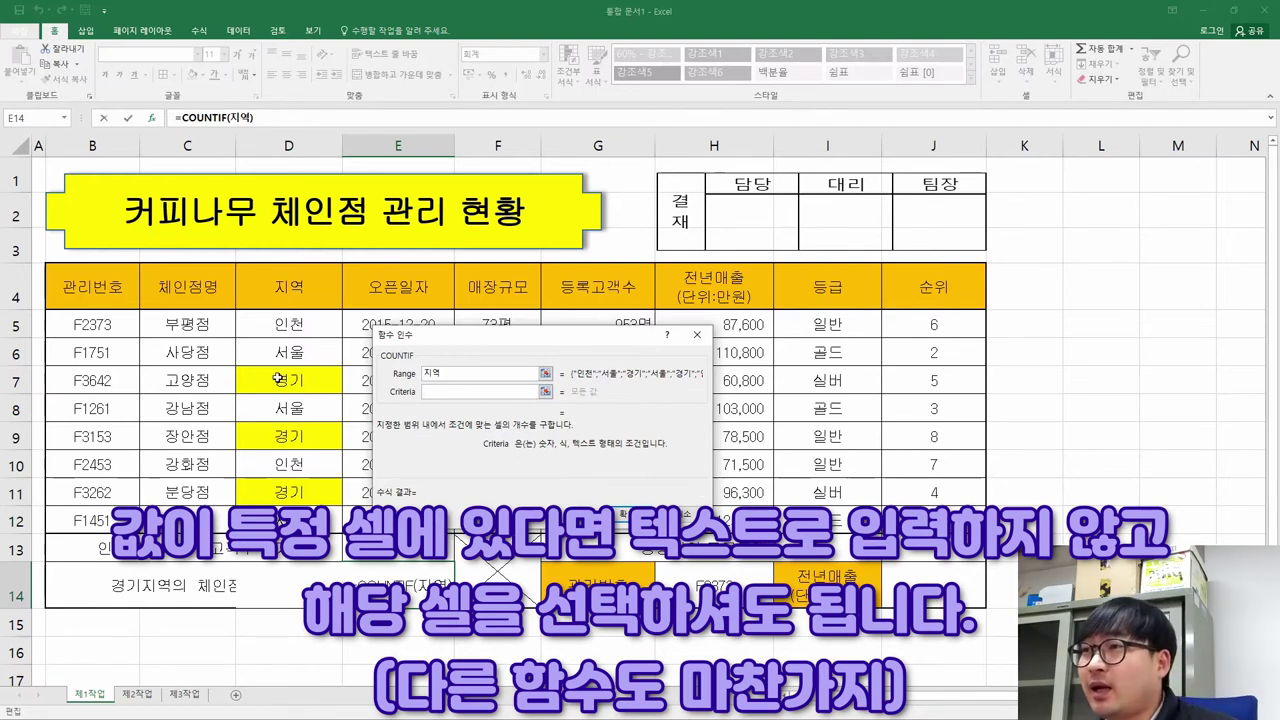
click(279, 379)
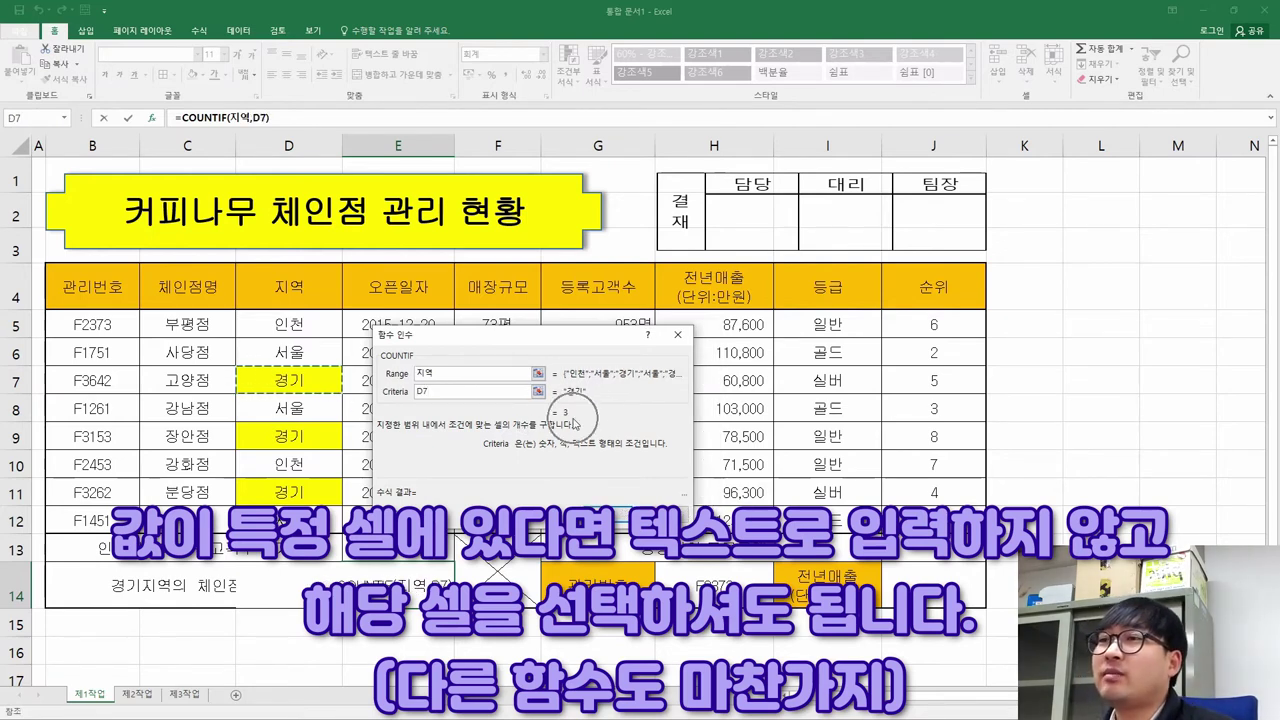
key(BackSpace)
key(BackSpace)
click(286, 436)
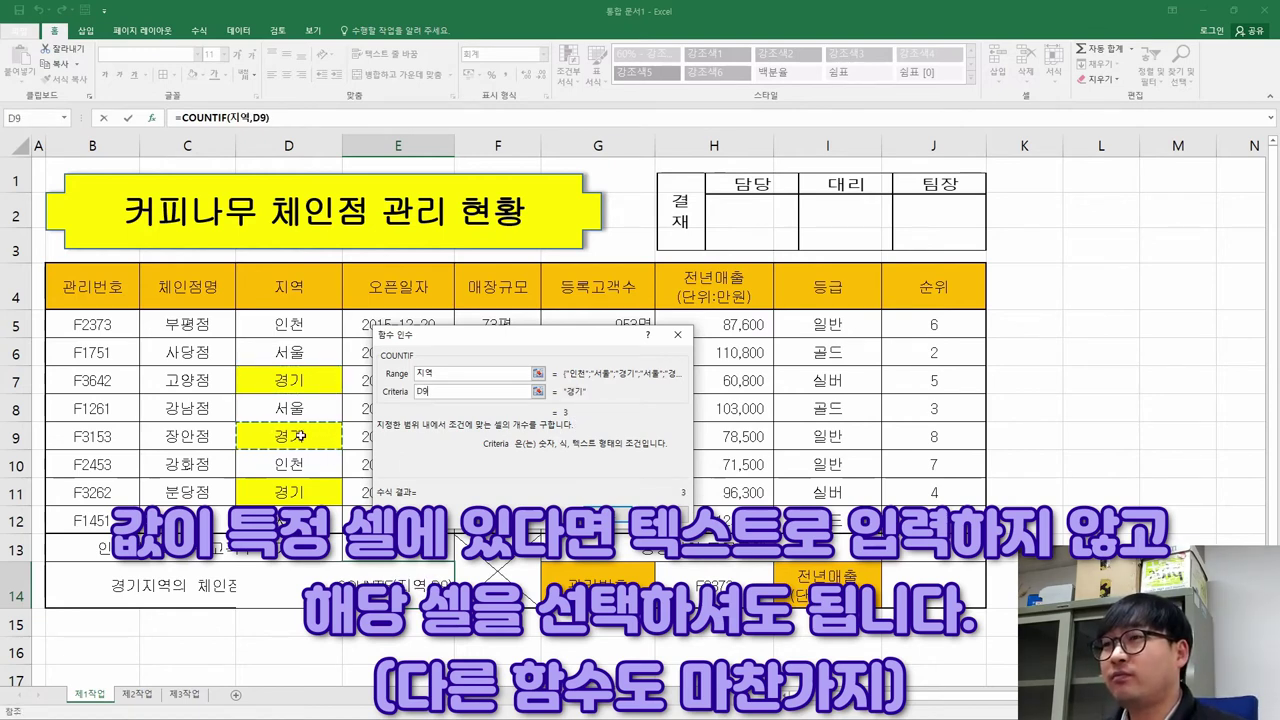
click(278, 492)
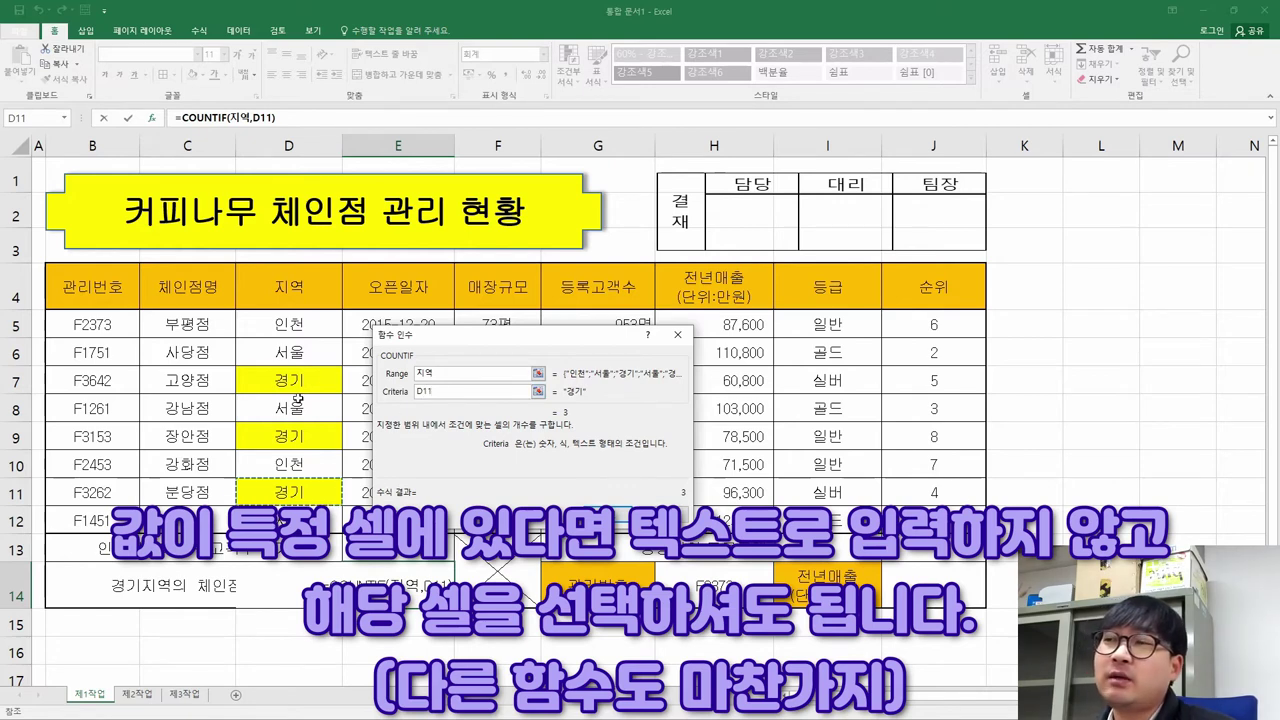
click(622, 514)
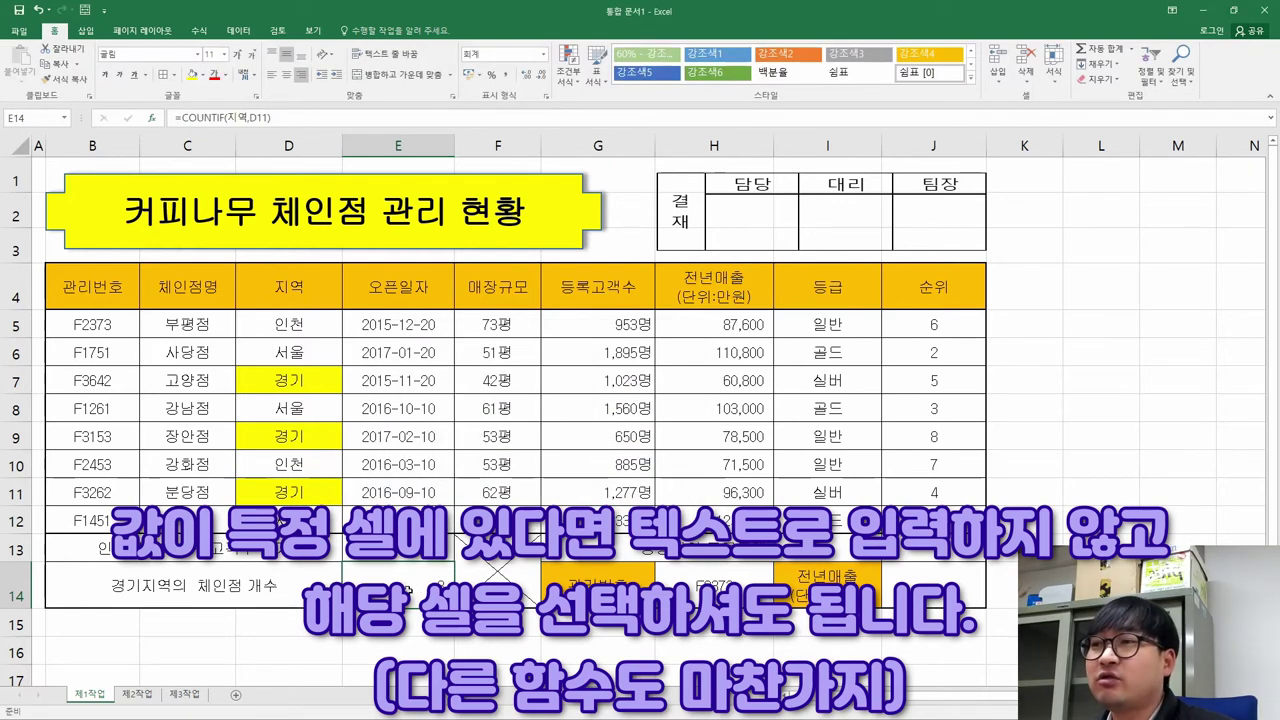
Clear the fill colour from the 지역 cells D7:D11
drag(292, 381, 300, 492)
click(203, 75)
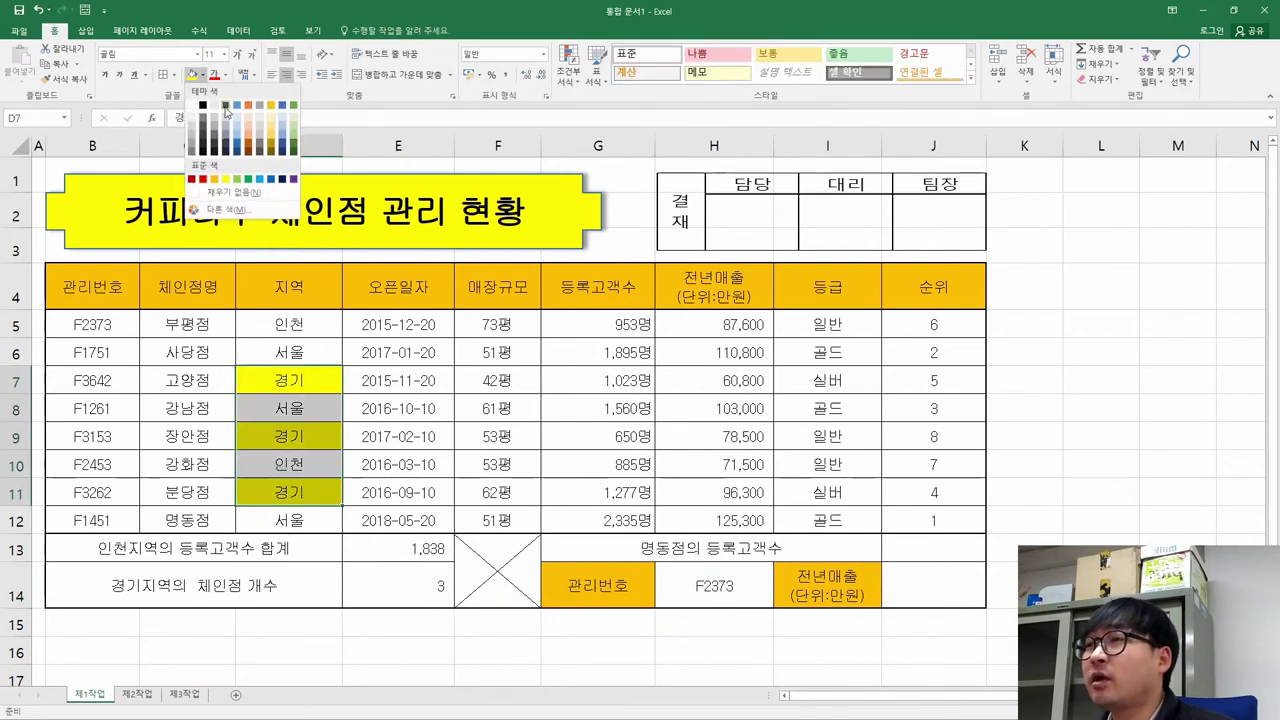
click(225, 199)
drag(473, 337, 485, 355)
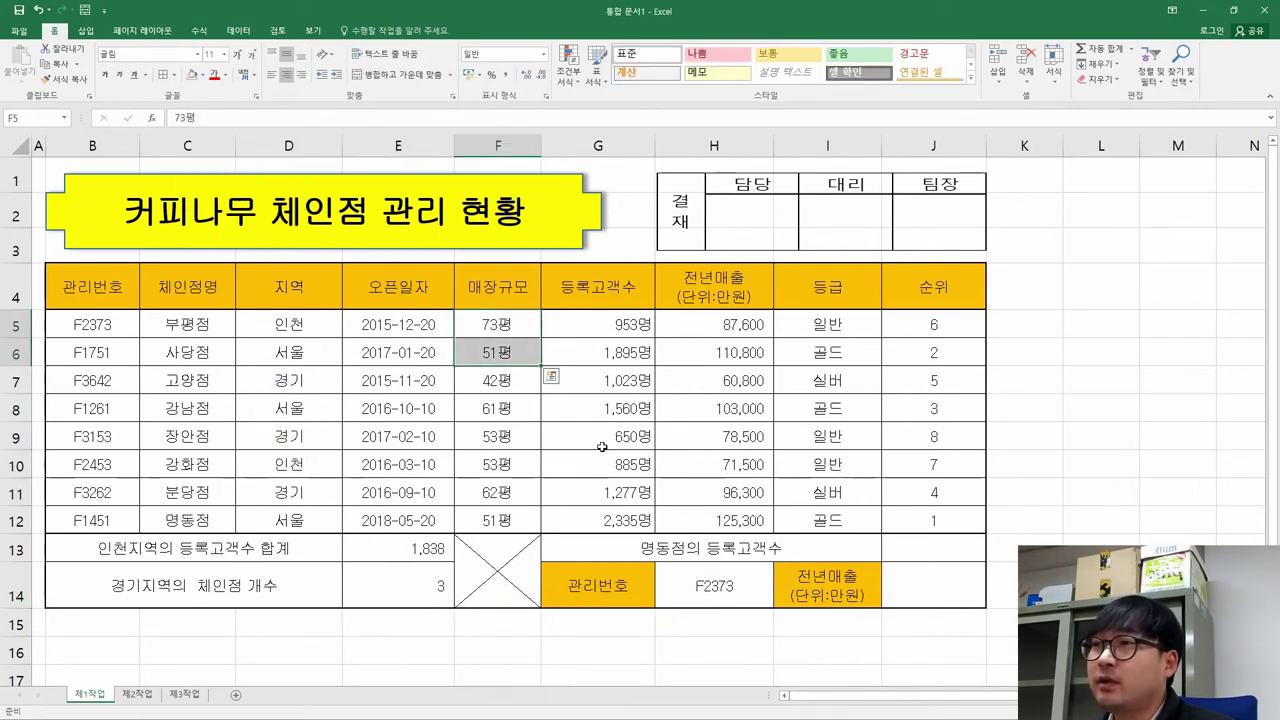
Switch to the exam PDF in Acrobat Reader and strike out the "COUNTIF 함수" requirement of item (4)
key(alt+Tab)
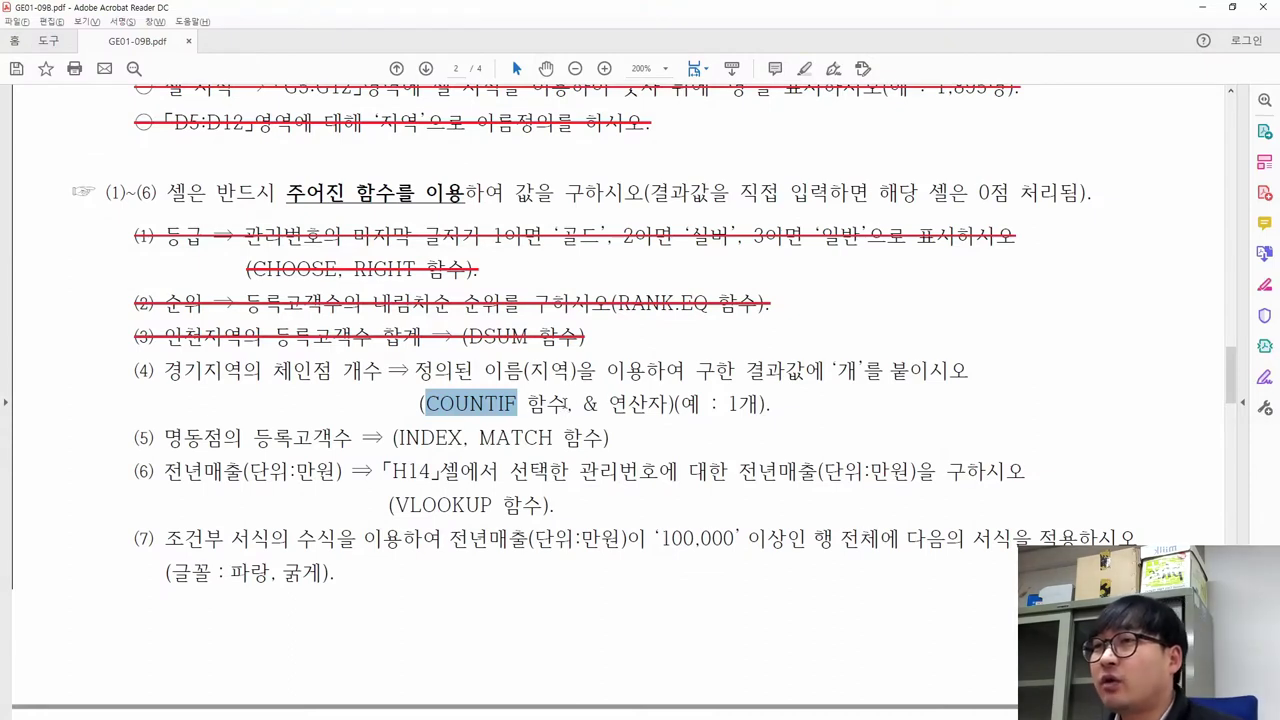
drag(574, 403, 438, 404)
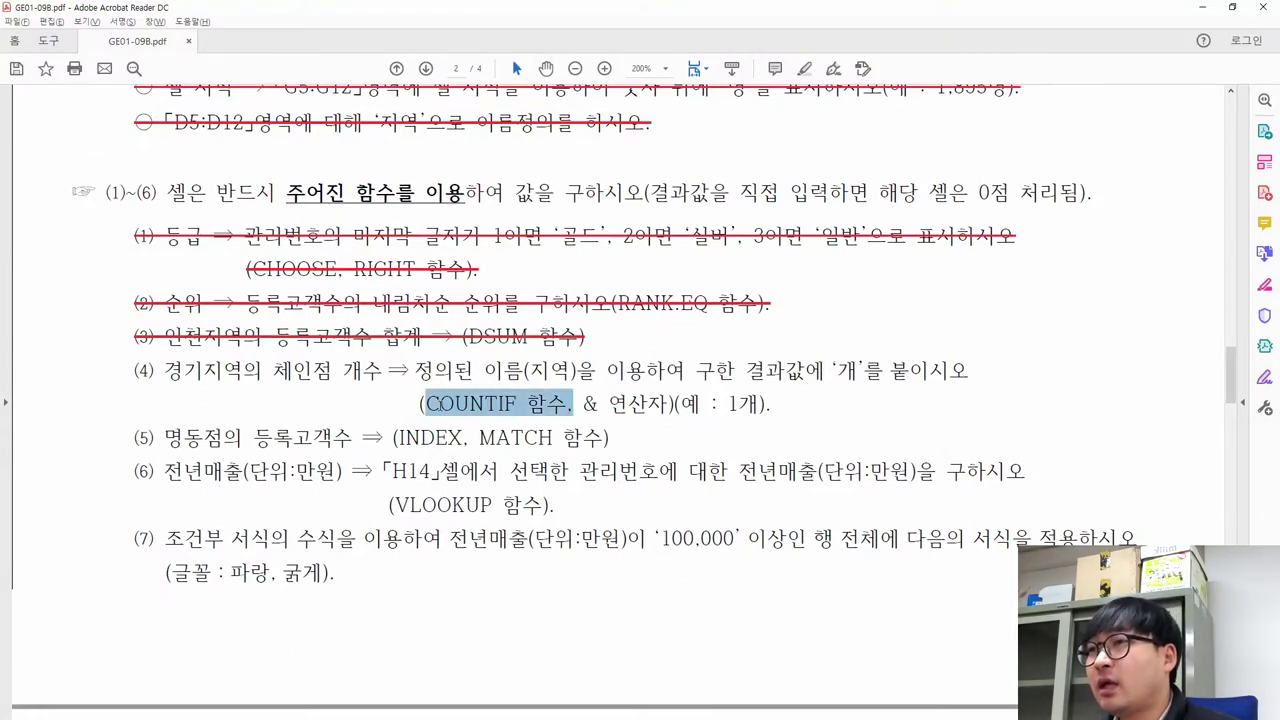
click(532, 372)
Compare the item (4) instruction to use the defined name 지역 with the formula in Excel cell E14
drag(416, 372, 686, 372)
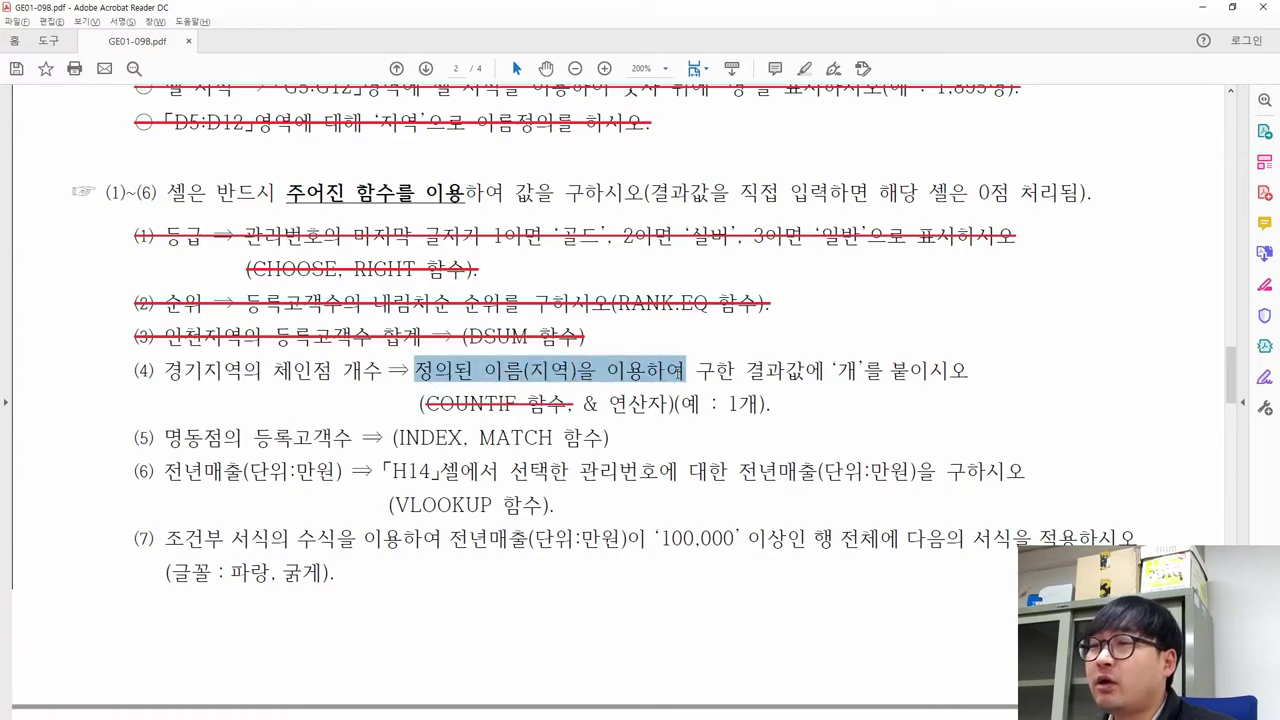
key(alt+Tab)
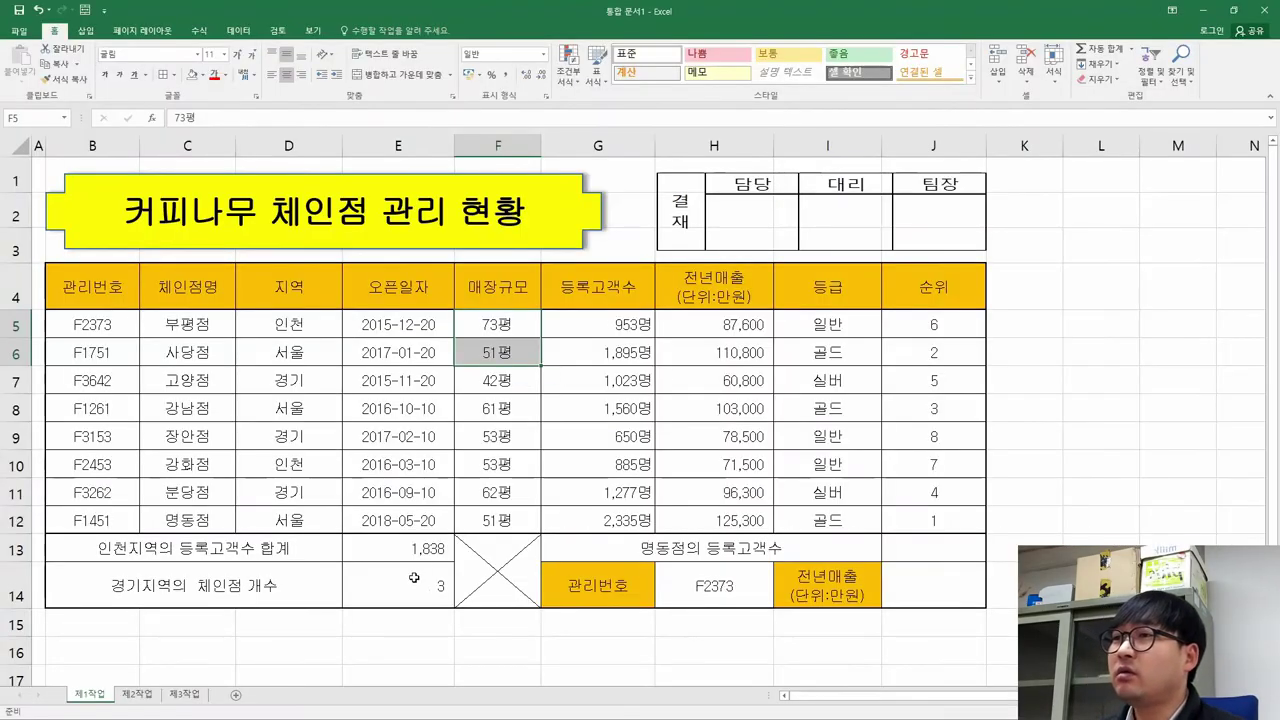
click(413, 578)
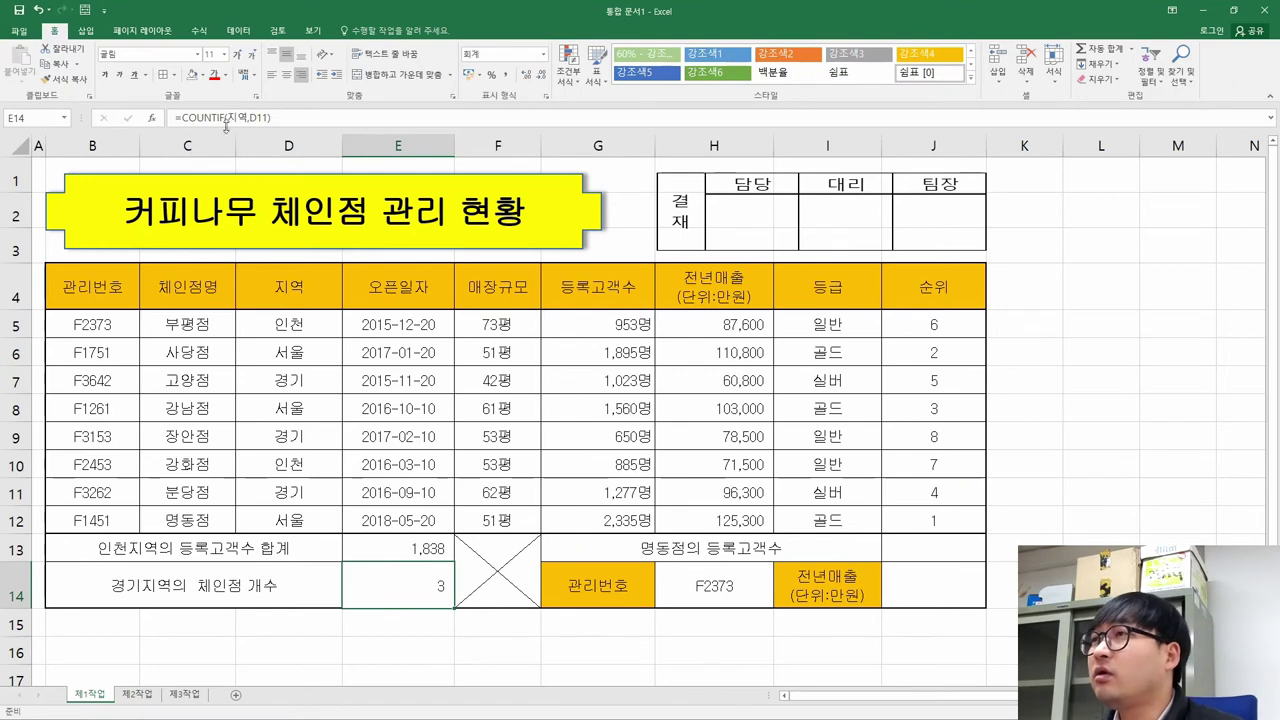
Clear the Range argument of E14's COUNTIF function and set it again by selecting the 지역 cells D5:D12
click(152, 118)
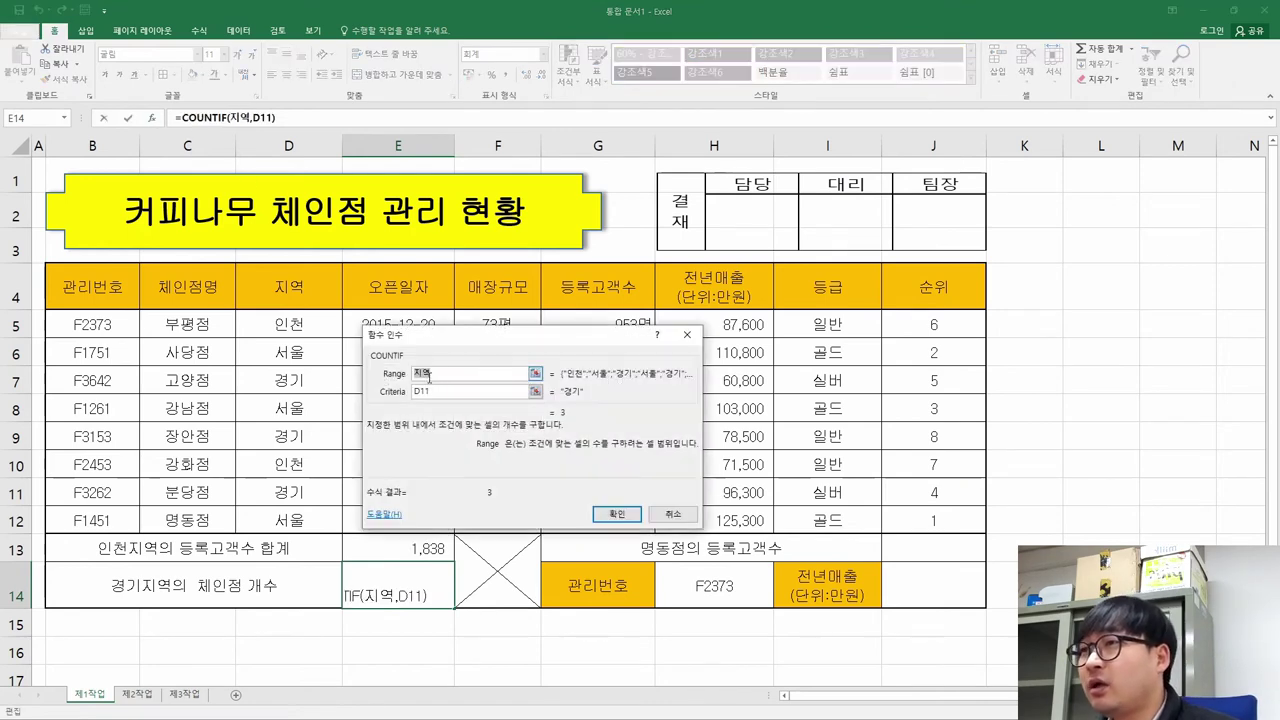
key(BackSpace)
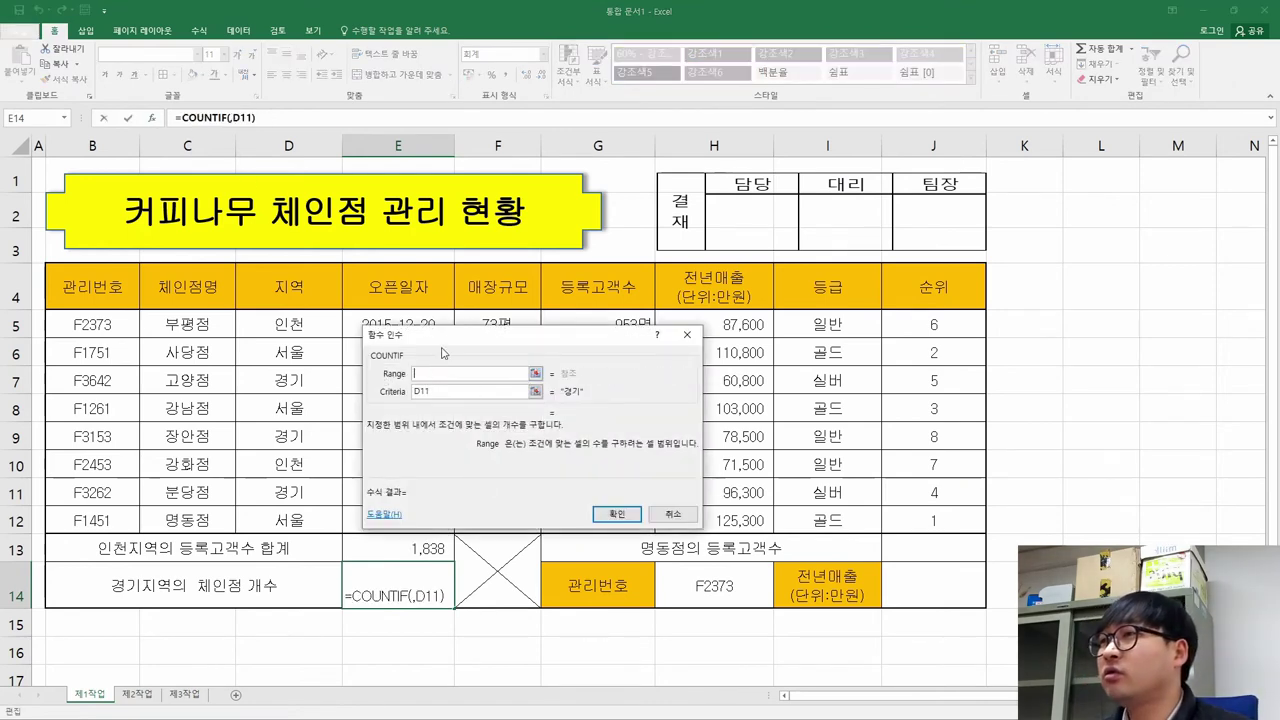
drag(314, 322, 305, 527)
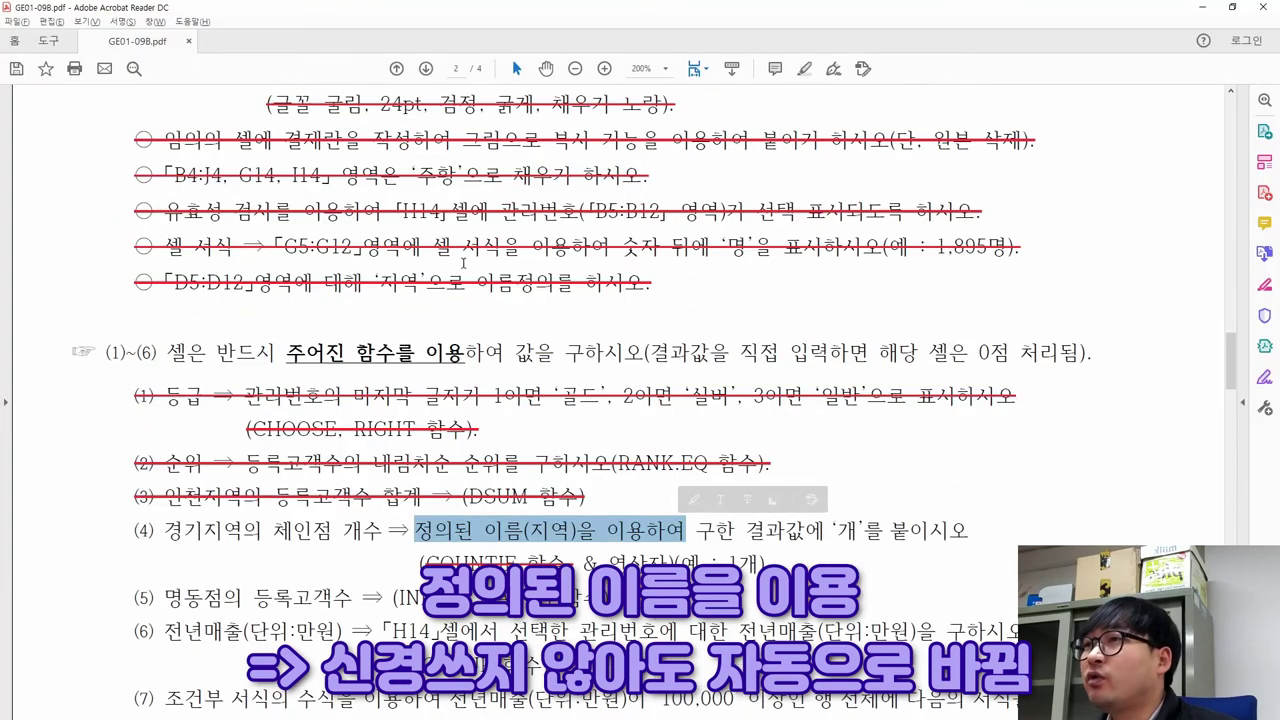
Check the exam PDF's instruction to name D5:D12 as 지역 against the name assigned to those cells in Excel, ending on E14
drag(658, 284, 164, 284)
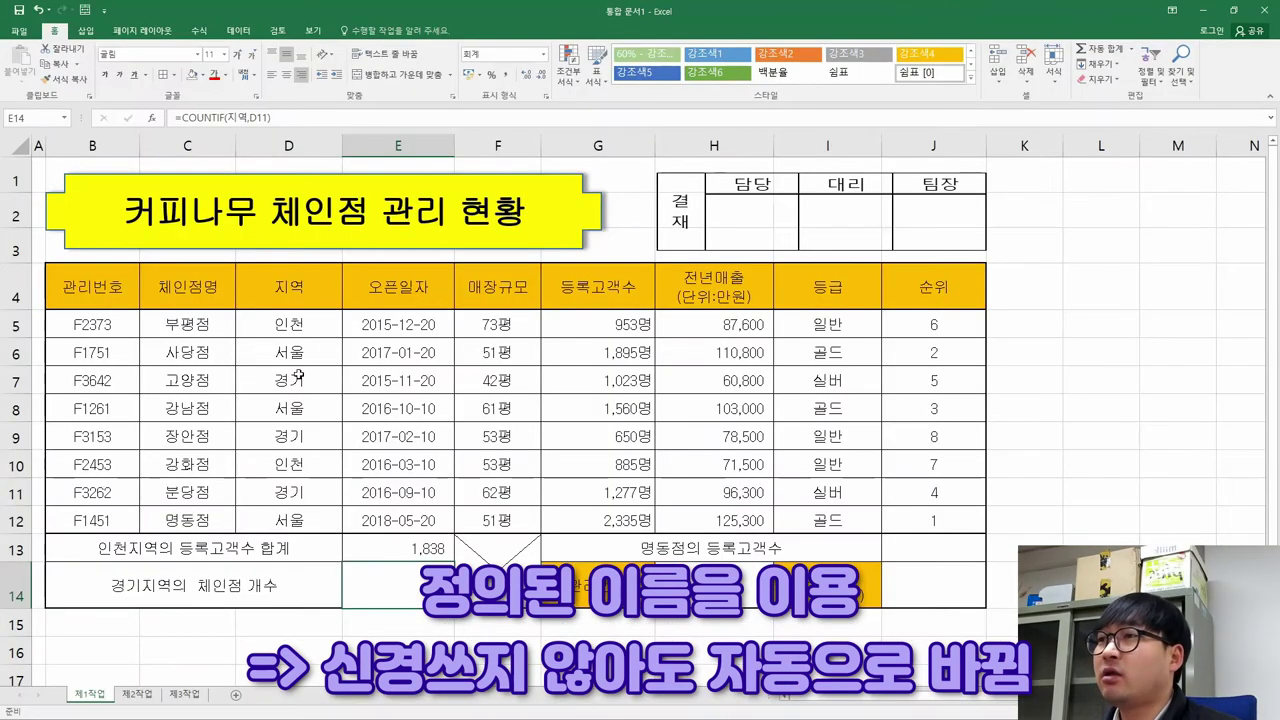
drag(289, 352, 300, 520)
key(ctrl+q)
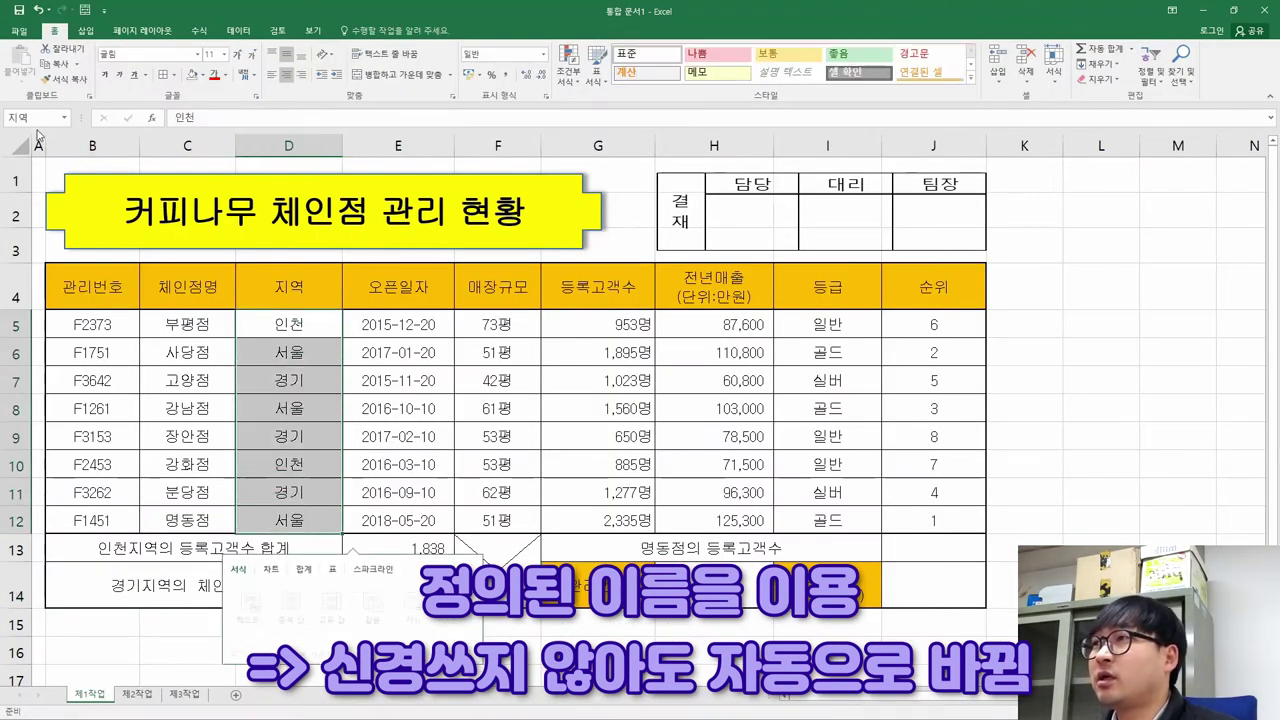
click(390, 564)
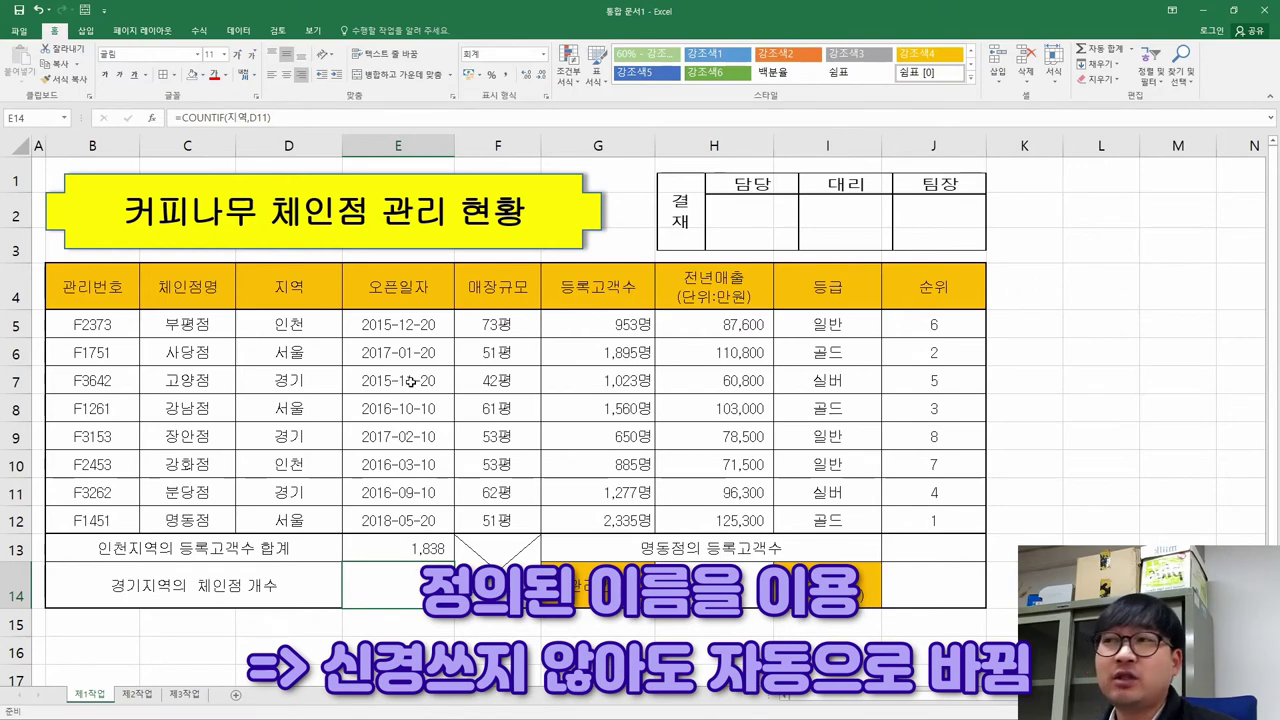
Compare the PDF's 지역 name-definition instruction with item (4)'s requirement to use the defined name and with the E14 formula
key(alt+Tab)
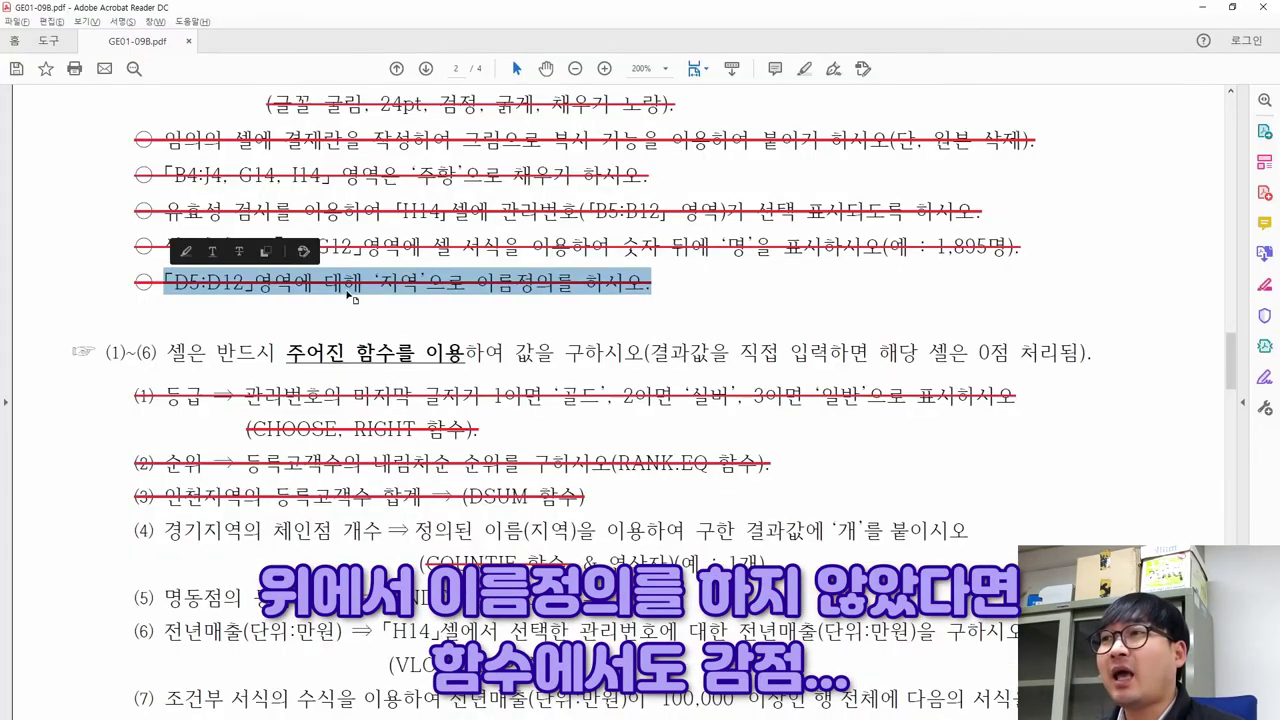
key(alt+Tab)
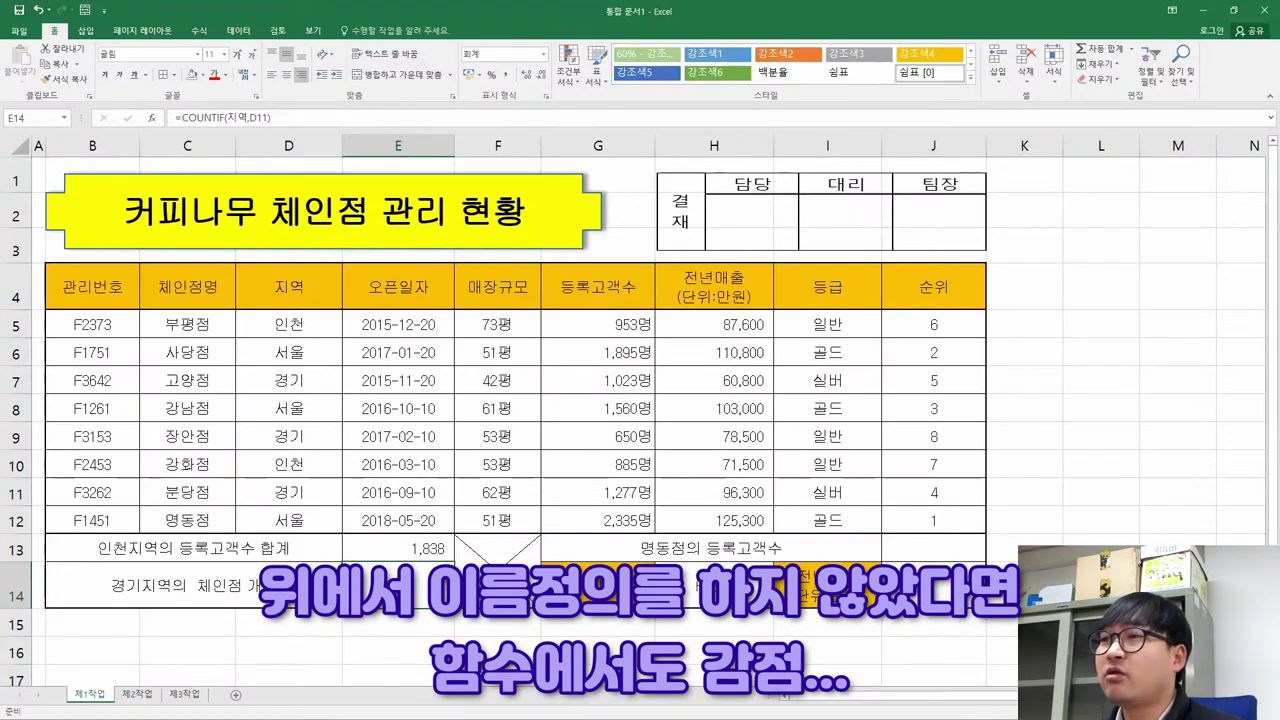
key(alt+Tab)
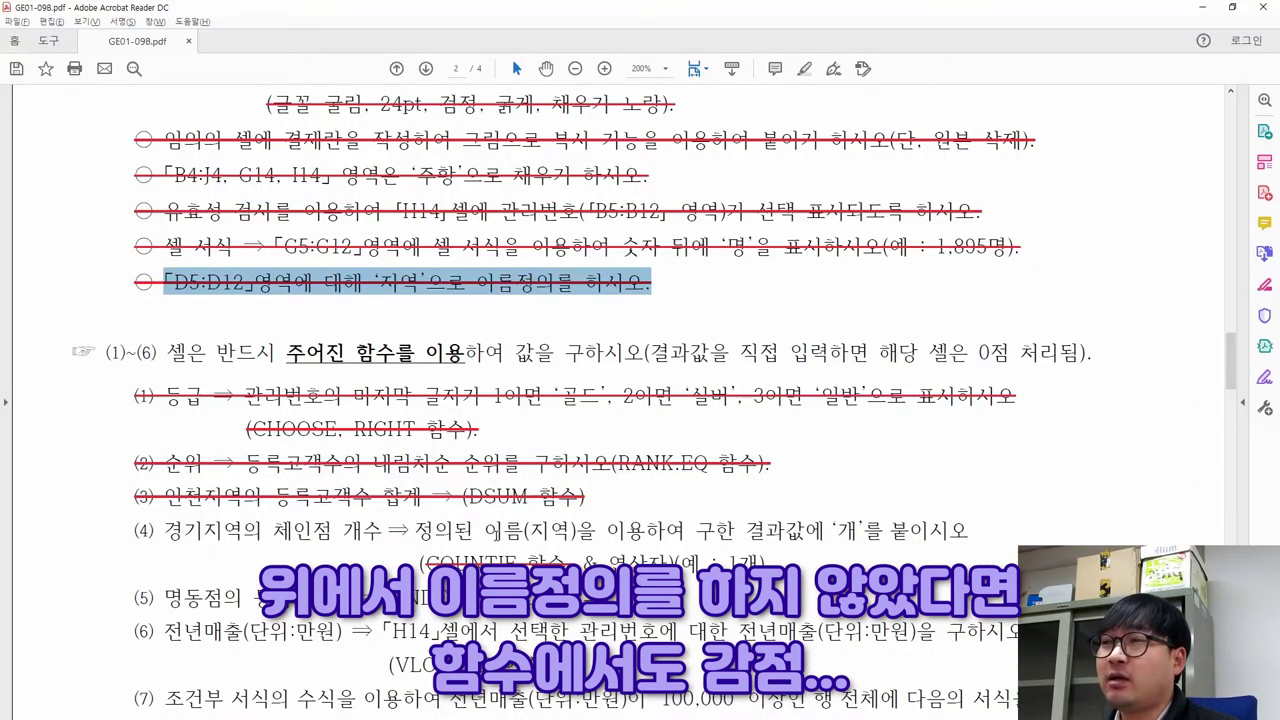
click(408, 295)
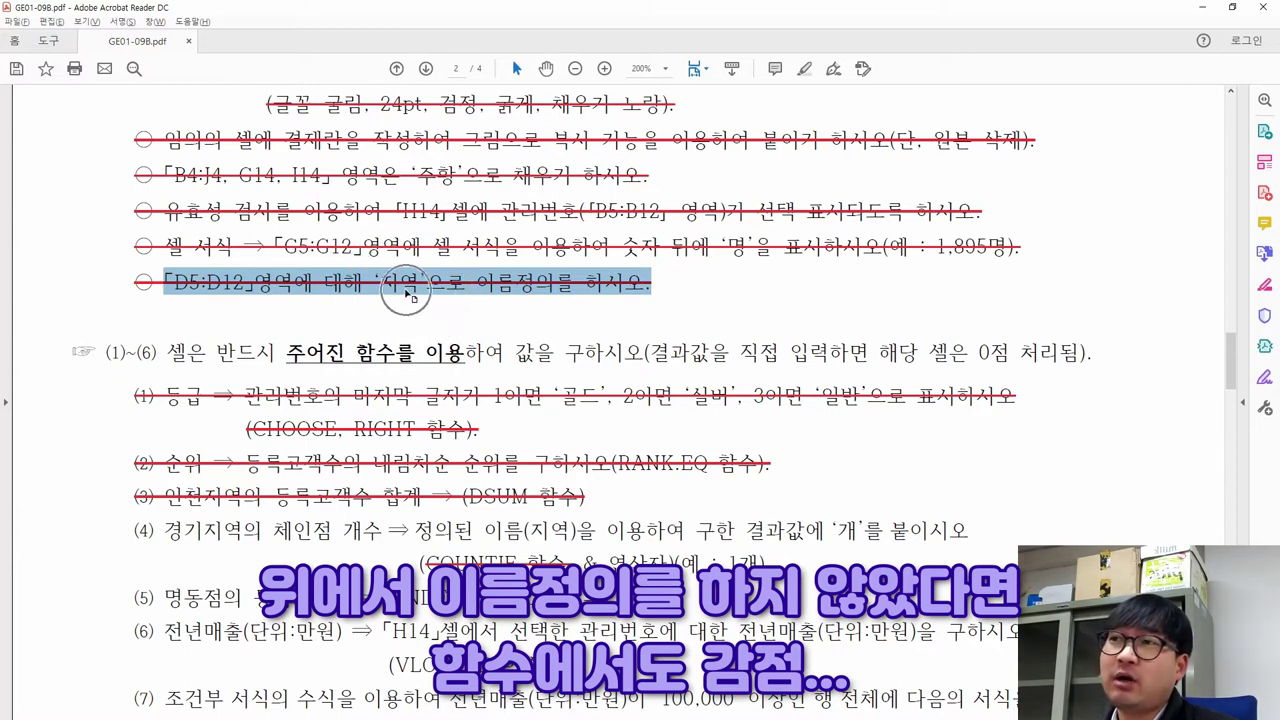
click(497, 533)
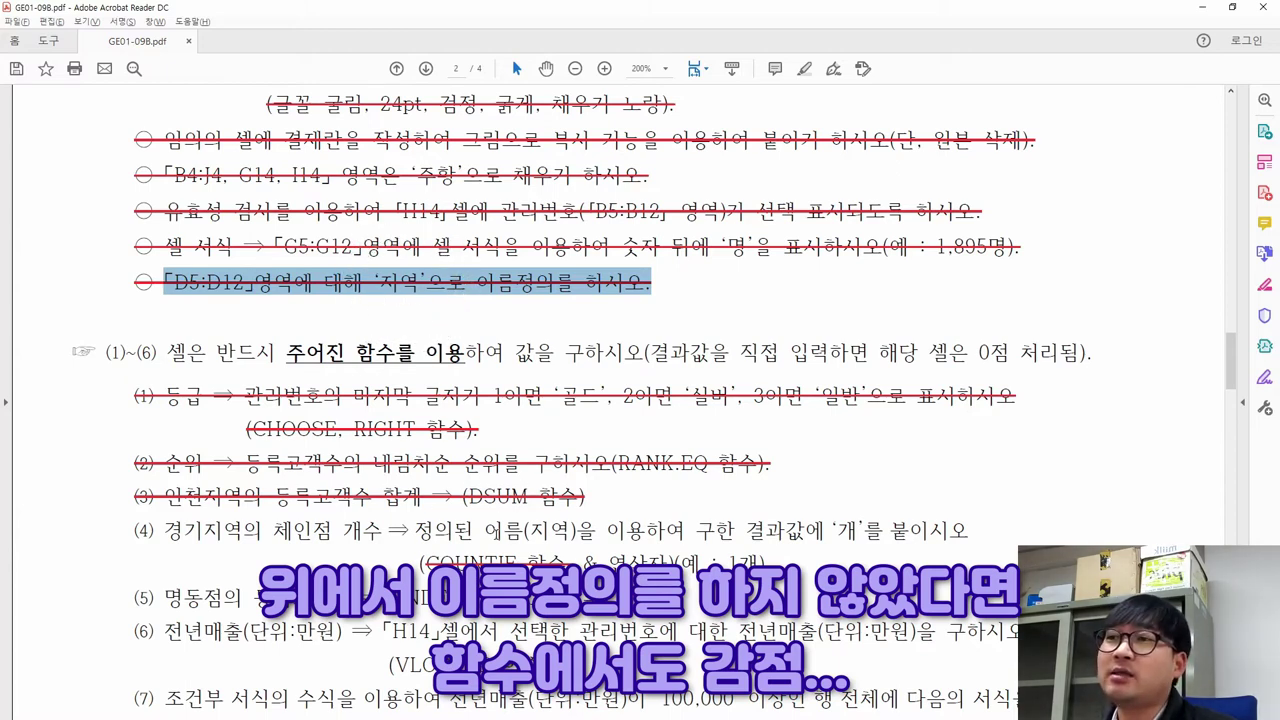
click(497, 533)
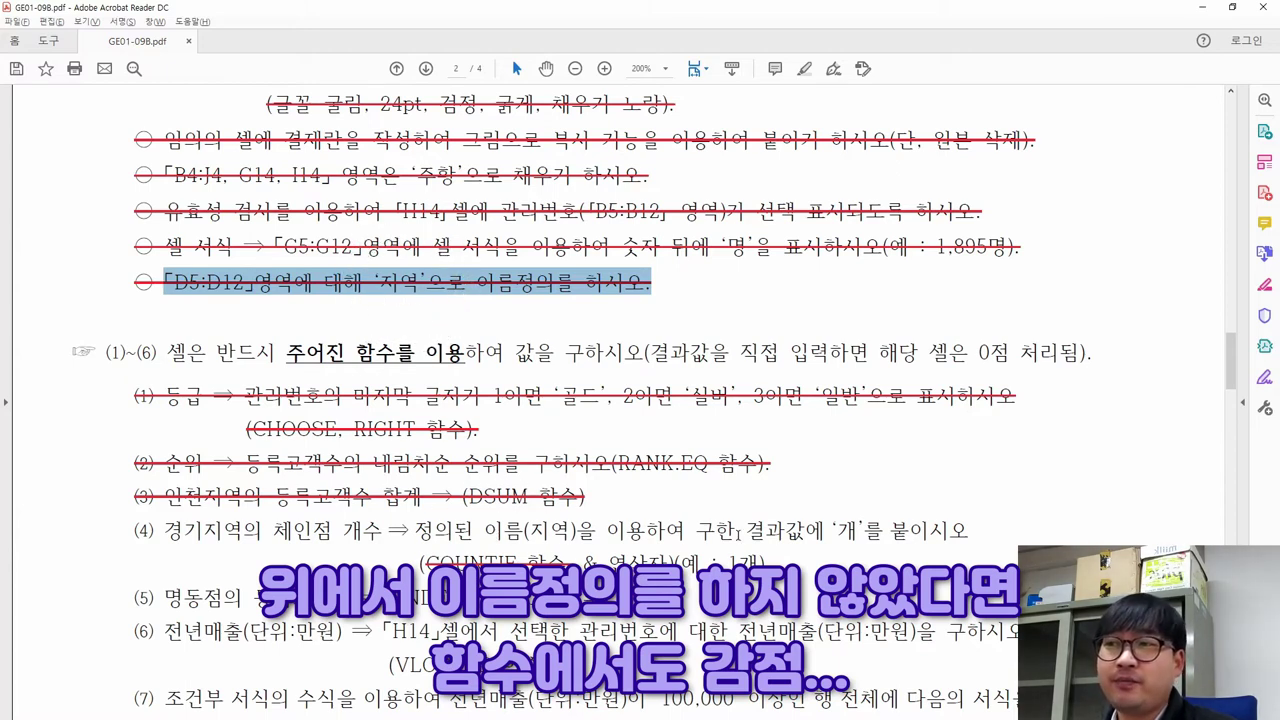
Strike out item (4)'s "정의된 이름(지역)을 이용하" text in the PDF and select the instruction "결과값에 '개'를 붙이시오"
drag(416, 531, 682, 533)
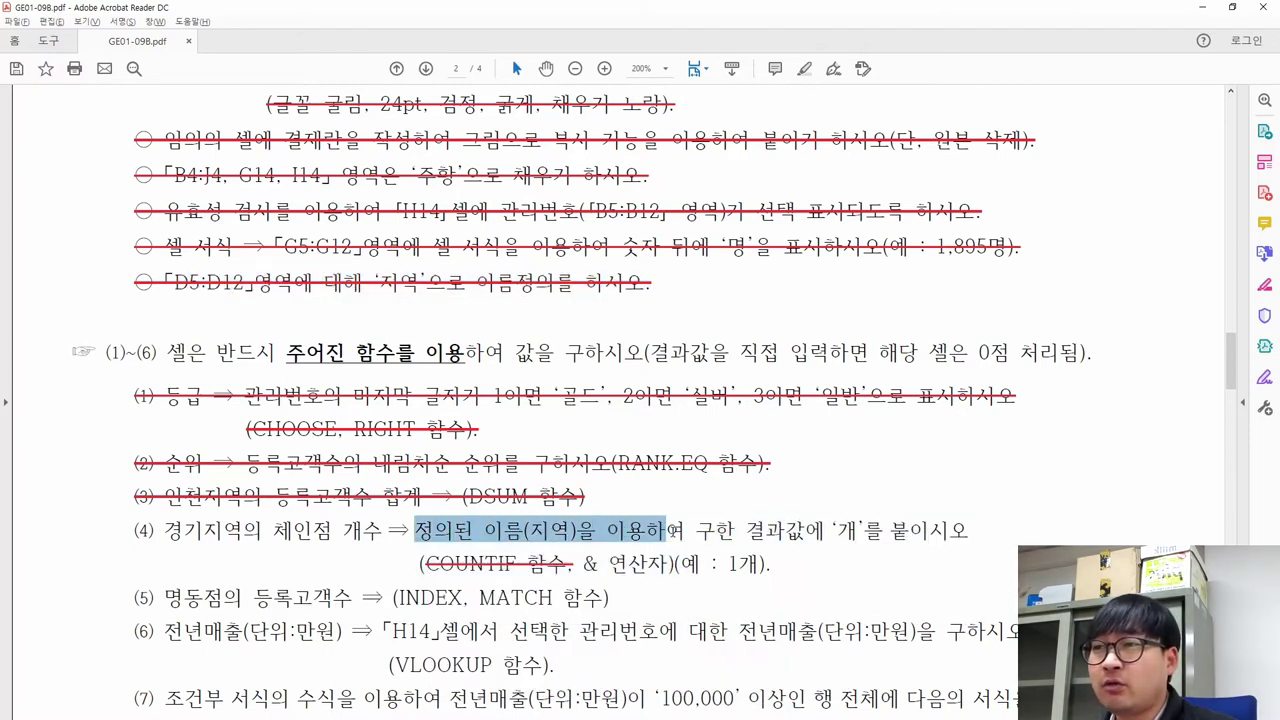
click(743, 500)
drag(748, 533, 948, 545)
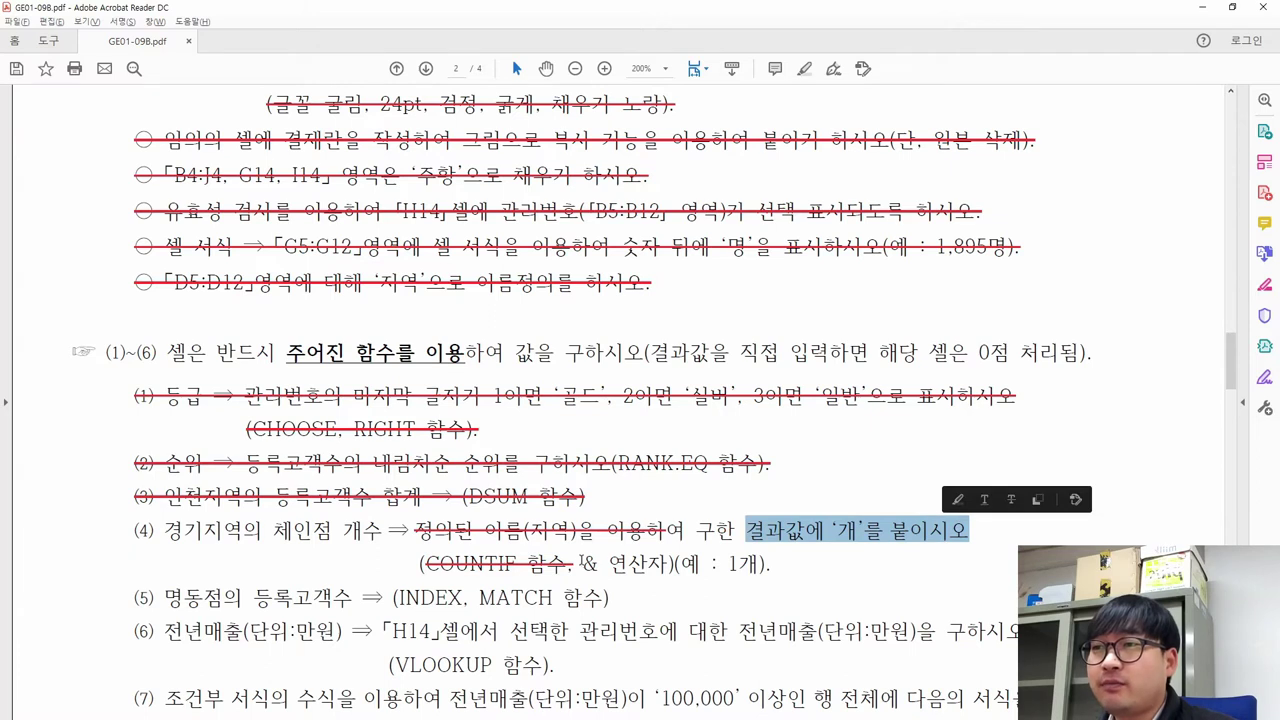
Compare the cell-format instruction for showing '명' in G5:G12 with item (4)'s & operator requirement and its example 1개
scroll(458, 380, up, 3)
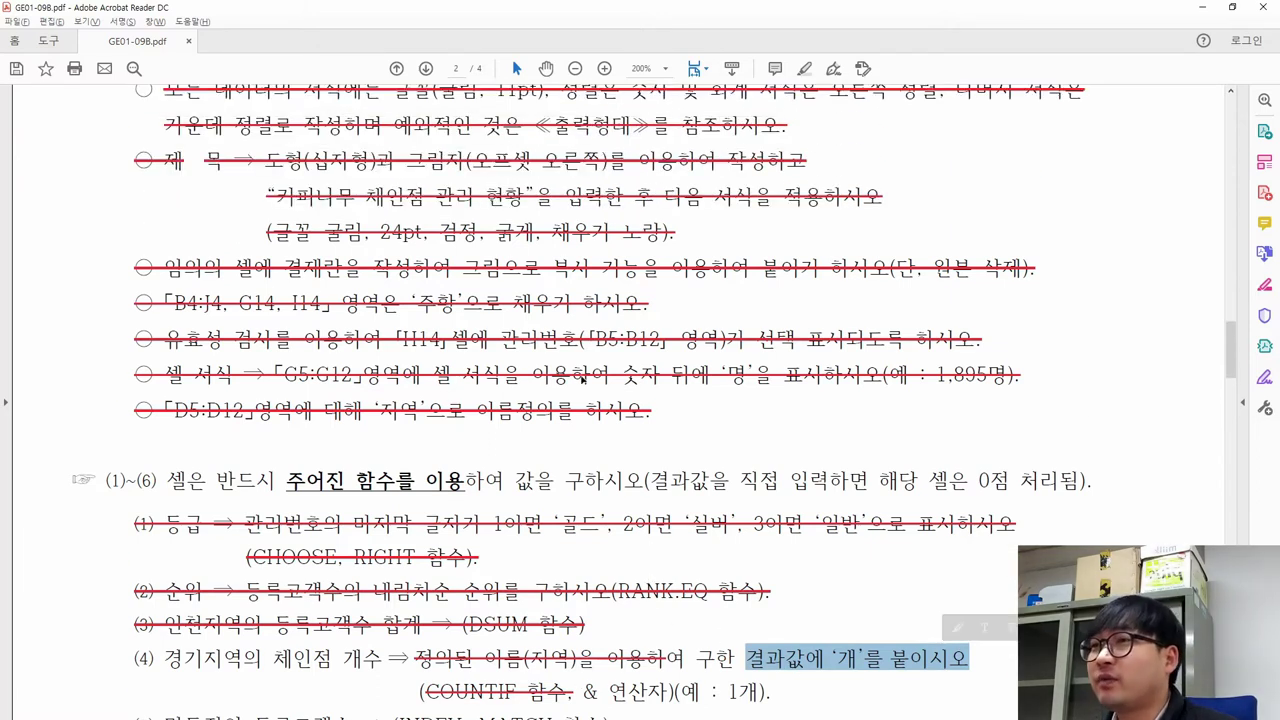
drag(404, 370, 998, 381)
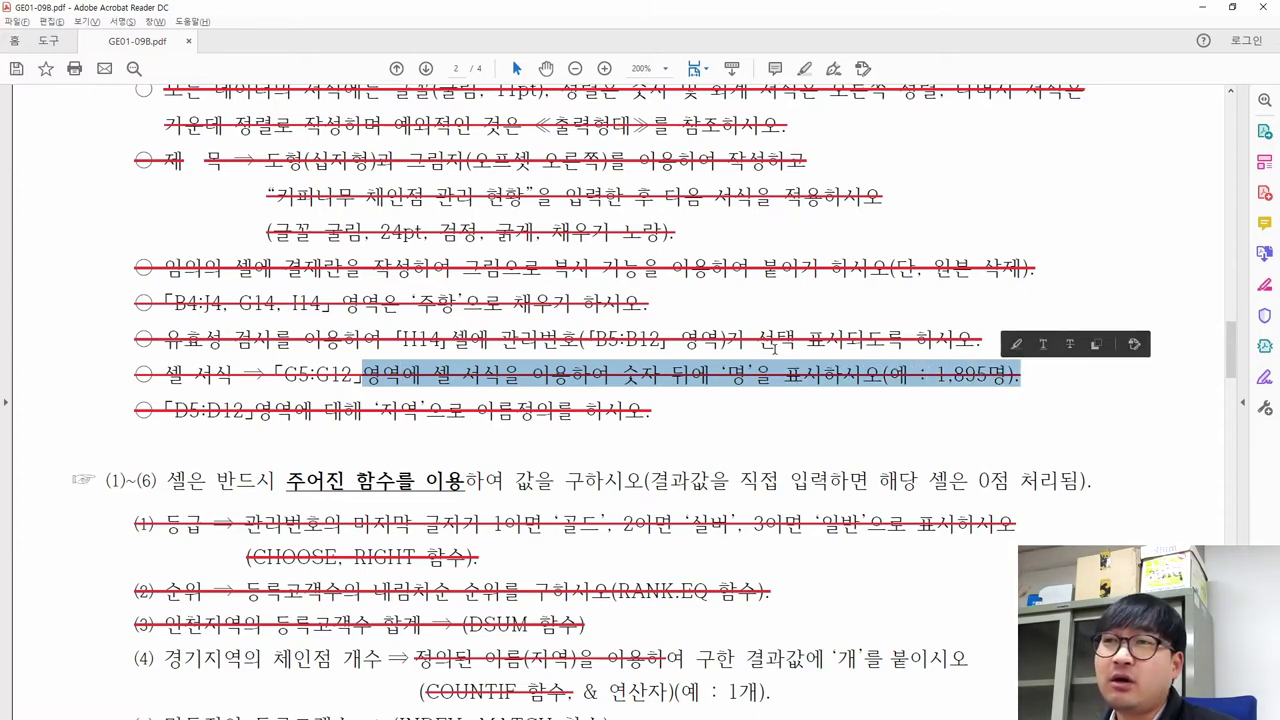
scroll(776, 350, down, 4)
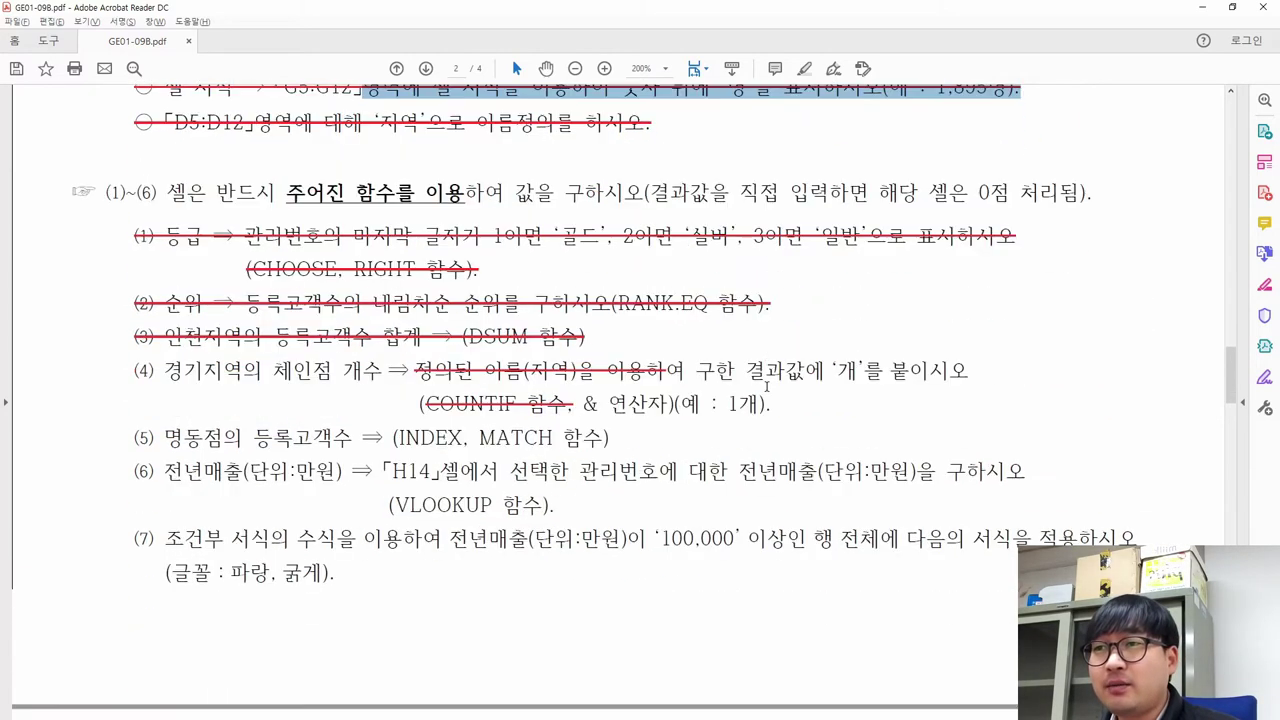
scroll(767, 385, down, 1)
drag(581, 372, 667, 372)
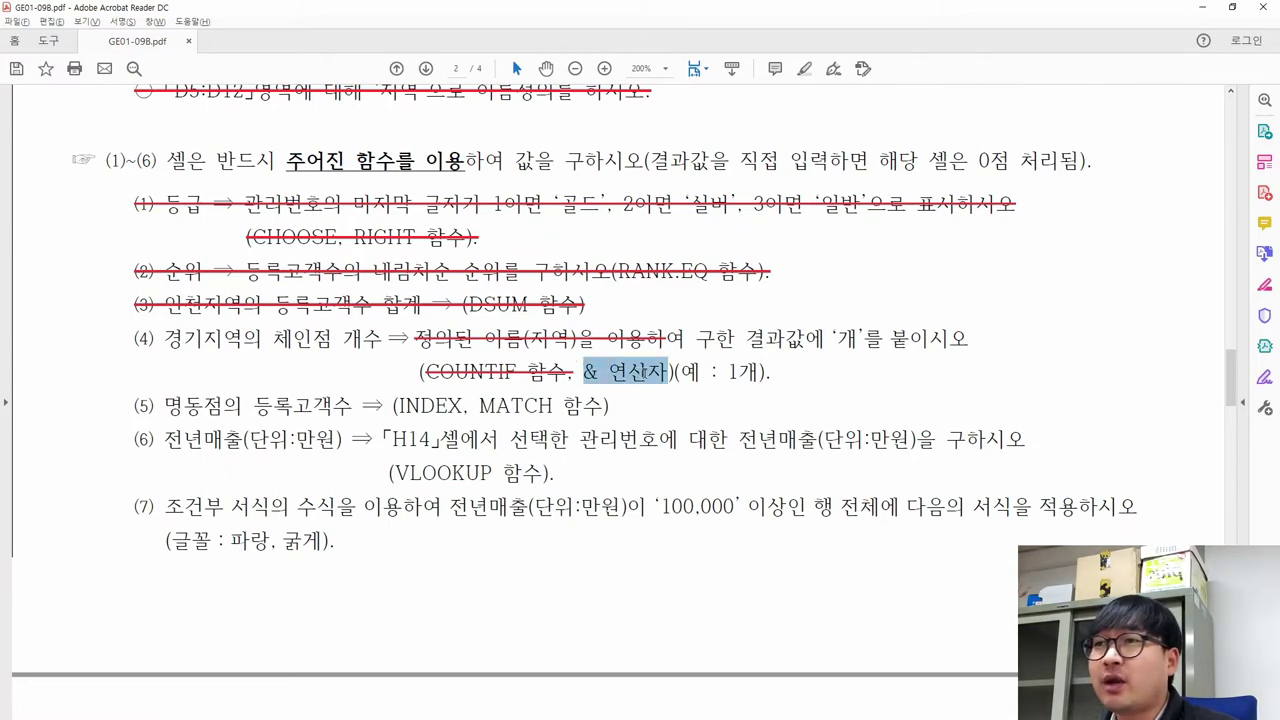
scroll(667, 372, up, 2)
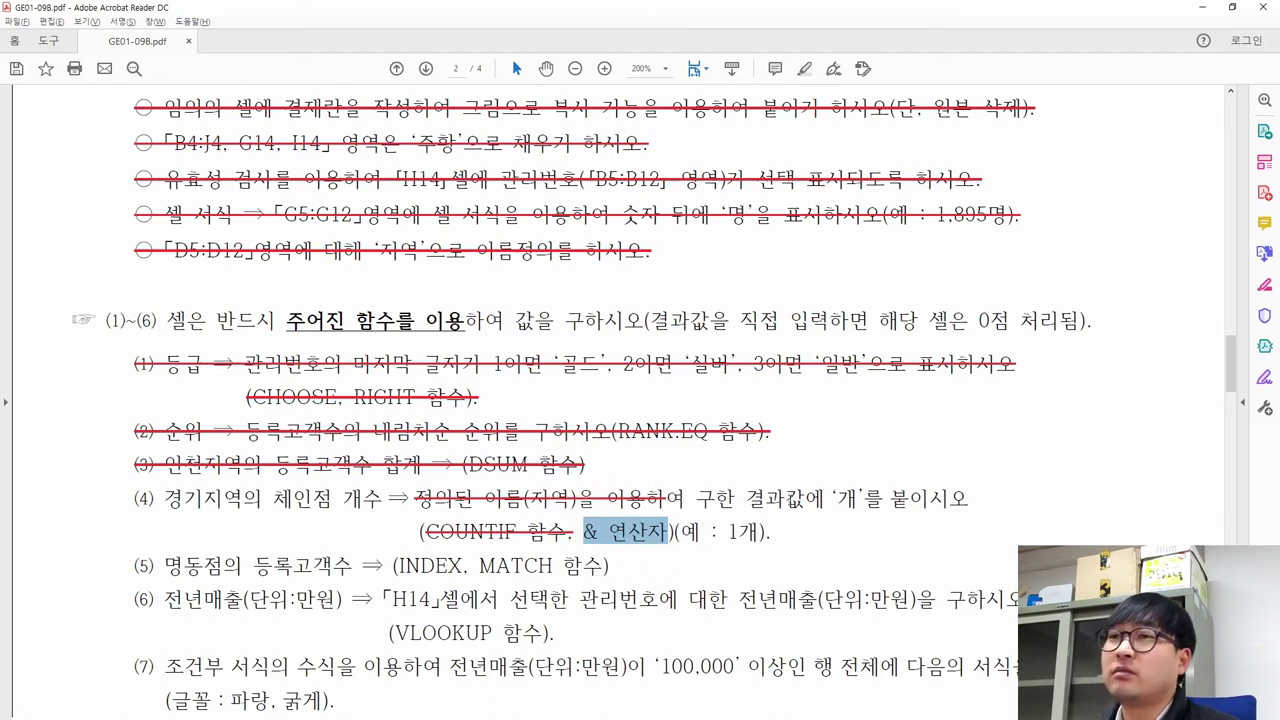
drag(729, 533, 763, 540)
drag(584, 533, 664, 539)
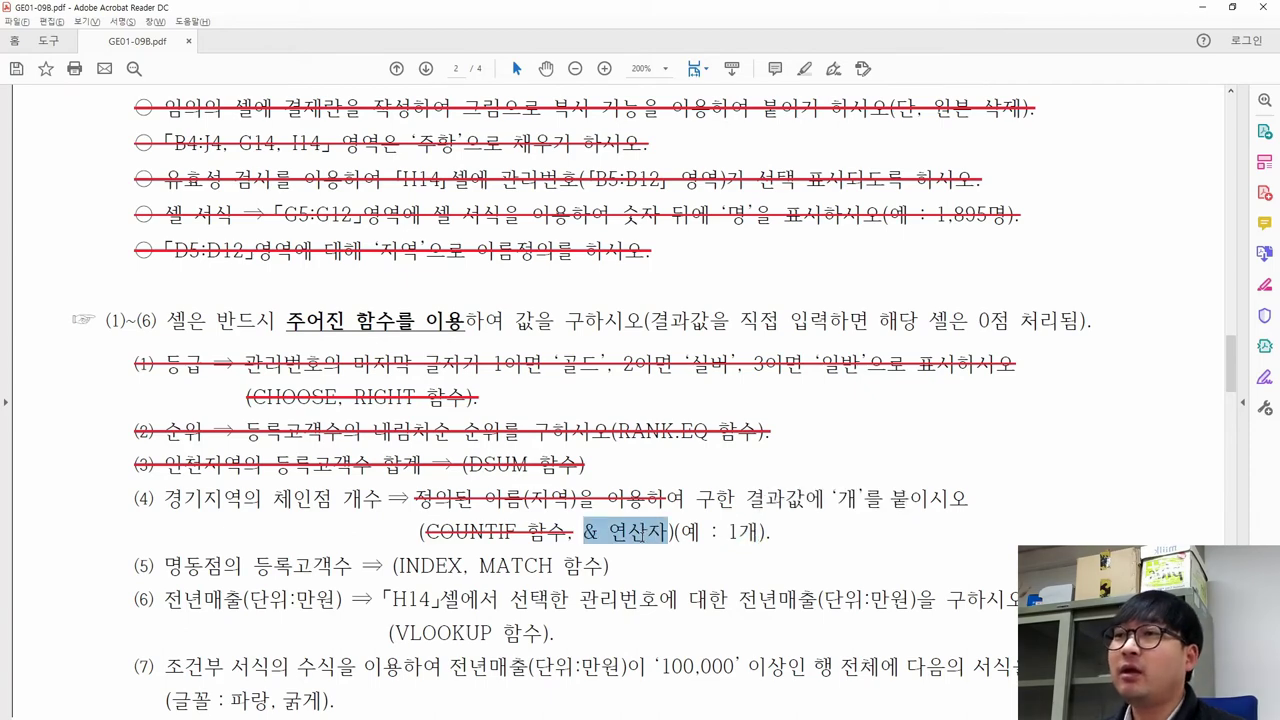
Switch to Excel and append &개 to the COUNTIF formula in E14
key(alt+Tab)
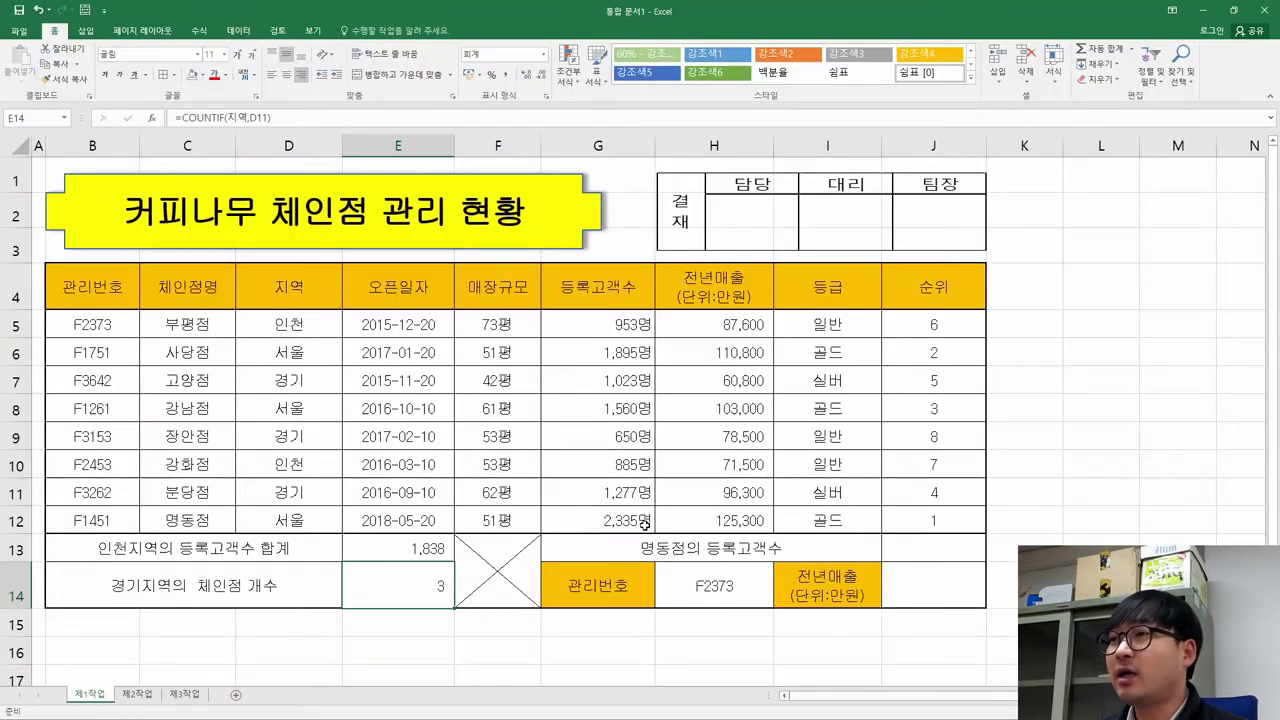
double_click(440, 586)
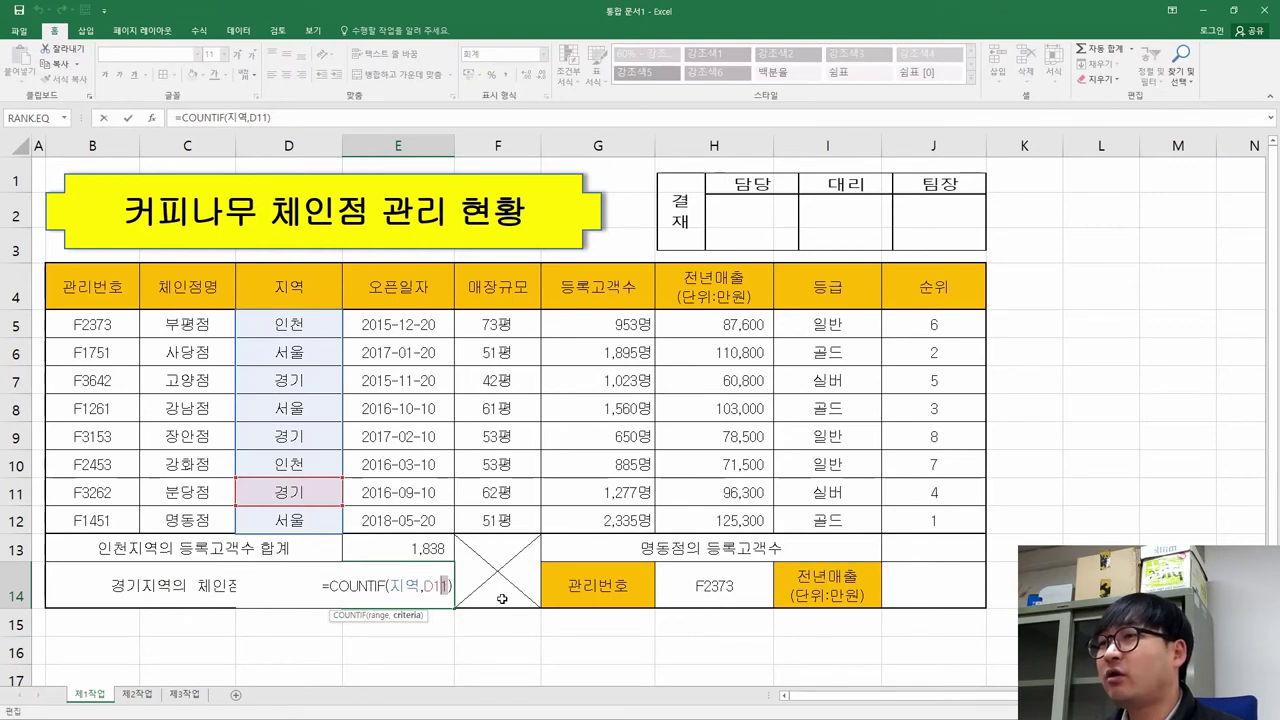
key(ctrl+Return)
click(405, 587)
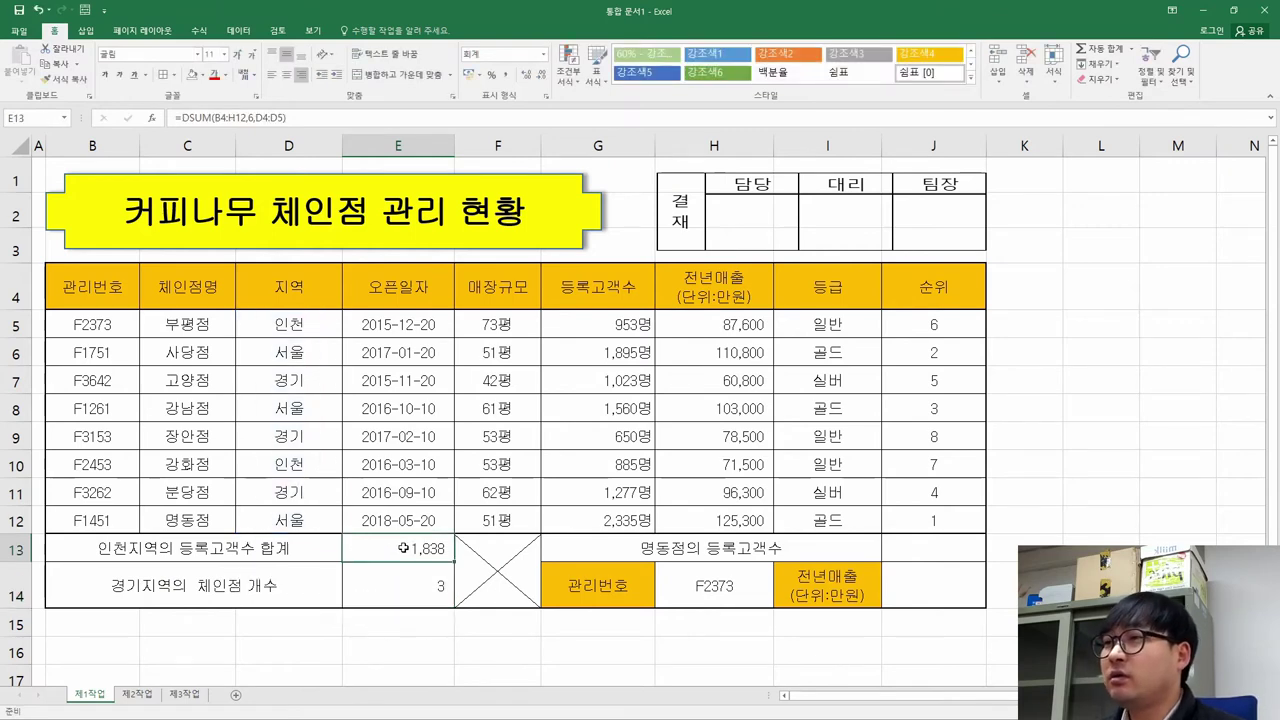
click(283, 119)
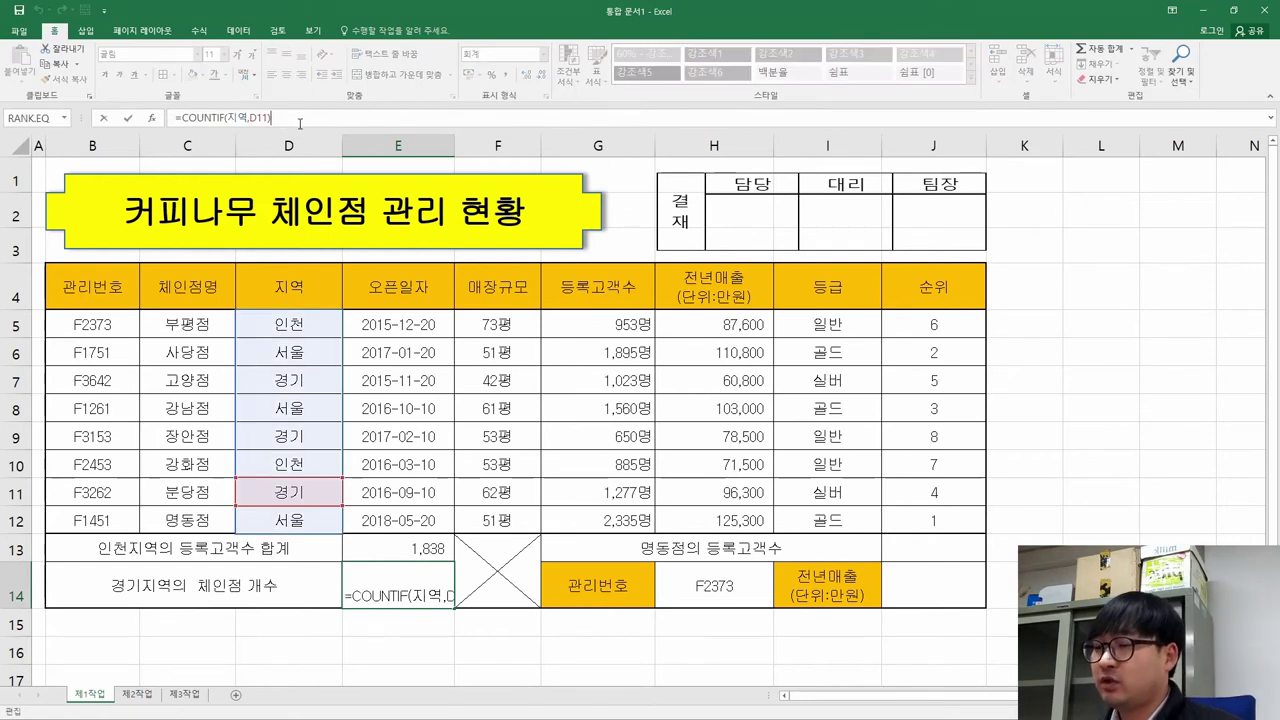
click(302, 121)
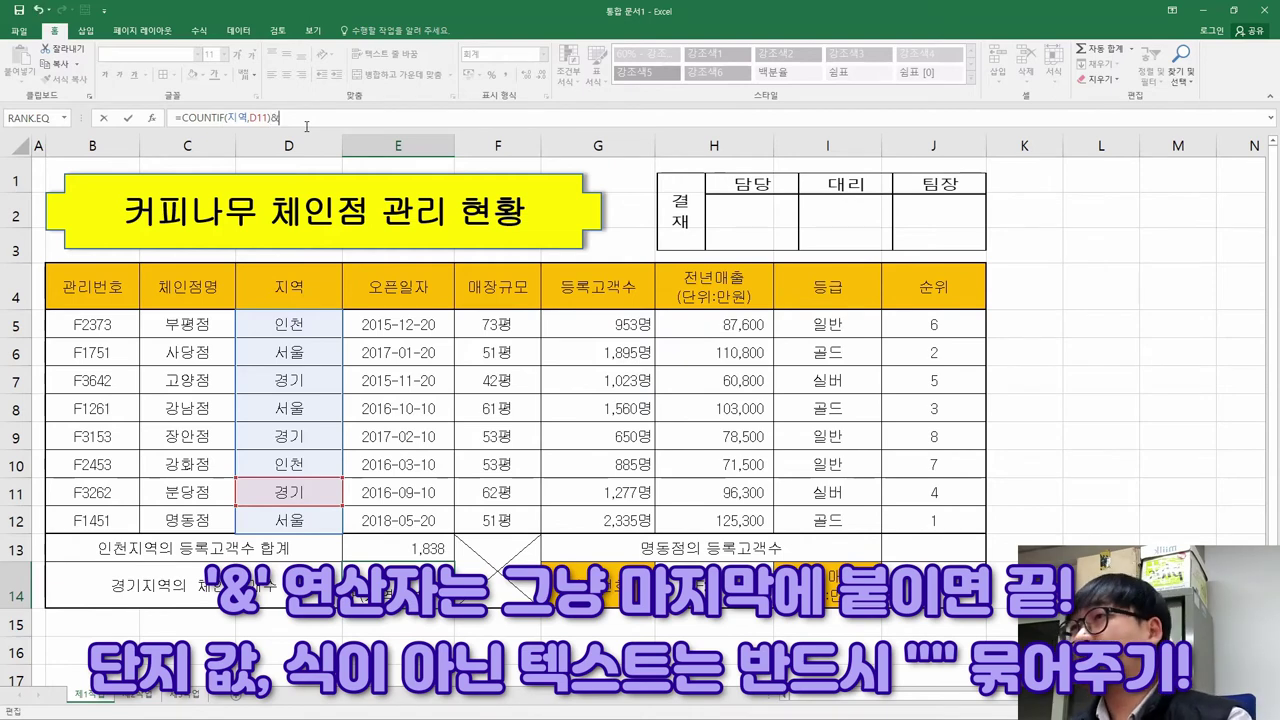
text(&ro)
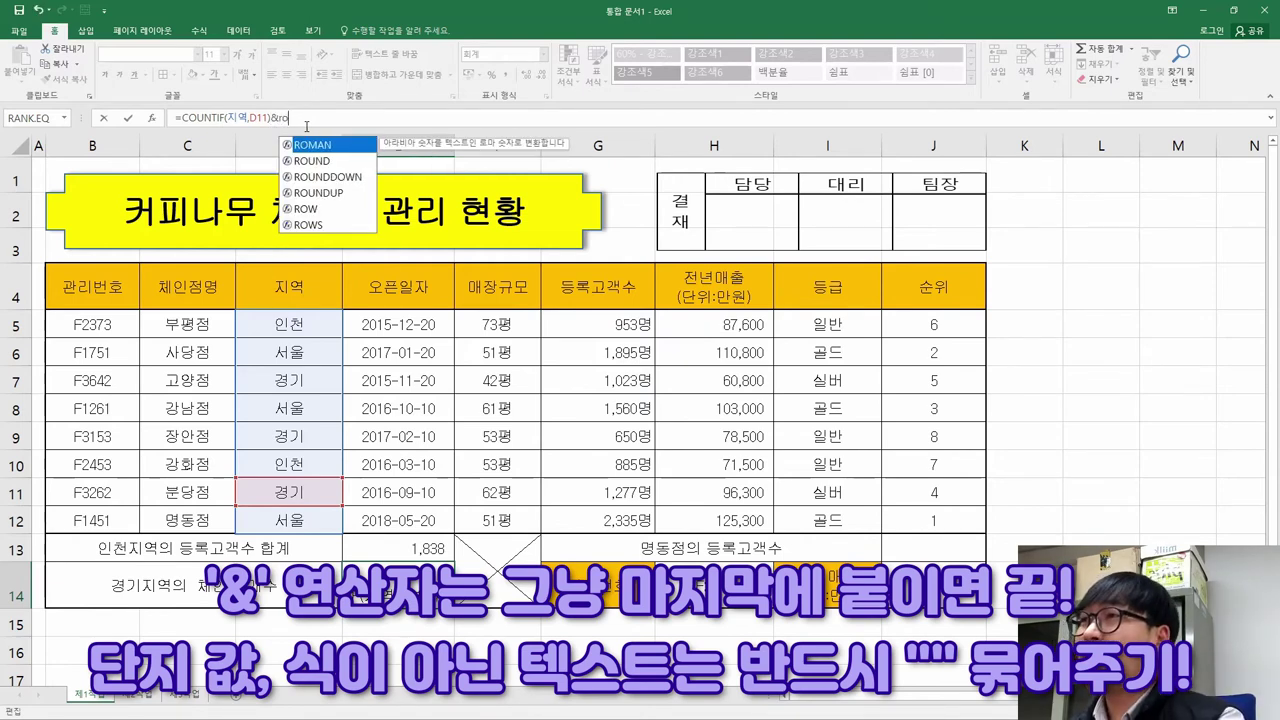
key(BackSpace)
key(BackSpace)
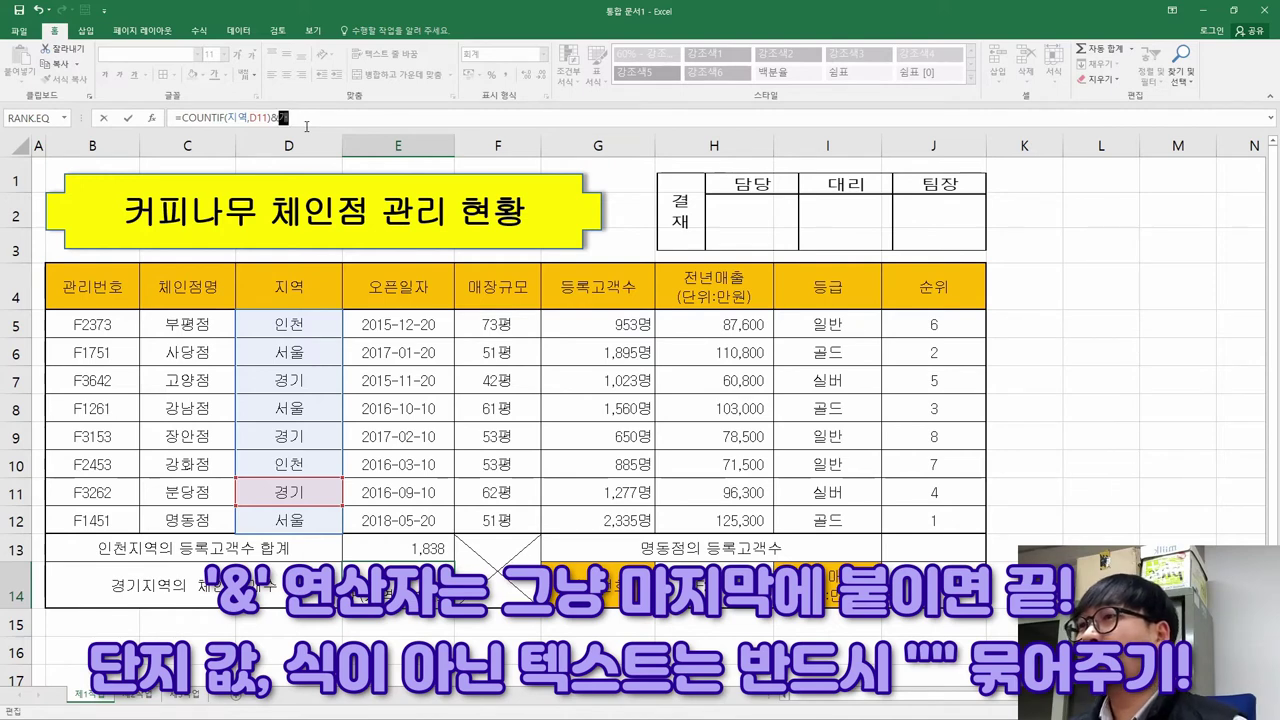
key(ctrl+Return)
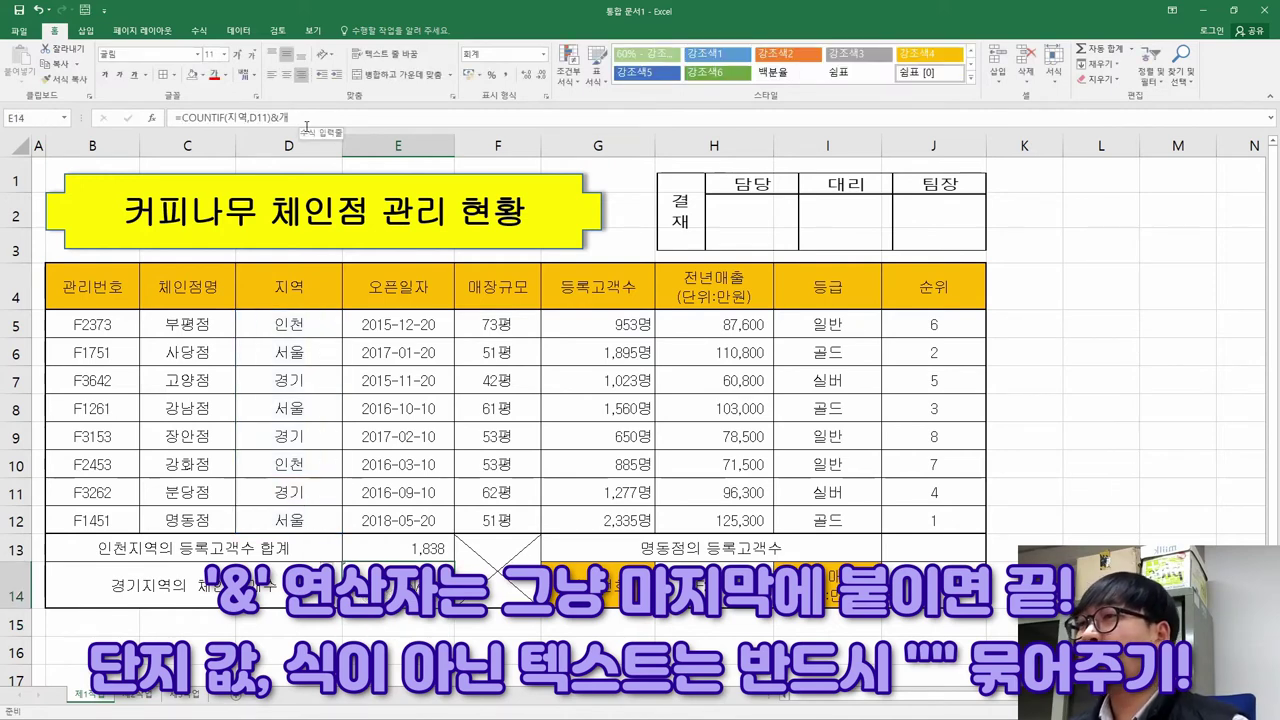
Enclose 개 in double quotation marks so that E14's formula reads =COUNTIF(지역,D11)&"개"
click(309, 122)
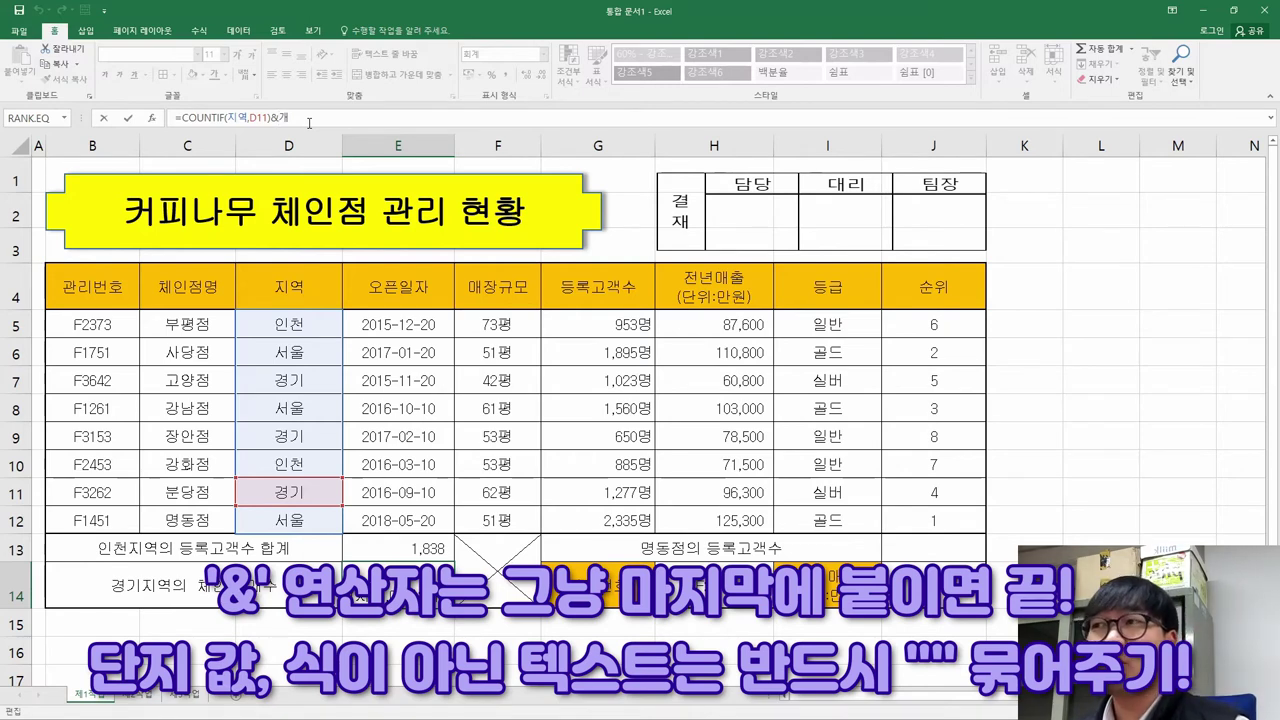
key(Left)
text("개)
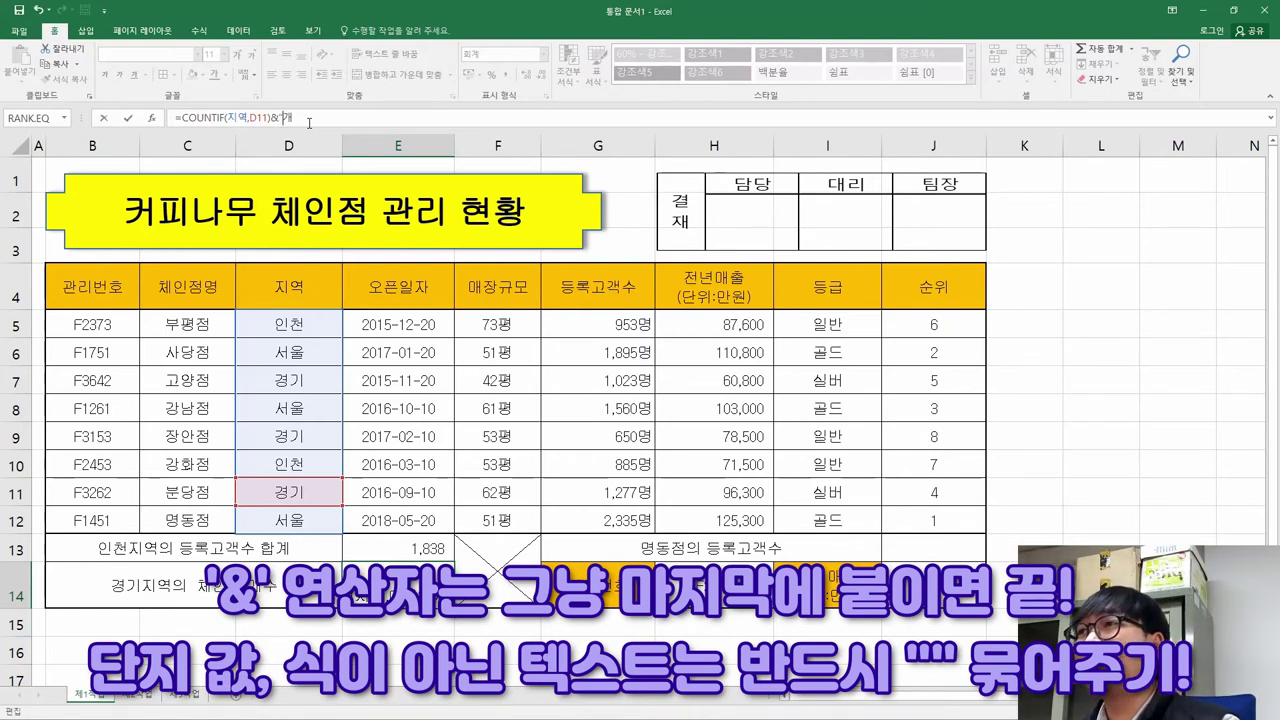
text(")
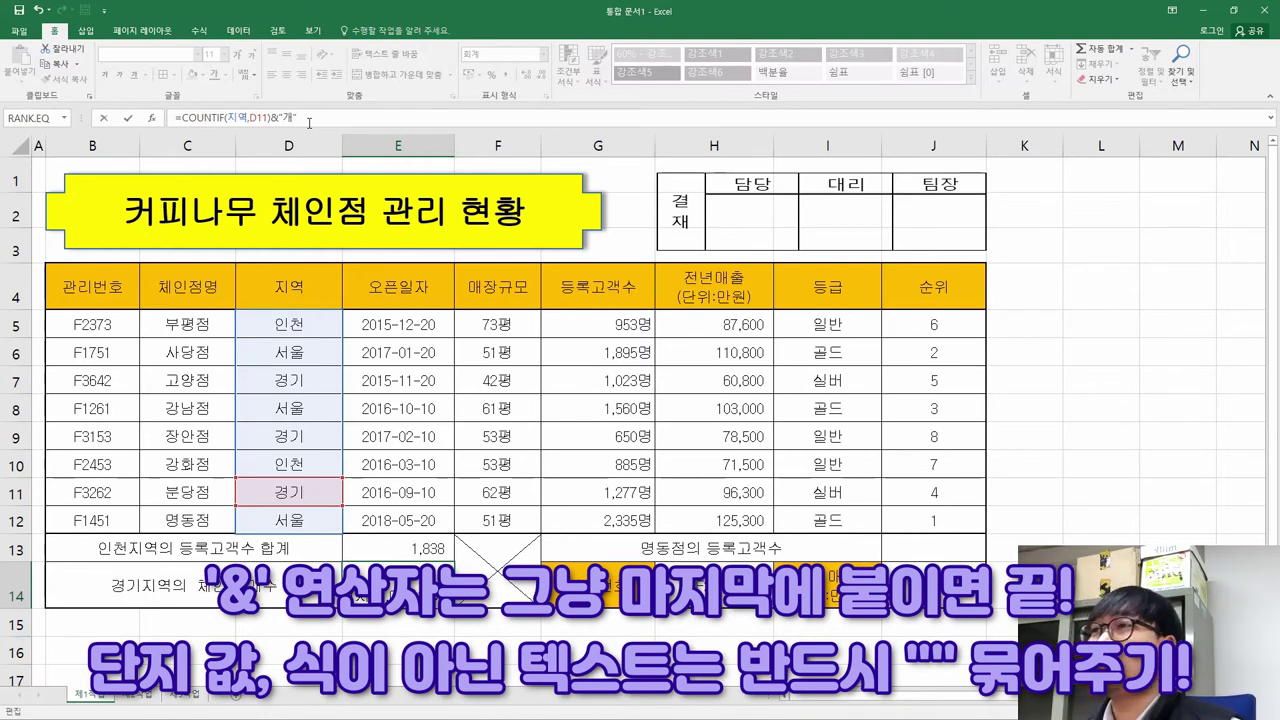
key(Return)
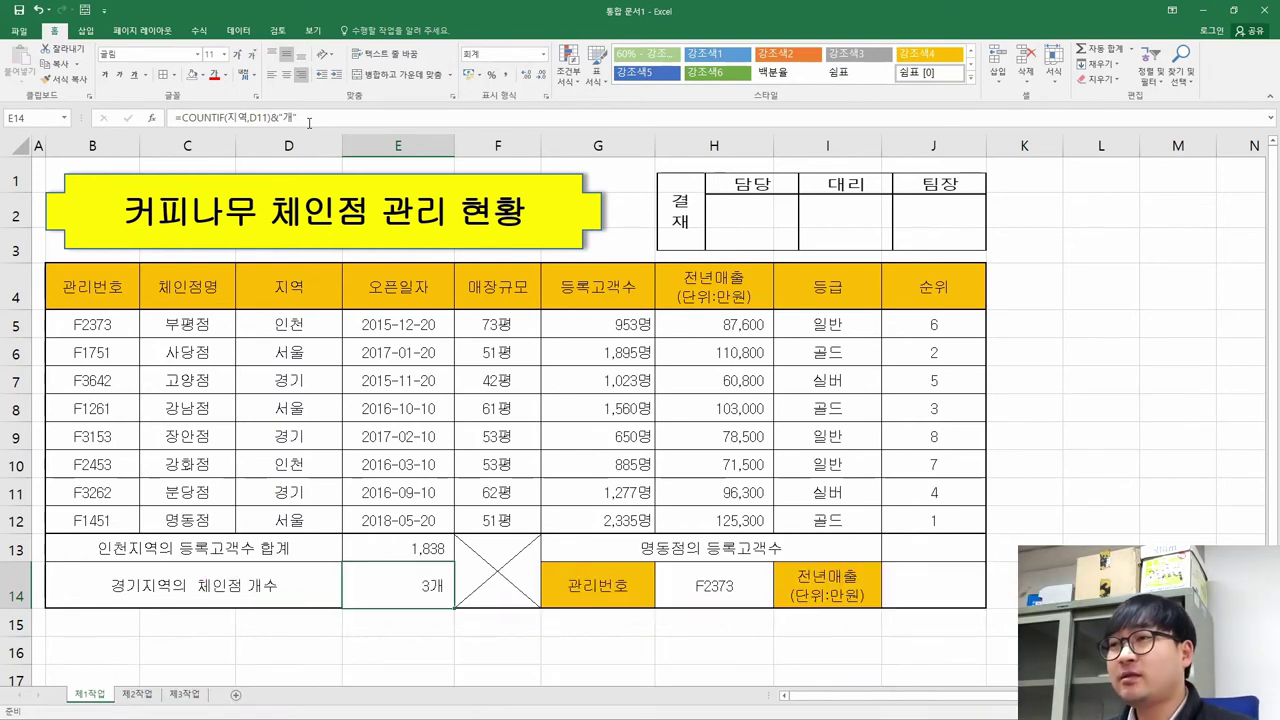
Switch to the exam PDF in Acrobat Reader and strike out all of item (4)
key(alt+Tab)
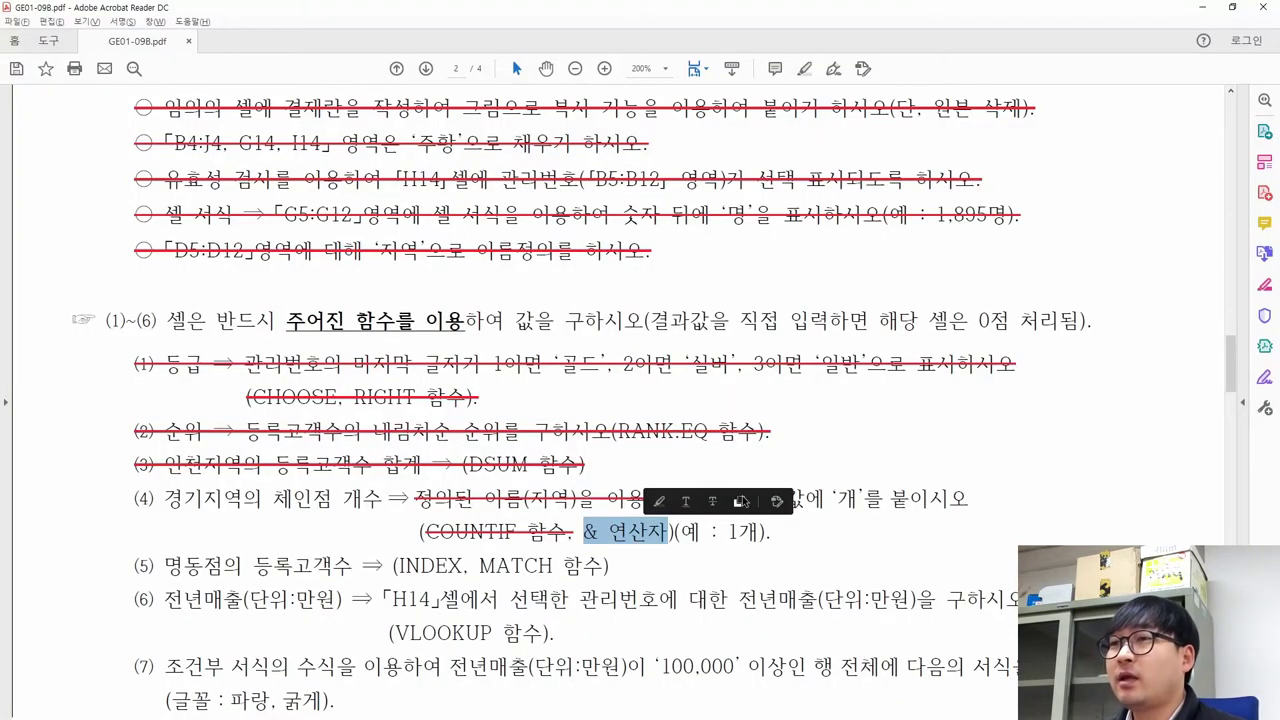
drag(767, 540, 302, 445)
click(301, 441)
scroll(242, 350, down, 4)
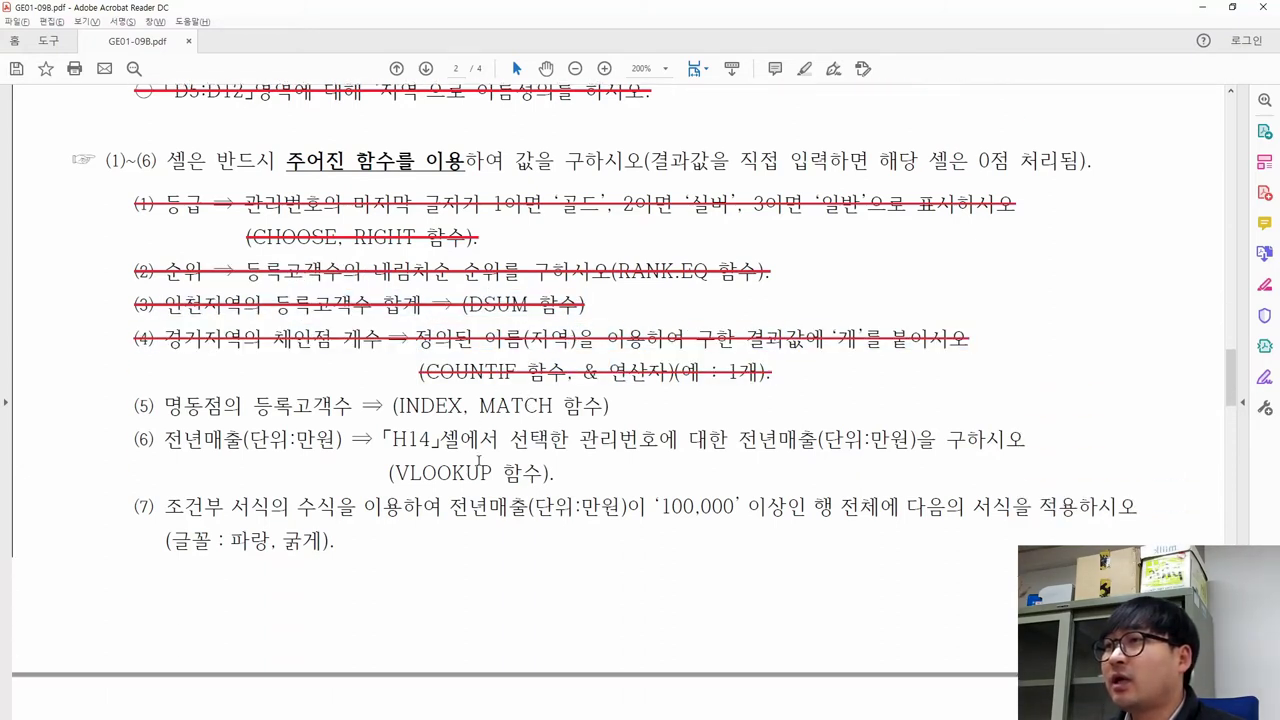
Examine item (5)'s INDEX and MATCH requirement in the PDF against answer cell J13 and item (6)'s VLOOKUP requirement
drag(165, 341, 615, 341)
key(alt+Tab)
click(981, 550)
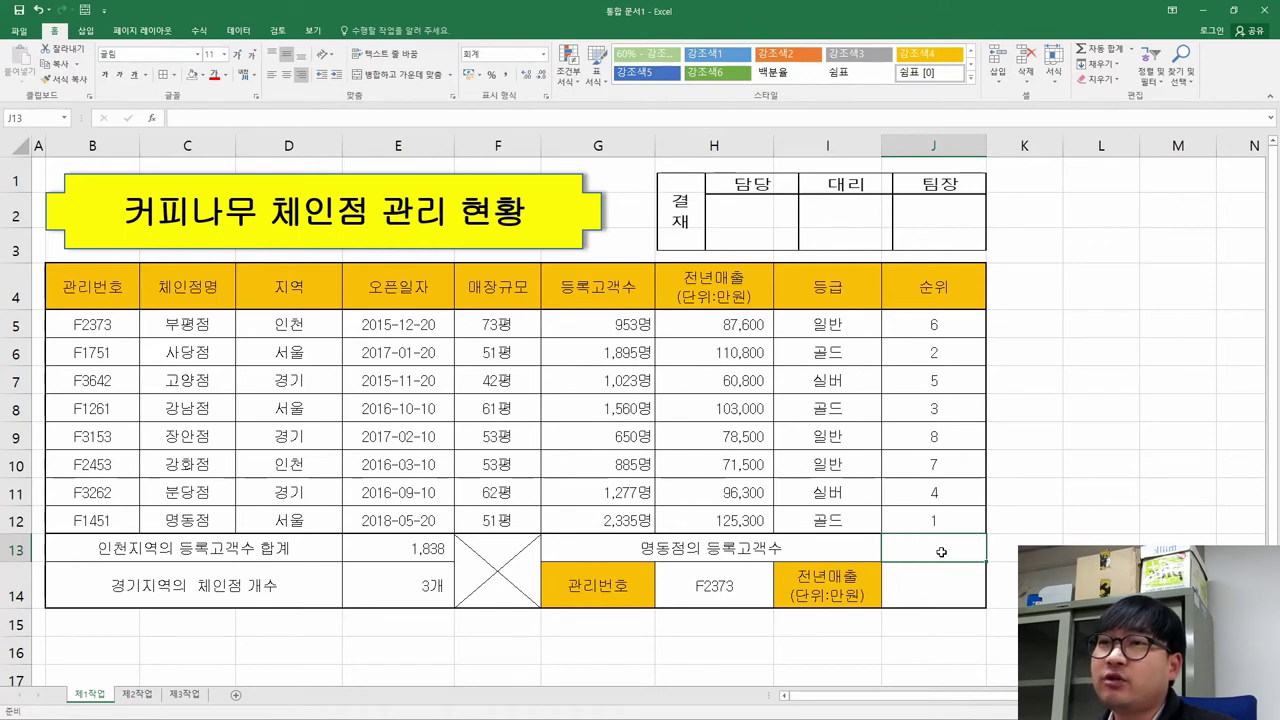
key(alt+Tab)
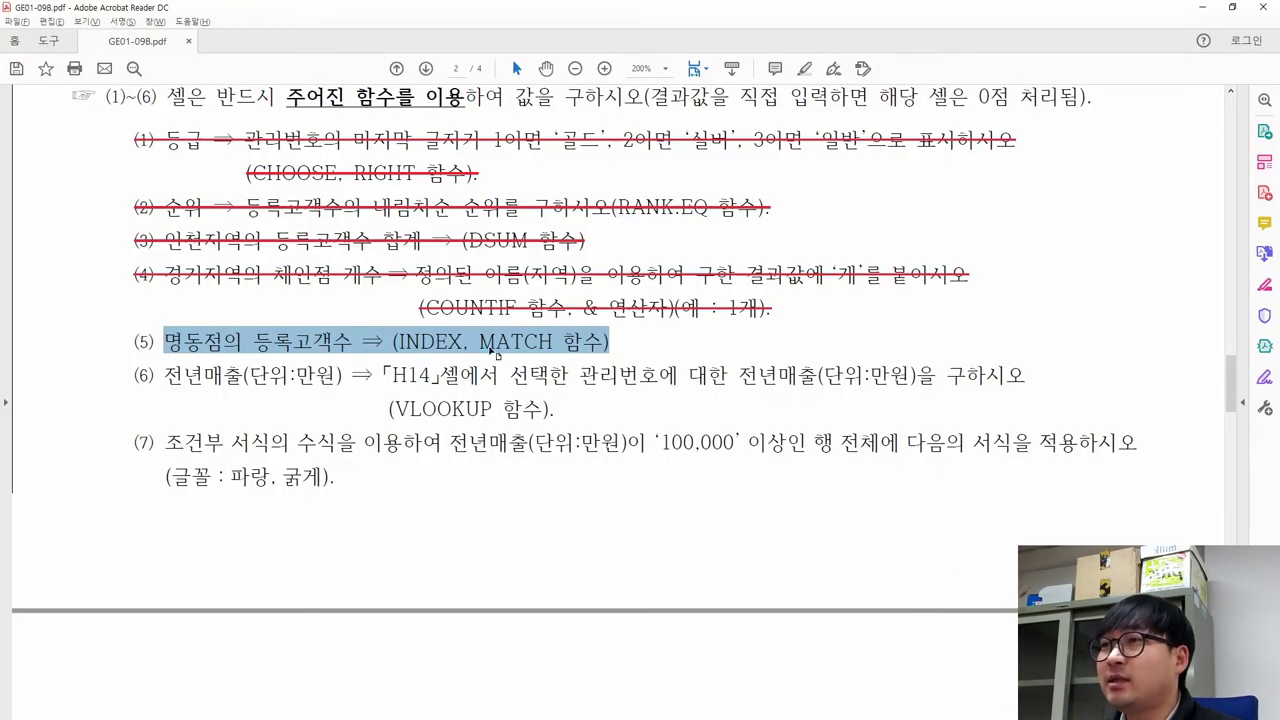
drag(393, 341, 548, 345)
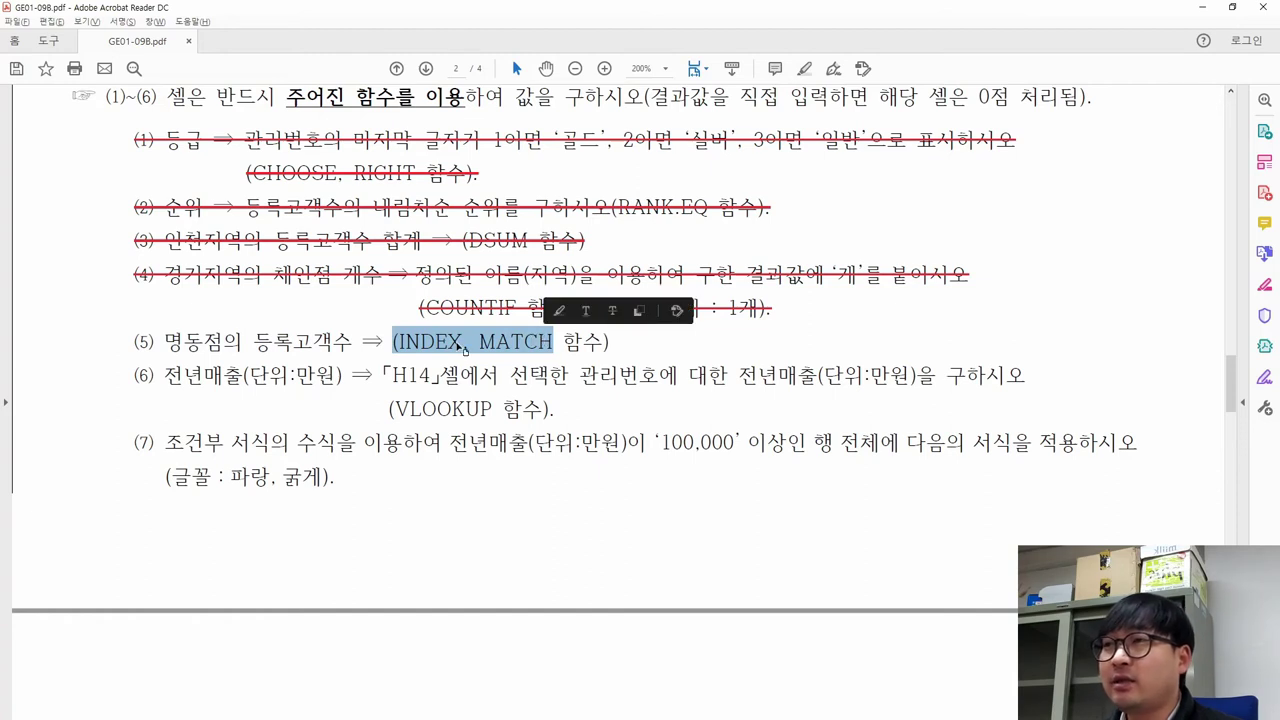
drag(395, 410, 493, 411)
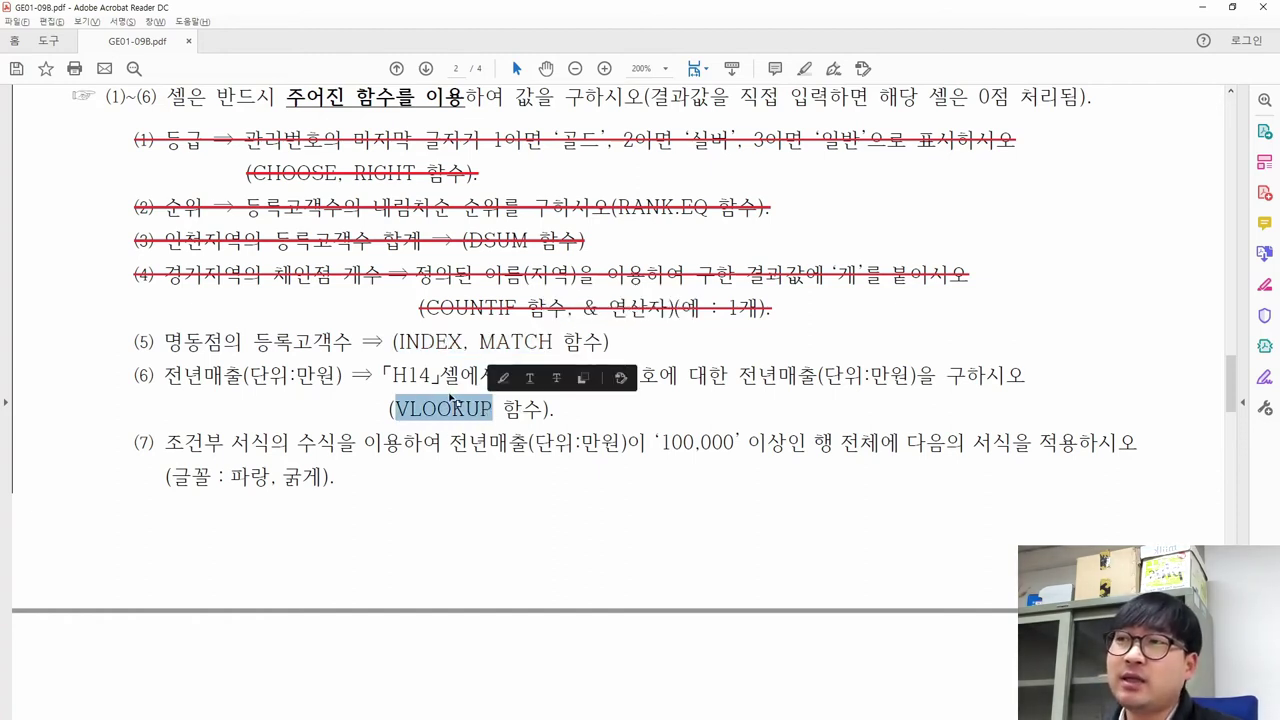
click(428, 342)
drag(393, 342, 553, 342)
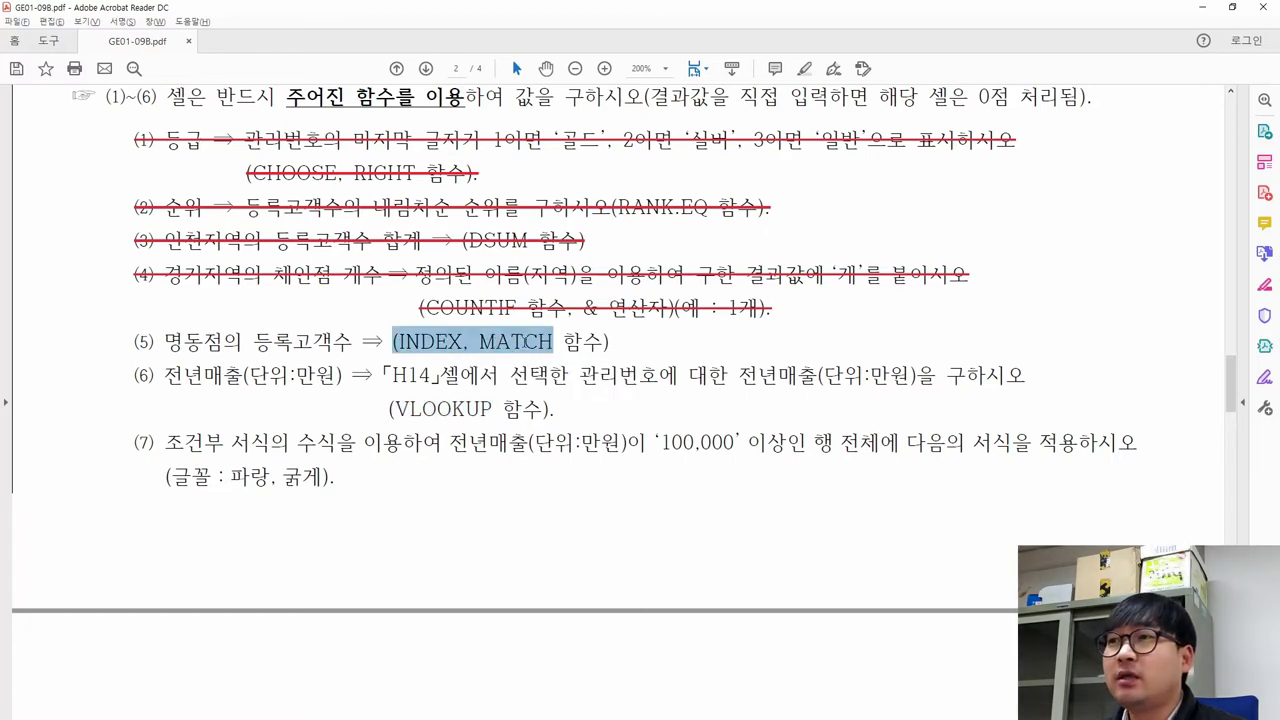
Switch to Excel and start an INDEX function in K9, choosing the array,row_num,column_num argument form
key(alt+Tab)
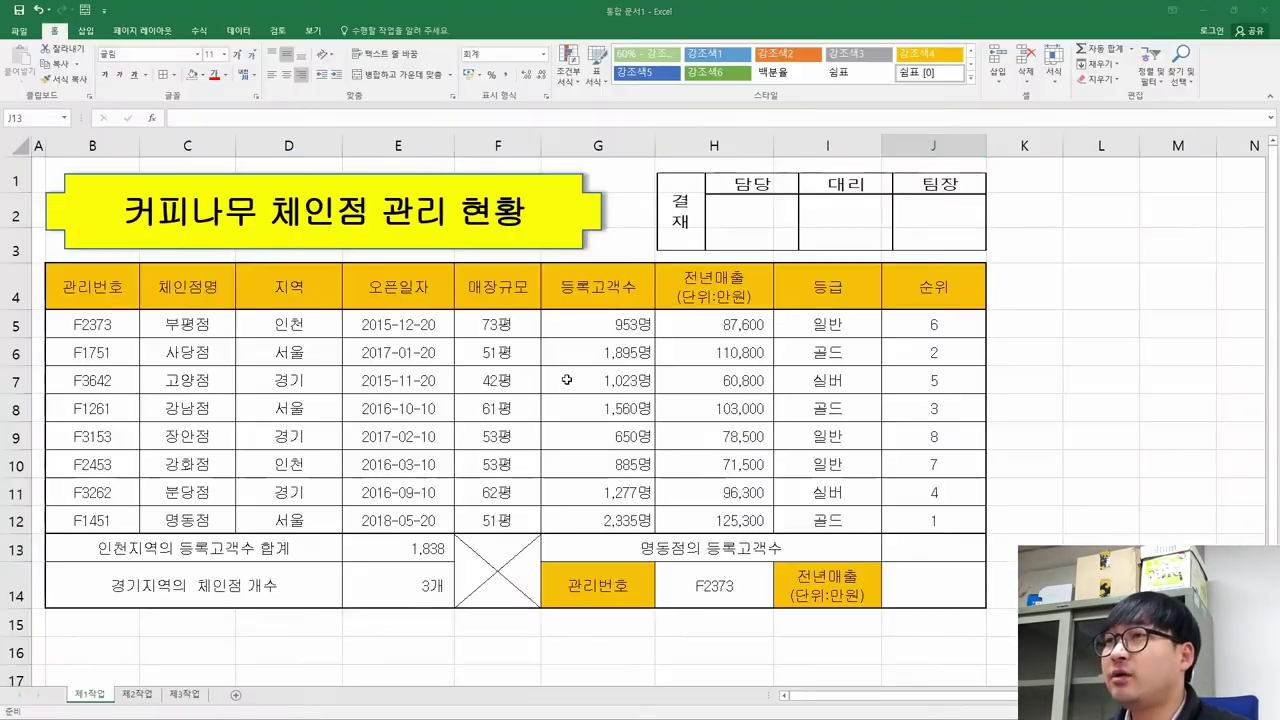
click(1022, 434)
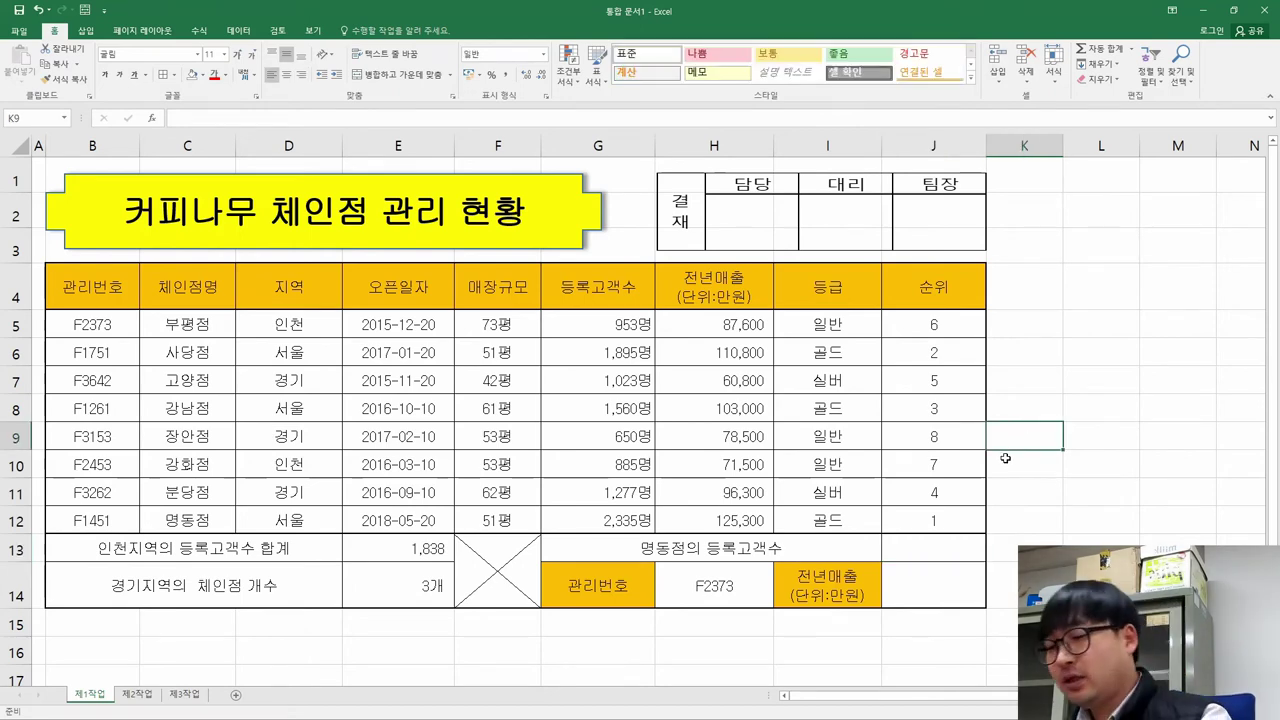
text(=ind)
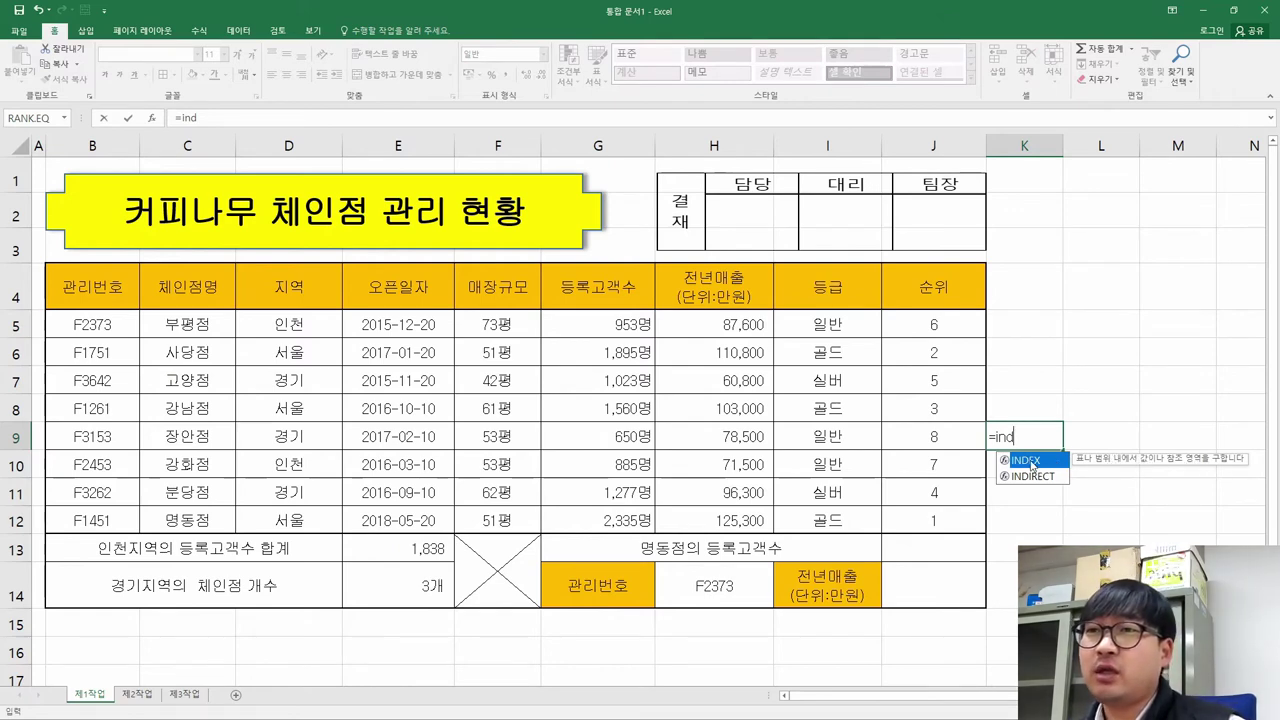
double_click(1031, 463)
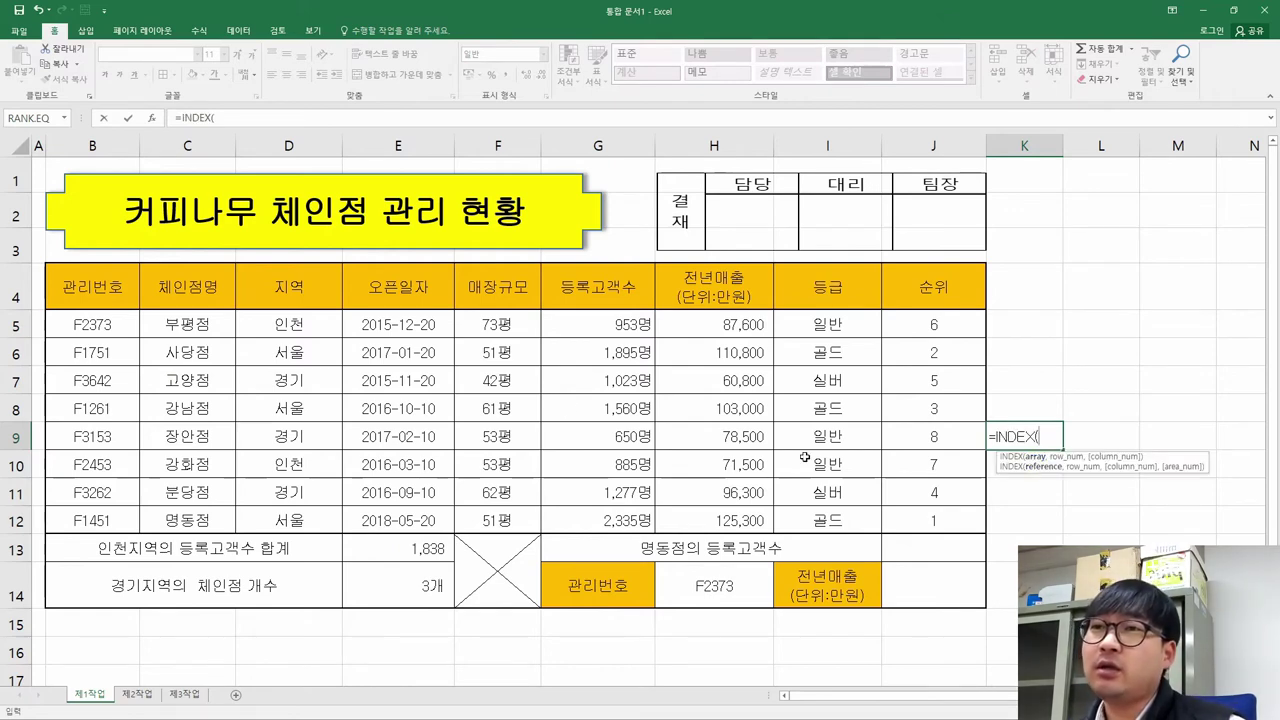
click(155, 119)
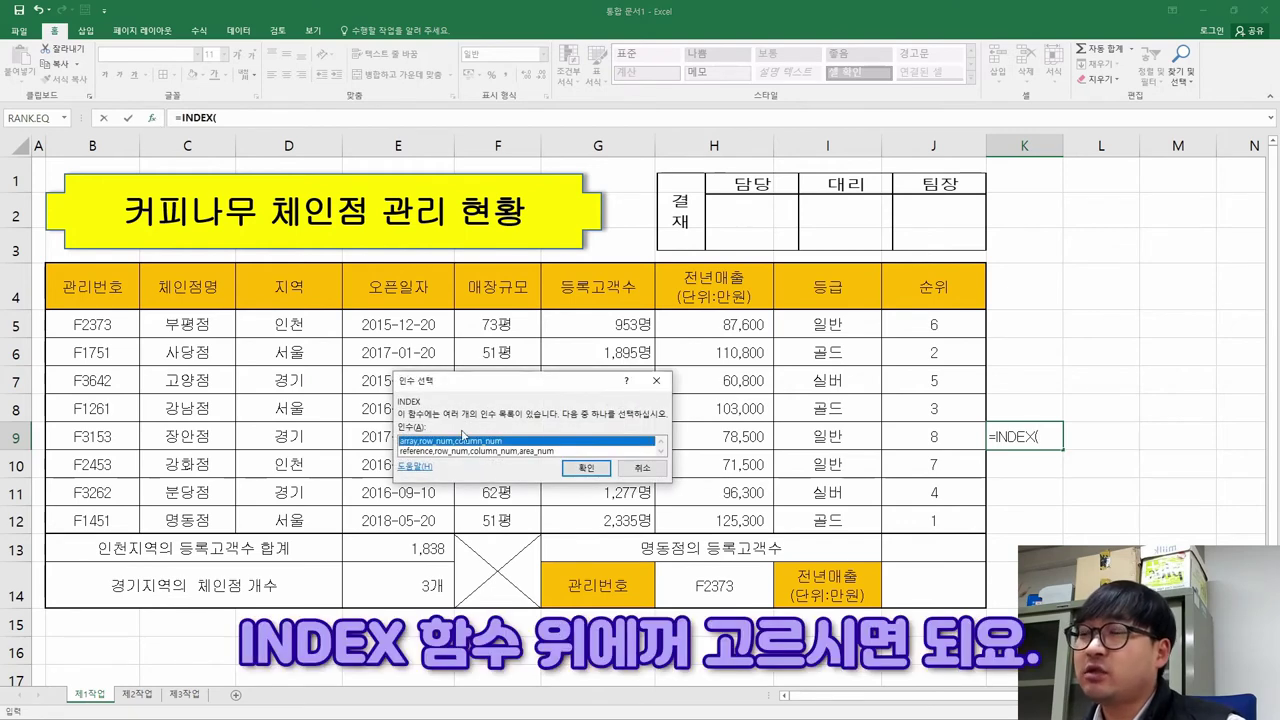
click(588, 469)
Set the INDEX function's Array argument to the 등록고객수 range G5:G12, keeping the argument dialog clear of that column
drag(466, 337, 648, 256)
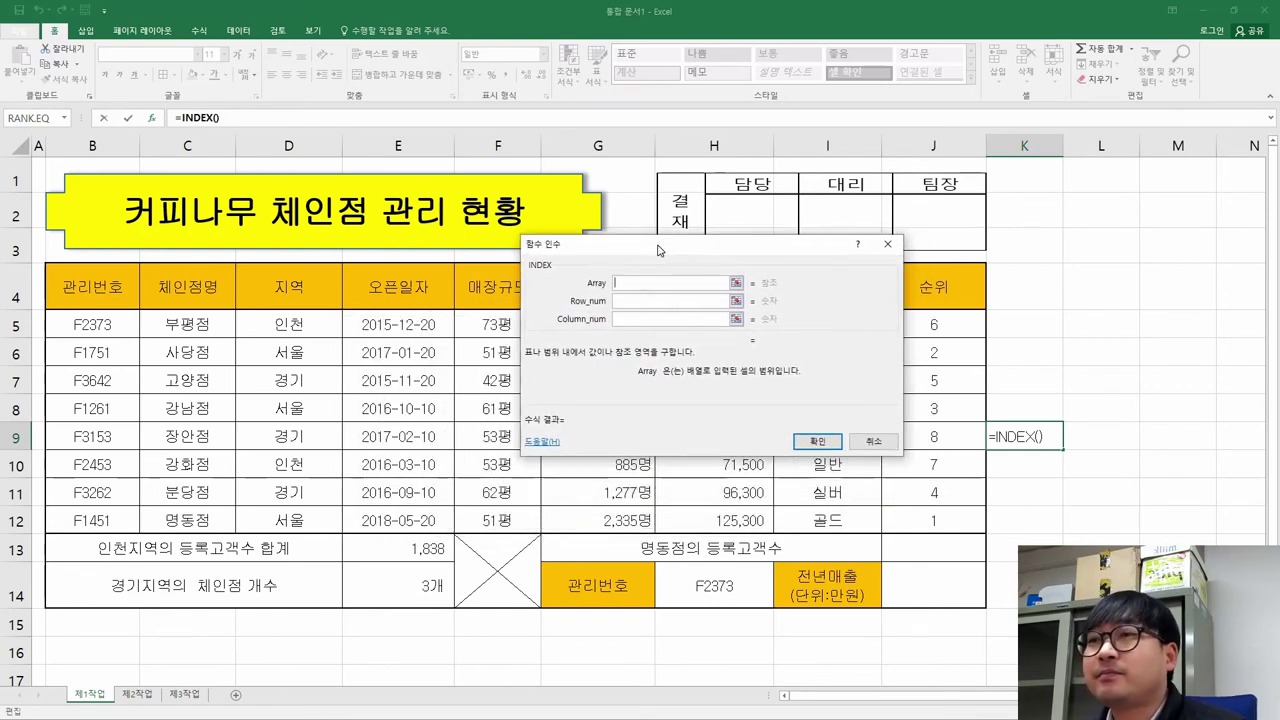
click(618, 284)
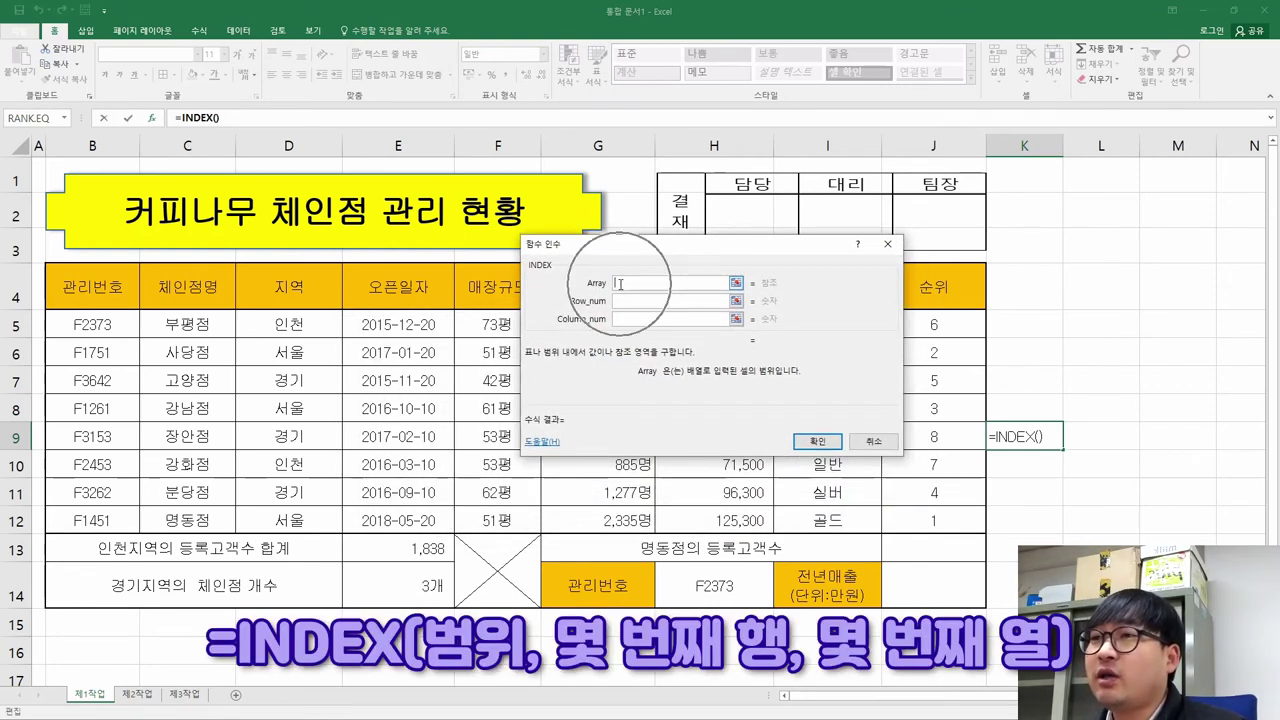
click(767, 381)
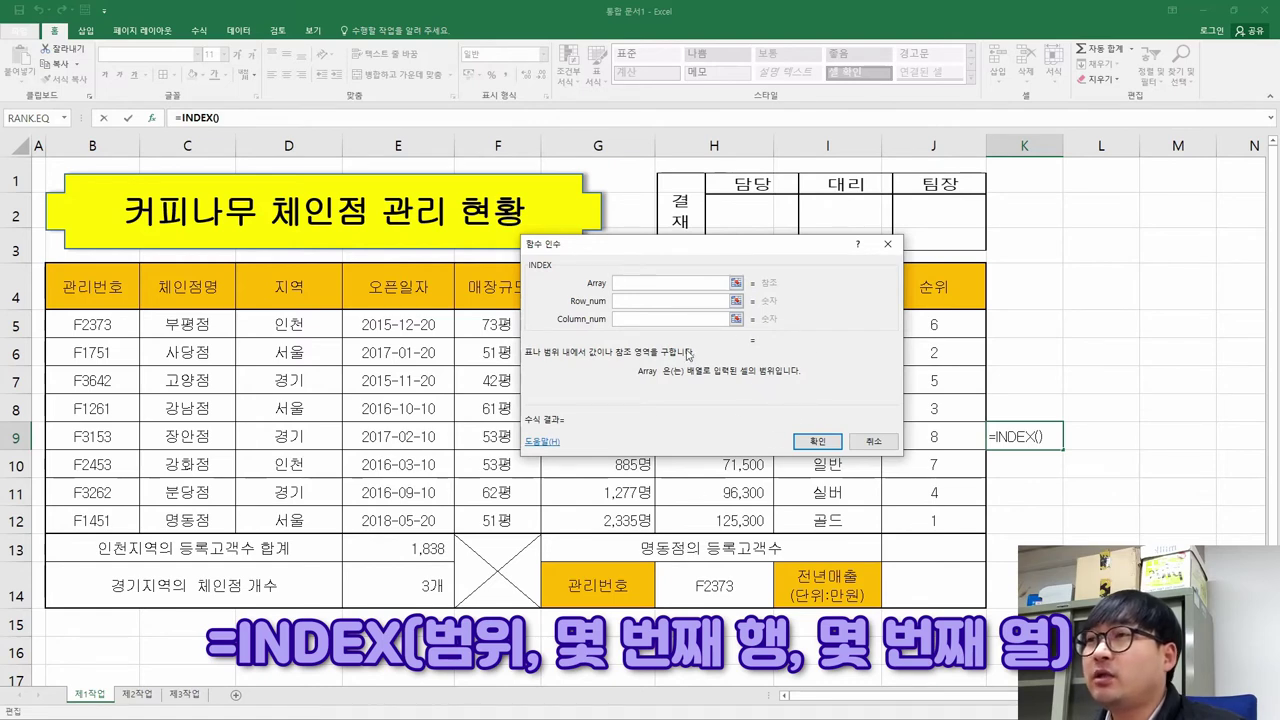
drag(686, 262, 845, 212)
drag(617, 320, 617, 526)
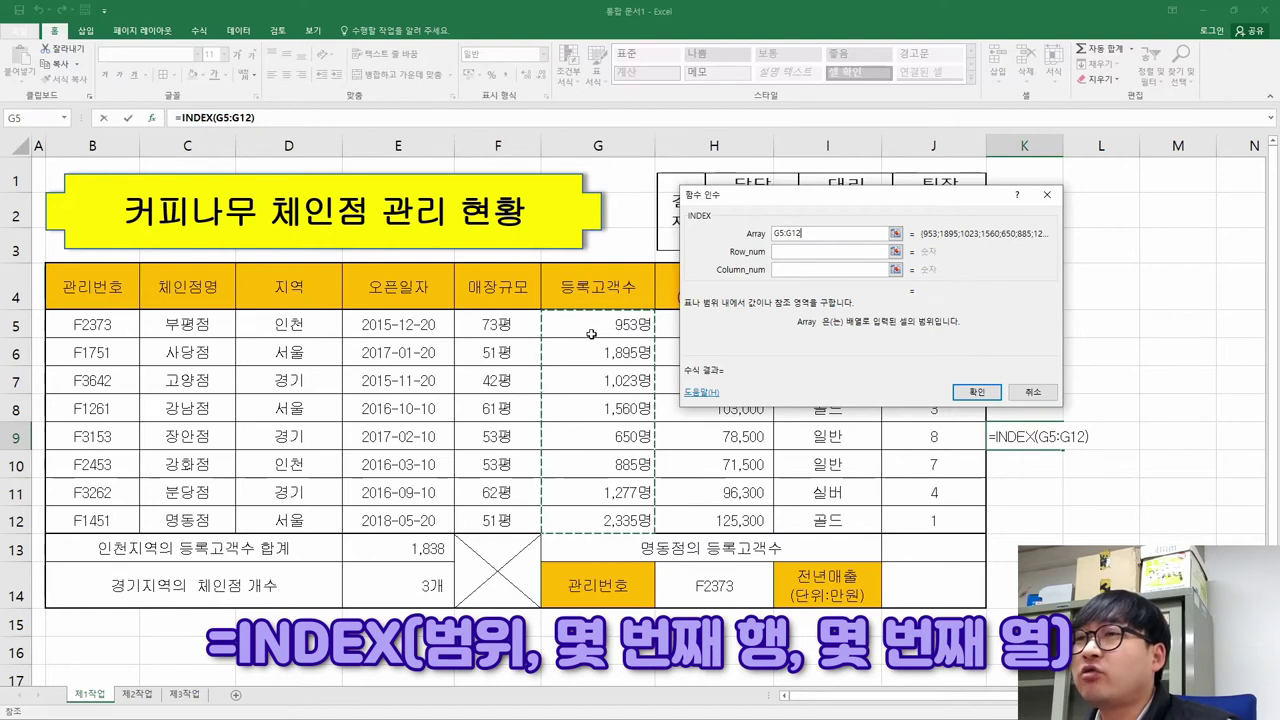
Try 1 and 2 as the INDEX function's Row_num to preview the matching 등록고객수 entries
click(785, 251)
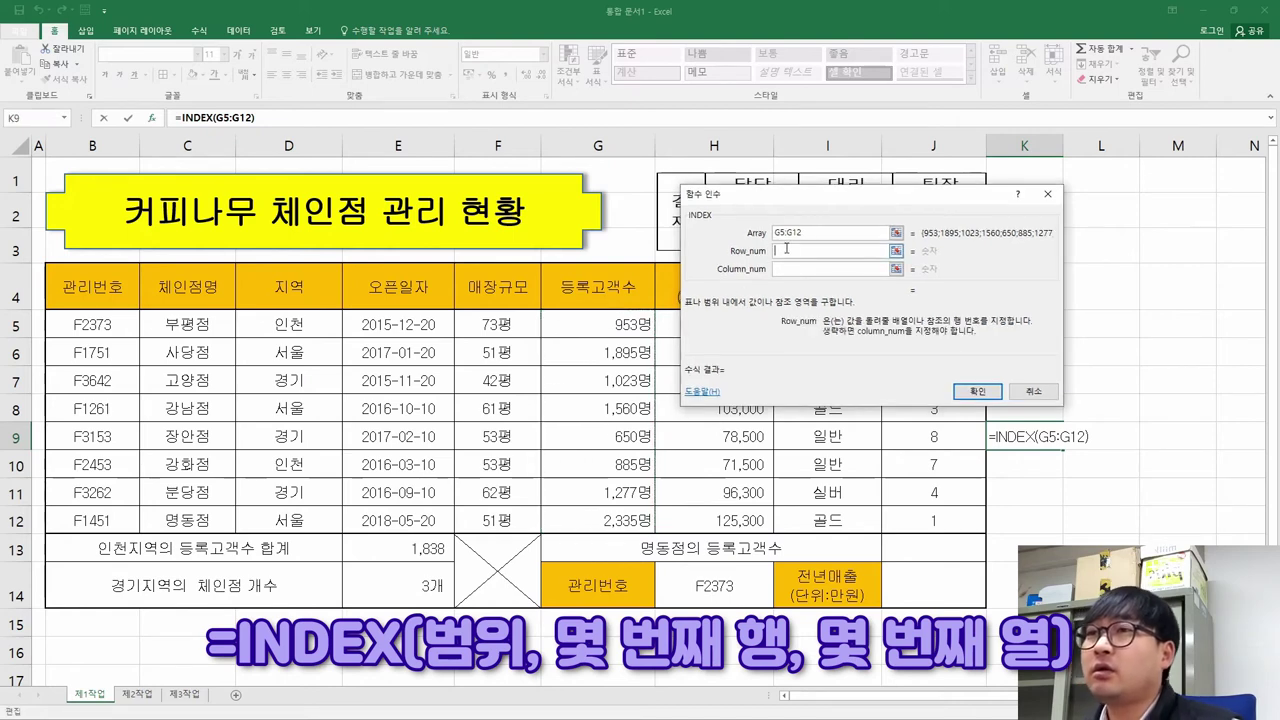
text(1)
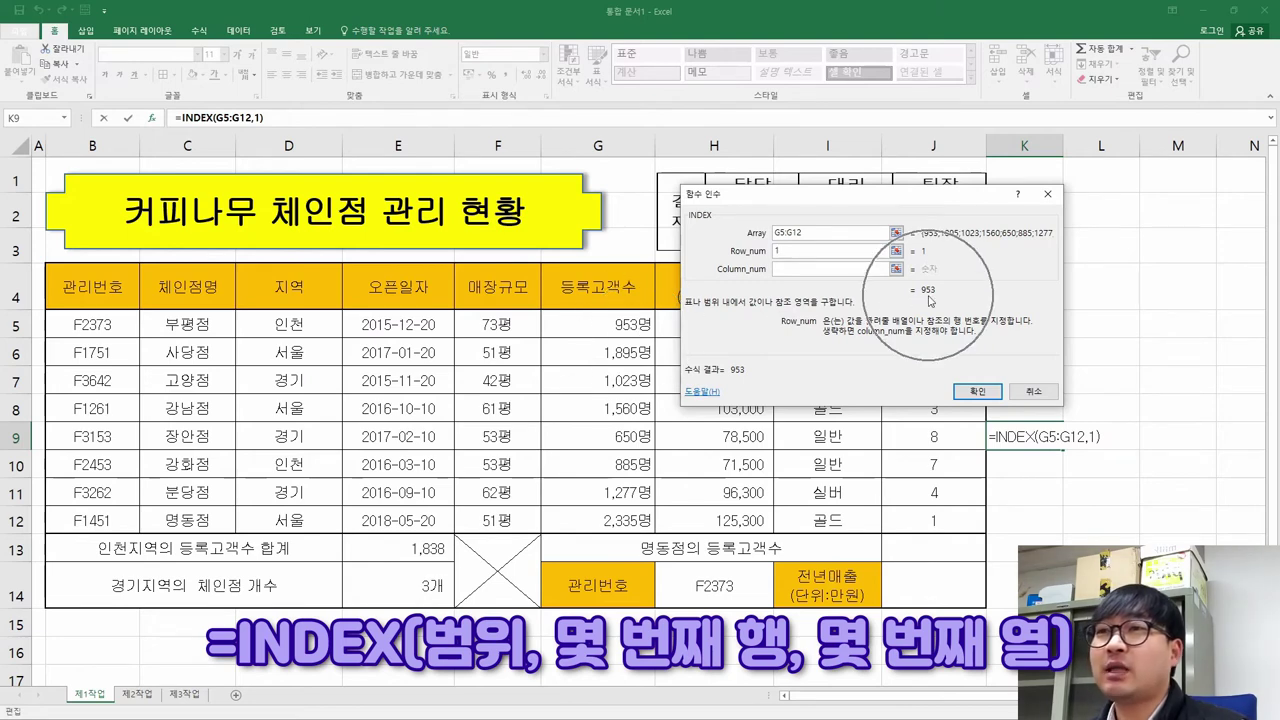
key(BackSpace)
text(2)
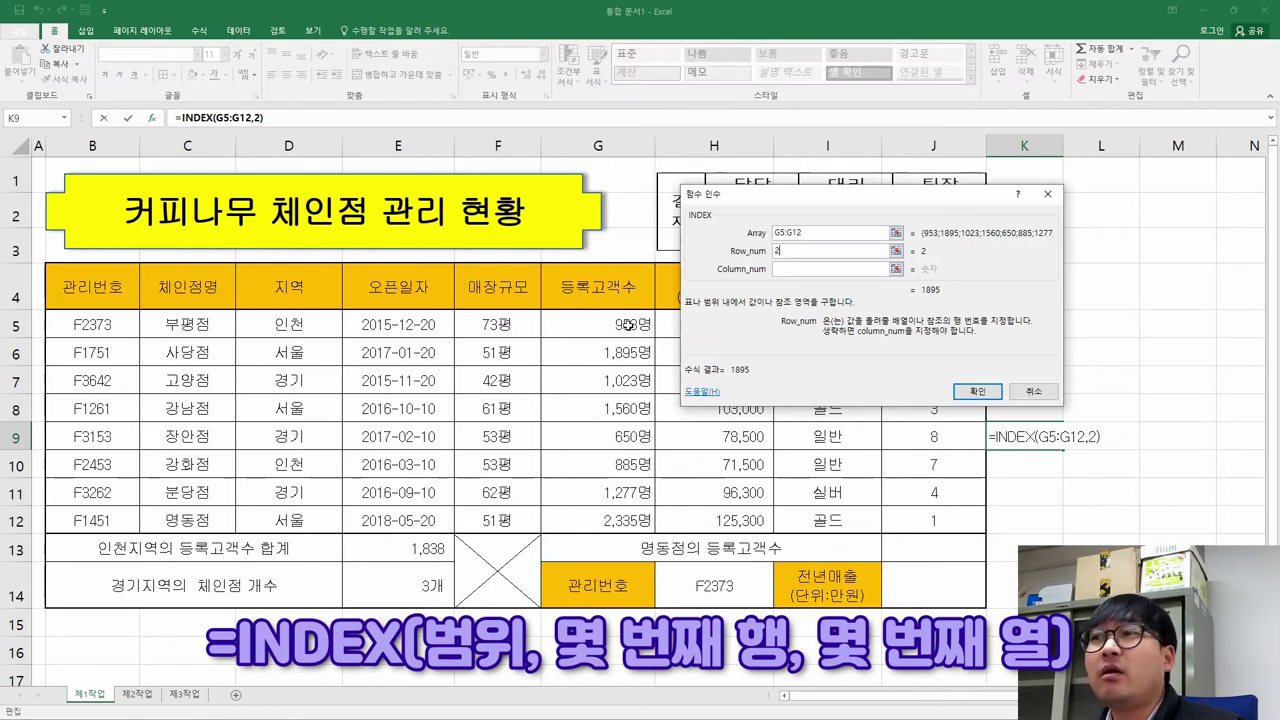
Try the branch name 명동점 as the INDEX function's Row_num
double_click(783, 250)
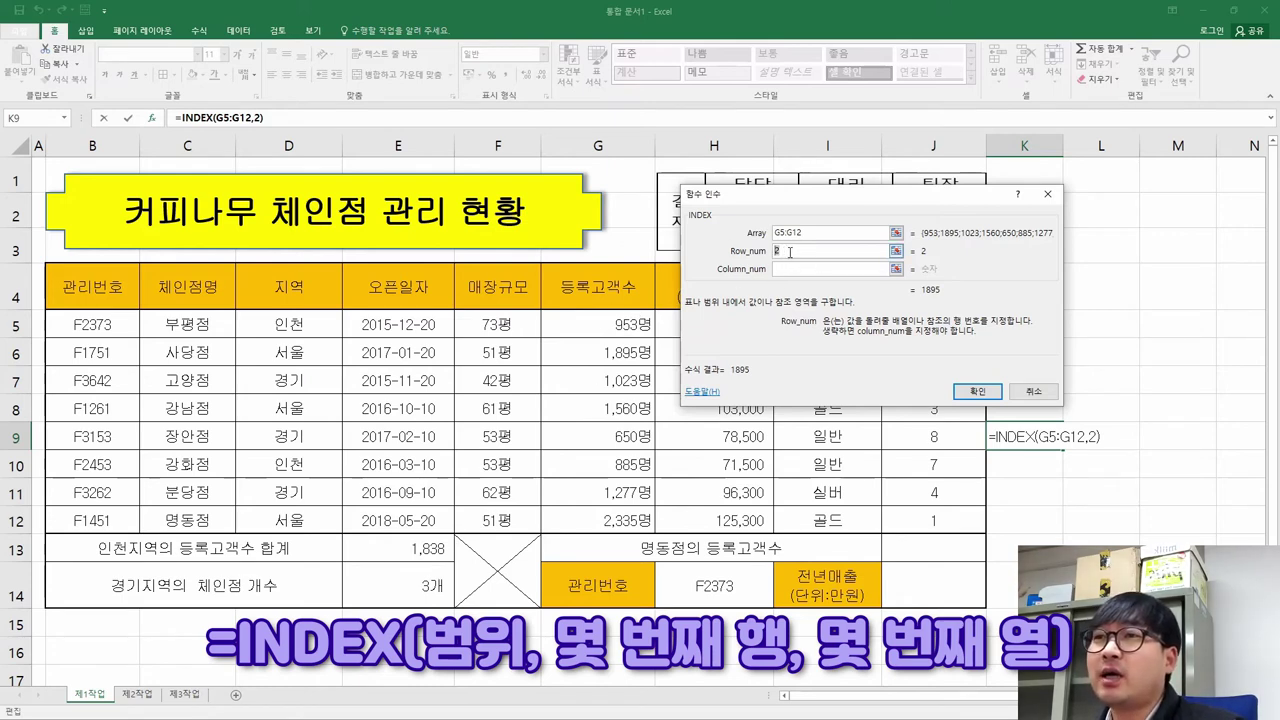
text(audeh)
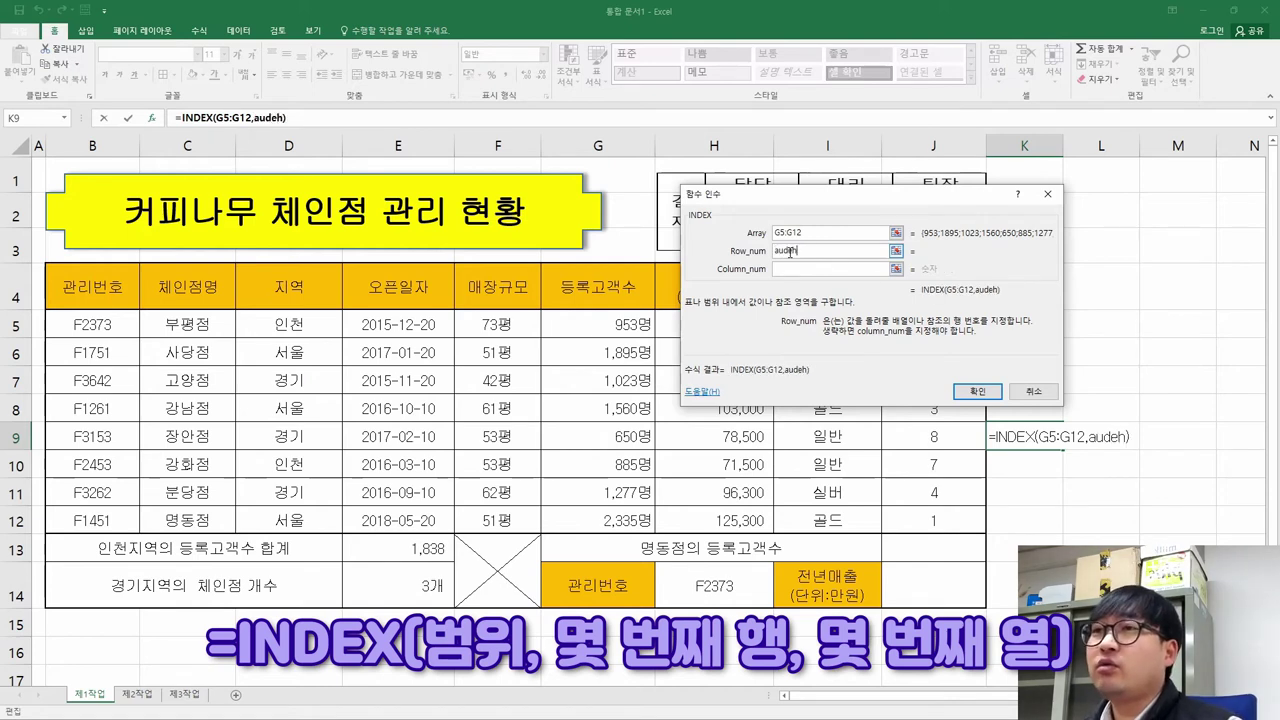
key(BackSpace)
key(BackSpace)
key(BackSpace)
key(BackSpace)
key(BackSpace)
text(명동점)
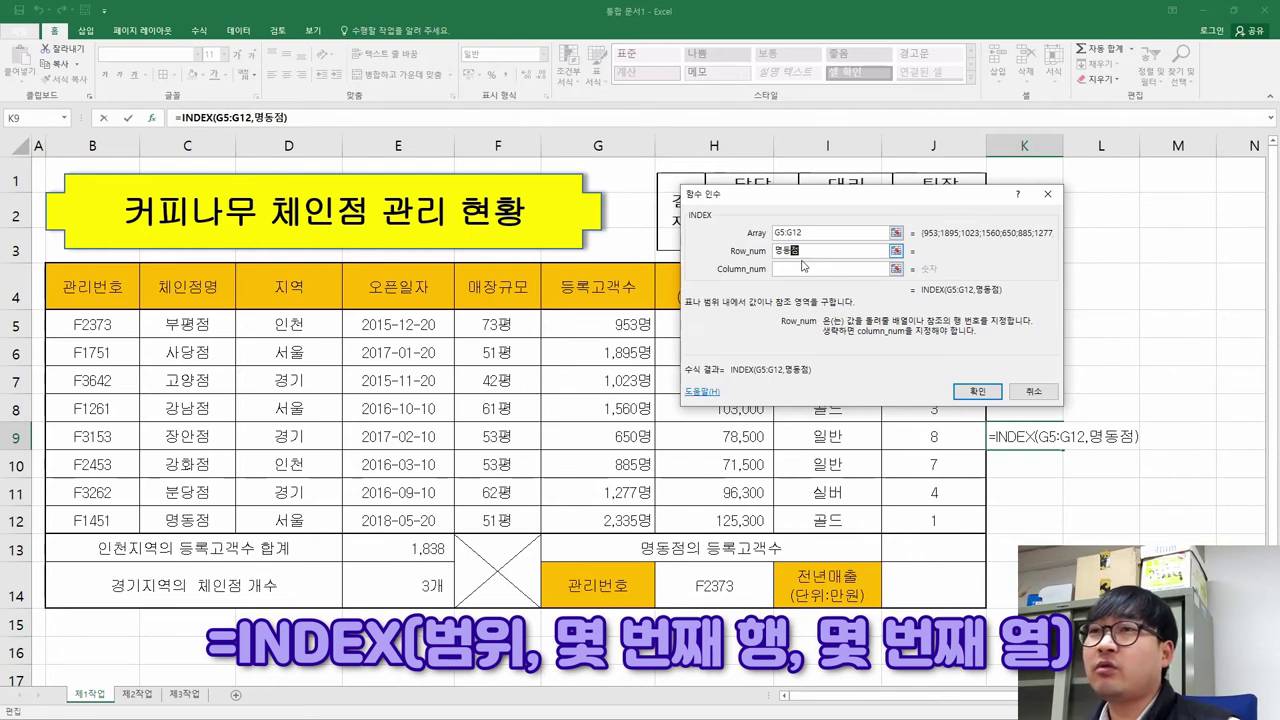
key(Tab)
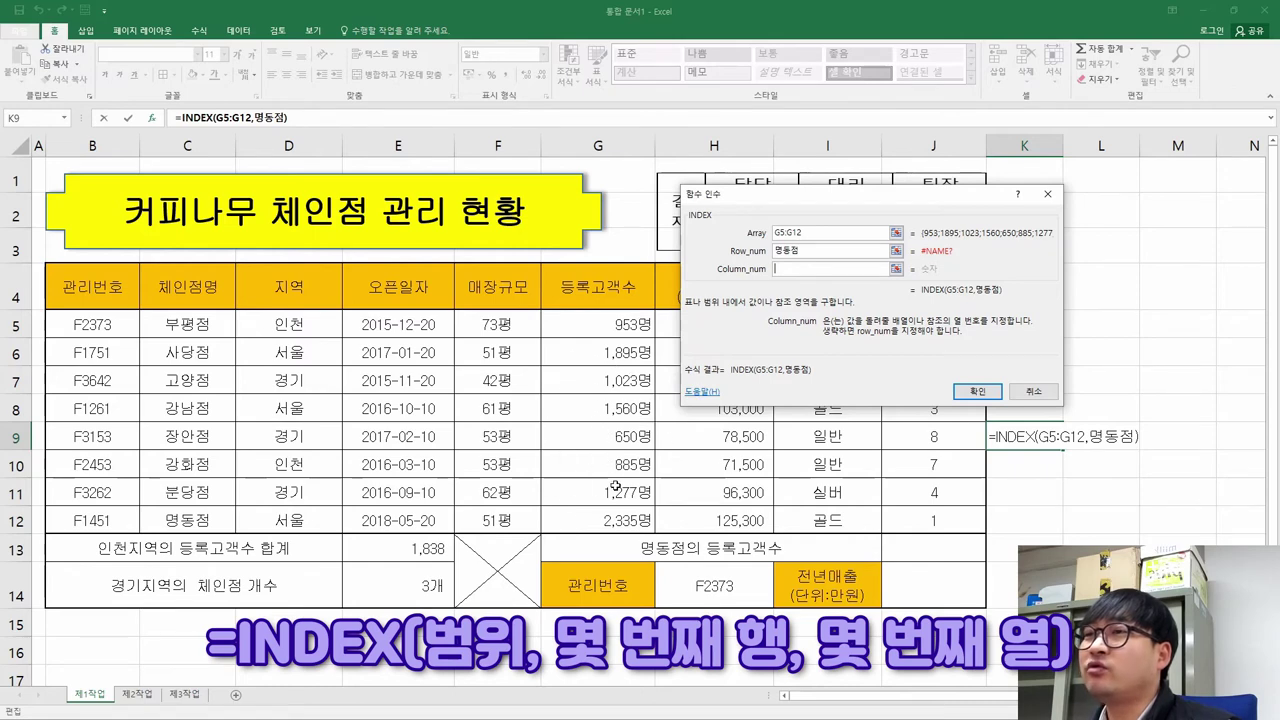
Try 8 as the INDEX function's Row_num and clear the argument again
drag(800, 250, 742, 255)
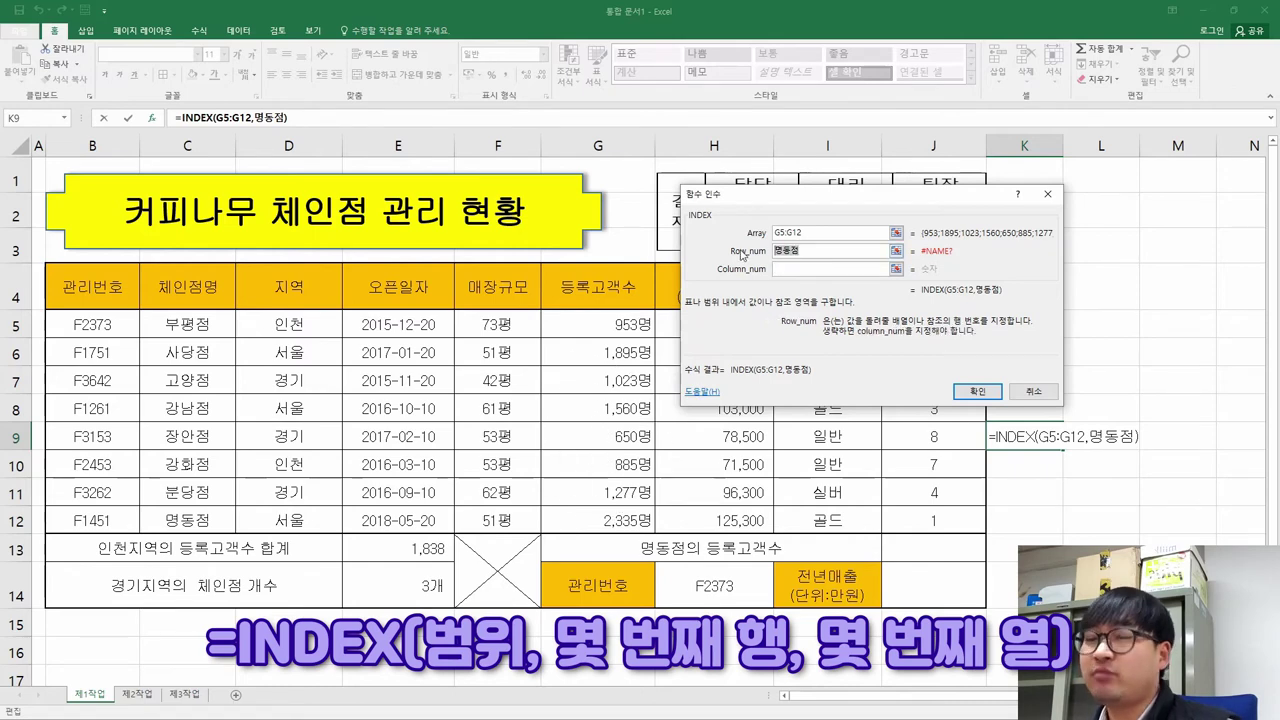
text(8)
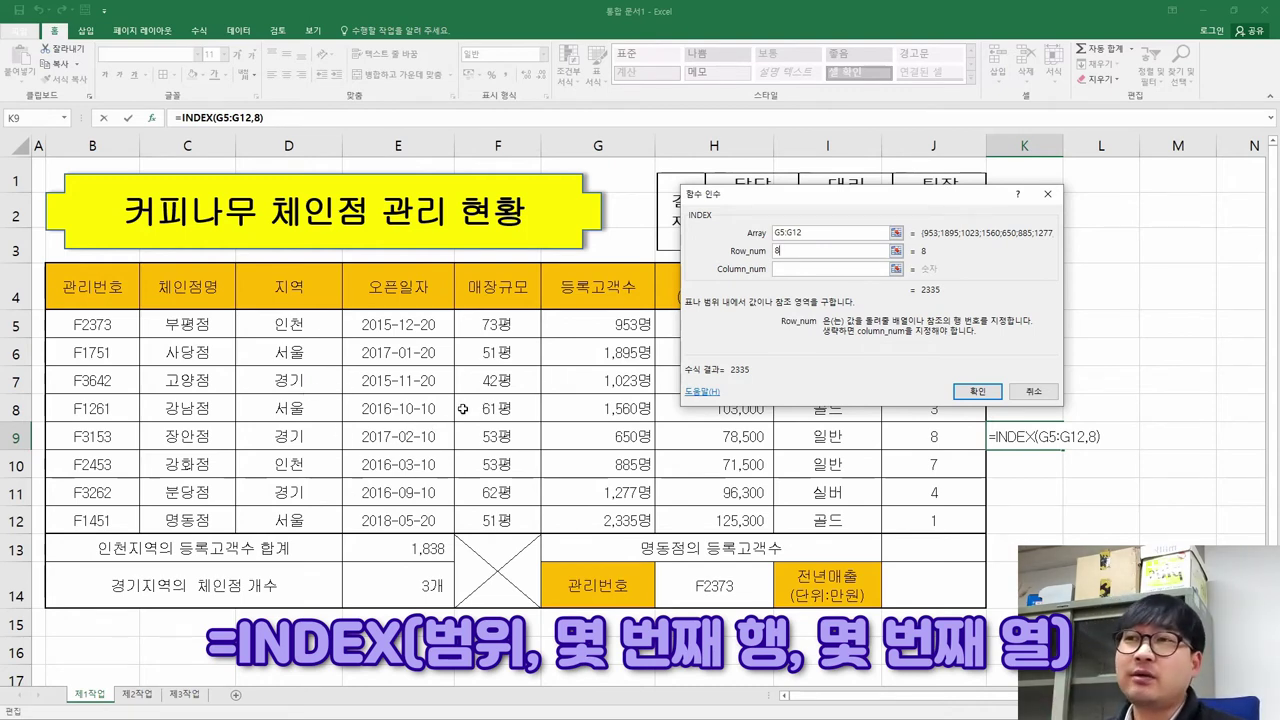
drag(785, 250, 647, 256)
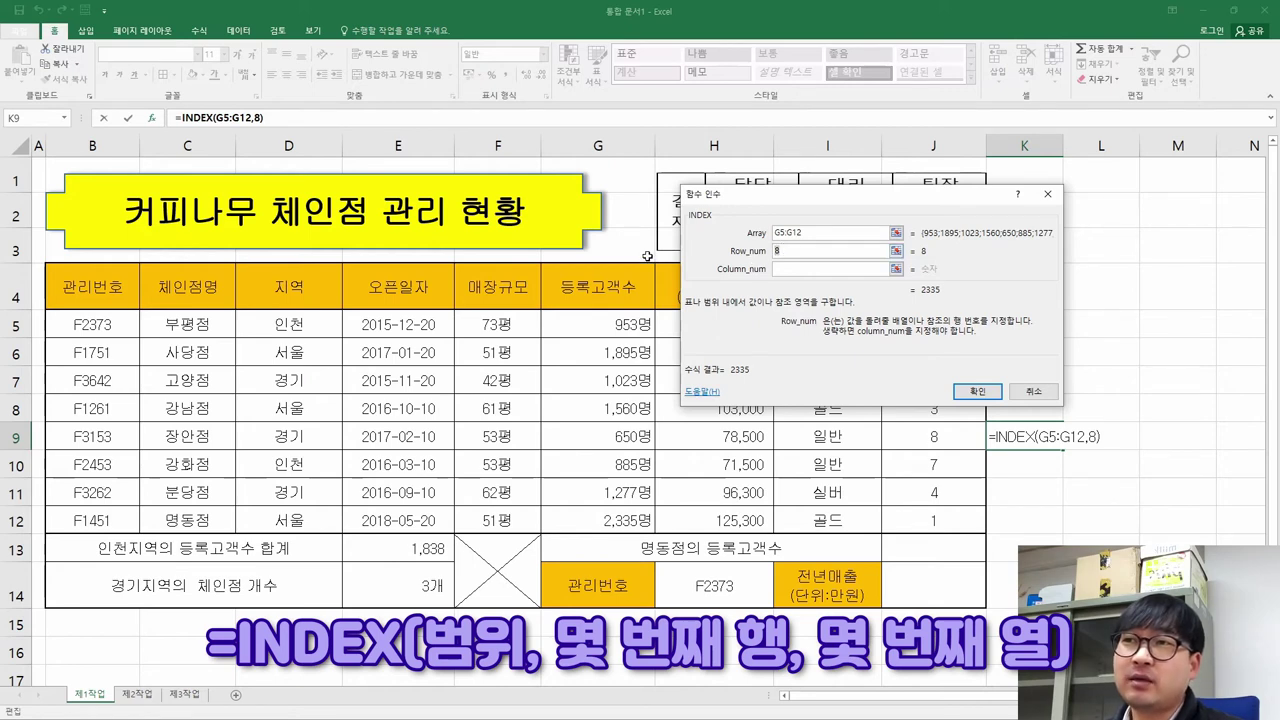
key(BackSpace)
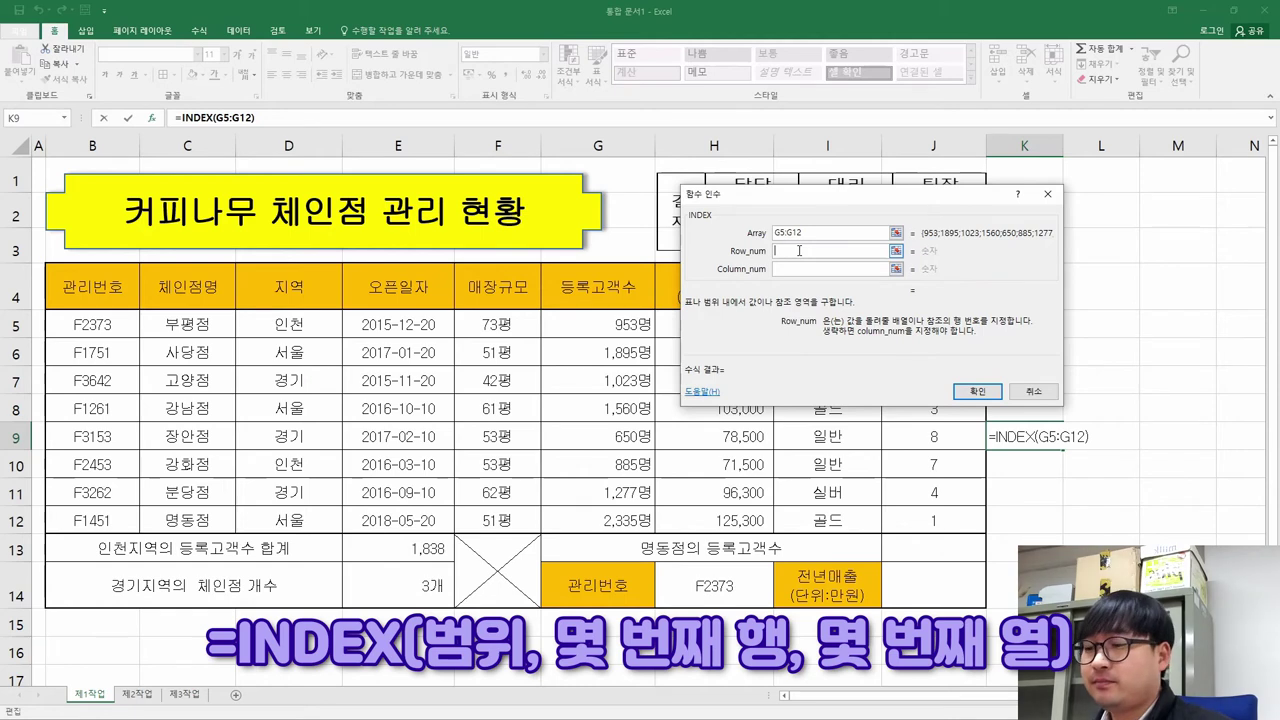
Enter 몰라 as the placeholder Row_num and turn K9's INDEX formula into plain text with a leading apostrophe
text(몰라)
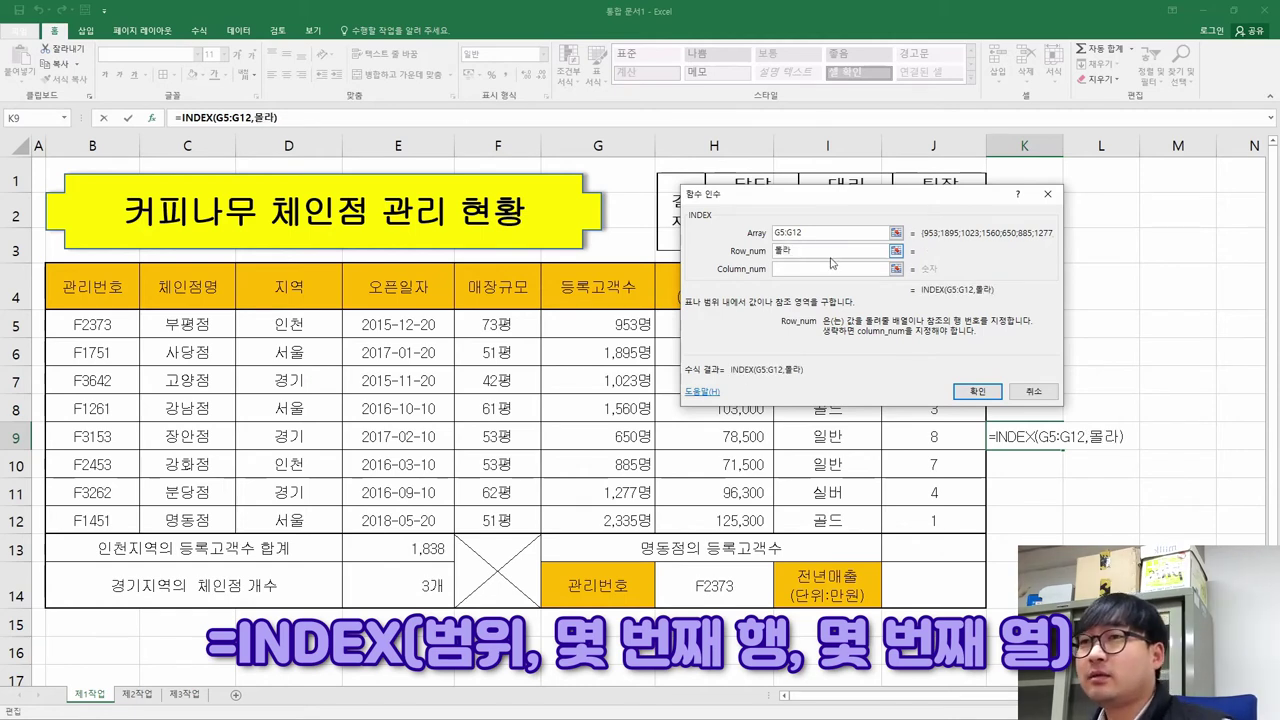
click(977, 391)
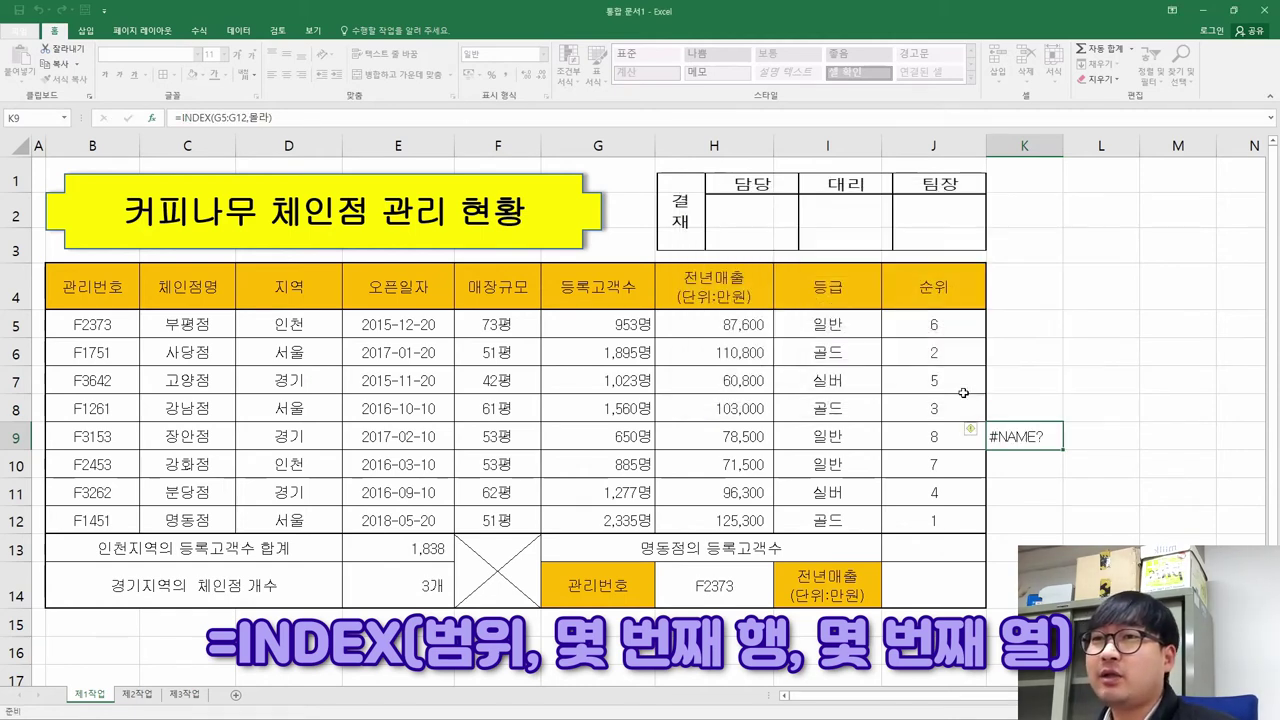
double_click(1040, 437)
key(Home)
text(')
key(Return)
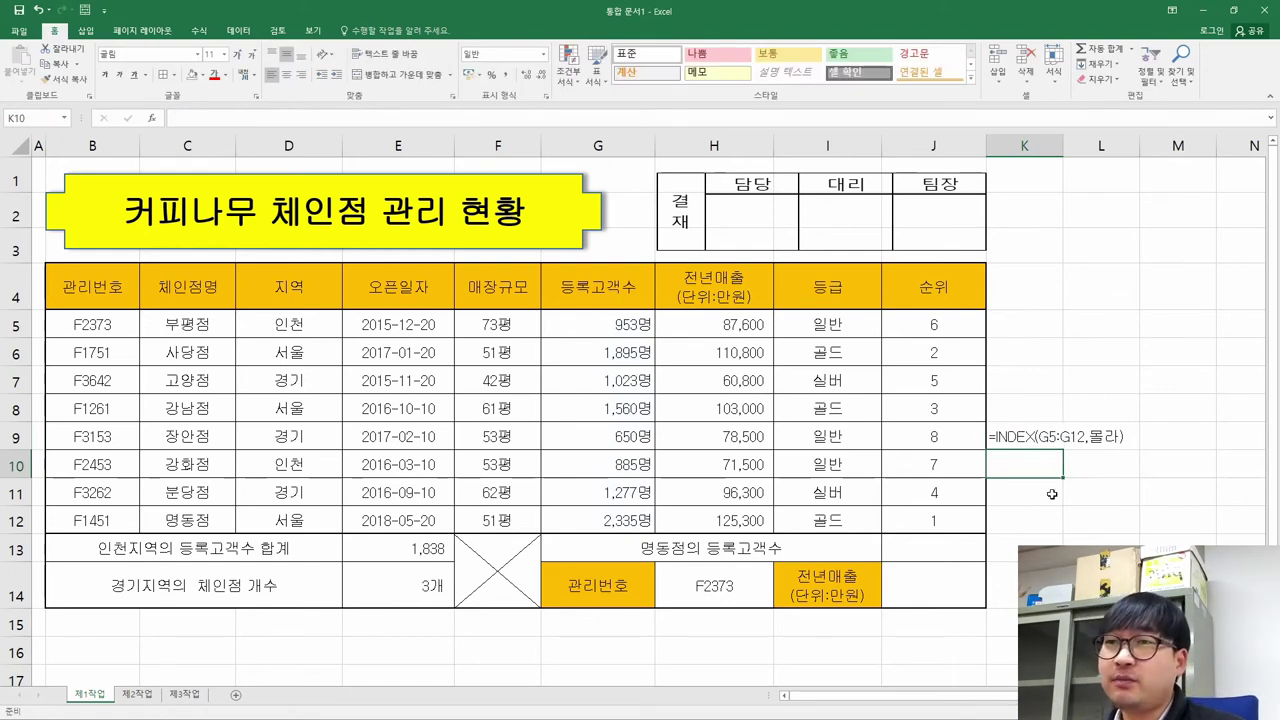
Check item (5)'s second required function in the PDF and start a MATCH function with its argument dialog in K10
key(alt+Tab)
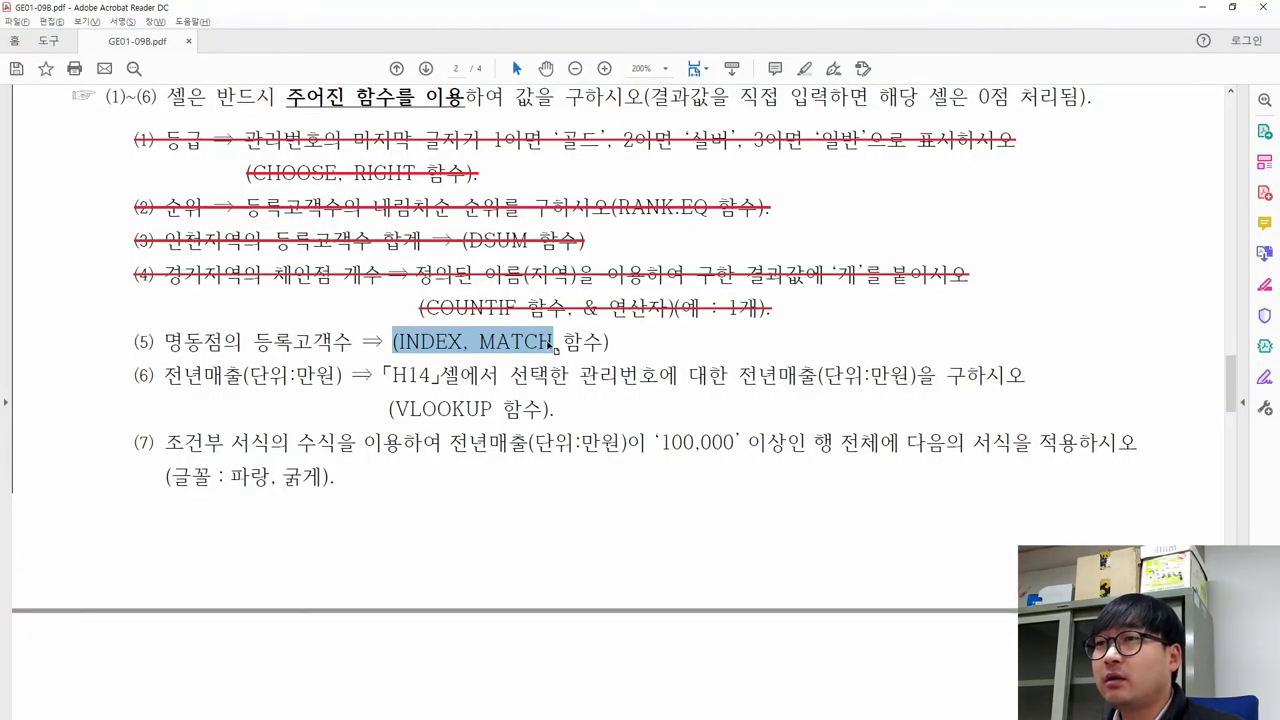
key(alt+Tab)
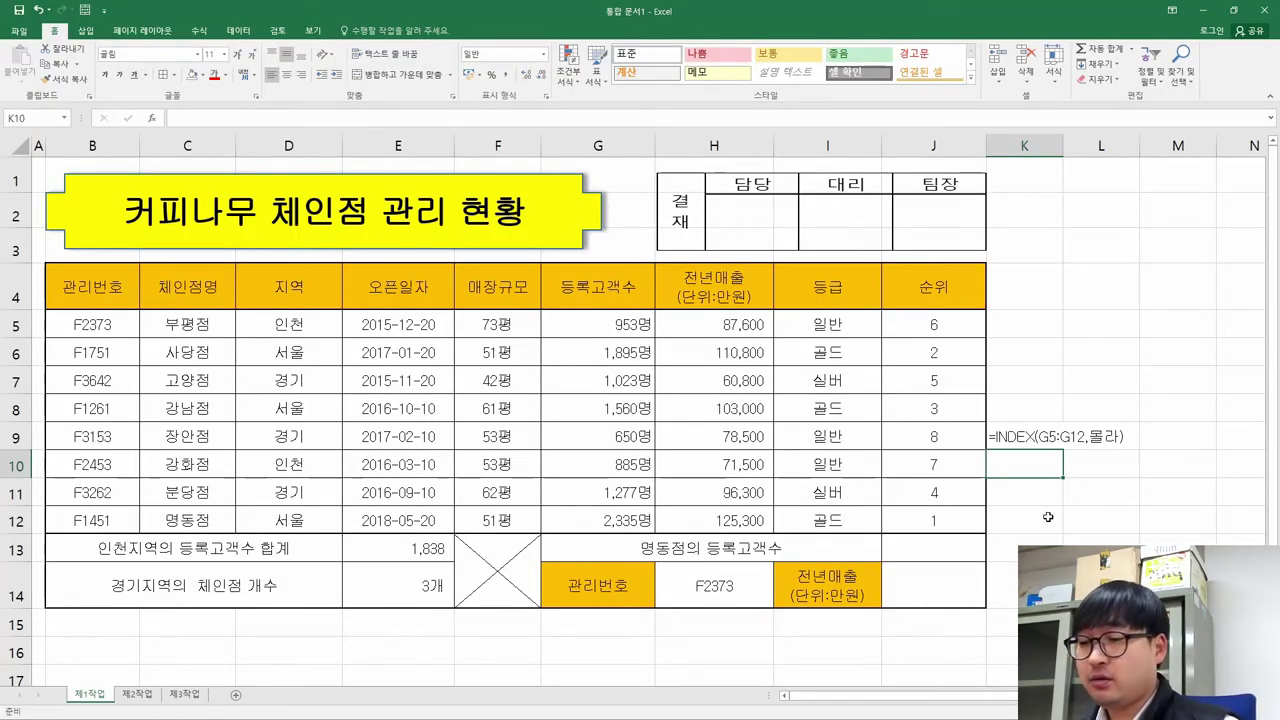
text(=)
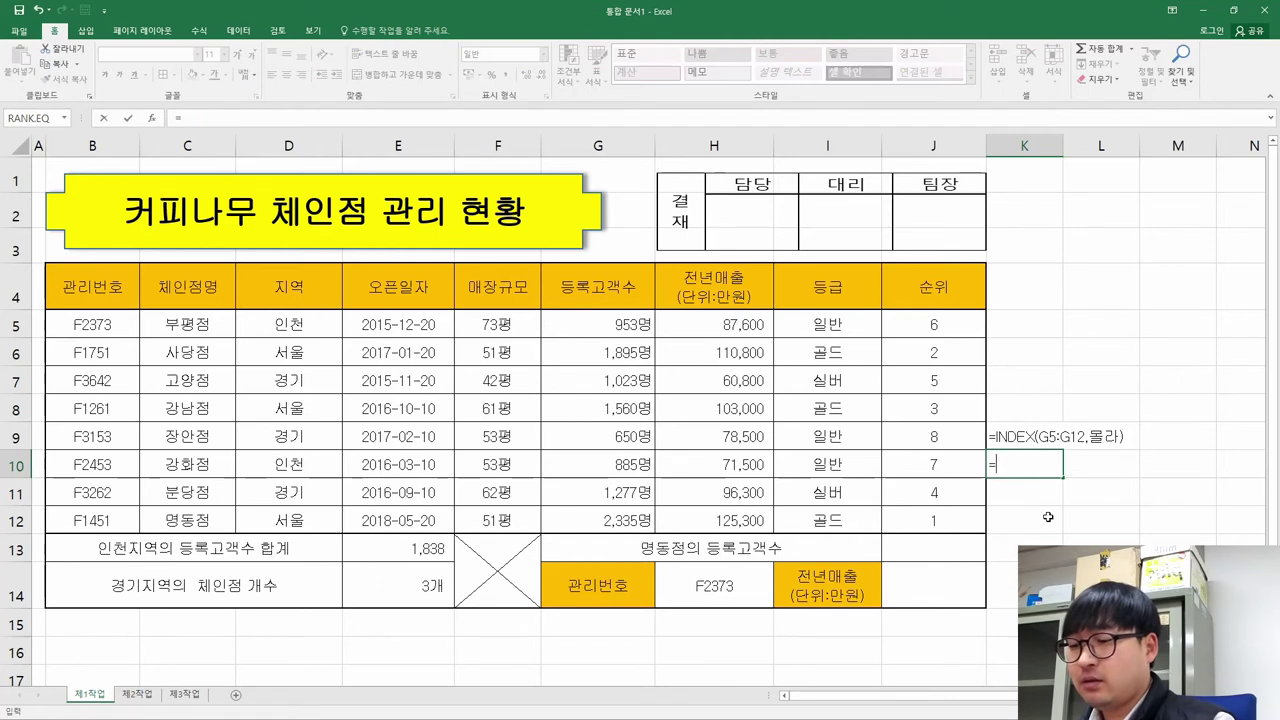
text(ma)
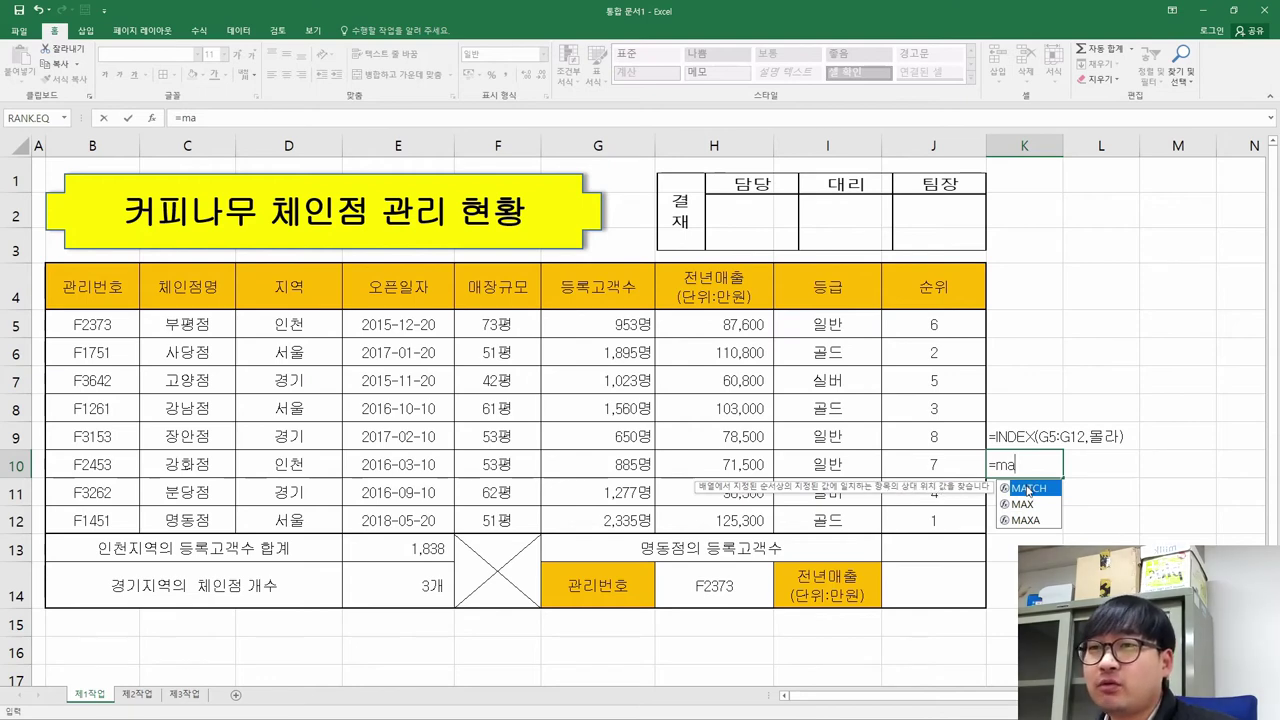
double_click(1028, 490)
click(155, 118)
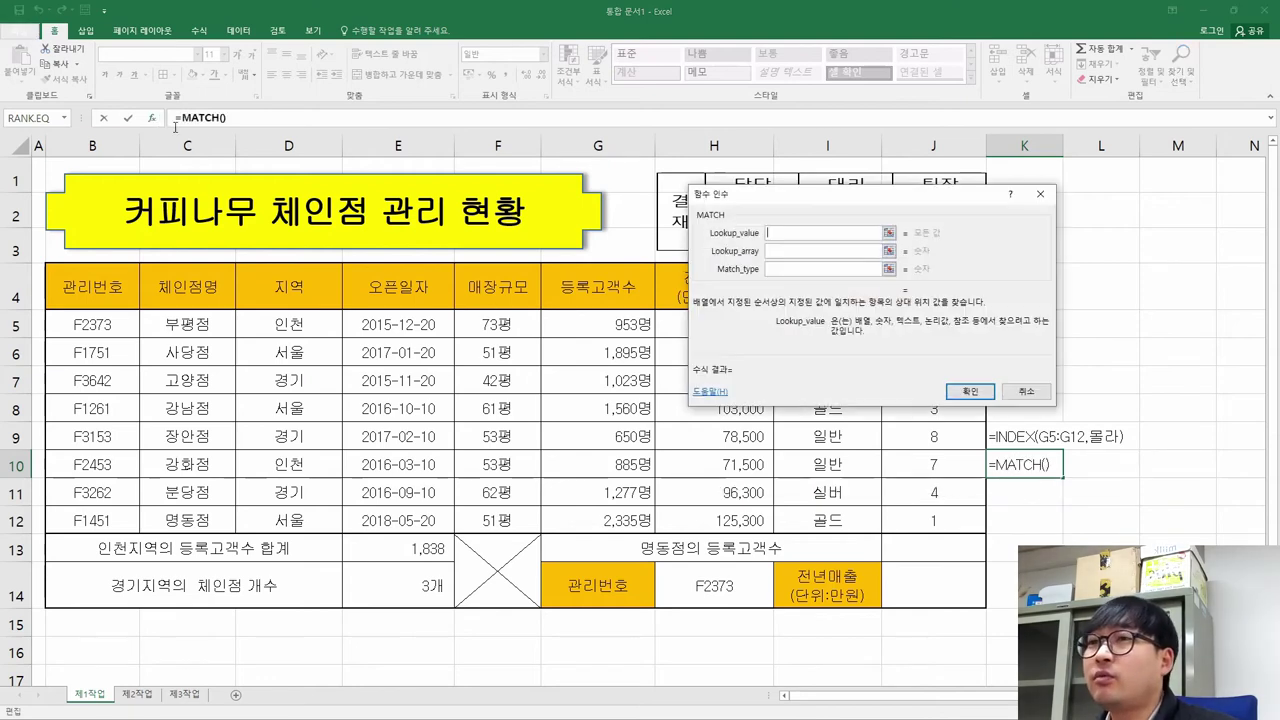
Enter the branch name 명동점 as the Lookup_value of K10's MATCH function
drag(888, 188, 763, 251)
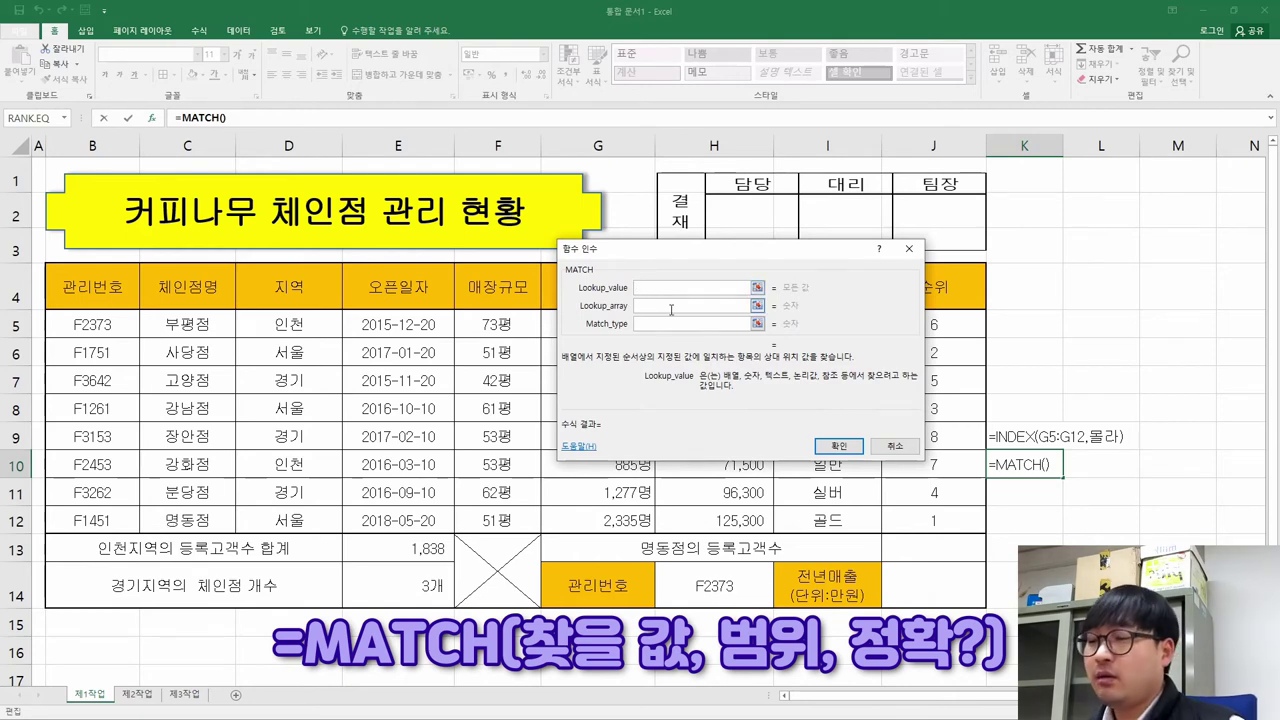
text(명동ㅂ)
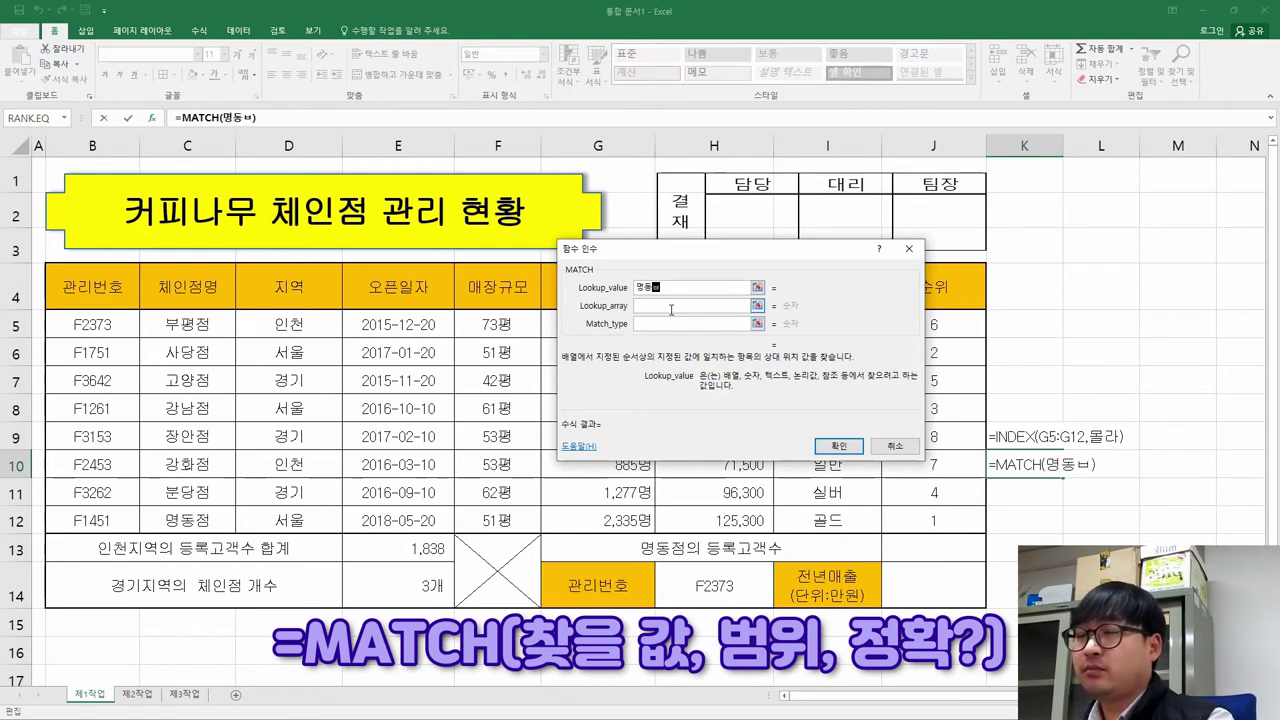
key(BackSpace)
text(점)
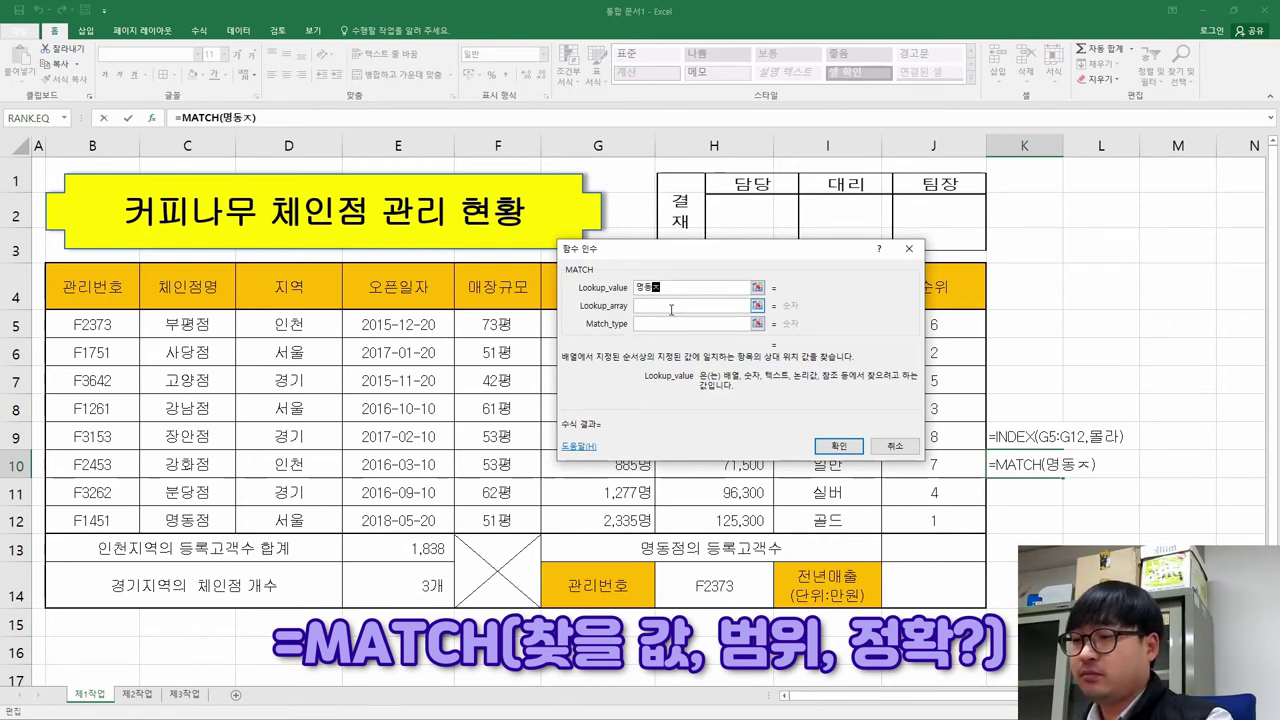
Set K10's MATCH Lookup_array to the branch names C5:C12 and its Match_type to 0
click(671, 306)
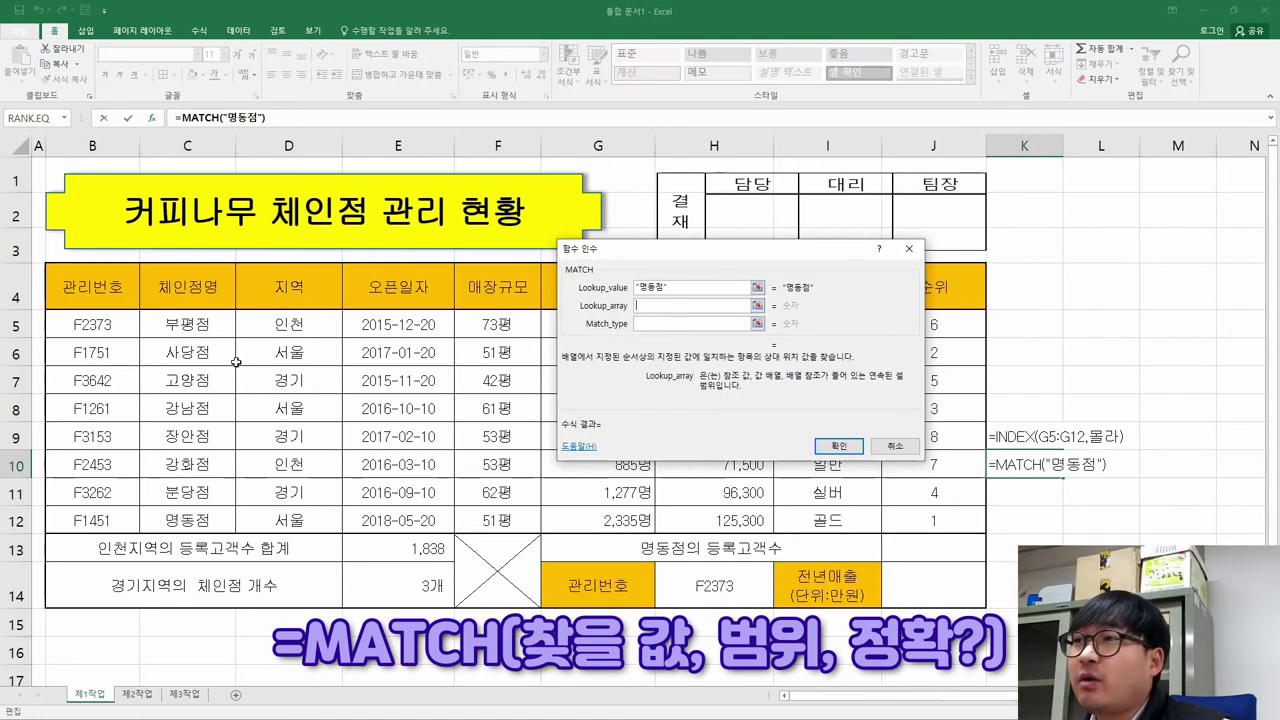
drag(180, 325, 192, 515)
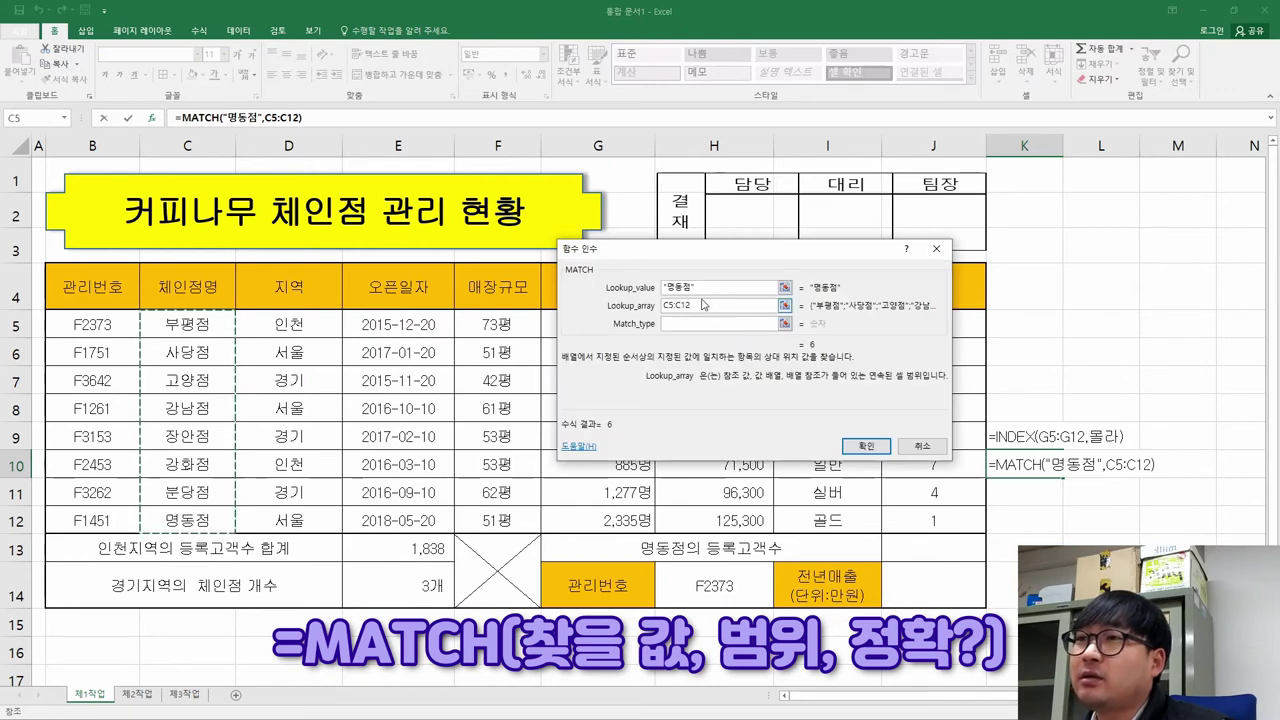
click(690, 329)
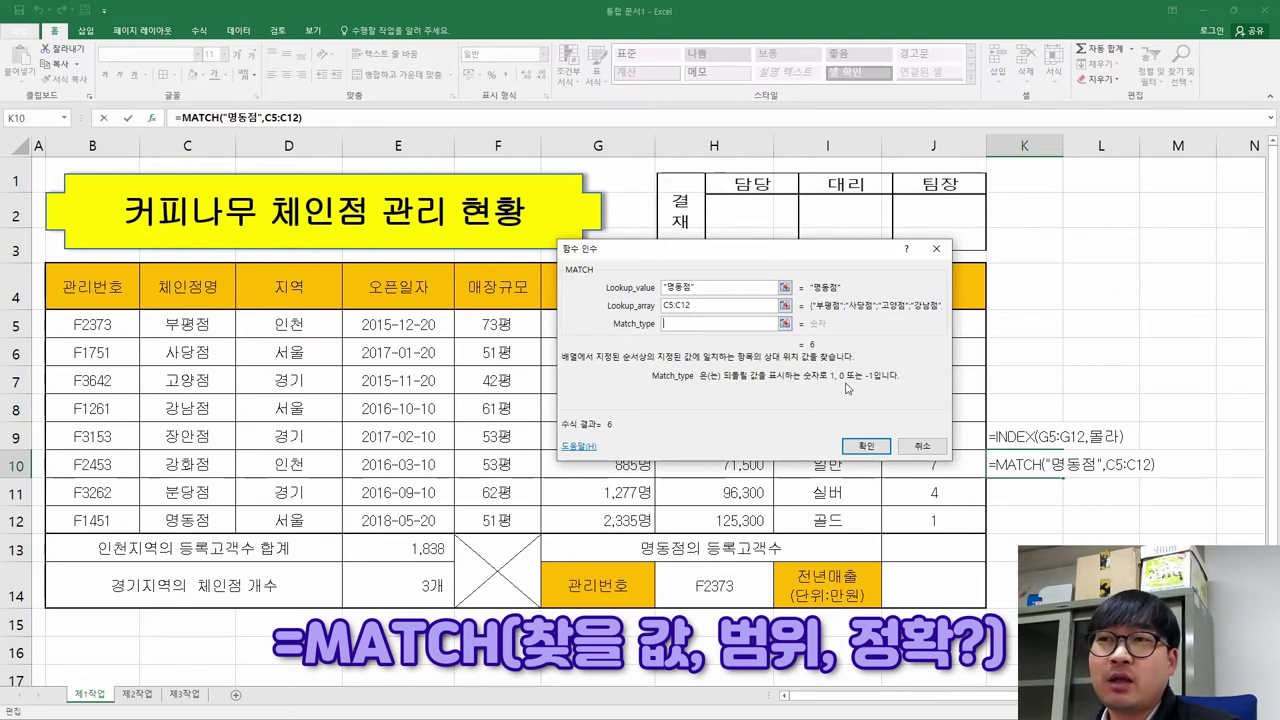
text(0)
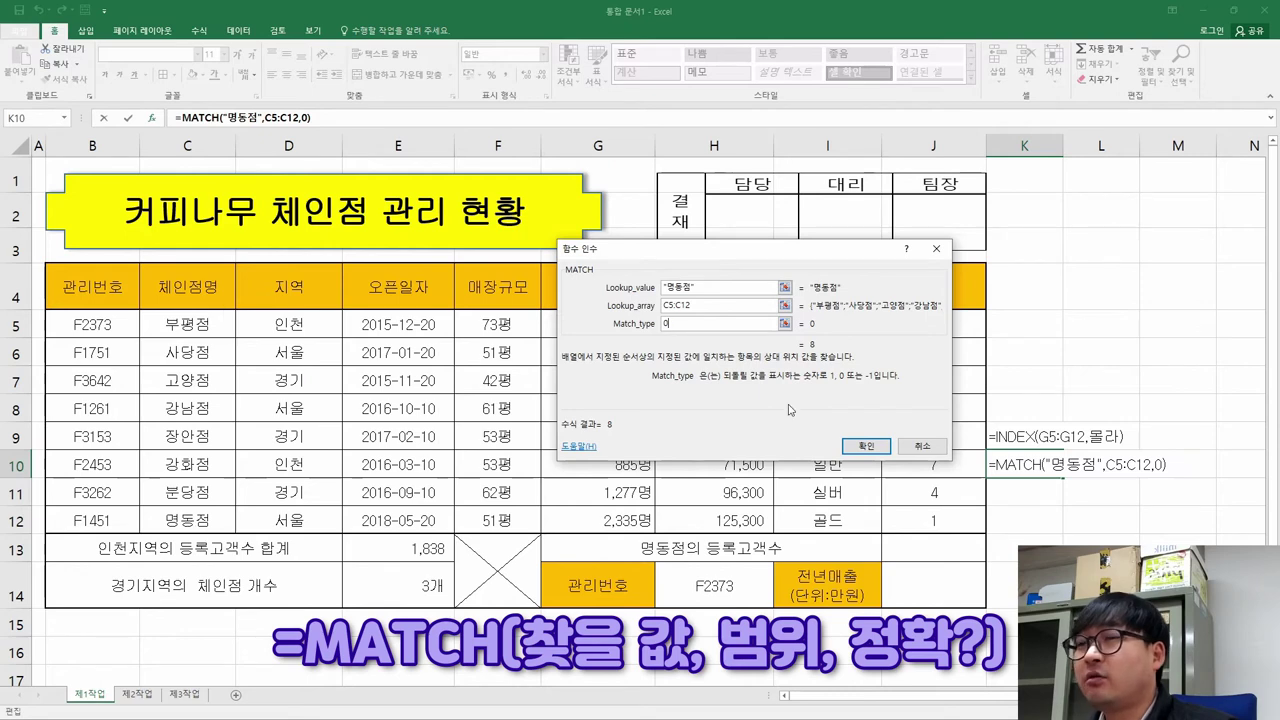
Replace the MATCH function's Lookup_value with a reference to cell C12 and confirm the arguments
click(705, 287)
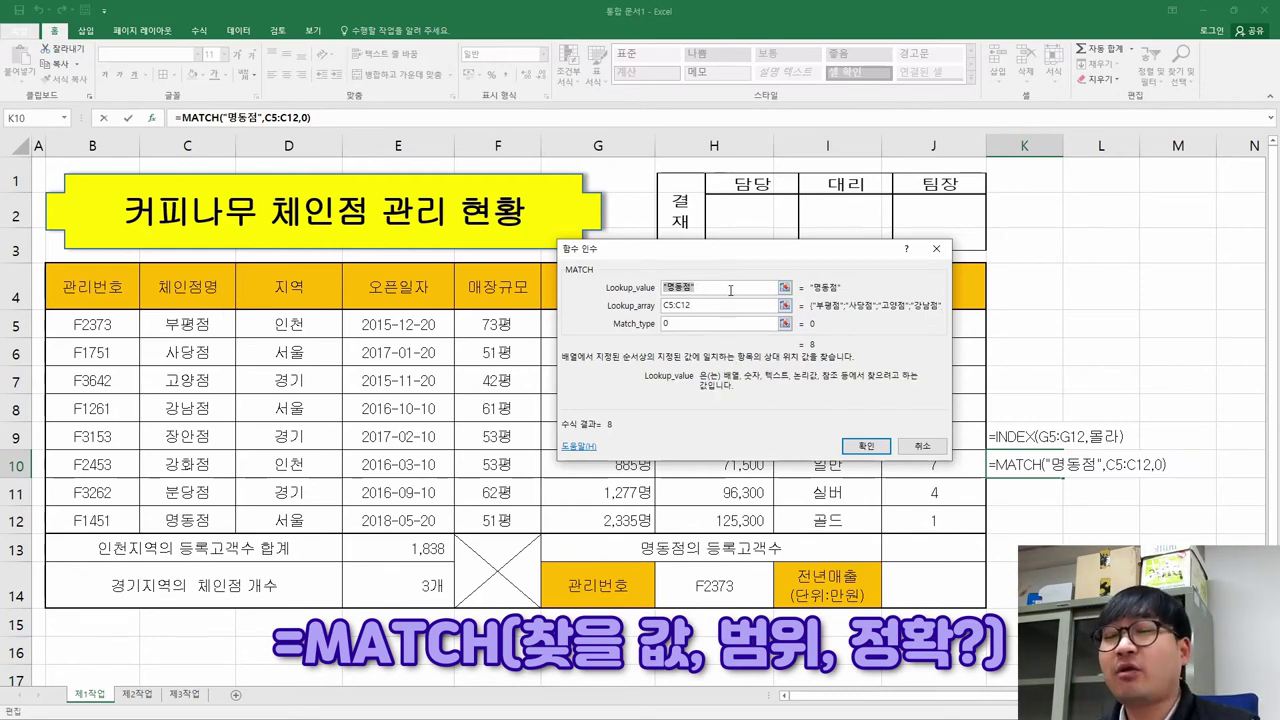
click(190, 521)
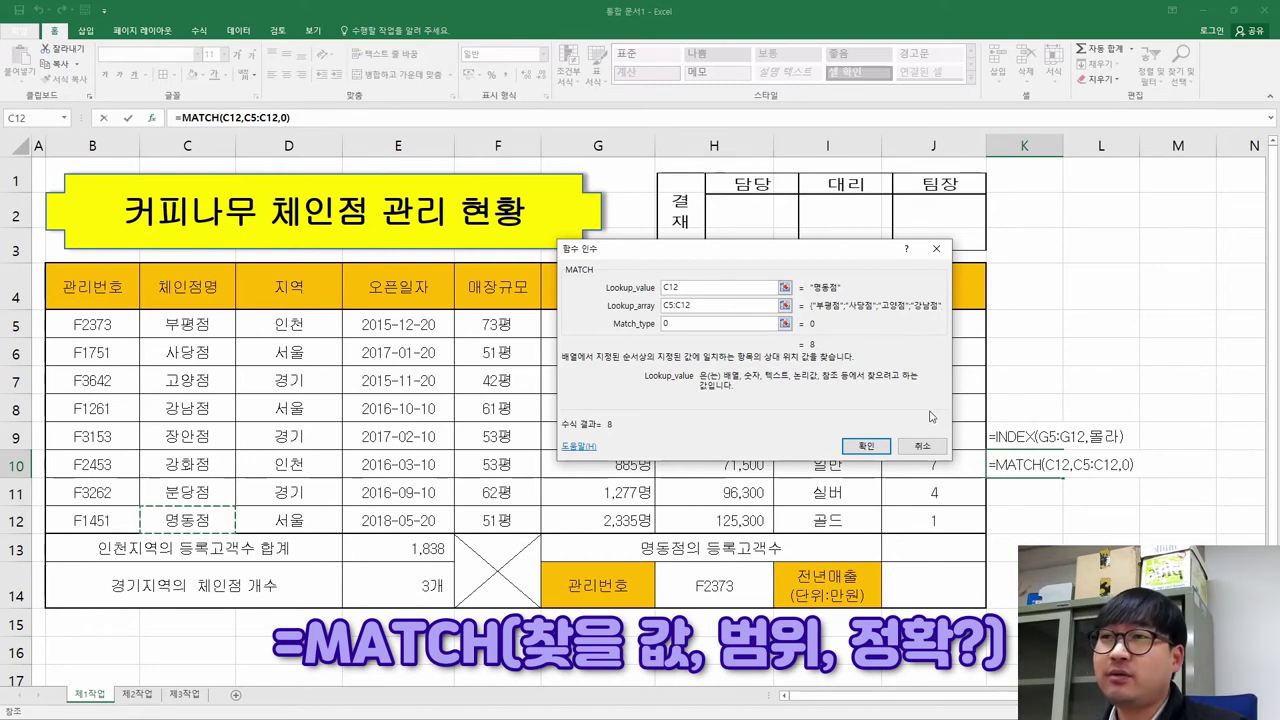
click(863, 446)
Turn K10's MATCH formula into plain text with a leading apostrophe
key(F2)
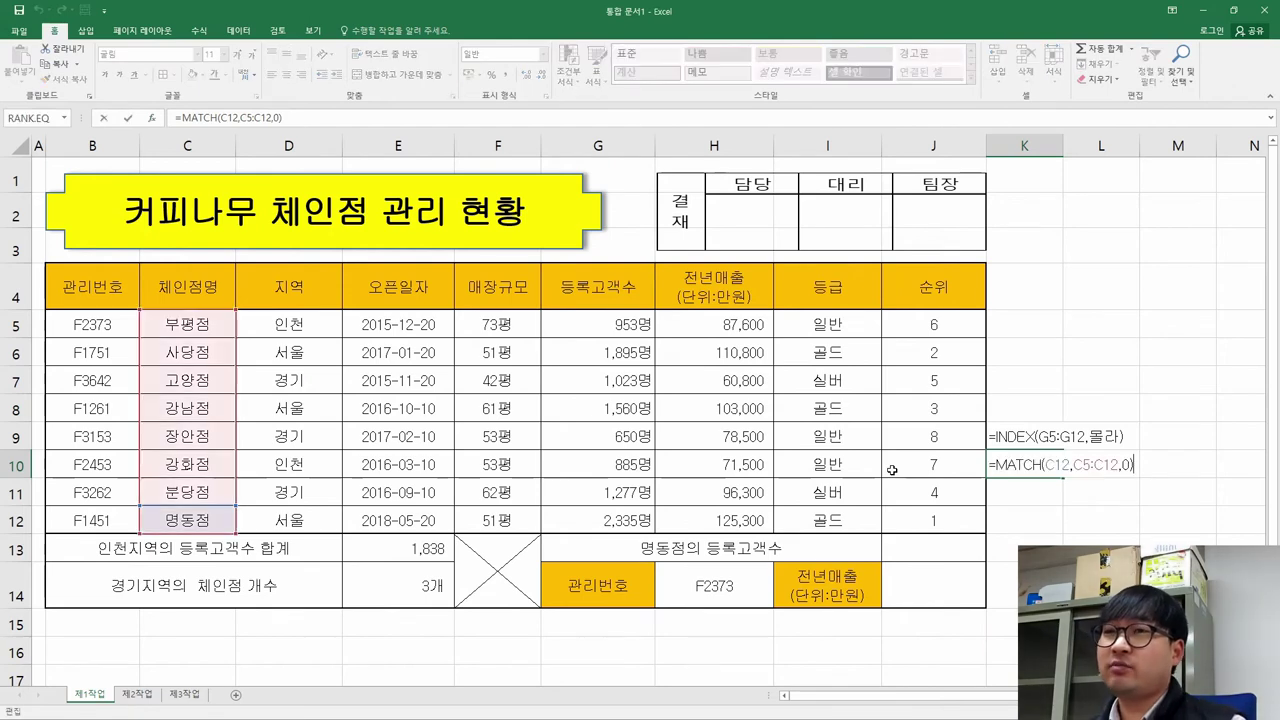
key(Home)
text(')
key(ctrl+Return)
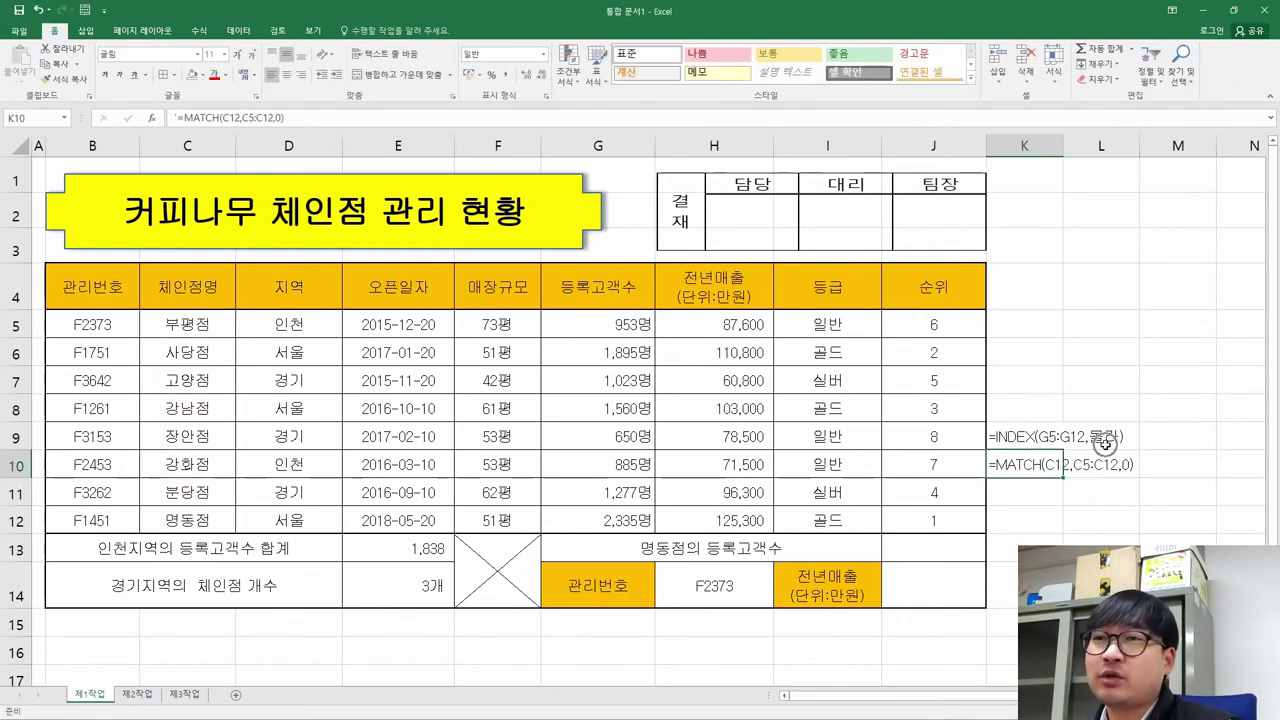
Start an INDEX function in J13 using the array,row_num,column_num form, with G5:G12 as its Array
click(927, 554)
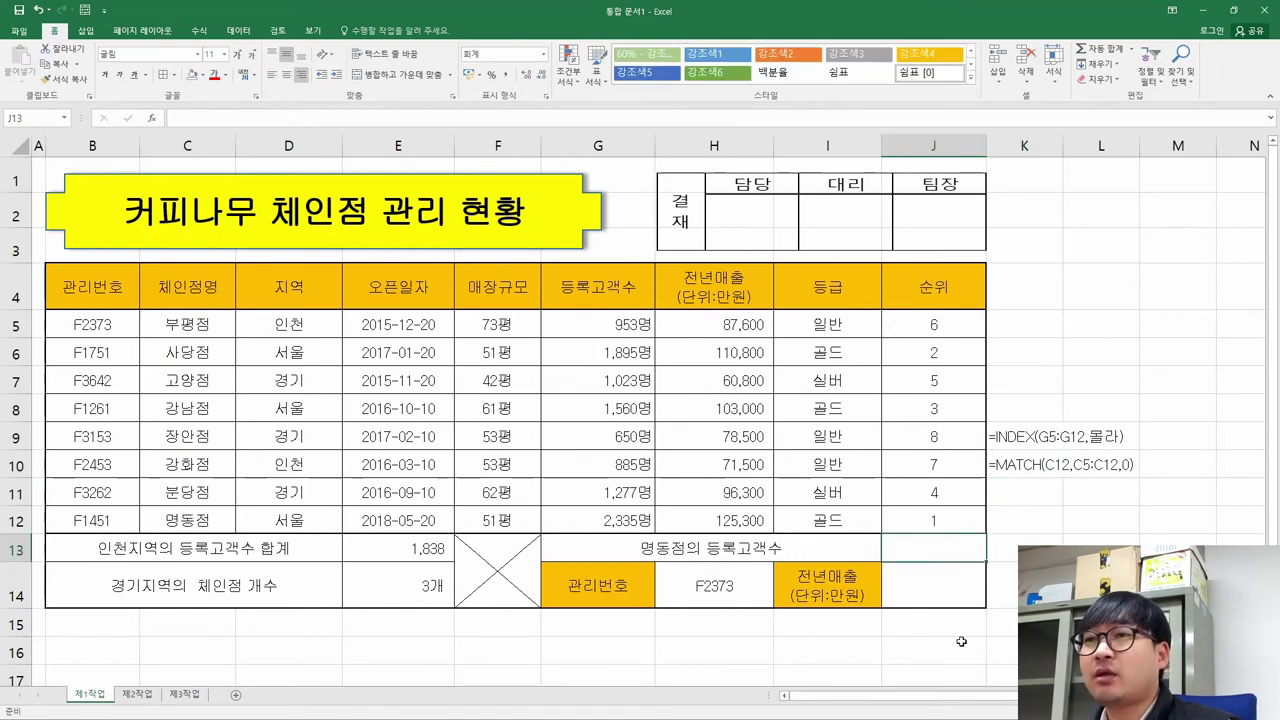
text(=in)
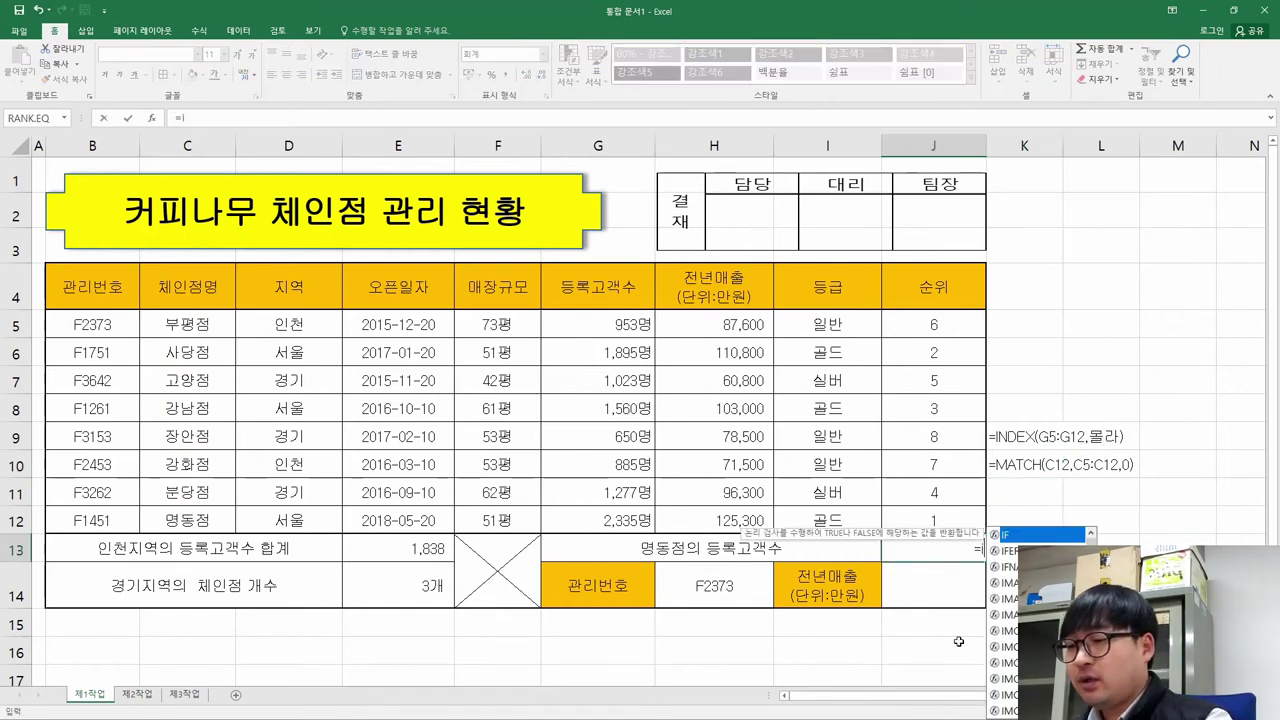
key(Tab)
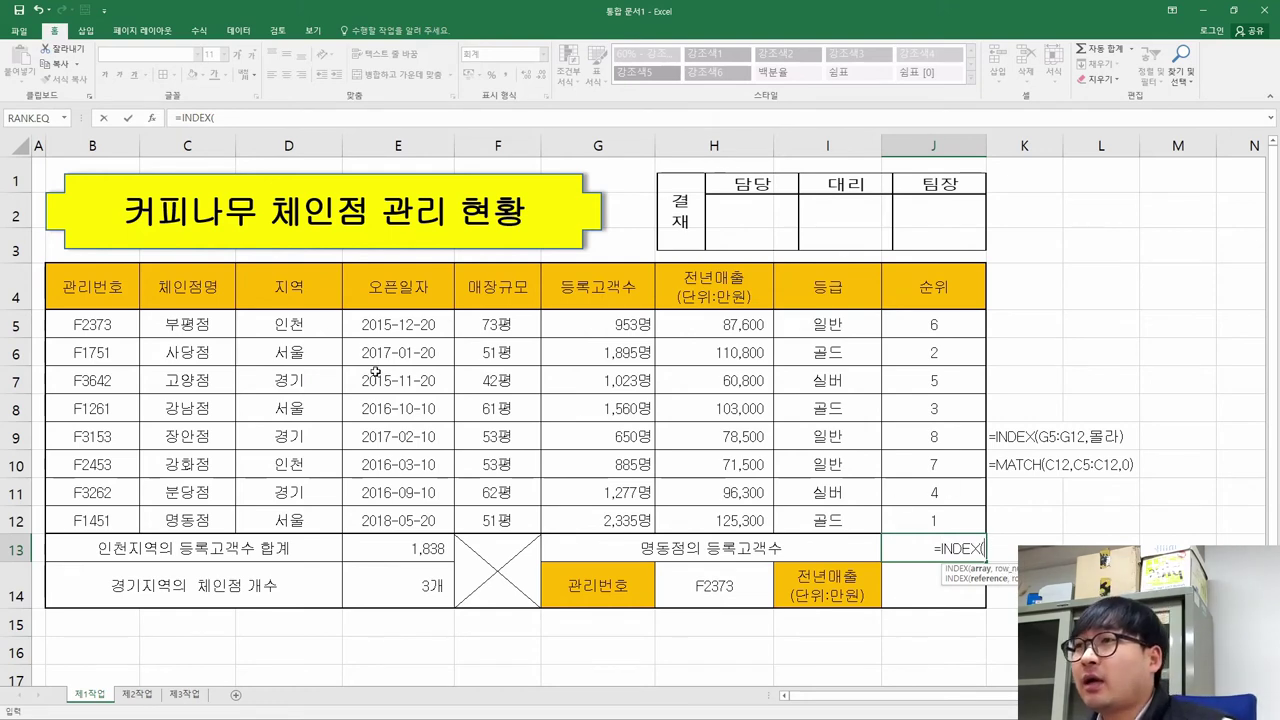
click(152, 118)
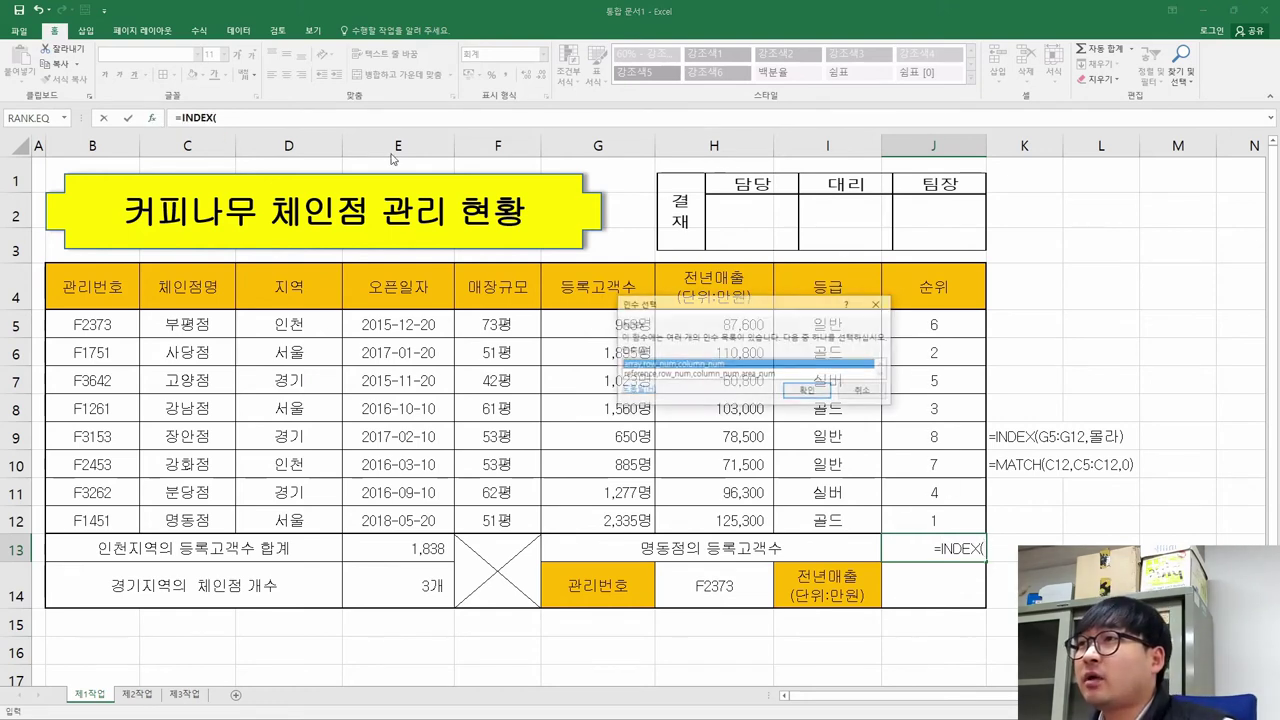
click(808, 391)
drag(643, 292, 756, 292)
drag(580, 325, 602, 515)
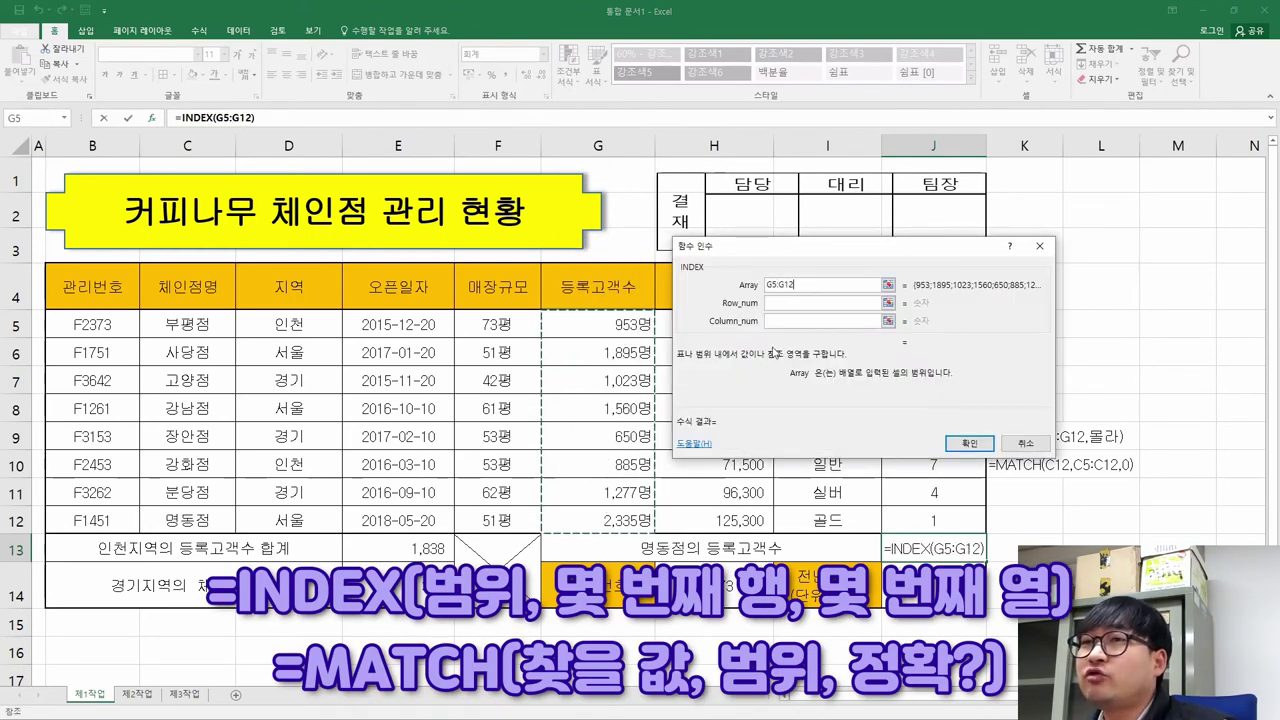
Enter match as the Row_num of J13's INDEX function and confirm the arguments
click(784, 302)
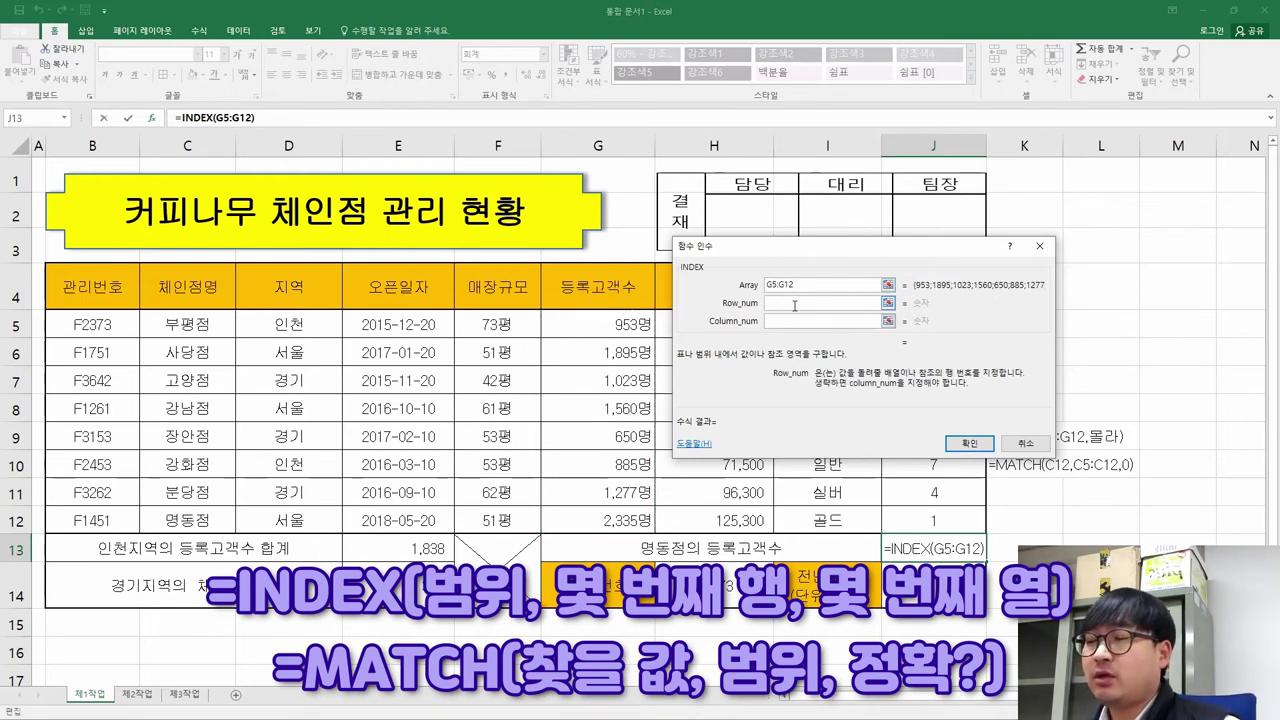
text(m)
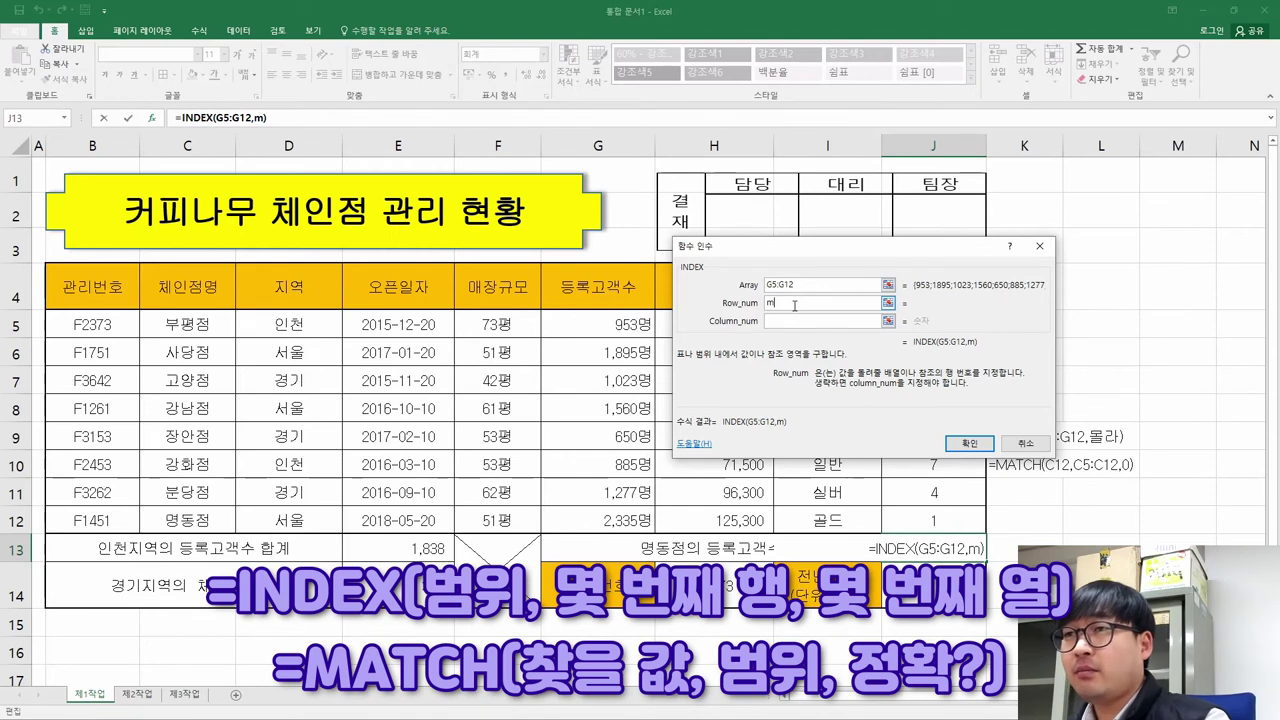
text(atc)
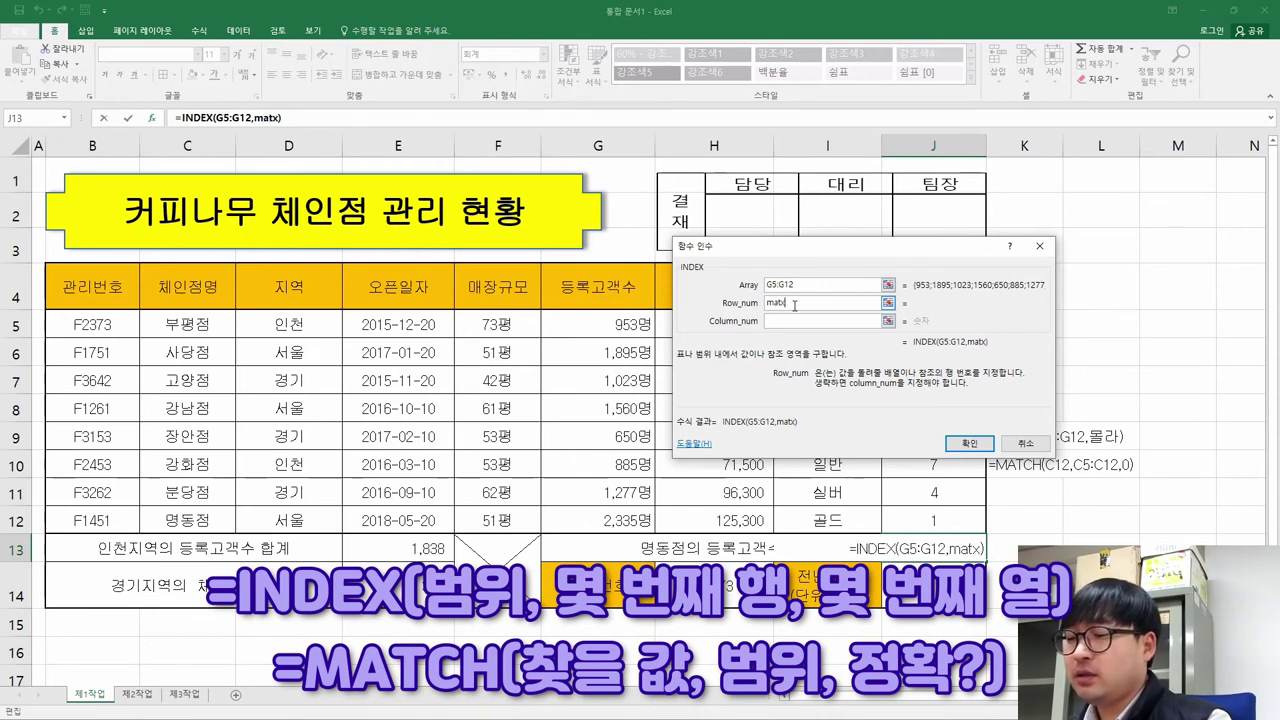
text(h)
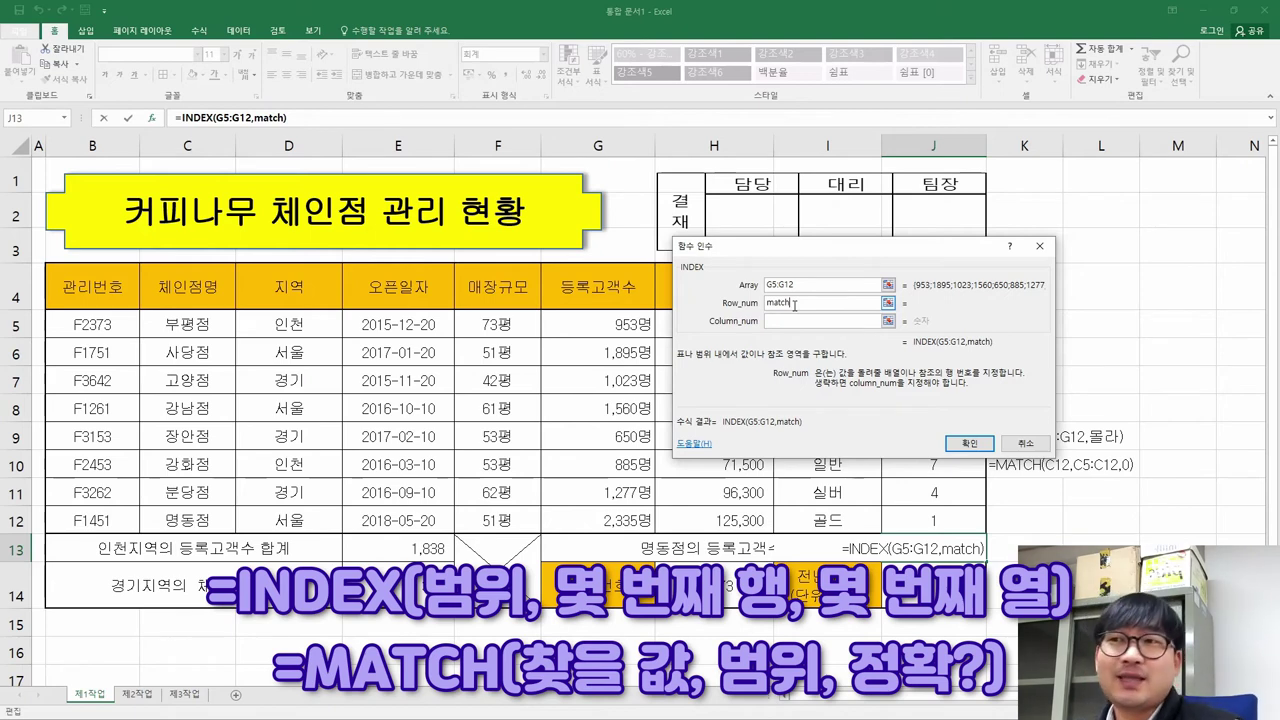
click(1088, 478)
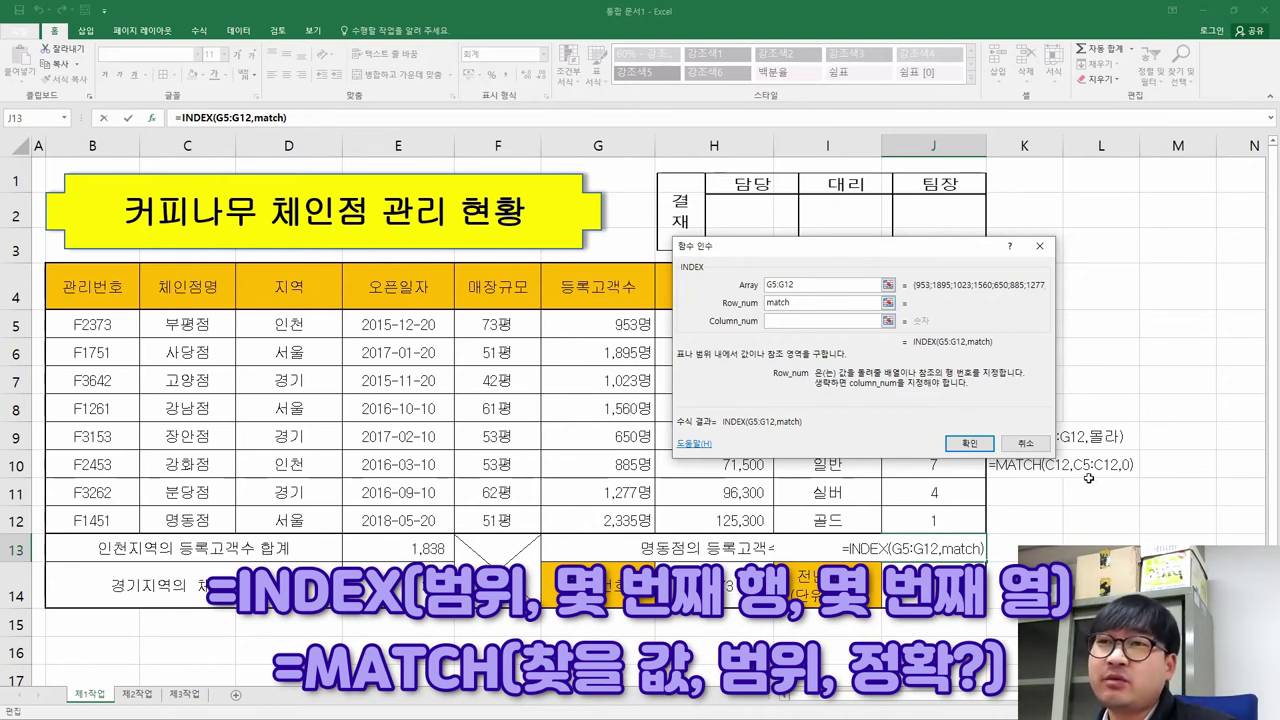
click(969, 443)
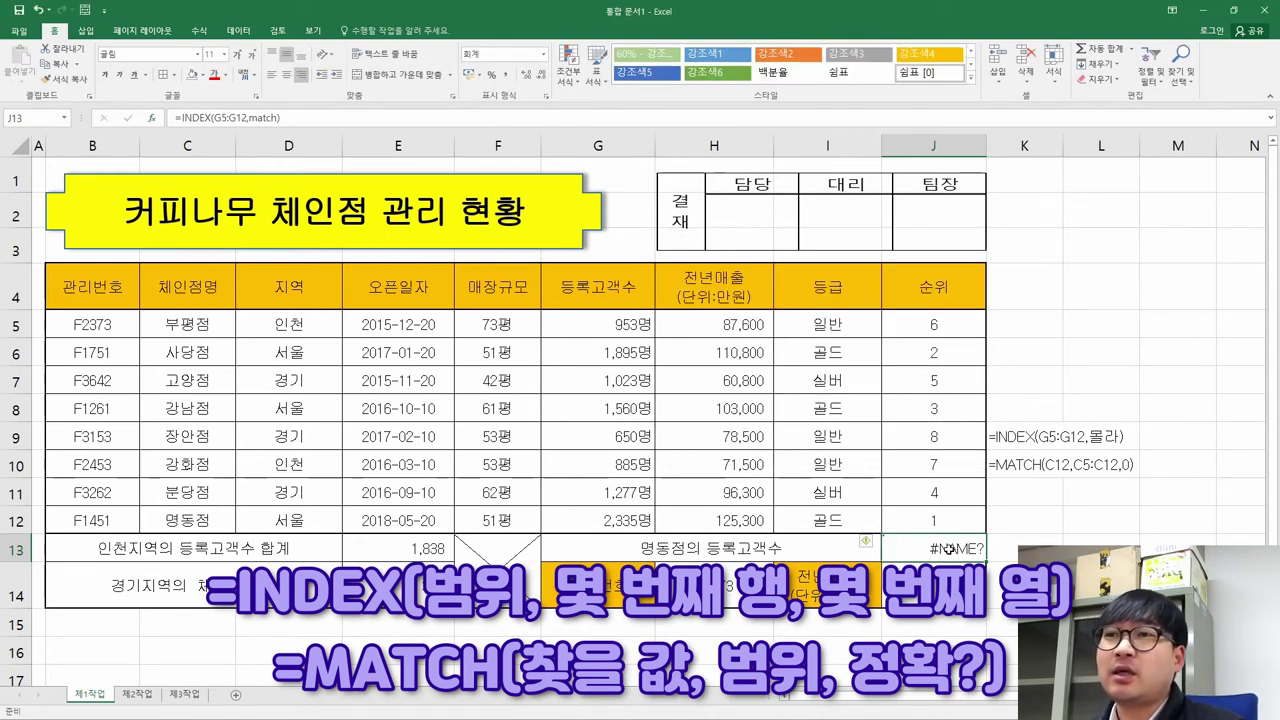
Add an opening parenthesis after match in J13's formula and open the nested MATCH function's argument dialog
double_click(950, 550)
click(941, 549)
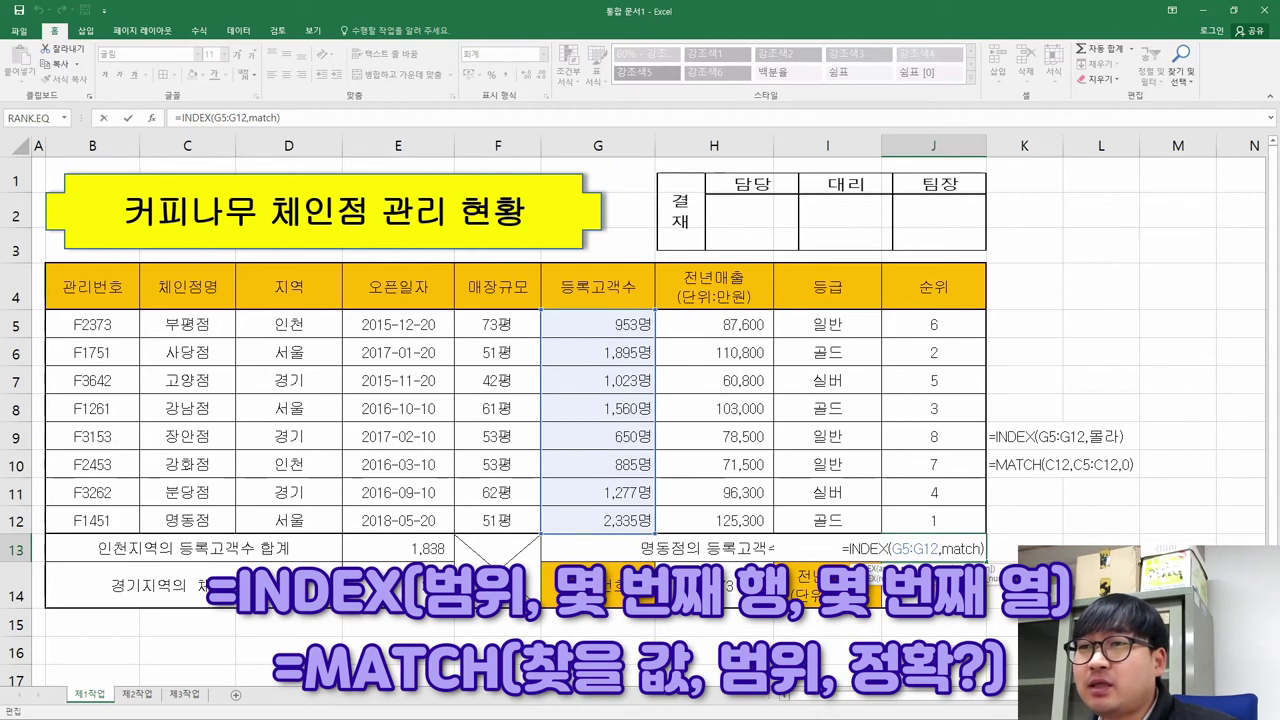
key(Right)
key(Right)
key(Right)
key(Right)
key(Right)
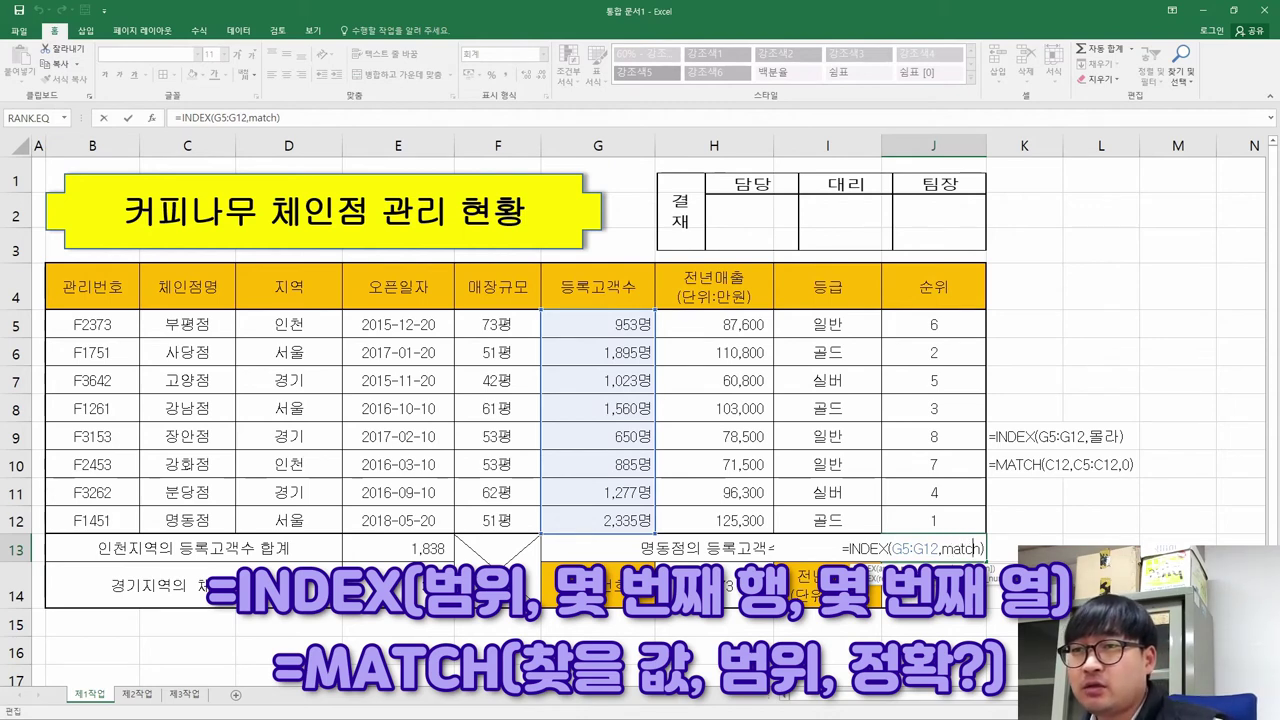
text(()
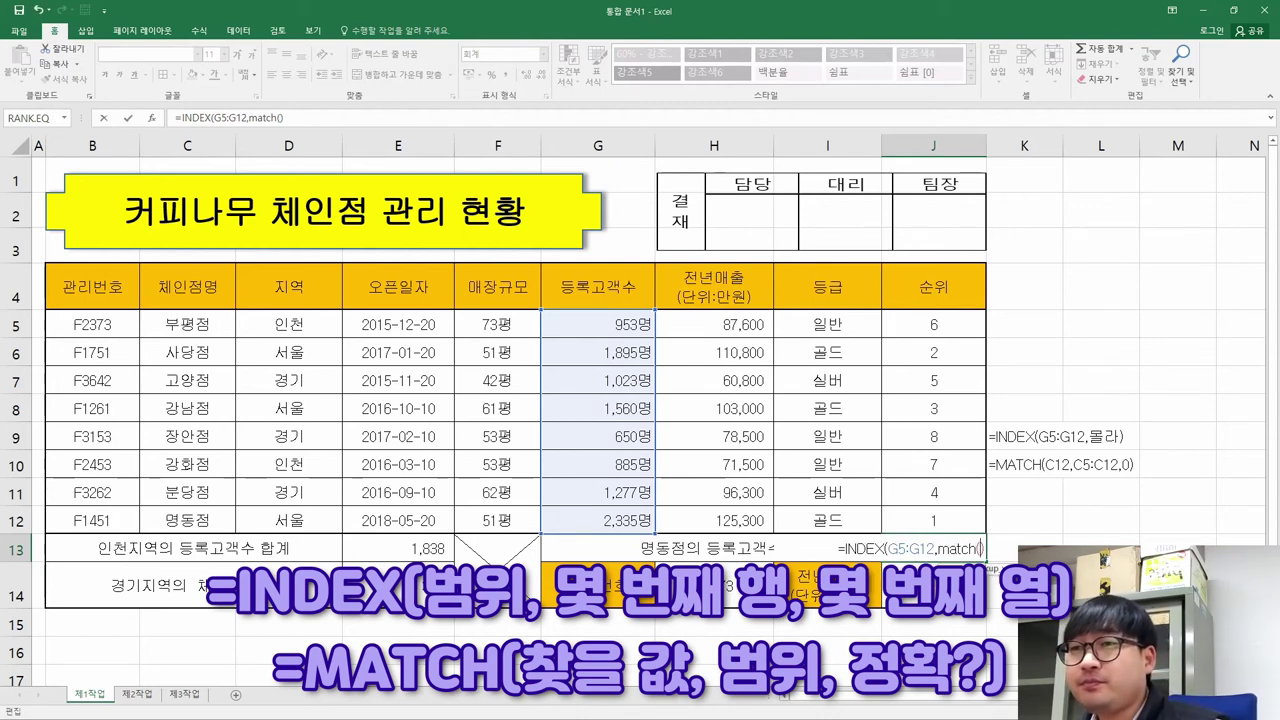
key(Left)
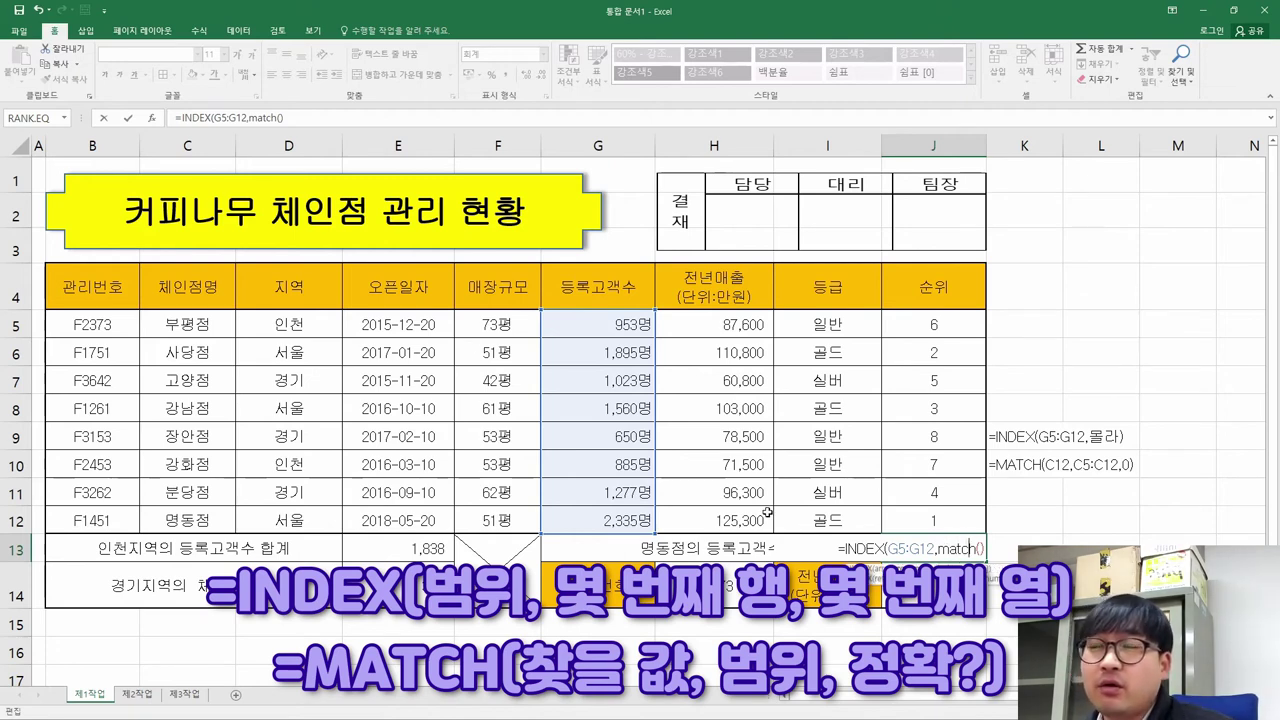
click(152, 118)
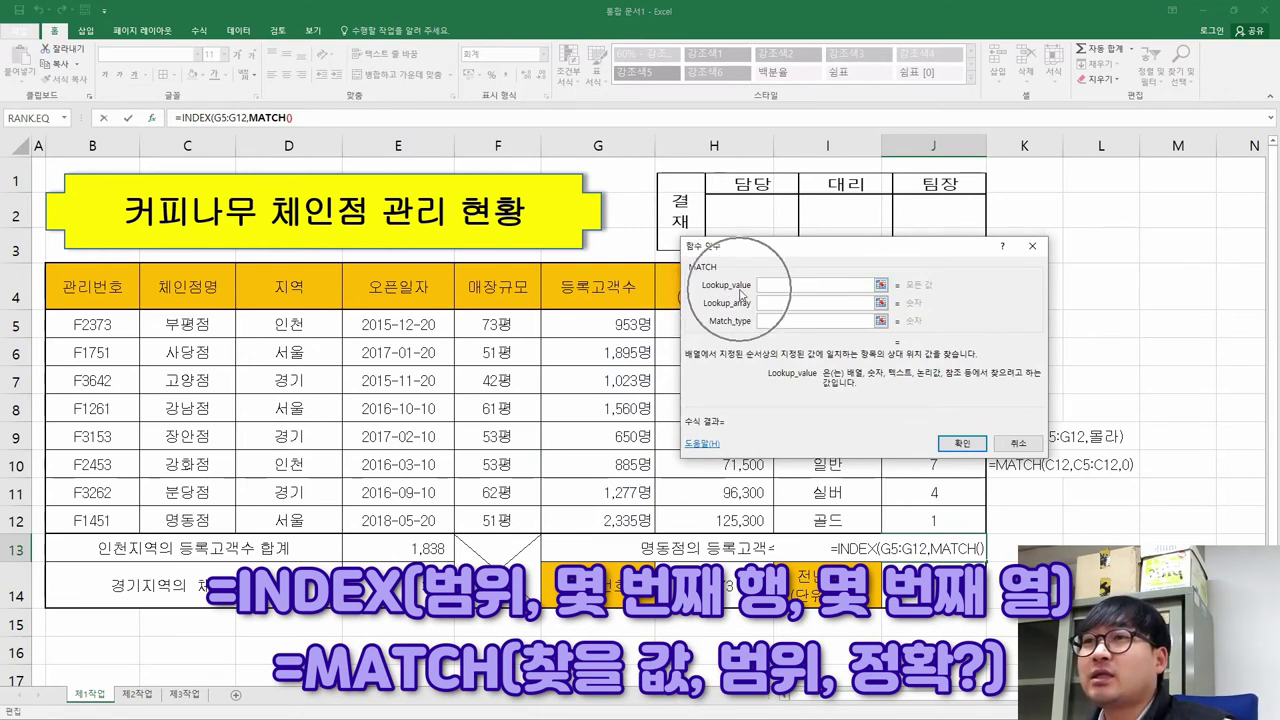
Set the nested MATCH's Lookup_value to C12, Lookup_array to C5:C12 and Match_type to 0, accepting the proposed formula correction
click(202, 522)
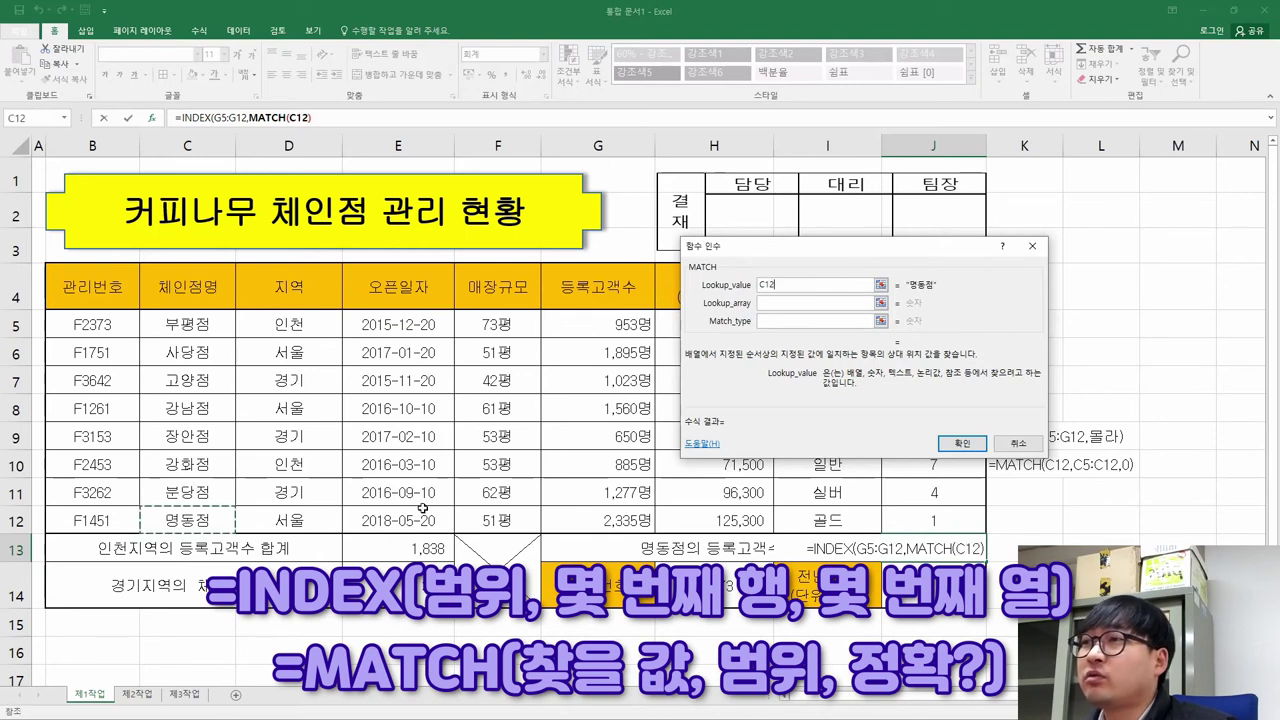
click(771, 303)
drag(208, 326, 212, 522)
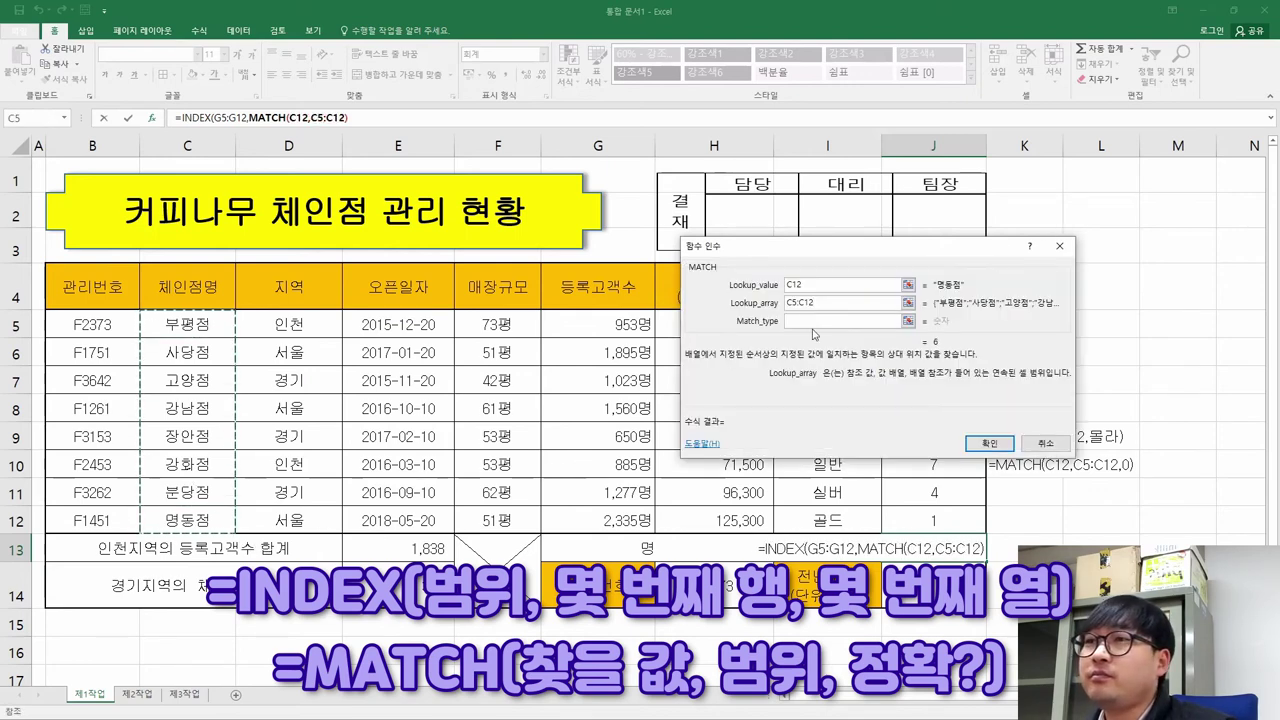
click(812, 322)
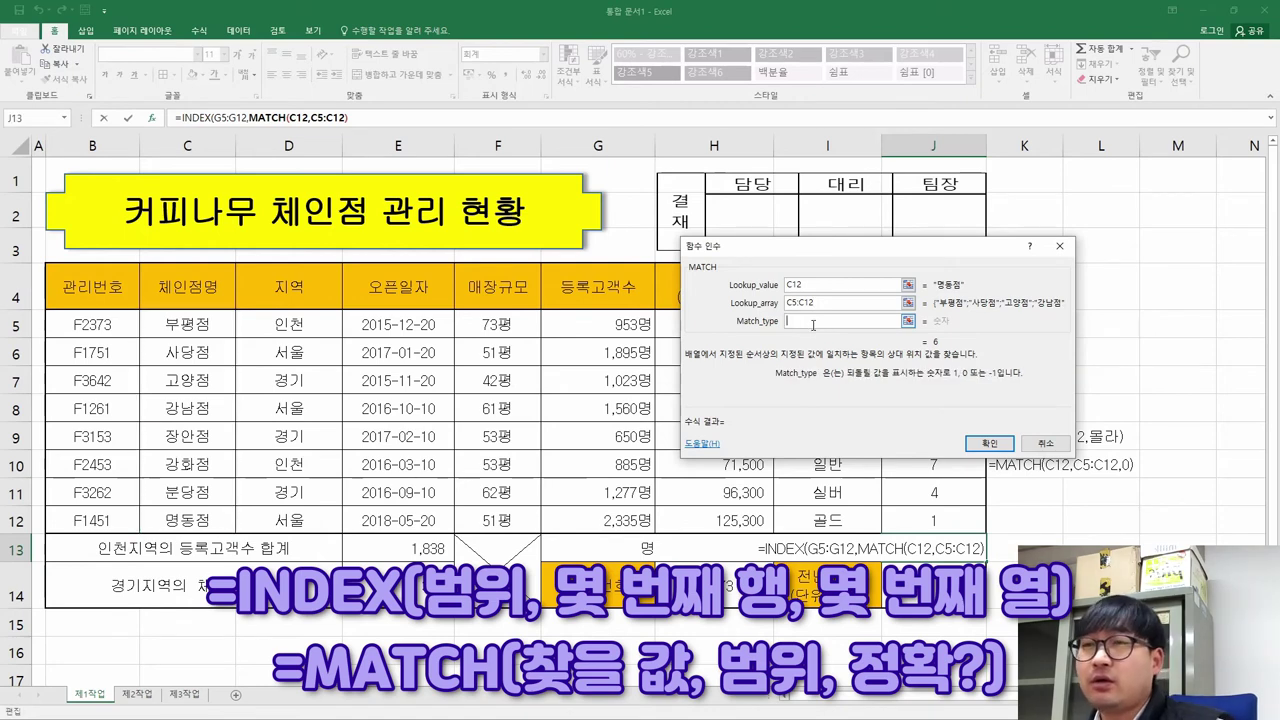
text(0)
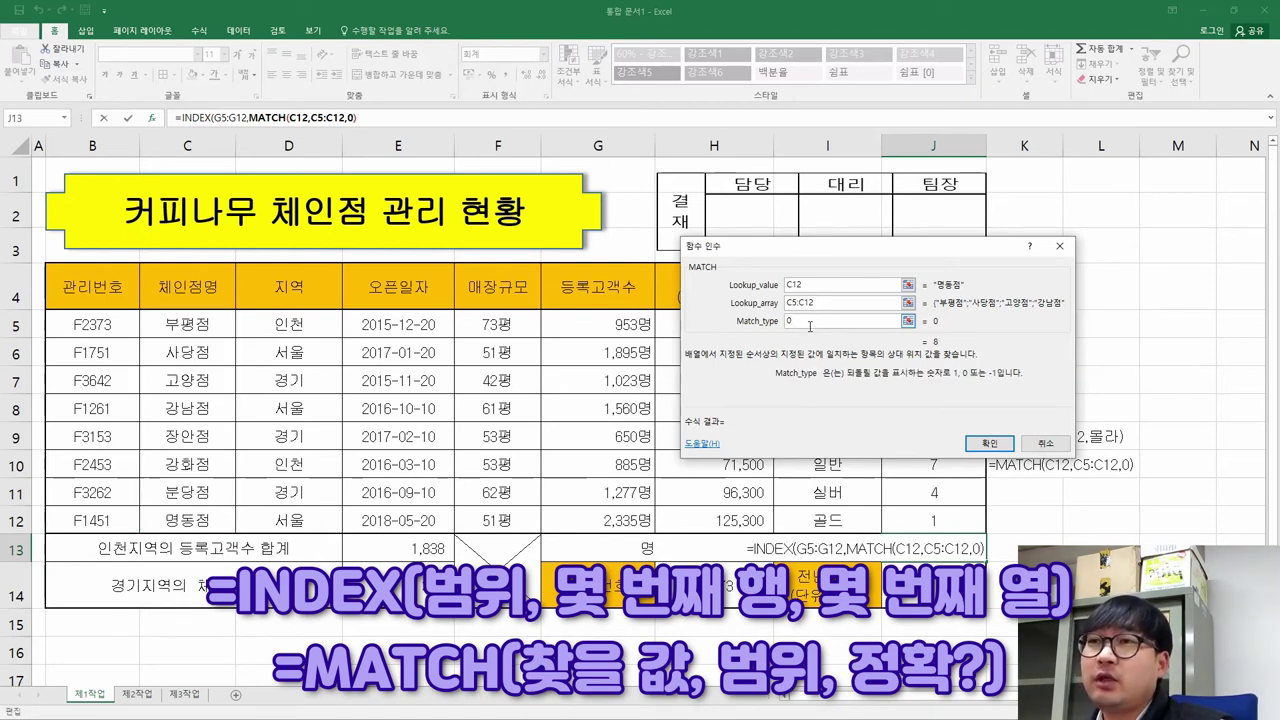
key(BackSpace)
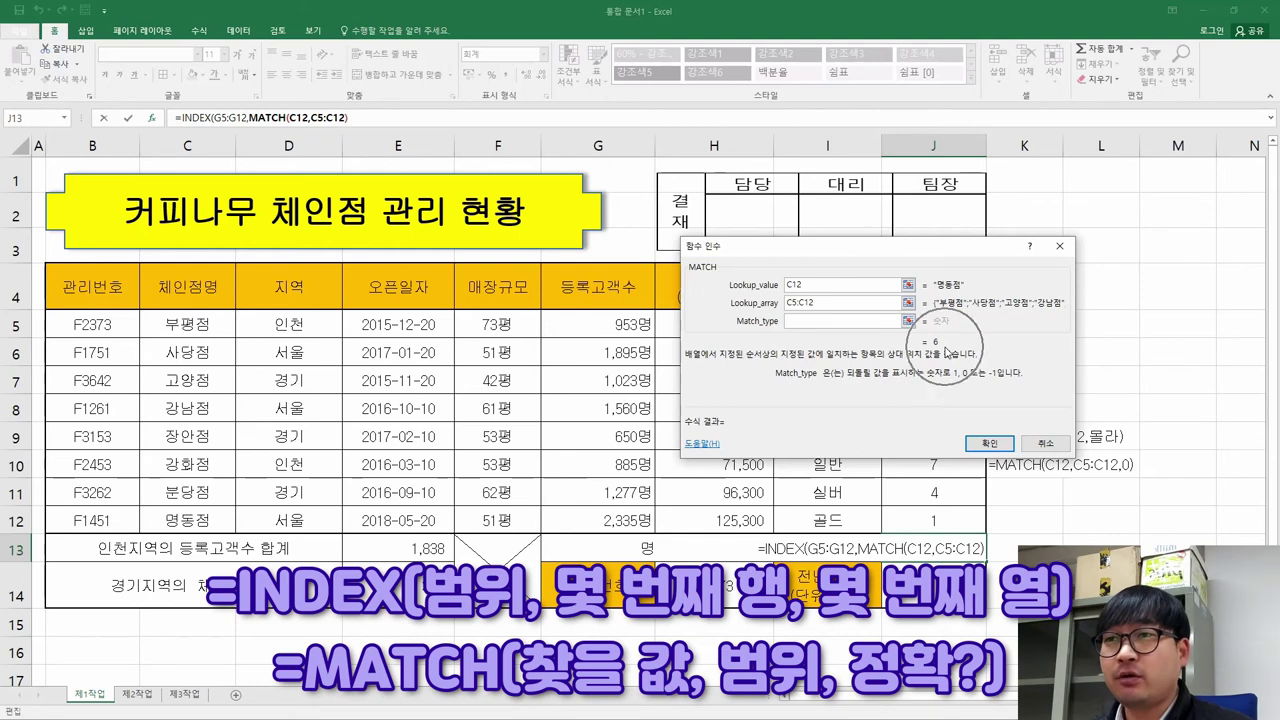
text(0)
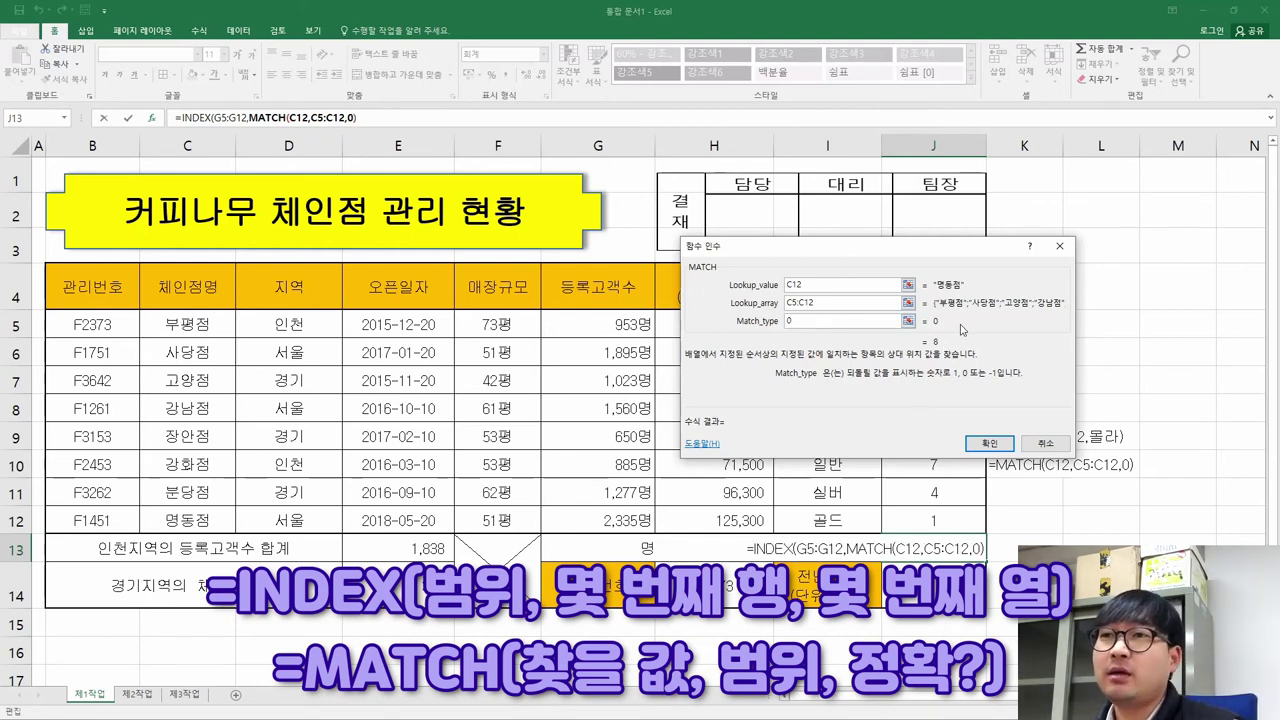
click(989, 443)
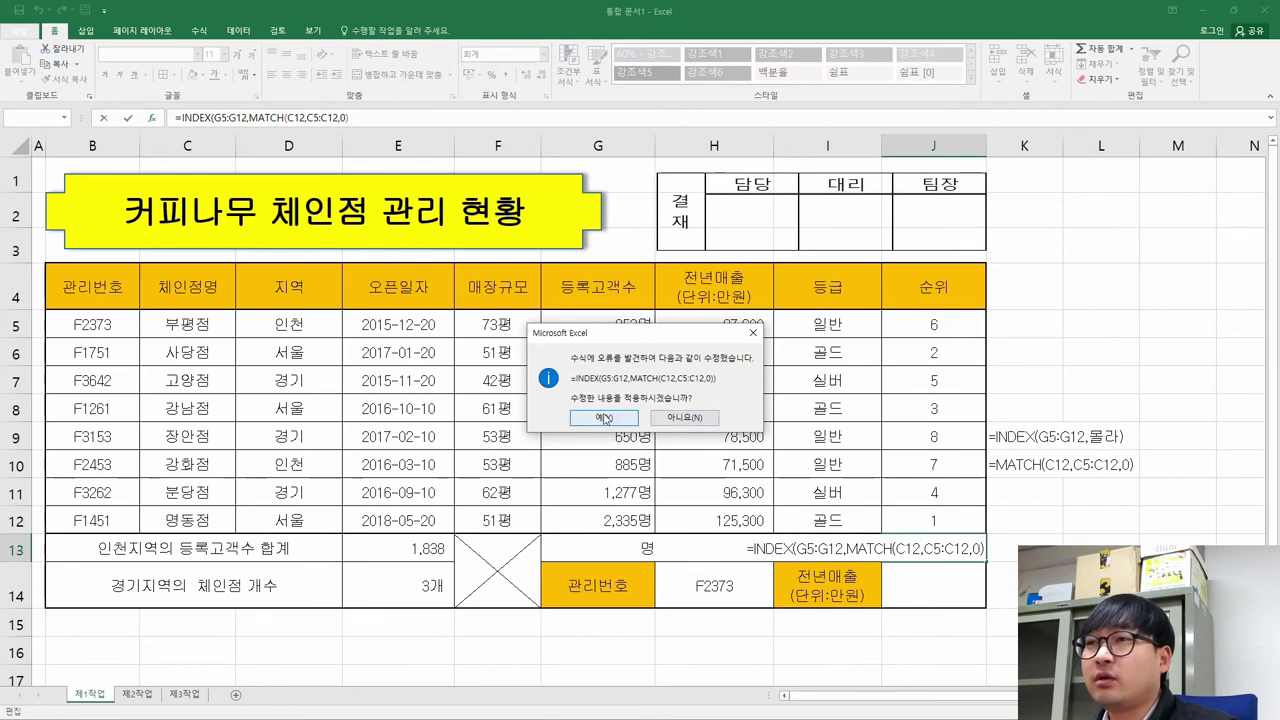
click(604, 417)
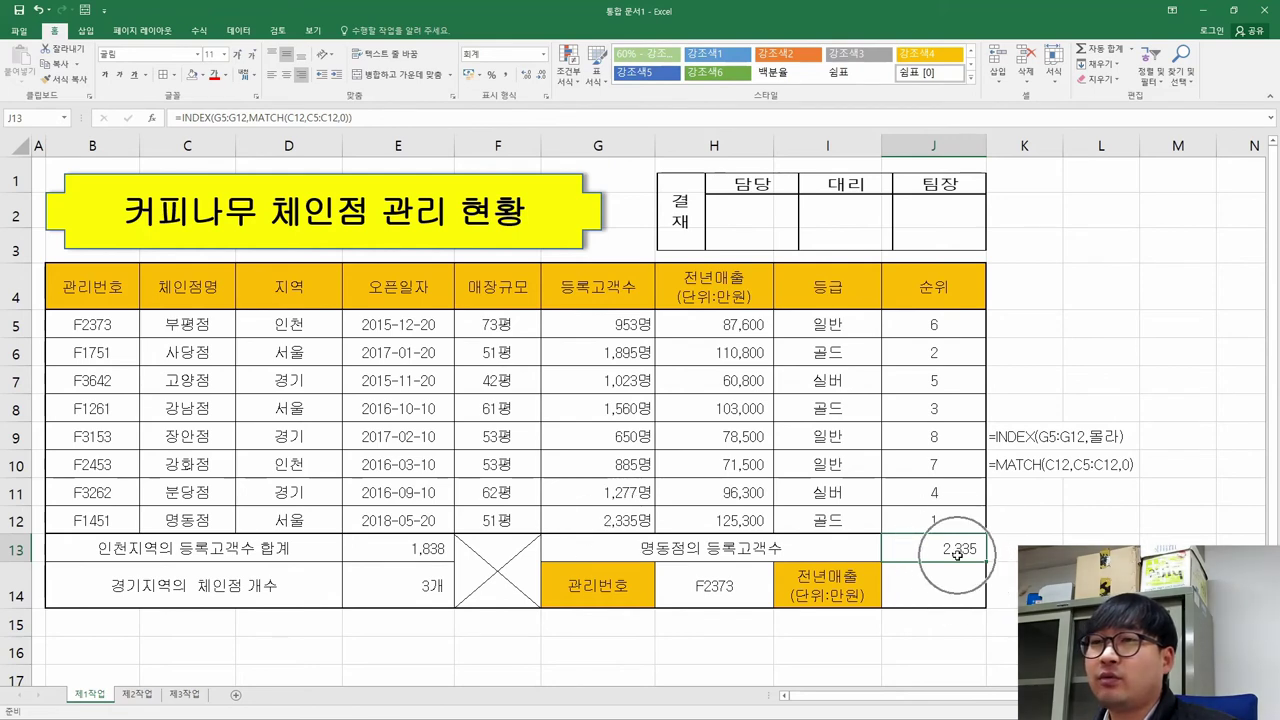
Delete the INDEX and MATCH formula notes from K9:K10 and select J14 for the previous-year sales result
drag(1040, 437, 1045, 465)
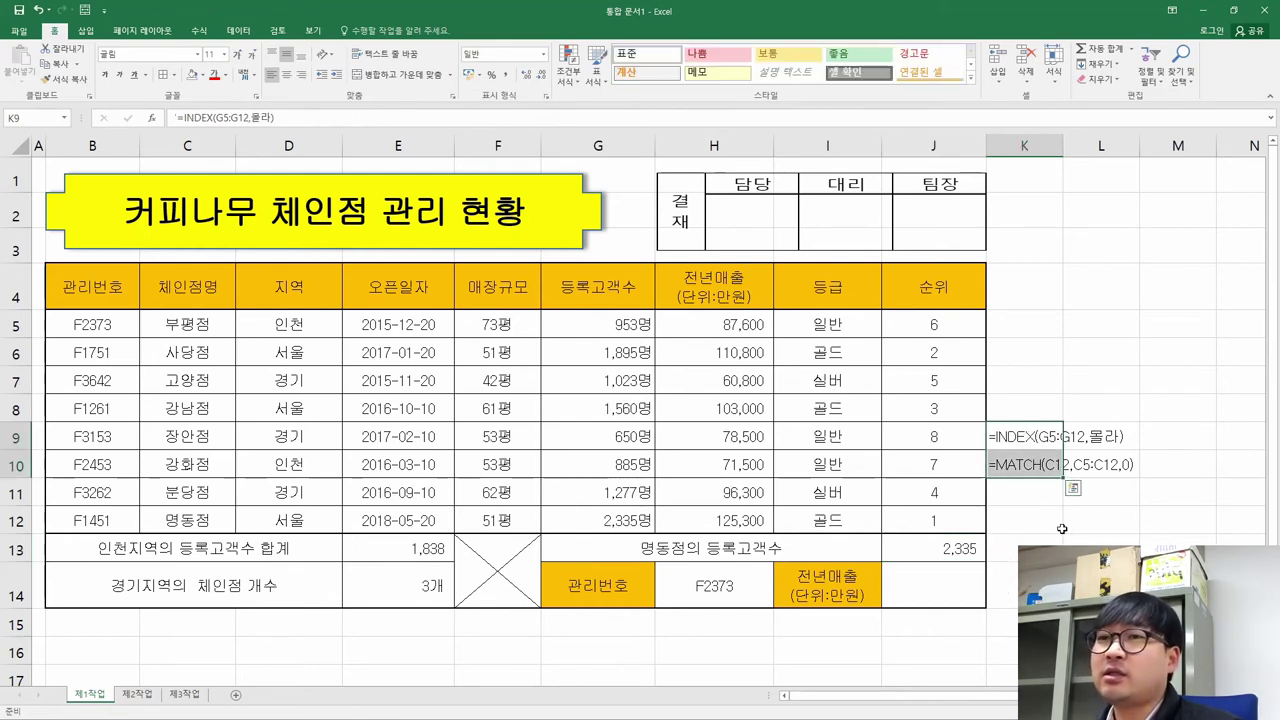
key(Delete)
click(935, 548)
click(965, 582)
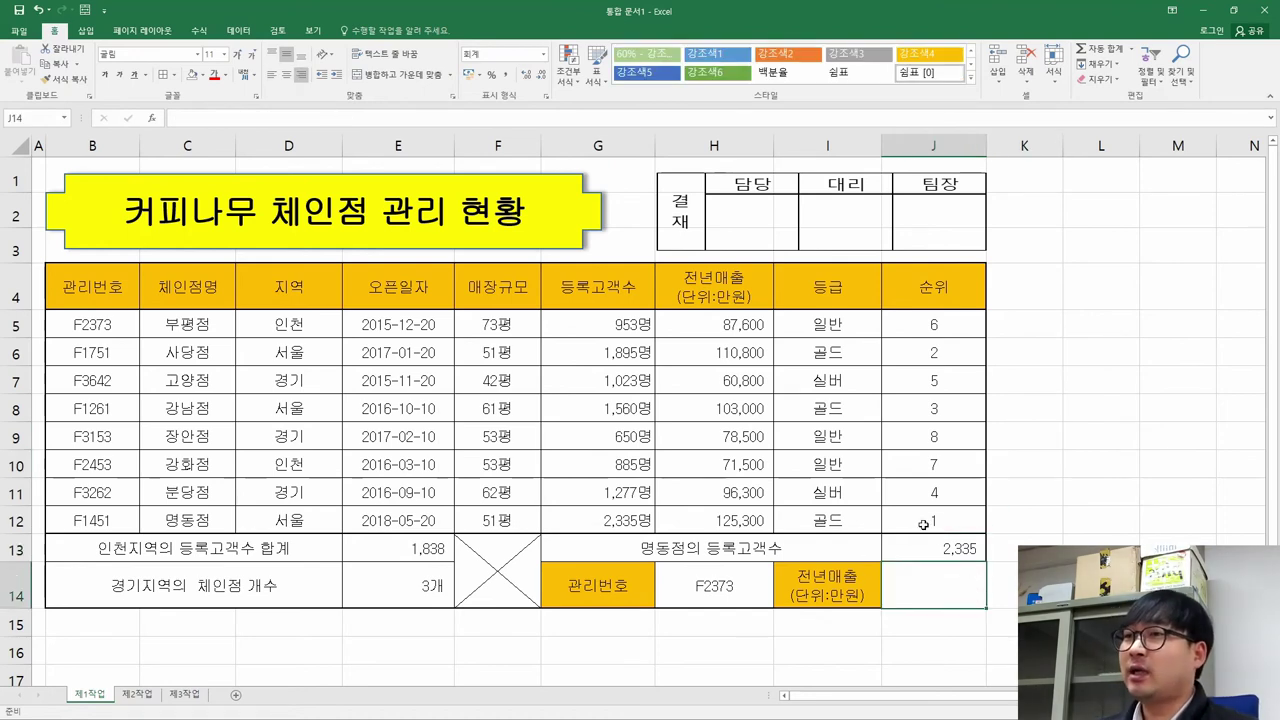
Switch to the exam PDF in Adobe Acrobat Reader and strike through the completed item (5)
key(alt+Tab)
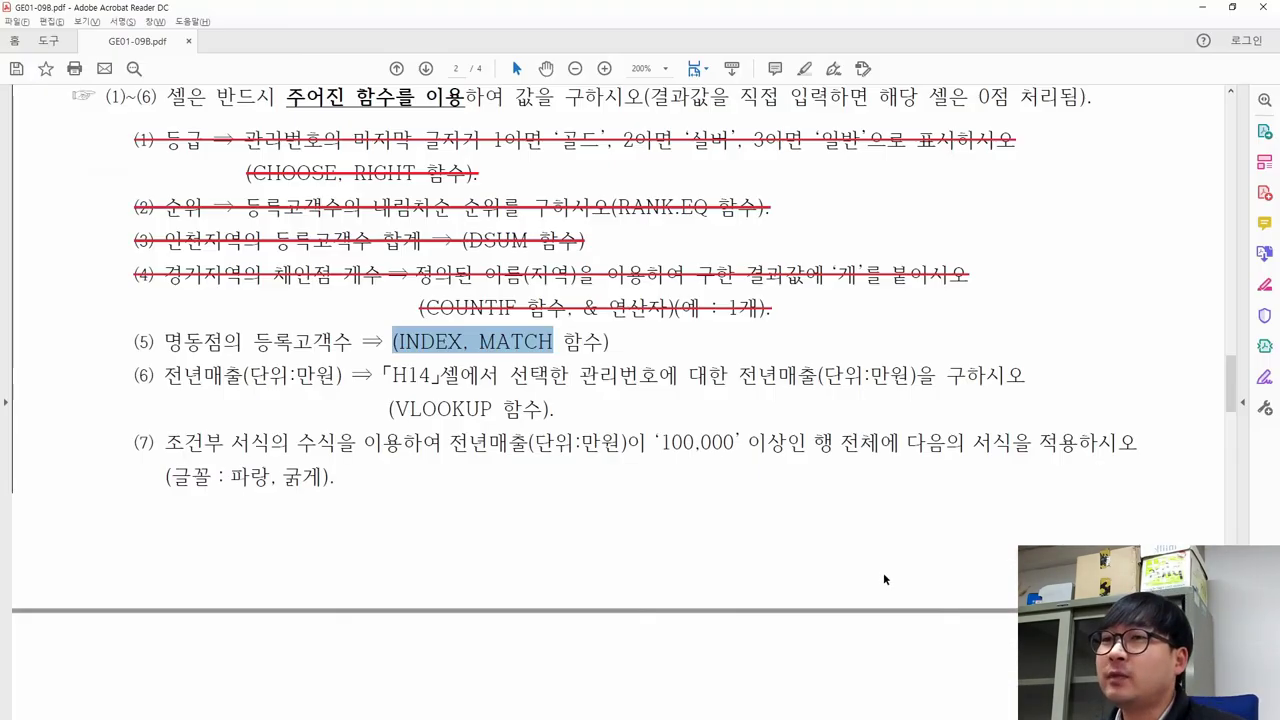
click(552, 342)
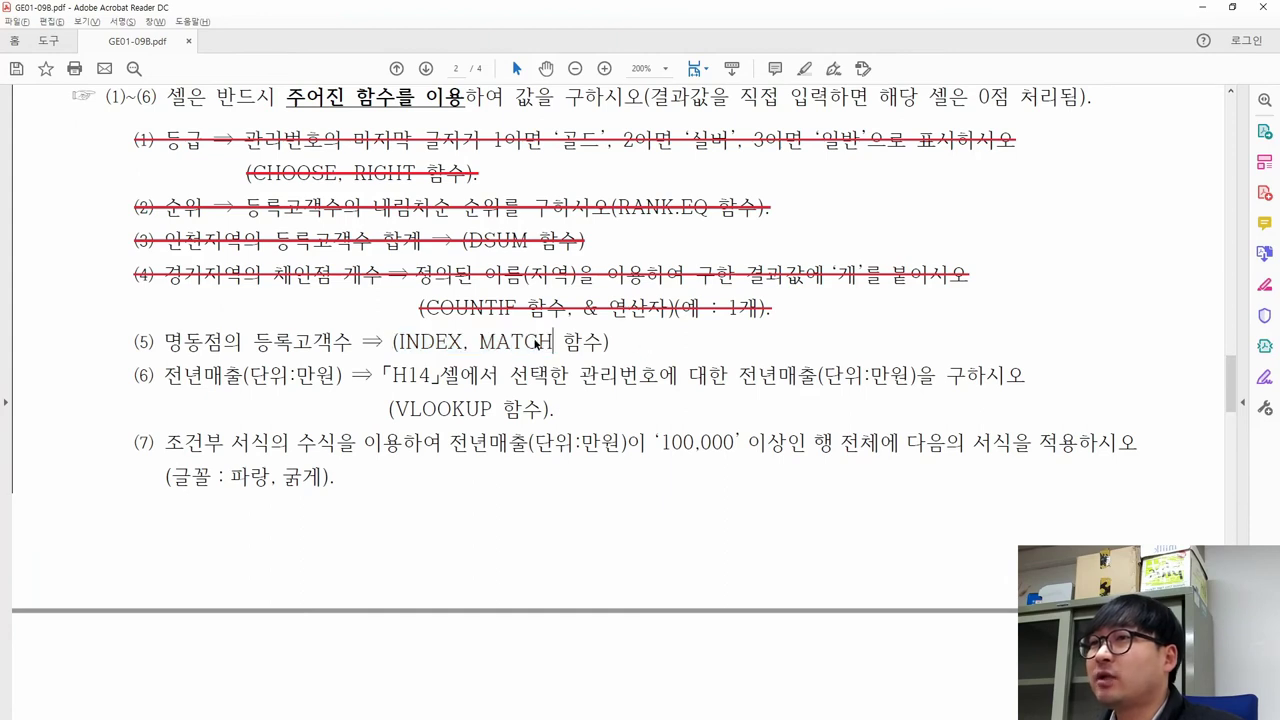
drag(613, 342, 592, 302)
click(636, 282)
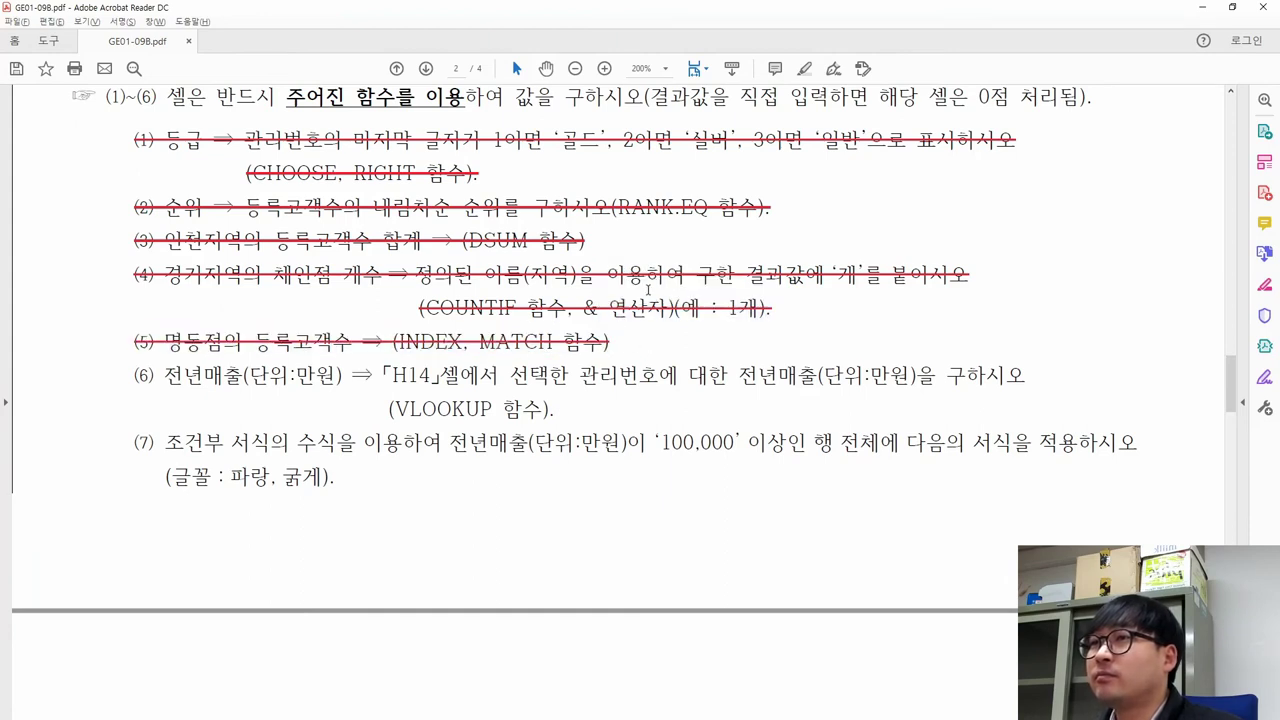
Read item (6) of the exam PDF for the target cell, the lookup source and the required function
drag(164, 375, 344, 381)
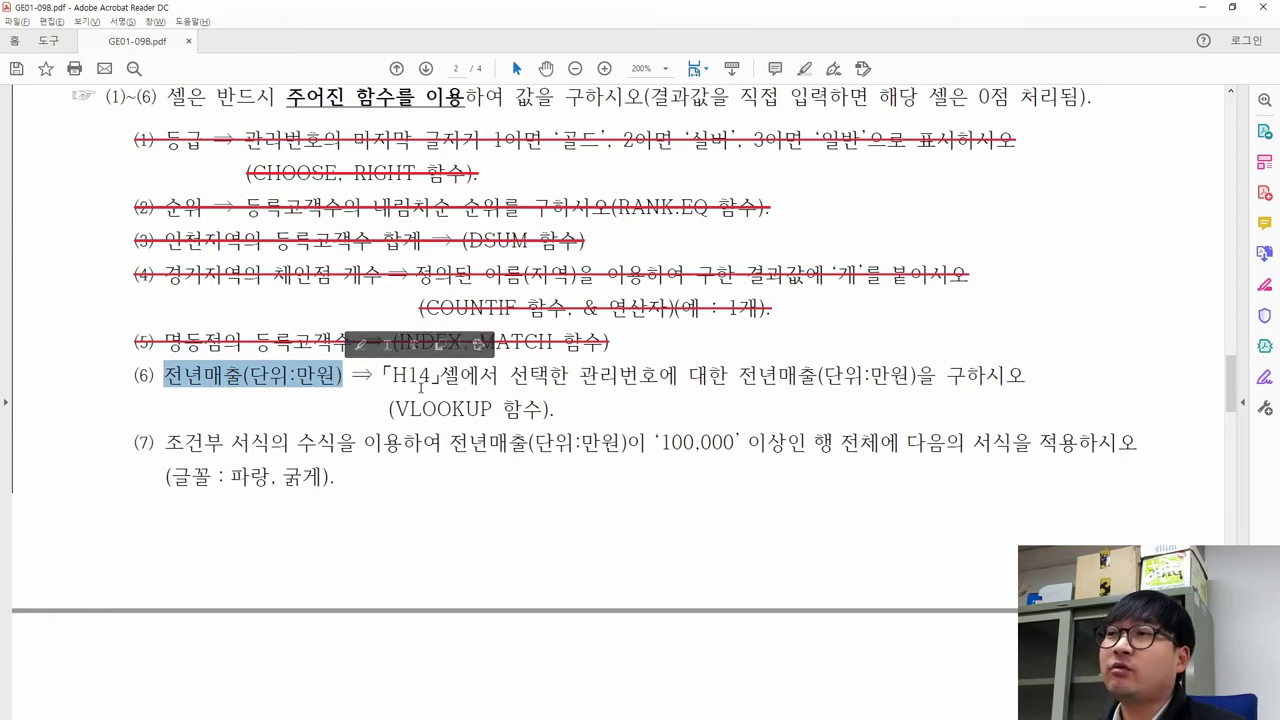
key(alt+Tab)
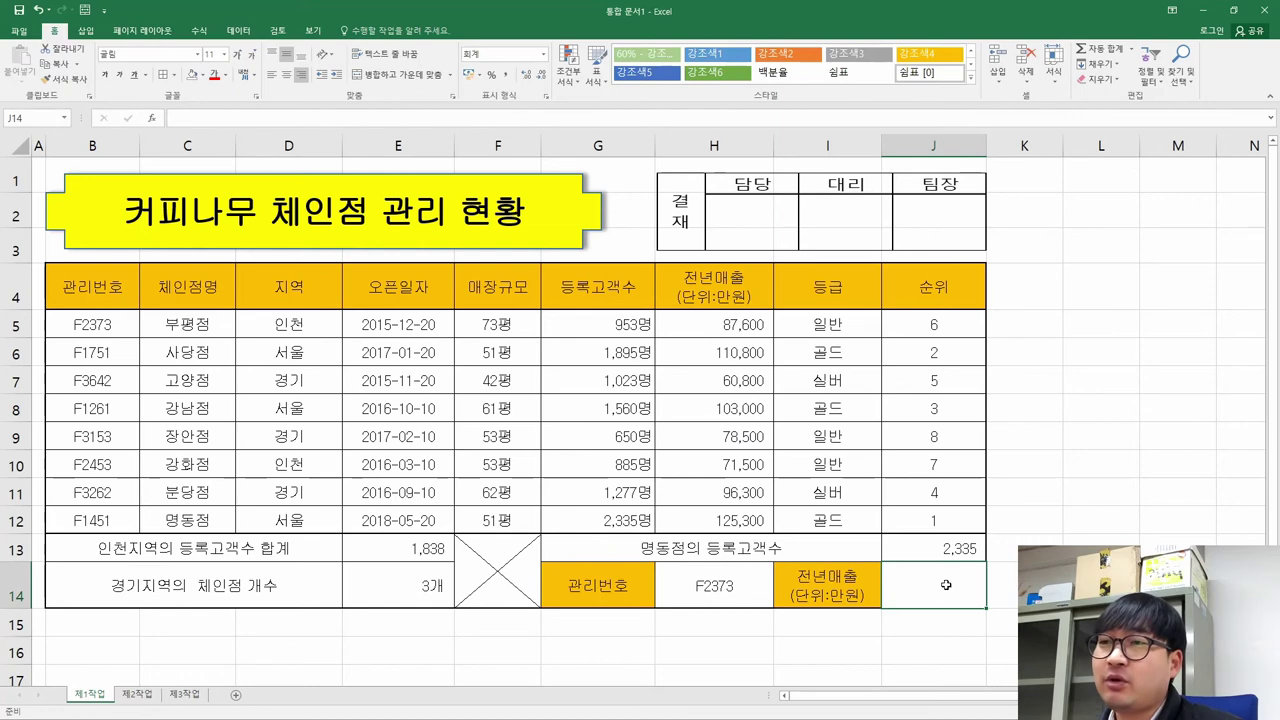
key(alt+Tab)
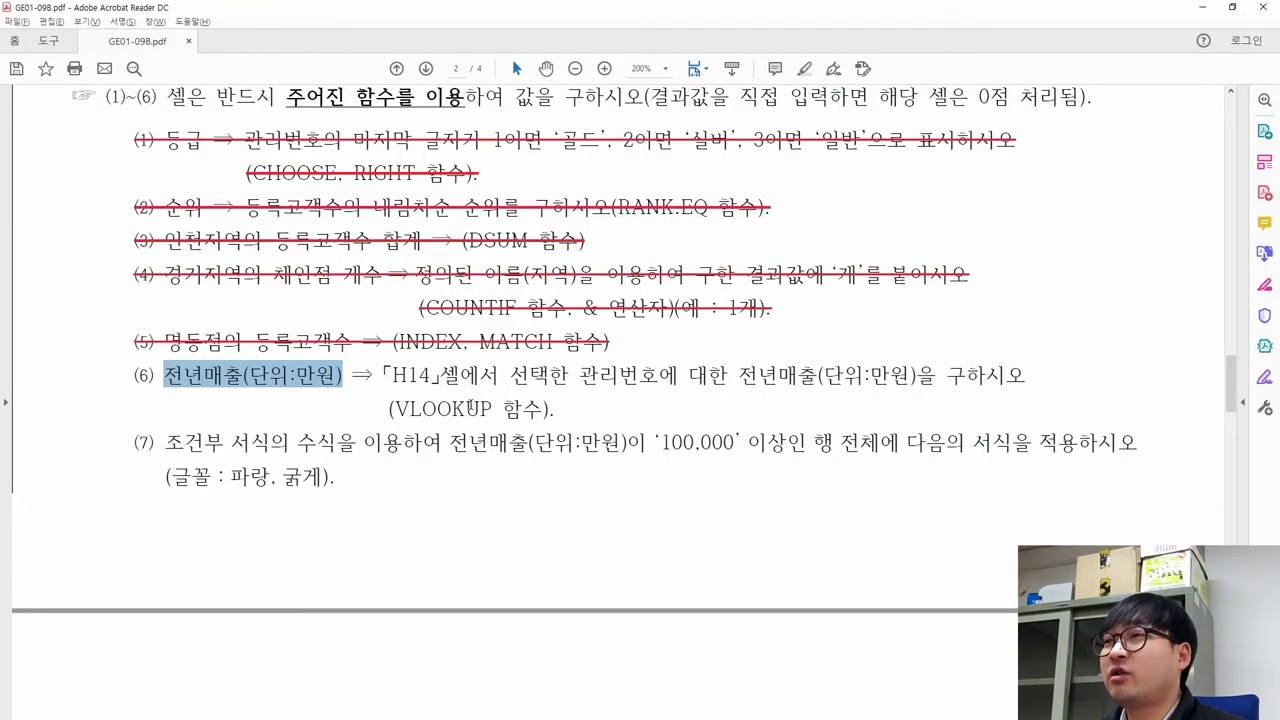
drag(382, 376, 1025, 377)
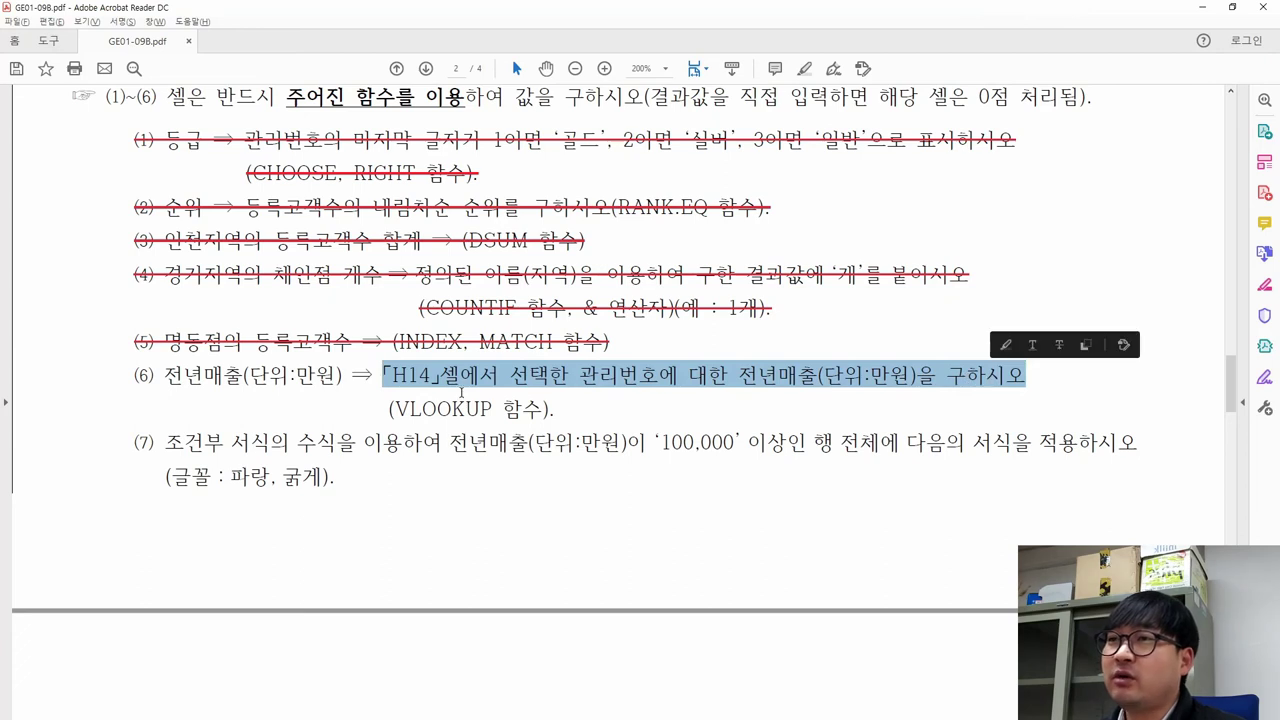
drag(396, 409, 492, 410)
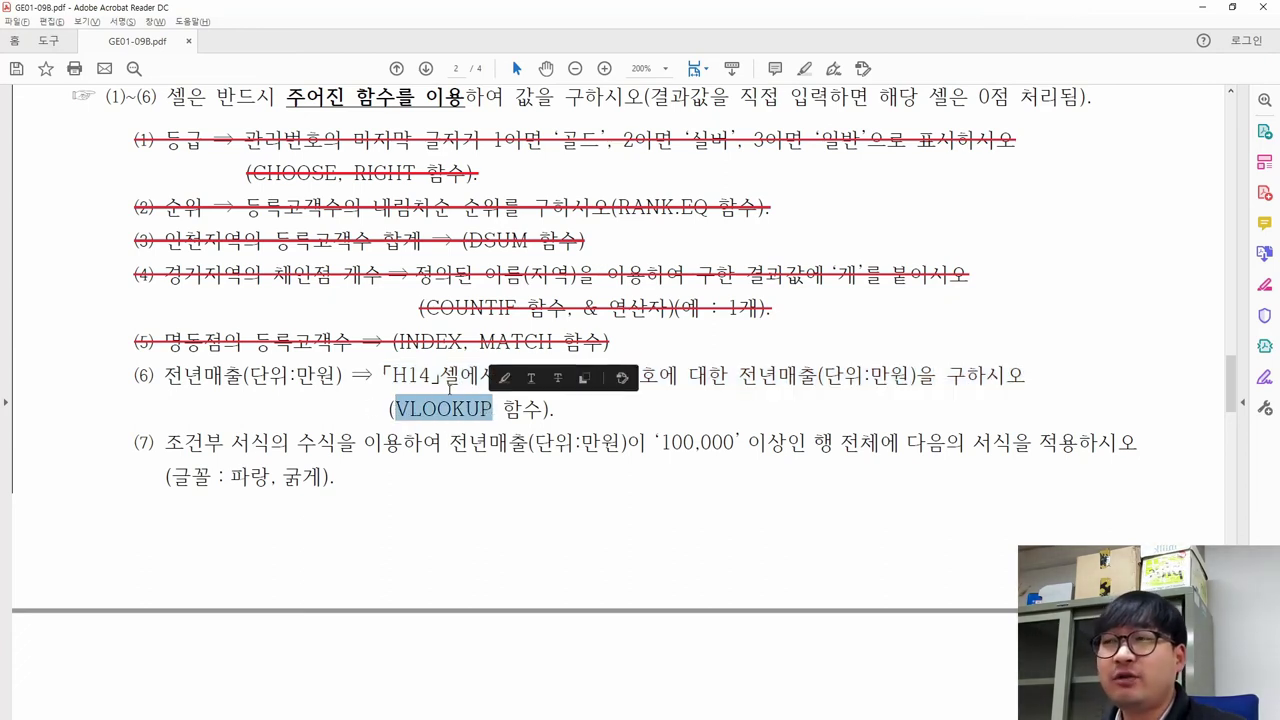
Switch to Excel and examine H14's list of management numbers against the source range B5:B12
key(alt+Tab)
click(927, 583)
click(928, 583)
click(732, 589)
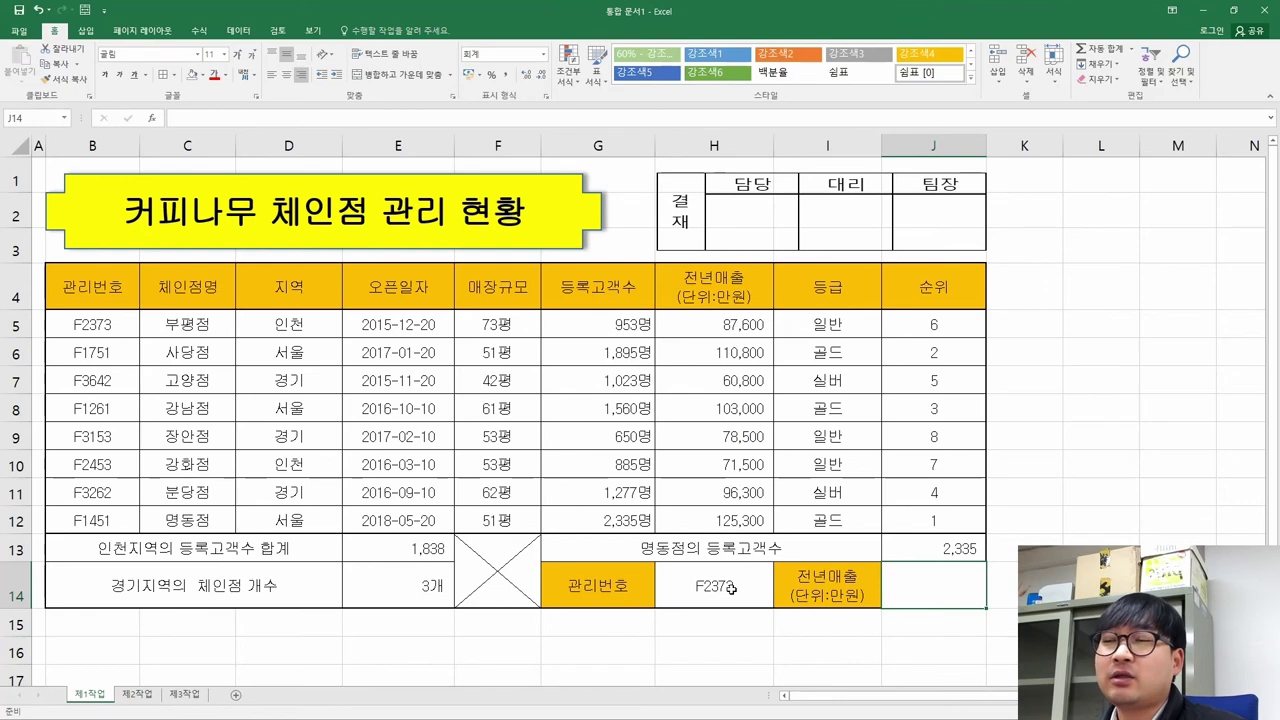
drag(92, 324, 98, 520)
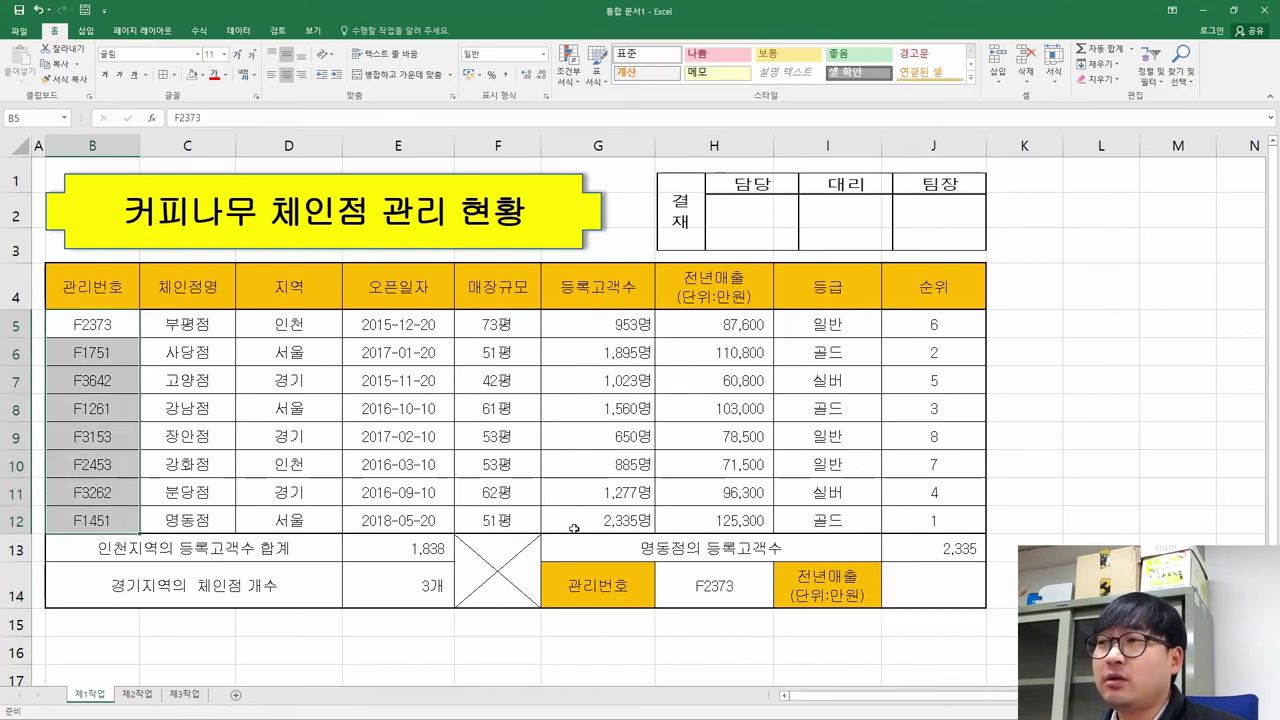
click(723, 592)
click(781, 605)
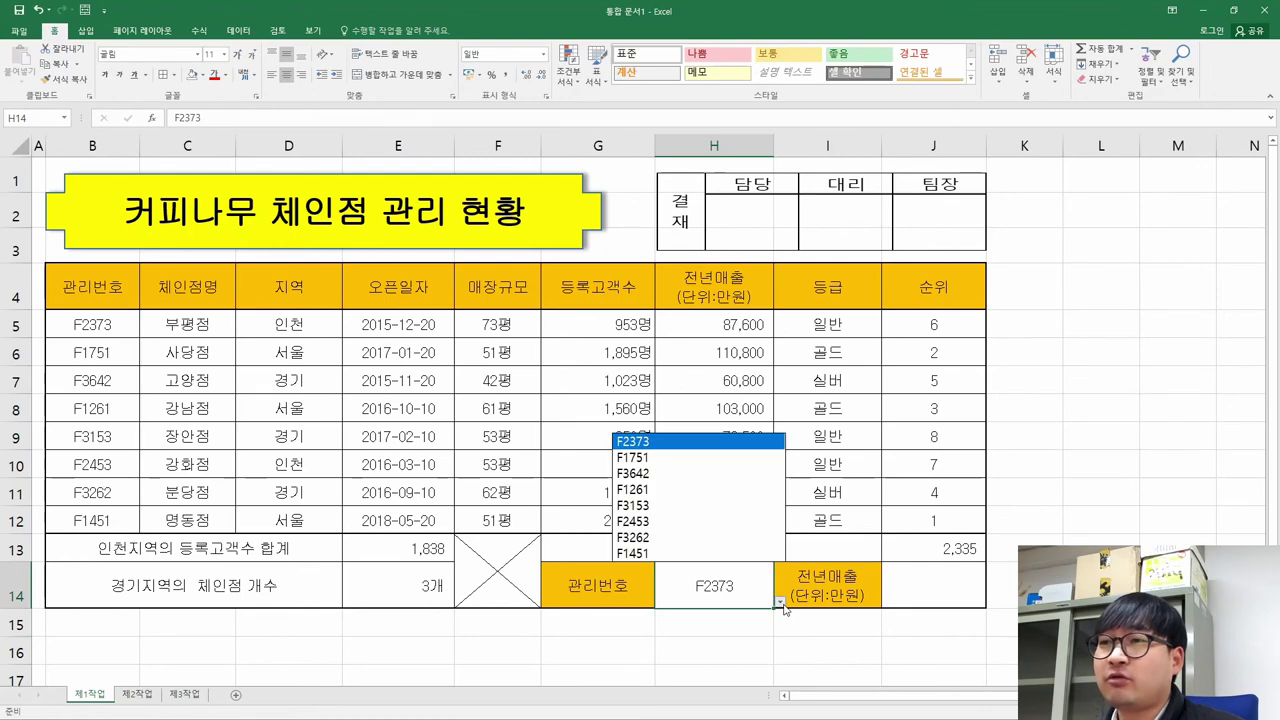
click(781, 605)
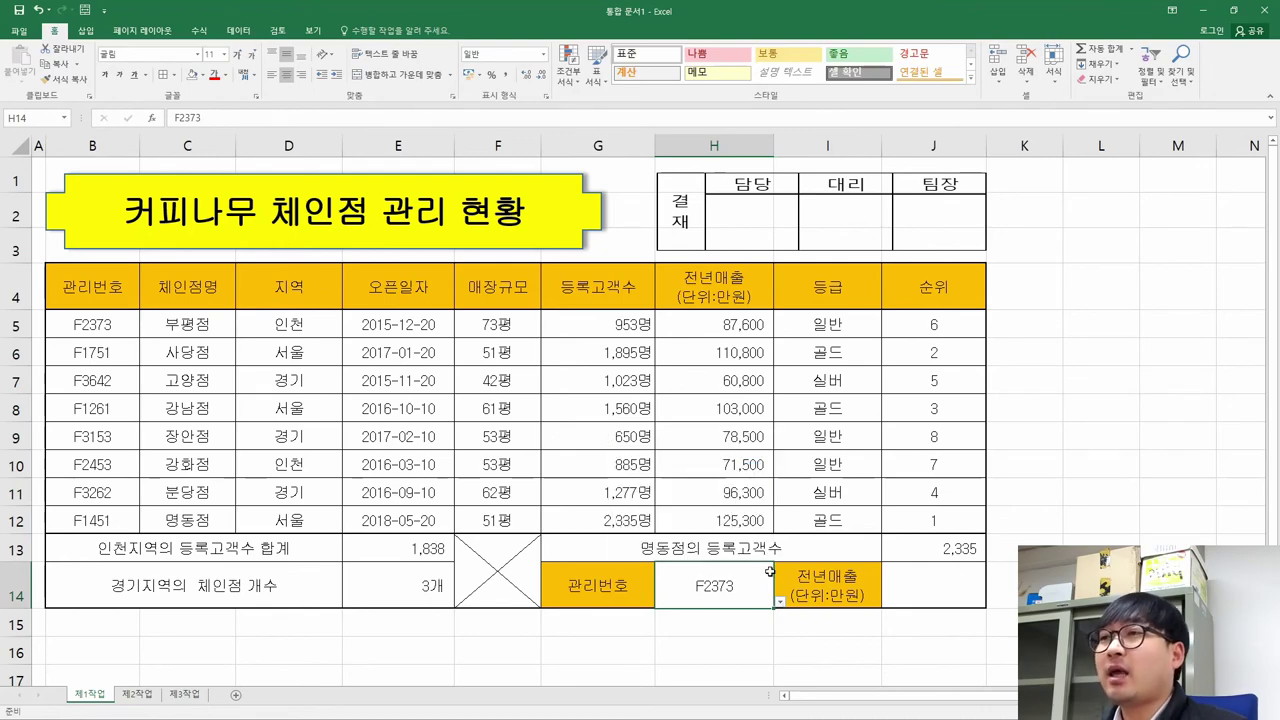
Review the data validation instruction for H14 in the exam PDF, returning to item (6)
key(alt+Tab)
scroll(427, 500, up, 5)
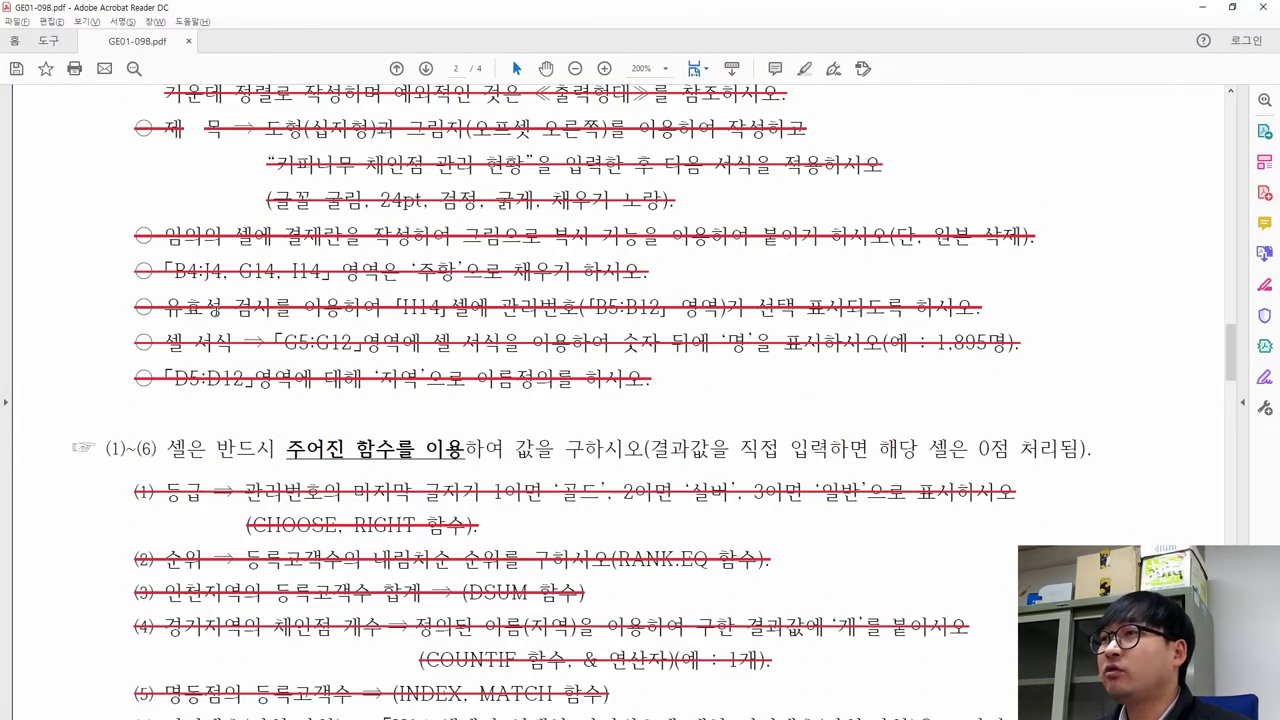
key(alt+Tab)
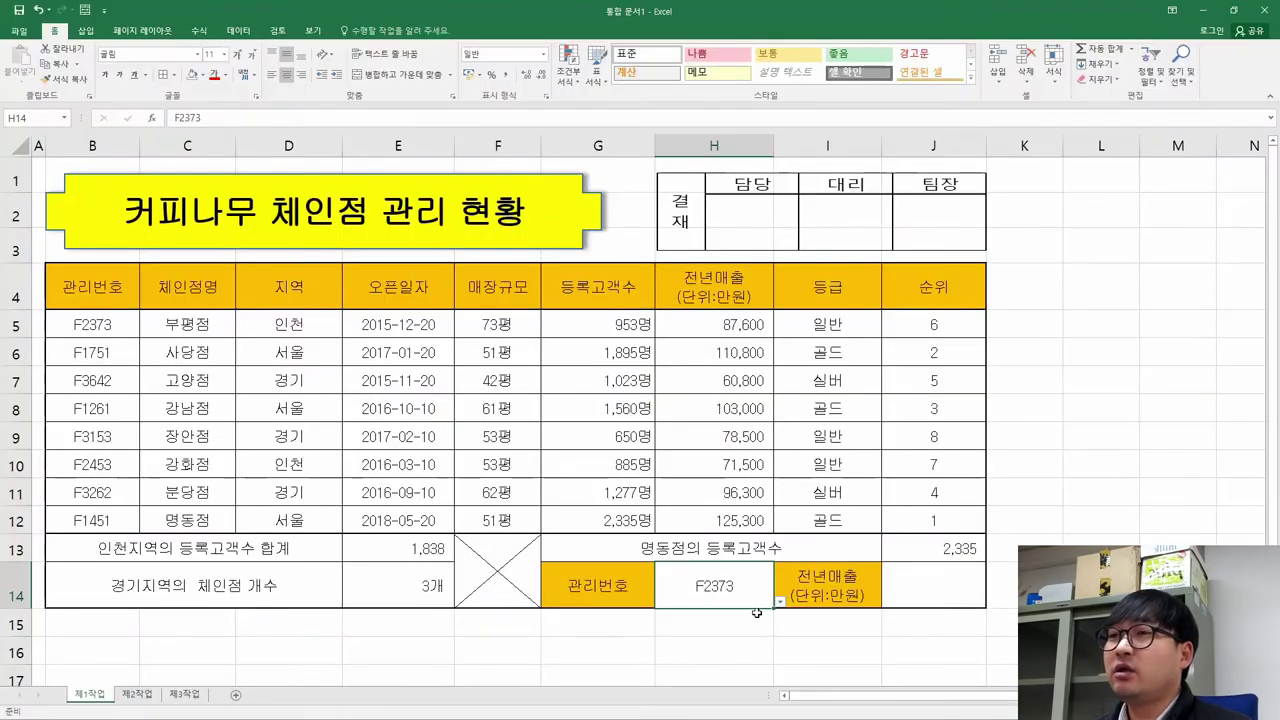
key(alt+Tab)
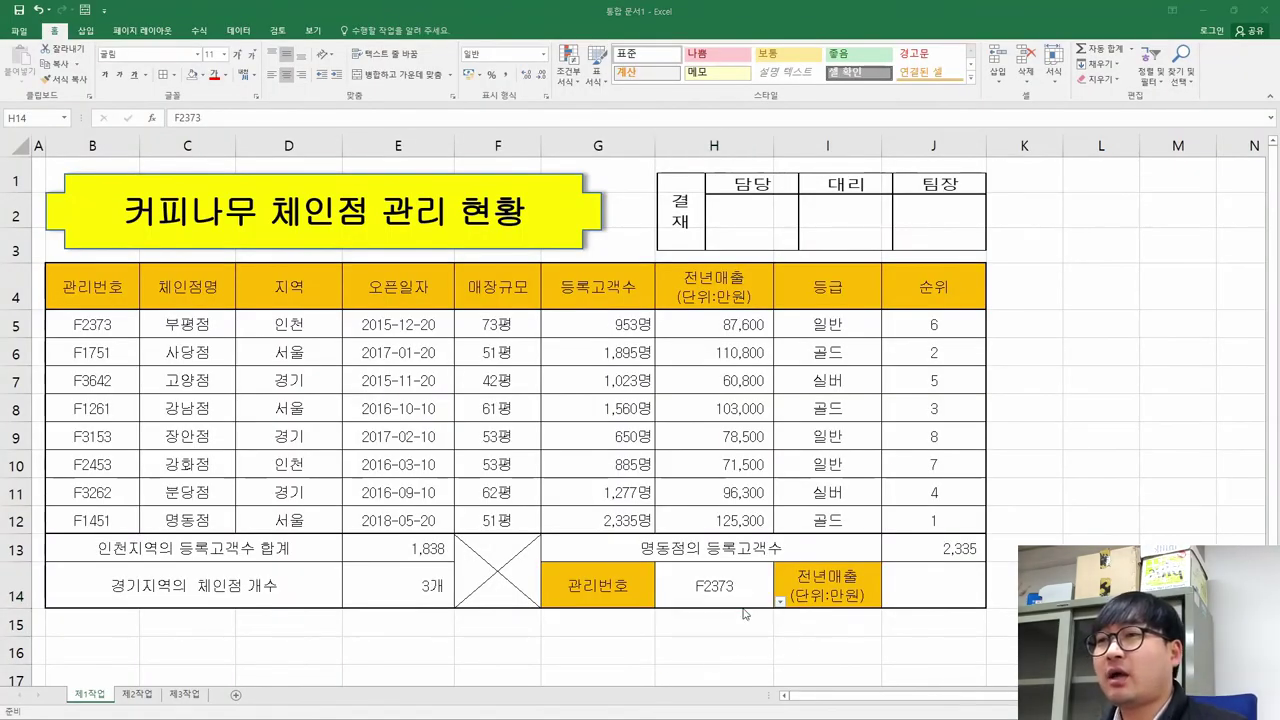
scroll(506, 374, down, 3)
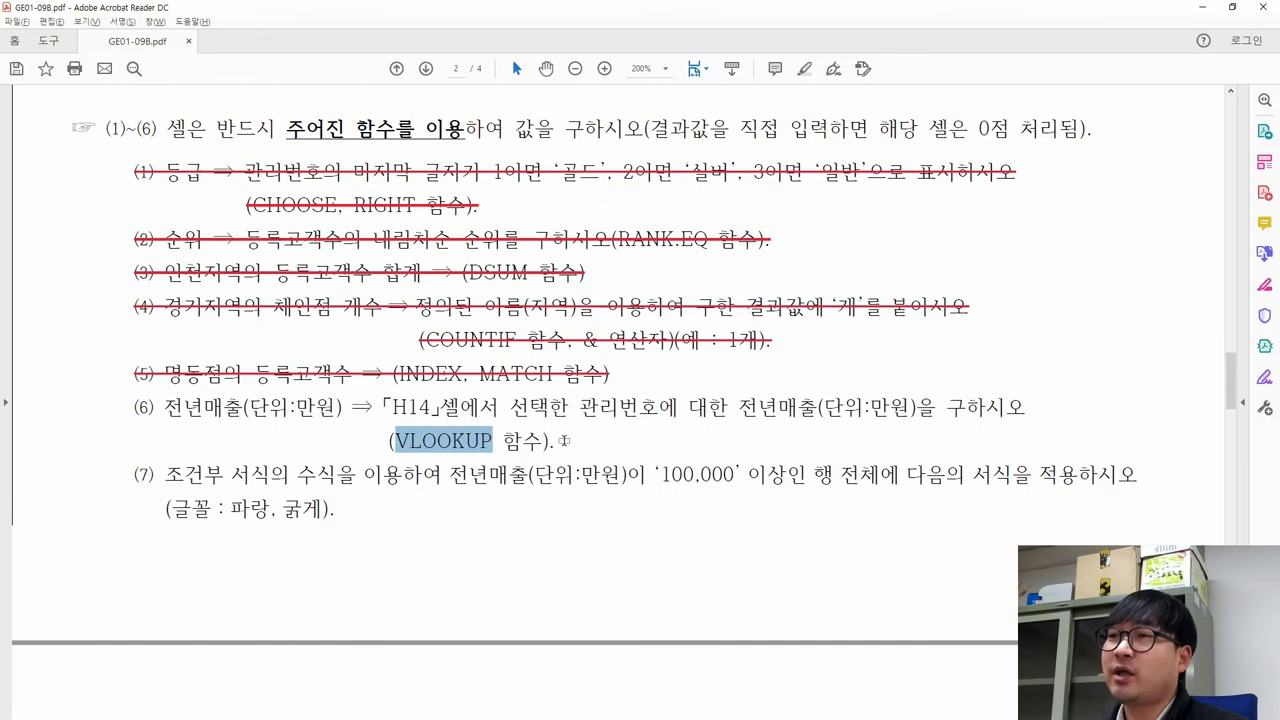
Switch back to Excel and trace how H14's management number in B5 relates to the previous-year sales in H5
key(alt+Tab)
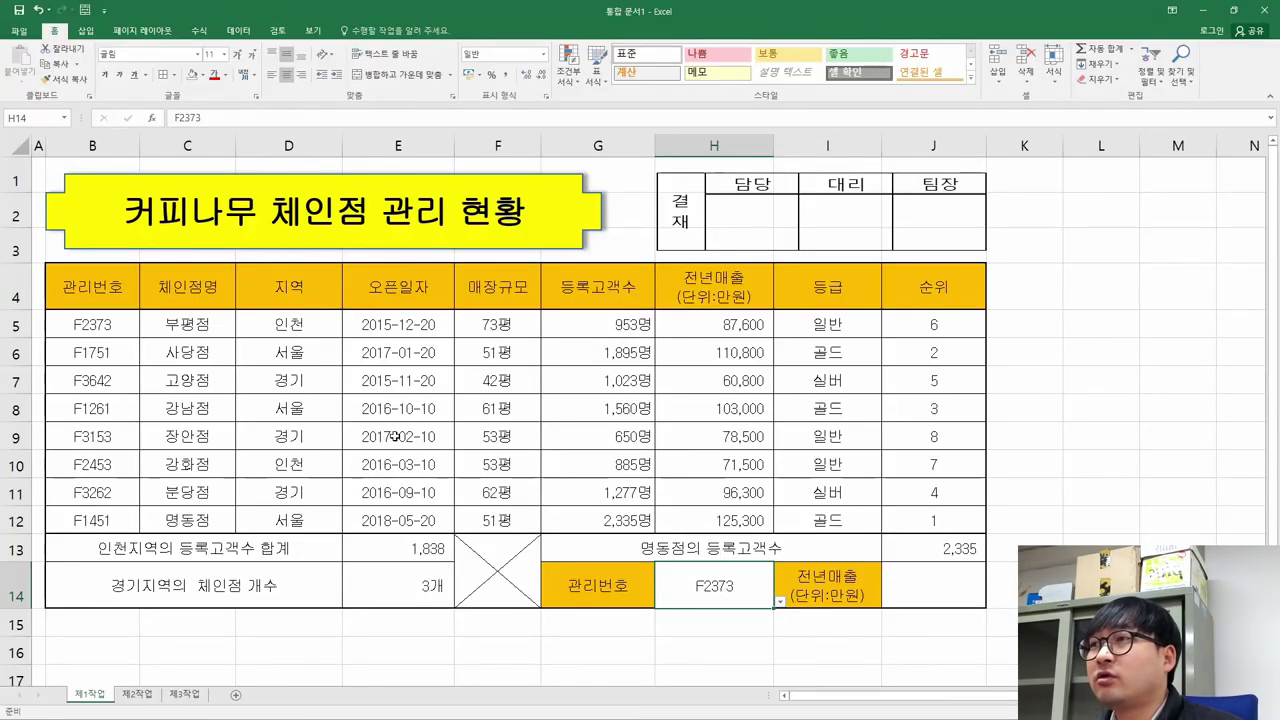
click(699, 323)
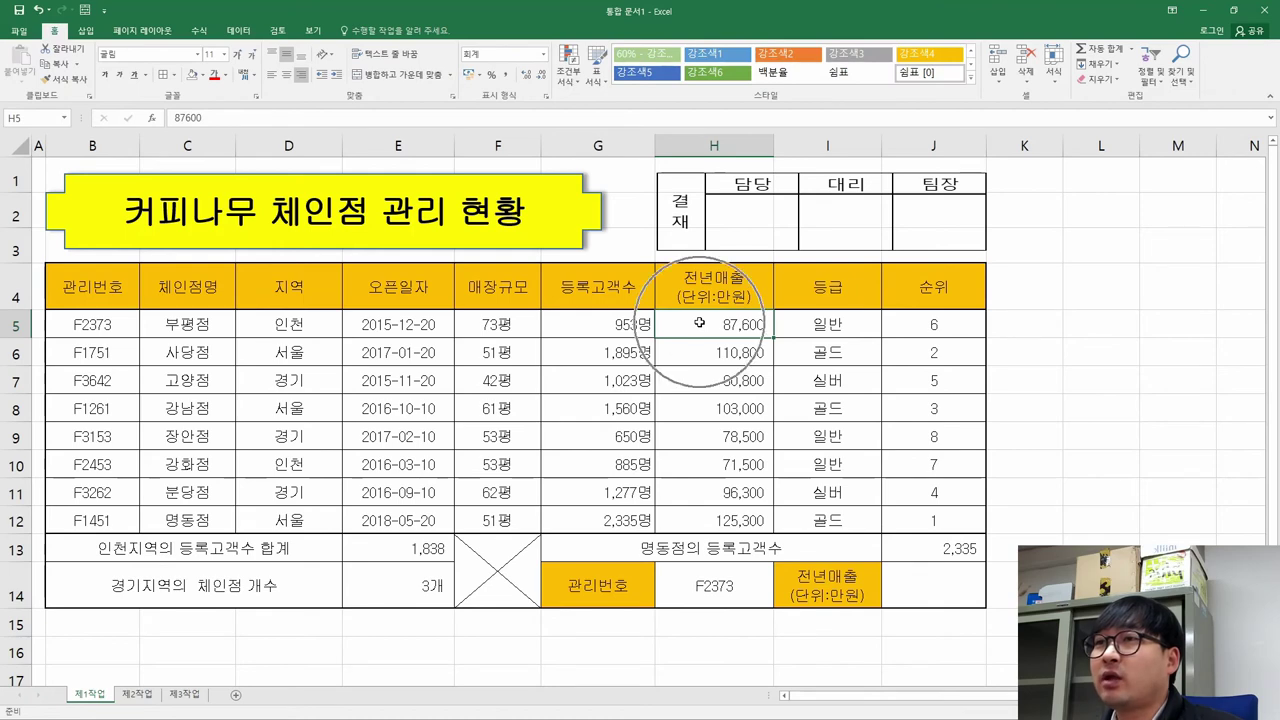
click(97, 324)
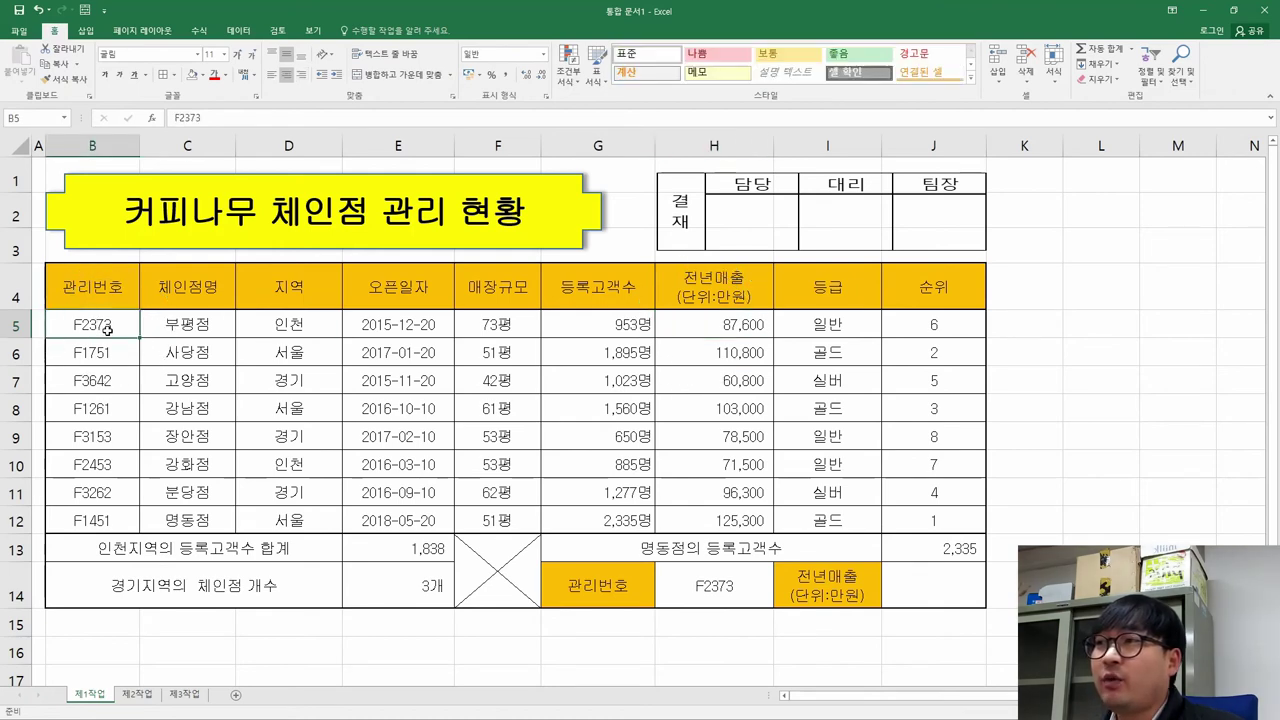
click(730, 323)
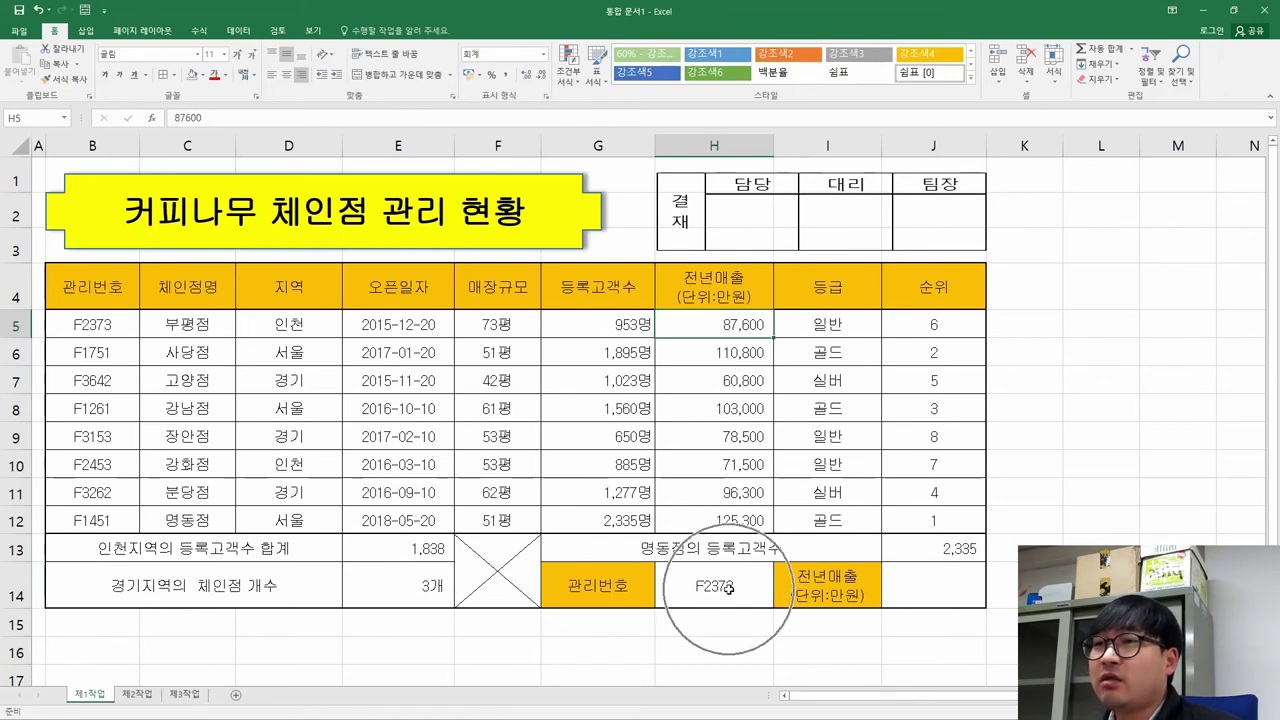
click(933, 585)
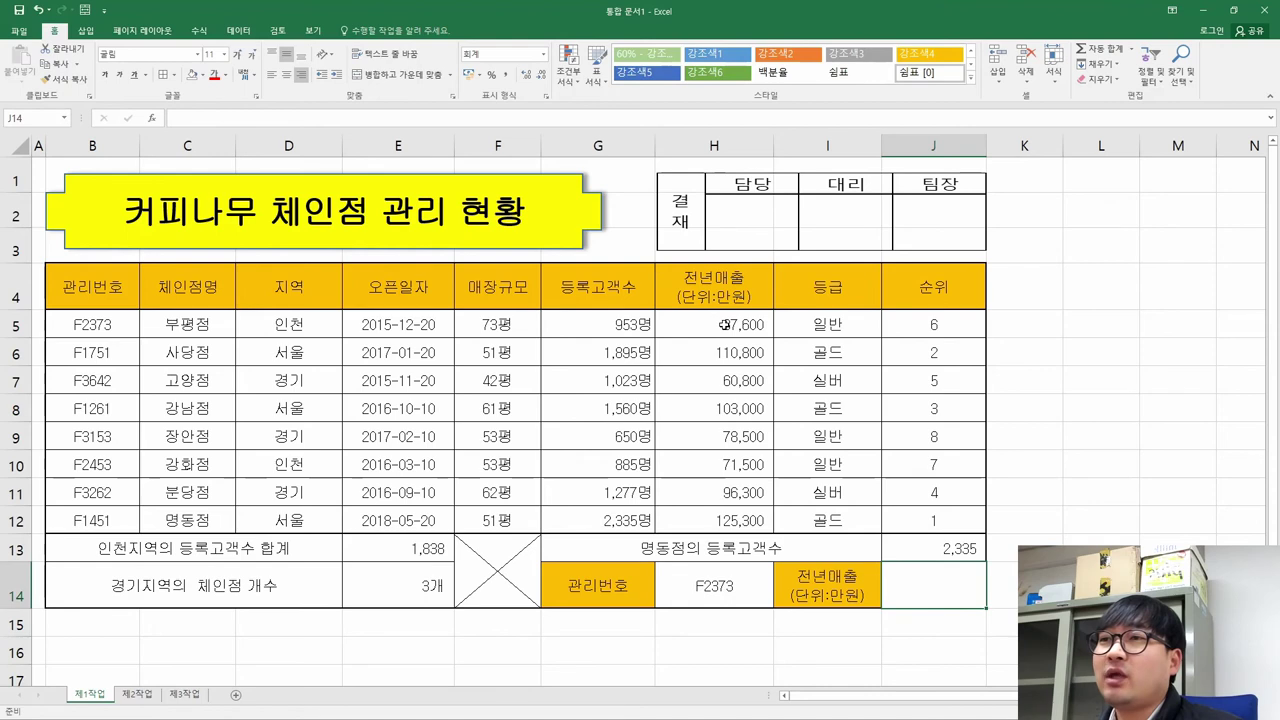
Try F1751 in H14's management-number list, locate it in column B, and set H14 back to F2373
click(710, 586)
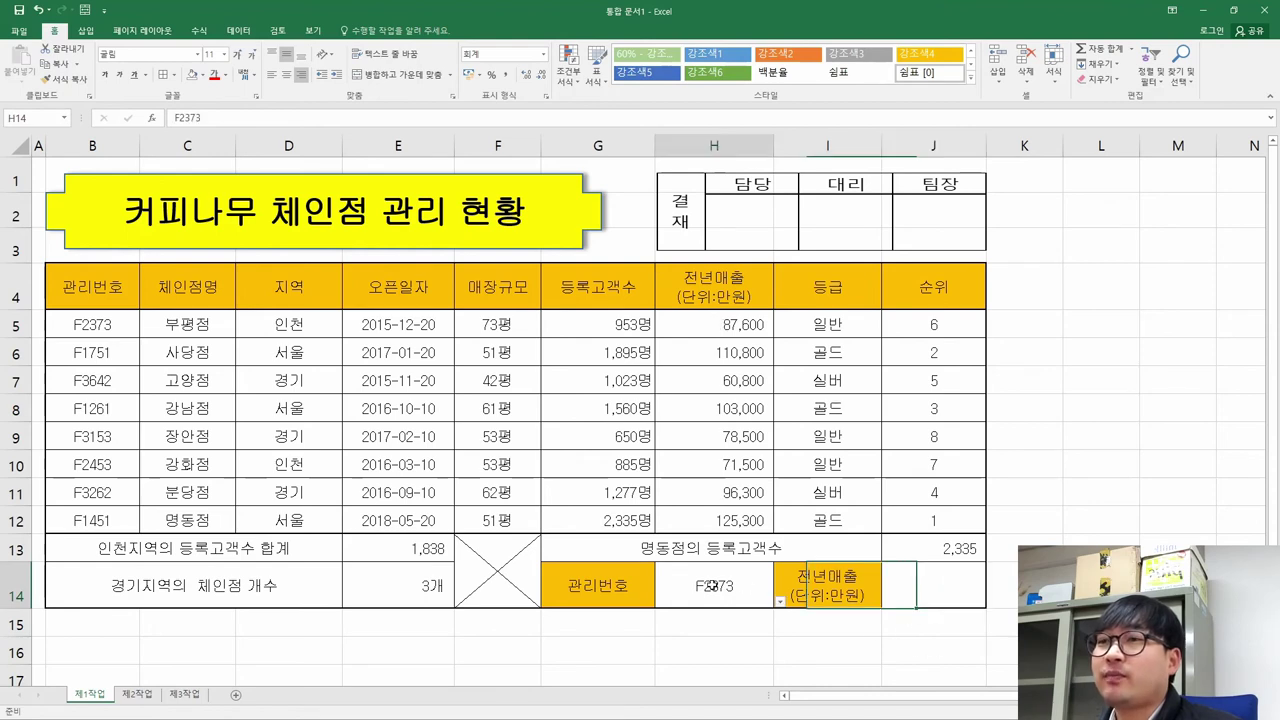
click(779, 601)
click(657, 459)
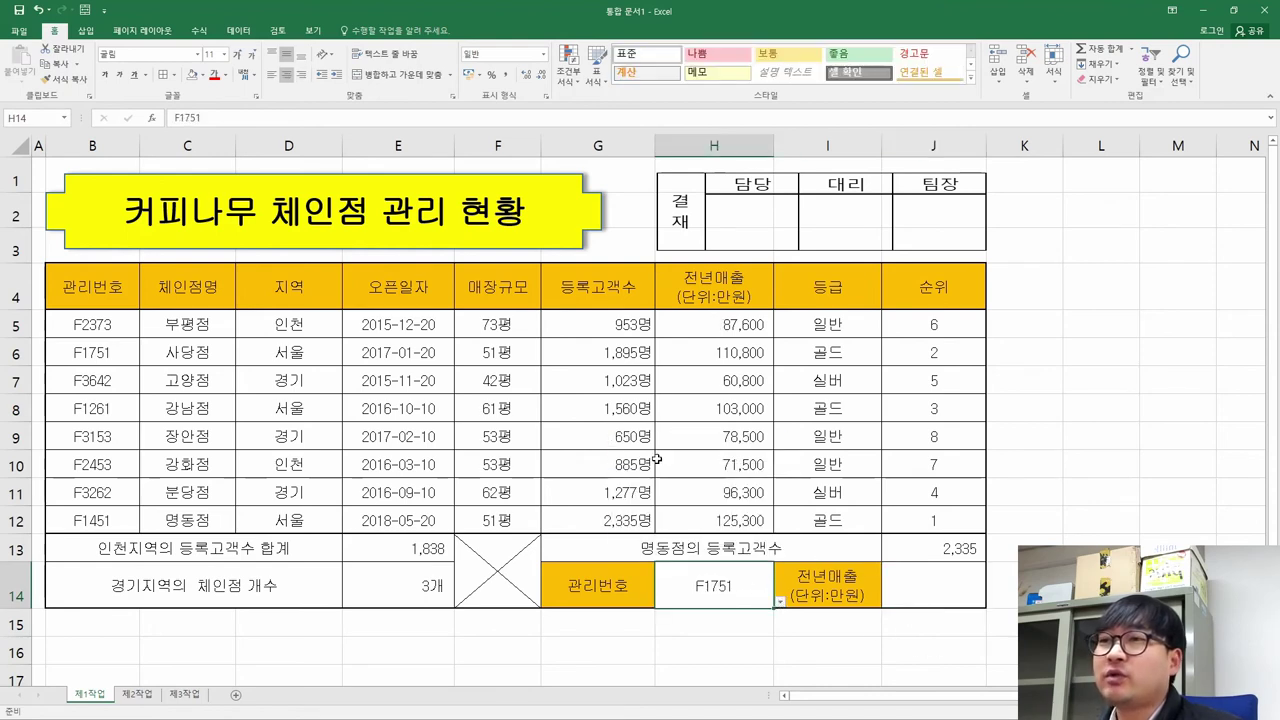
click(93, 352)
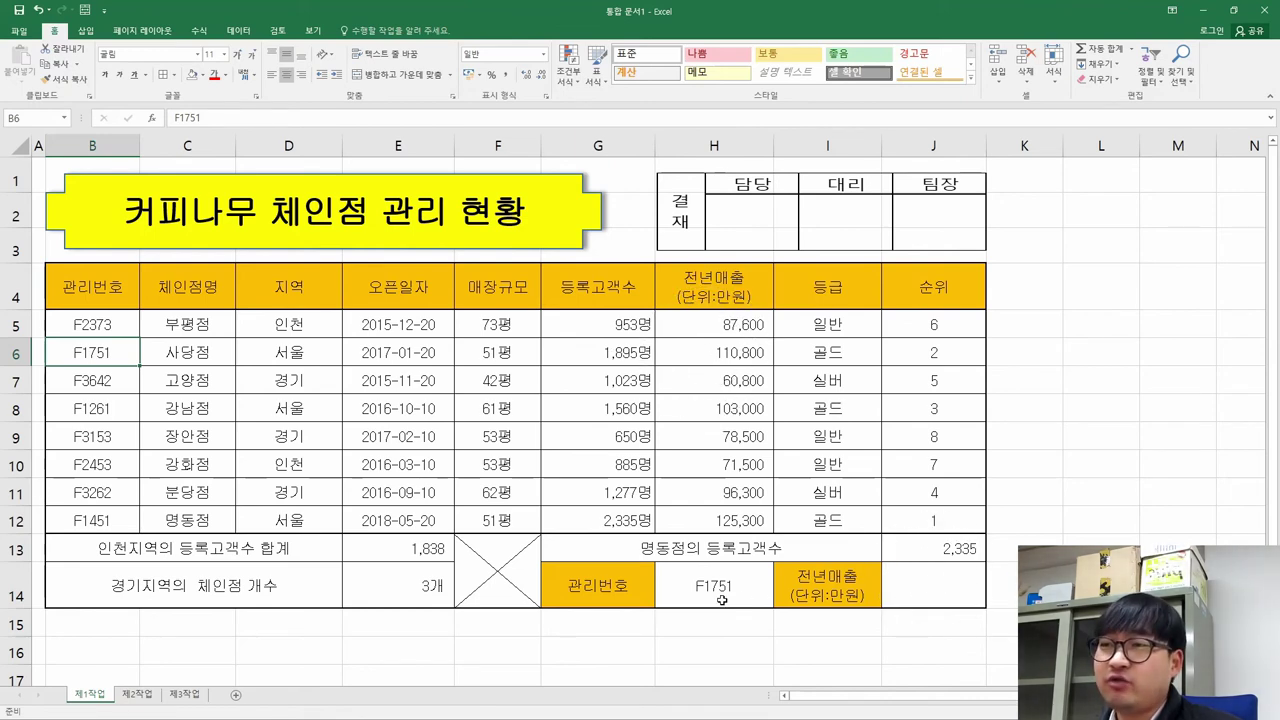
click(776, 597)
click(768, 597)
click(779, 601)
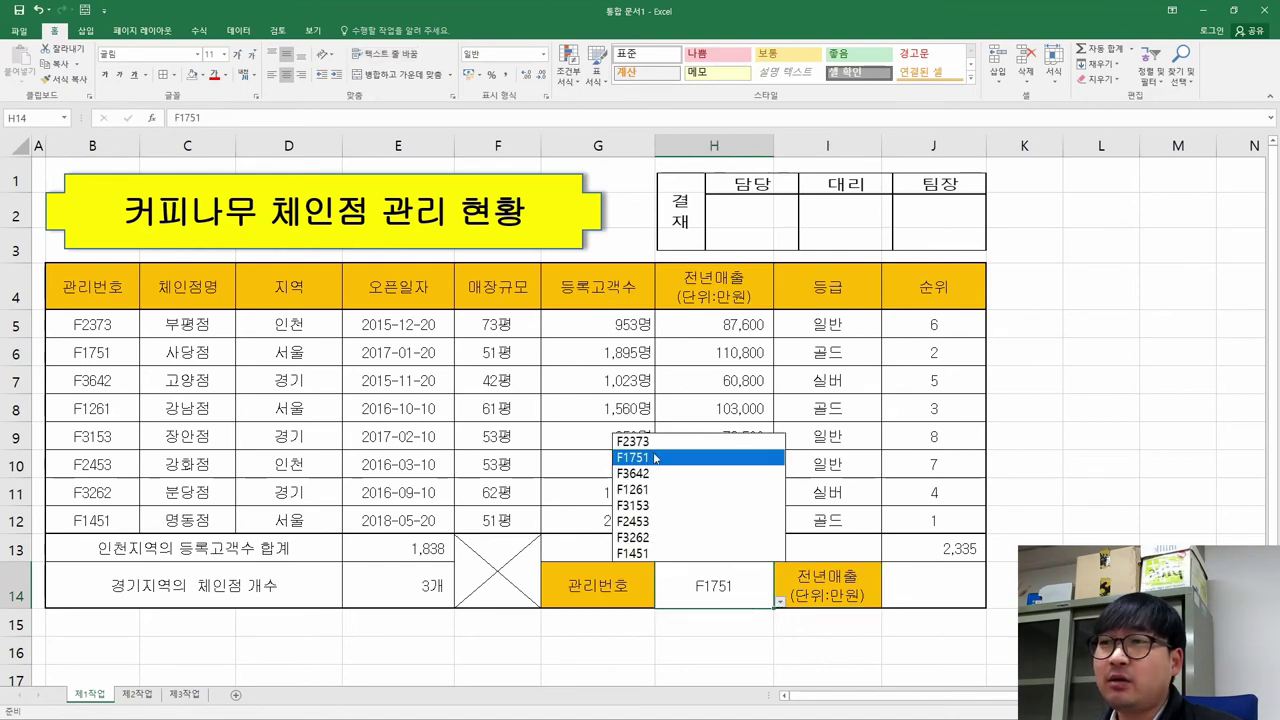
click(662, 447)
Start a VLOOKUP function in J14 and open its argument dialog, moved clear of the previous-year sales column
click(930, 594)
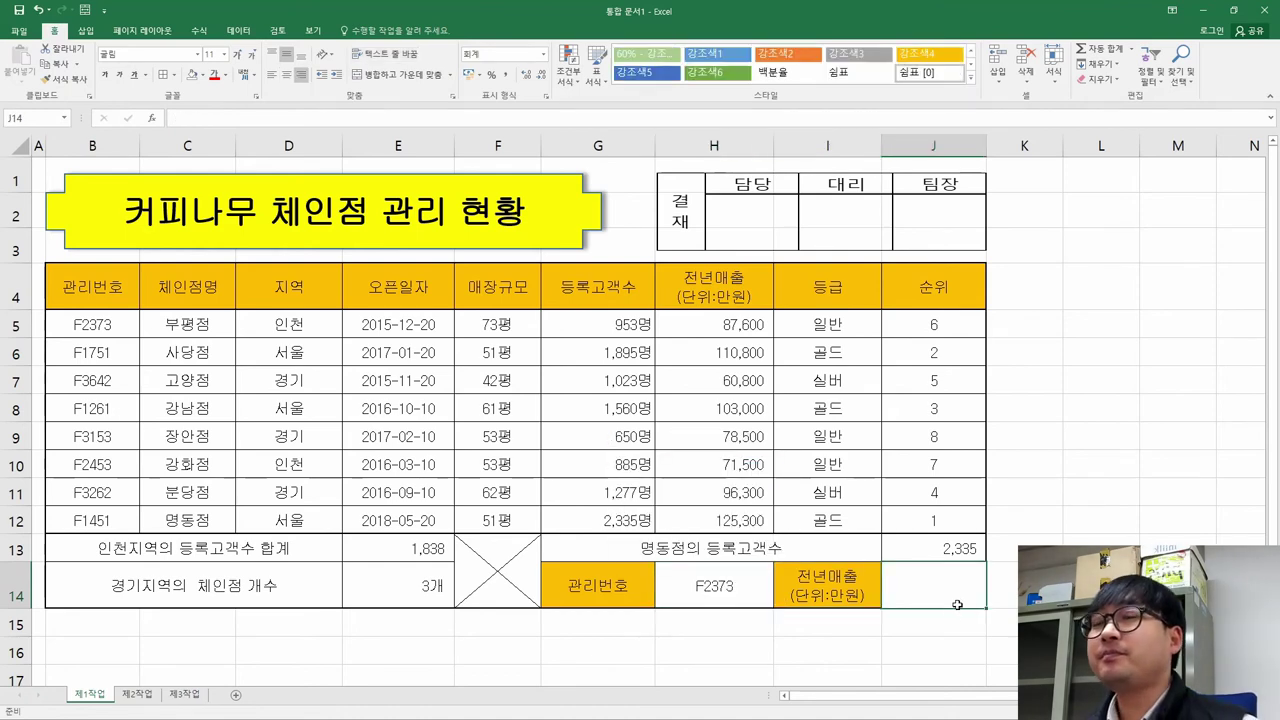
text(=ㅍ)
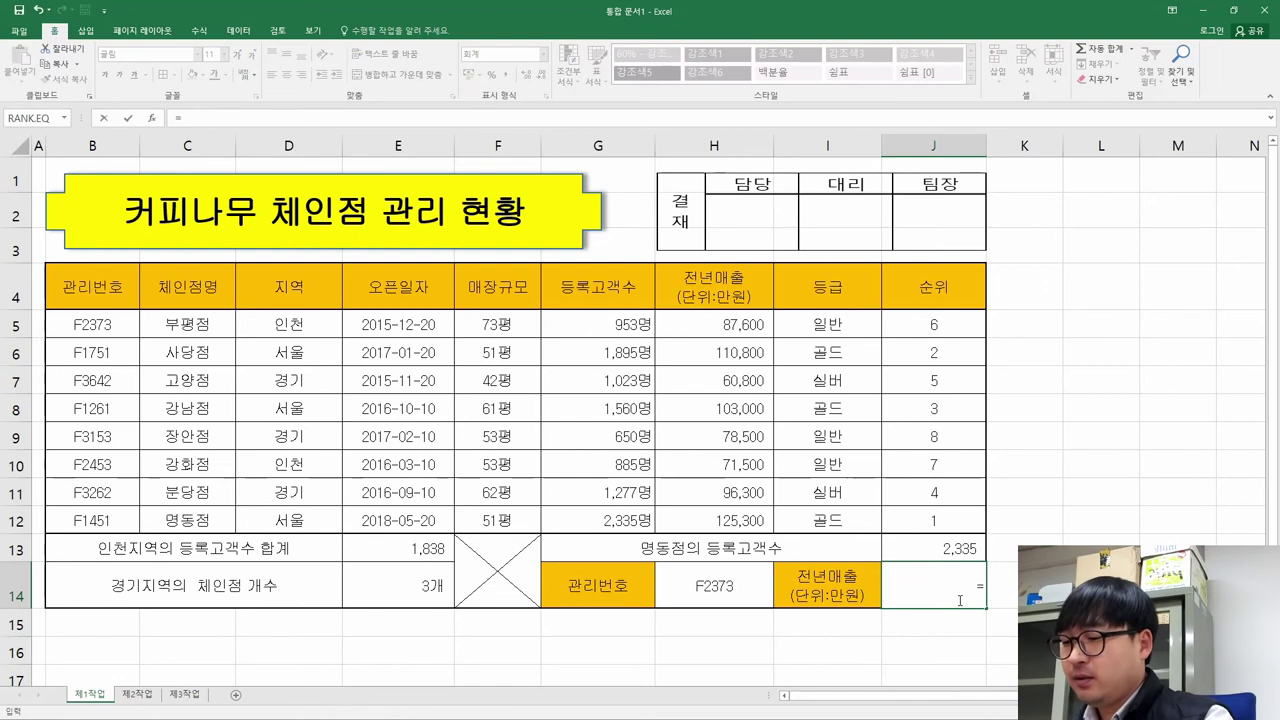
key(BackSpace)
text(vl)
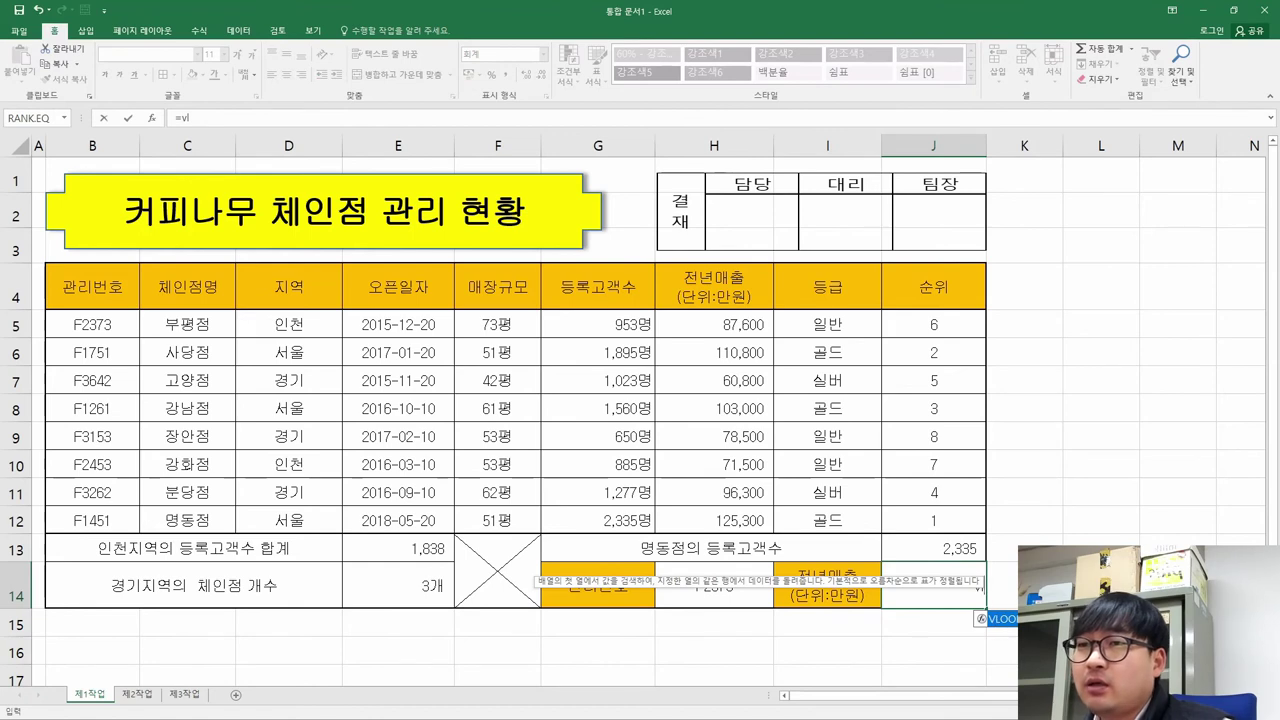
key(Tab)
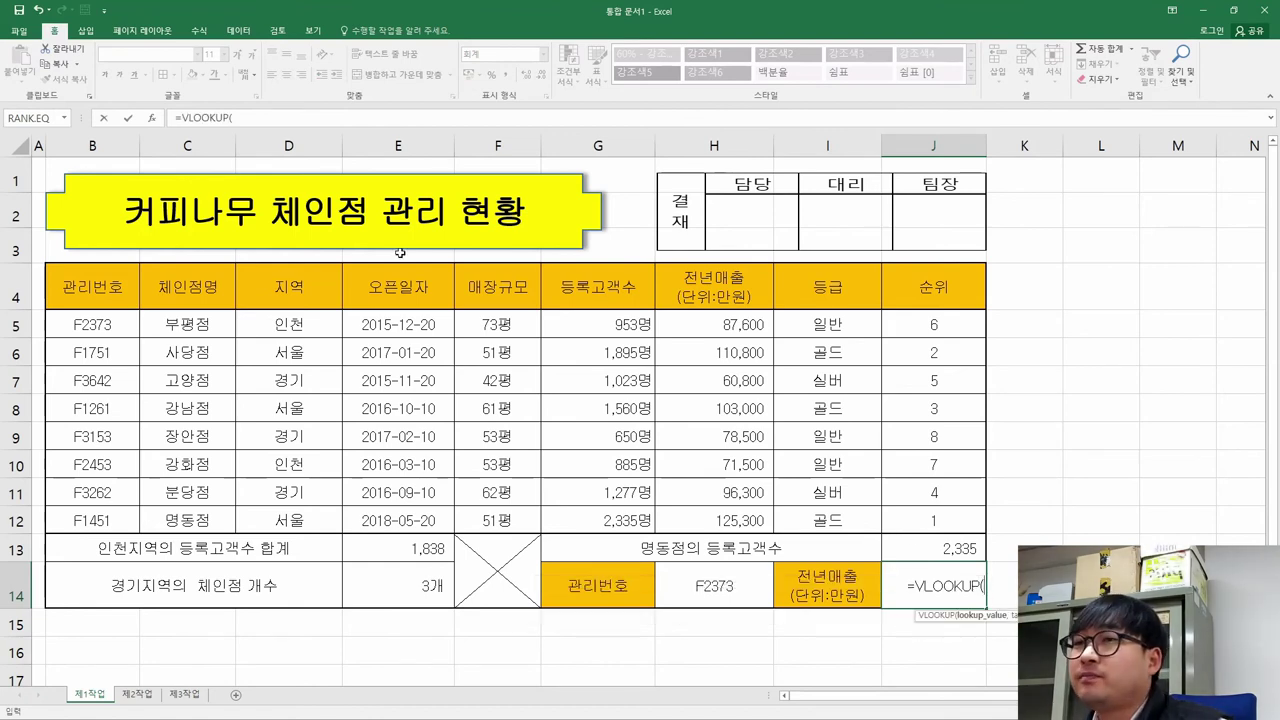
click(152, 118)
drag(863, 244, 436, 293)
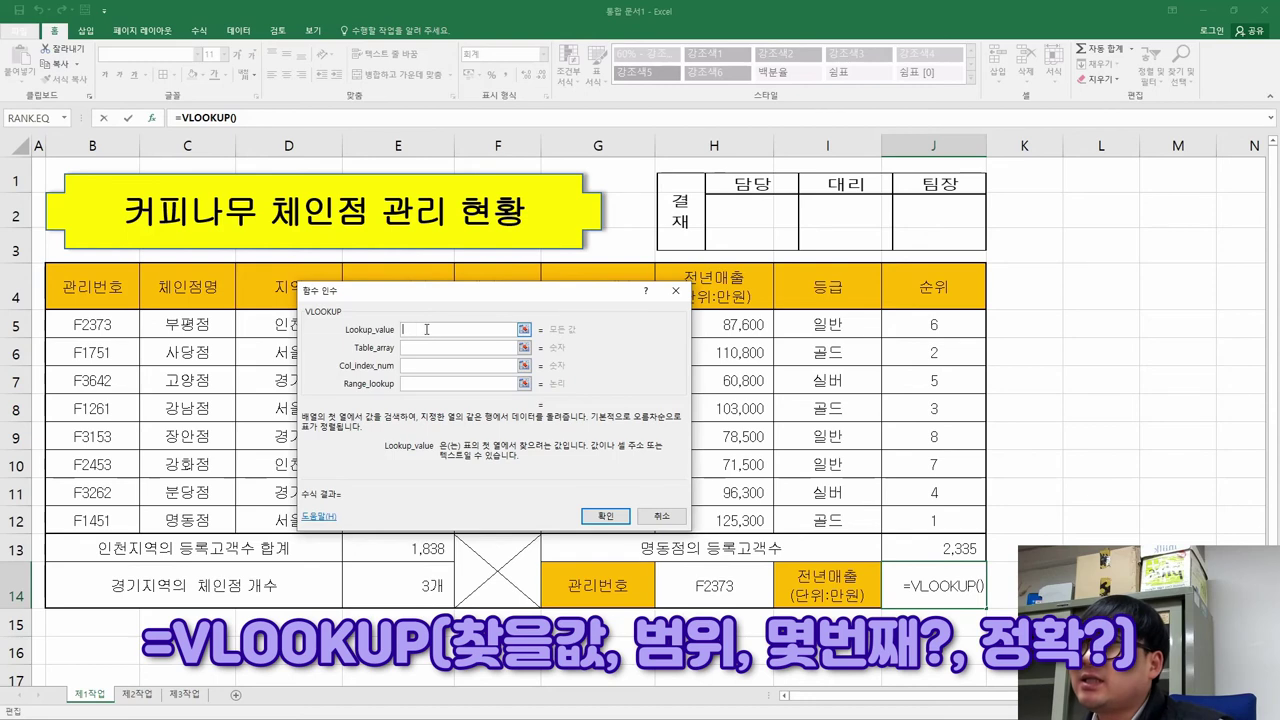
Set VLOOKUP's lookup value to H14 and its table array to B5:H12, moving the argument dialog clear of the first data row
click(727, 591)
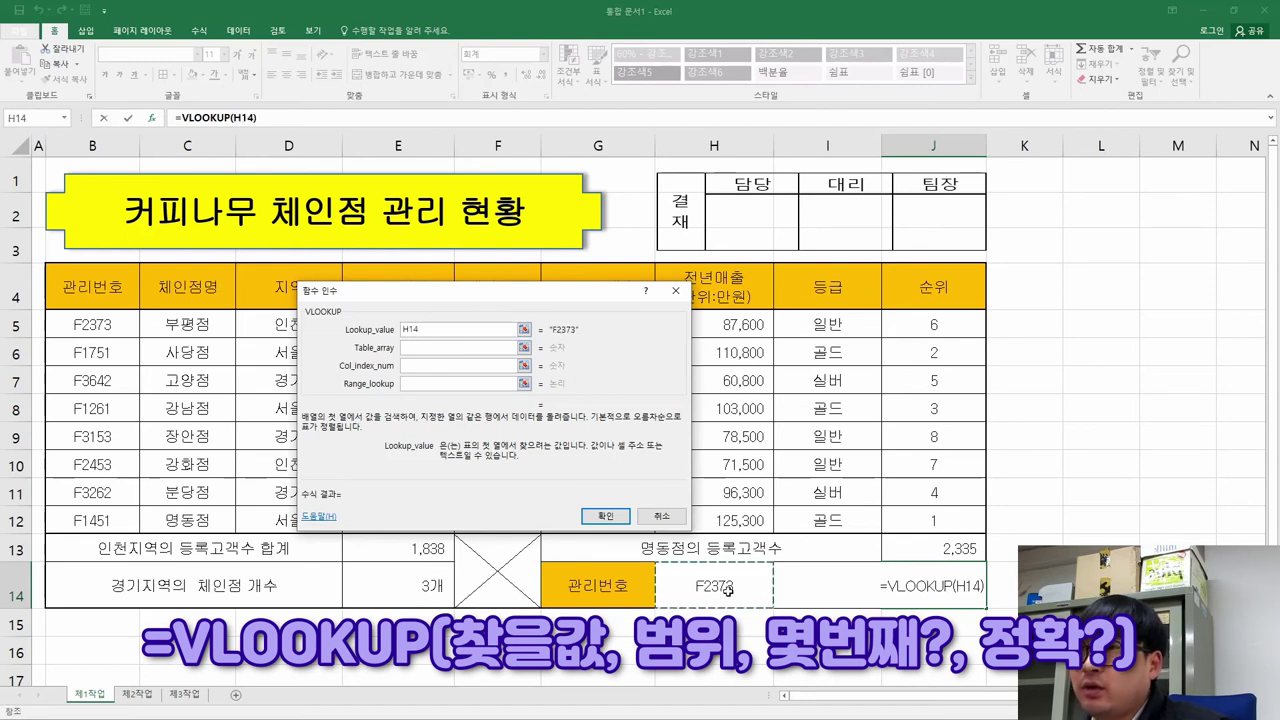
click(420, 347)
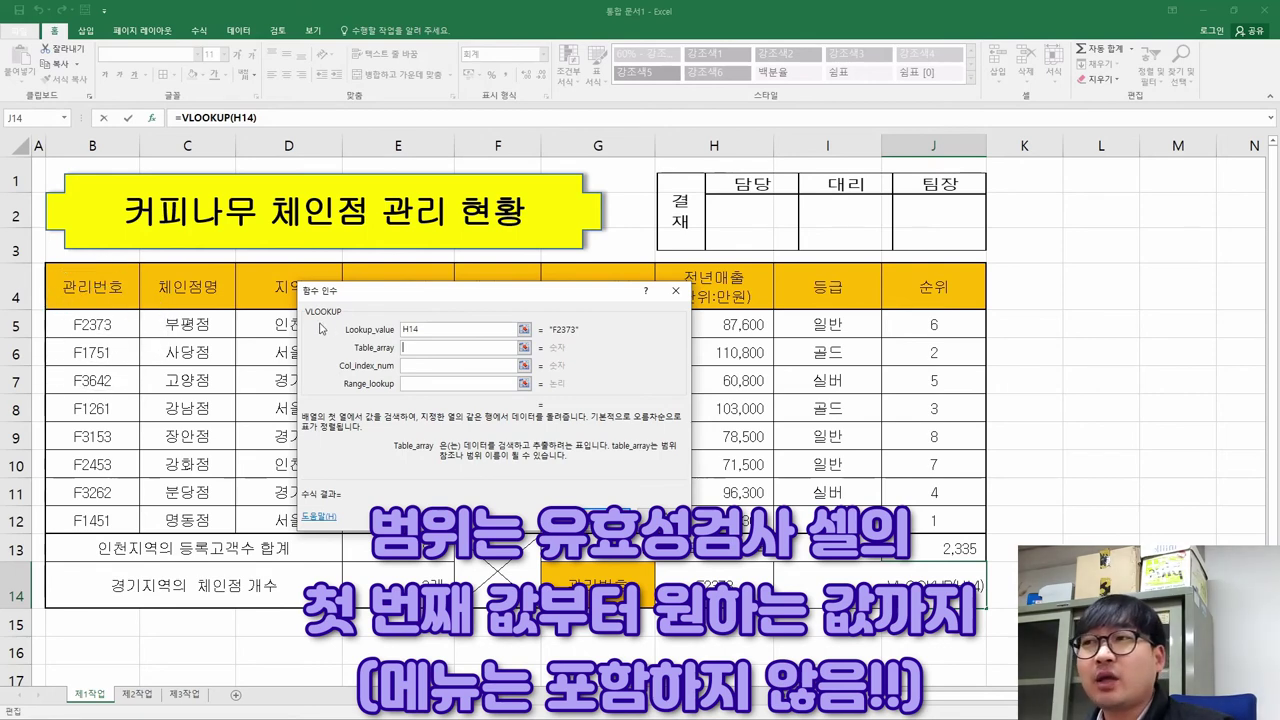
drag(422, 302, 397, 377)
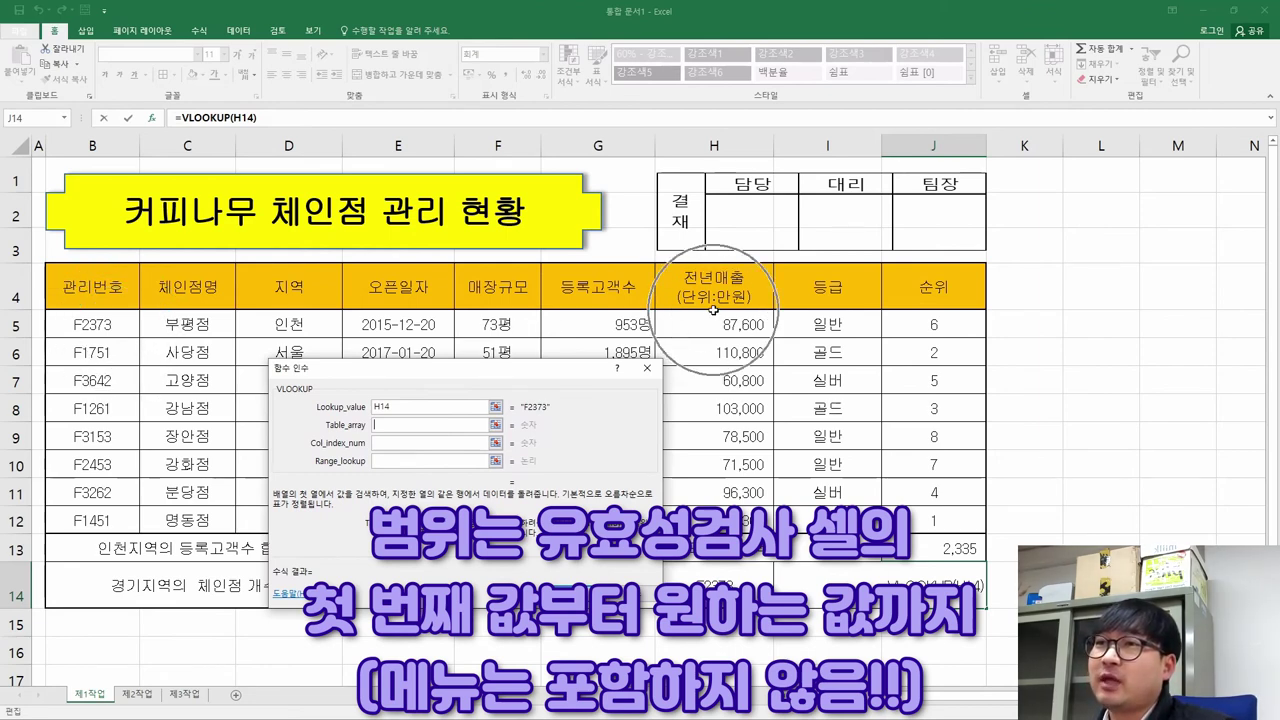
click(380, 423)
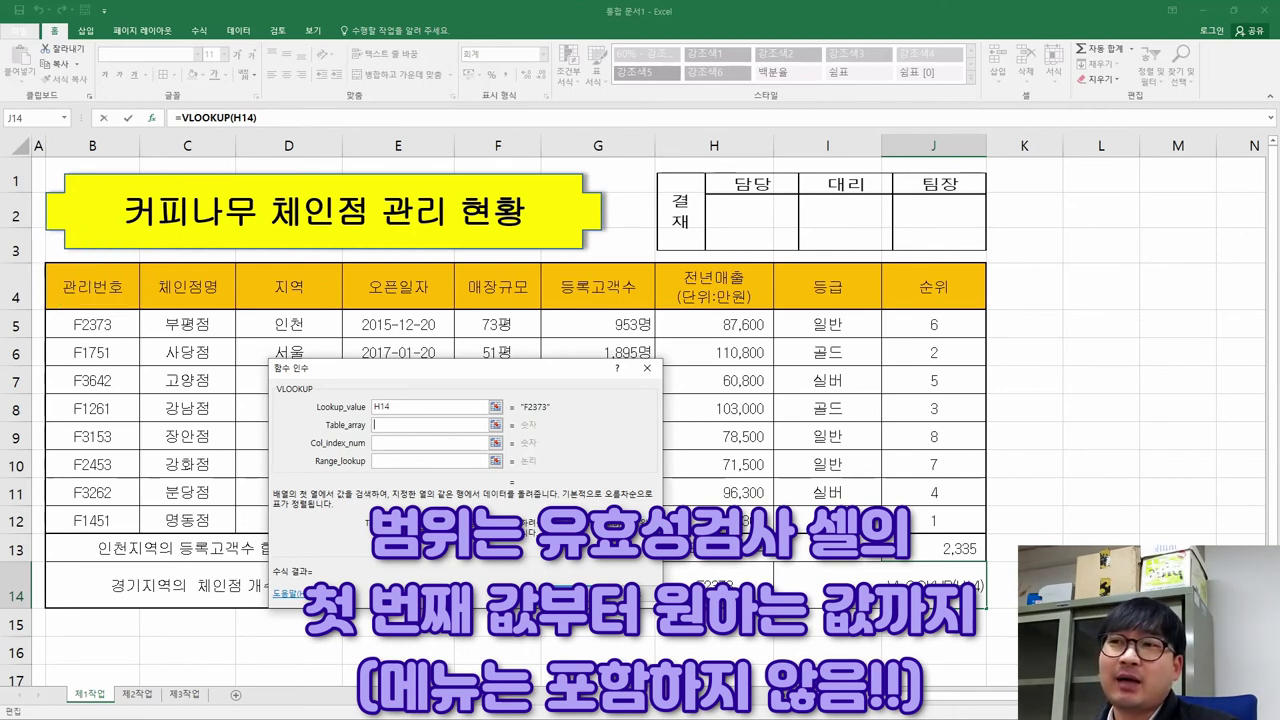
drag(90, 323, 705, 520)
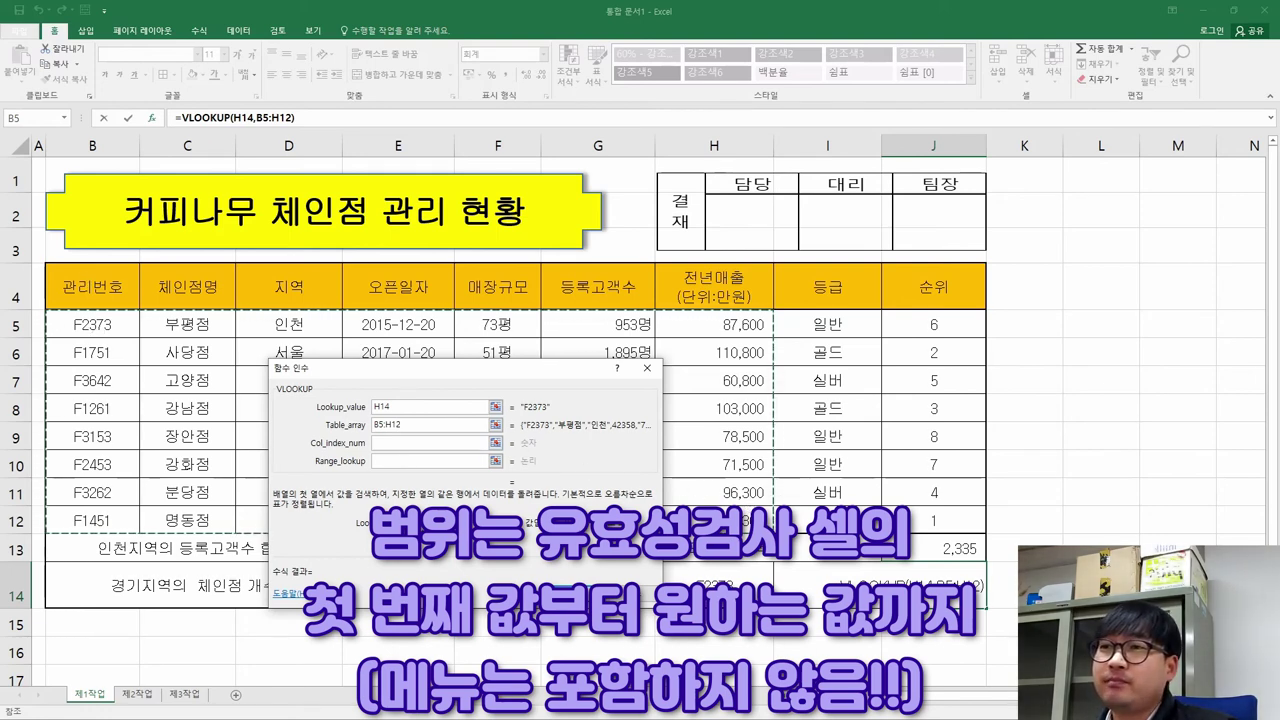
key(Tab)
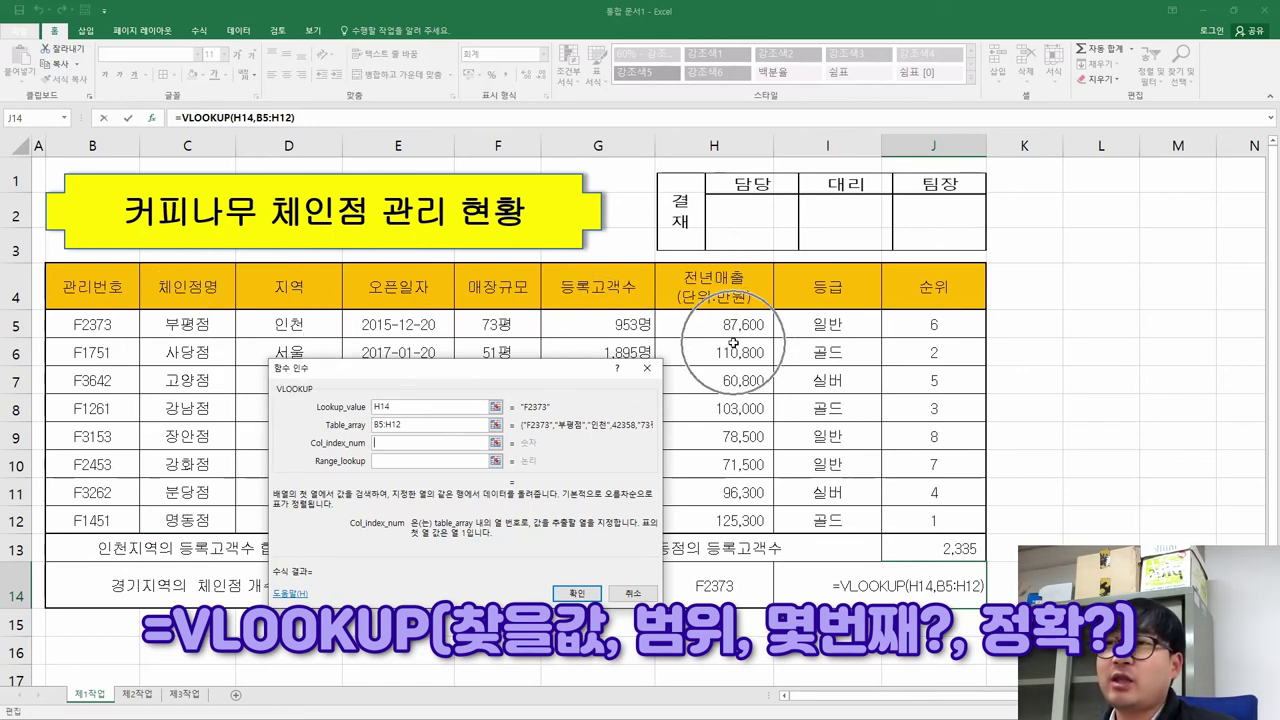
Set the VLOOKUP column index to 7 with an exact match of false, and enter the formula in J14
text(7)
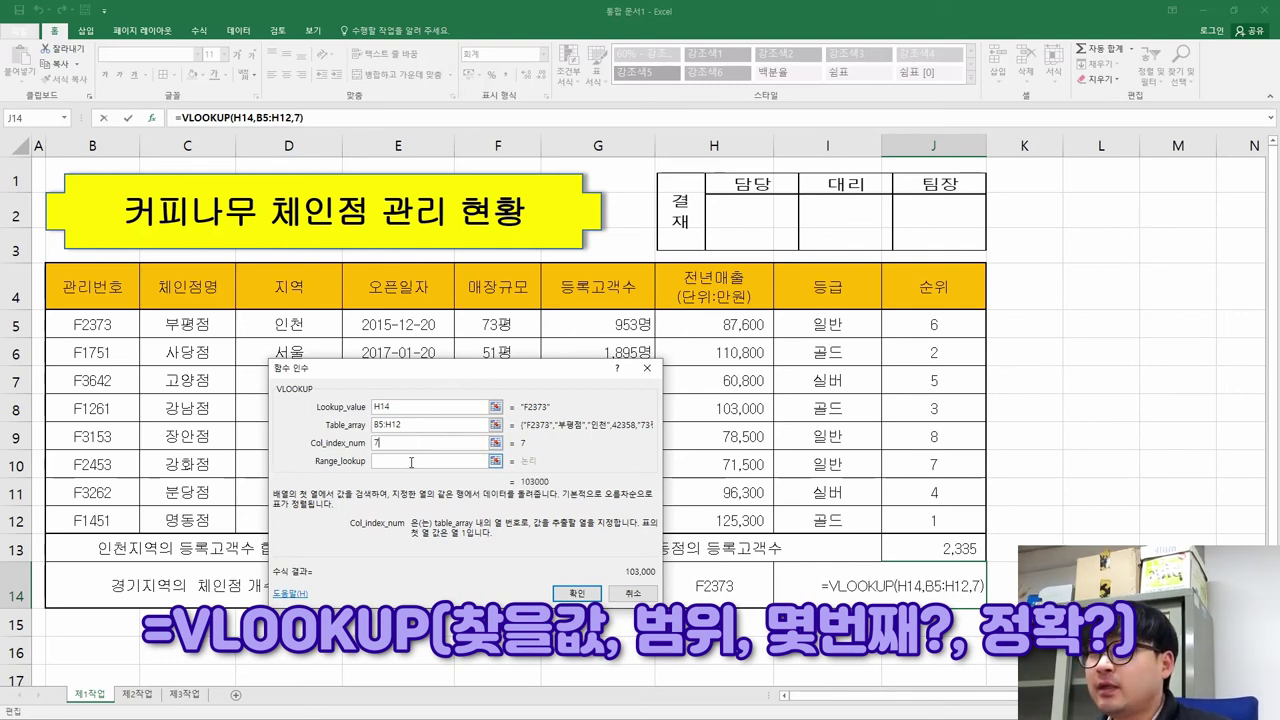
click(410, 461)
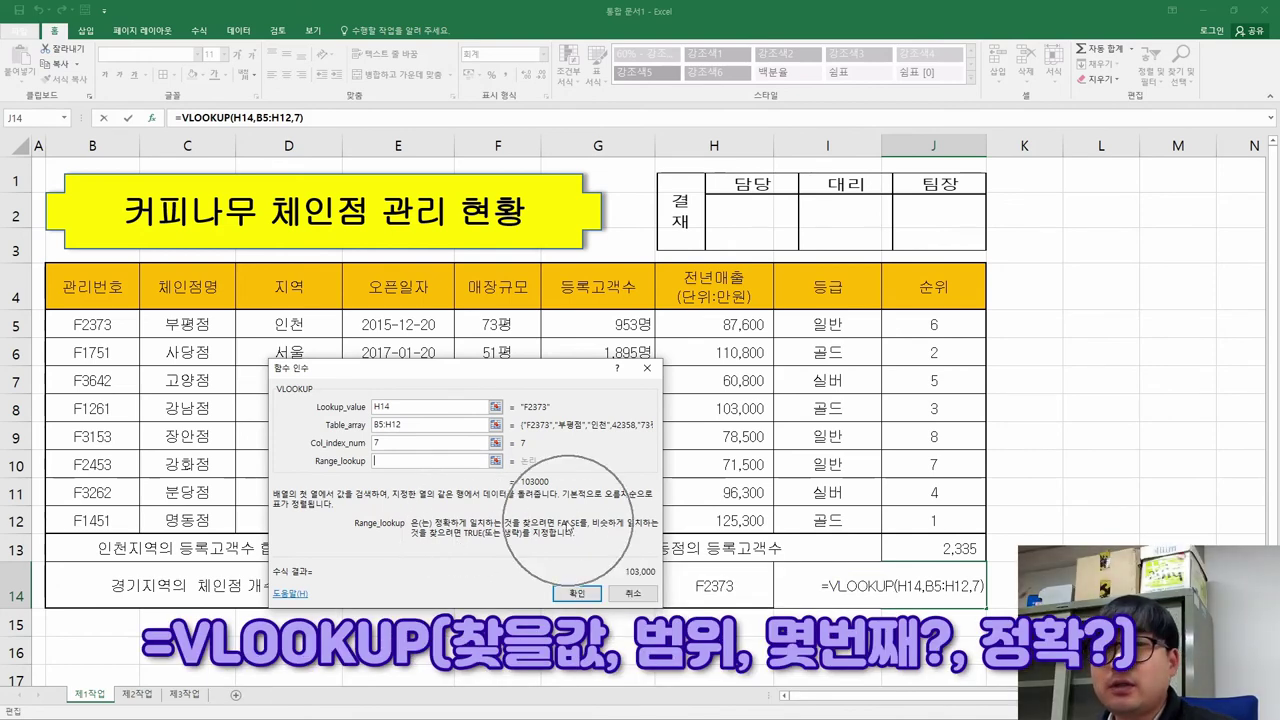
text(false)
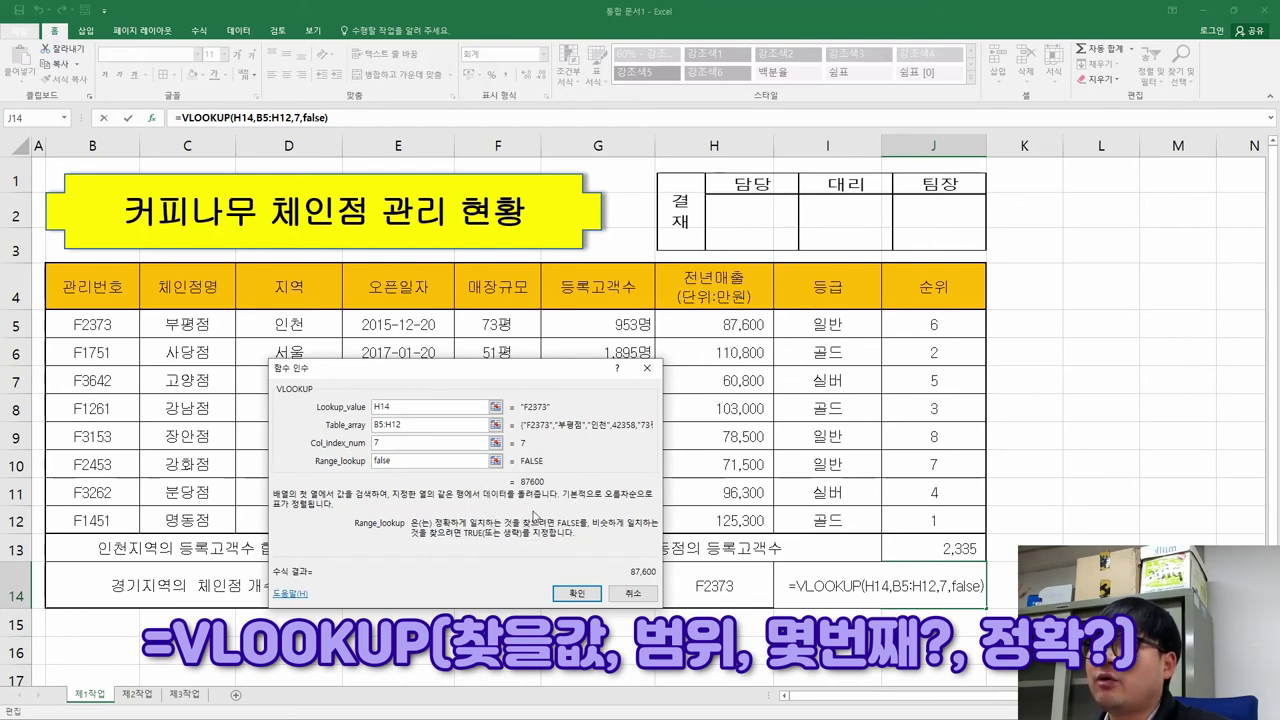
click(586, 596)
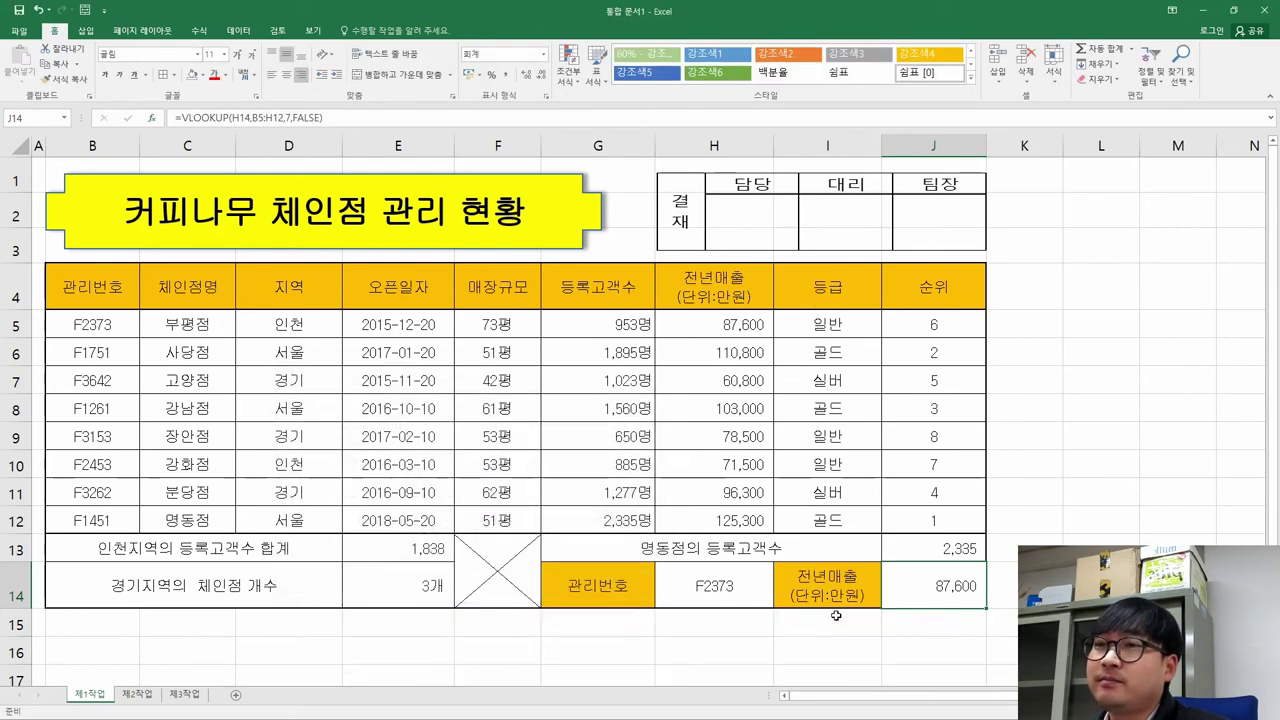
Test the J14 lookup by choosing F1261 and then F1451 in H14's management-number list
click(742, 586)
click(779, 601)
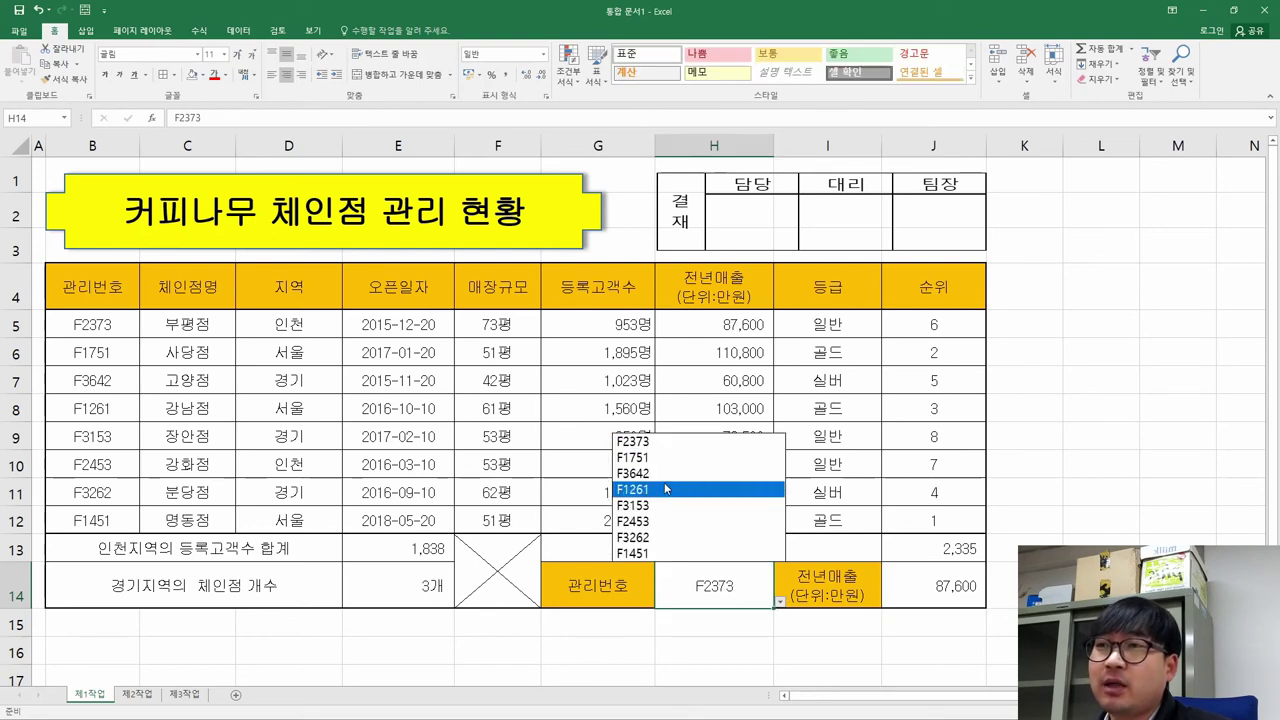
click(714, 489)
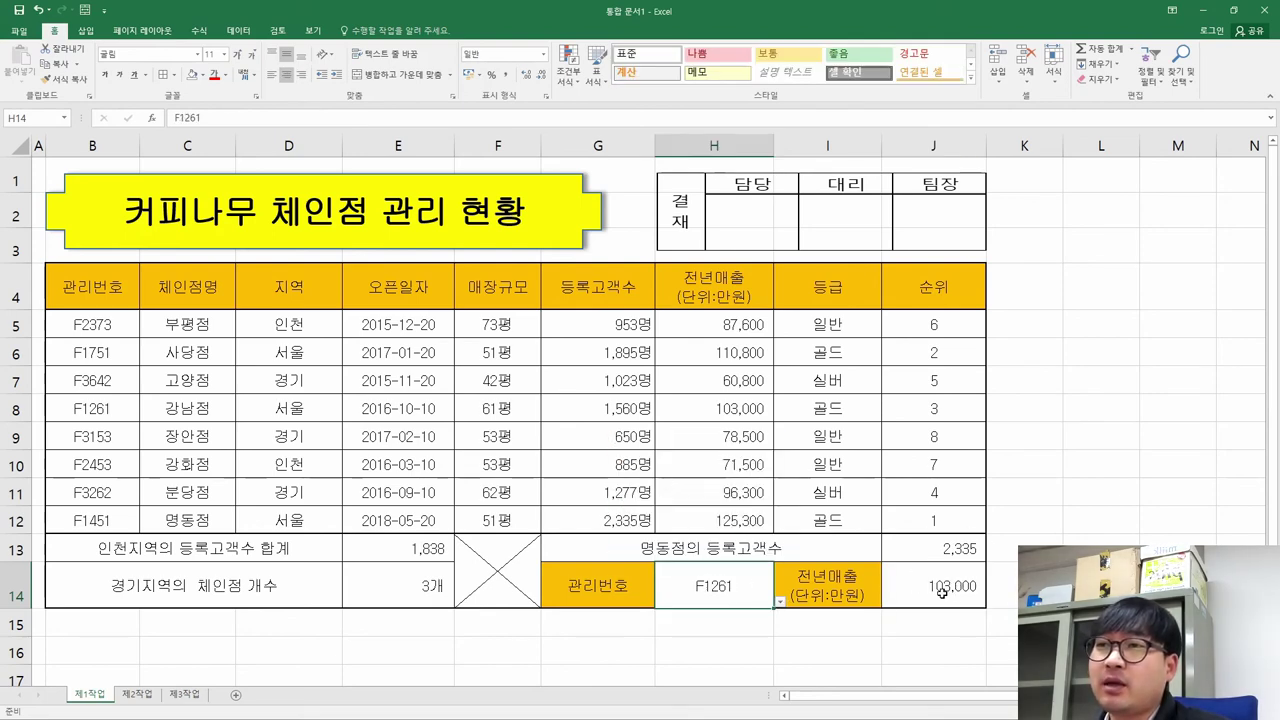
click(779, 601)
click(683, 552)
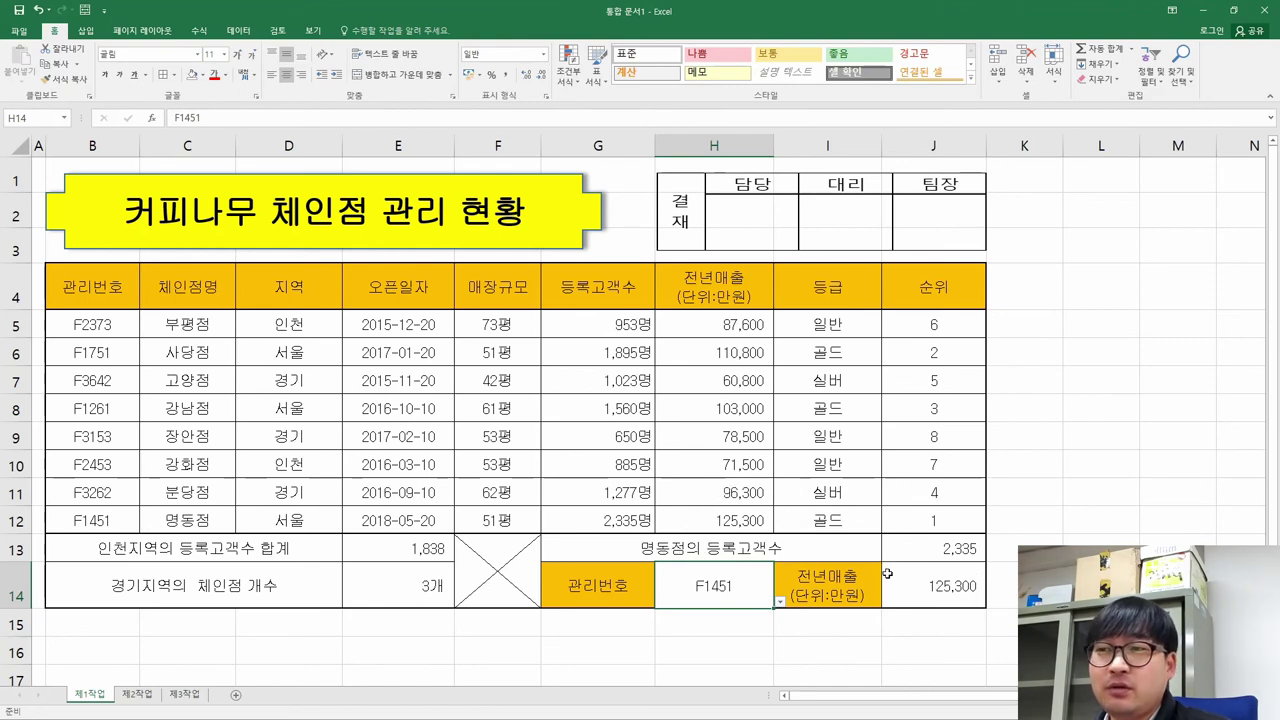
Switch to the exam PDF in Acrobat Reader and strike through the completed item (6)
key(alt+Tab)
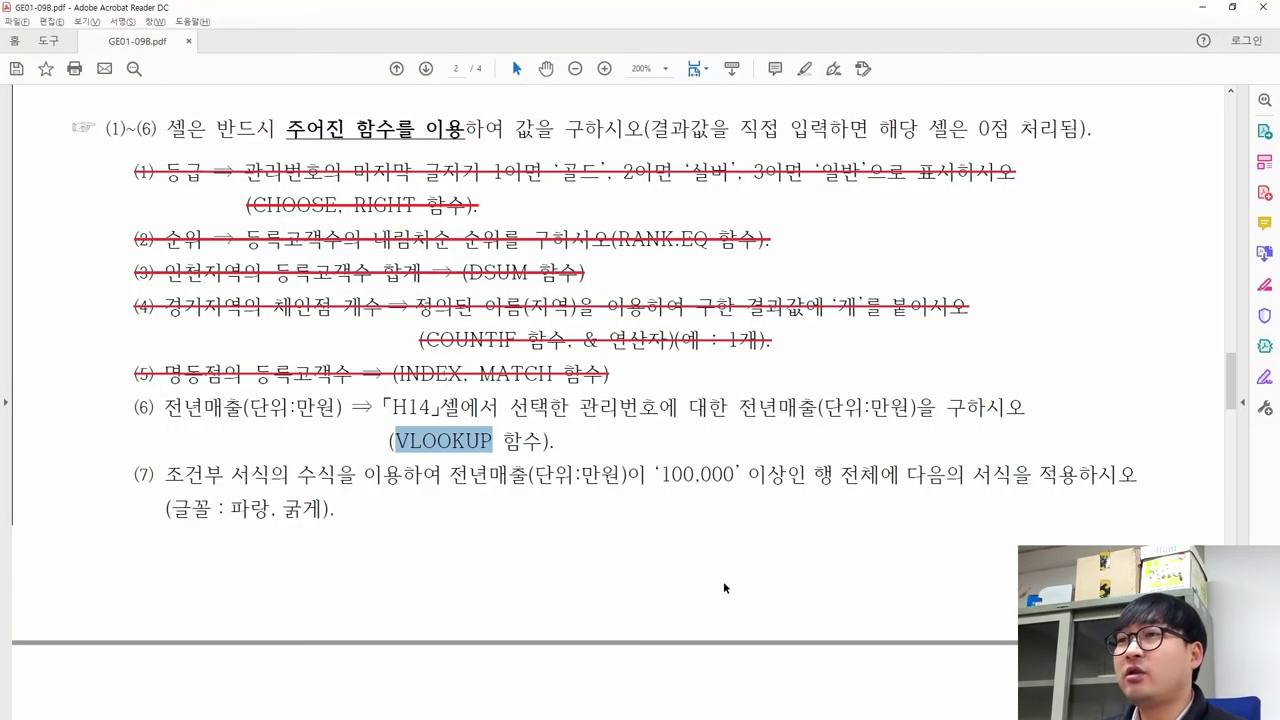
drag(576, 455, 134, 405)
click(214, 378)
Check H14's value in the exam PDF's sample table, and set H14 in Excel back to F2373 to match
scroll(668, 432, up, 5)
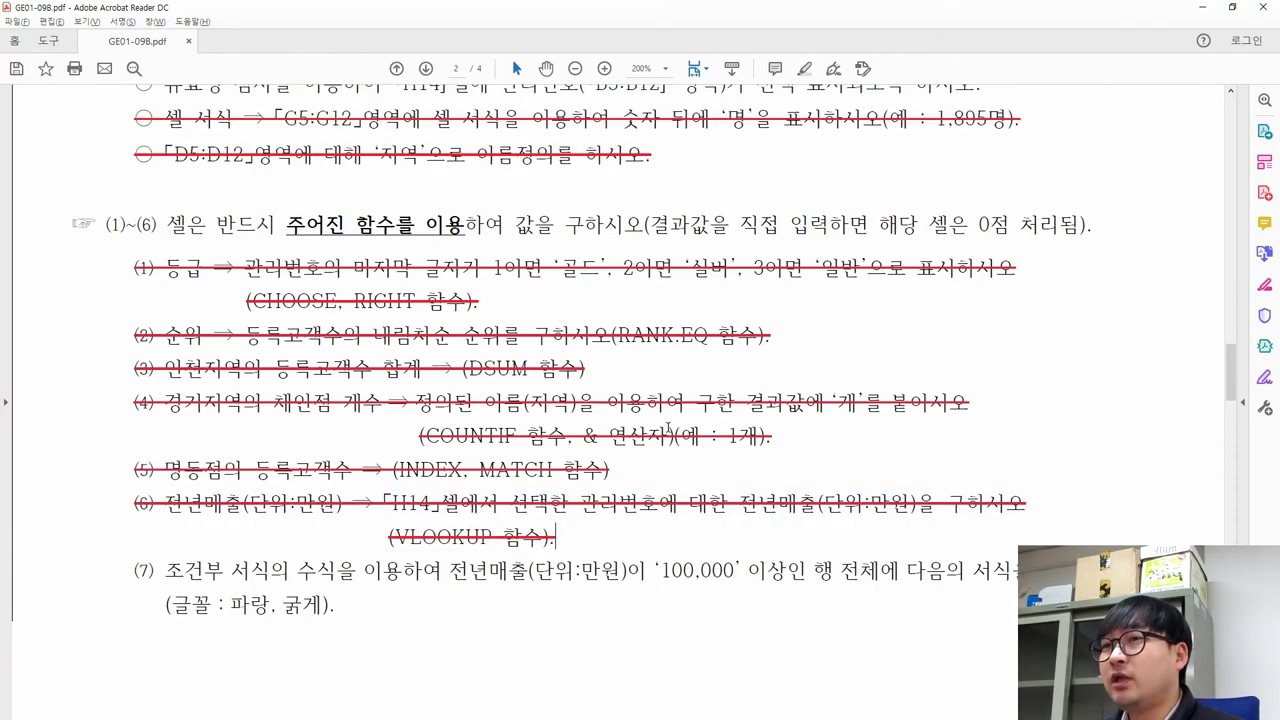
scroll(668, 432, up, 7)
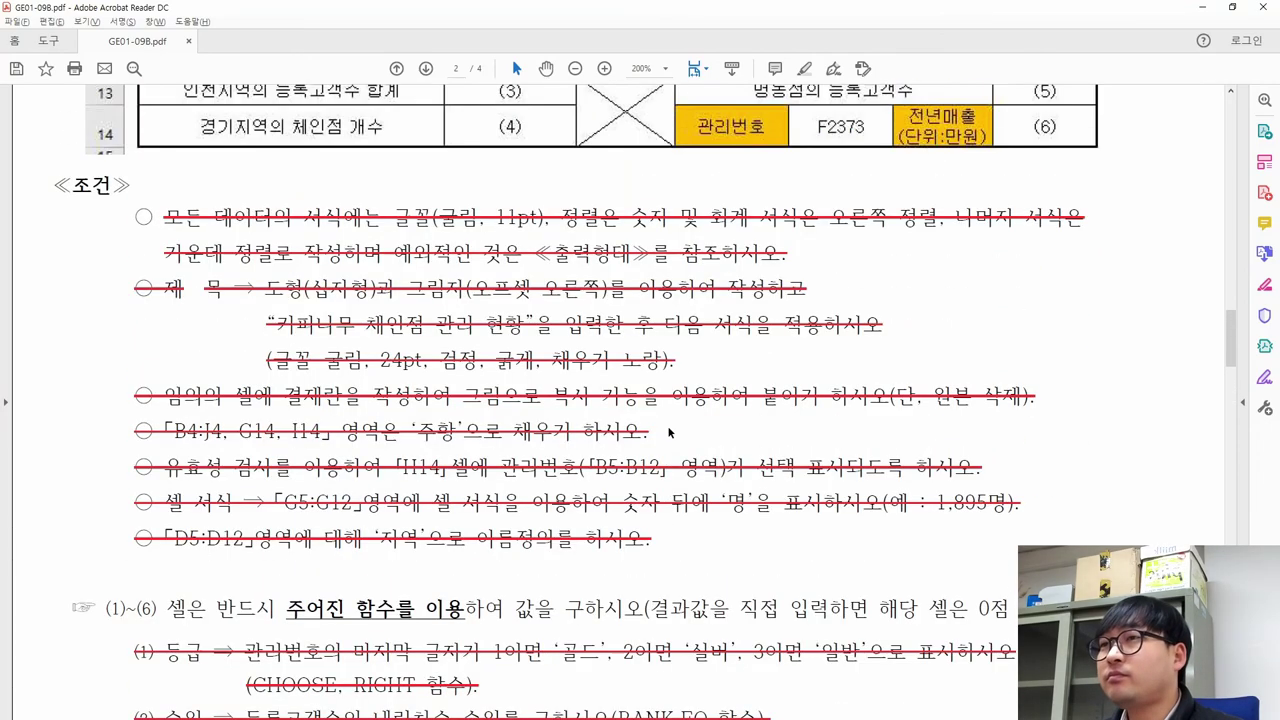
drag(808, 230, 884, 270)
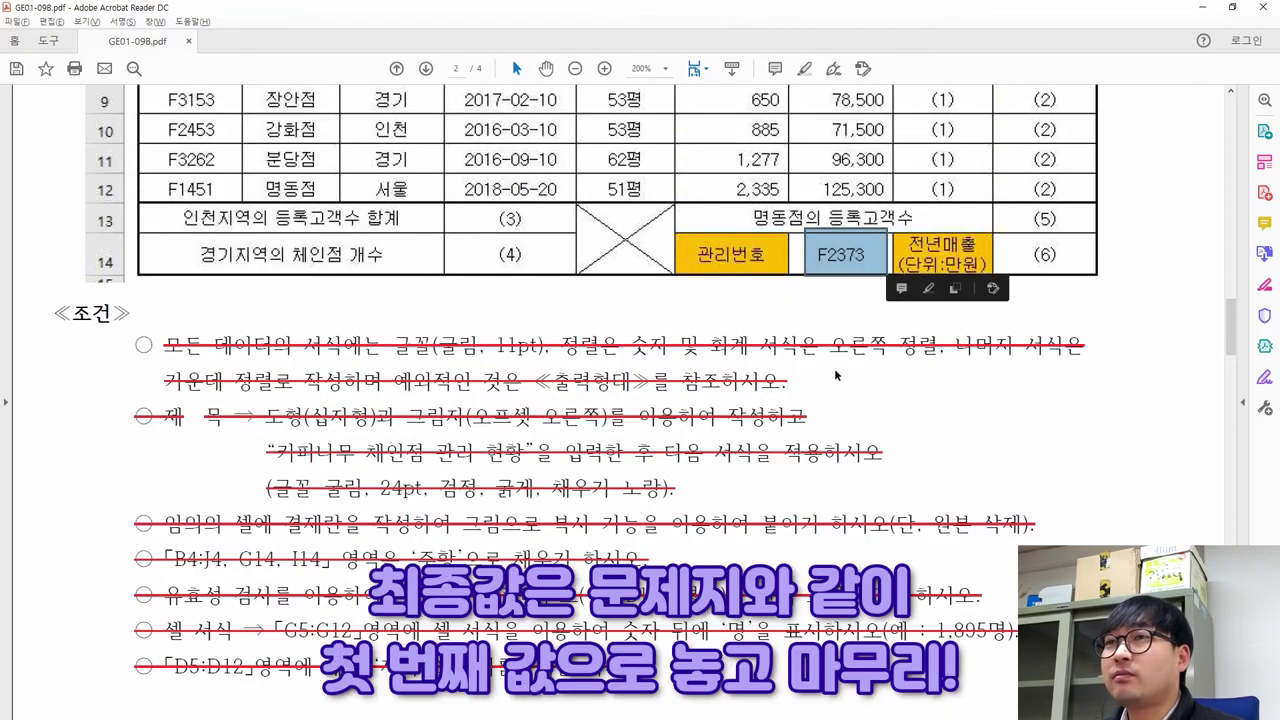
key(alt+Tab)
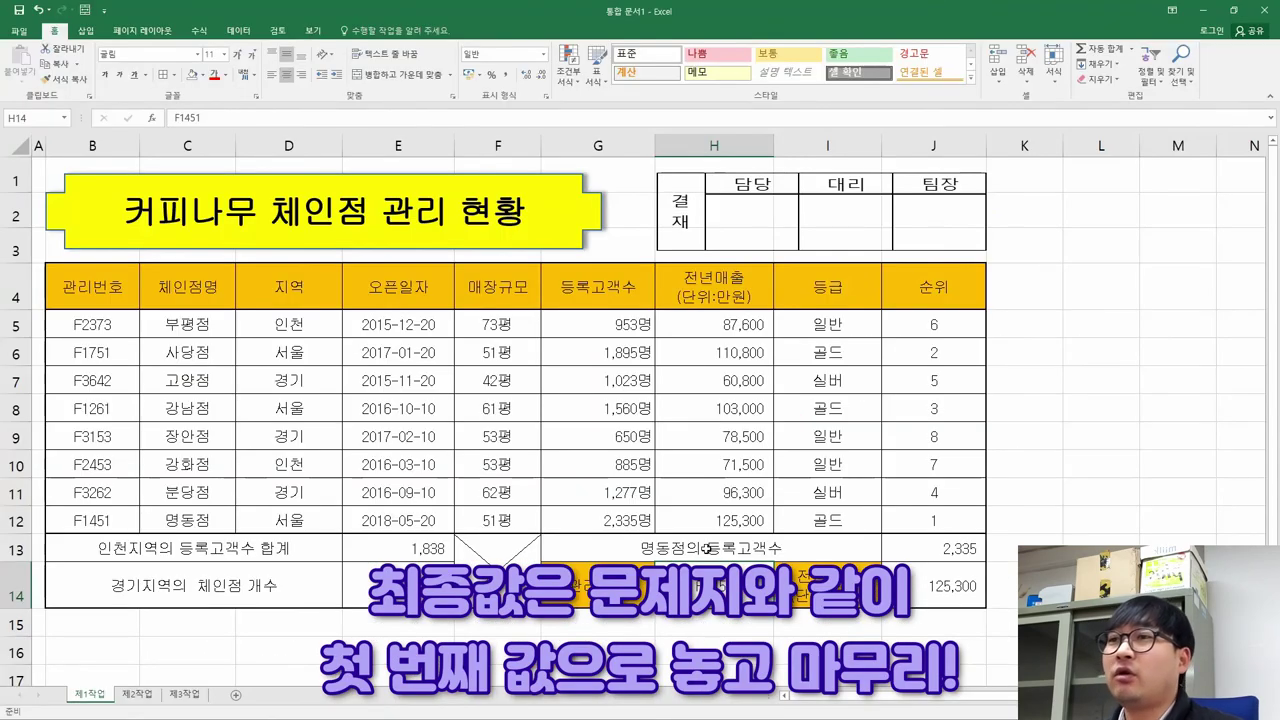
key(alt+Down)
key(Up)
key(Up)
key(Up)
key(Up)
key(Up)
key(Up)
key(Up)
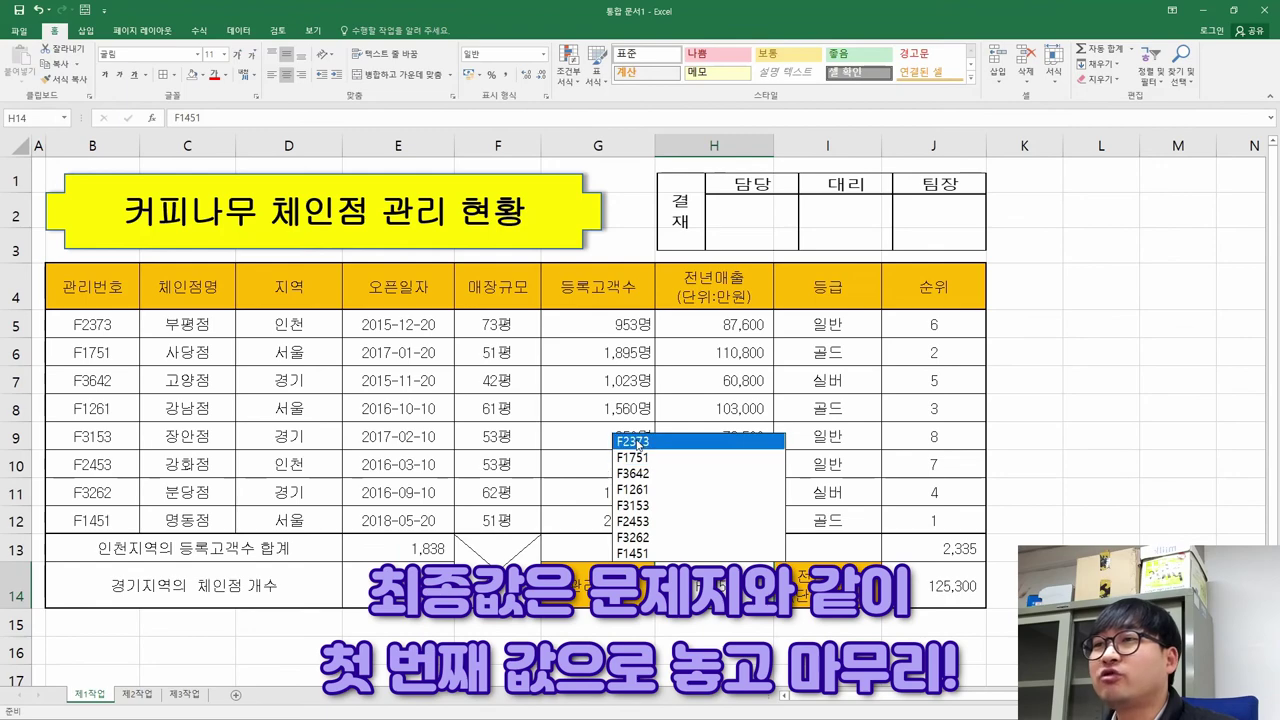
key(Return)
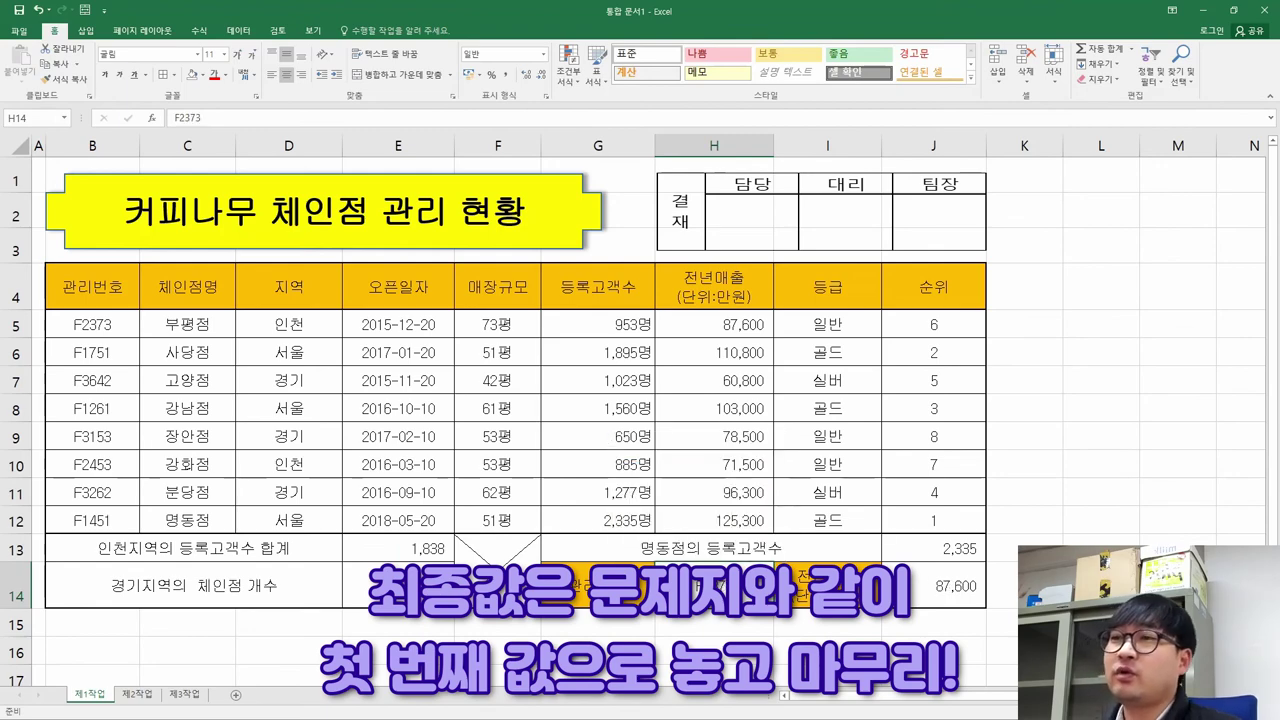
key(alt+Tab)
key(alt+Tab)
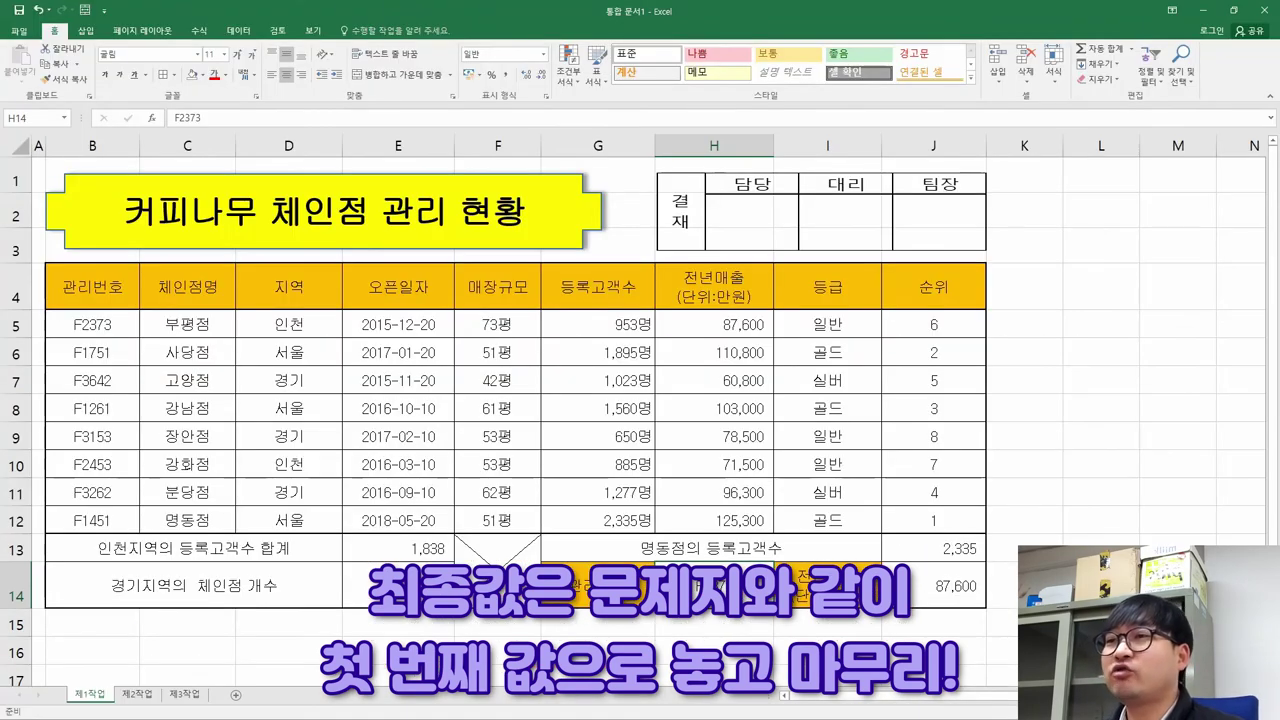
Return to the exam PDF and read item (7), the instruction on conditional formatting with a formula
key(alt+Tab)
scroll(706, 410, down, 8)
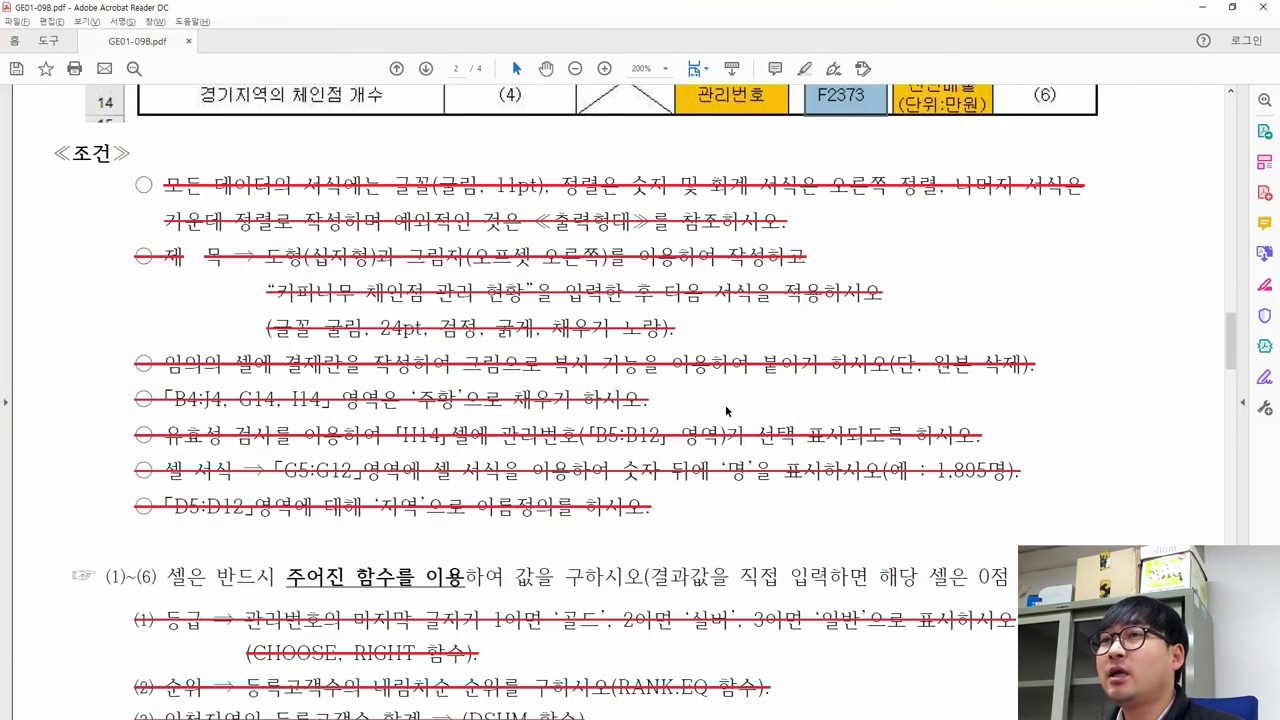
scroll(706, 410, down, 2)
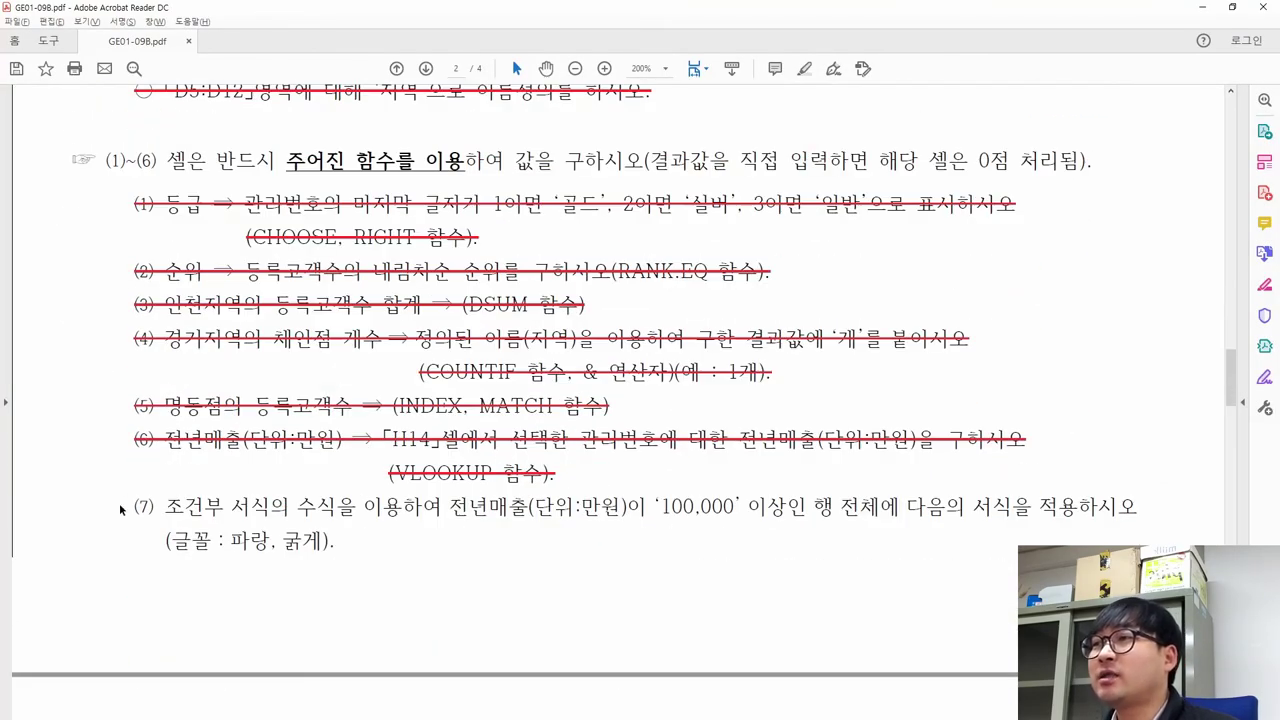
drag(166, 510, 357, 510)
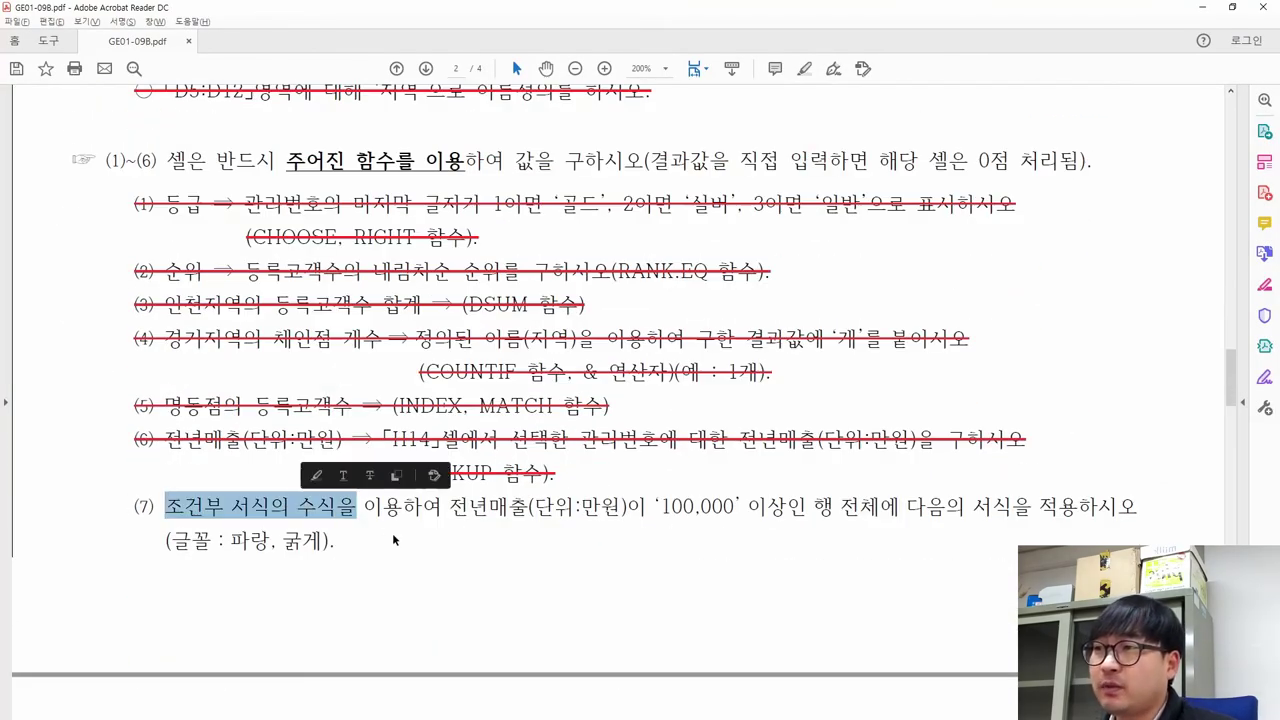
click(337, 540)
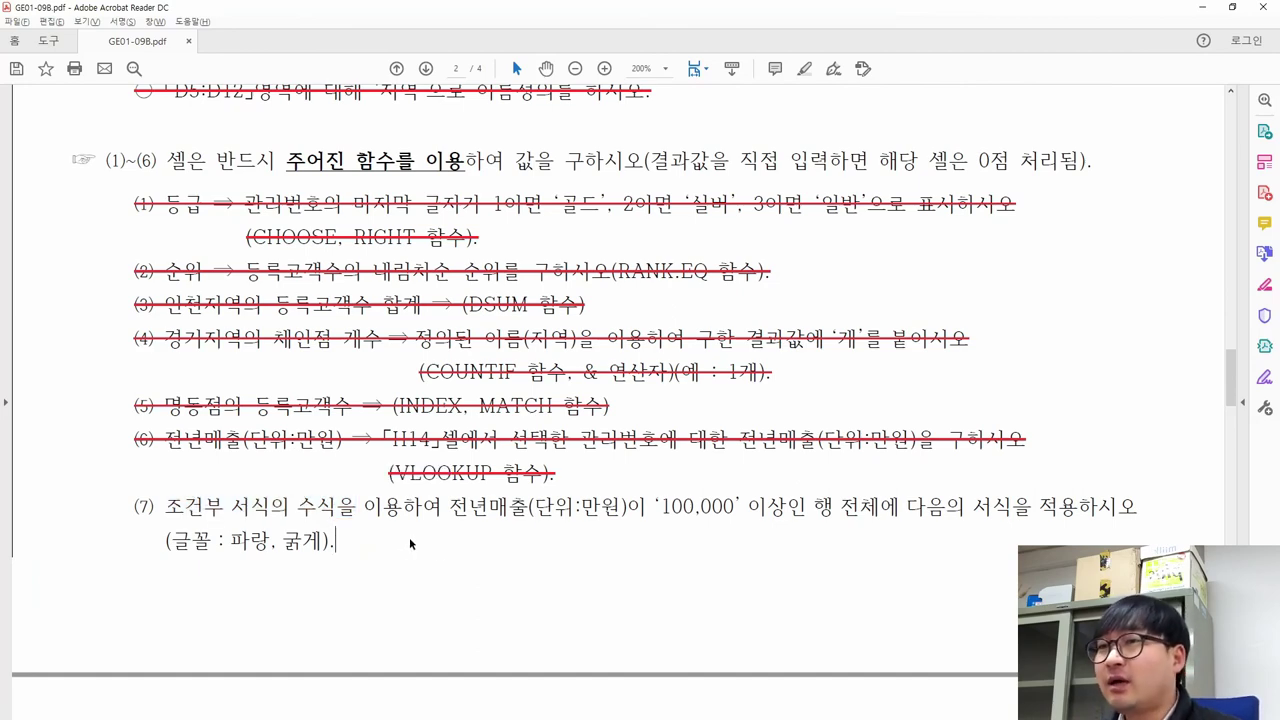
scroll(338, 467, down, 1)
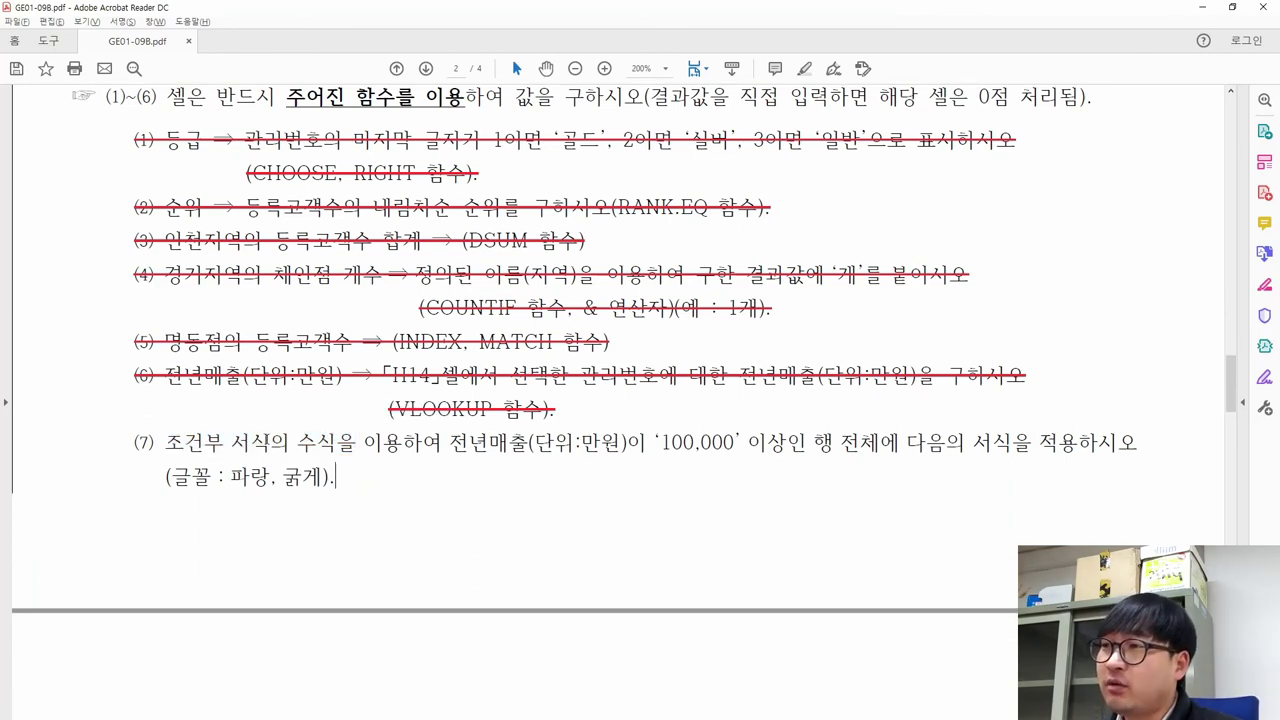
Switch back to Excel and look over the rows of the data table, picking out G6, E8 and G9
key(alt+Tab)
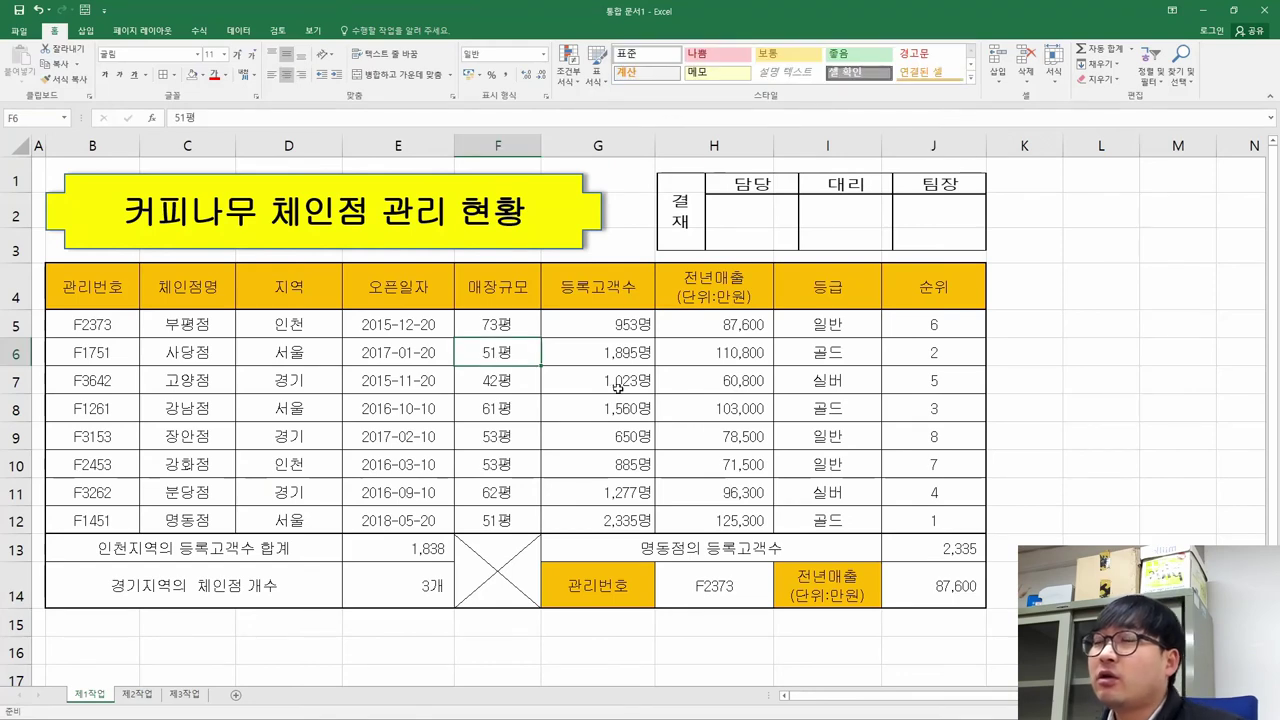
click(612, 348)
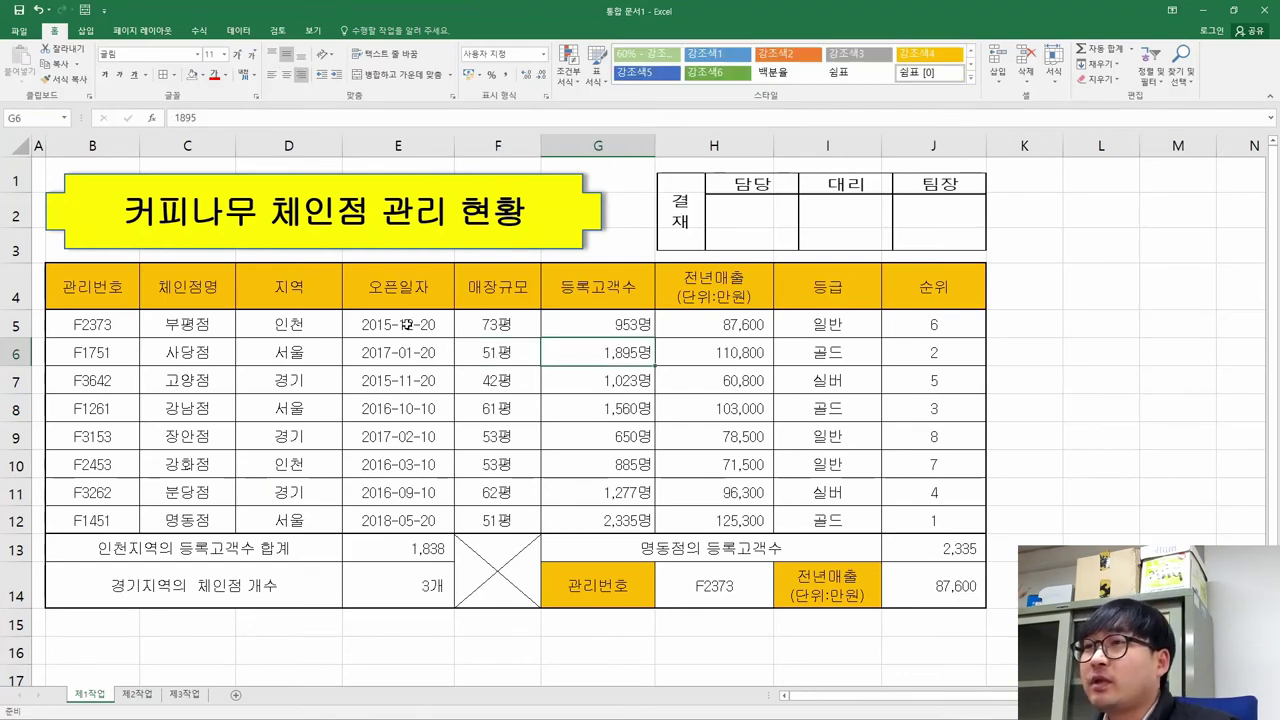
click(408, 404)
click(612, 362)
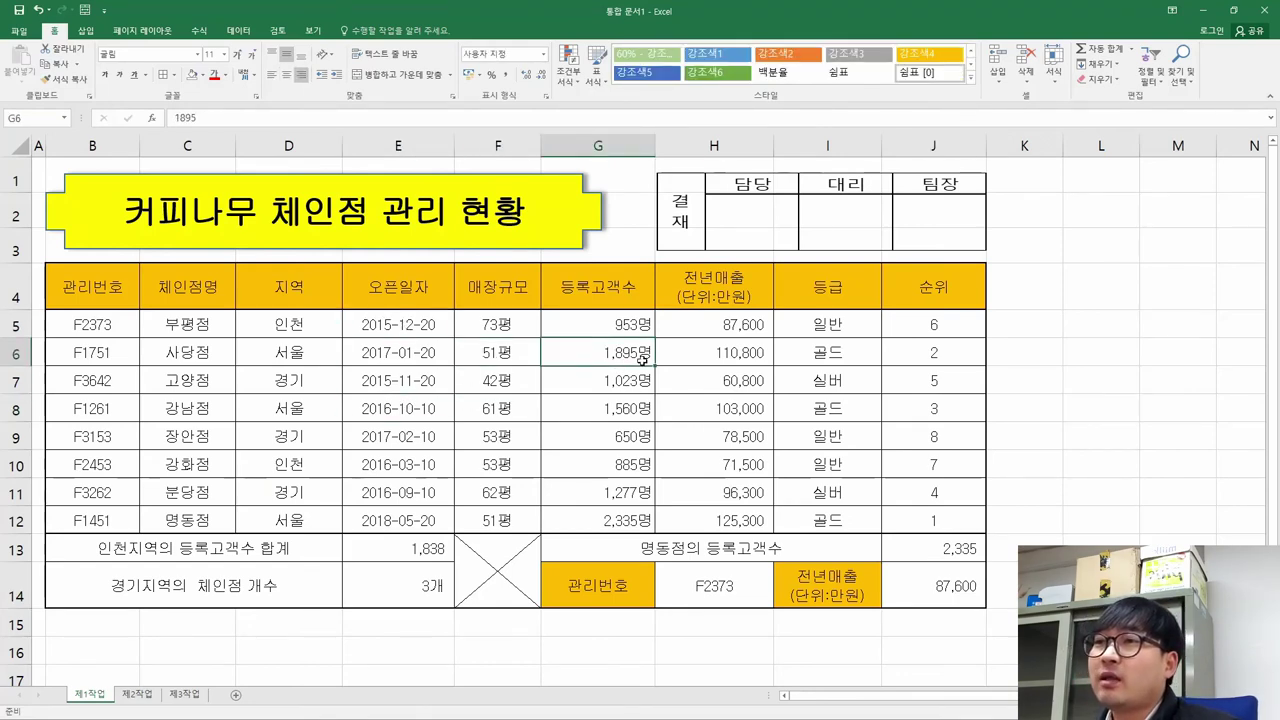
click(602, 436)
Highlight the previous-year sales '100,000' condition in item (7) of the PDF and compare it with H5:H12 in Excel
key(alt+Tab)
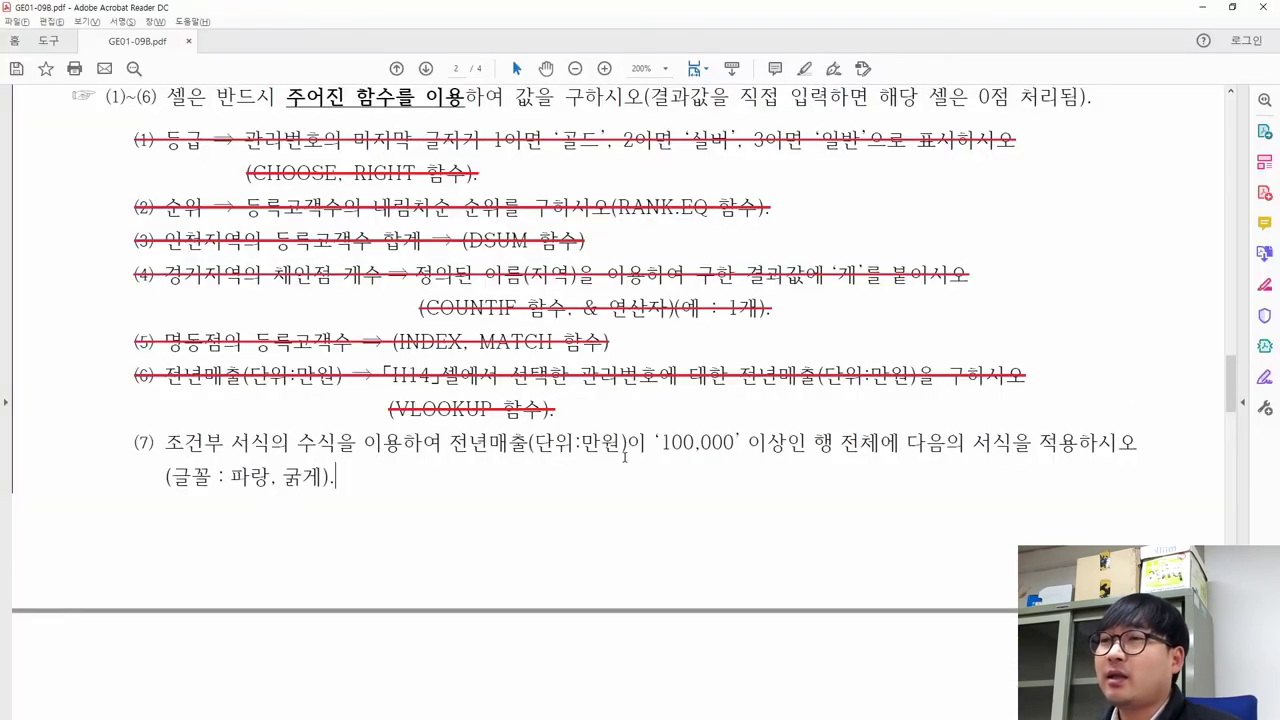
drag(450, 443, 740, 443)
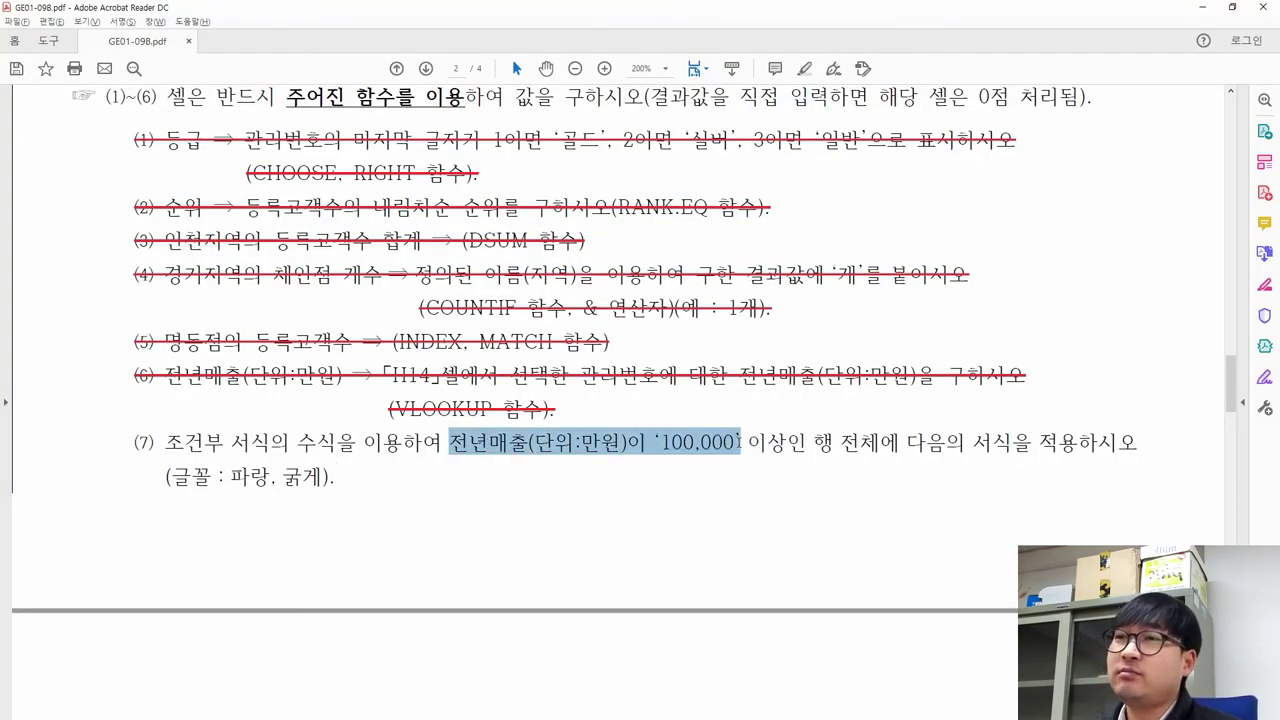
key(alt+Tab)
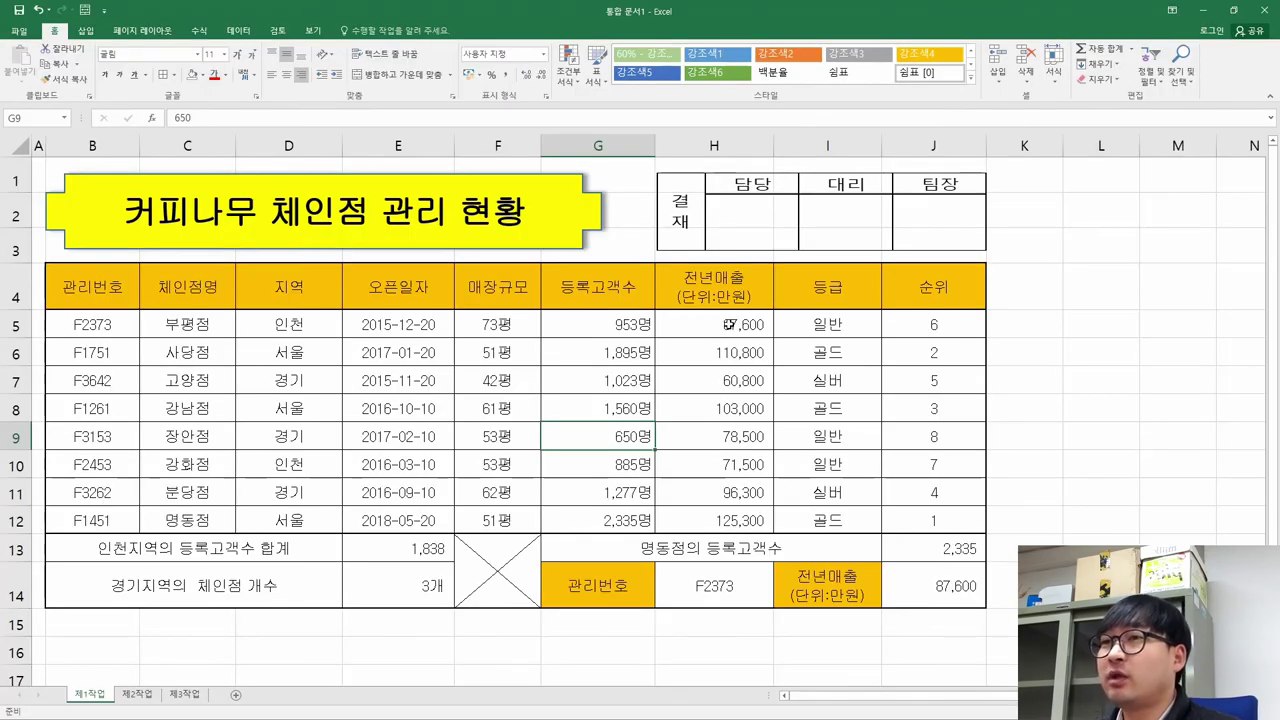
drag(729, 324, 739, 521)
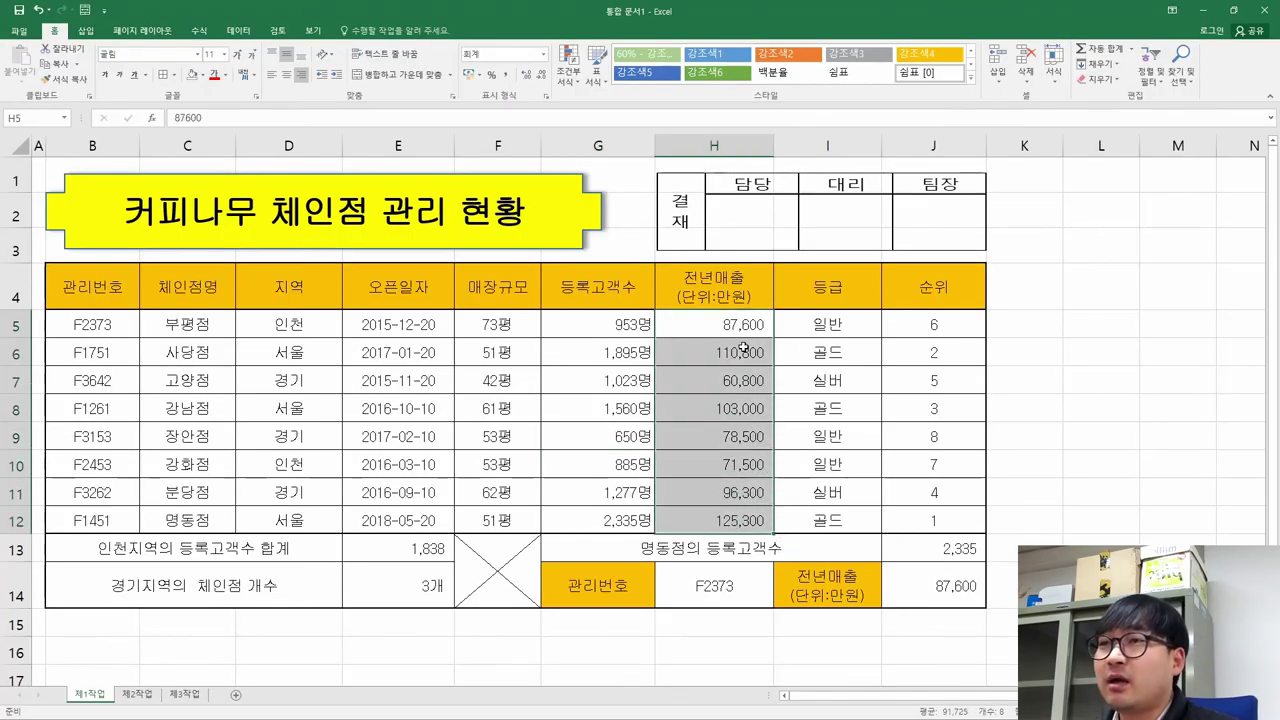
key(ctrl+q)
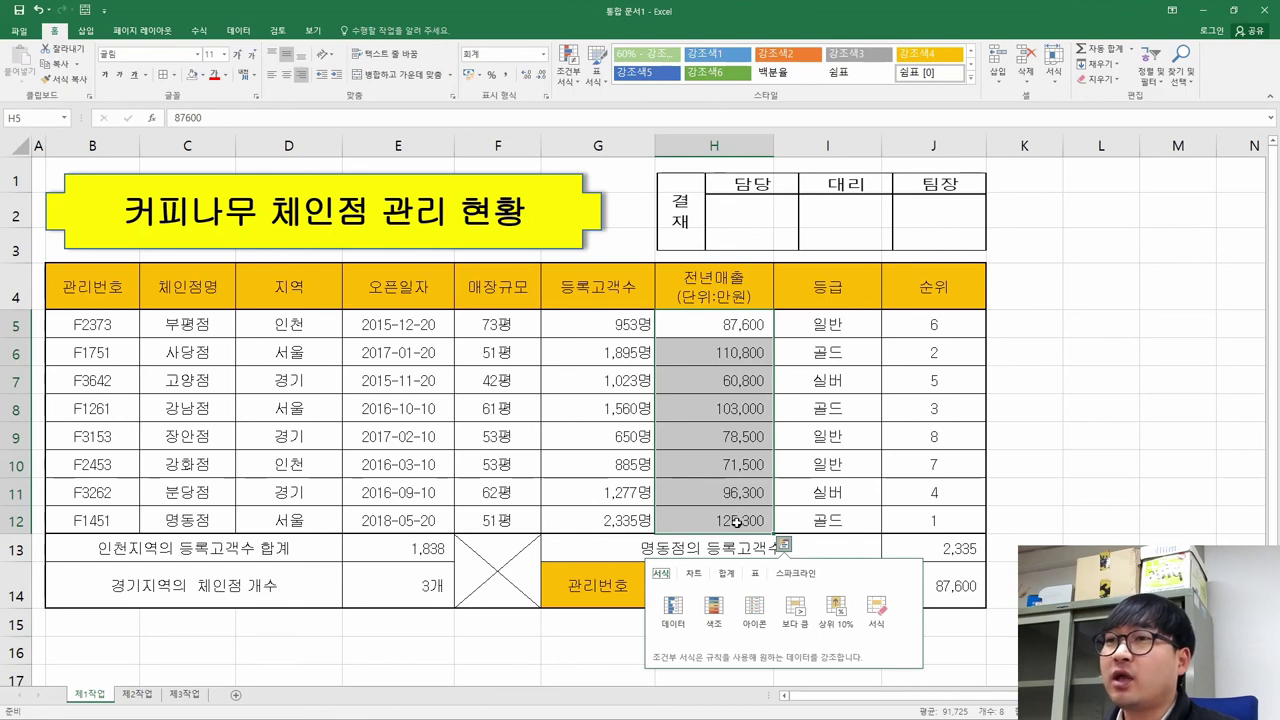
key(alt+Tab)
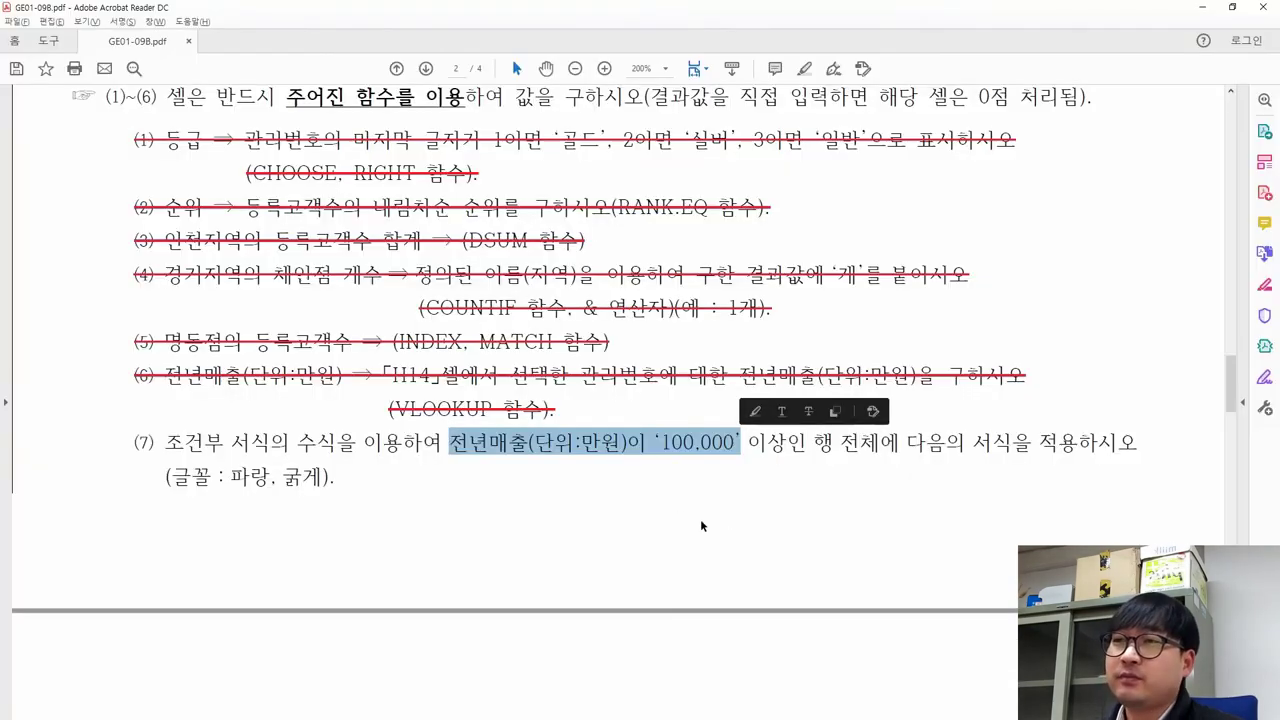
Highlight item (7)'s whole-row wording and '파랑, 굵게' font requirement in the PDF, comparing them with row 6 of the Excel table
drag(814, 442, 1137, 442)
drag(338, 476, 224, 478)
key(alt+Tab)
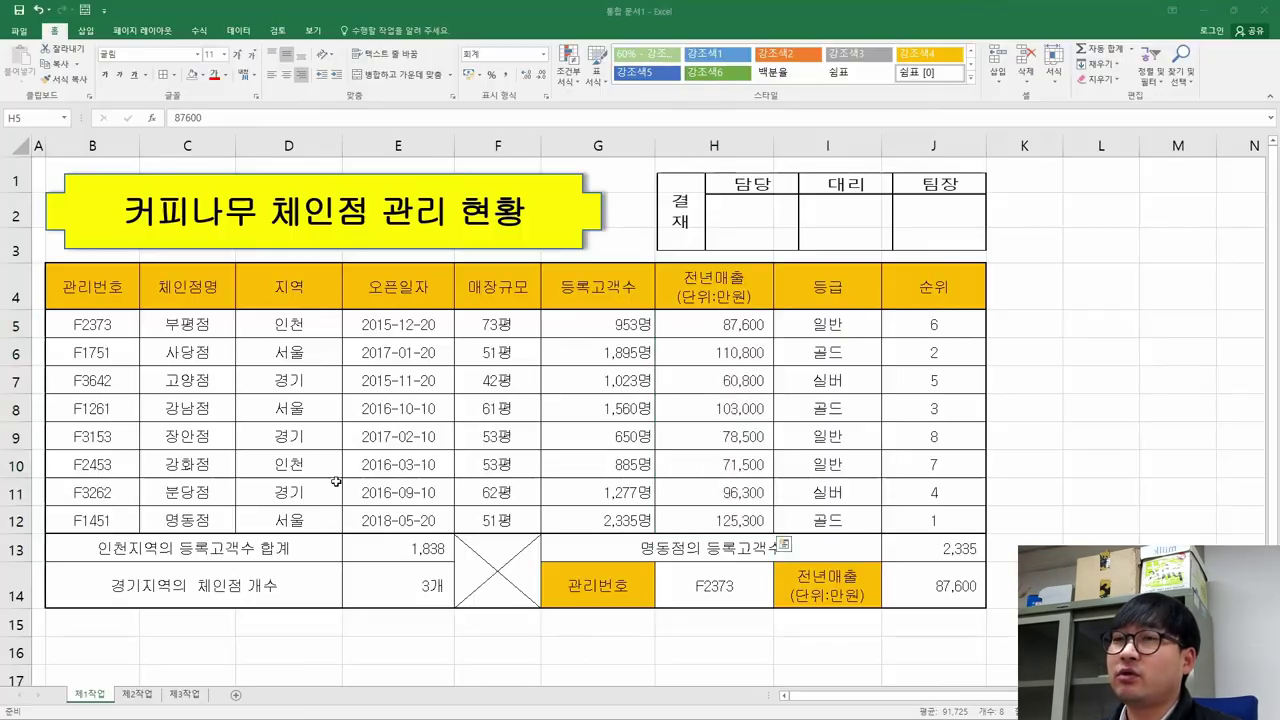
drag(933, 352, 145, 360)
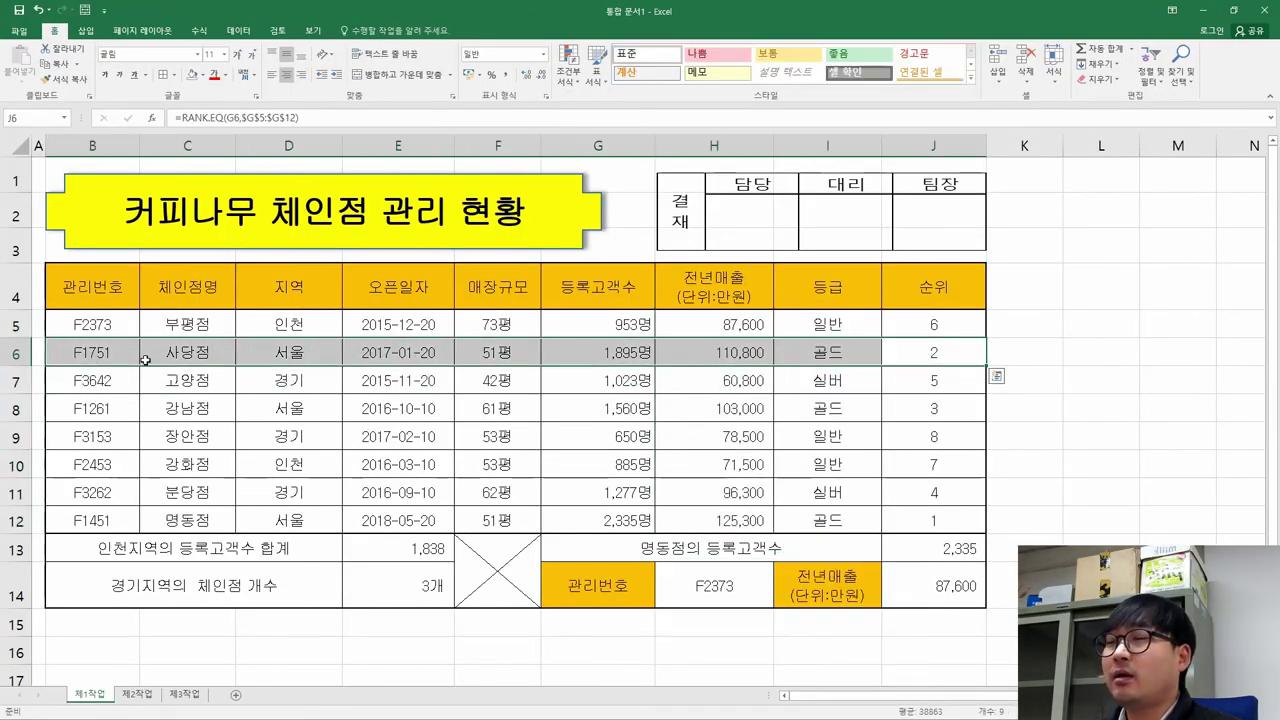
key(alt+Tab)
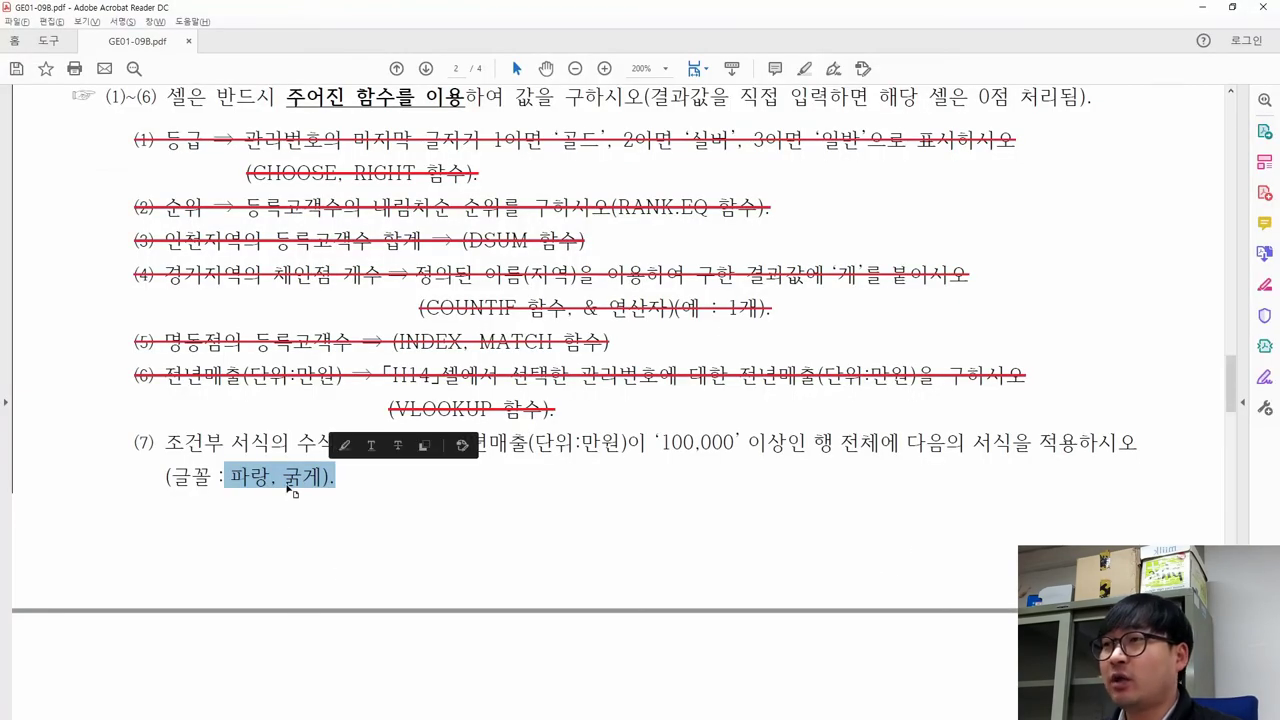
click(300, 488)
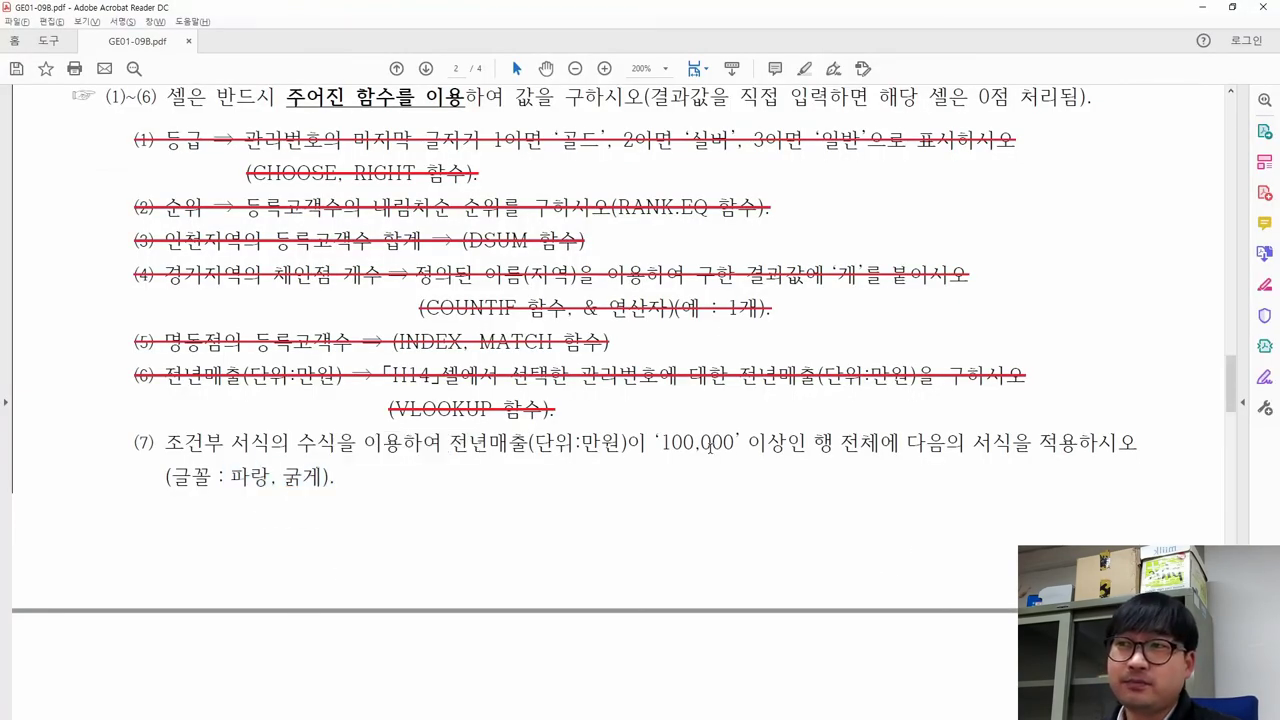
Switch back to Excel and select the table's data range B5:J12, leaving out the header row
key(alt+Tab)
drag(95, 318, 920, 517)
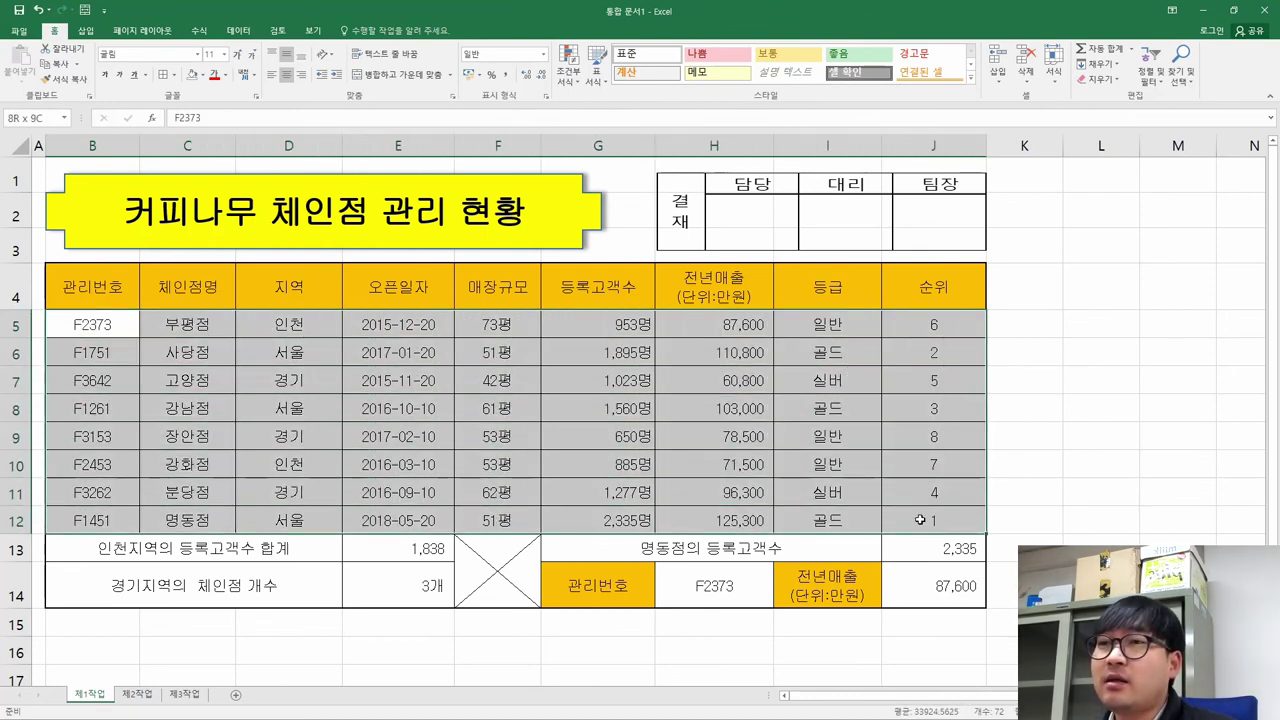
key(alt+Tab)
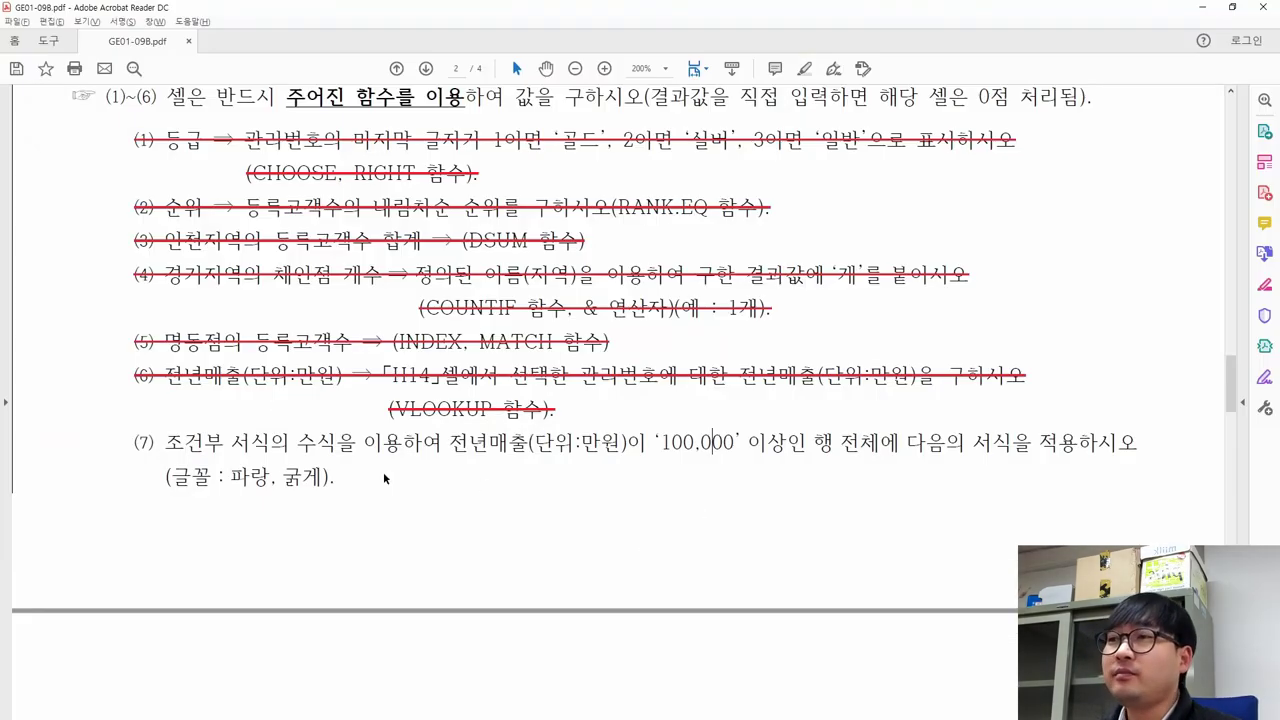
key(alt+Tab)
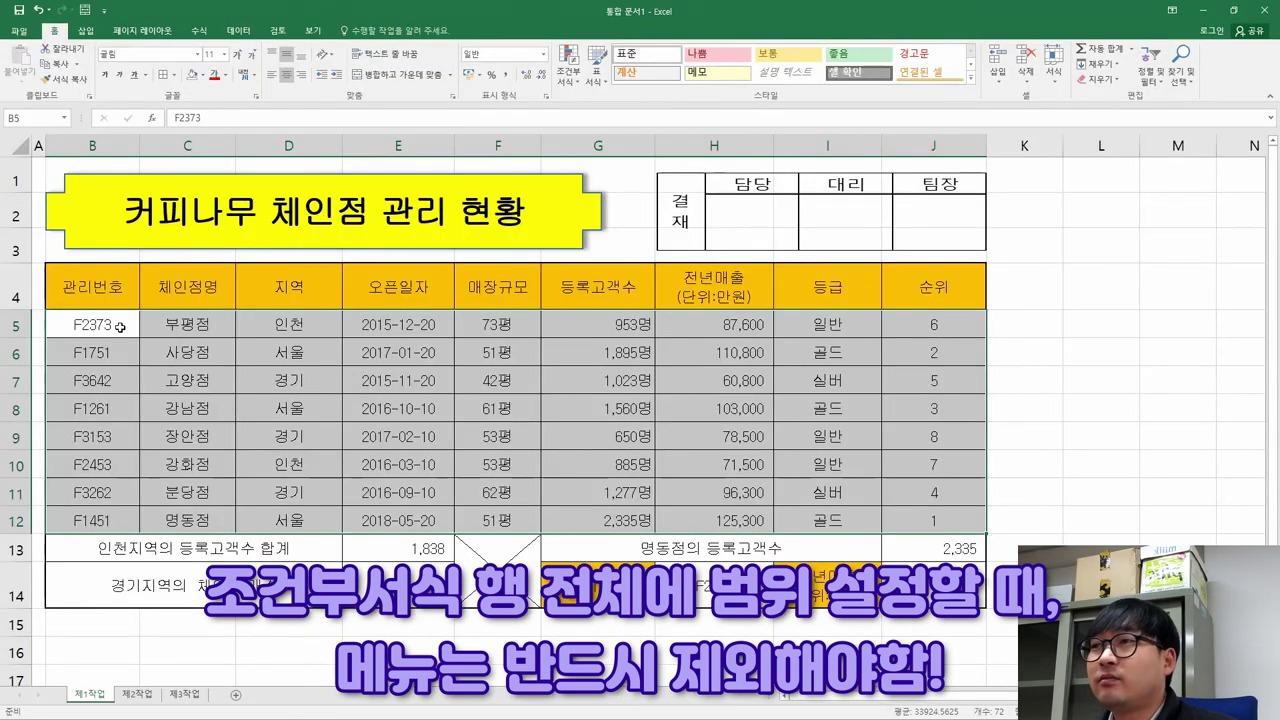
drag(16, 324, 16, 520)
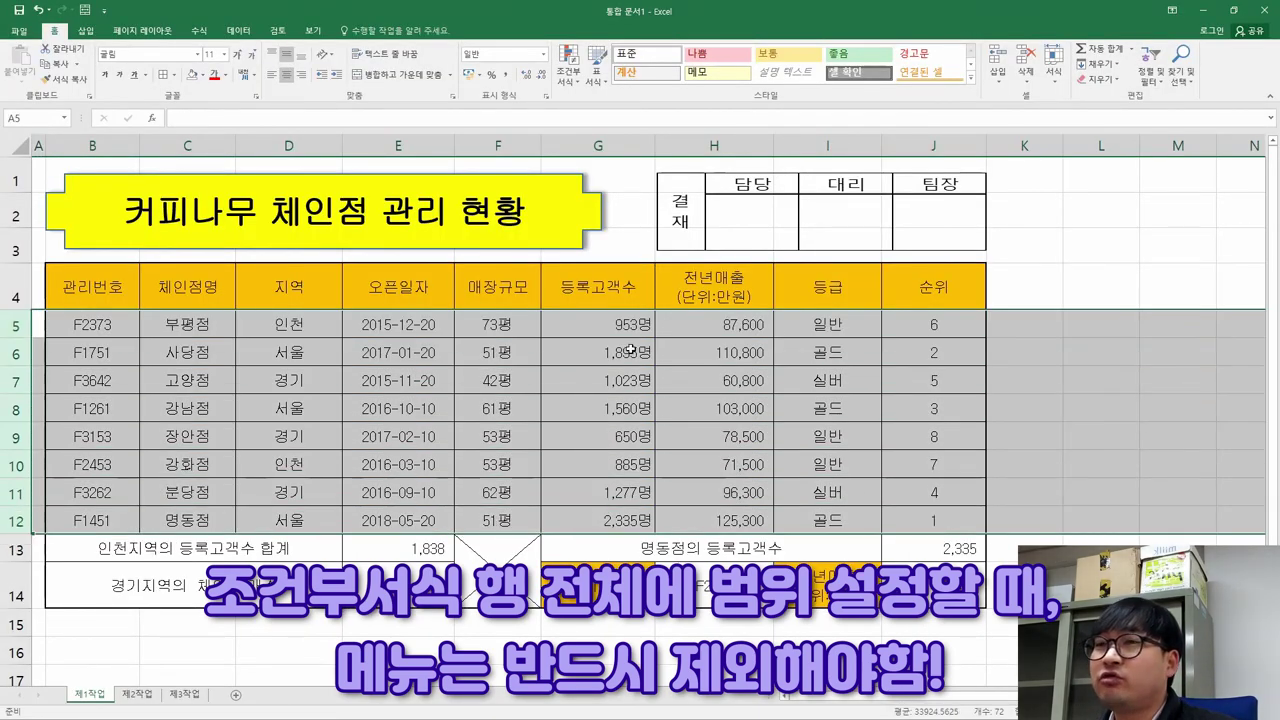
drag(90, 320, 900, 522)
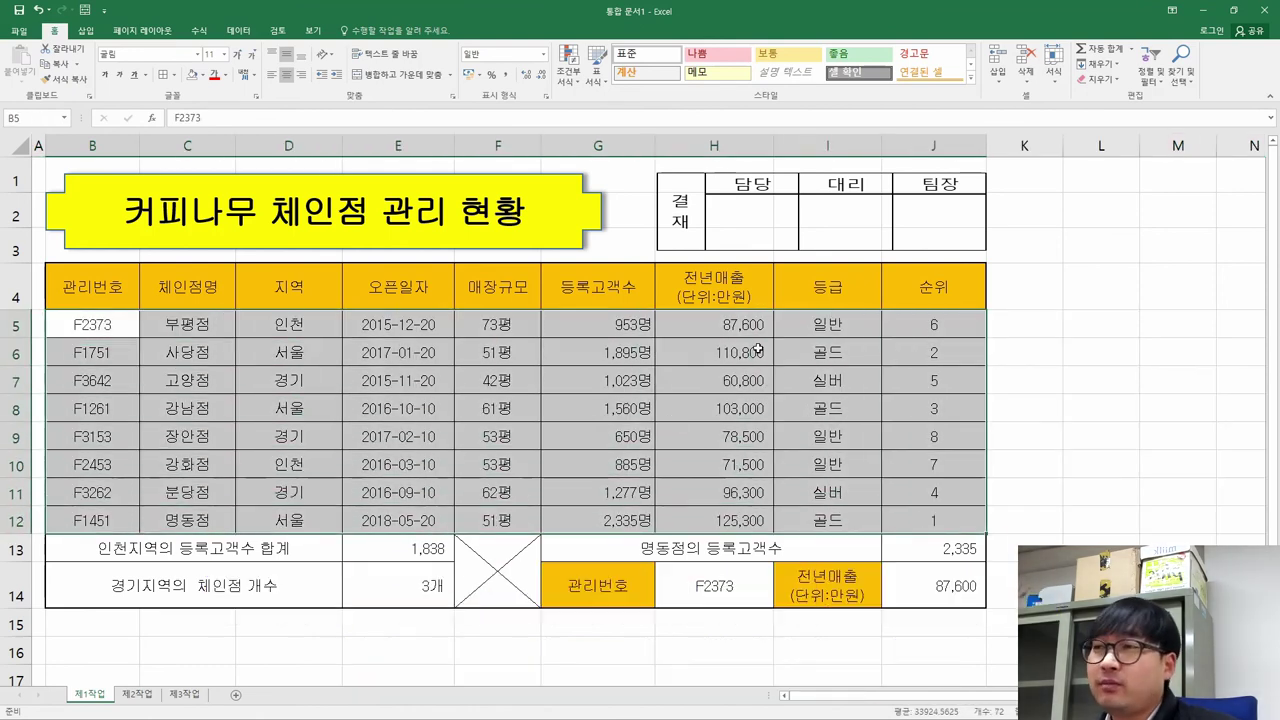
Start a new conditional formatting rule on B5:J12 with the '수식을 사용하여 서식을 지정할 셀 결정' type, checking item (7) in the PDF
key(alt+Tab)
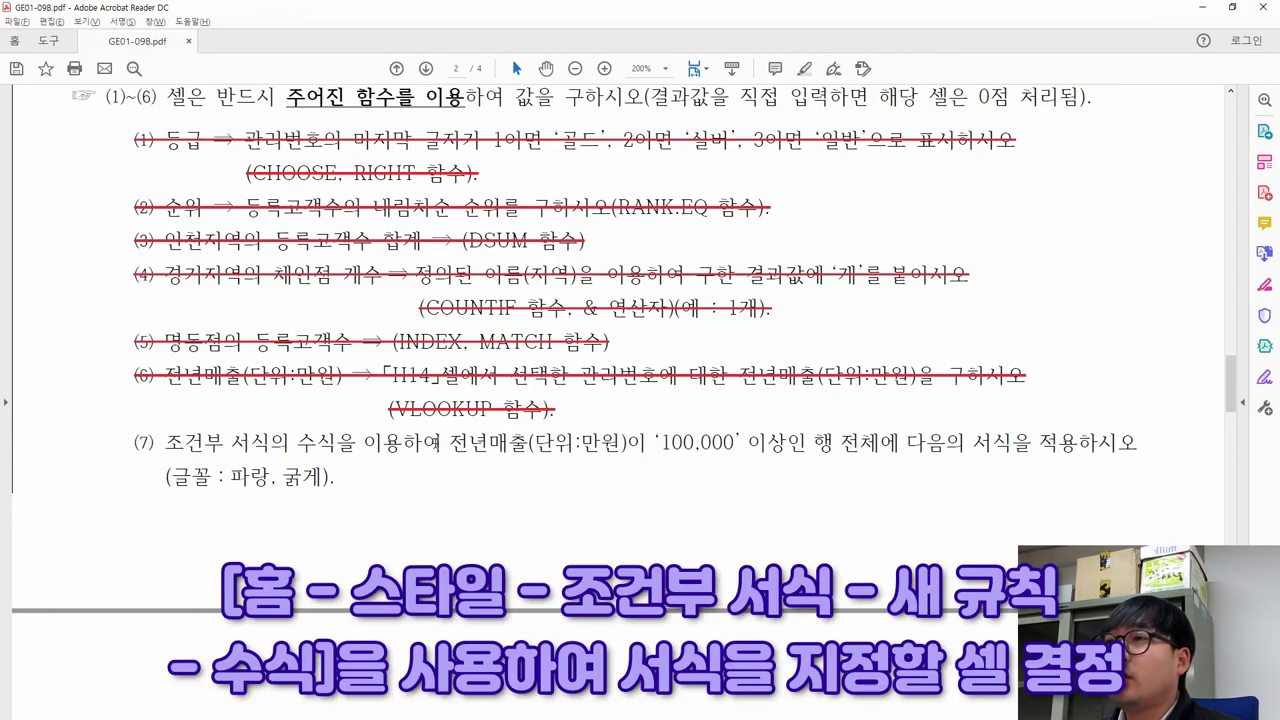
key(alt+Tab)
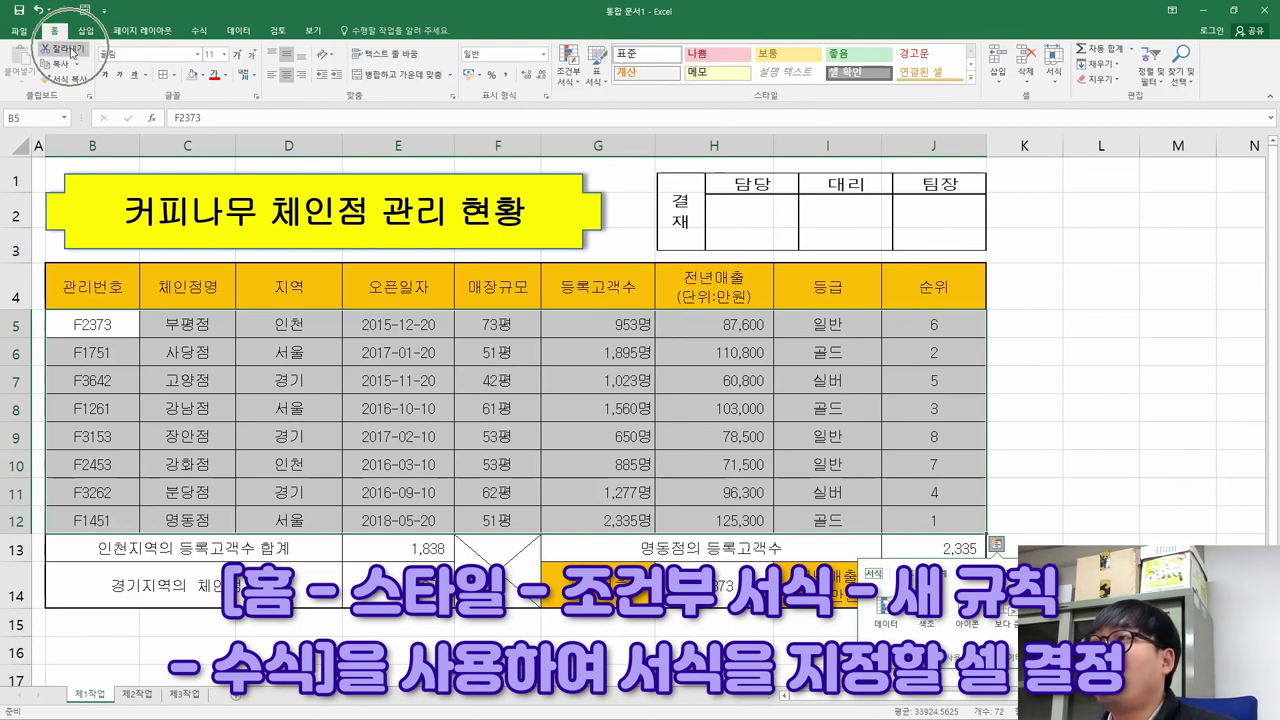
click(568, 70)
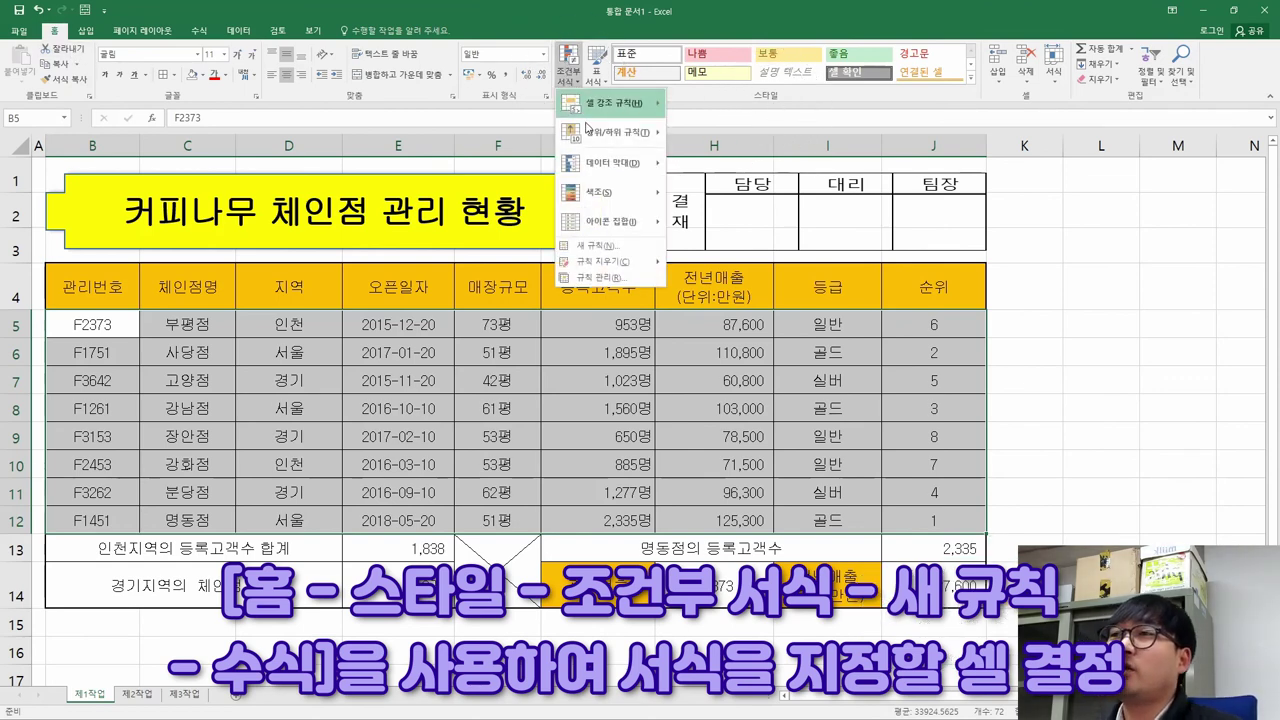
click(596, 248)
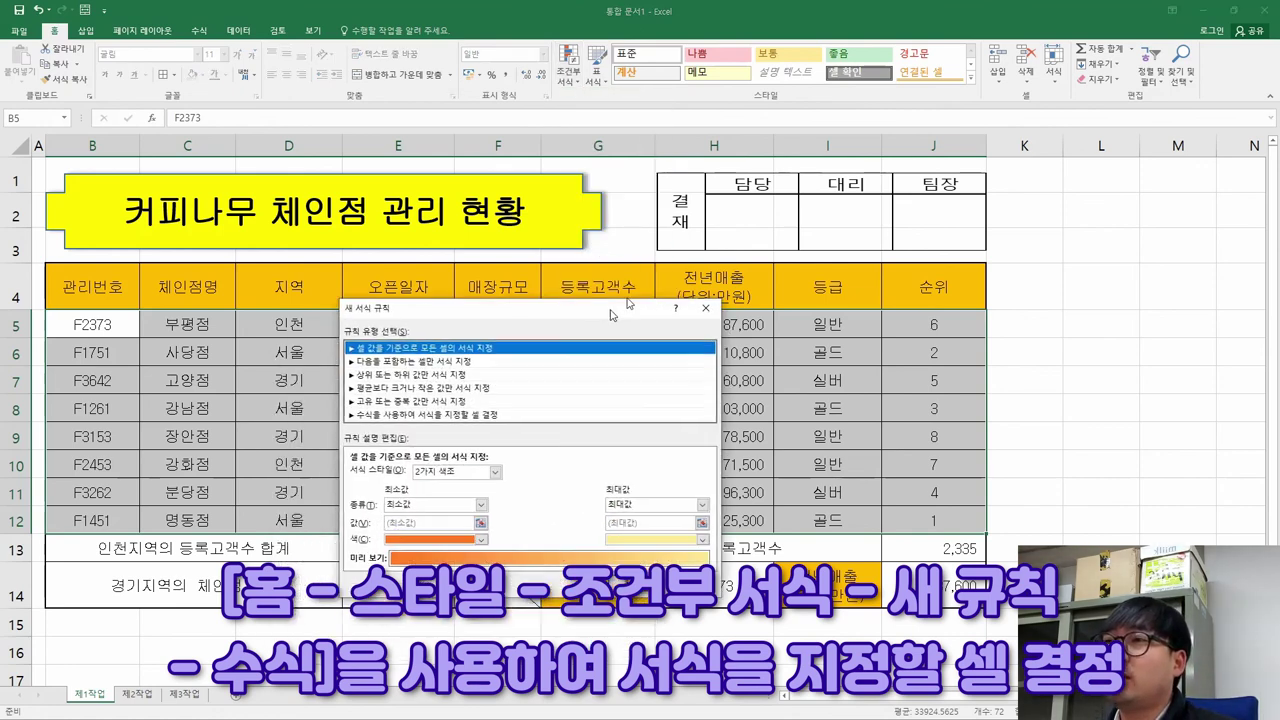
drag(655, 276, 678, 247)
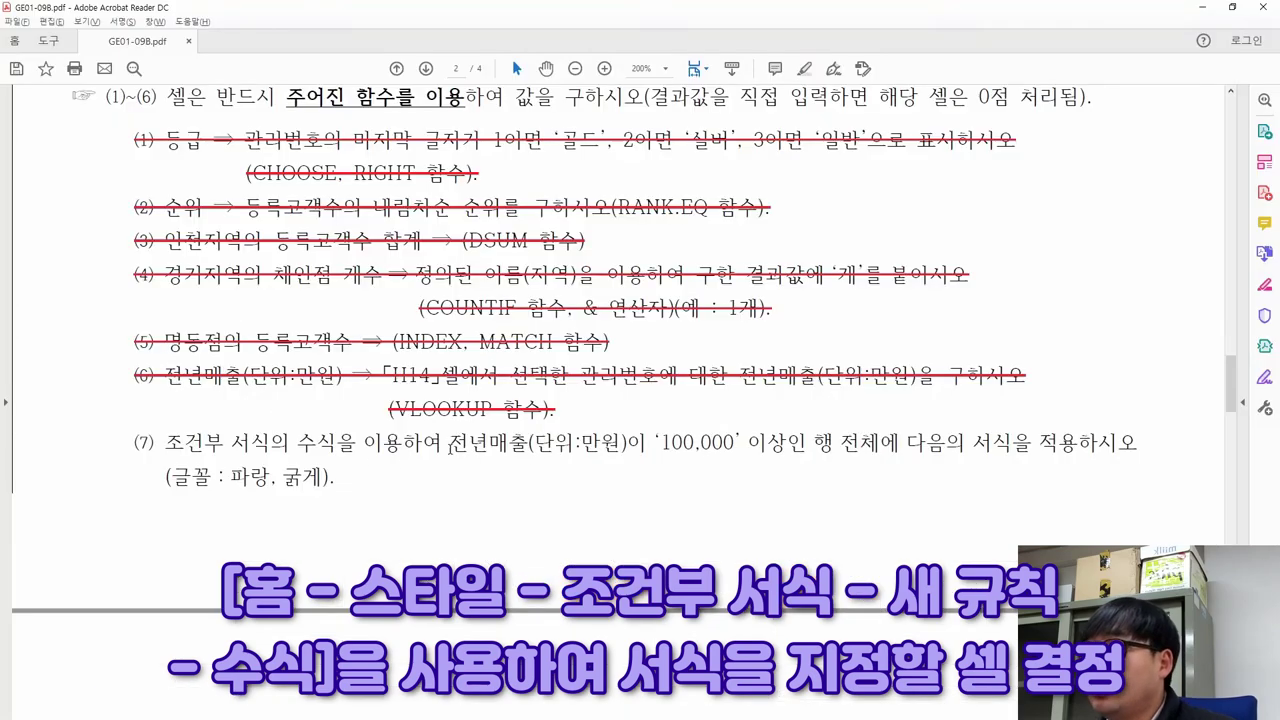
drag(288, 442, 444, 442)
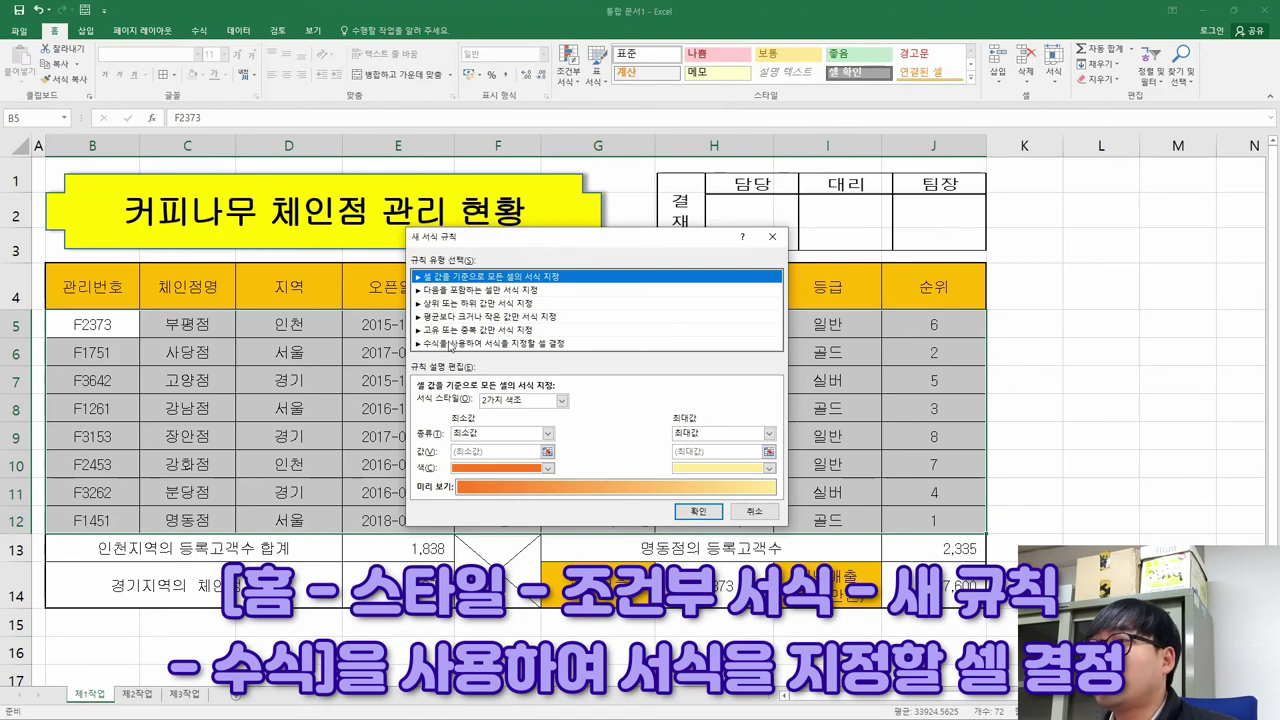
click(450, 344)
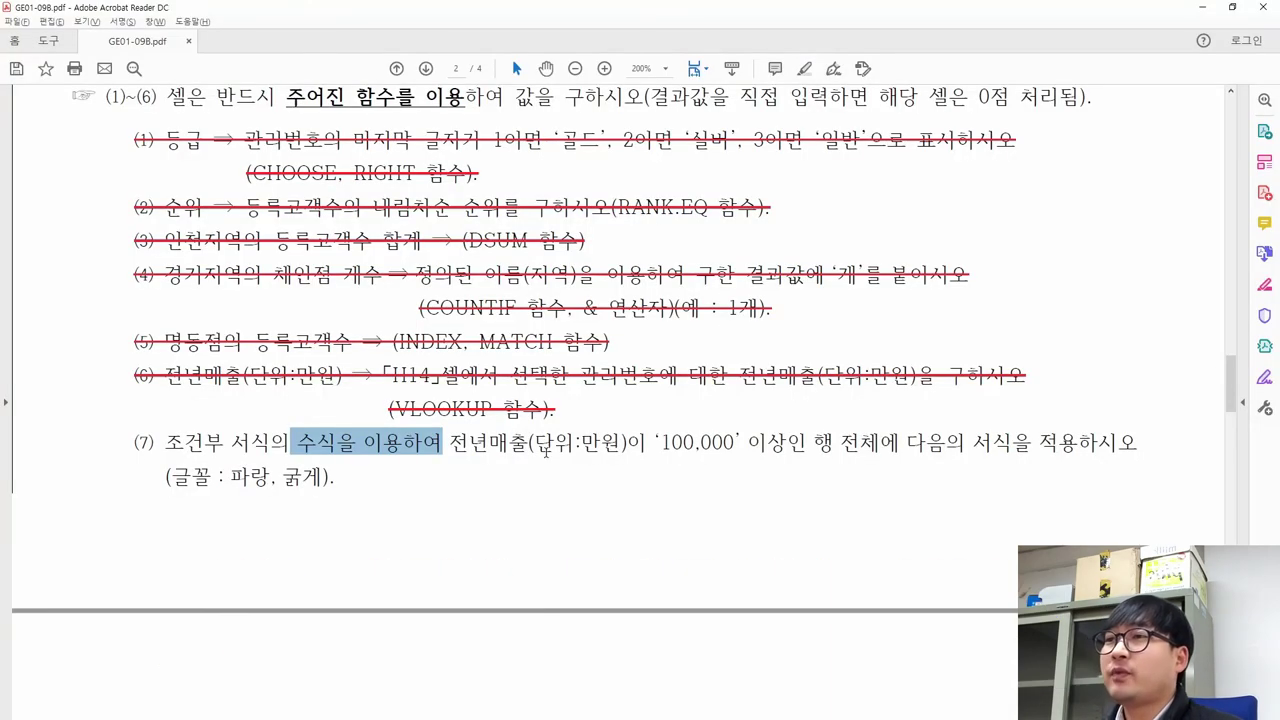
drag(449, 442, 808, 450)
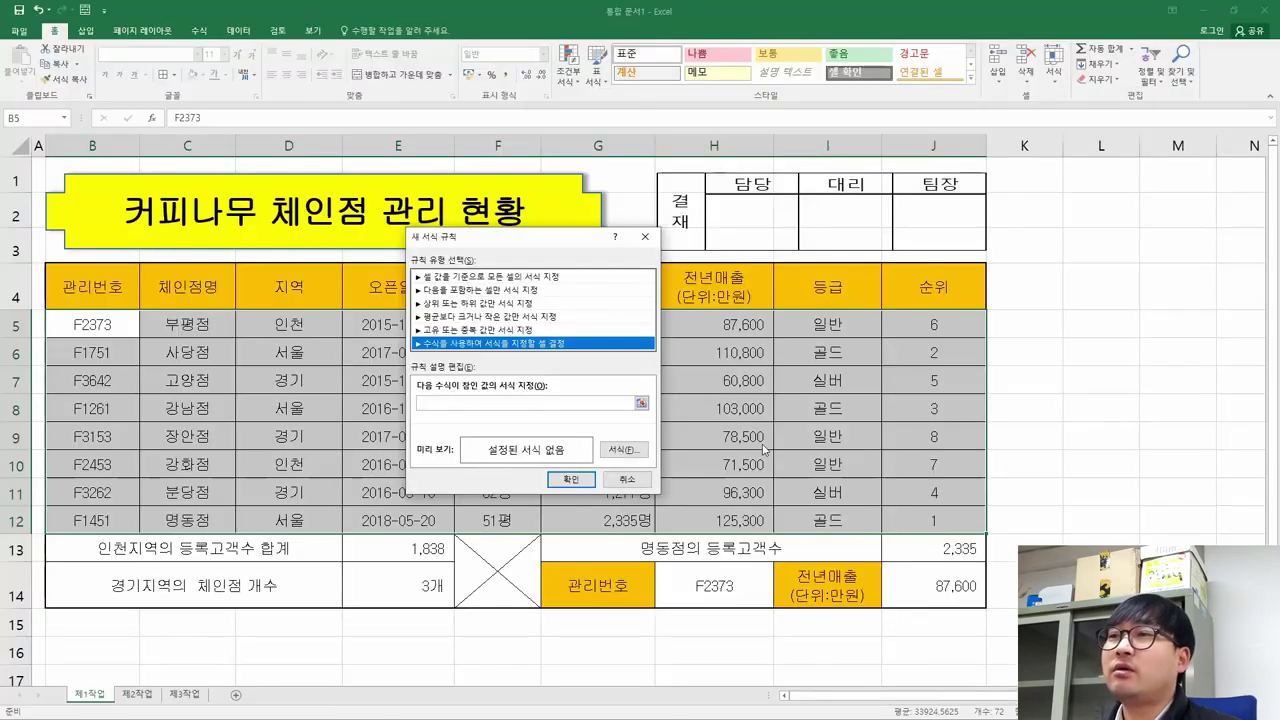
click(465, 403)
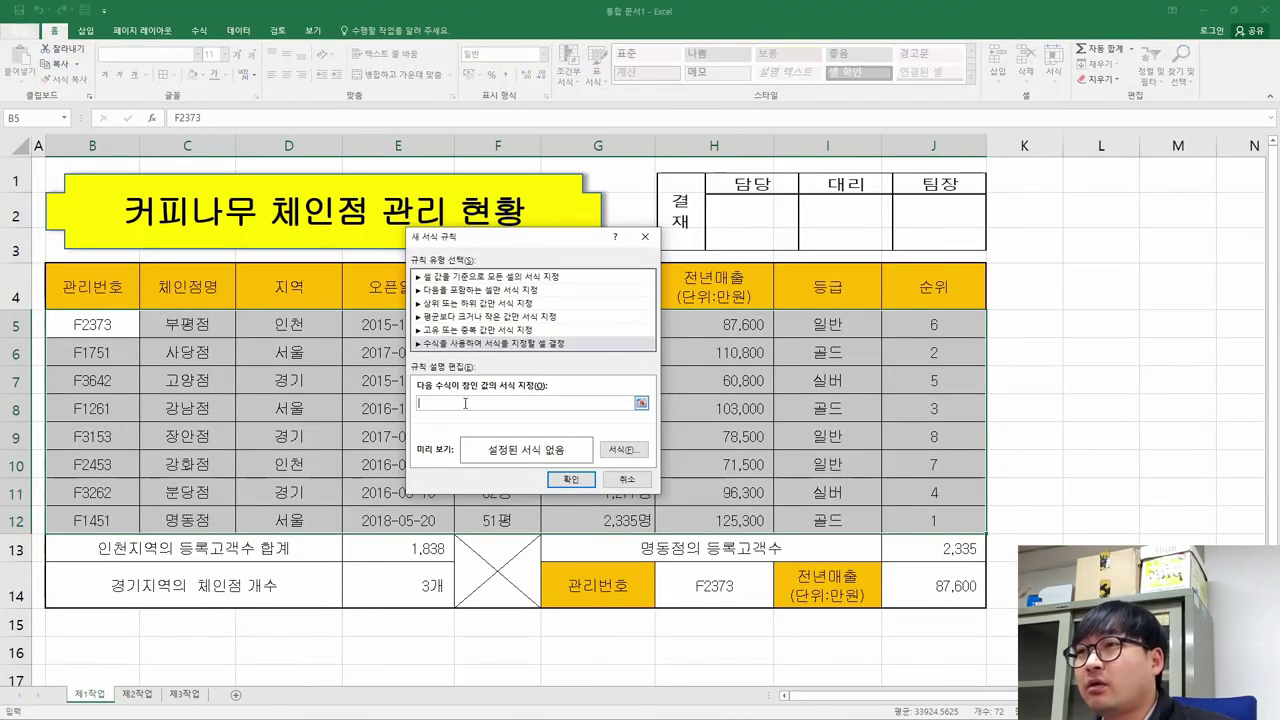
drag(724, 326, 733, 520)
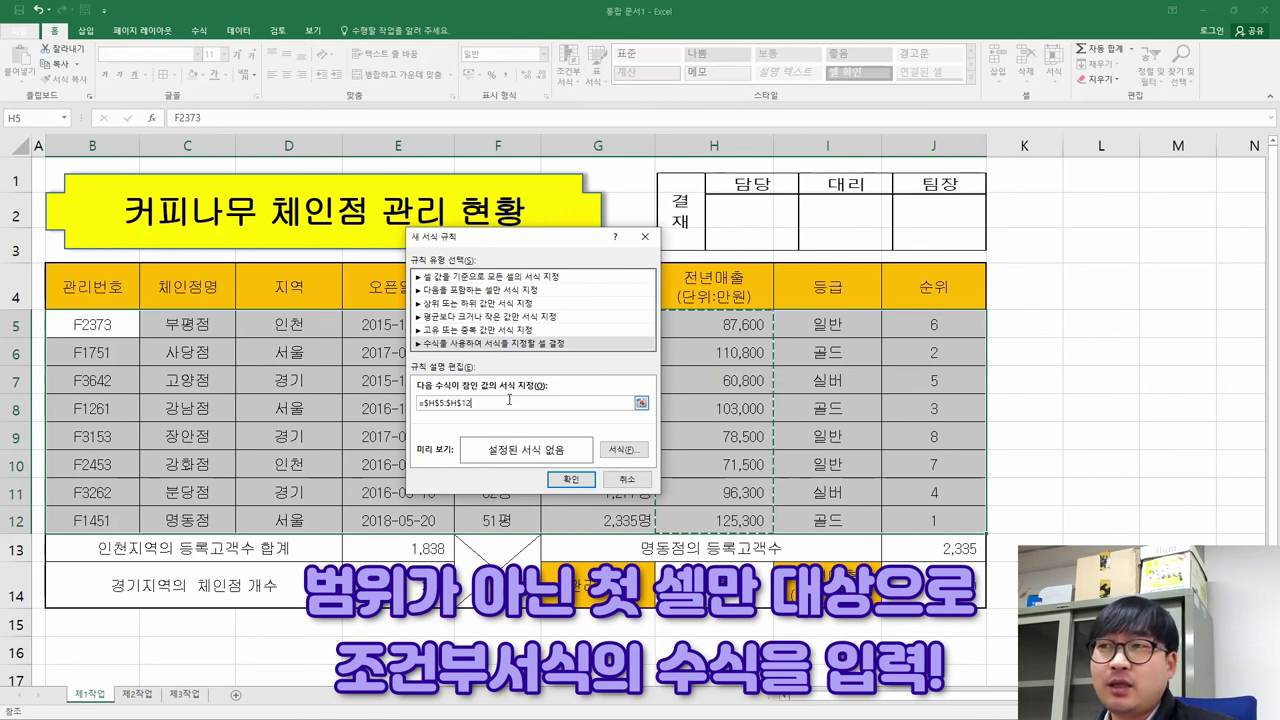
drag(470, 402, 418, 403)
key(BackSpace)
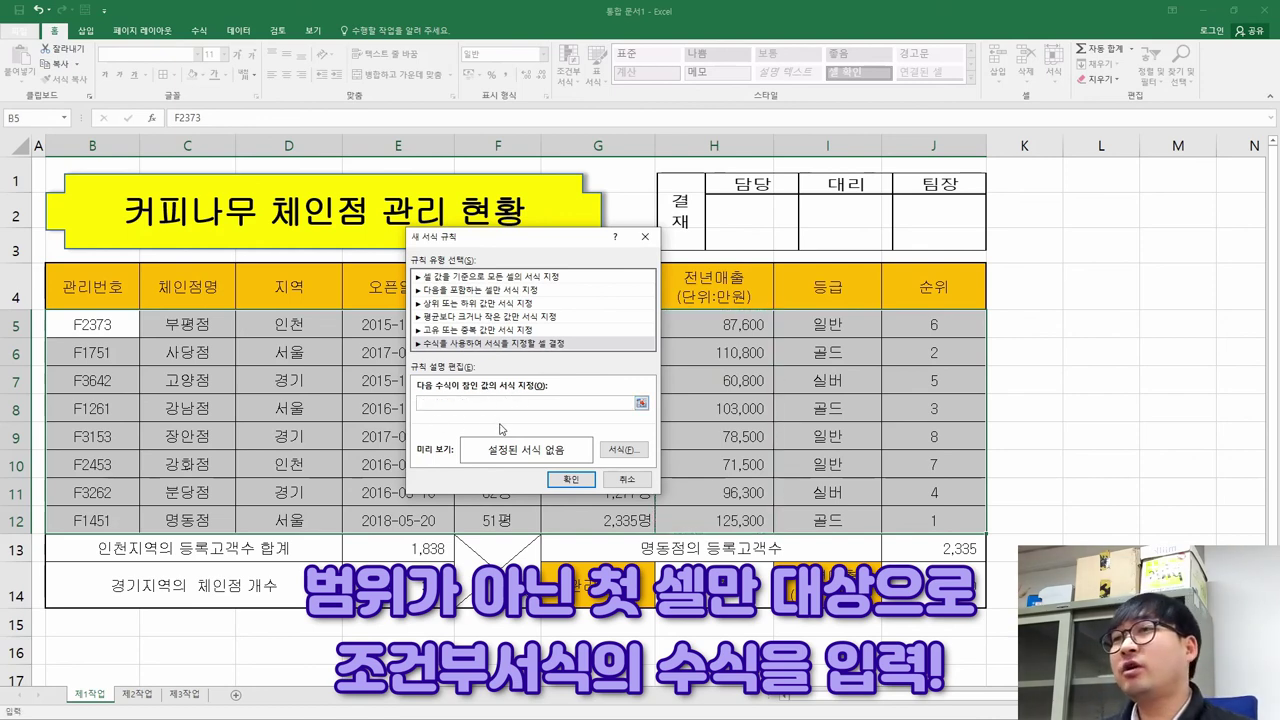
Reference the first sales cell in the rule formula as =$H5, with the column fixed and the row relative
click(715, 320)
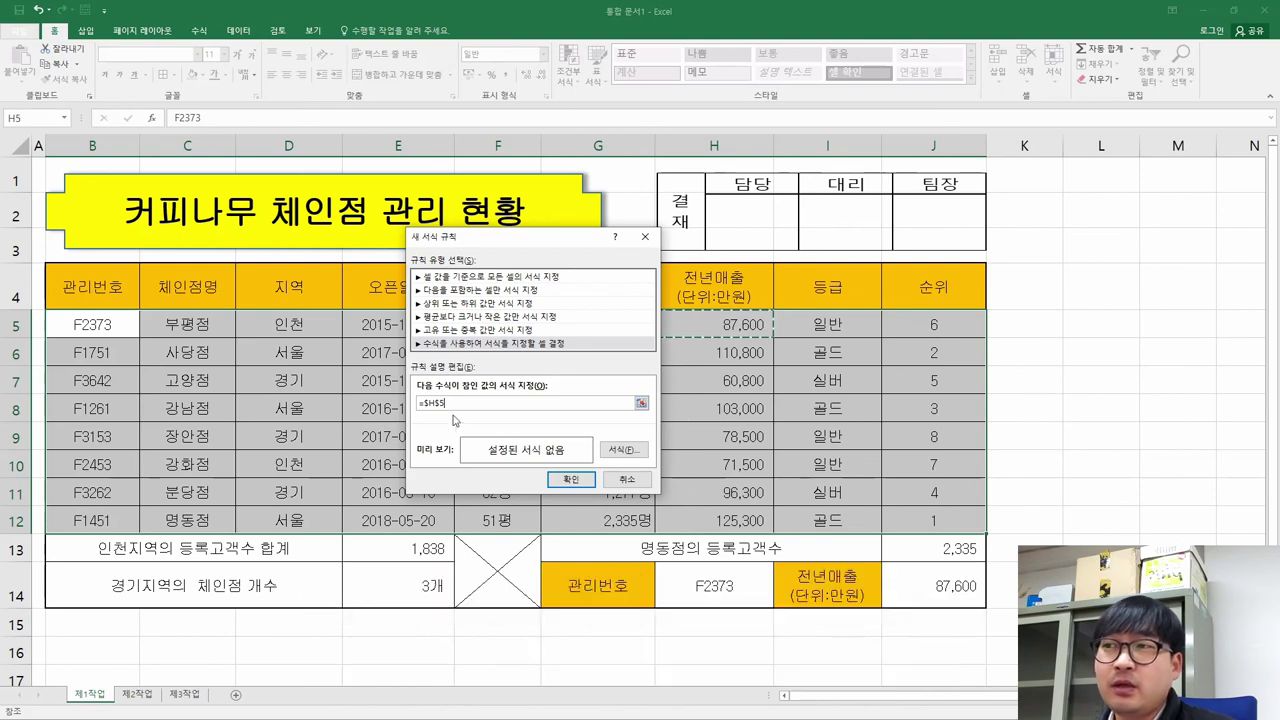
click(437, 409)
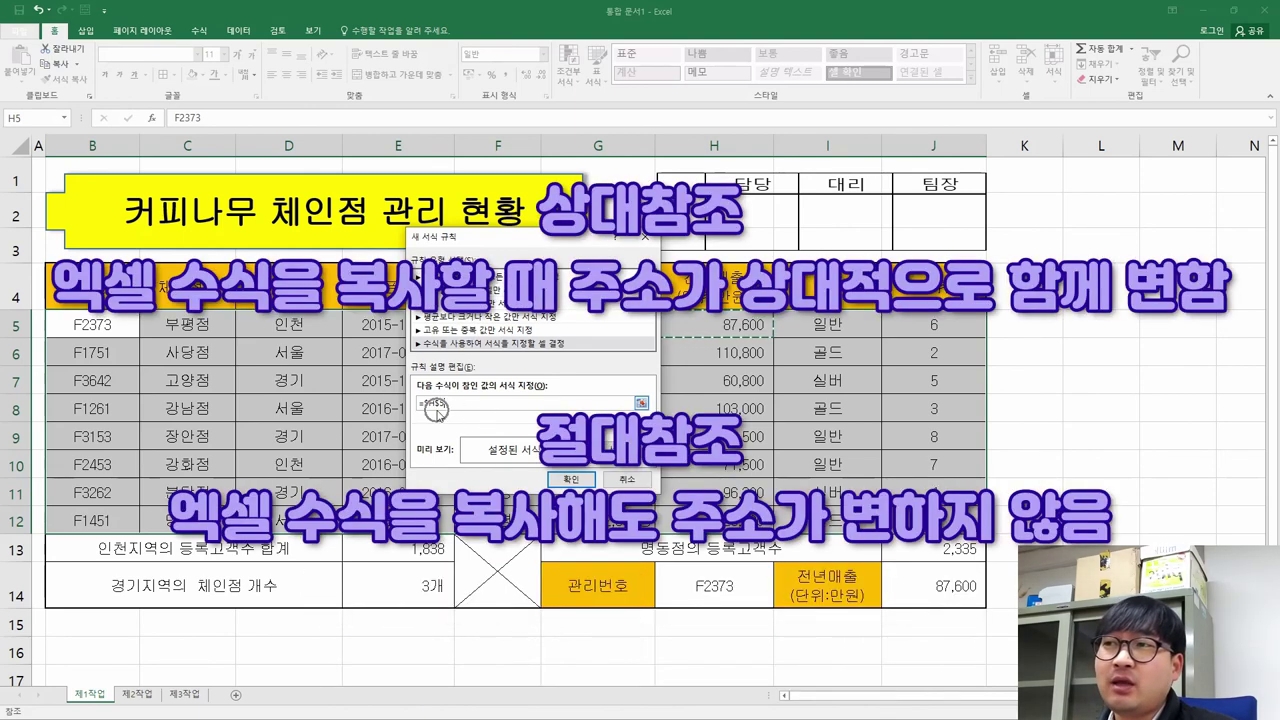
click(437, 410)
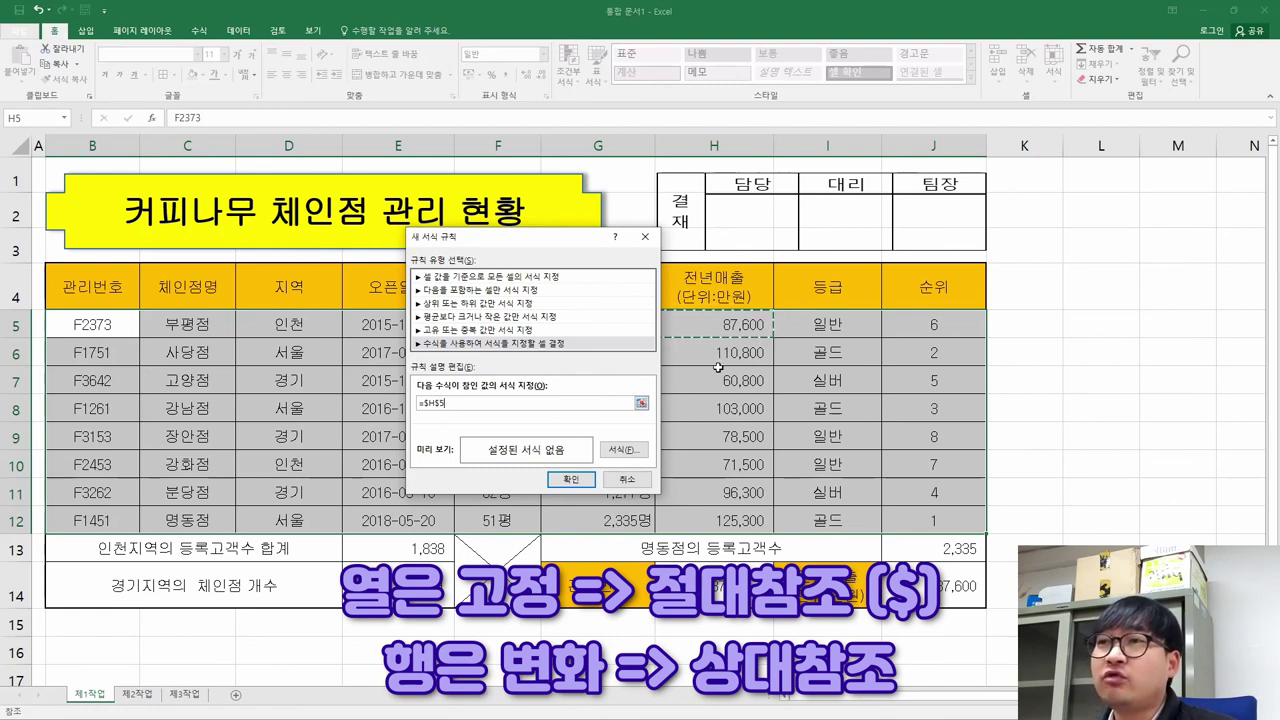
key(BackSpace)
key(BackSpace)
text(5)
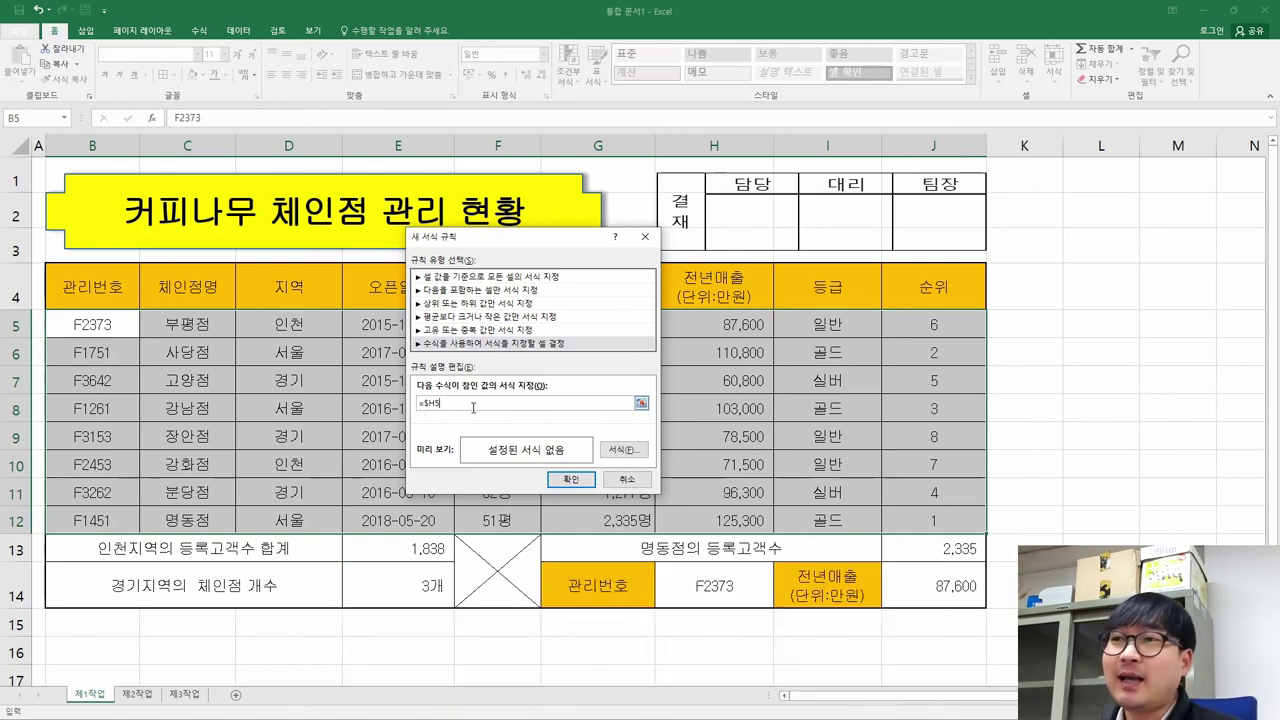
Check the '100,000' 이상 condition in the PDF and complete the rule formula as =$H5>=100000
key(alt+Tab)
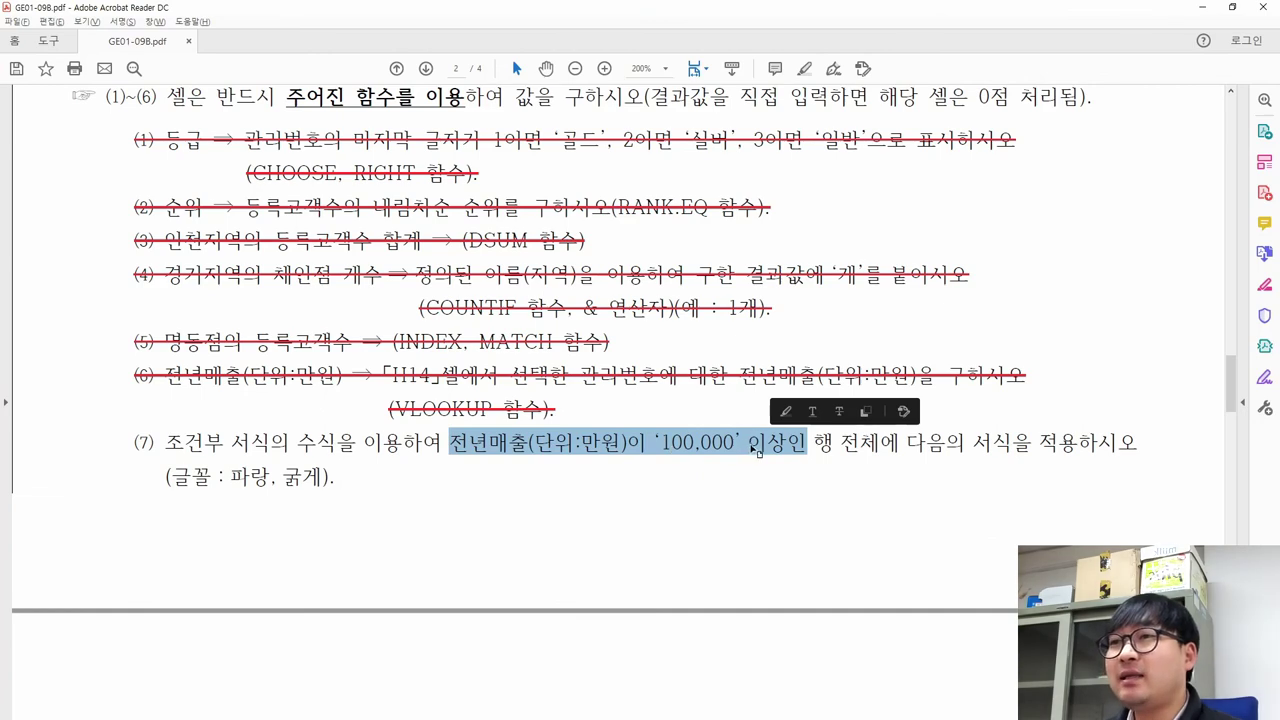
key(alt+Tab)
text(>)
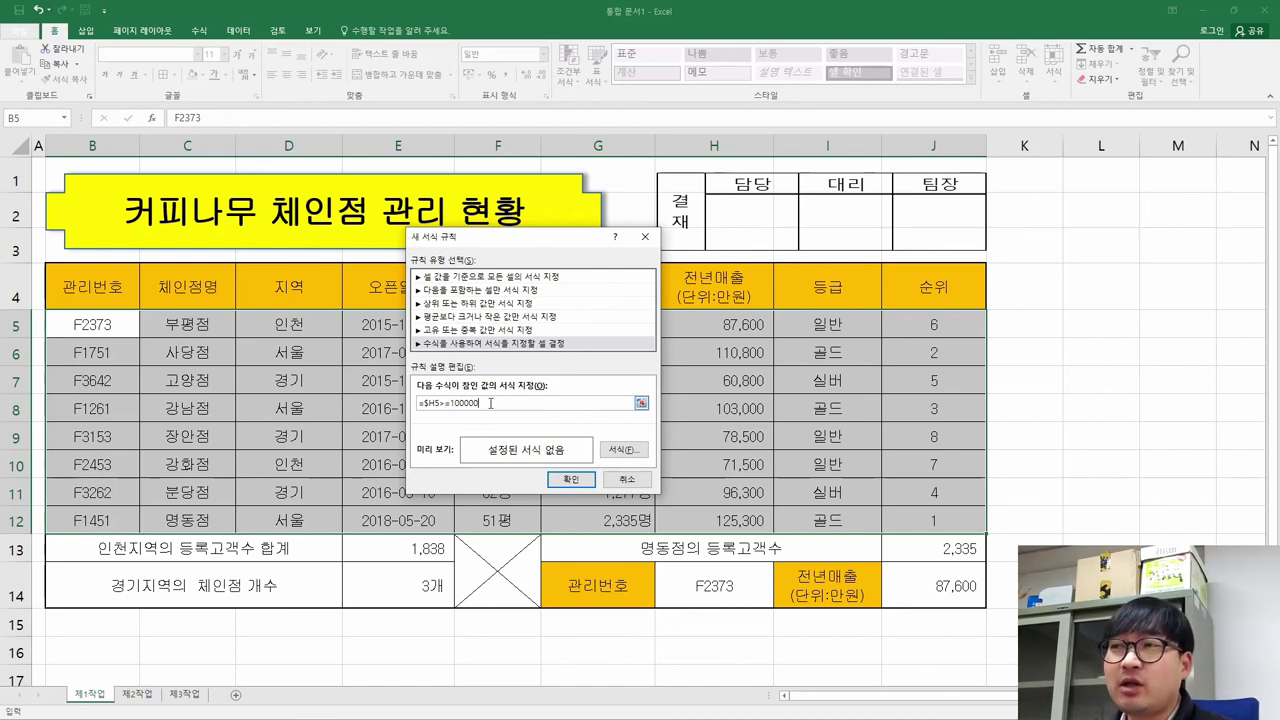
key(alt+Tab)
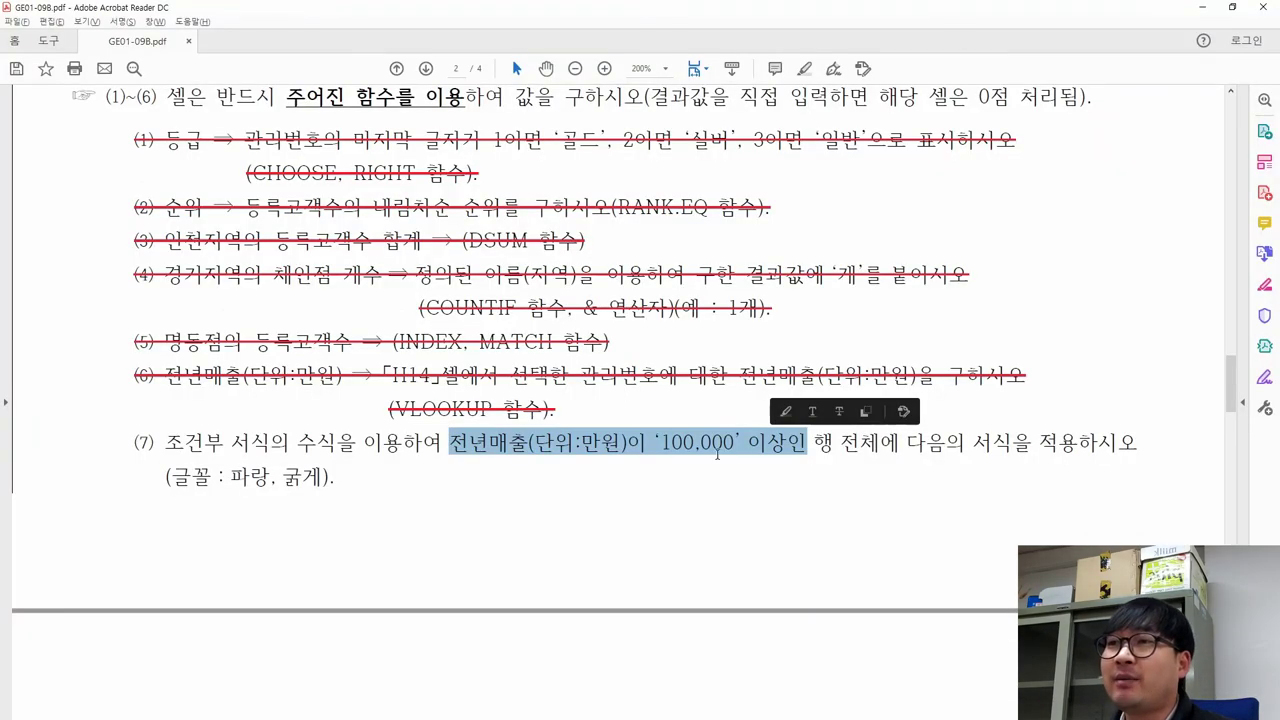
key(alt+Tab)
Set the rule's font to the standard blue (파랑) and bold (굵게) as item (7) asks, and apply the rule to the table
key(alt+Tab)
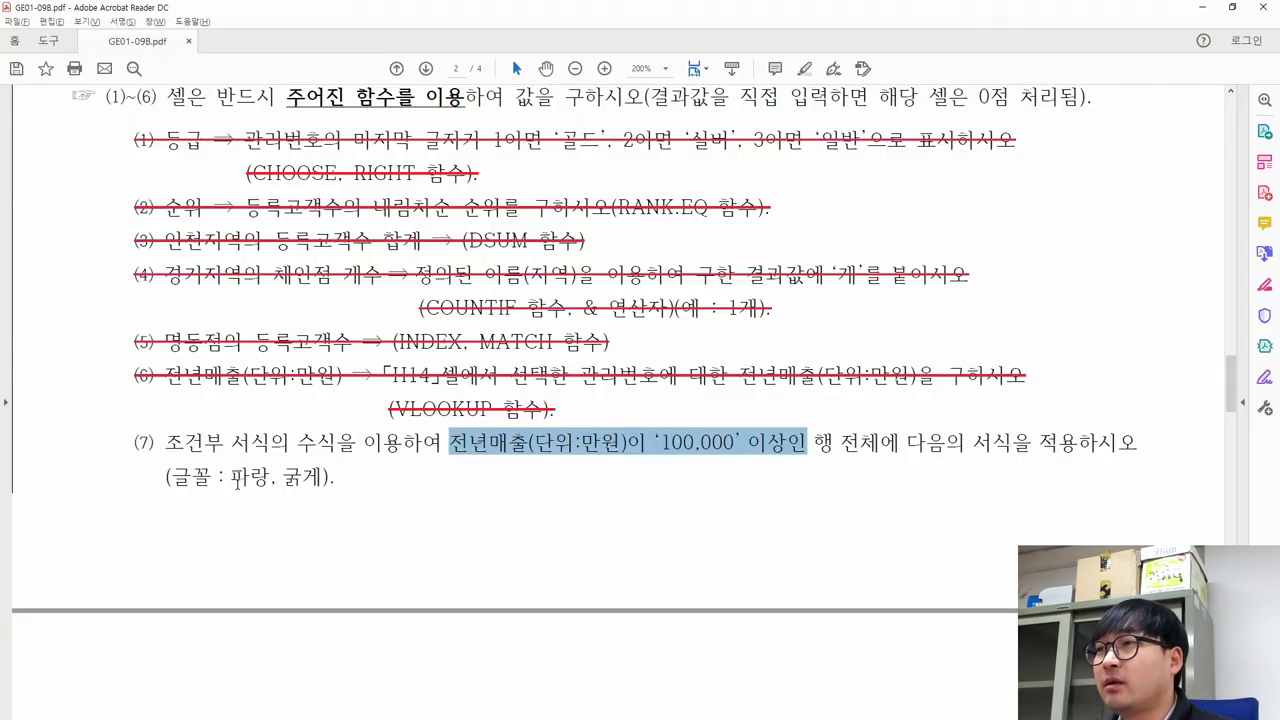
key(alt+Tab)
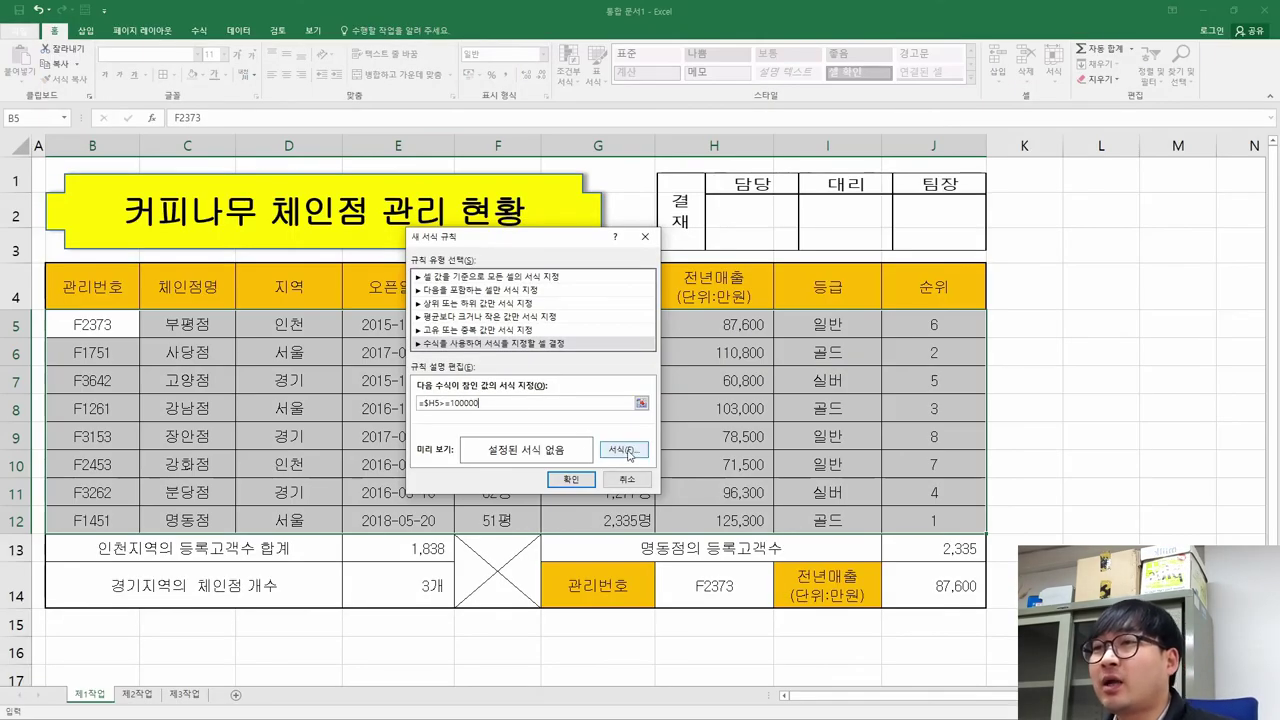
click(622, 451)
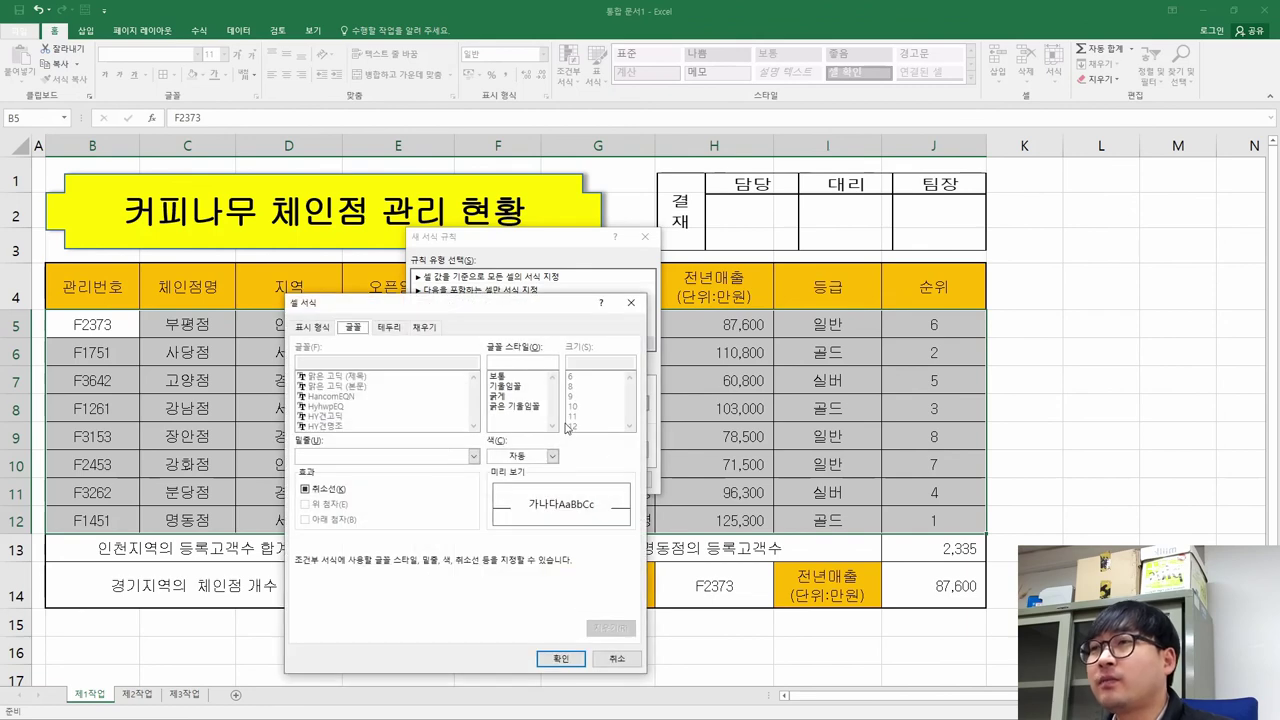
click(540, 457)
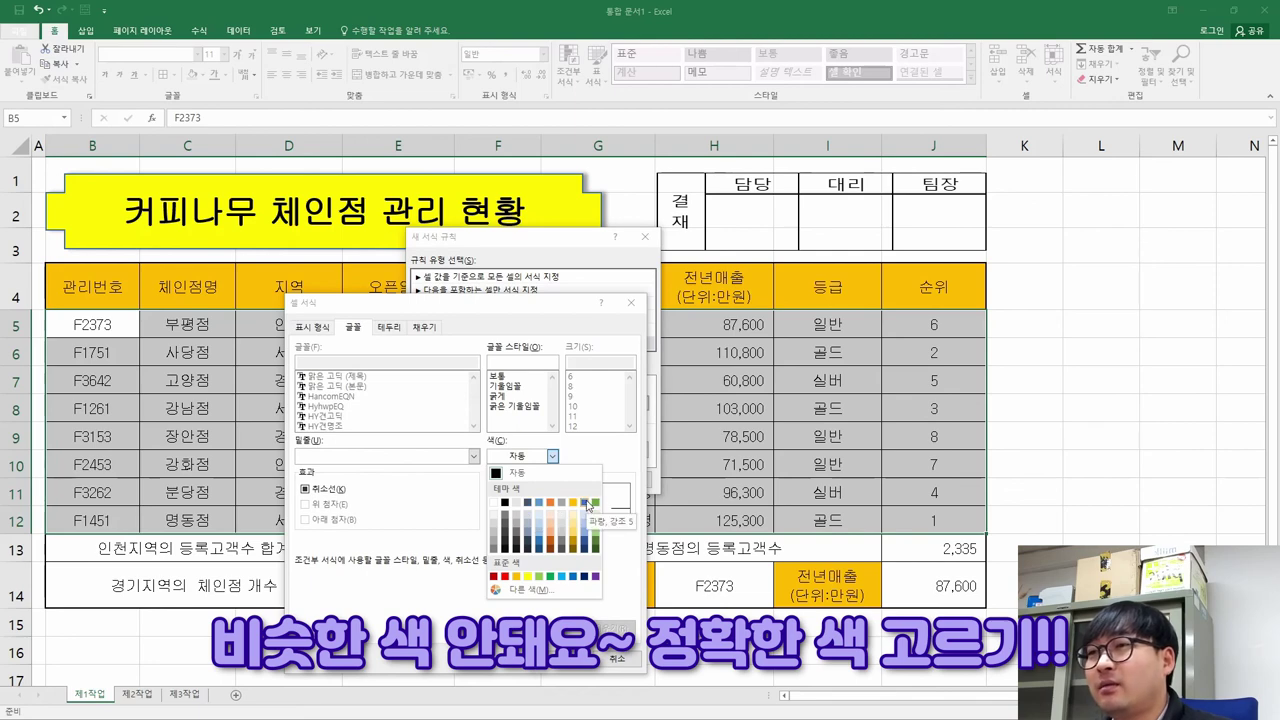
click(573, 578)
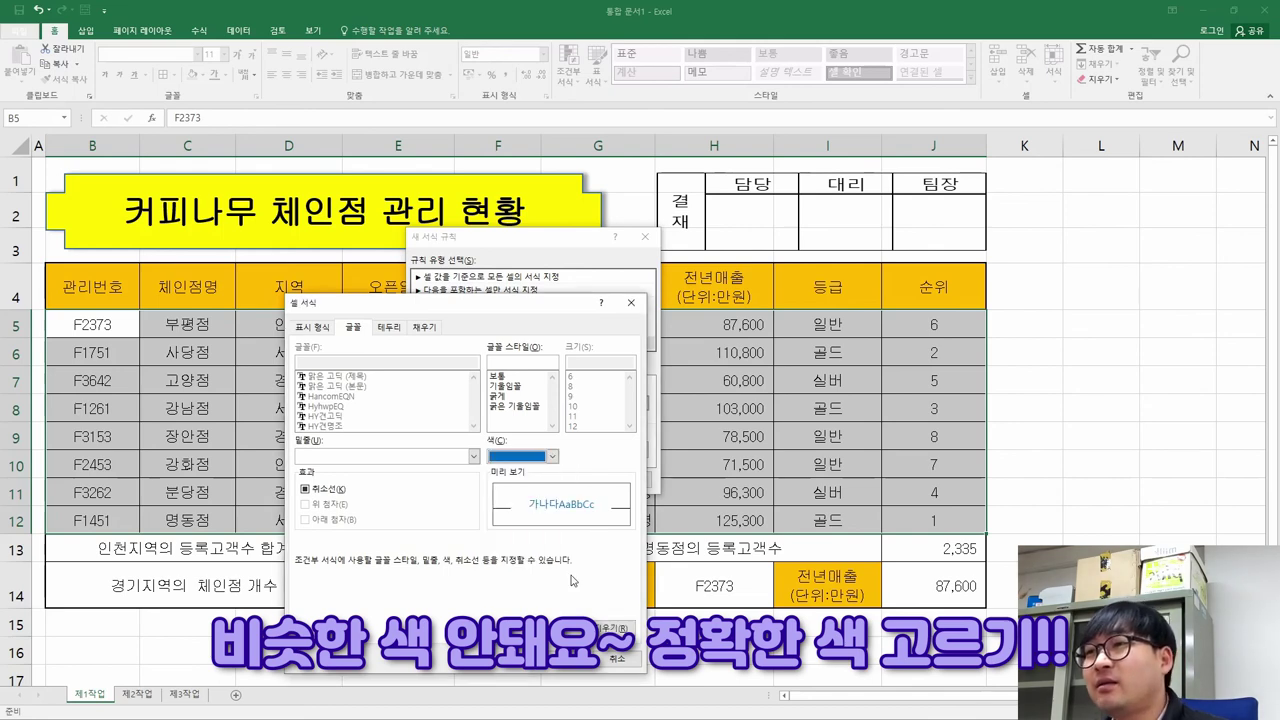
click(498, 397)
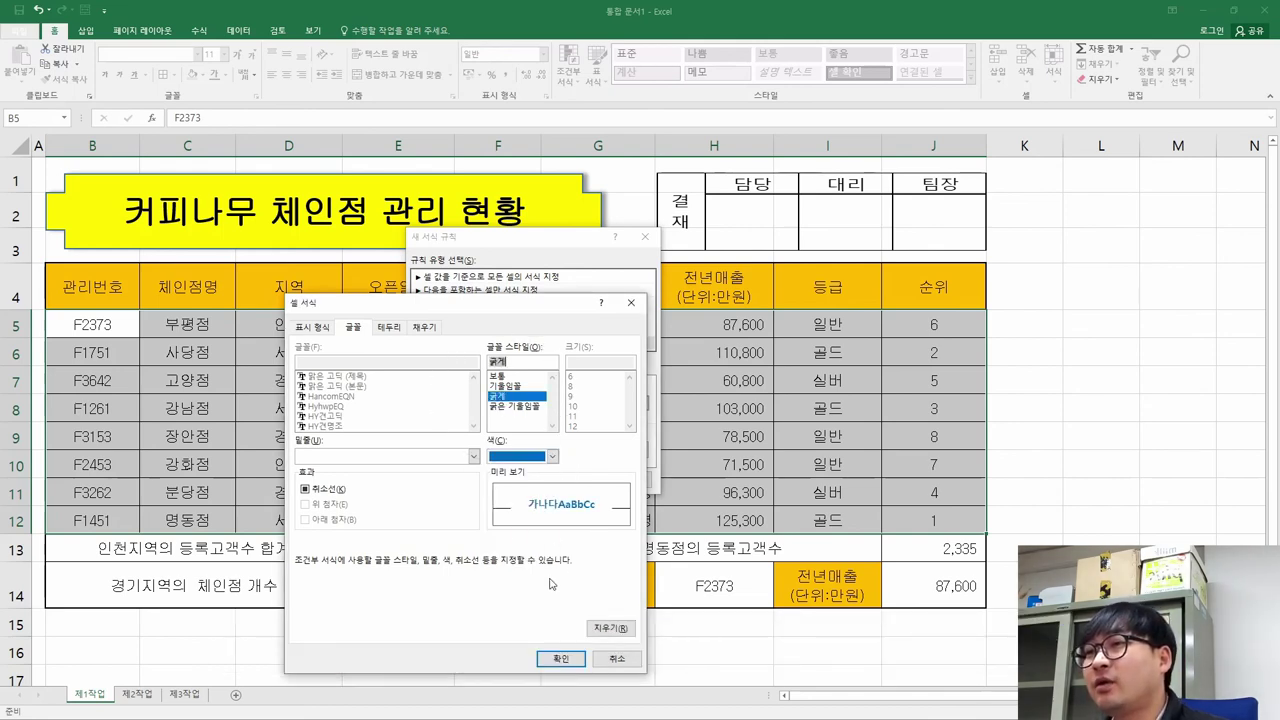
click(560, 659)
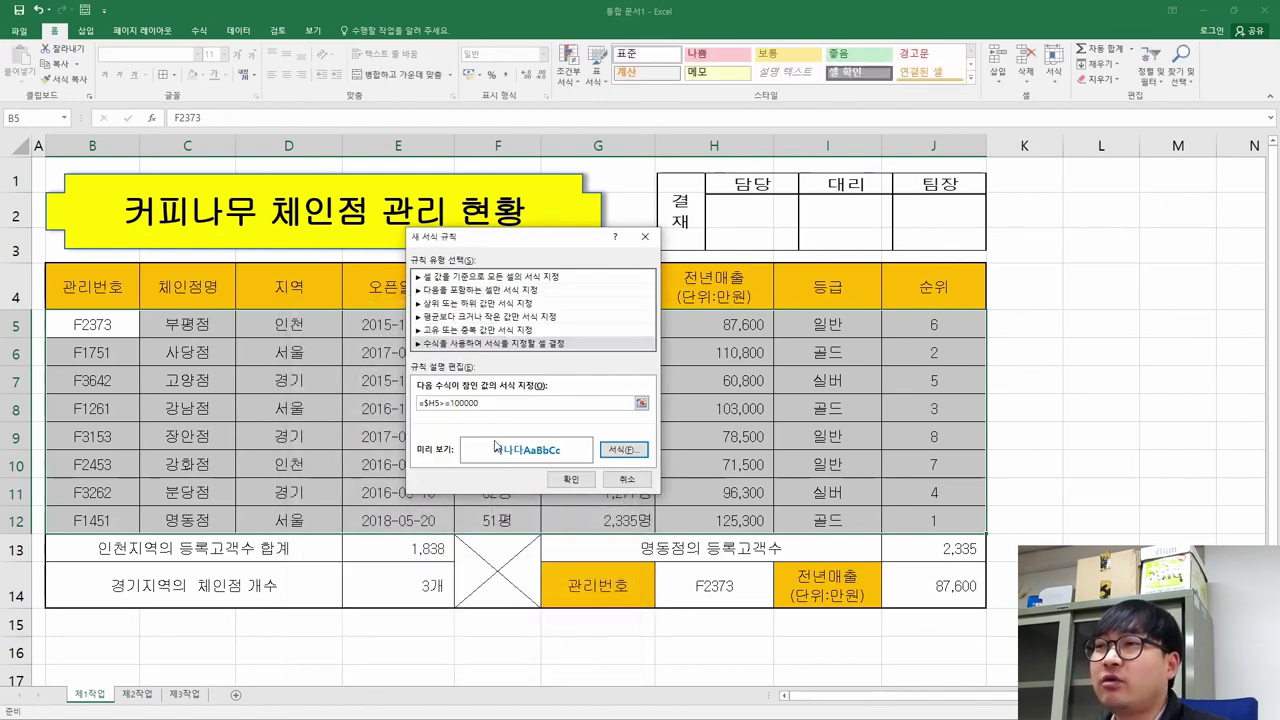
click(569, 481)
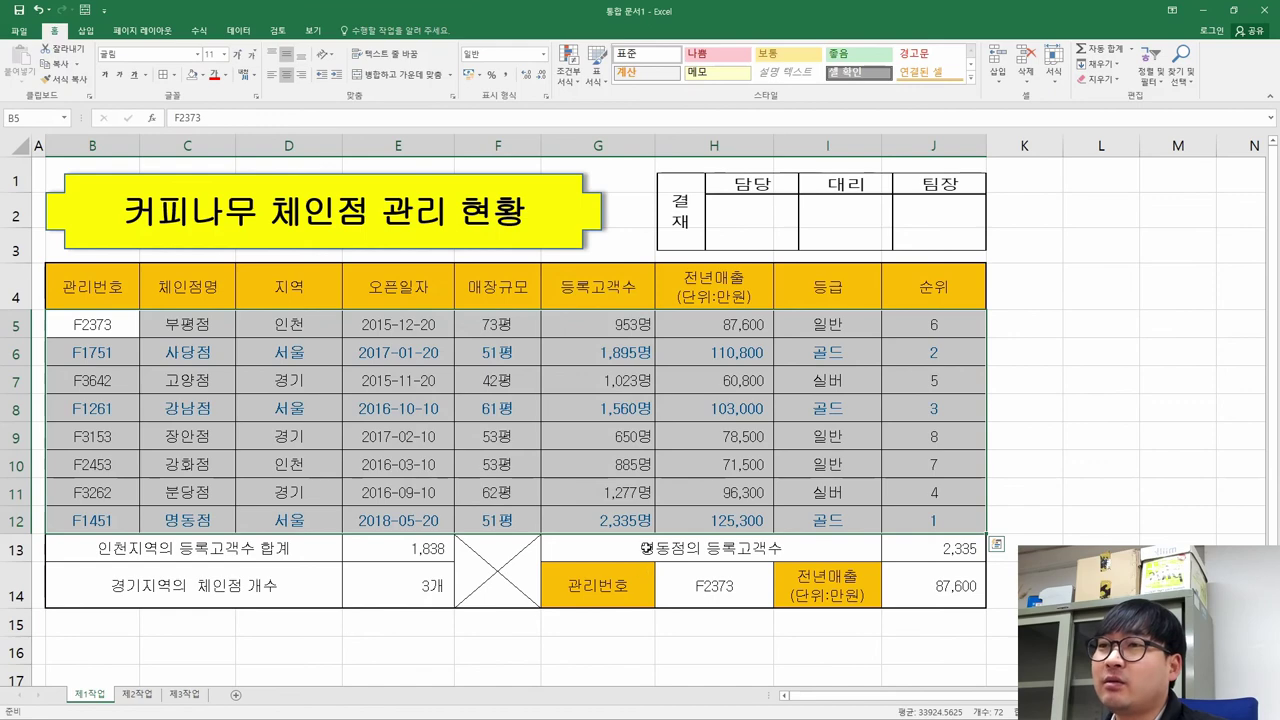
click(721, 355)
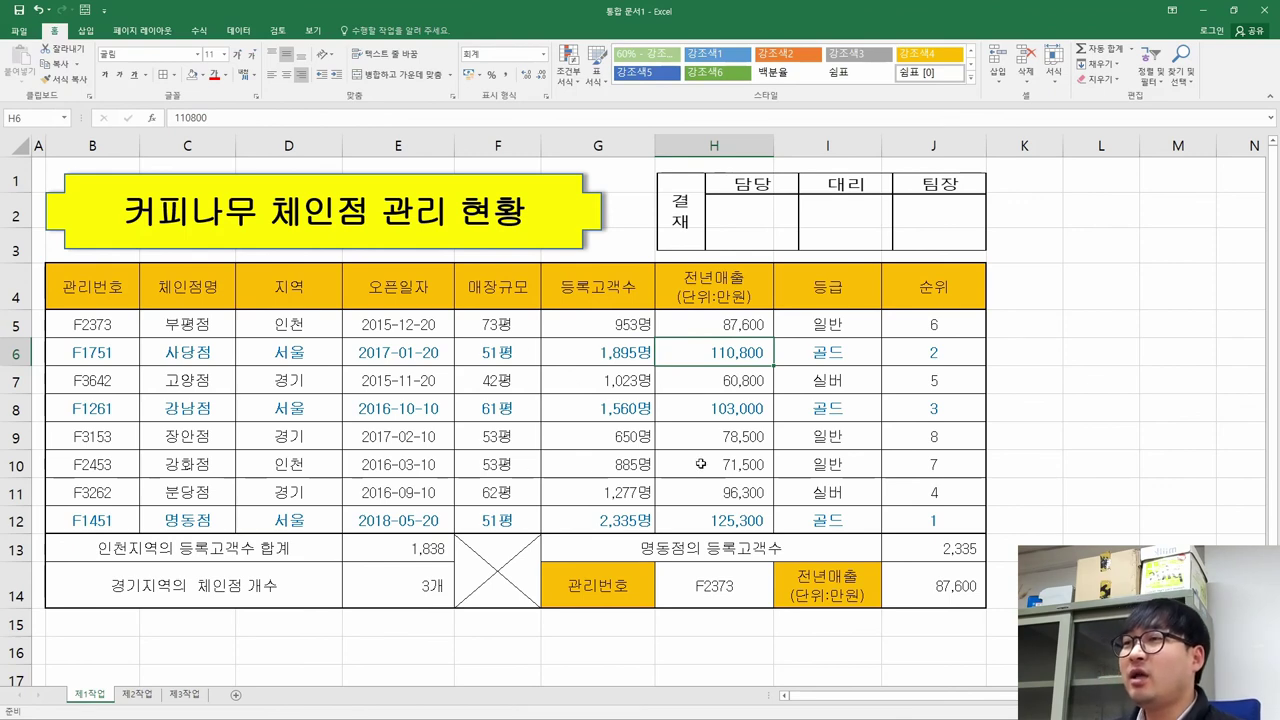
Switch to the exam PDF and strike through all of item (7), including its font line
key(alt+Tab)
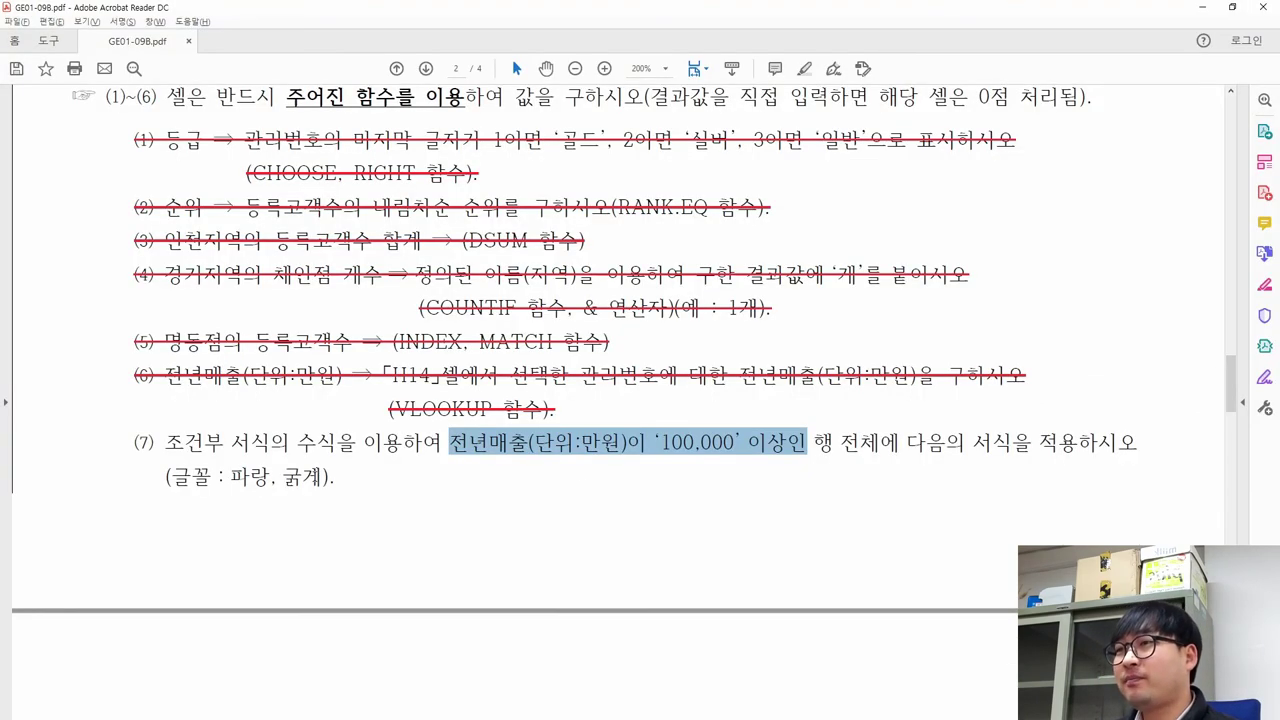
drag(333, 478, 128, 441)
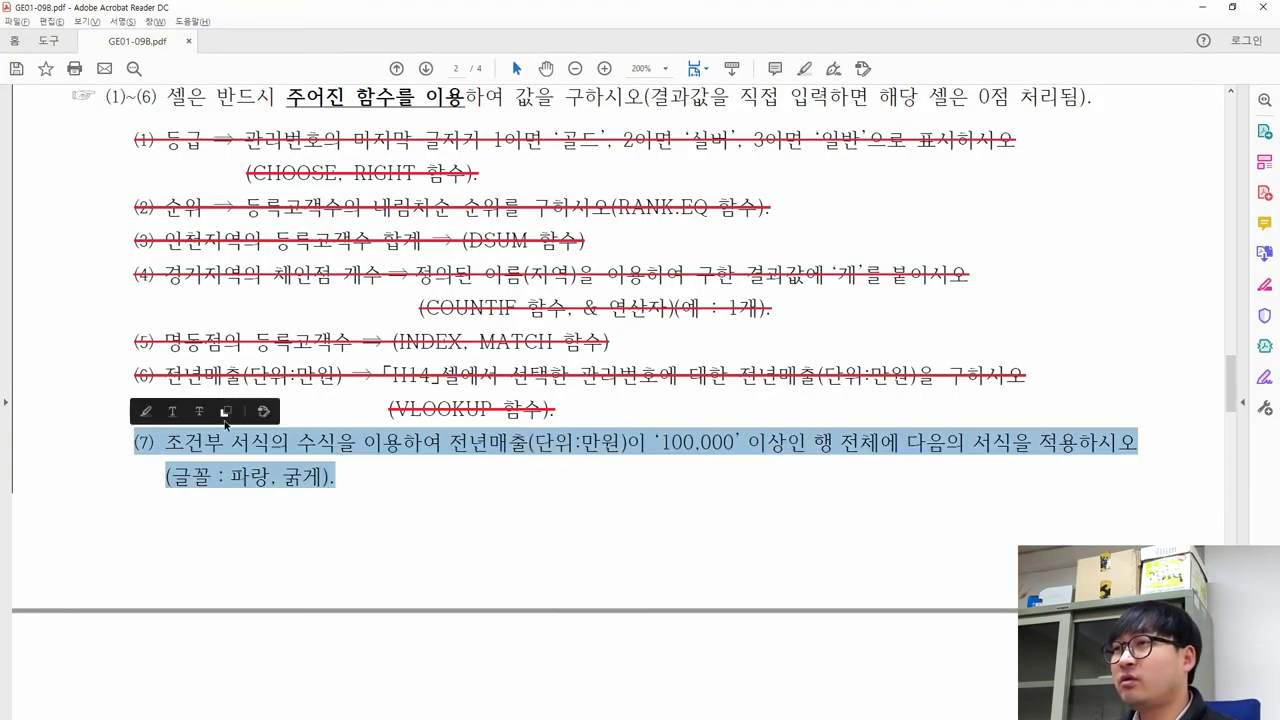
click(199, 411)
scroll(473, 481, up, 2)
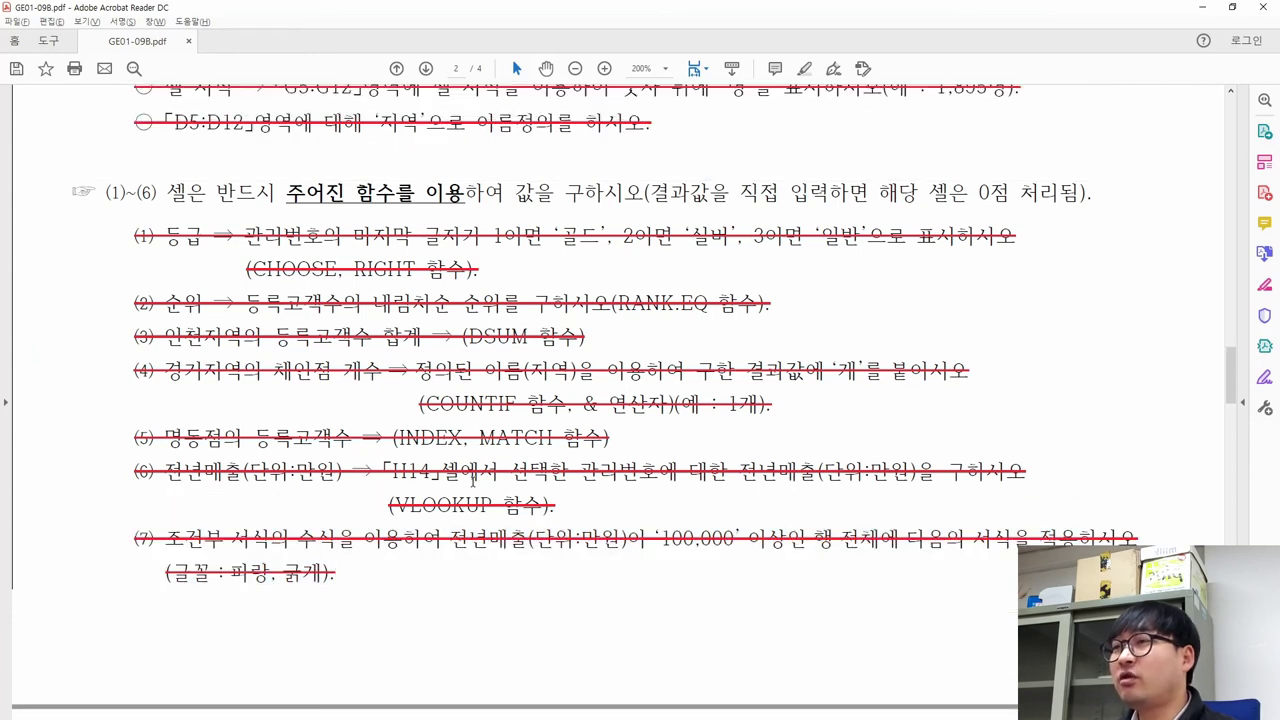